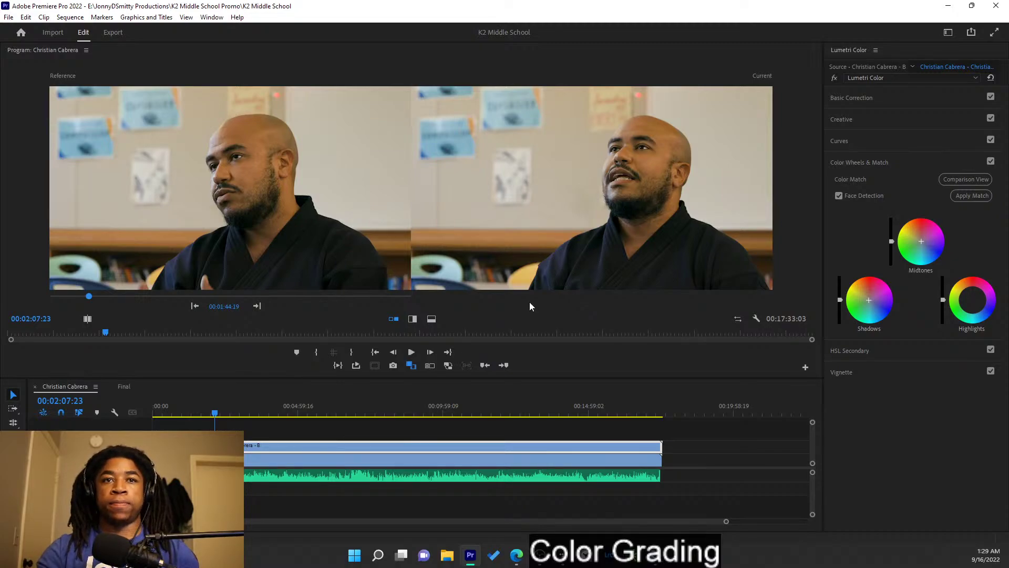
- Jump to the close-up's first frame and sync the reference monitor to it
left_click(740, 474)
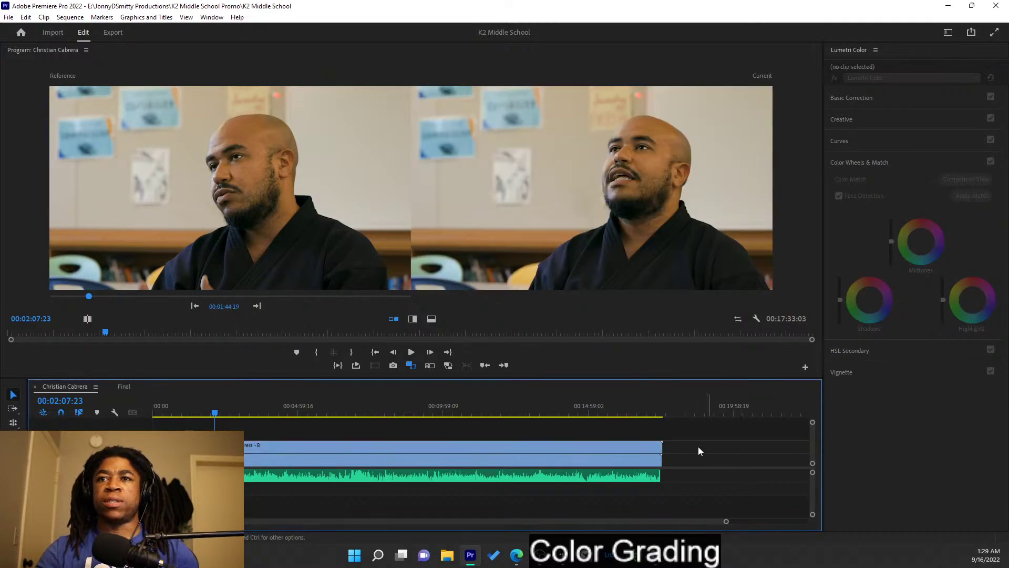
key("Up")
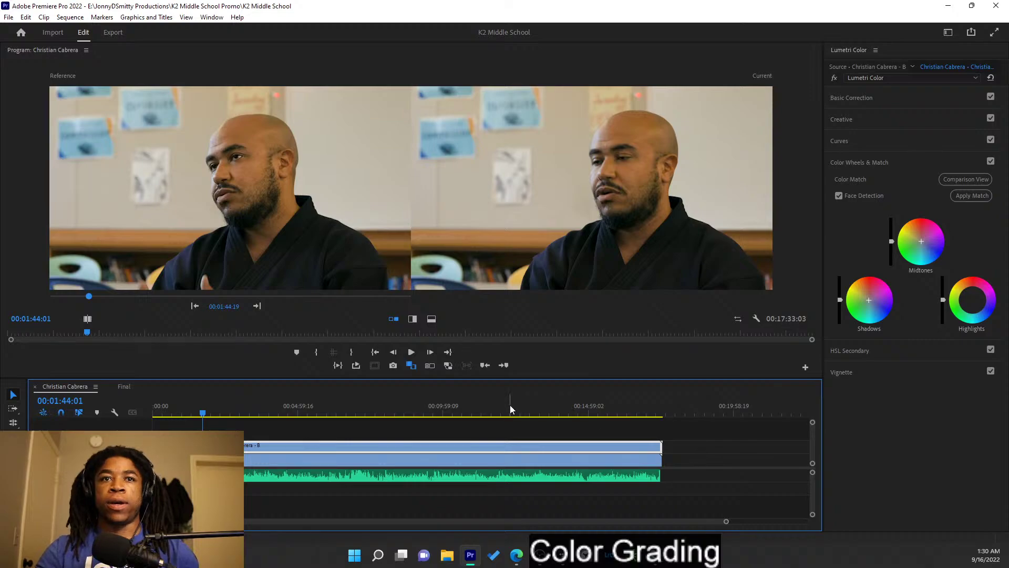
left_click(196, 308)
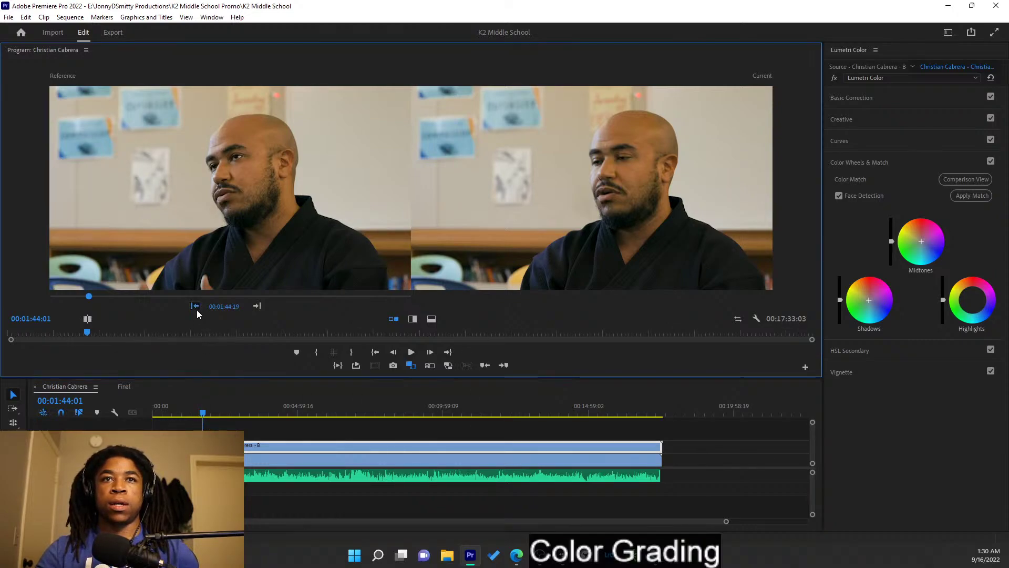
left_click(195, 308)
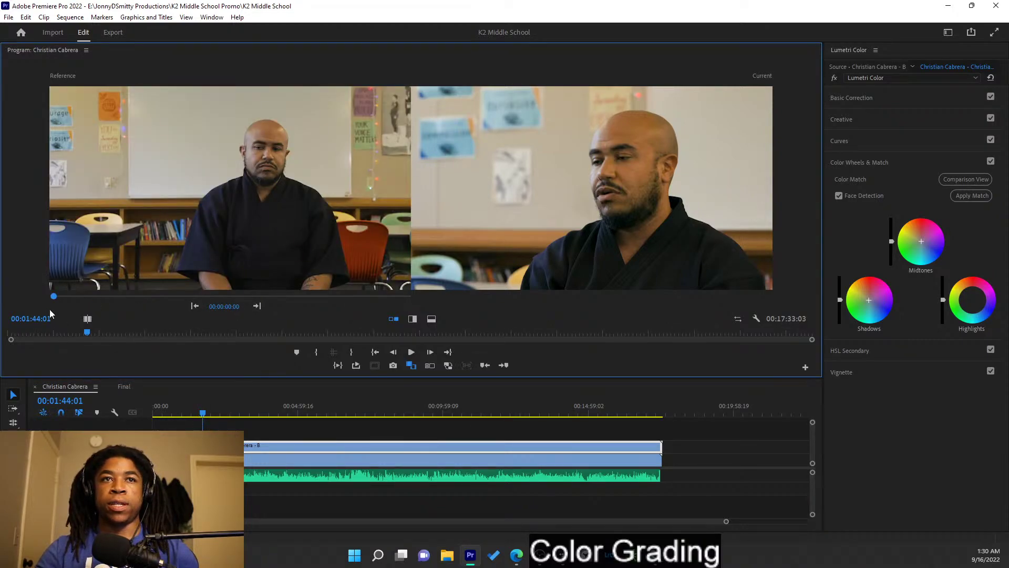
- Choose a wide-shot reference frame, enlarge the program monitor and bring the scopes window into view
left_click_drag(53, 299, 62, 298)
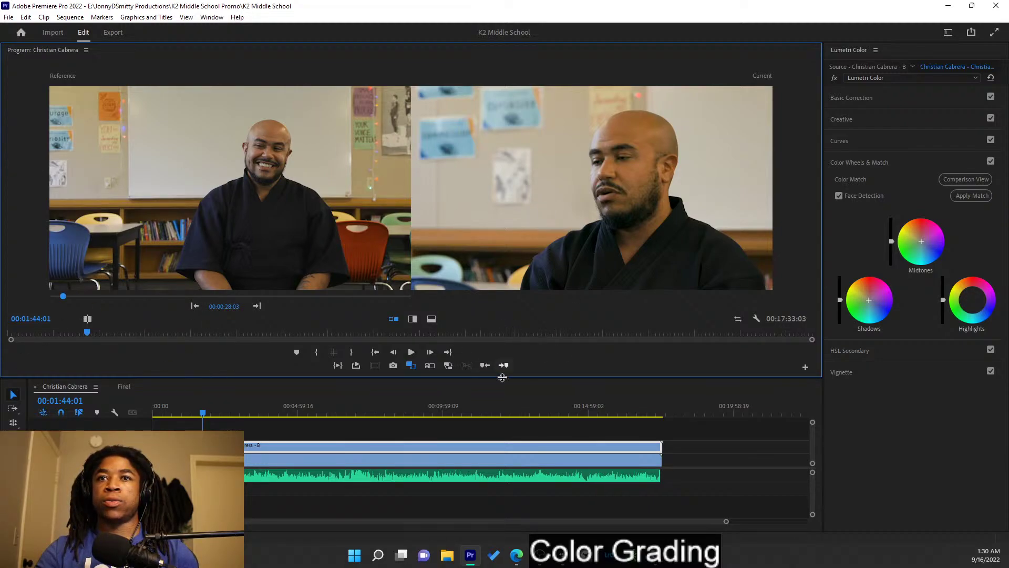
left_click_drag(506, 377, 510, 424)
left_click_drag(0, 84, 572, 58)
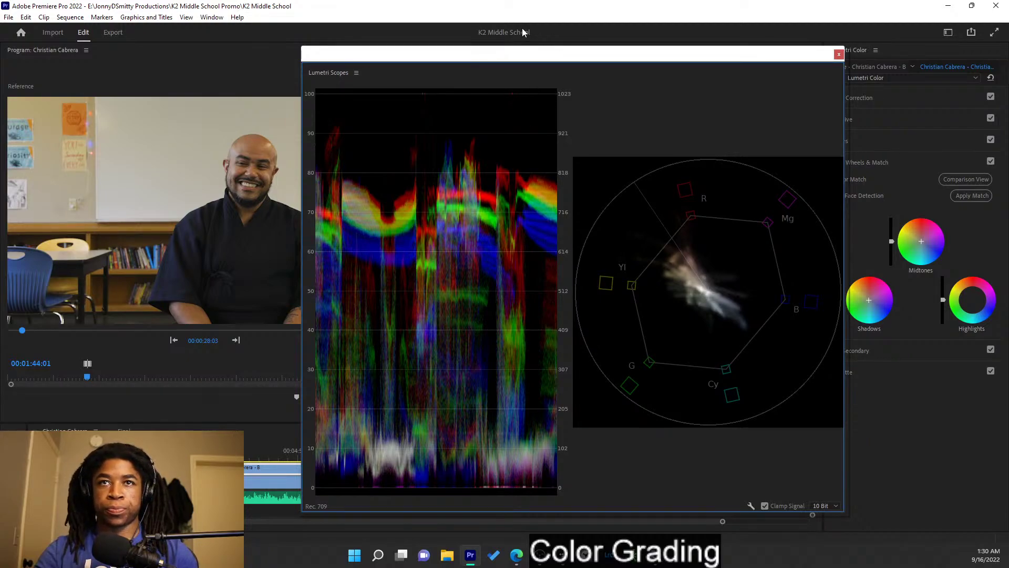
- Place the scopes to show waveform and vectorscope, expand Basic Correction, and test the B clip's Exposure
left_click_drag(512, 57, 391, 58)
left_click(902, 96)
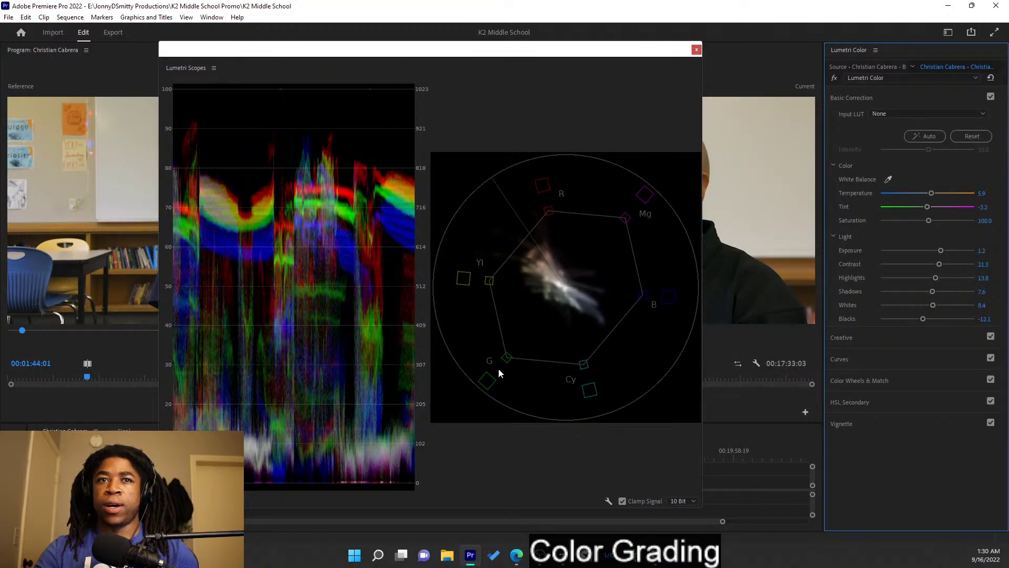
left_click_drag(387, 52, 62, 108)
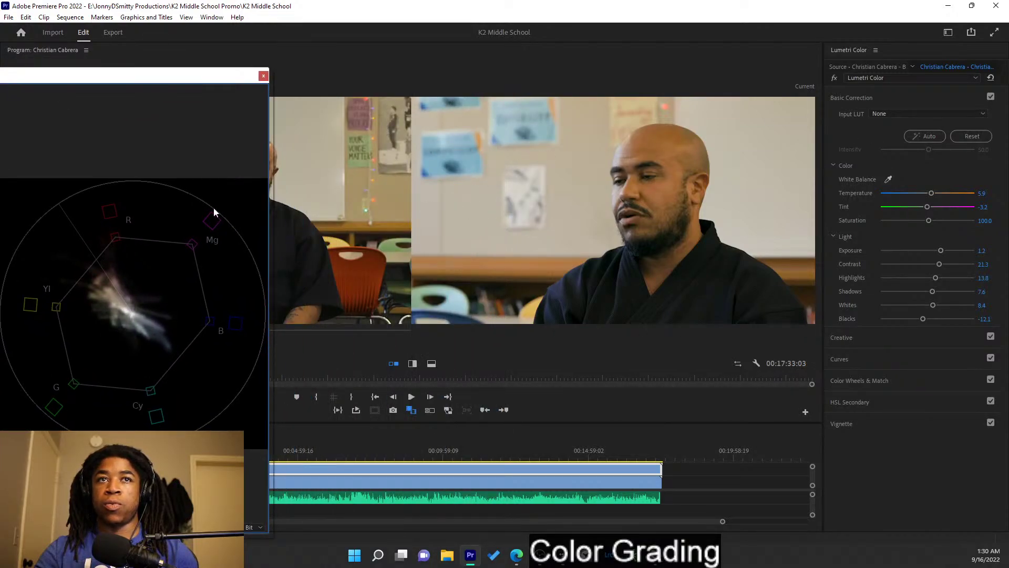
left_click_drag(104, 80, 463, 45)
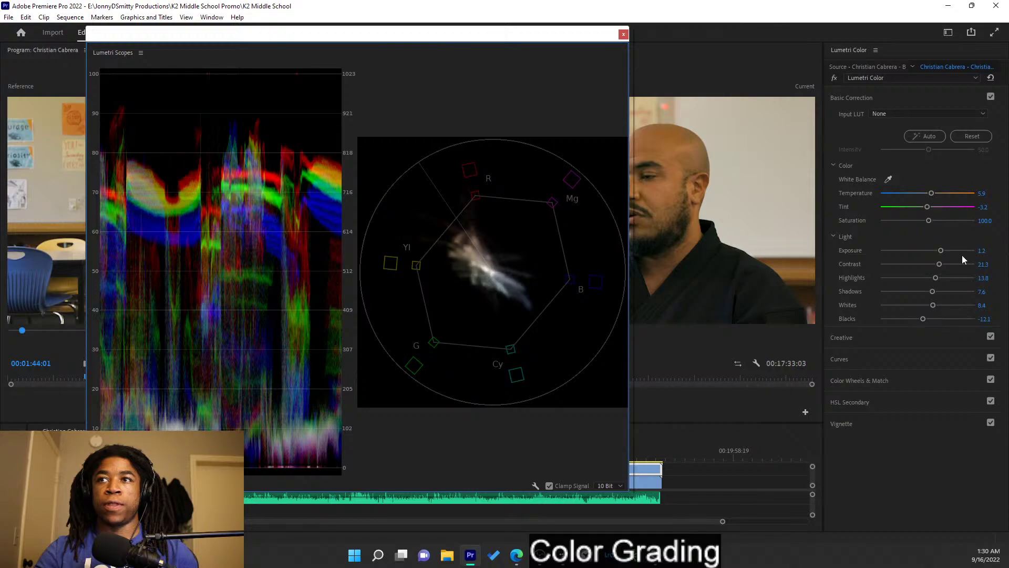
mouse_move(942, 251)
left_mouse_down()
mouse_move(910, 253)
mouse_move(937, 253)
left_mouse_up()
left_click_drag(502, 35, 724, 52)
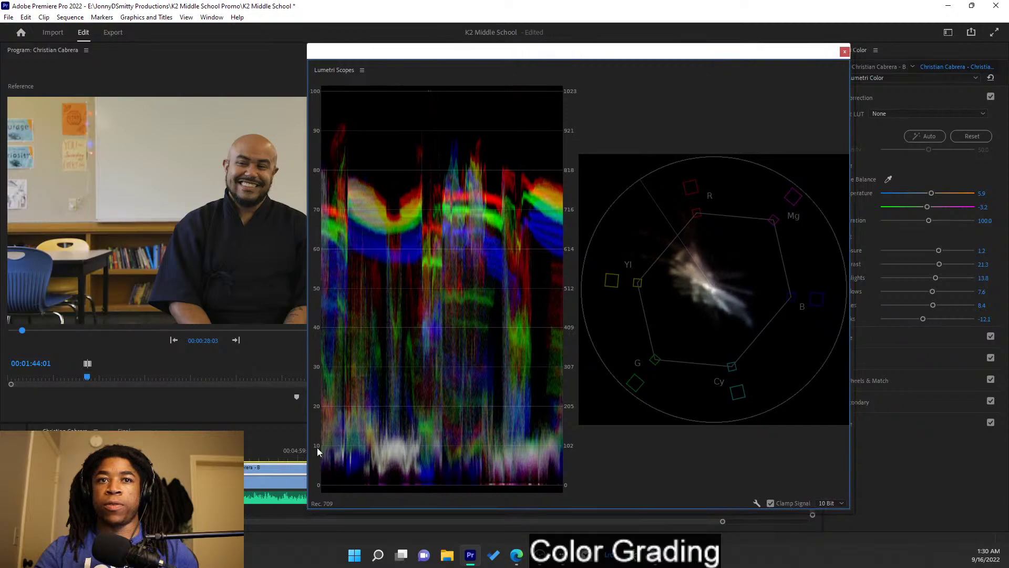
- Set the A camera clip's Exposure to 1.0 and move the scopes window off the colour settings
left_click(285, 483)
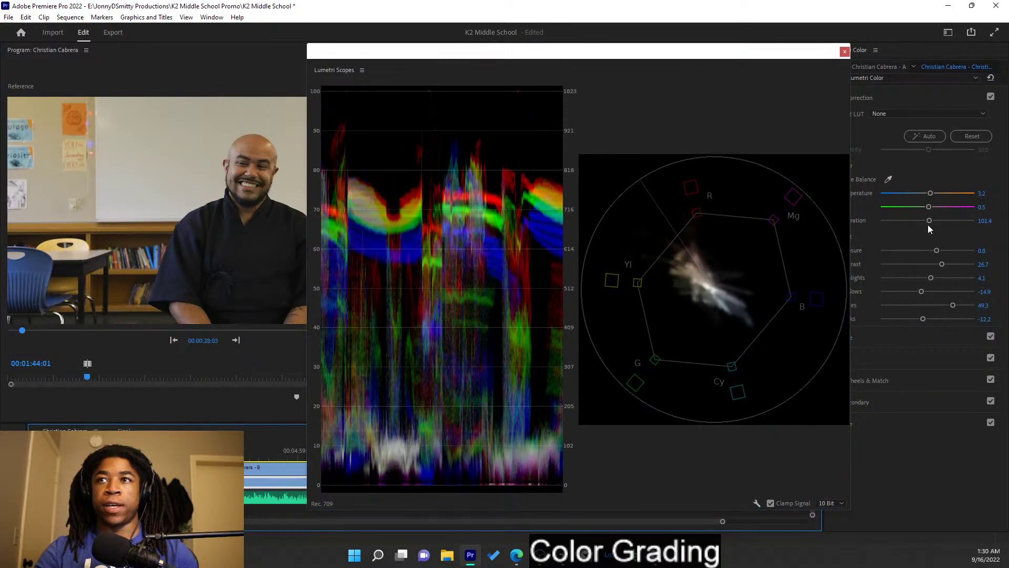
mouse_move(936, 250)
left_mouse_down()
mouse_move(926, 252)
mouse_move(950, 253)
mouse_move(913, 251)
mouse_move(950, 256)
mouse_move(917, 252)
mouse_move(936, 260)
left_mouse_up()
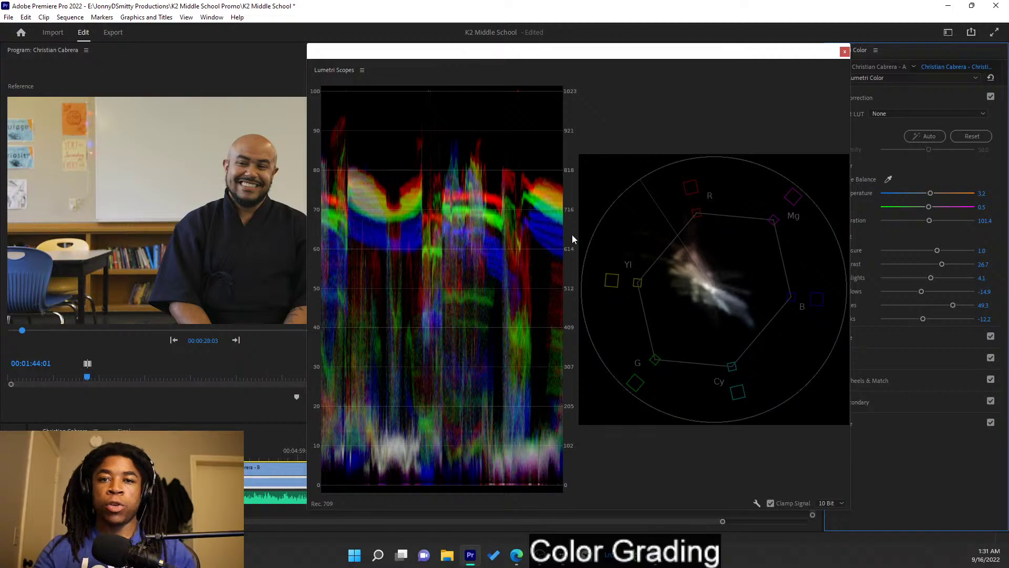
left_click_drag(600, 61, 0, 94)
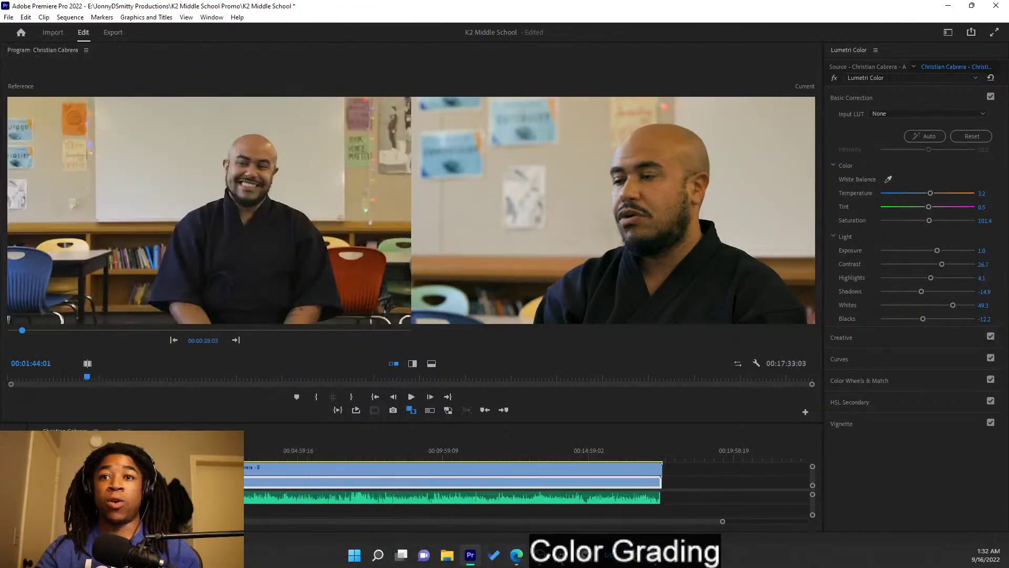
- Save the K2 Middle School project with Ctrl+S and reselect the B camera clip
left_click(546, 562)
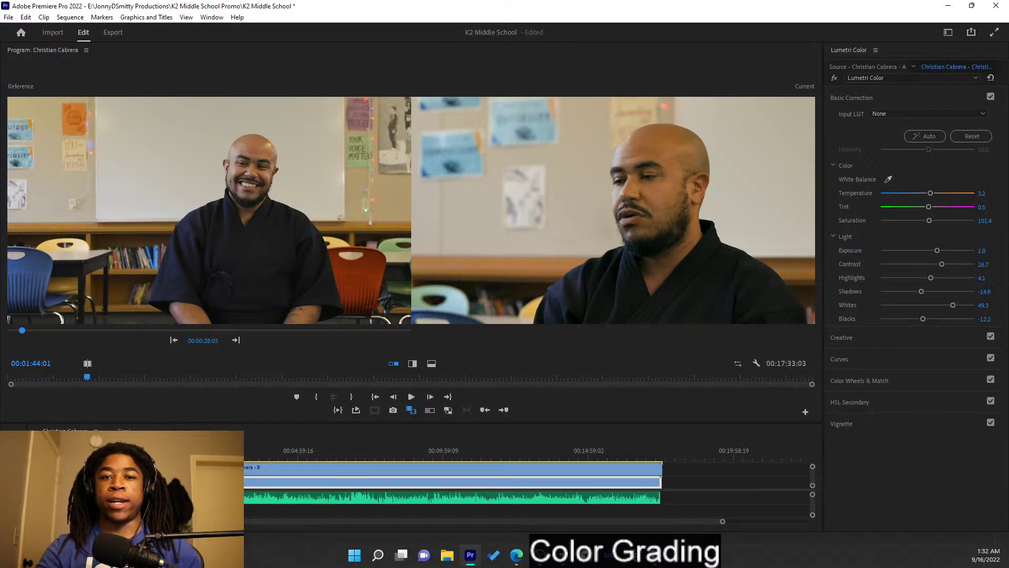
left_click(244, 447)
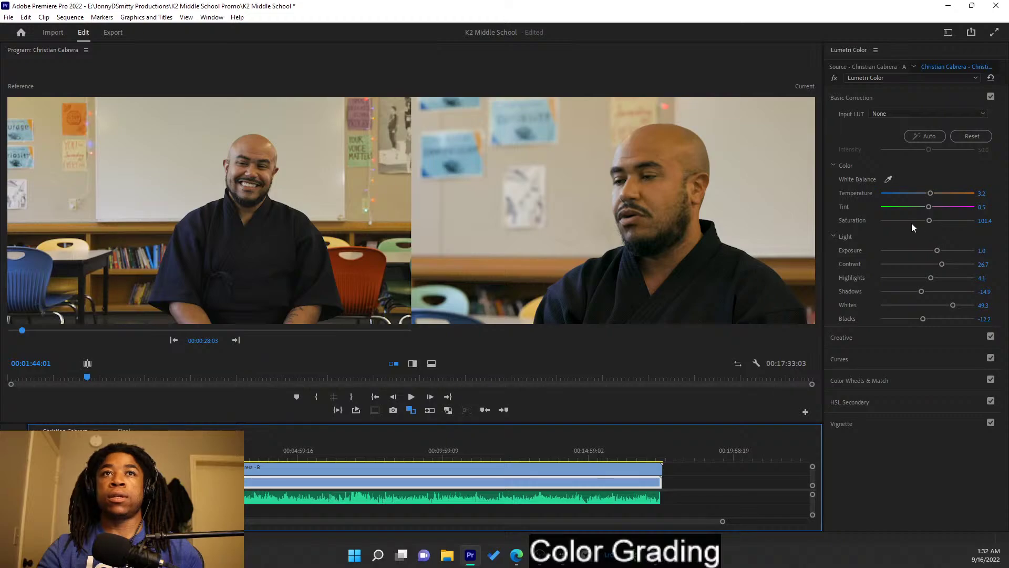
left_click(725, 480)
key("ctrl+s")
left_click(631, 470)
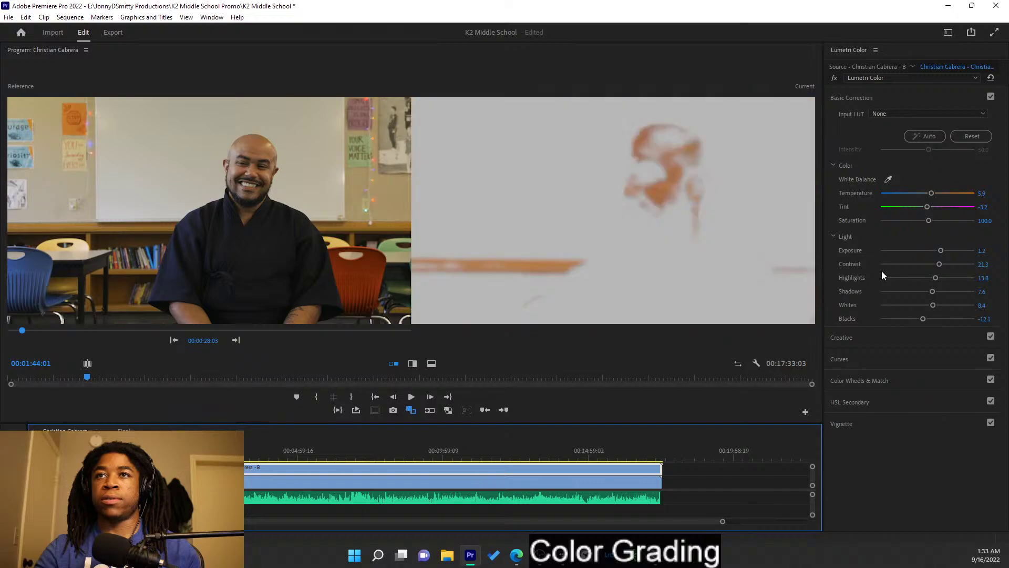
- Save the K2 Middle School project repeatedly with Ctrl+S until the unsaved mark clears
key("ctrl+s")
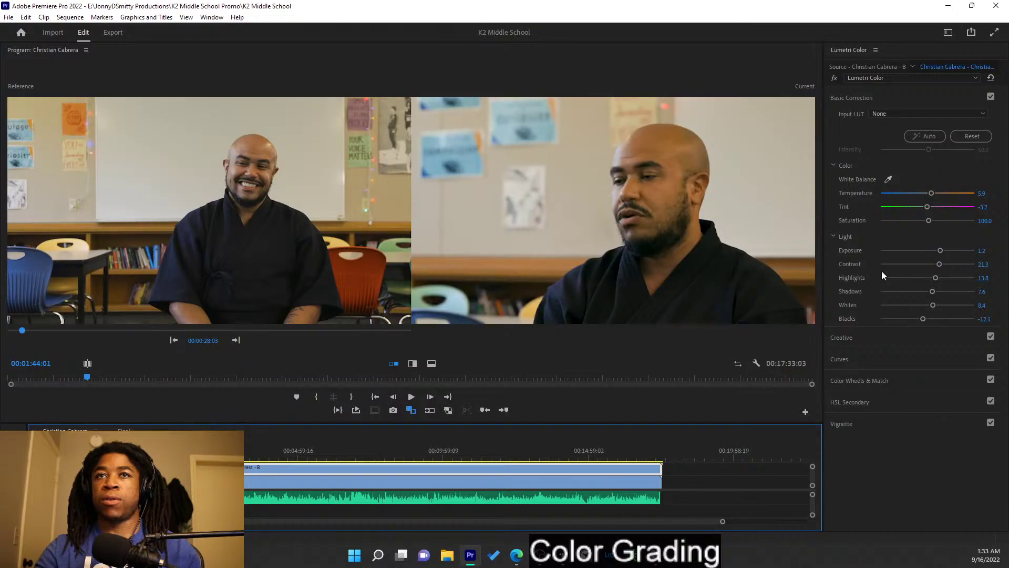
key("ctrl+s")
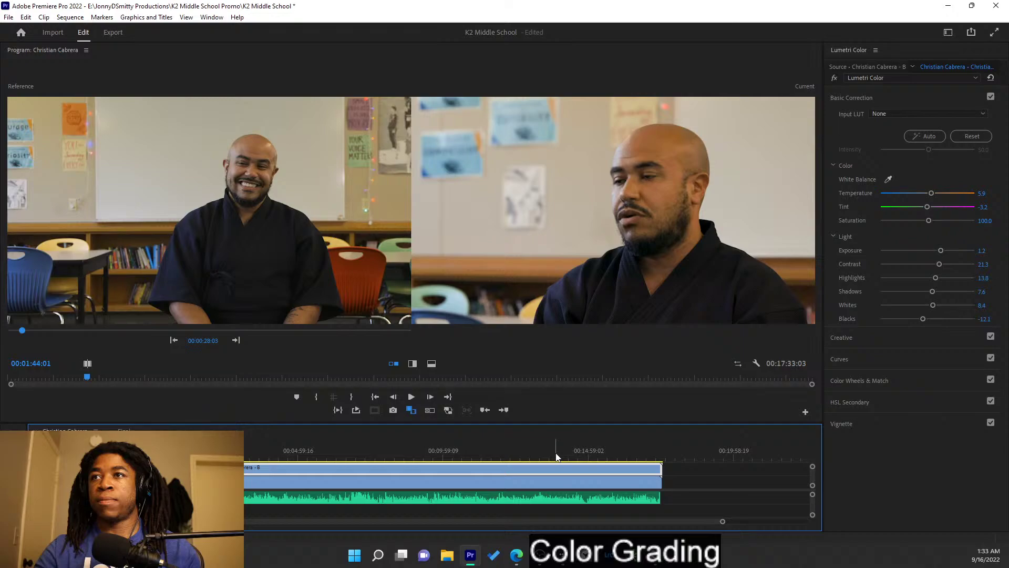
key("ctrl+s")
key("ctrl+s")
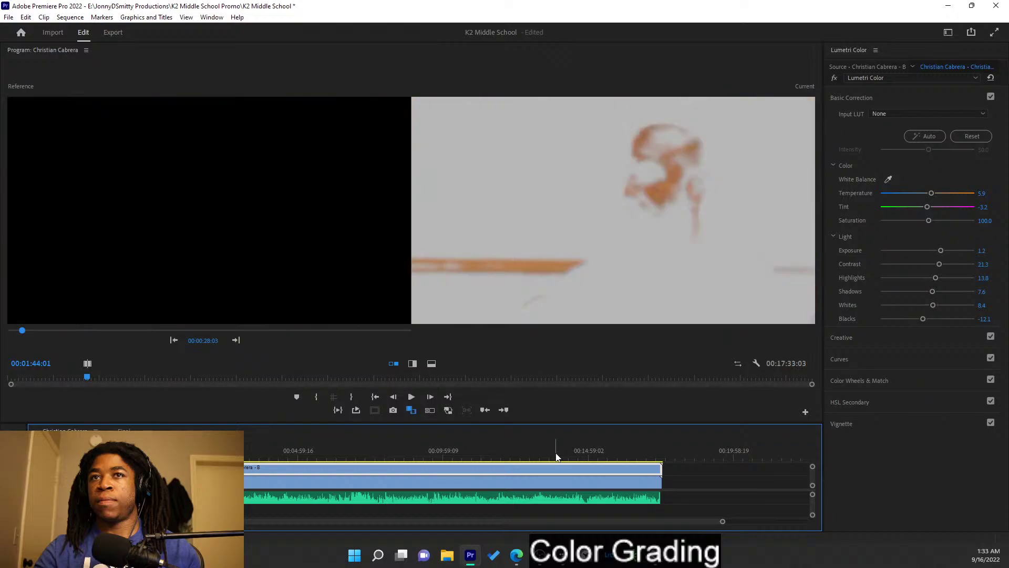
key("ctrl+s")
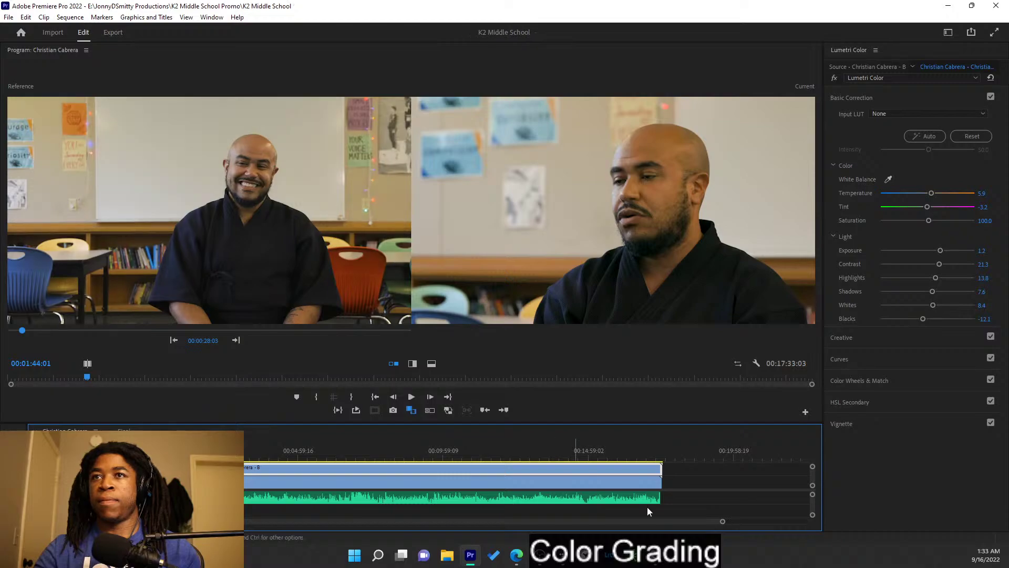
- Warm the B clip's temperature to 17.8, trial exposure and shadow lifts, and undo the shadows change
left_click(749, 495)
left_click(529, 465)
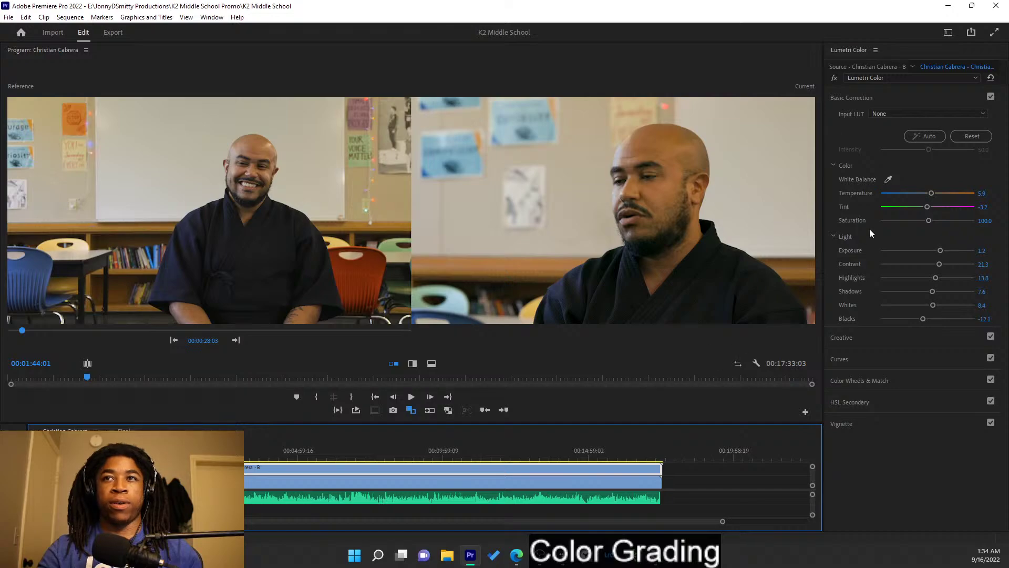
left_click_drag(932, 194, 935, 194)
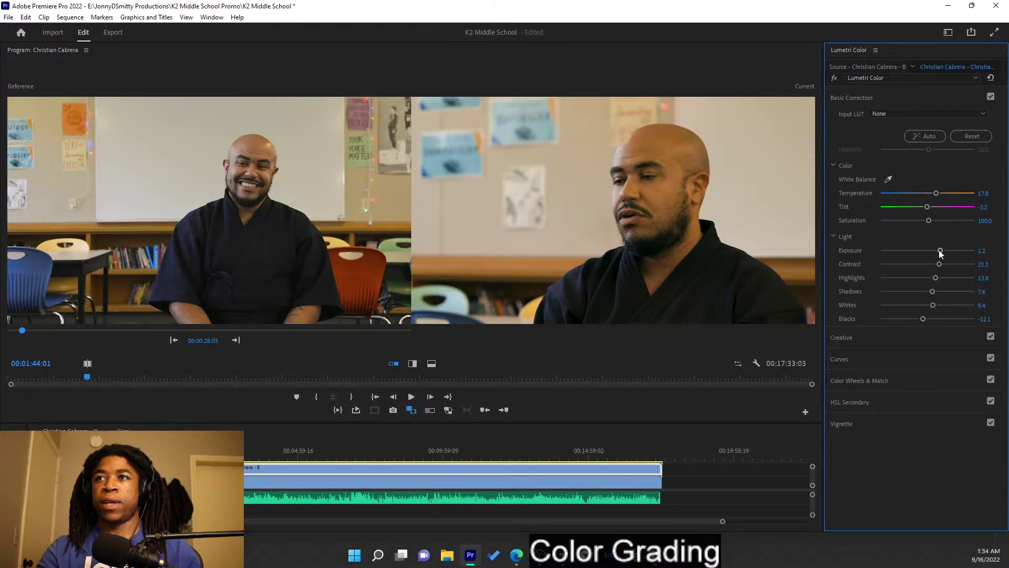
left_click_drag(940, 250, 940, 252)
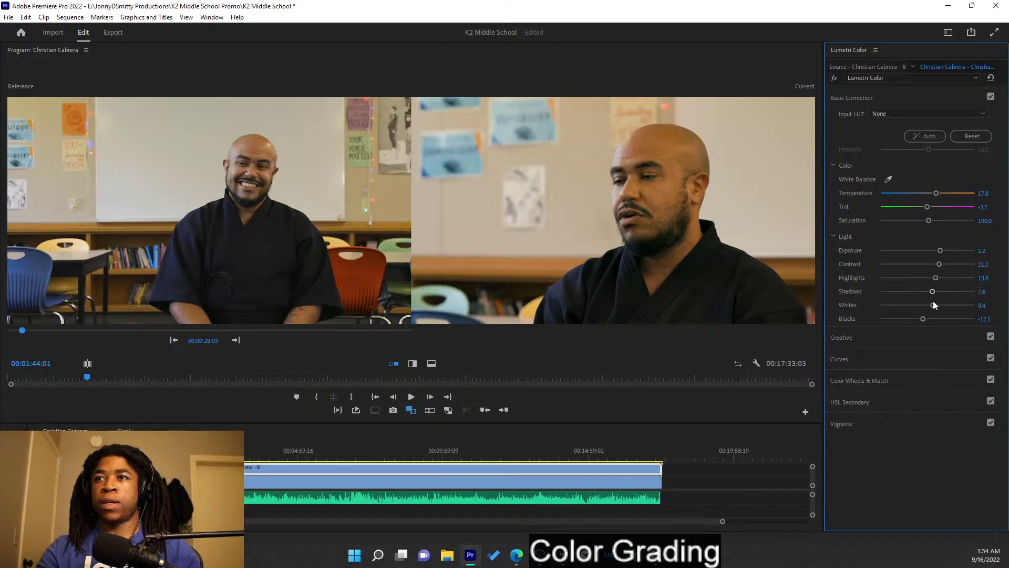
left_click_drag(931, 292, 924, 319)
key("ctrl+z")
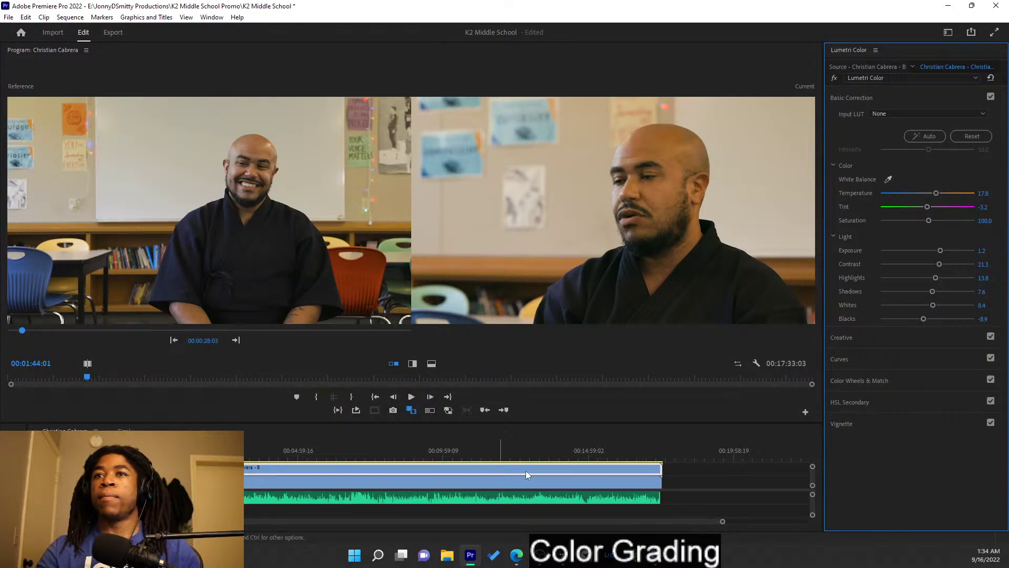
- Play a later stretch of the interview and raise the A clip's highlights to 23.3
left_click(298, 482)
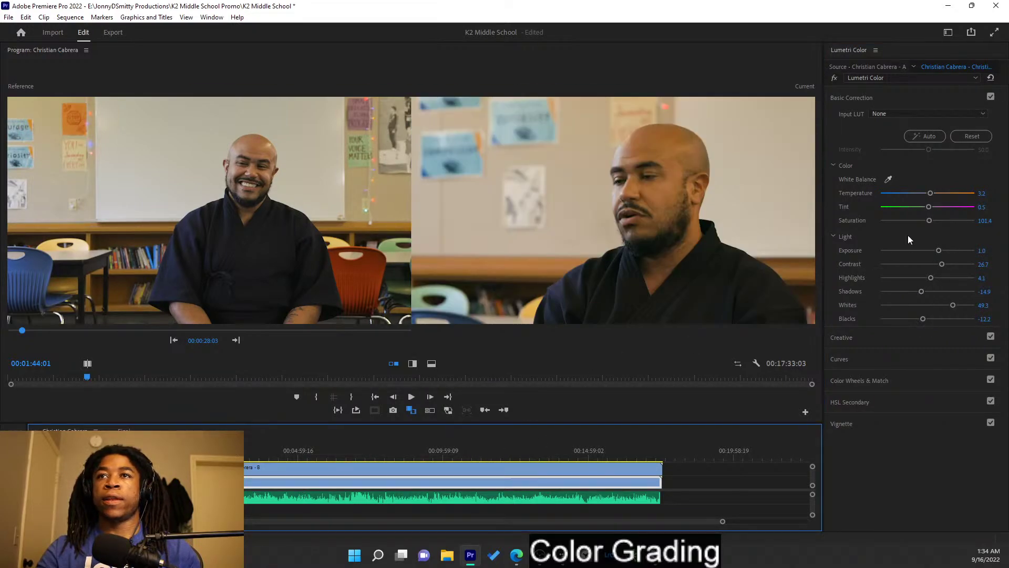
left_click(253, 458)
key("space")
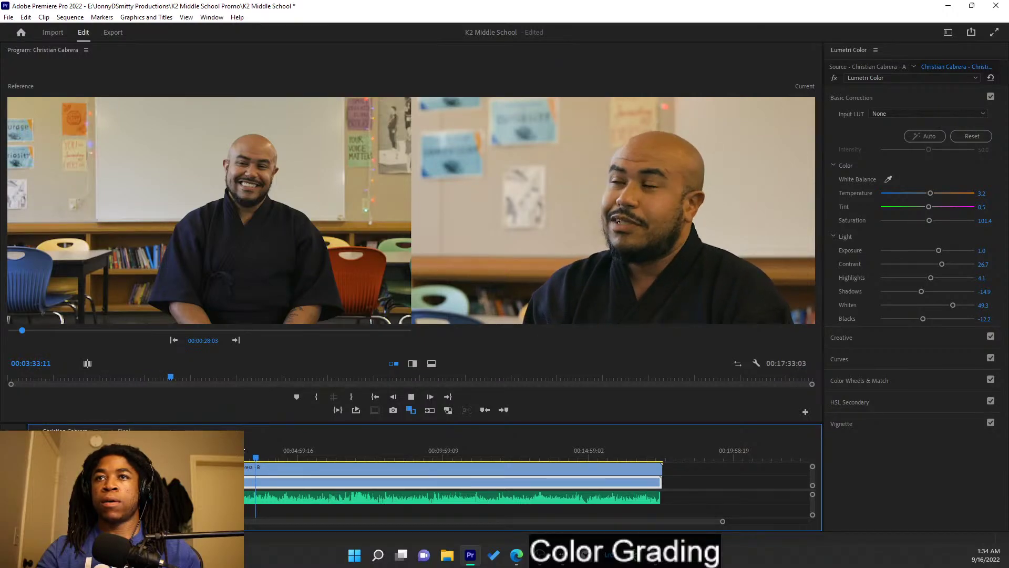
key("space")
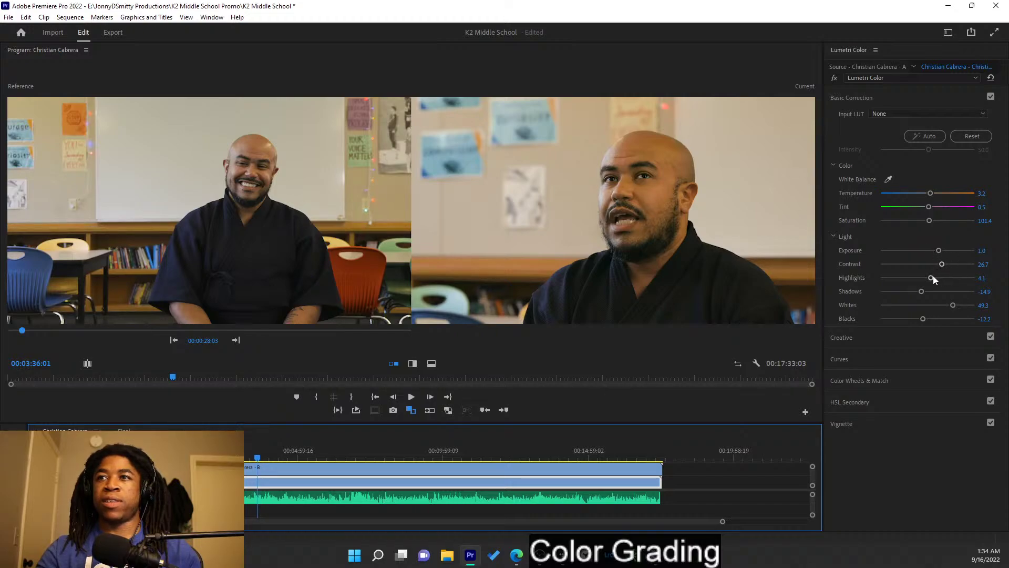
left_click_drag(933, 277, 939, 280)
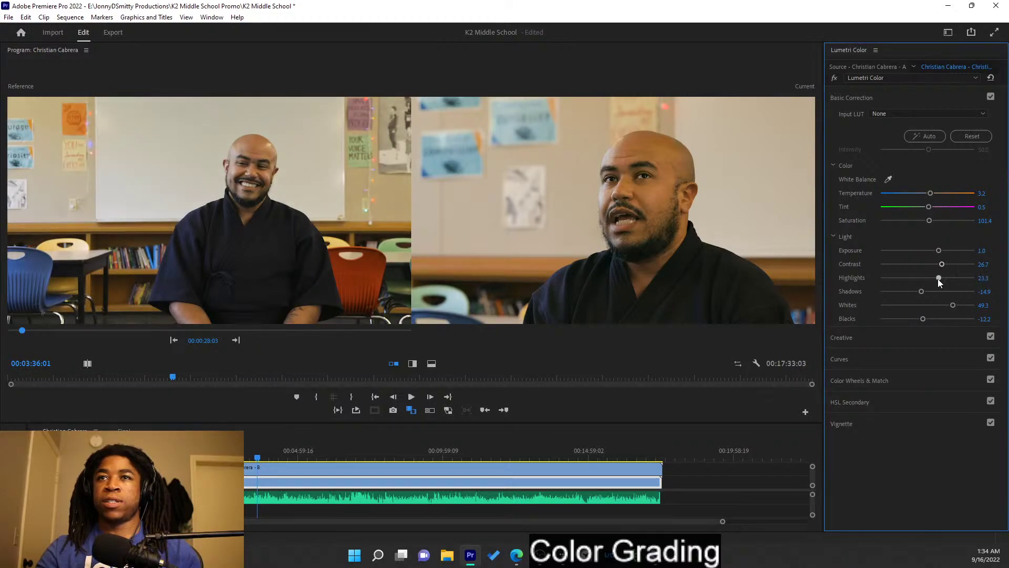
left_click(348, 467)
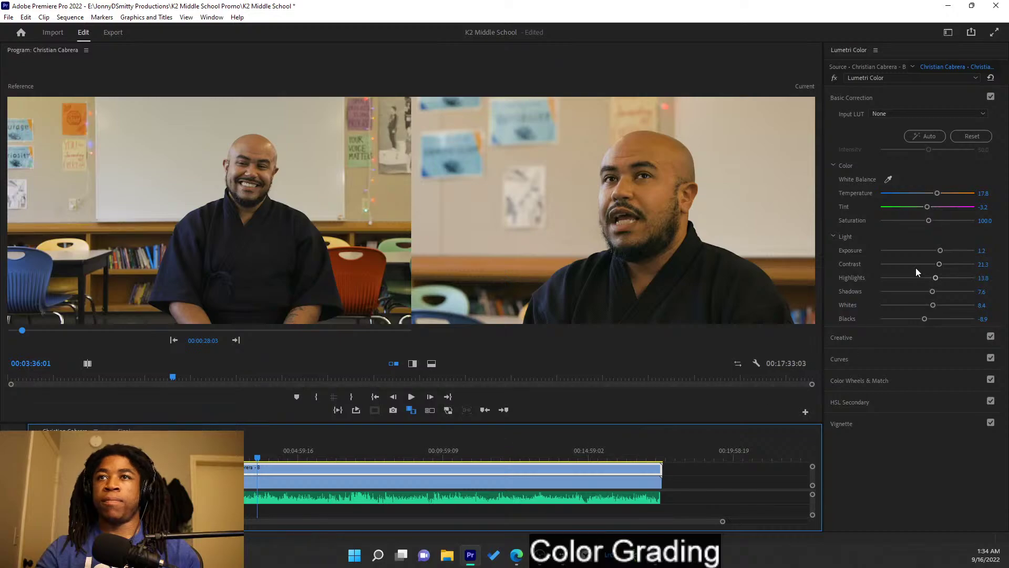
- Lower the B clip's contrast to 8.9 and settle its shadows at 12.2, playing back to judge
left_click_drag(936, 278, 943, 280)
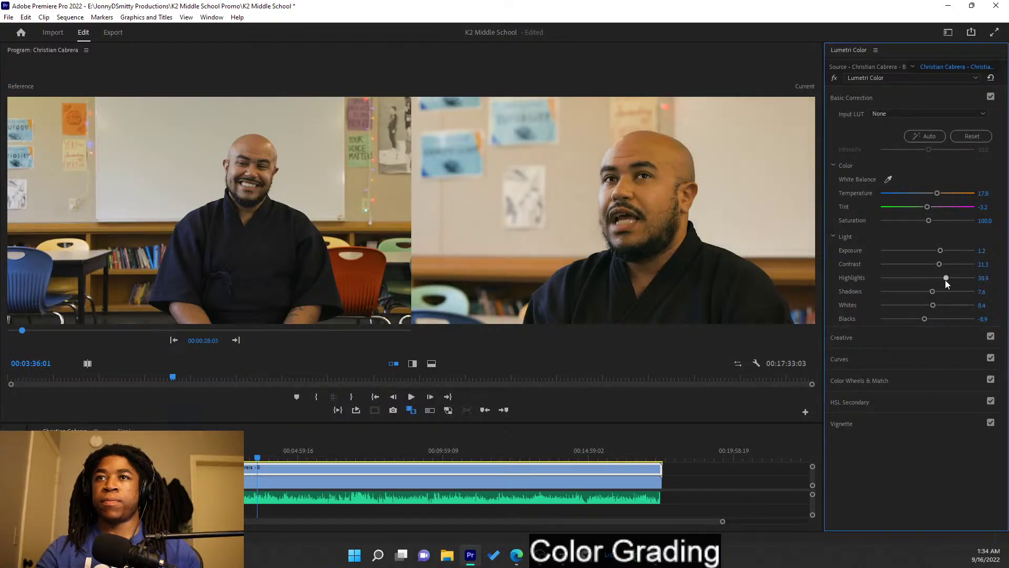
key("ctrl+z")
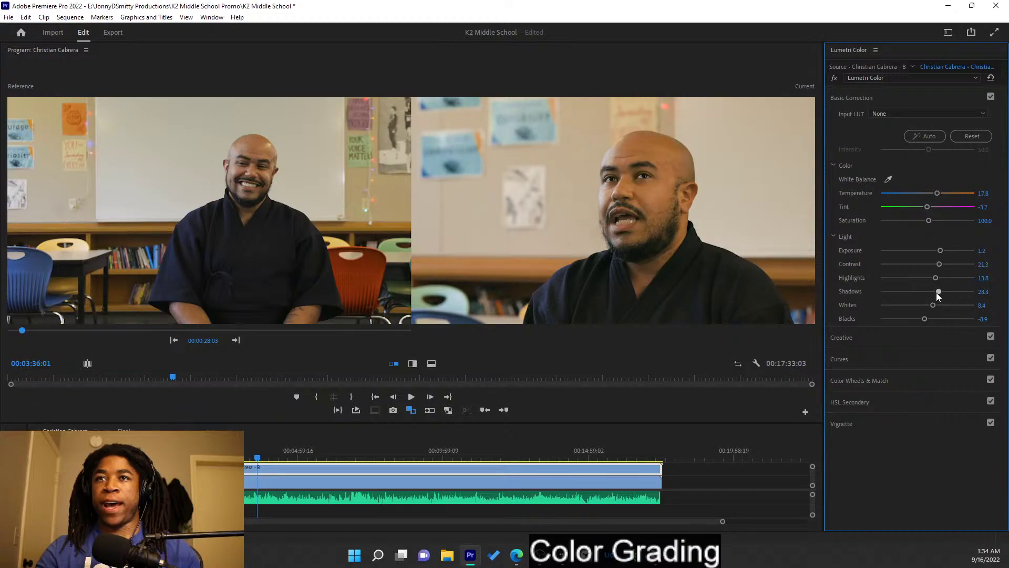
mouse_move(936, 292)
left_mouse_down()
mouse_move(980, 310)
mouse_move(935, 305)
left_mouse_up()
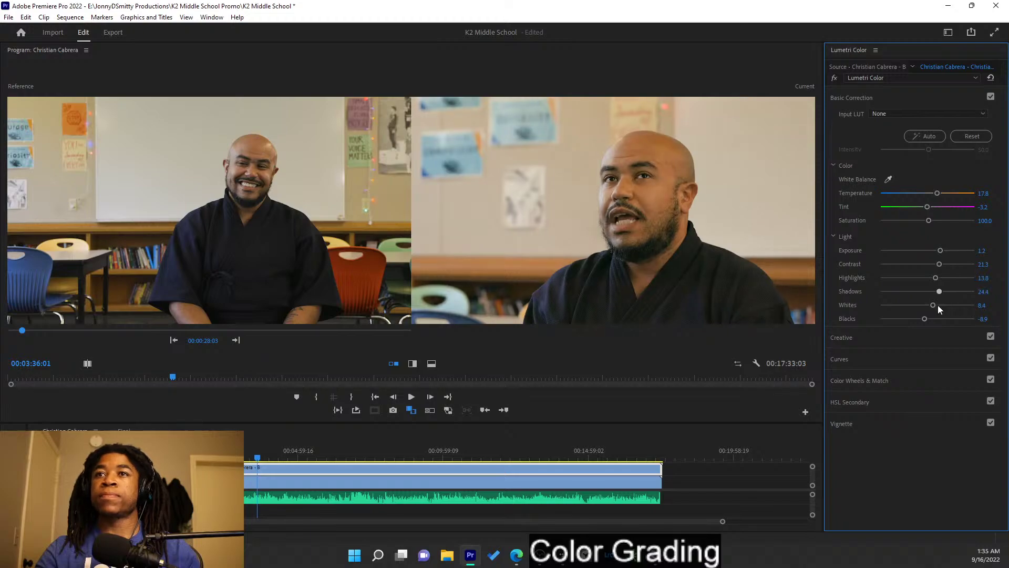
key("space")
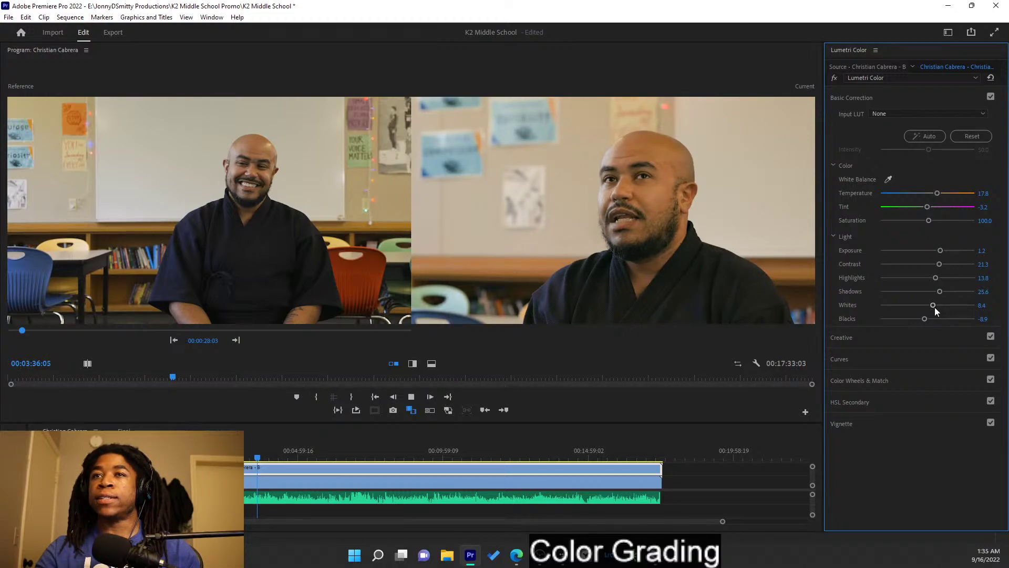
key("space")
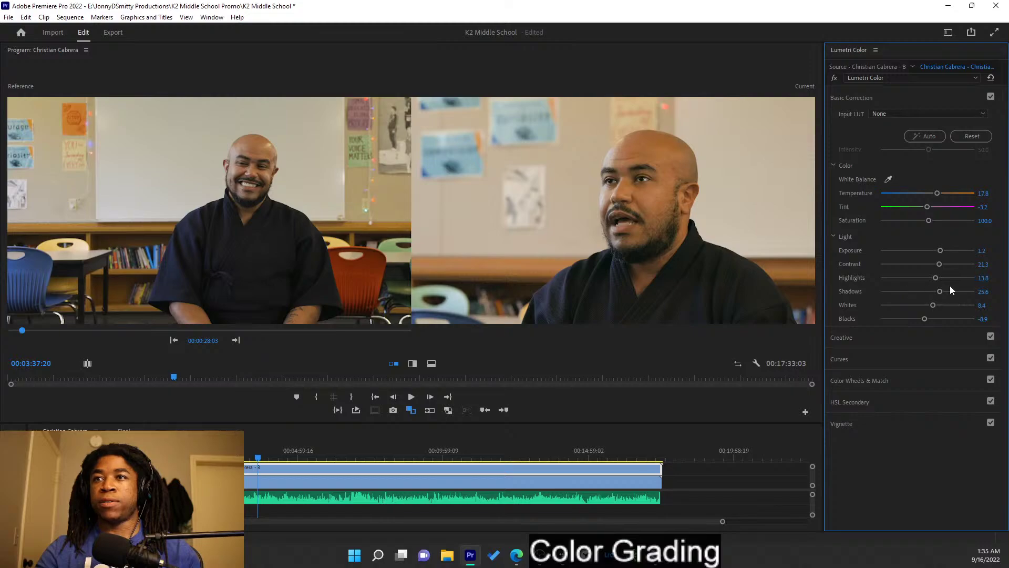
mouse_move(937, 292)
left_mouse_down()
mouse_move(924, 292)
mouse_move(936, 295)
left_mouse_up()
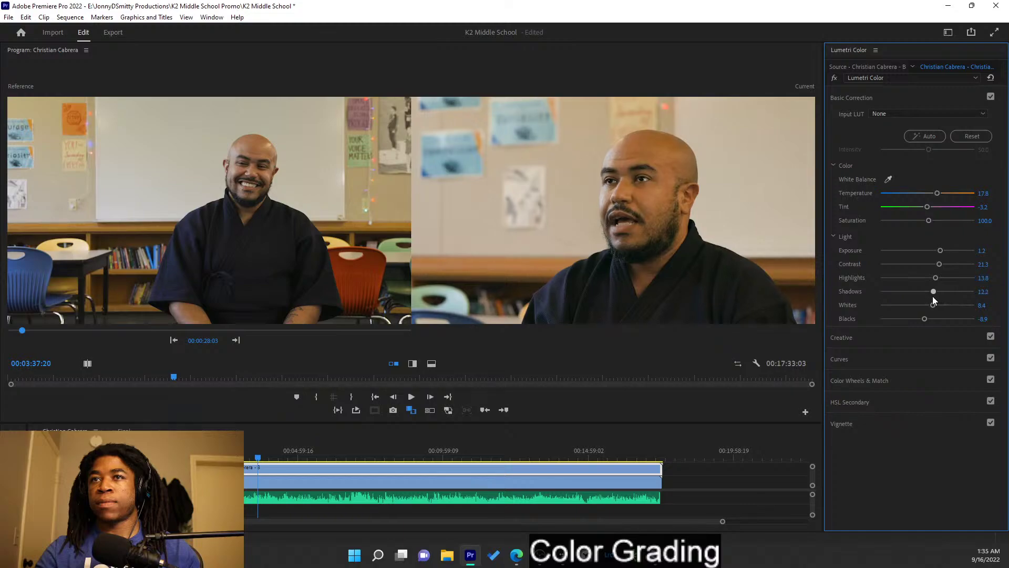
key("space")
key("space")
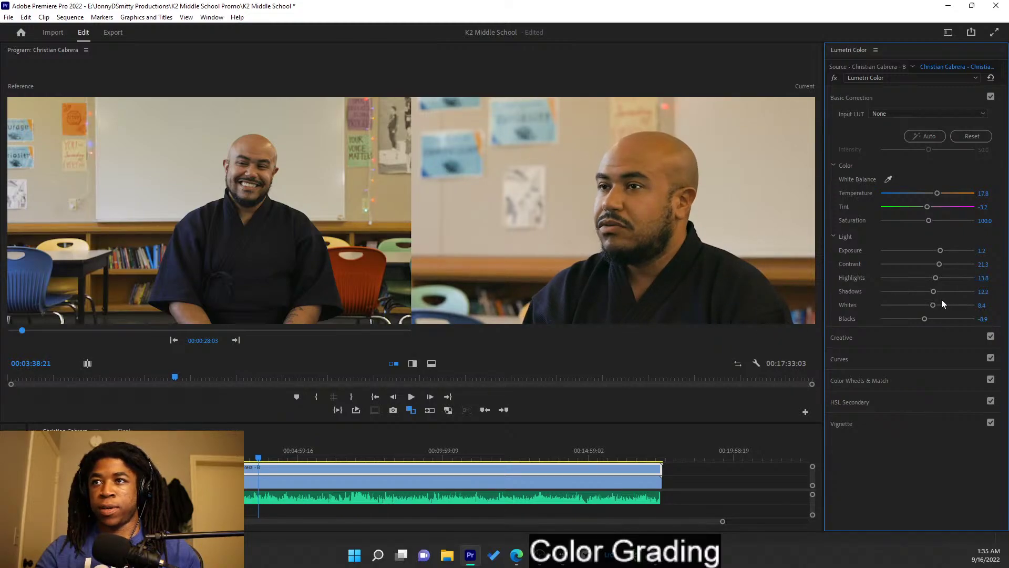
left_click_drag(939, 264, 932, 264)
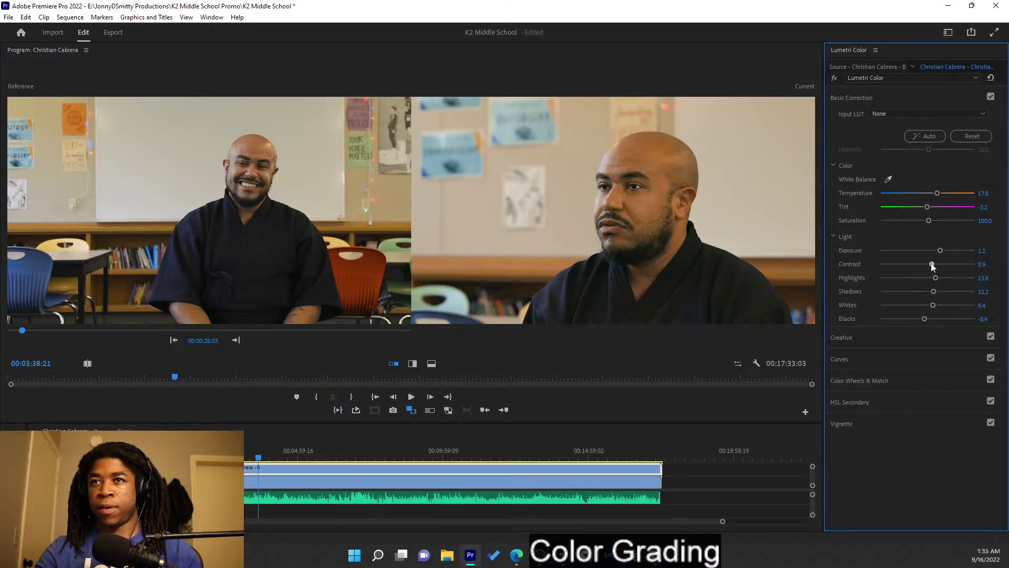
key("space")
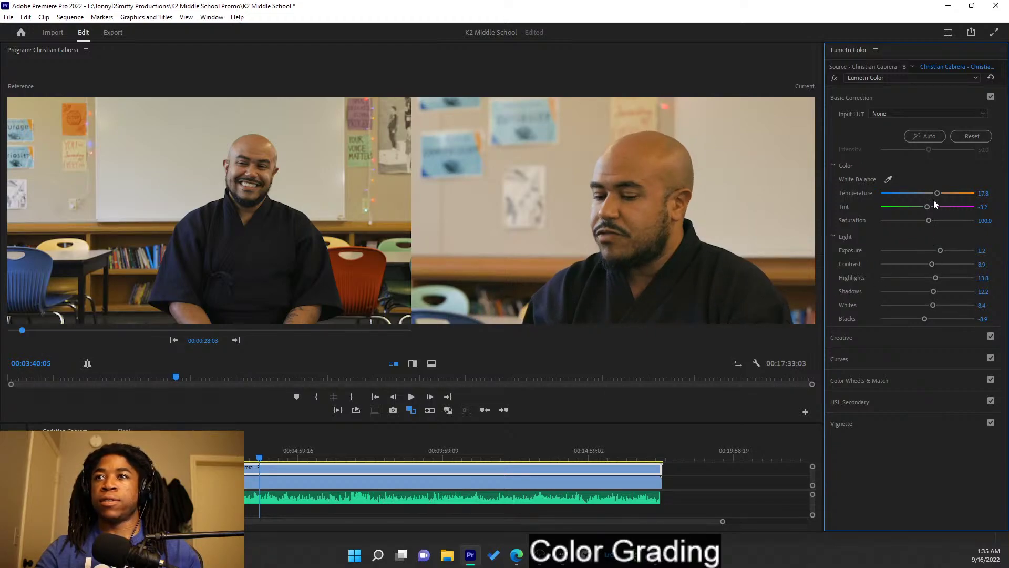
- Cool the B clip's temperature to 14.4, bring tint to -2.2, and compare with the grade bypassed
left_click_drag(939, 197, 936, 195)
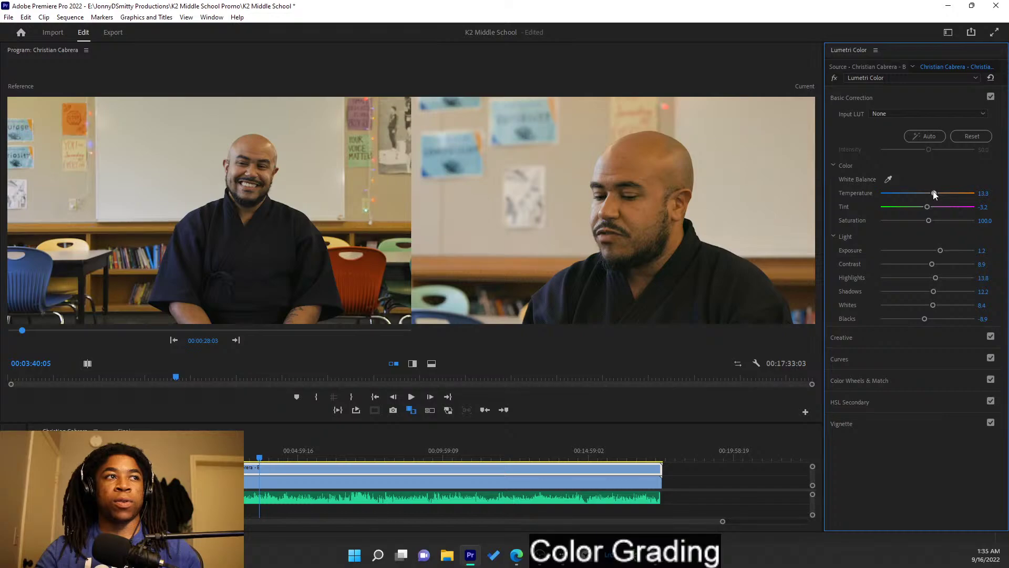
left_click_drag(935, 195, 936, 195)
key("space")
key("space")
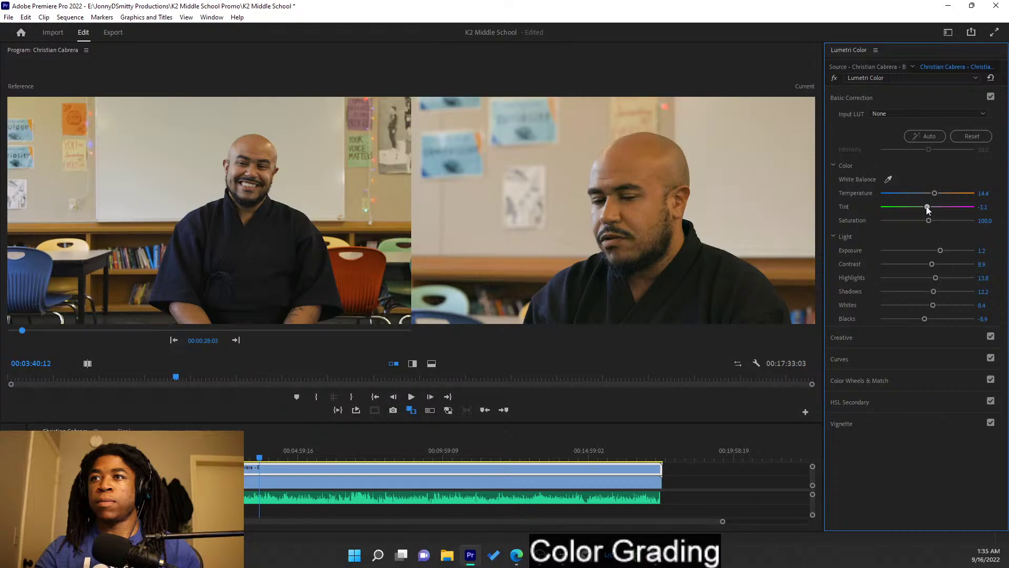
mouse_move(927, 208)
left_mouse_down()
mouse_move(971, 208)
mouse_move(926, 208)
left_mouse_up()
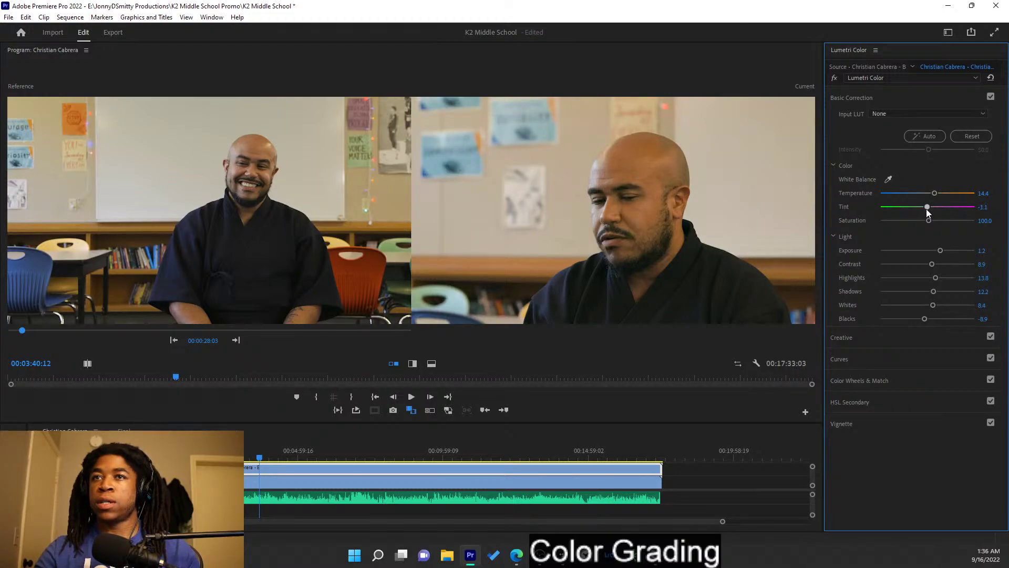
double_click(926, 209)
left_click_drag(926, 209, 927, 209)
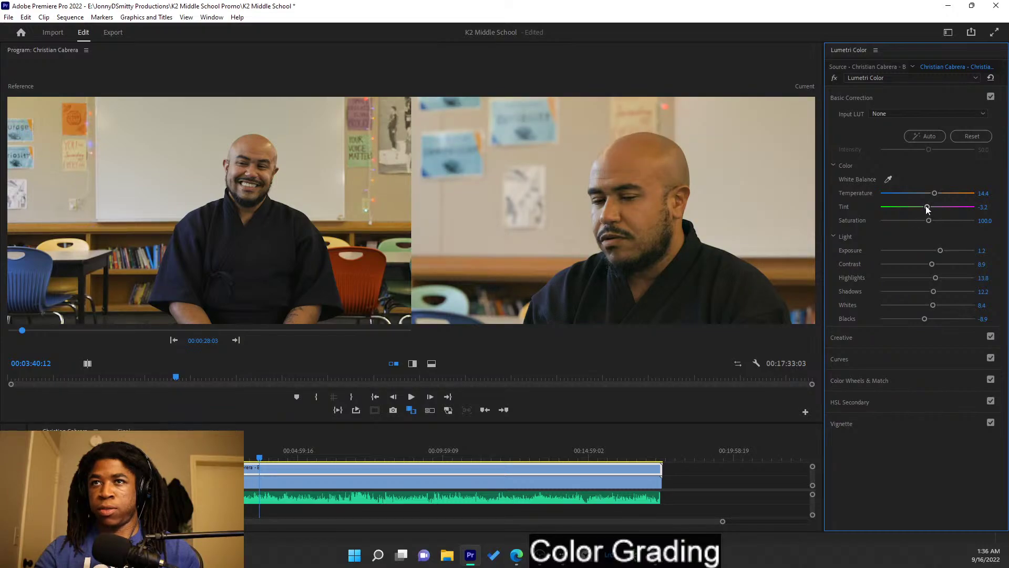
left_click_drag(927, 209, 927, 209)
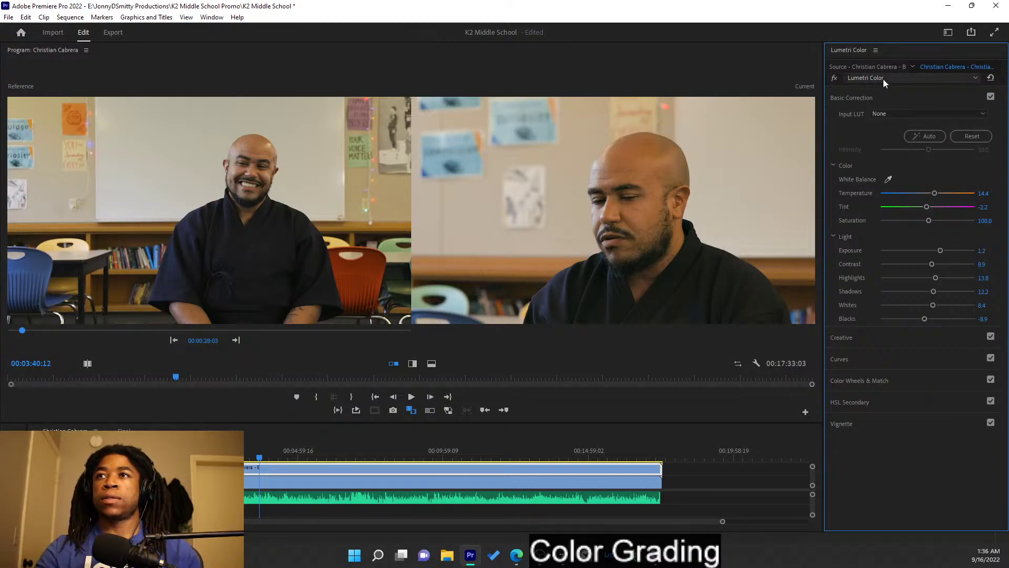
left_click(835, 78)
left_click(835, 78)
left_click(835, 78)
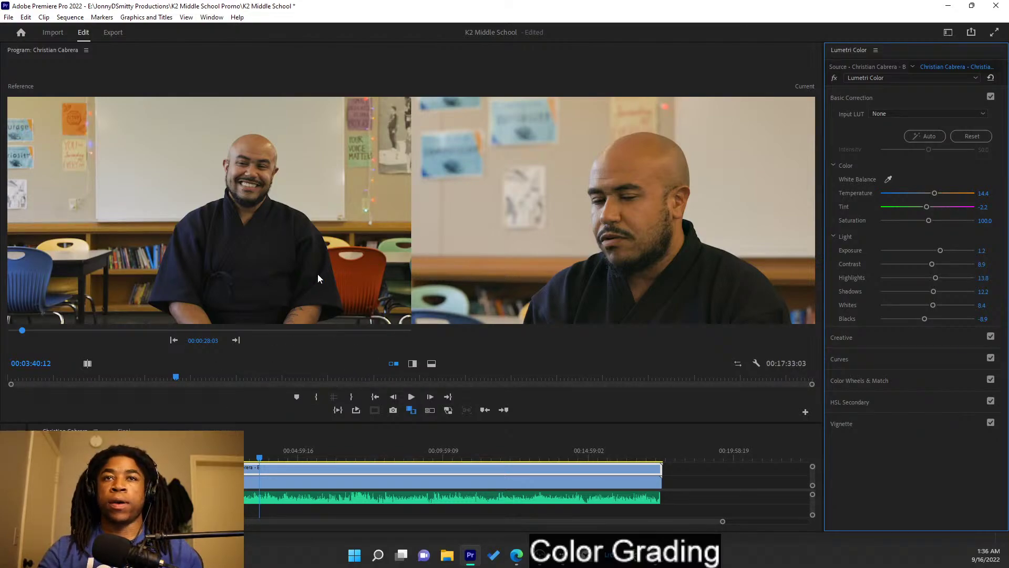
- Move to a later moment, undo an accidental clip move, and glance at the Creative settings
left_click(304, 457)
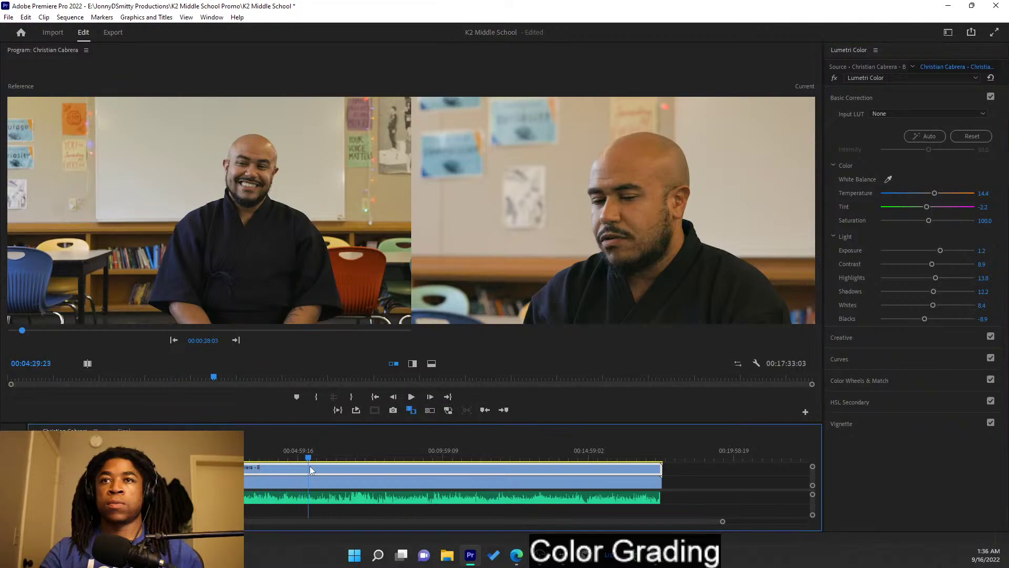
left_click_drag(322, 475, 203, 450)
key("ctrl+z")
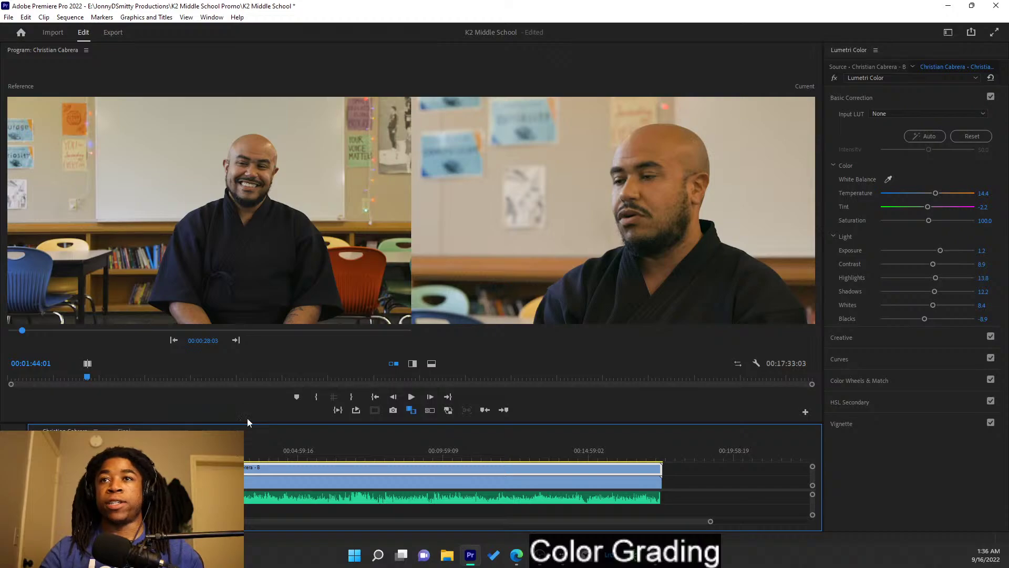
left_click(903, 98)
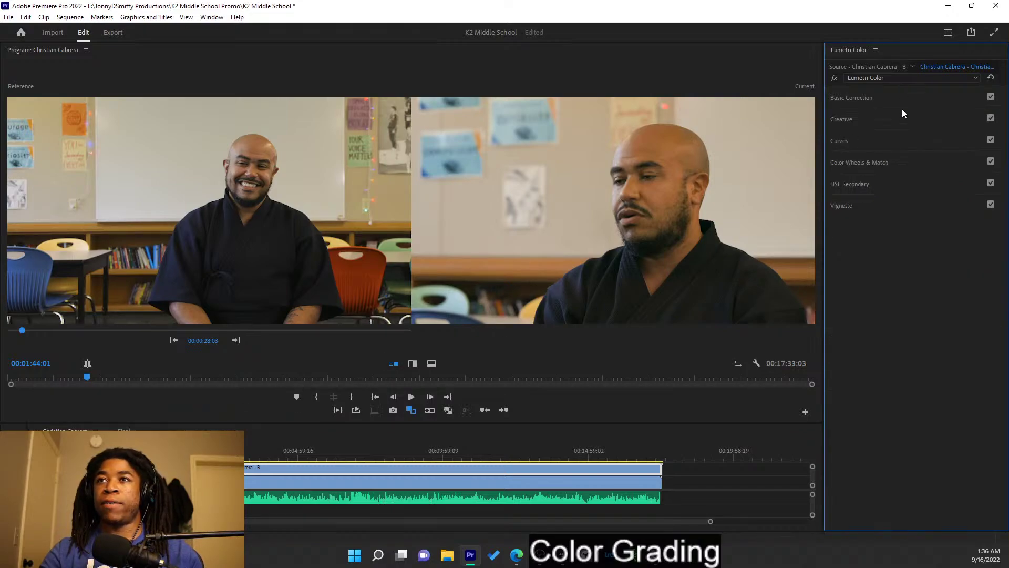
left_click(902, 119)
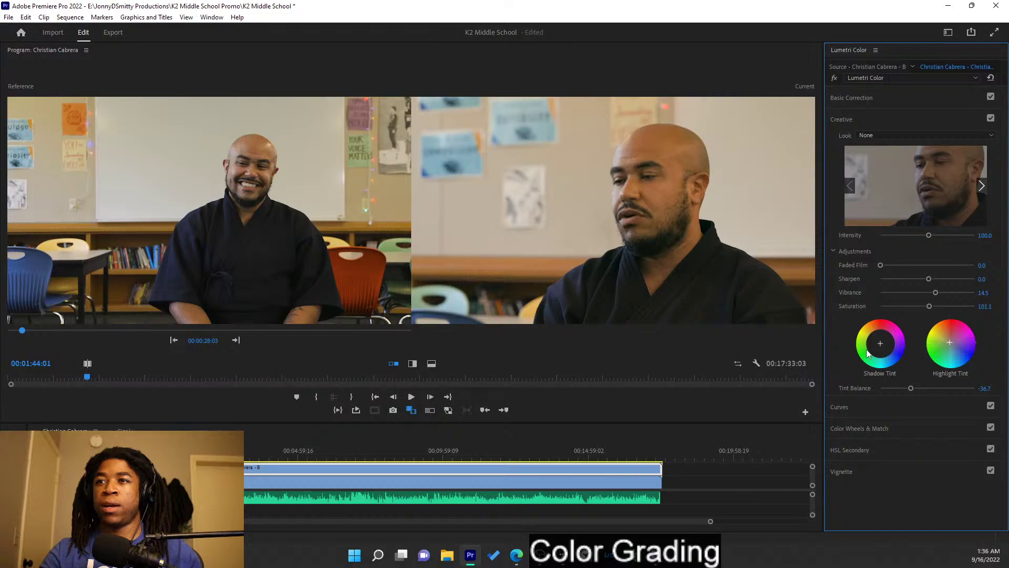
left_click(918, 120)
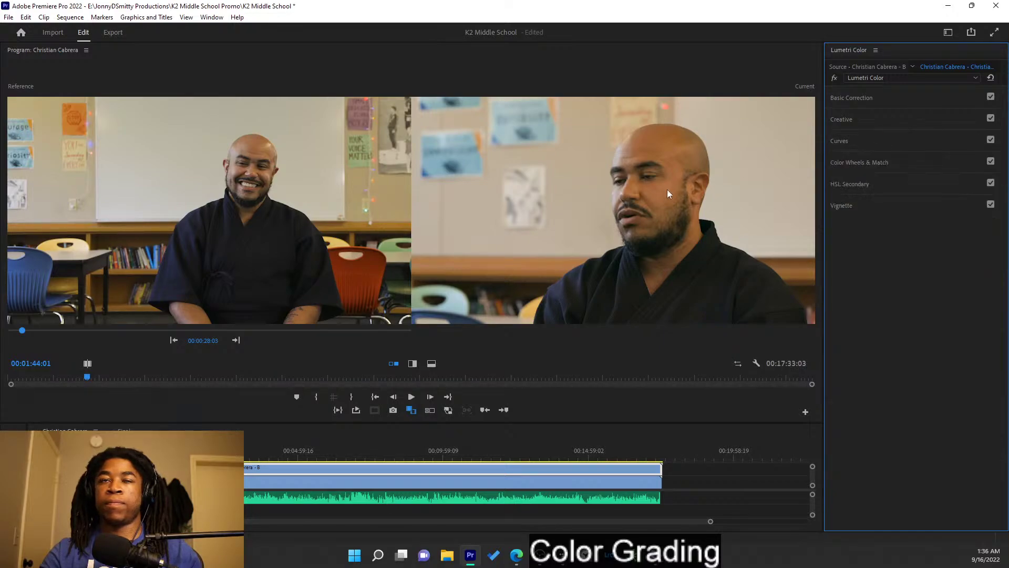
- Nudge the A clip's exposure up, then raise the B clip's exposure to 1.7
left_click(335, 483)
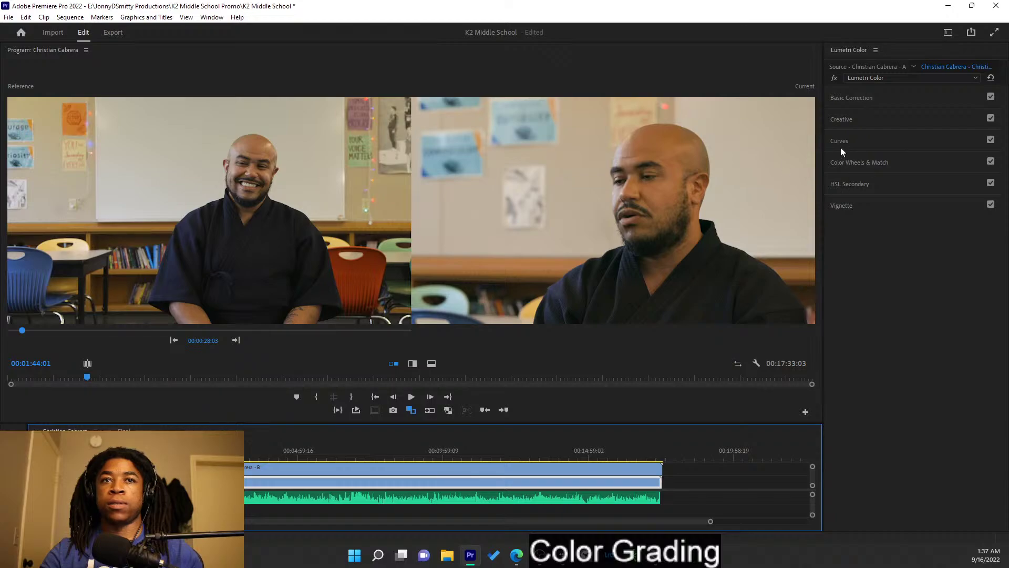
left_click(887, 99)
left_click_drag(939, 253, 942, 254)
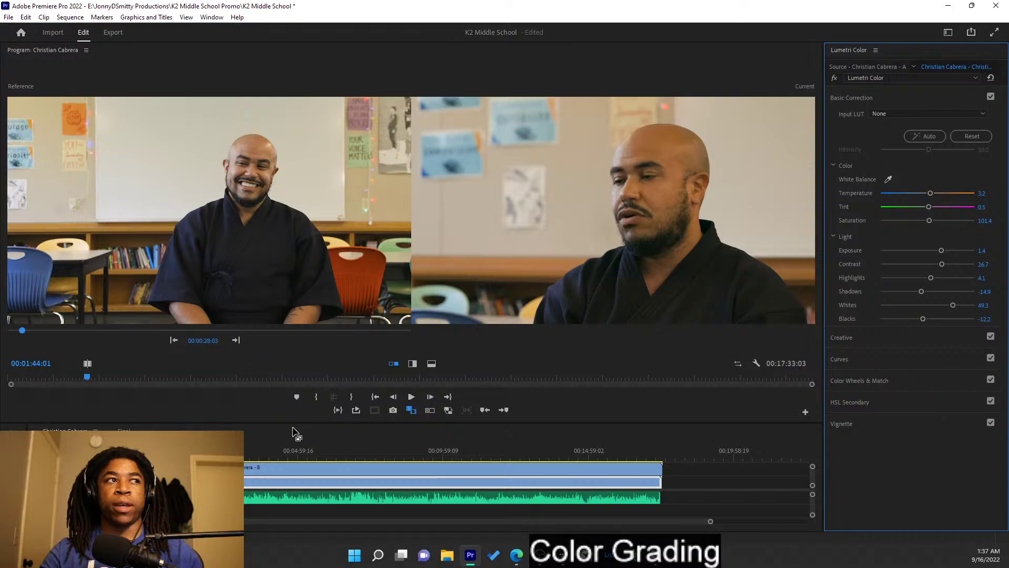
left_click(298, 472)
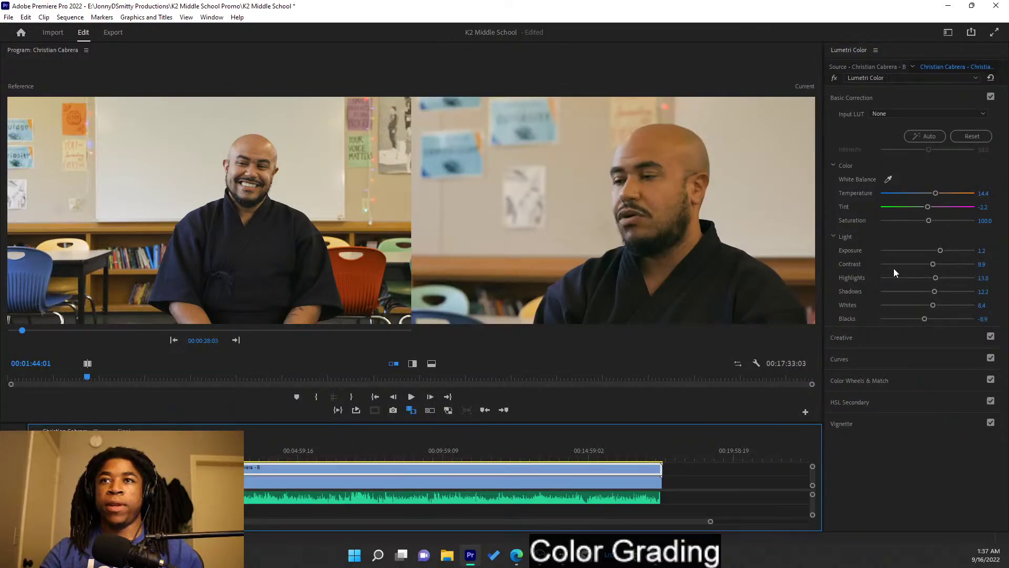
left_click_drag(941, 250, 942, 251)
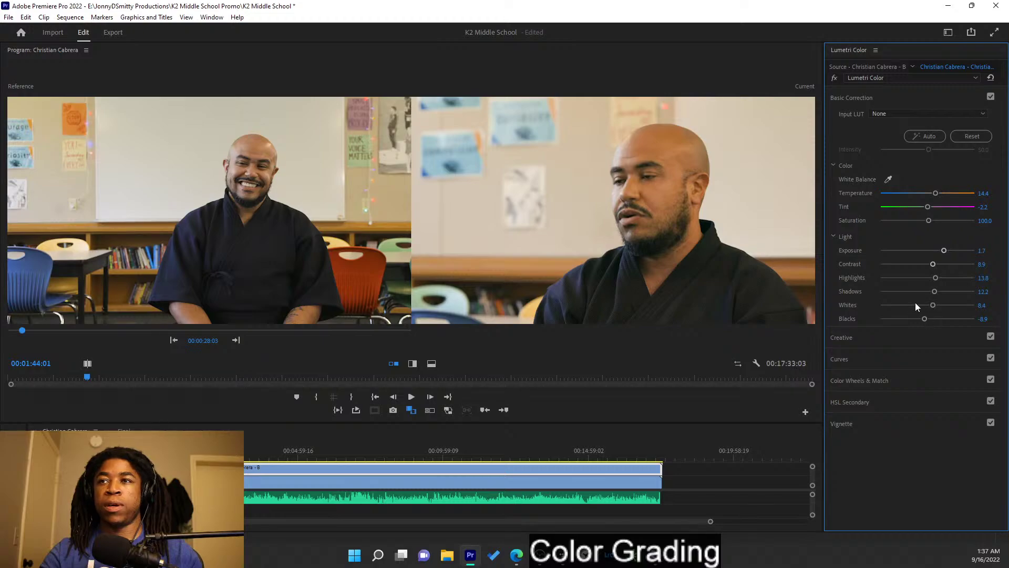
- Set the B clip's shadows to 10.0, highlights -5.6, contrast 11.1 and blacks -10.0
left_click_drag(931, 292, 897, 278)
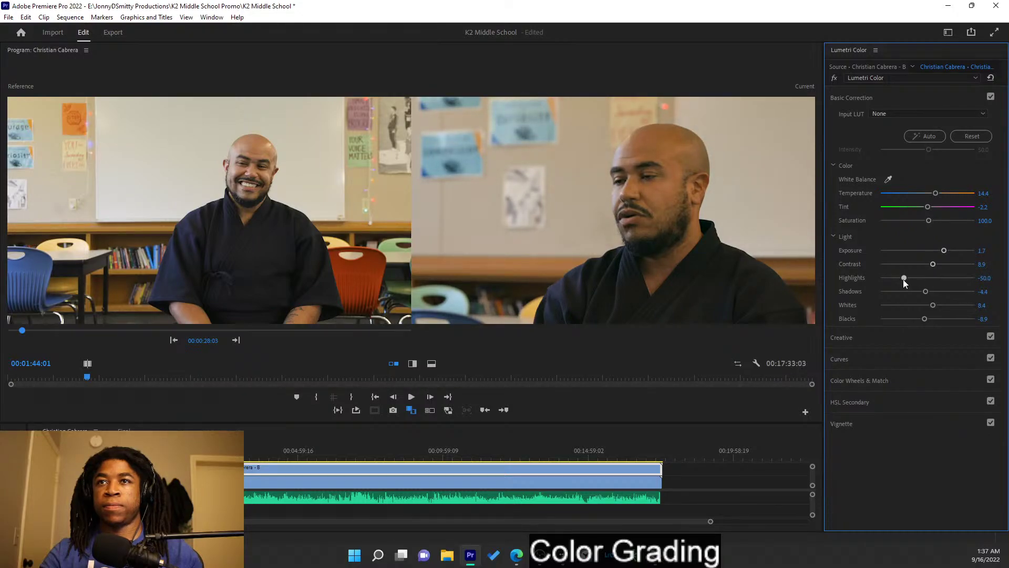
mouse_move(907, 279)
left_mouse_down()
mouse_move(961, 285)
mouse_move(917, 277)
mouse_move(928, 280)
mouse_move(918, 265)
left_mouse_up()
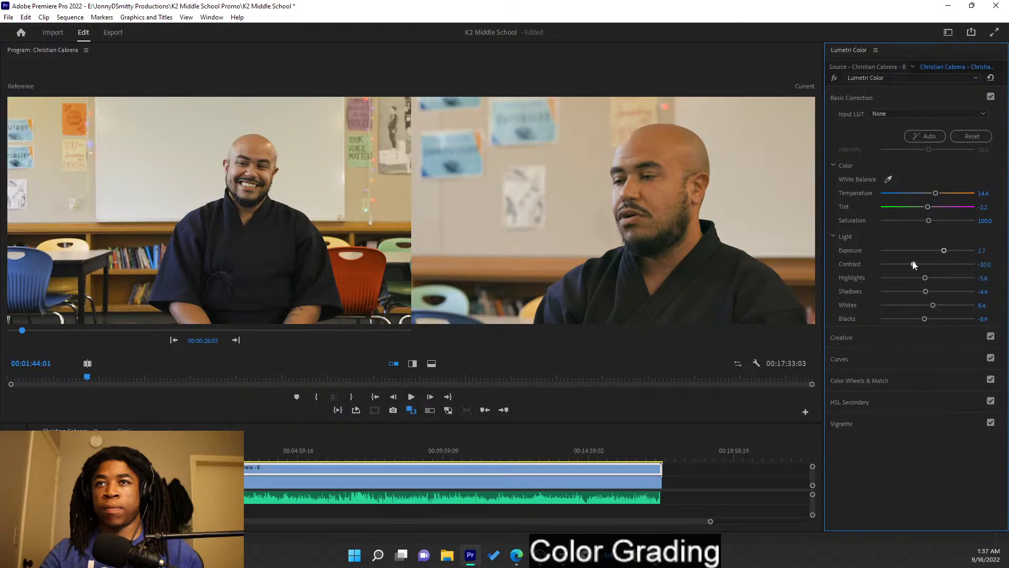
left_click_drag(926, 265, 933, 293)
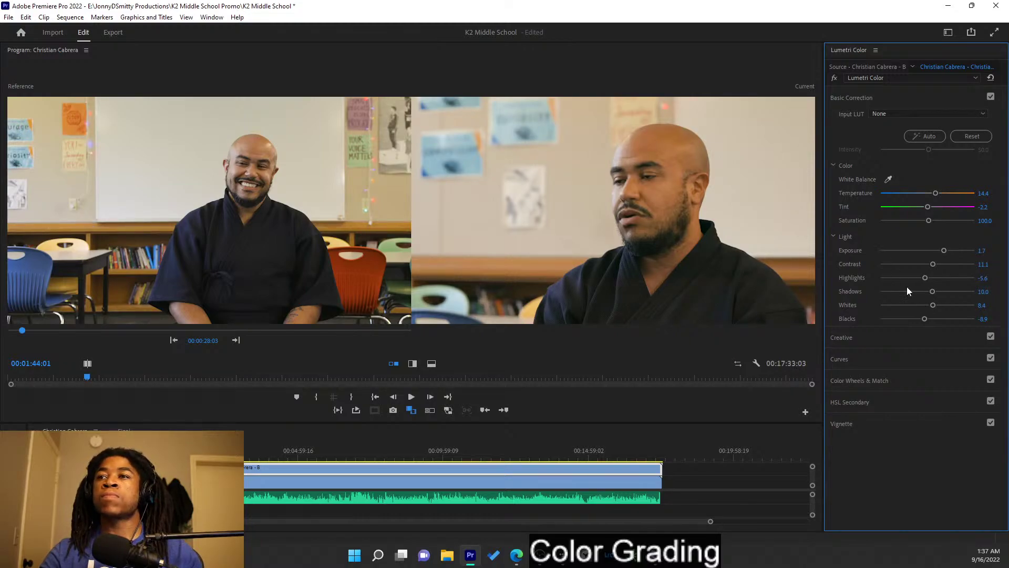
left_click_drag(925, 319, 921, 321)
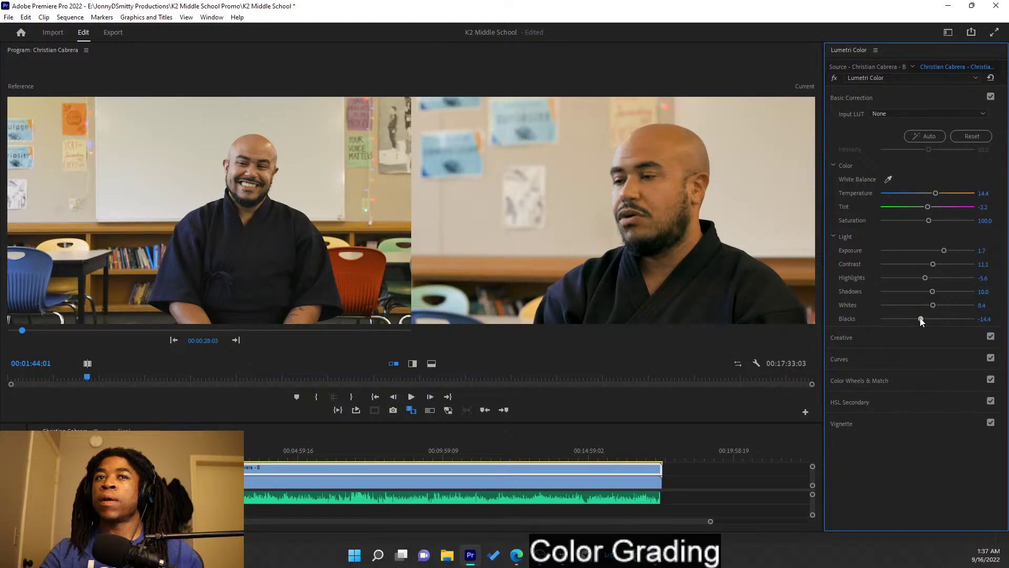
left_click_drag(922, 319, 924, 321)
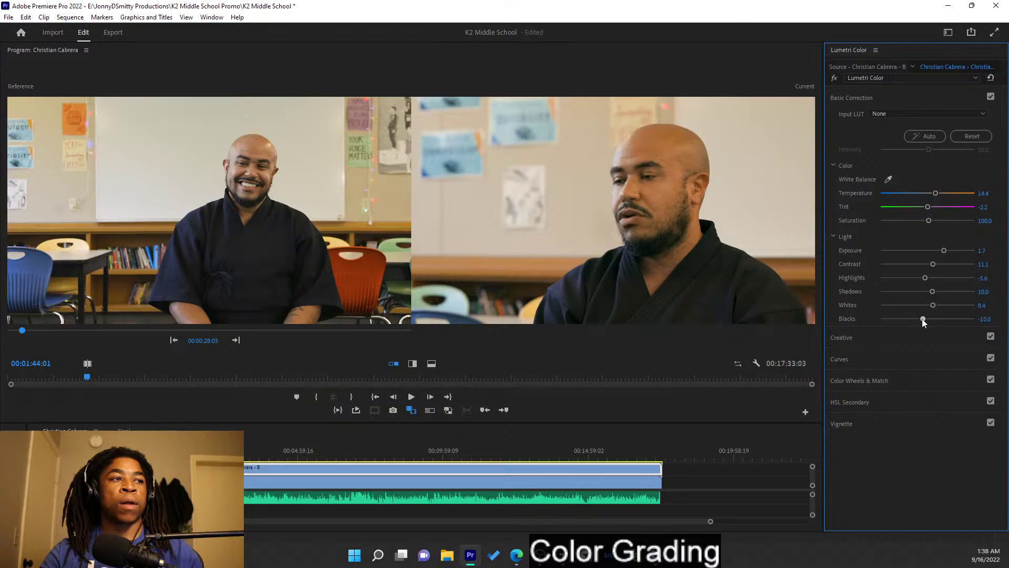
- In the B close-up's Creative section, nudge the Shadow Tint wheel slightly for a faint colour cast
left_click(909, 96)
left_click(903, 124)
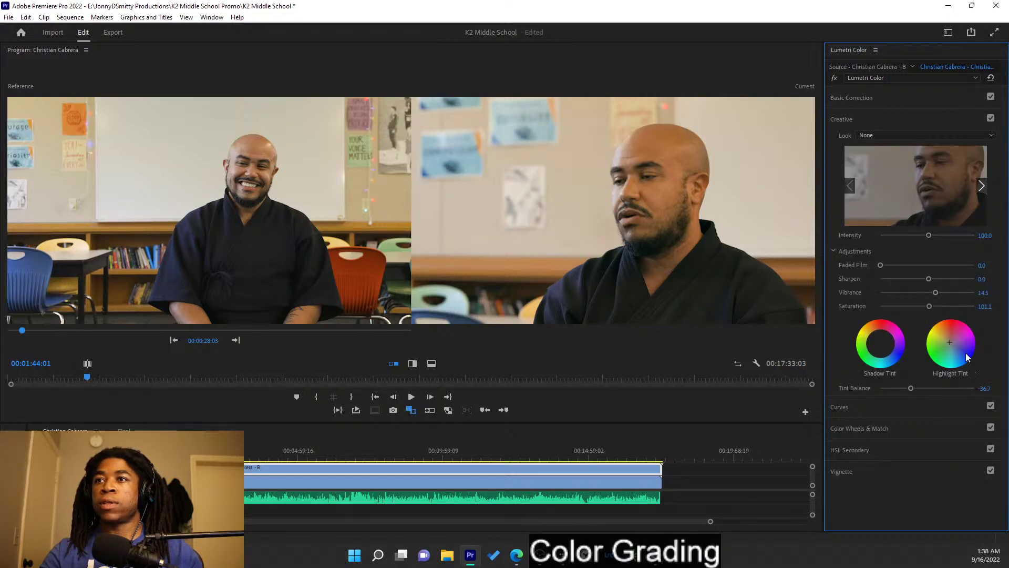
left_click(887, 344)
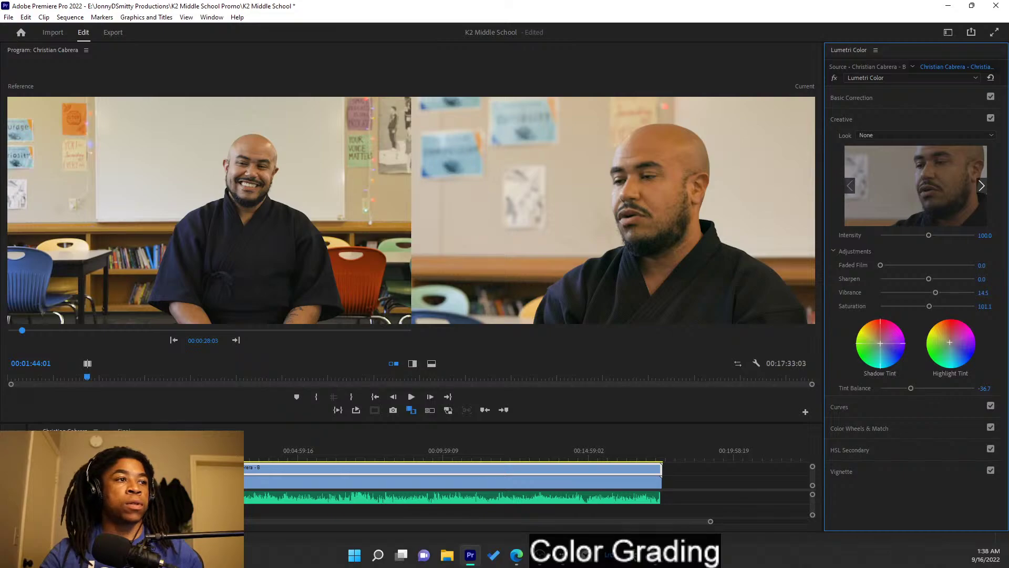
left_click_drag(881, 344, 879, 343)
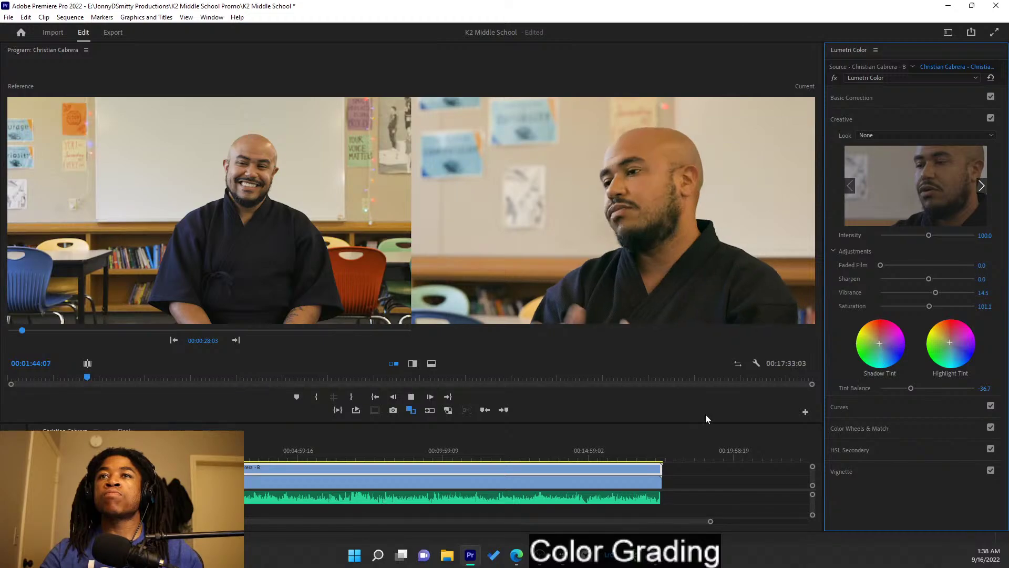
- Review the grade in playback, then bring up Basic Correction for the A camera clip
key("space")
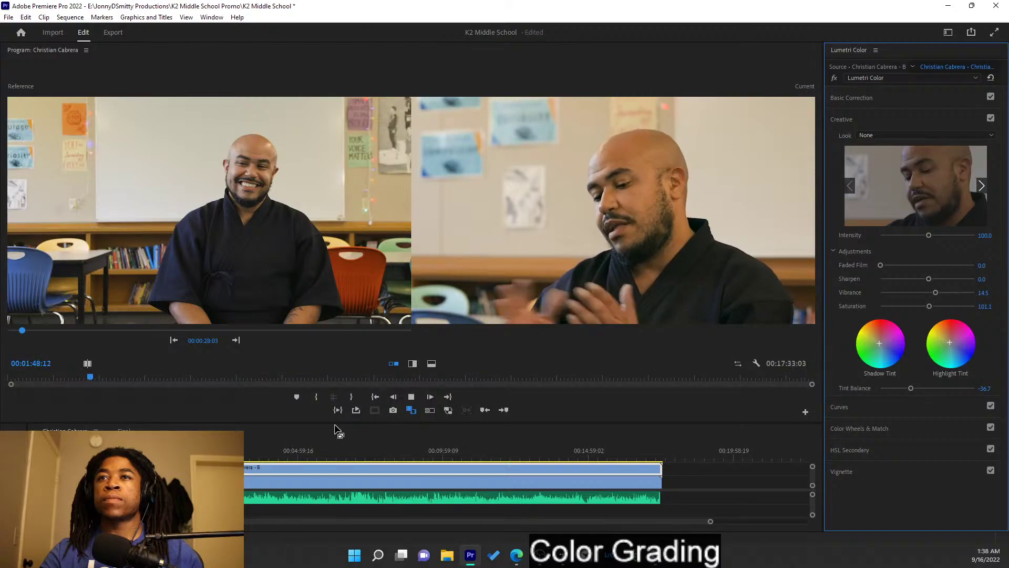
key("space")
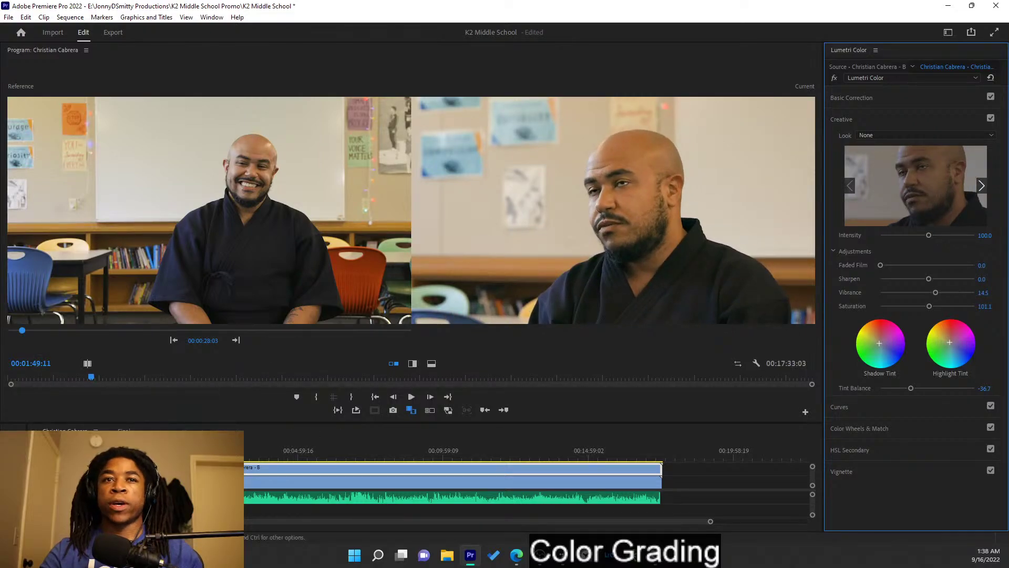
left_click(452, 482)
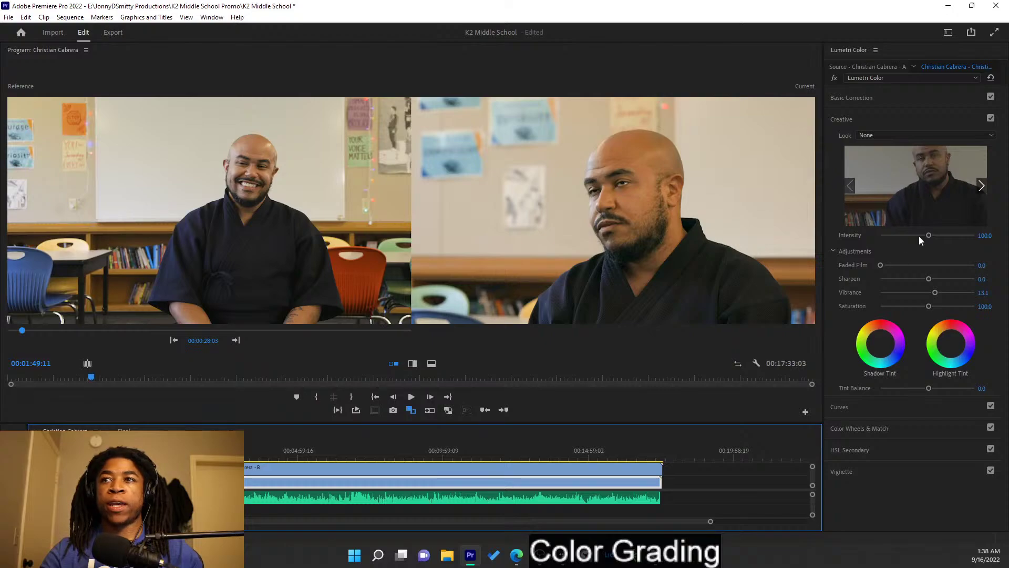
left_click(897, 109)
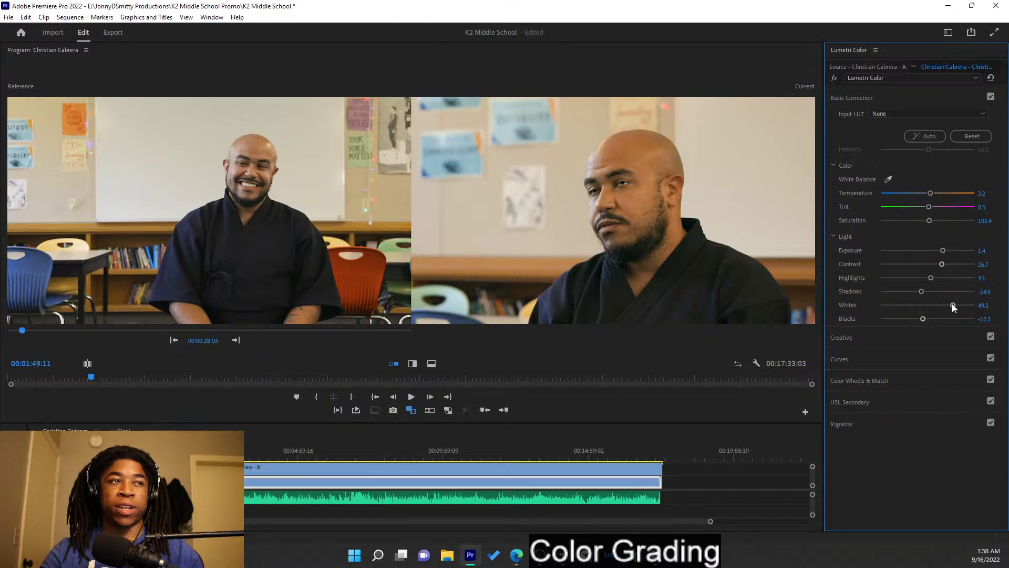
- Darken the A clip's shadows to -14.9 and blacks to -13.3, then select the B clip
mouse_move(922, 292)
left_mouse_down()
mouse_move(913, 292)
mouse_move(922, 292)
left_mouse_up()
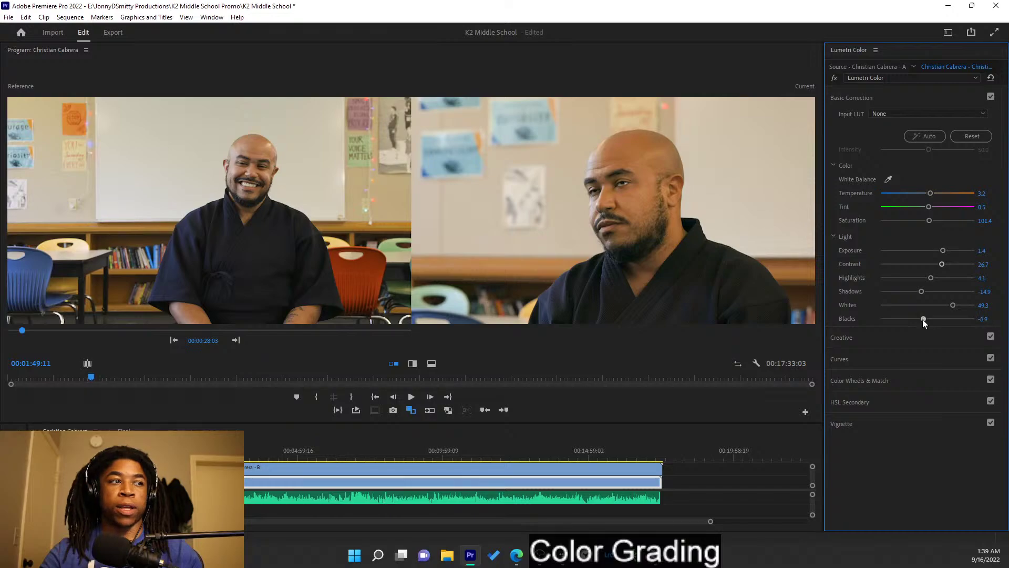
left_click_drag(922, 320, 922, 320)
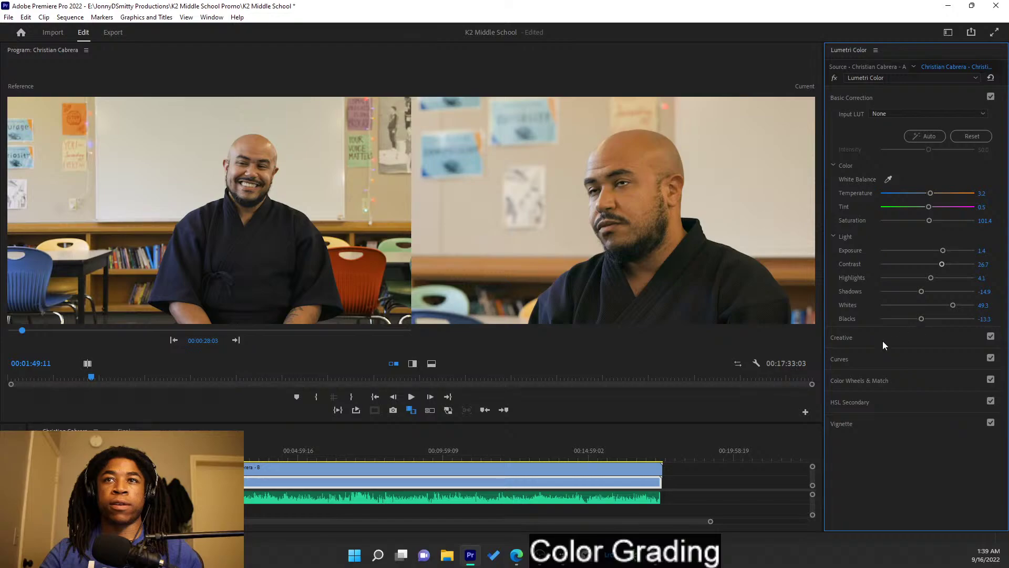
left_click(431, 470)
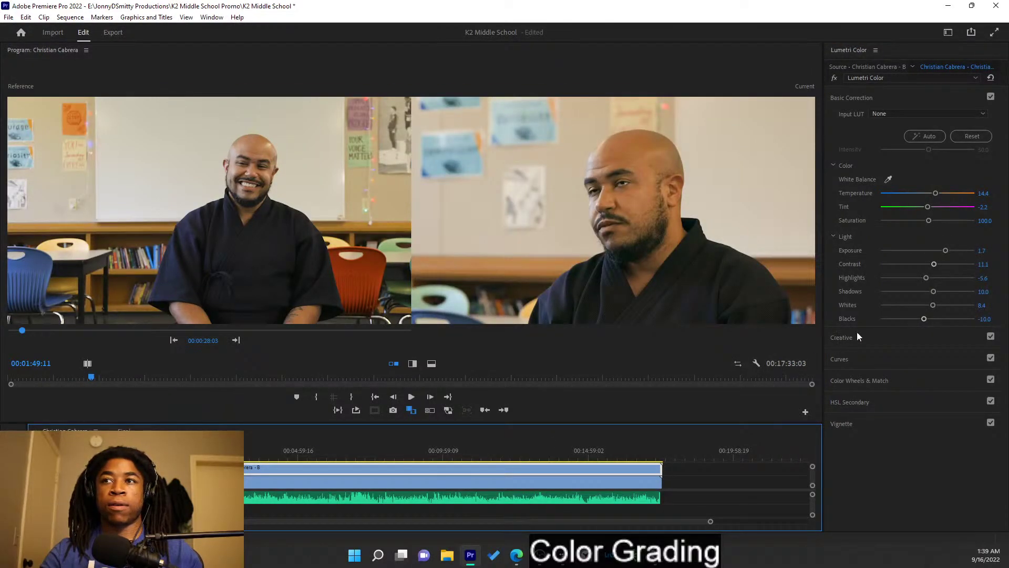
- Deepen the B close-up's blacks to -15.6 and play it back to judge the grade
left_click_drag(923, 318, 919, 319)
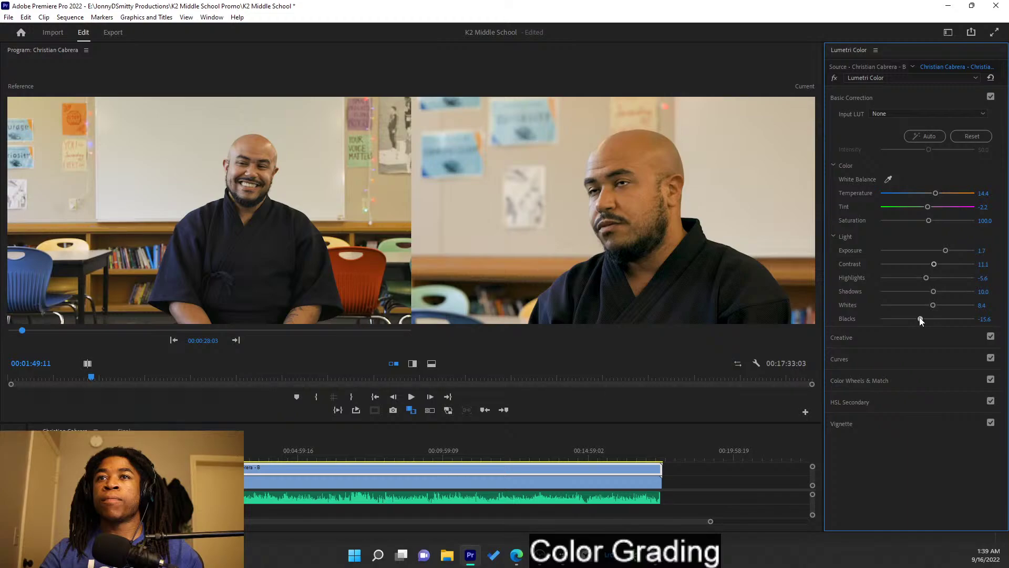
key("space")
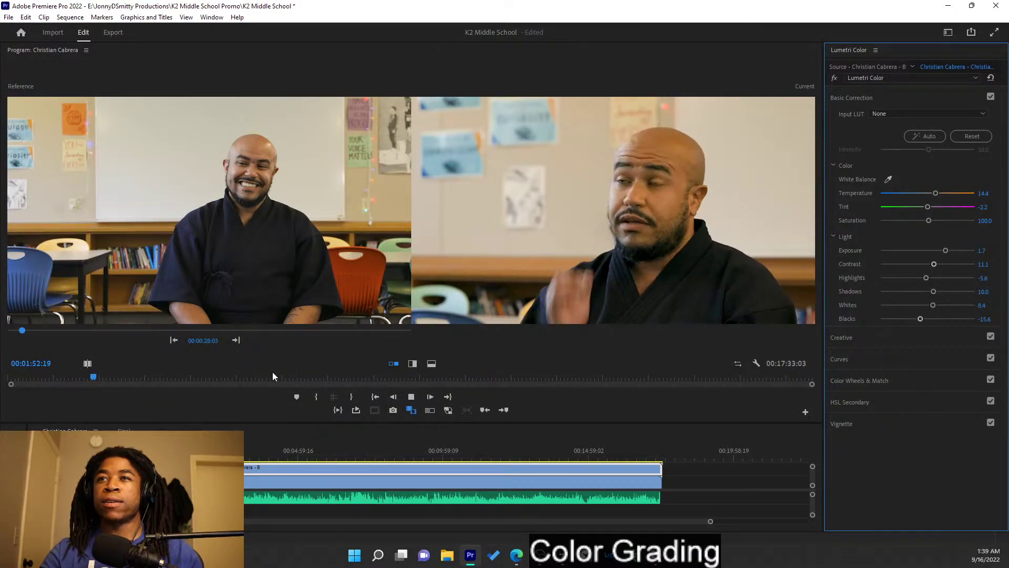
key("space")
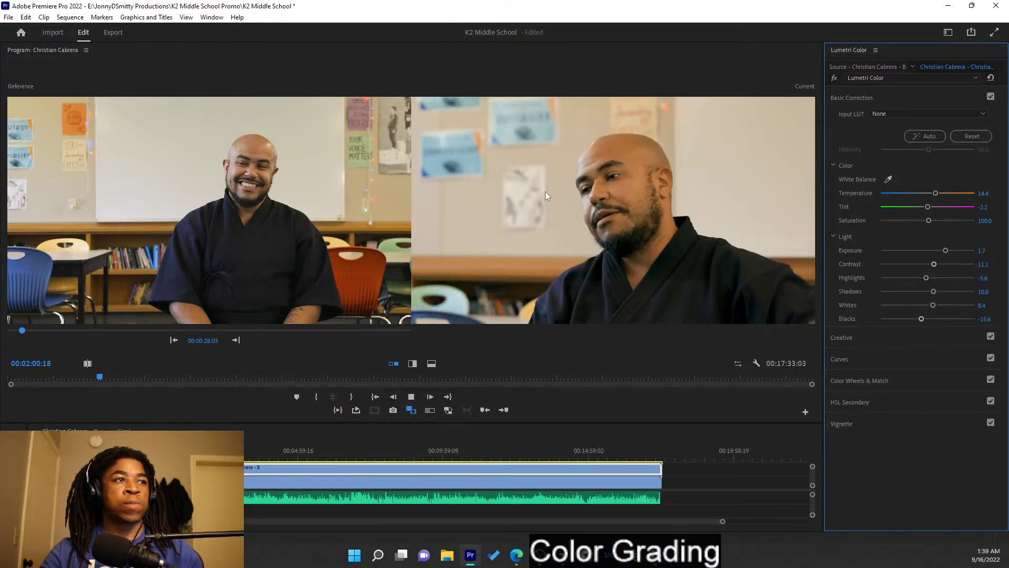
- Stop playback and set the B clip's Creative Sharpen to -100
key("space")
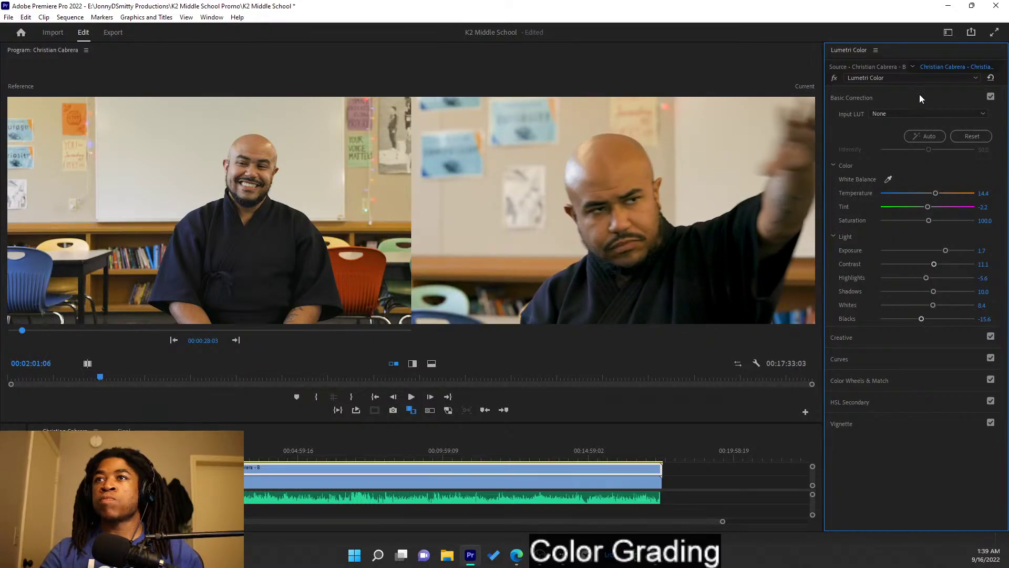
left_click(920, 95)
left_click(901, 122)
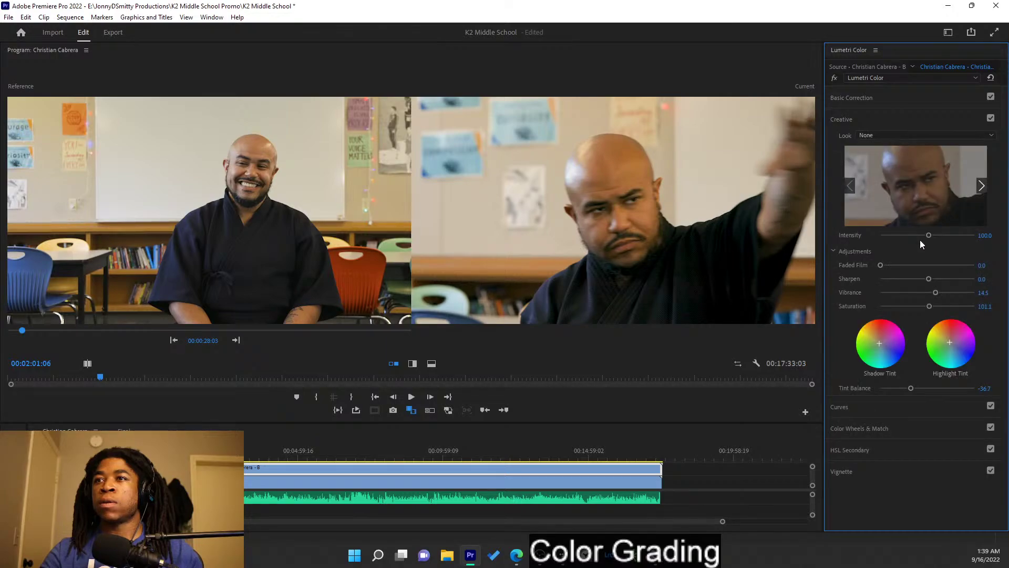
left_click_drag(928, 279, 880, 279)
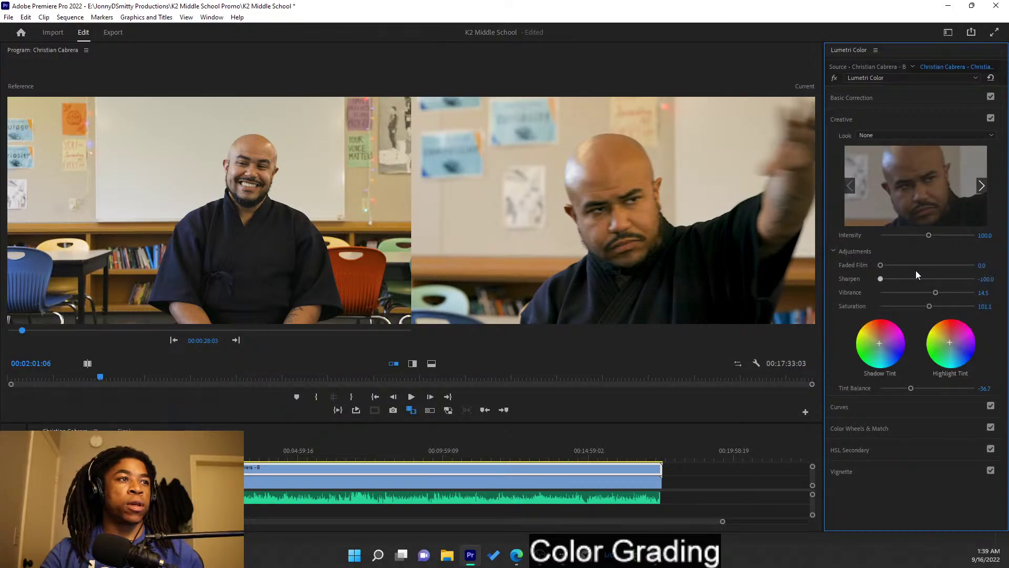
- Review the softened B clip, then set the A clip's Sharpen to -100 as well
key("space")
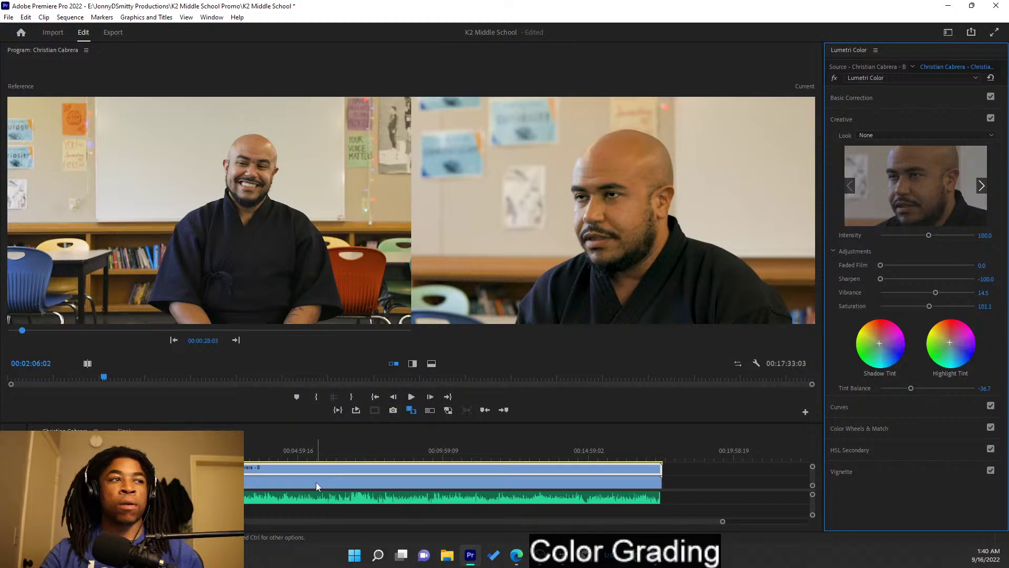
key("space")
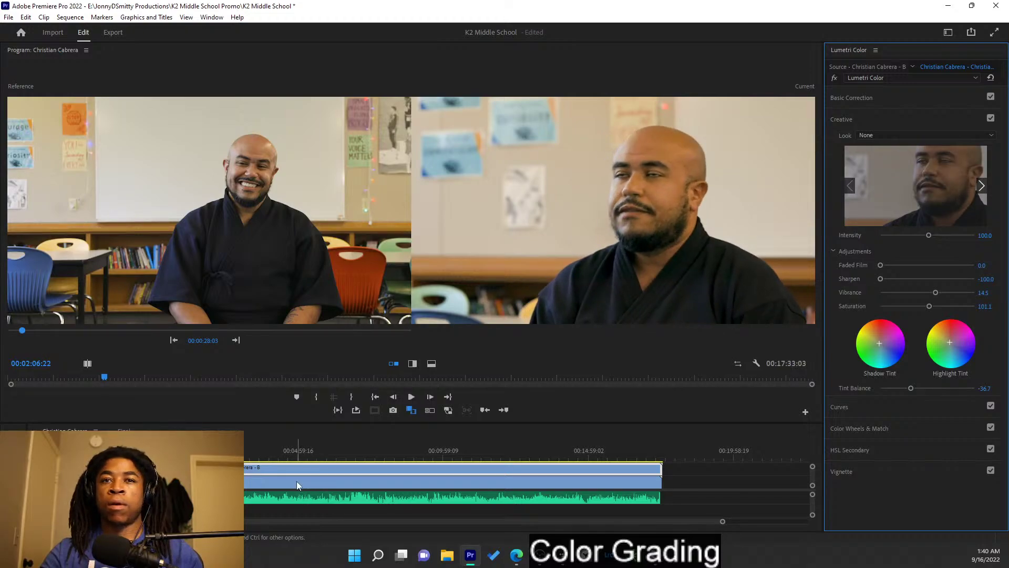
left_click(297, 481)
left_click_drag(926, 279, 836, 277)
- Reset Sharpen to 0 on both the A and B camera clips
key("space")
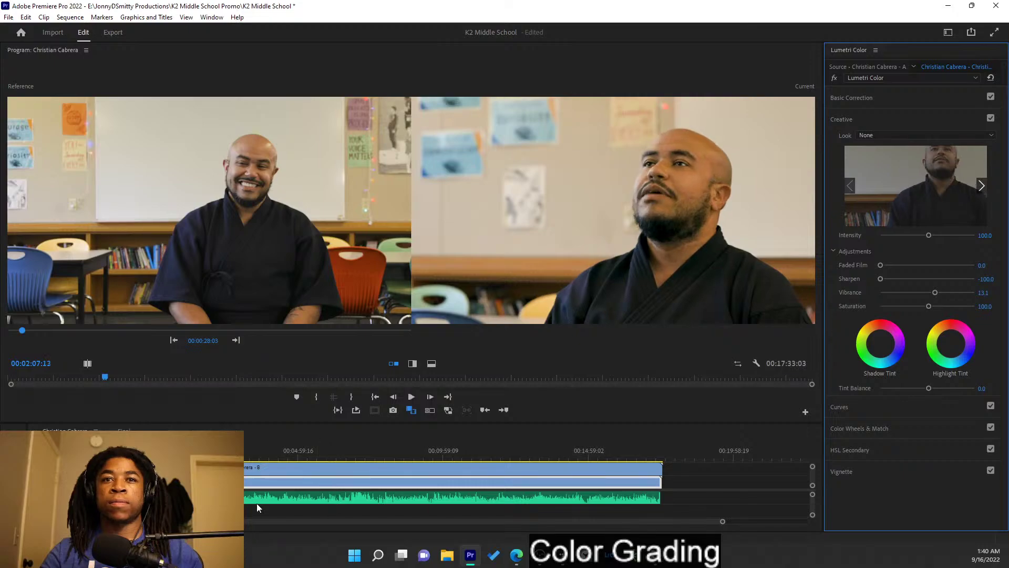
left_click_drag(105, 332, 26, 322)
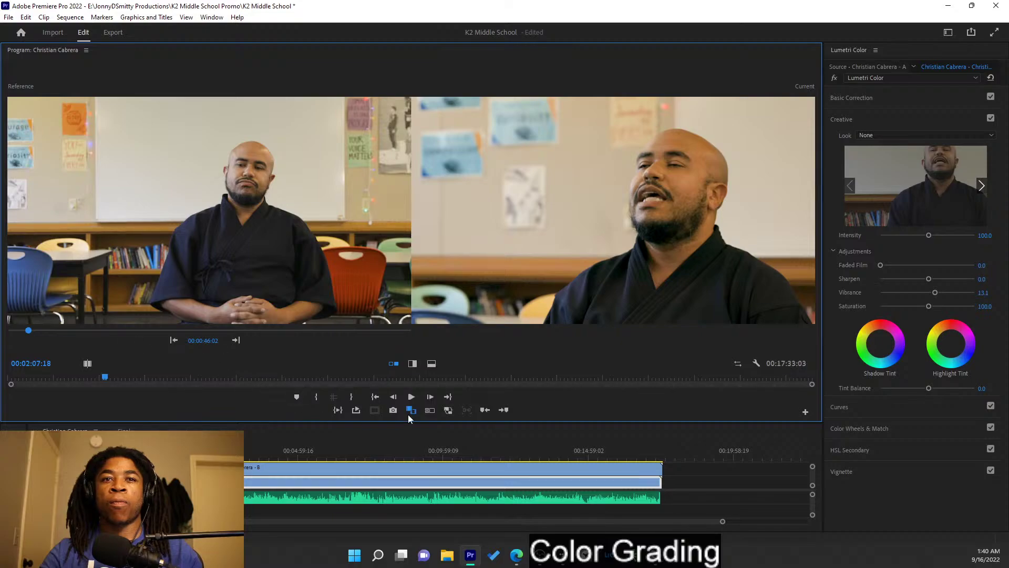
double_click(894, 282)
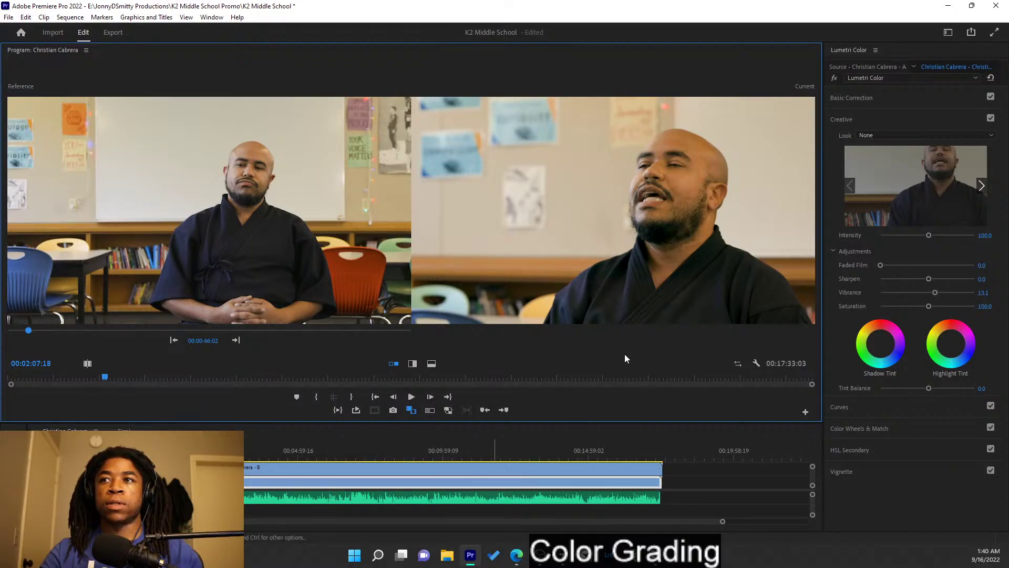
left_click(477, 472)
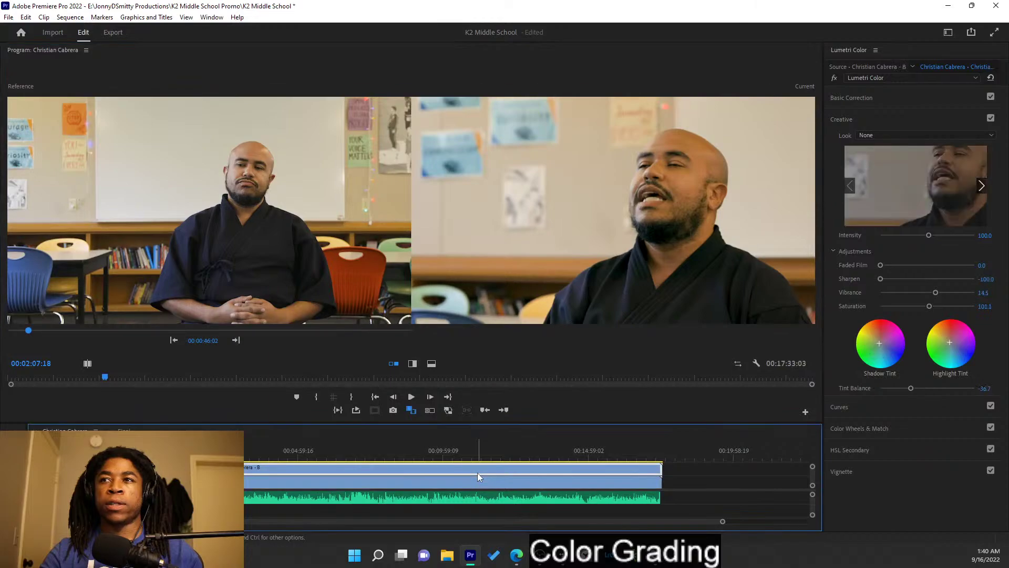
double_click(881, 280)
- Compare the two cameras on a wide shot and raise the A clip's vibrance to 34.4
left_click(382, 485)
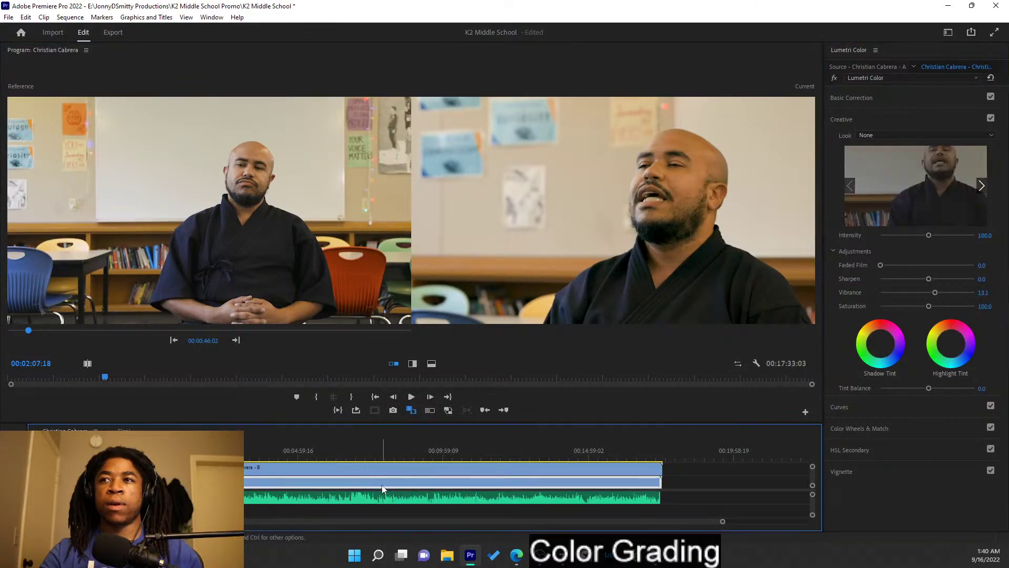
left_click(380, 471)
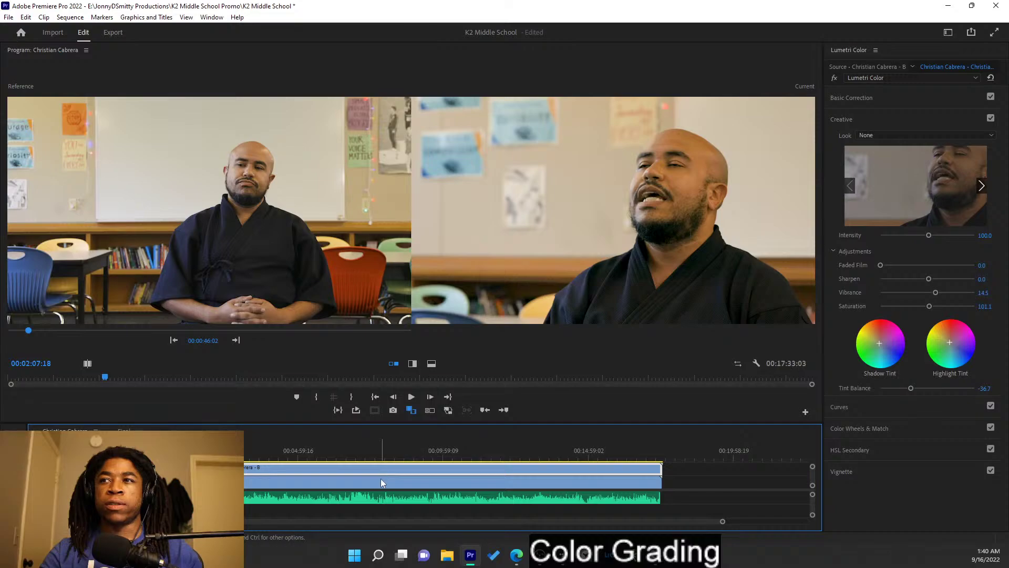
left_click(382, 482)
left_click(381, 471)
left_click(380, 483)
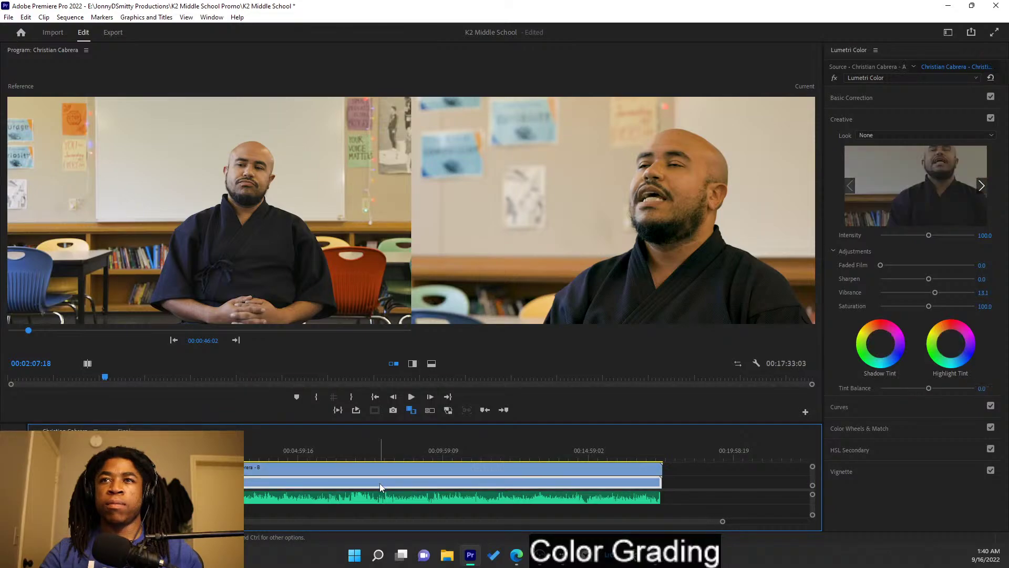
left_click(192, 451)
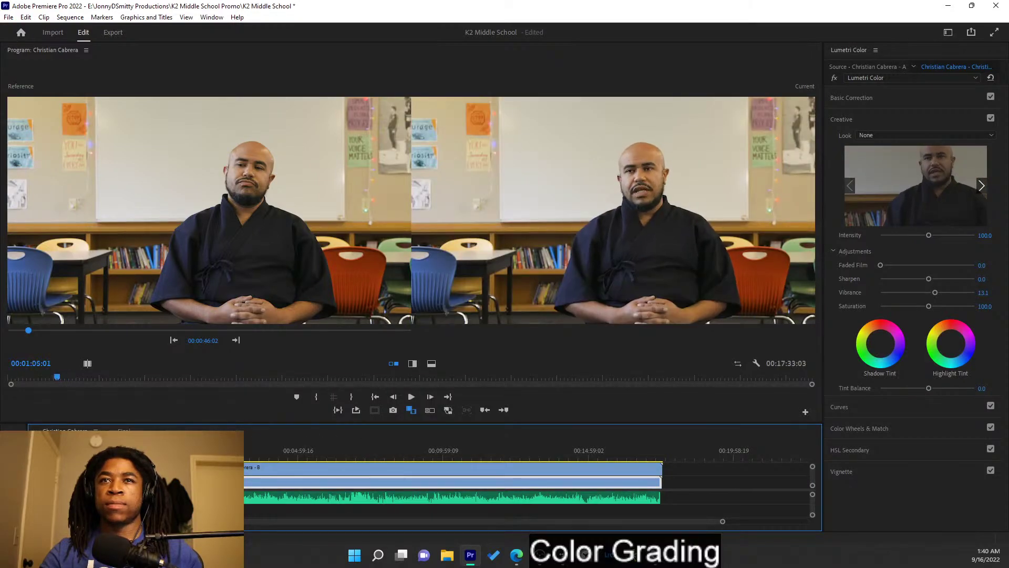
mouse_move(192, 451)
left_mouse_down()
mouse_move(219, 450)
mouse_move(190, 450)
left_mouse_up()
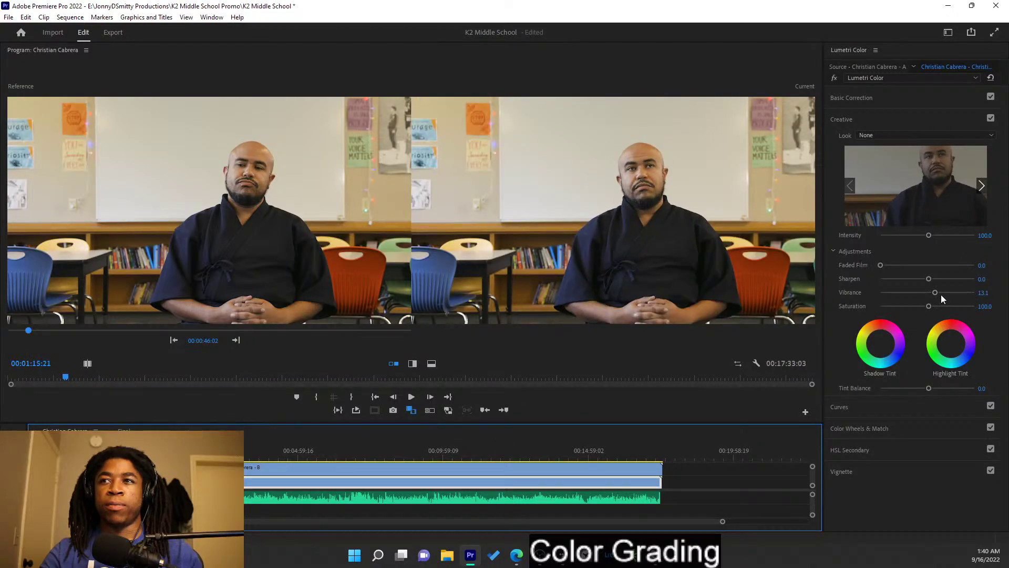
left_click_drag(938, 292, 947, 295)
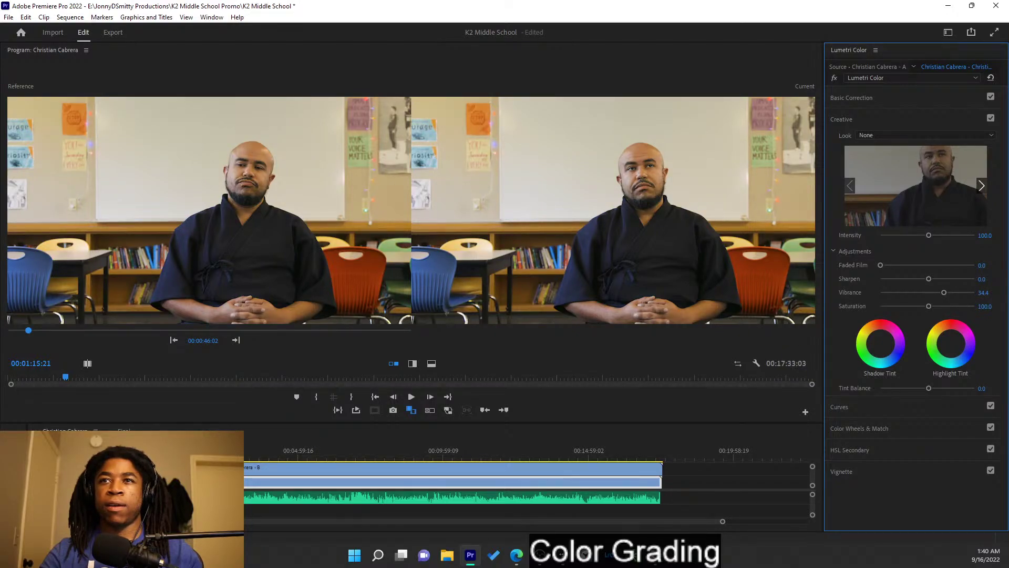
left_click_drag(190, 450, 210, 451)
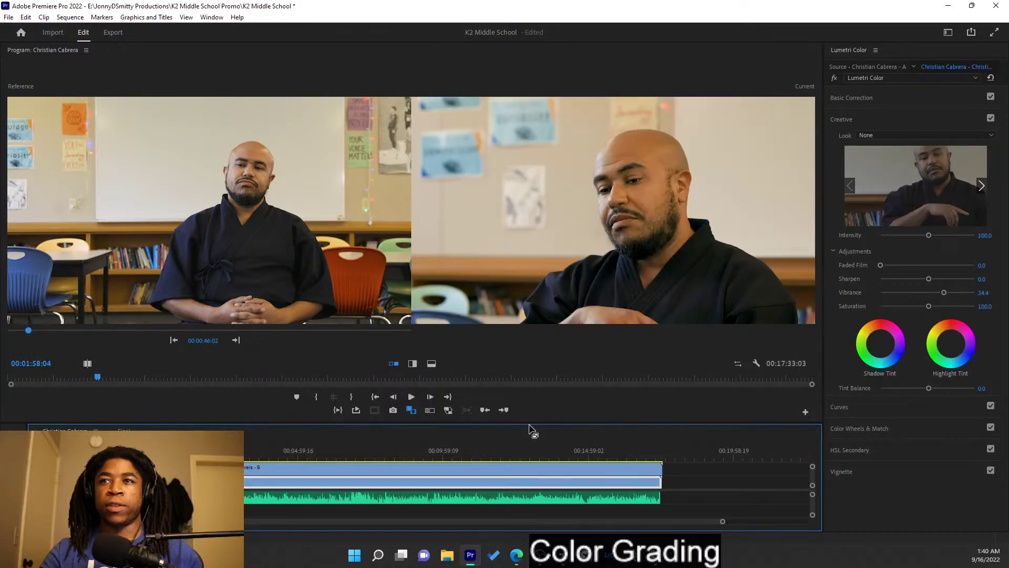
- Raise the B clip's vibrance to 31.1 and scrub through to review it
left_click(346, 478)
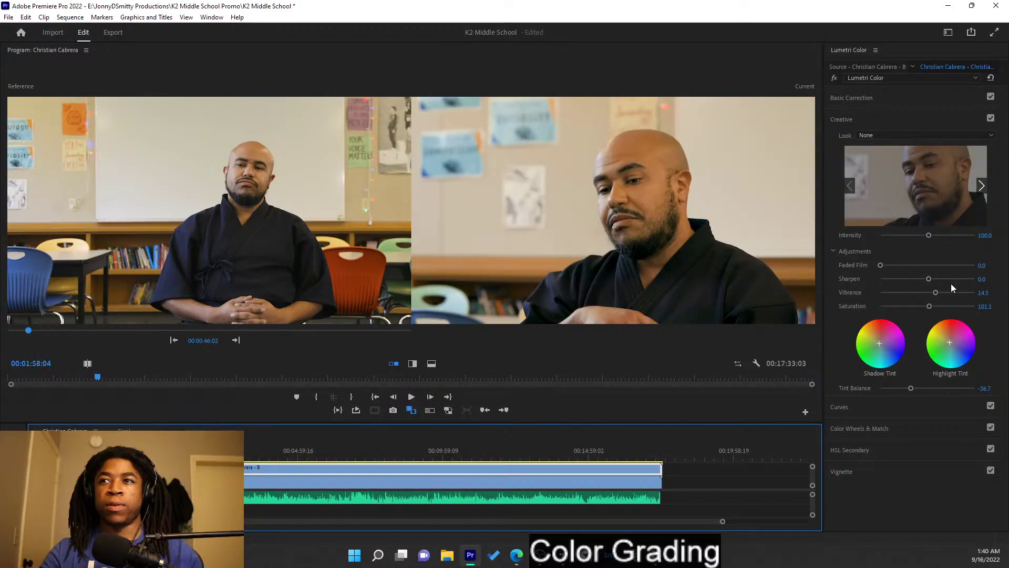
left_click_drag(937, 293, 945, 295)
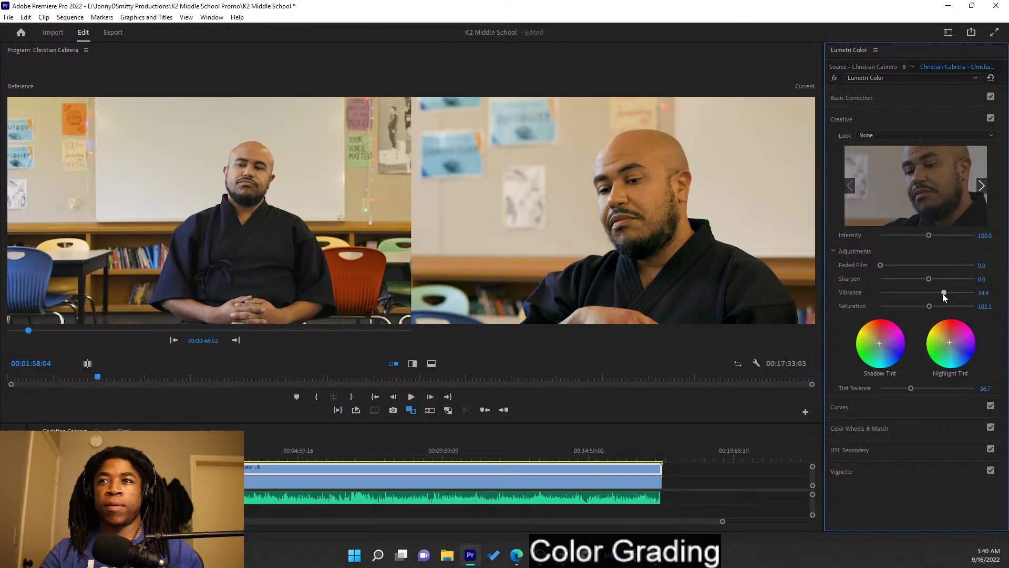
mouse_move(210, 451)
left_mouse_down()
mouse_move(193, 451)
mouse_move(223, 451)
mouse_move(209, 451)
left_mouse_up()
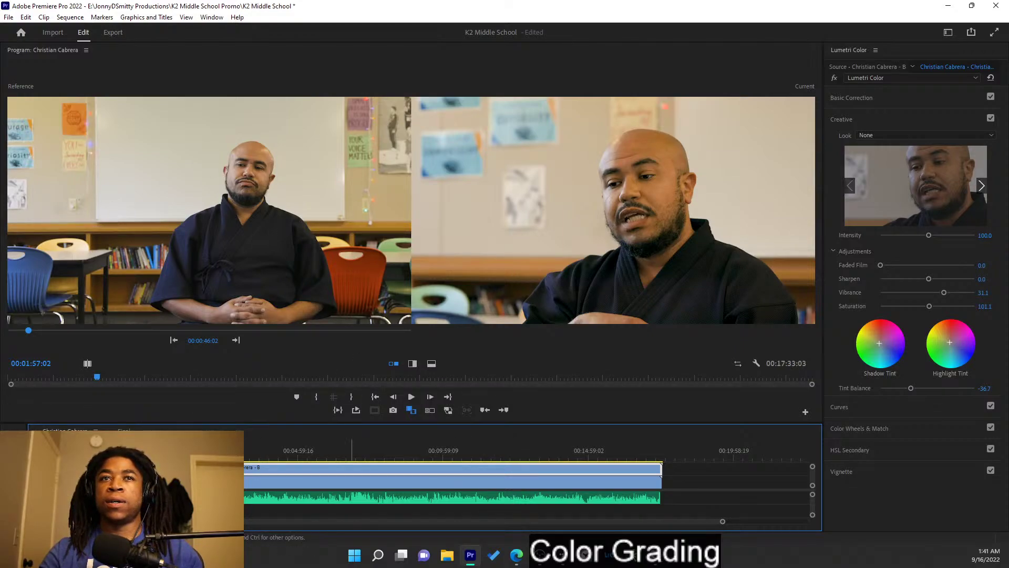
- Switch the timeline to the Final sequence
left_click(124, 431)
left_click(66, 431)
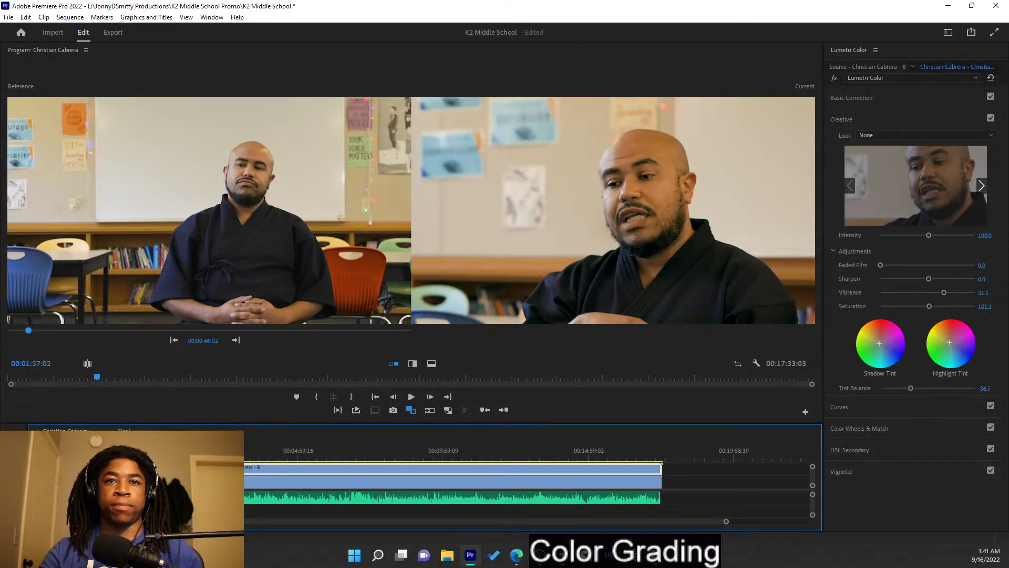
left_click(123, 431)
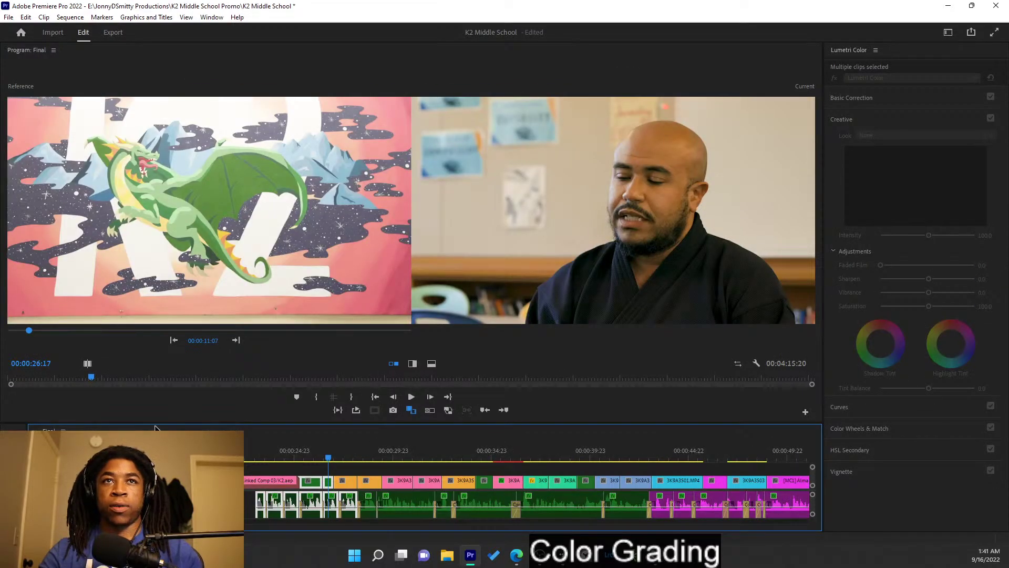
- Save the project, show Final's current frame alone, and bring up the Workspaces menu
key("ctrl+s")
left_click_drag(302, 456, 267, 447)
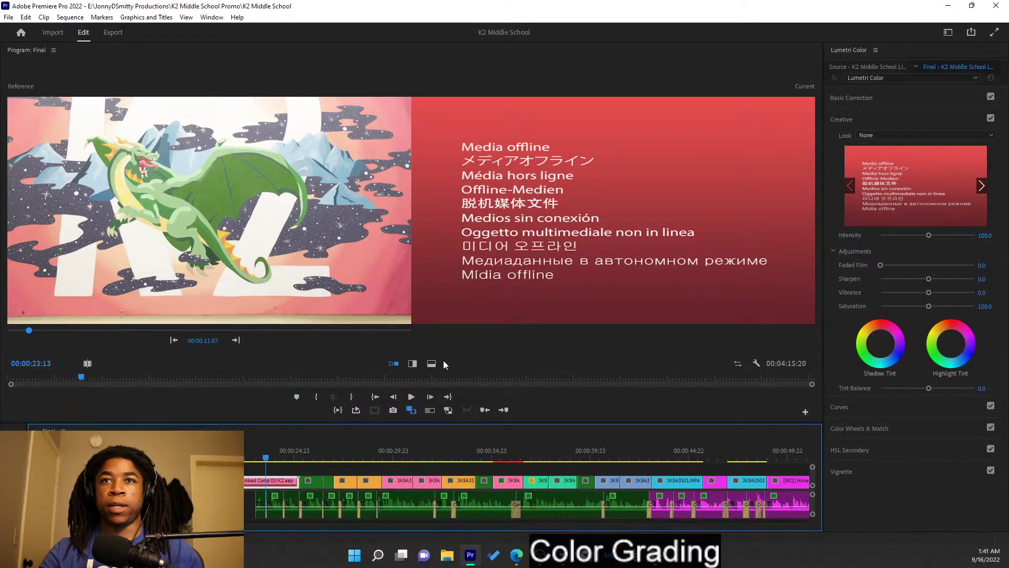
left_click(417, 410)
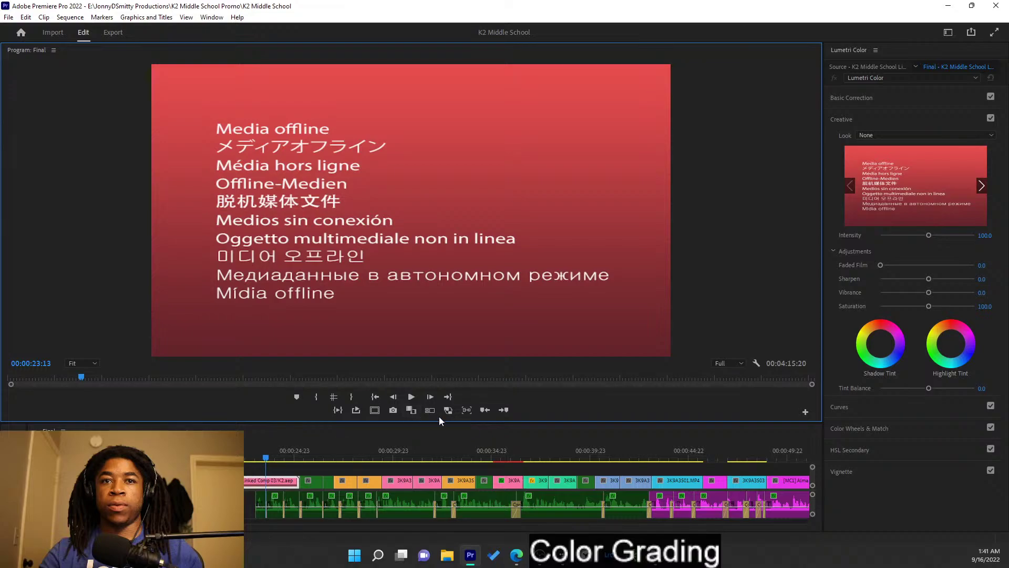
scroll(467, 477, "down", 2)
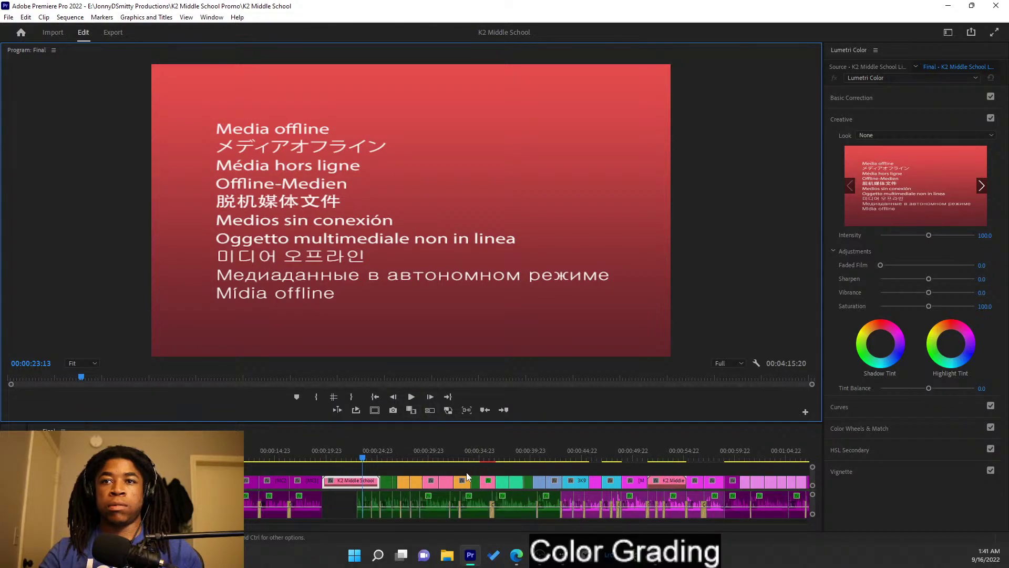
scroll(467, 477, "down", 2)
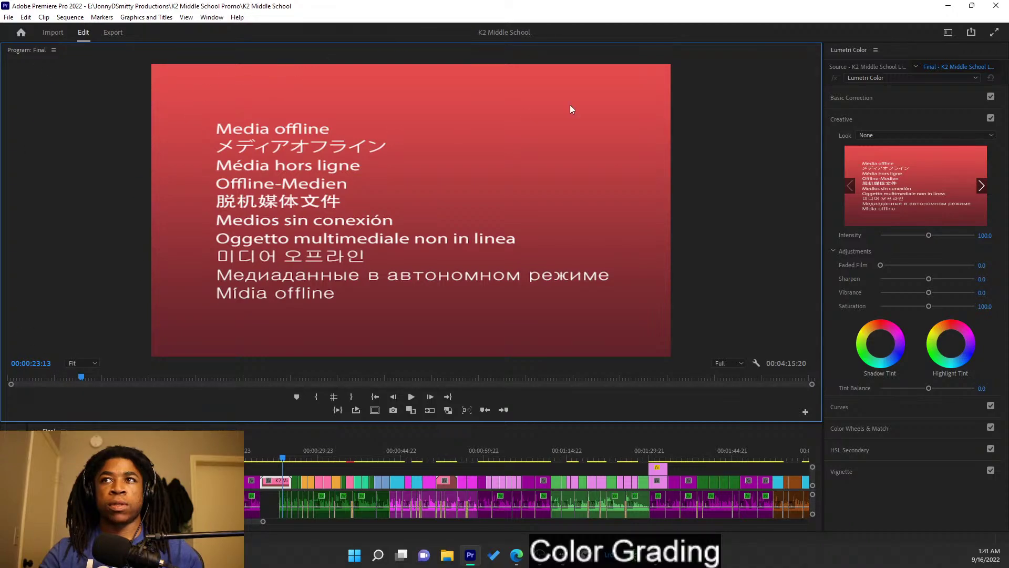
left_click(949, 32)
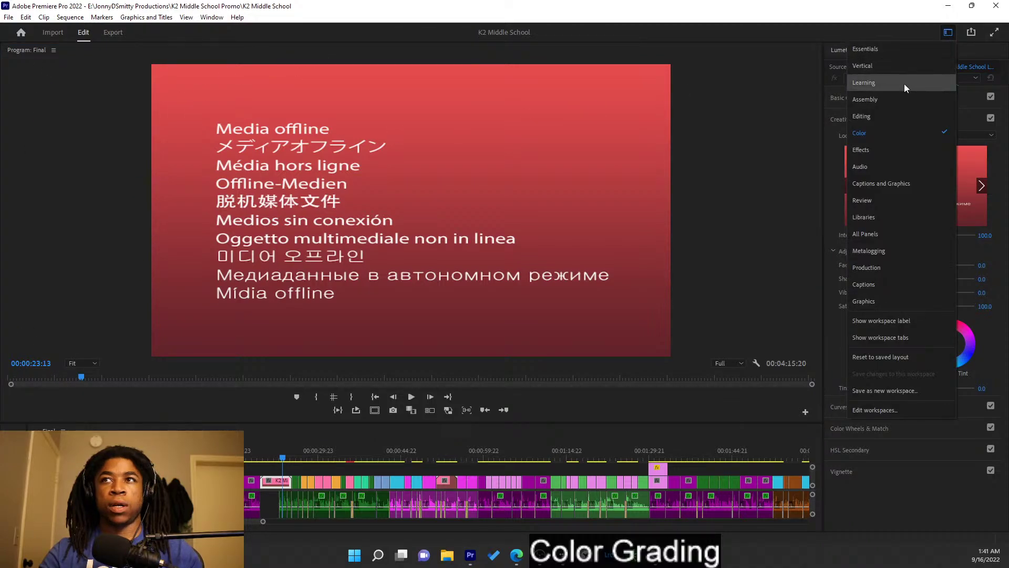
- Switch to the workspace with the project bin, then select the 3:19 and 5:16 offline linked clips
left_click(896, 56)
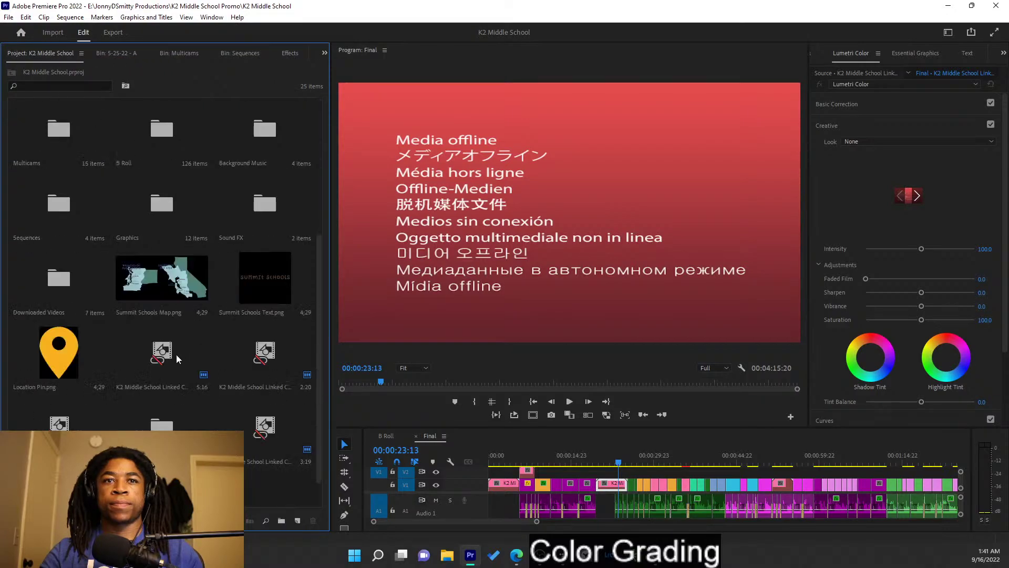
scroll(176, 358, "down", 1)
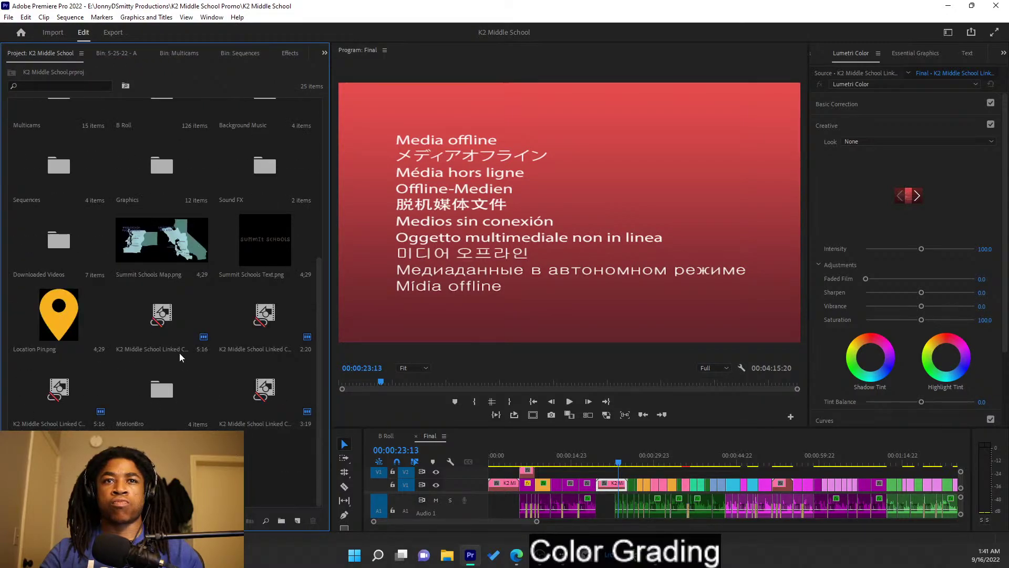
left_click(172, 324)
left_click(251, 388)
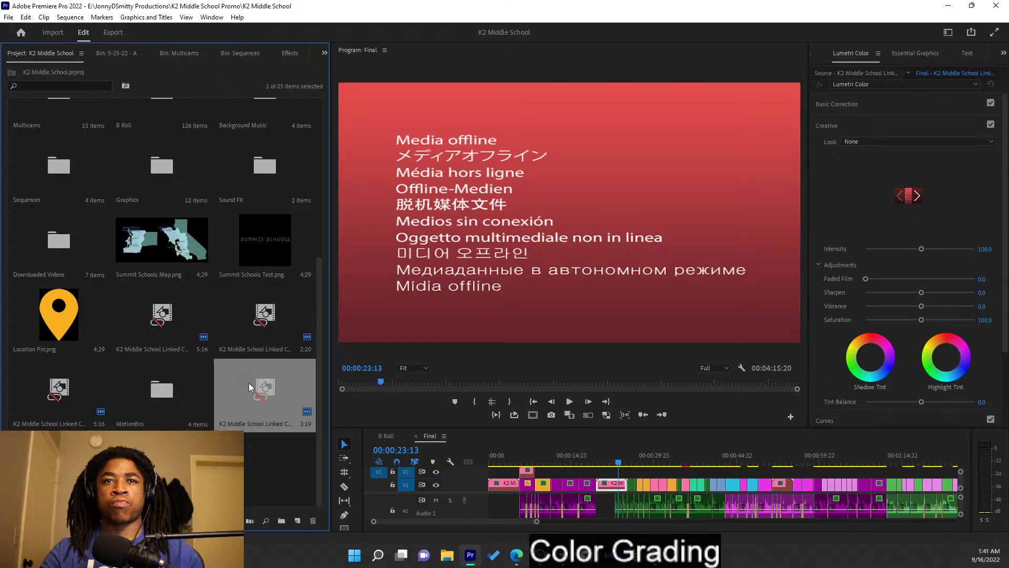
left_click(79, 410)
left_click(154, 342)
- Relink the 5:16 clip's missing media and inspect the remaining offline clips
right_click(156, 342)
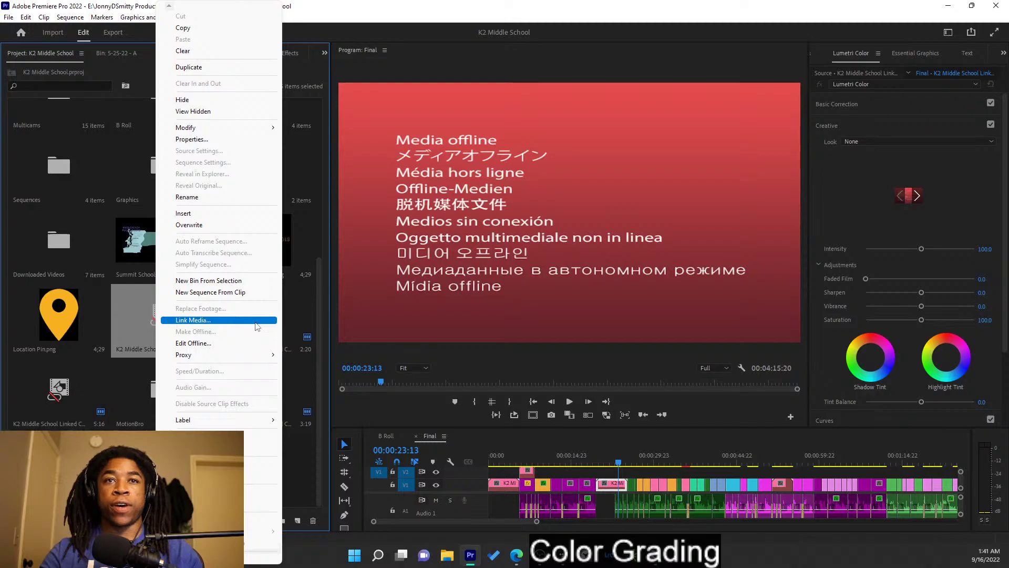
left_click(256, 322)
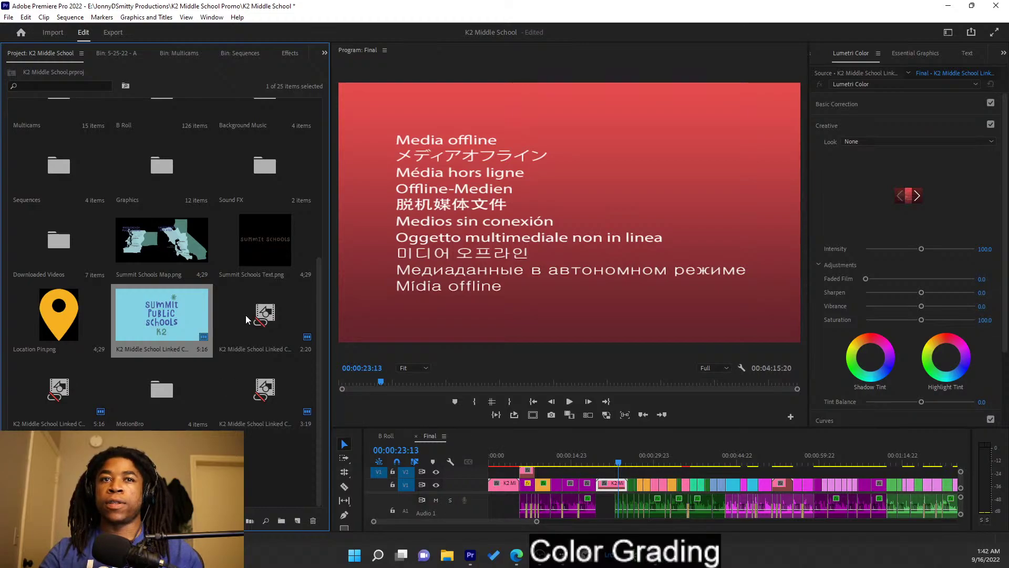
left_click(243, 444)
left_click(268, 389)
left_click(265, 331)
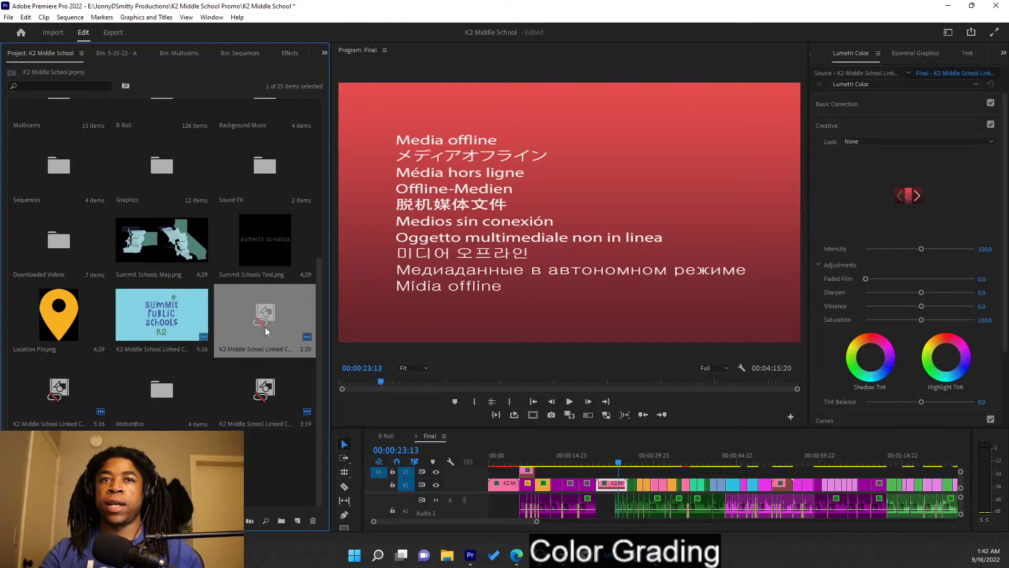
right_click(259, 339)
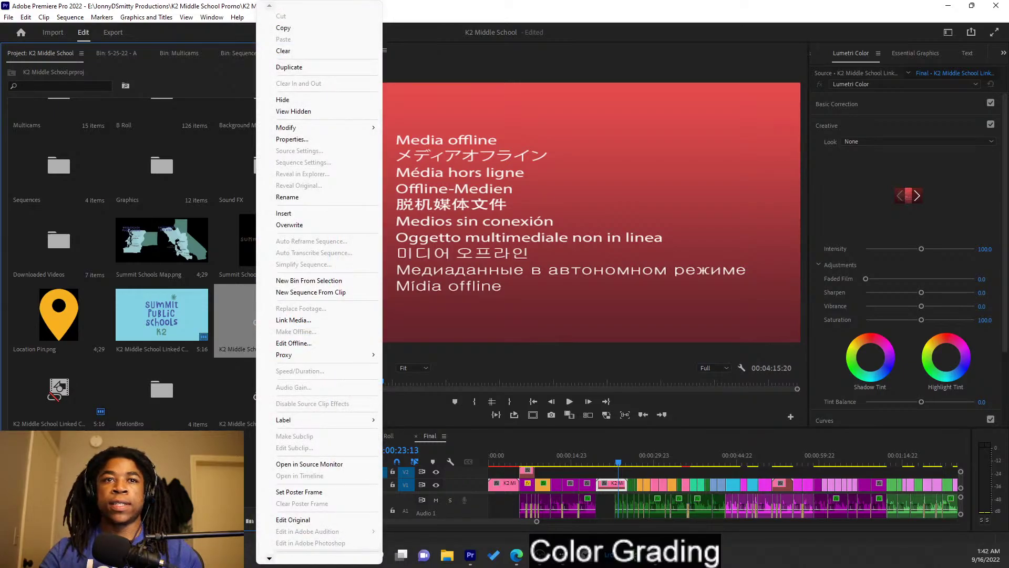
left_click(245, 416)
- Relink the 2:20, 3:19 and 5:16 clips together, then scrub Final to confirm the interview shows
left_click(266, 298)
left_click(268, 400, "ctrl")
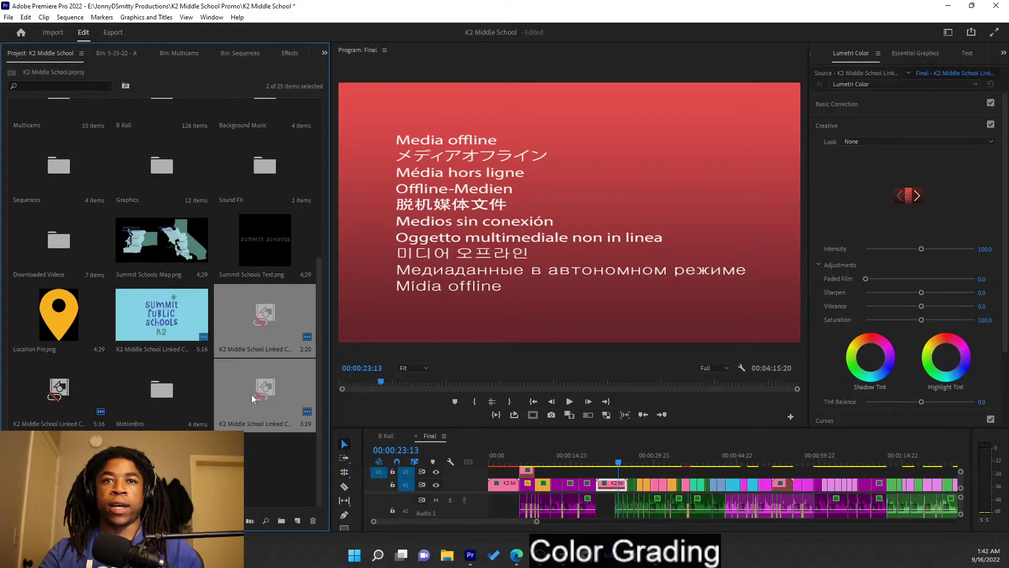
left_click(56, 416, "ctrl")
right_click(54, 423)
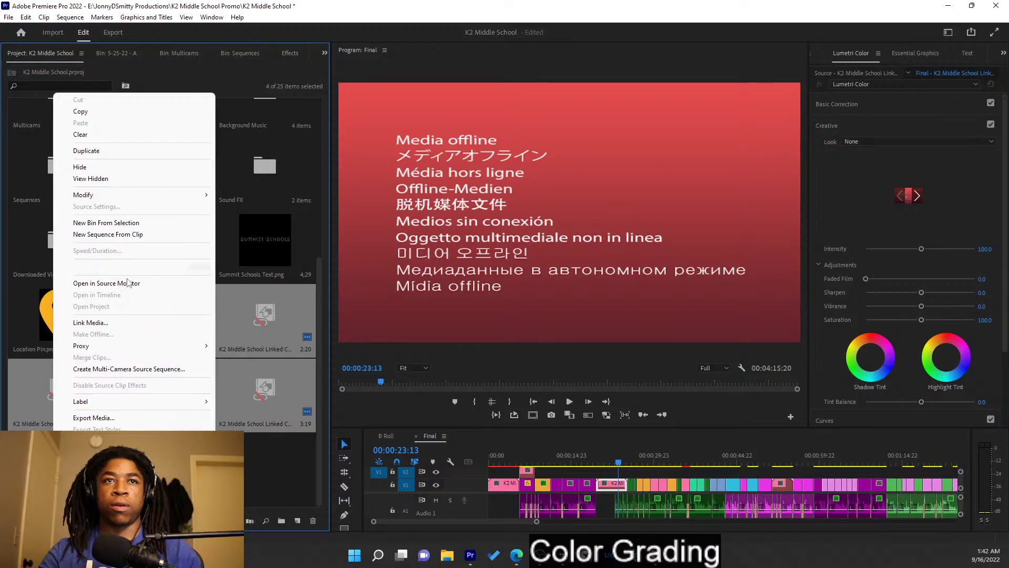
left_click(131, 323)
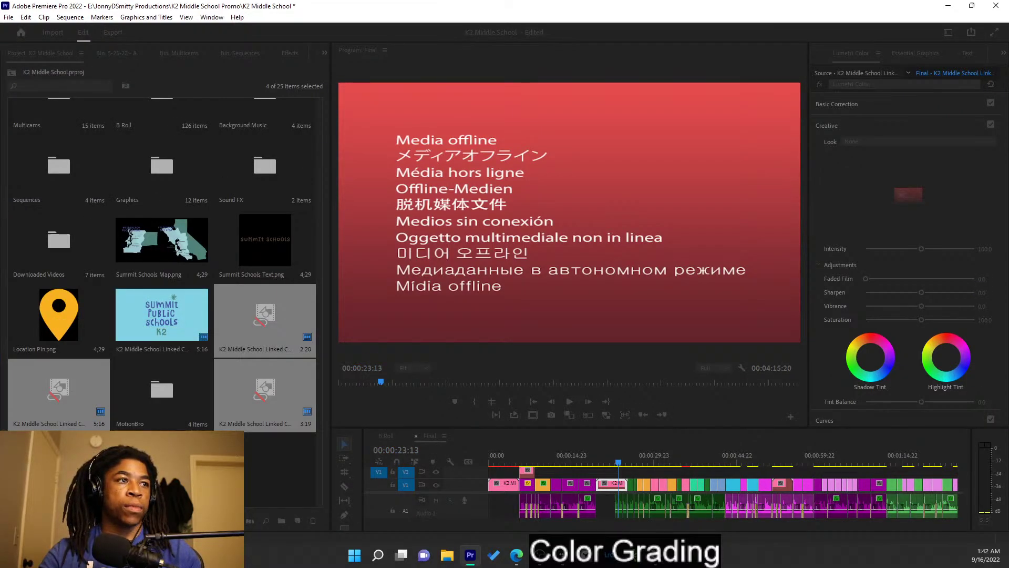
left_click(282, 490)
mouse_move(537, 453)
left_mouse_down()
mouse_move(518, 446)
mouse_move(672, 455)
mouse_move(632, 449)
left_mouse_up()
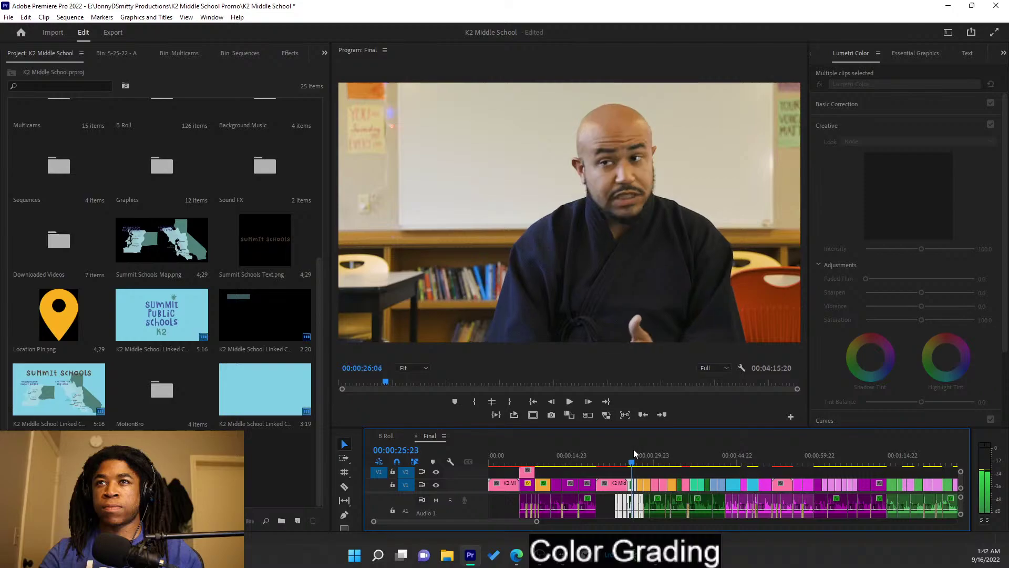
- Zoom into the timeline and apply Set to Frame Size to the interview clips
scroll(641, 489, "up", 4)
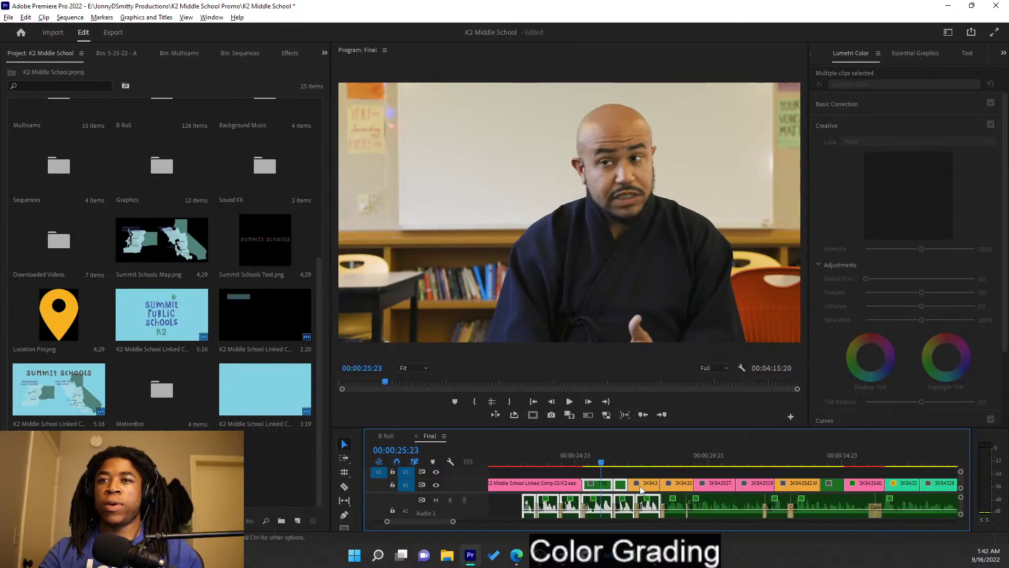
scroll(640, 489, "up", 3)
left_click(590, 471)
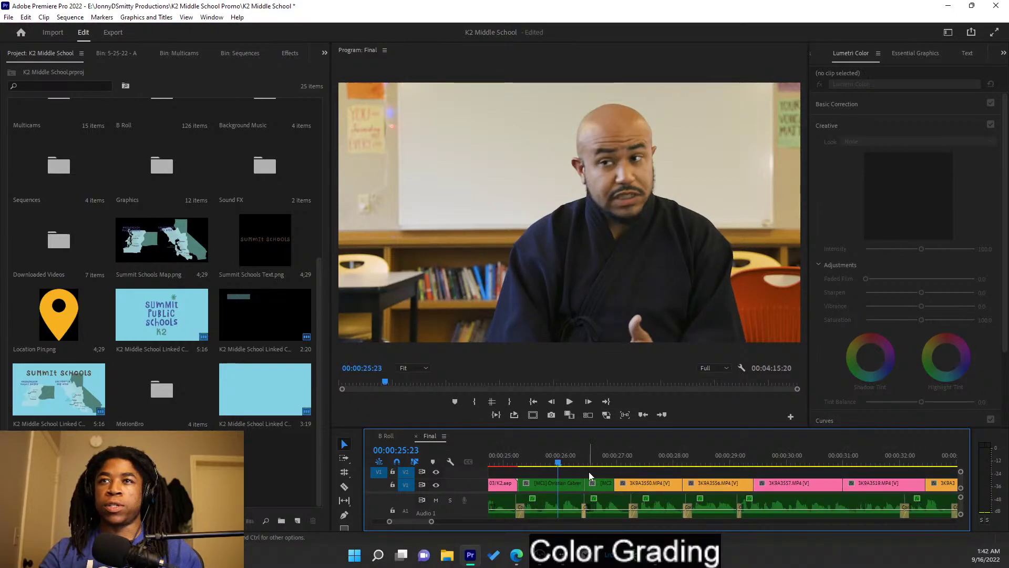
scroll(589, 471, "left", 2)
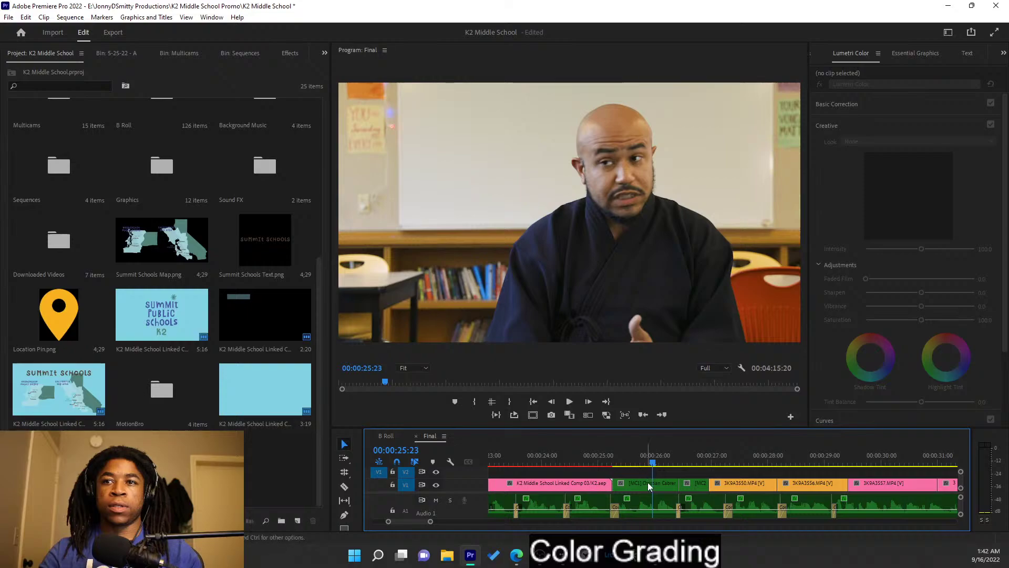
right_click(650, 484)
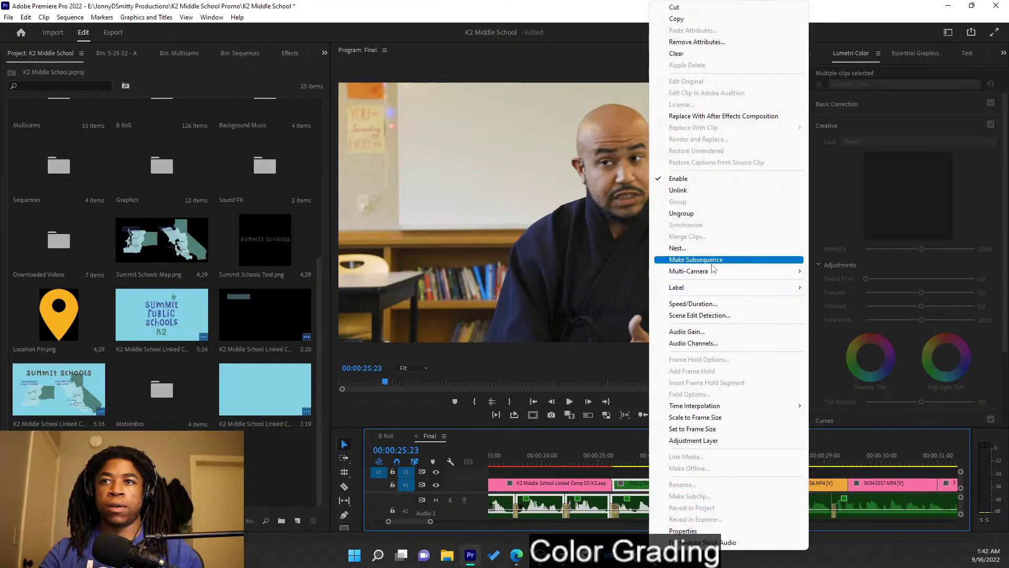
left_click(726, 434)
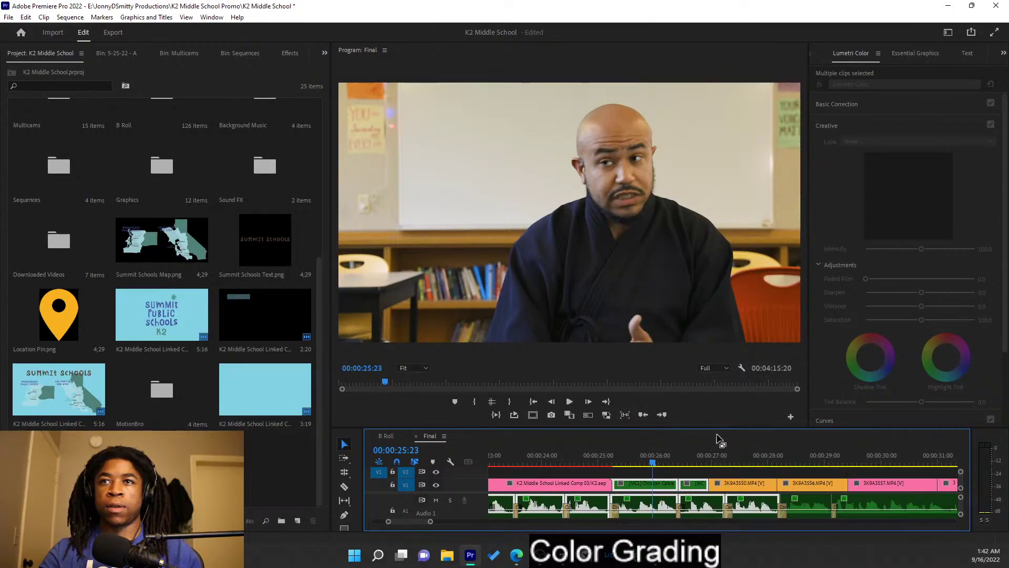
- Select the multicam interview clip and scrub to review it around 00:00:25:15
left_click(655, 470)
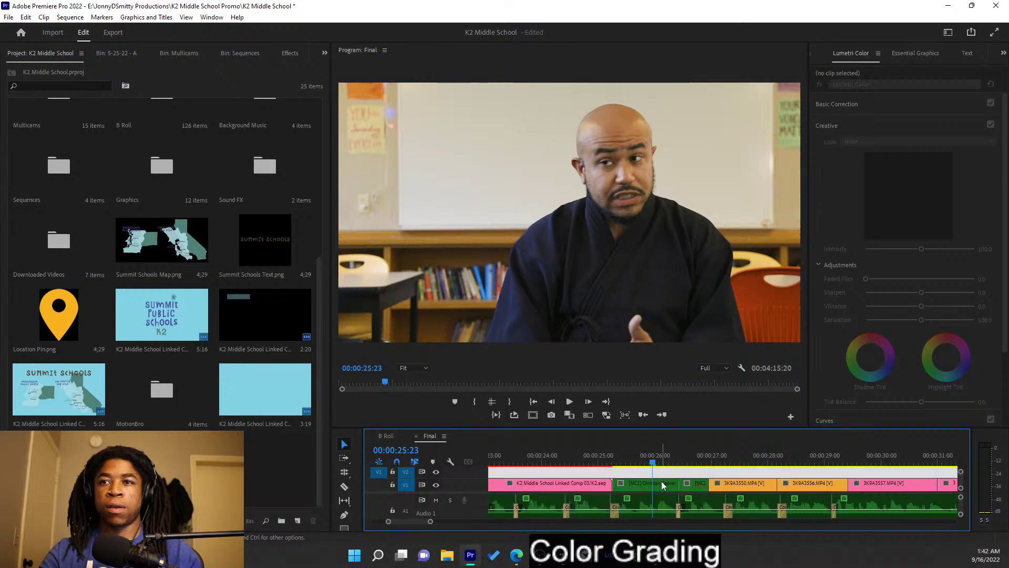
left_click(662, 493)
right_click(662, 493)
mouse_move(620, 461)
left_mouse_down()
mouse_move(697, 463)
mouse_move(635, 460)
left_mouse_up()
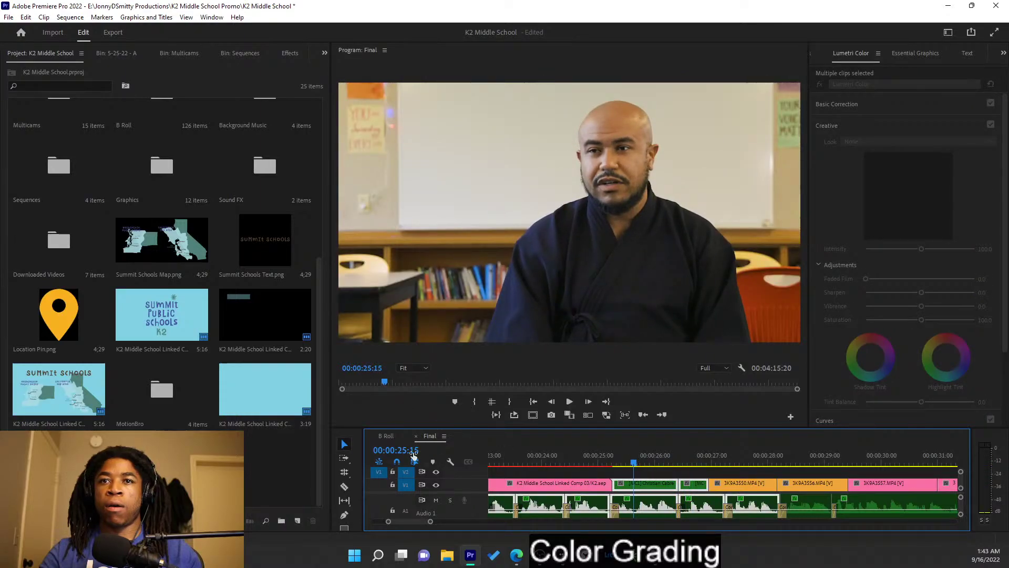
- Open the interview multicam clip as a sequence, hide the V2 B camera, and scrub the A angle
double_click(655, 485)
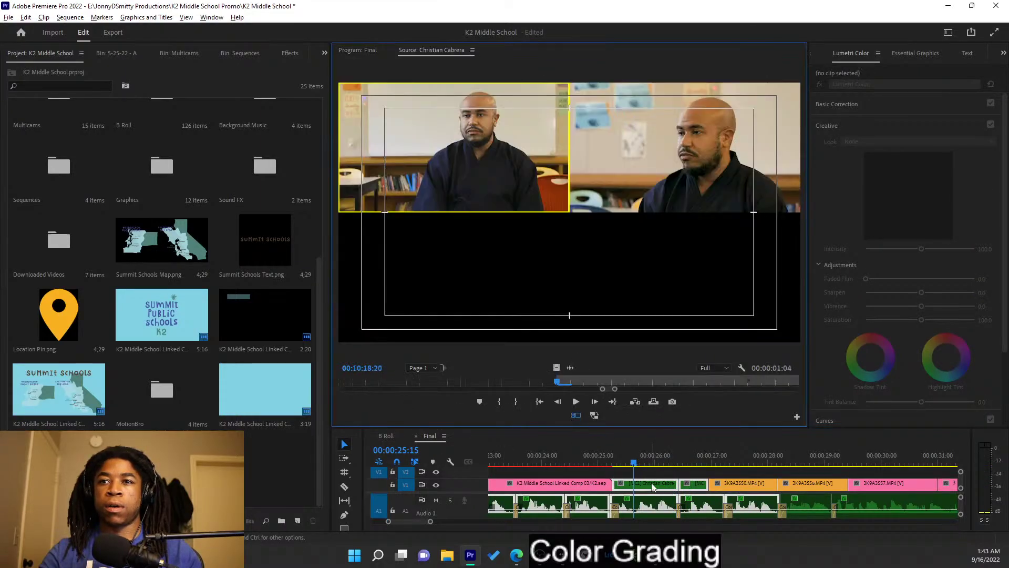
left_click(472, 51)
left_click(491, 57)
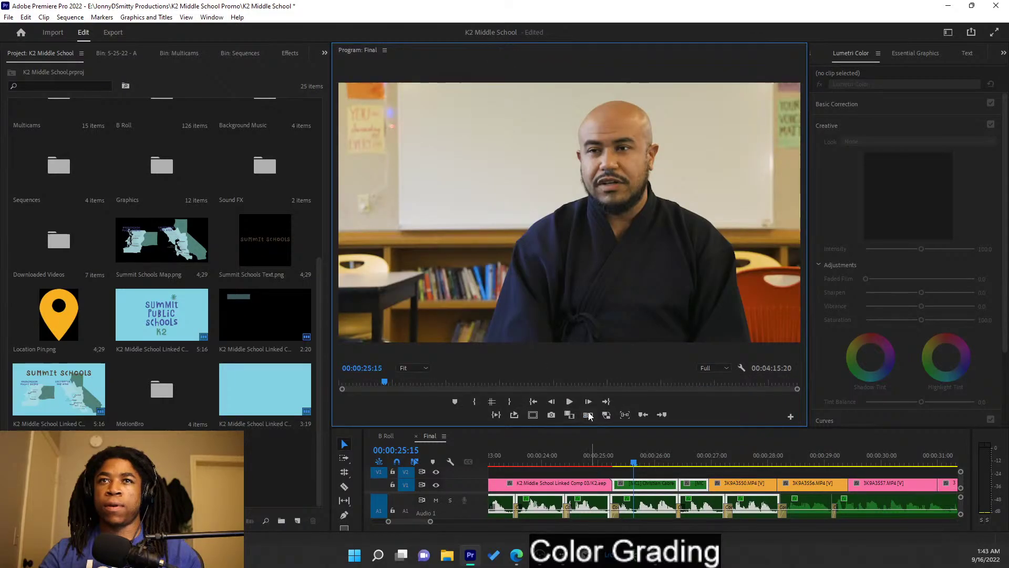
double_click(651, 480, "ctrl")
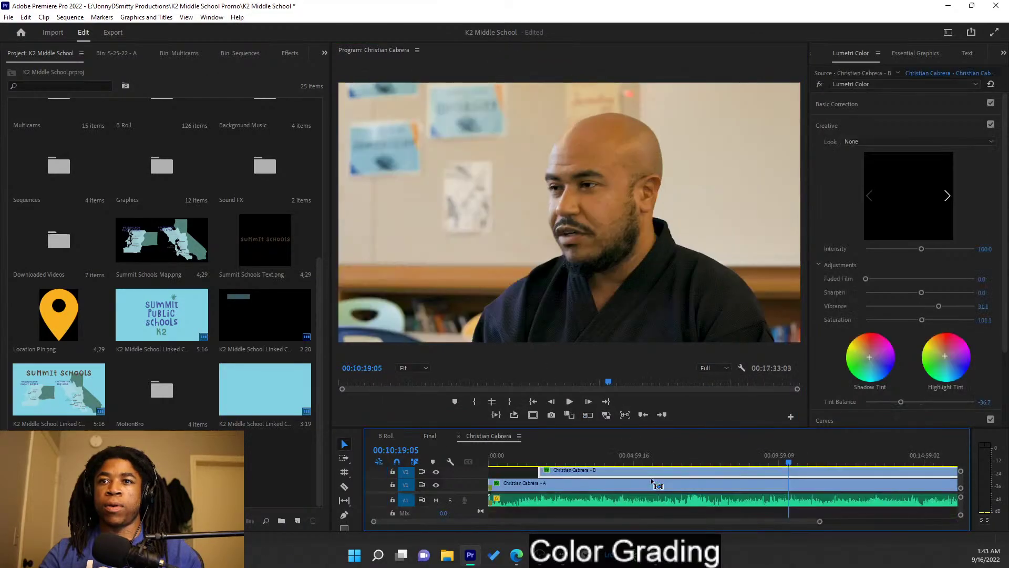
left_click(436, 473)
left_click_drag(652, 457, 615, 433)
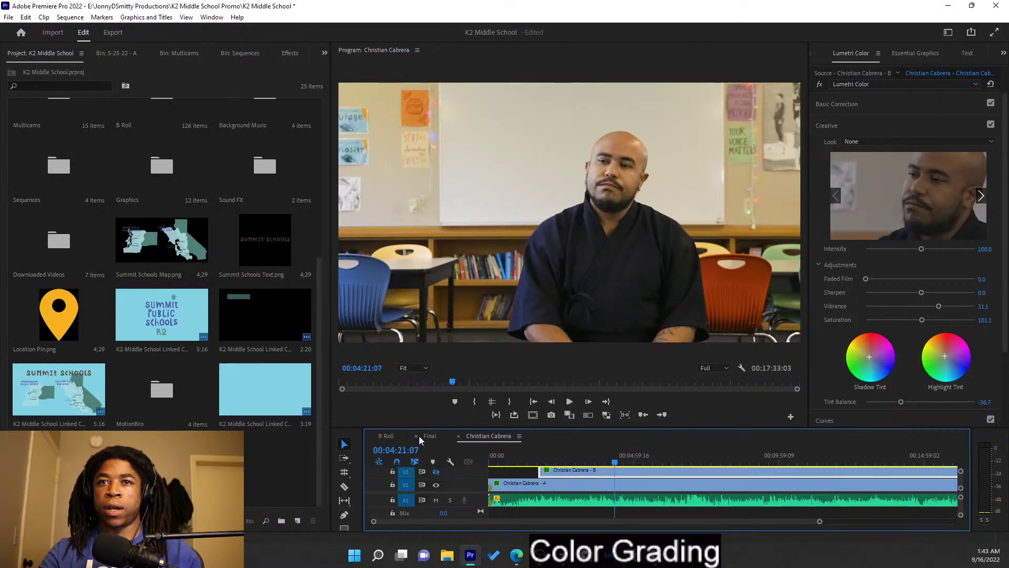
left_click(430, 435)
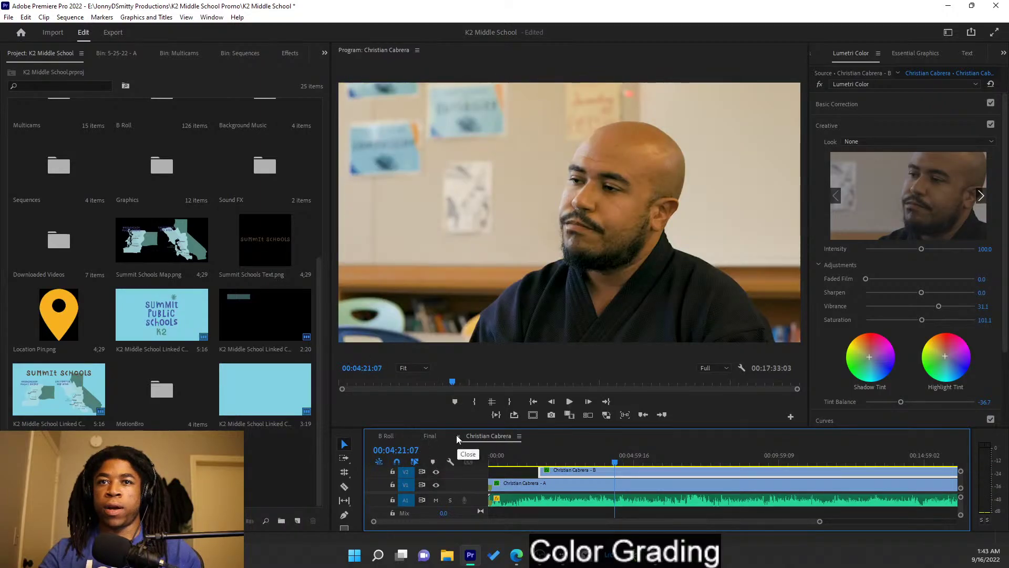
- Close the multicam tab and scrub the Final sequence from the Summit Schools map past 00:00:20:13
left_click(458, 436)
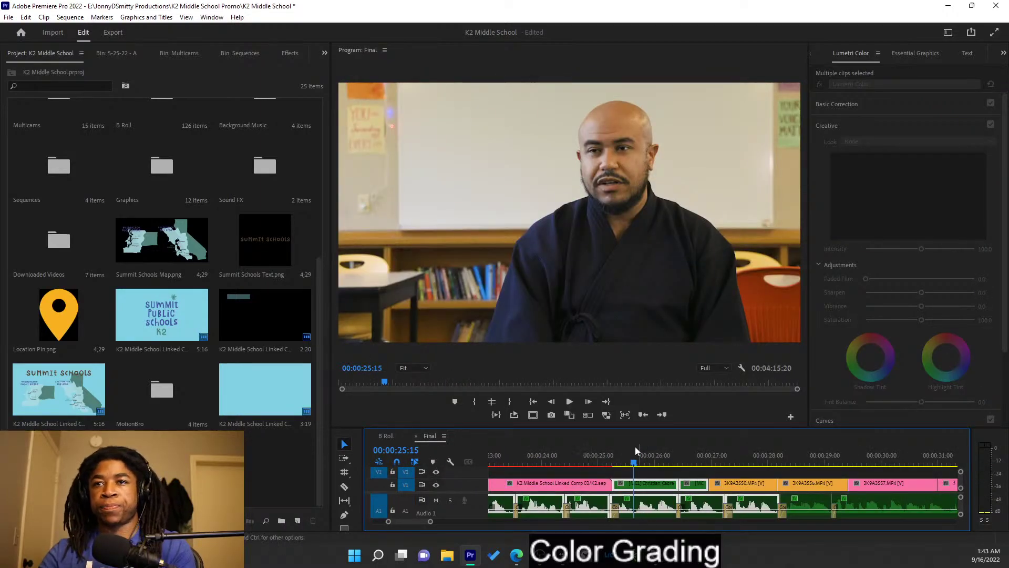
mouse_move(636, 460)
left_mouse_down()
mouse_move(597, 452)
mouse_move(648, 462)
left_mouse_up()
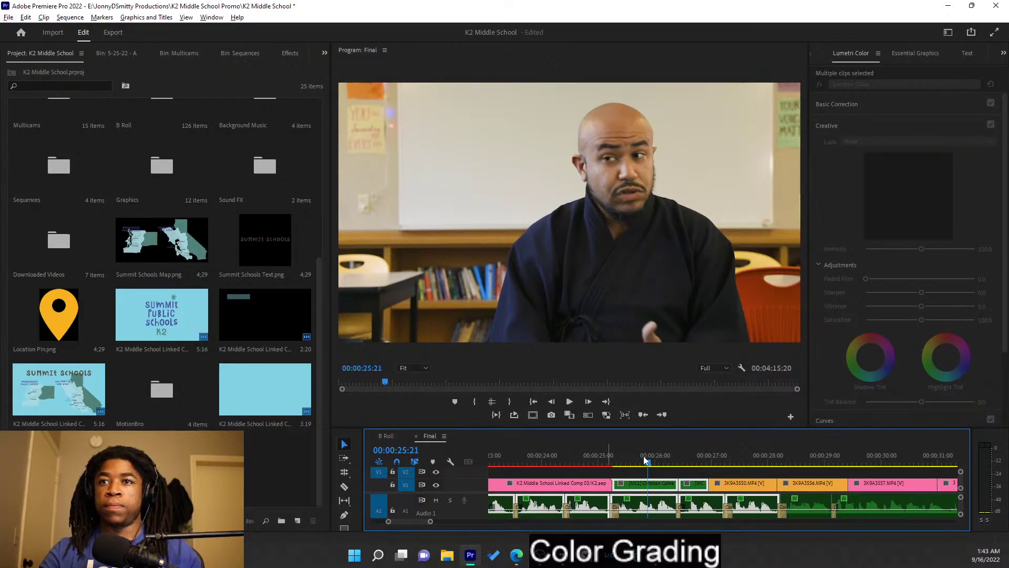
left_click_drag(642, 456, 448, 465)
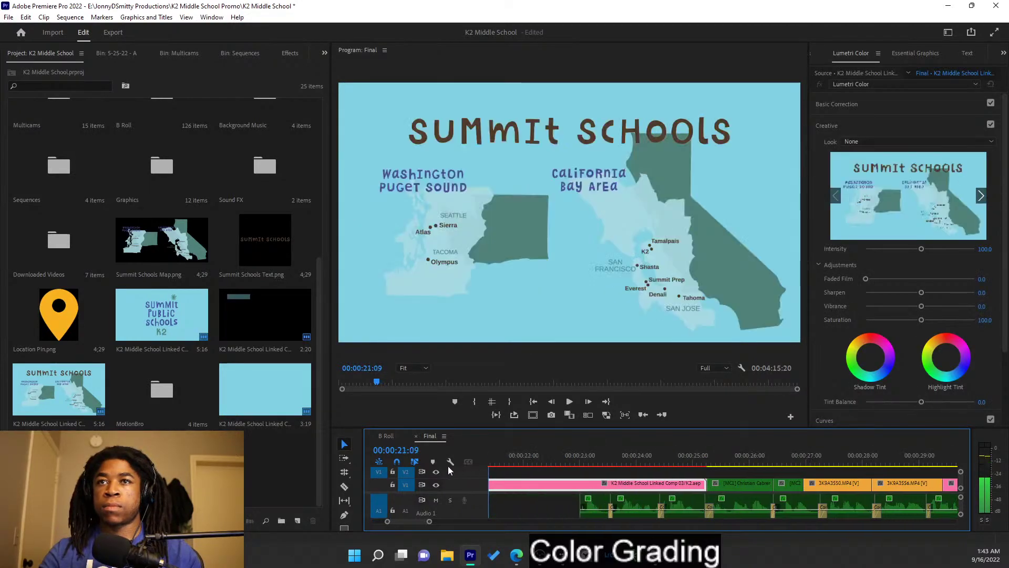
scroll(541, 473, "down", 5)
left_click(511, 465)
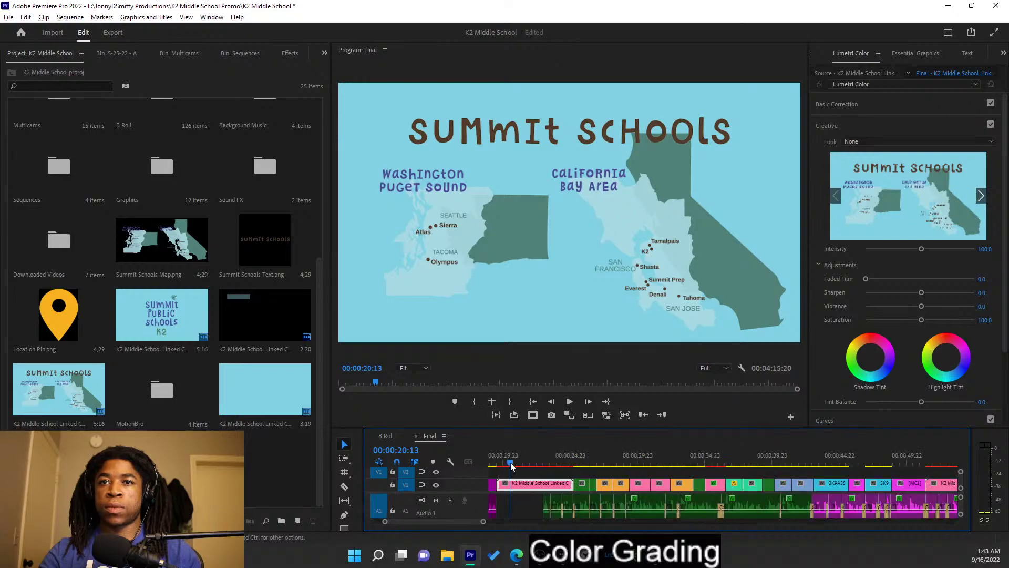
left_click_drag(466, 457, 675, 459)
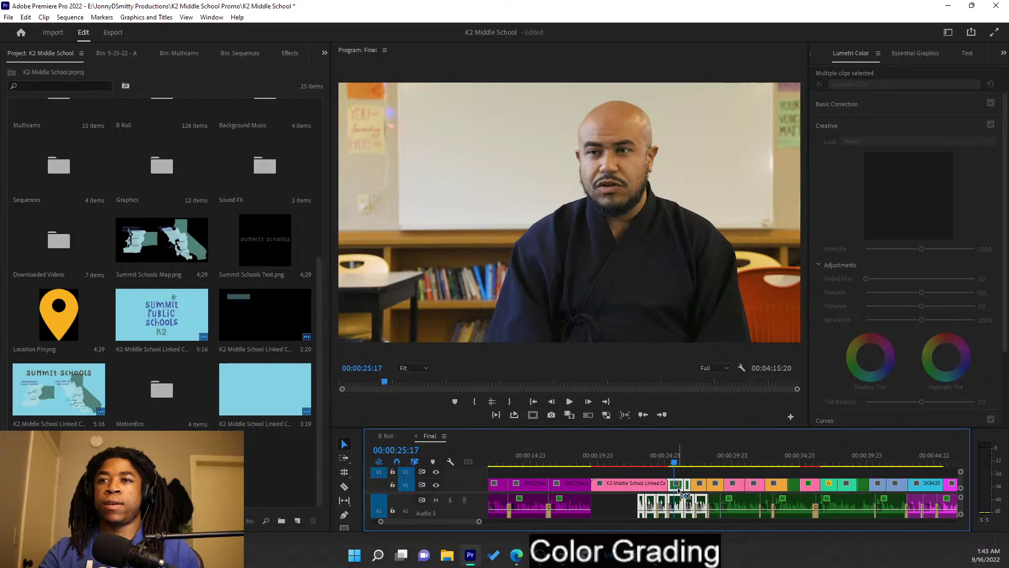
double_click(679, 492)
mouse_move(541, 464)
left_mouse_down()
mouse_move(531, 453)
mouse_move(551, 462)
mouse_move(527, 457)
left_mouse_up()
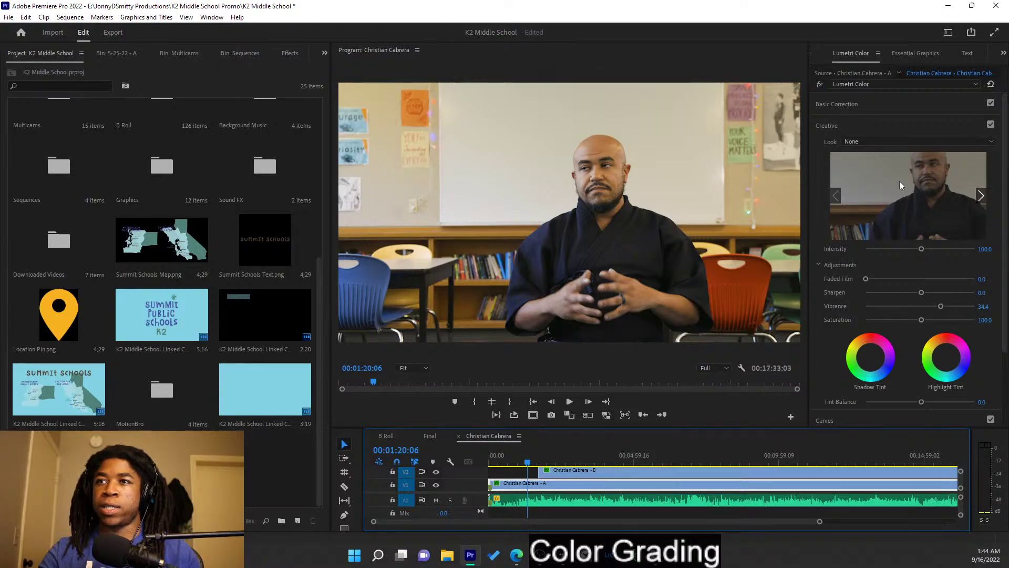
left_click(891, 122)
left_click(886, 105)
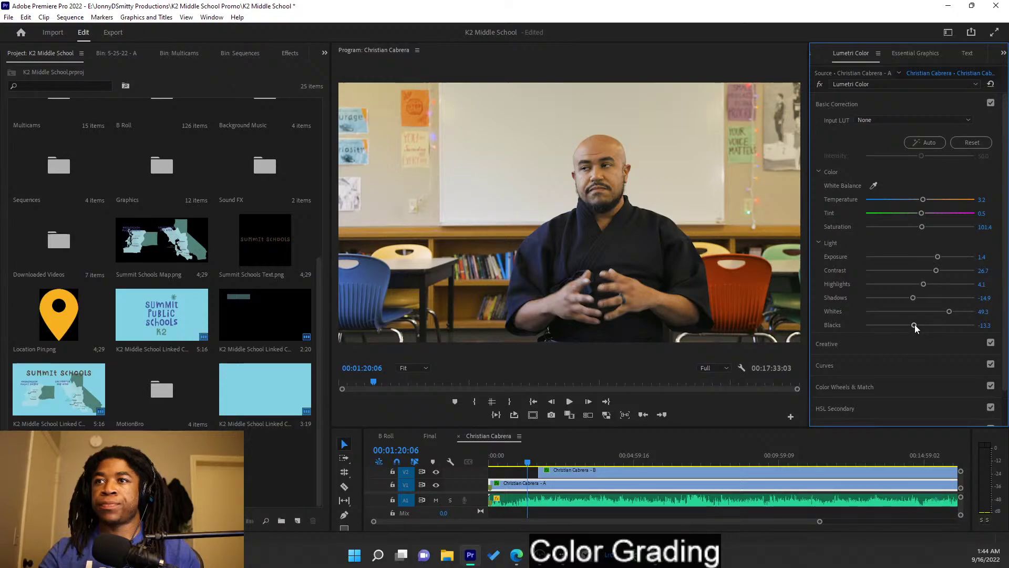
left_click_drag(914, 327, 911, 327)
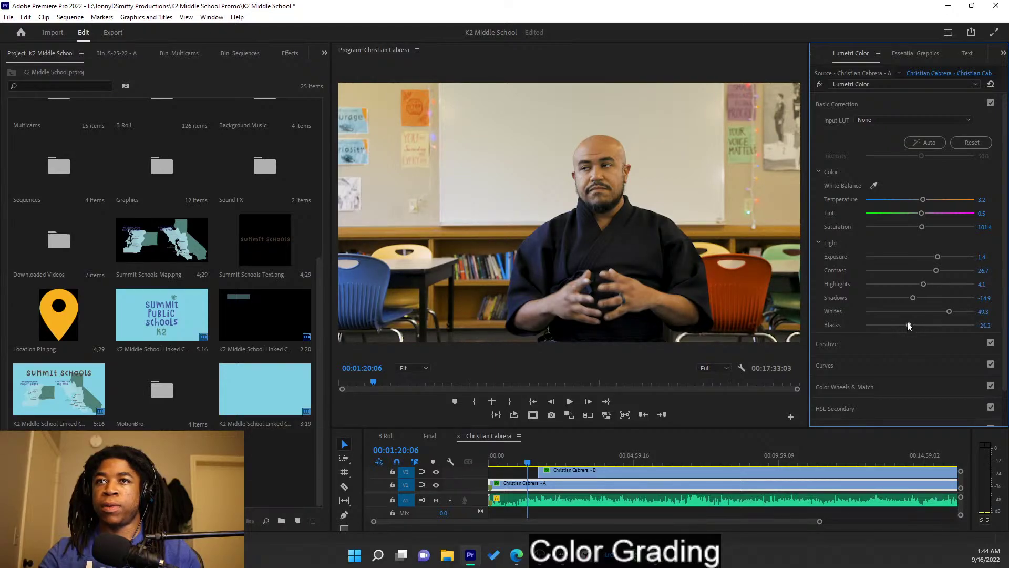
mouse_move(527, 456)
left_mouse_down()
mouse_move(545, 456)
mouse_move(534, 452)
left_mouse_up()
key("space")
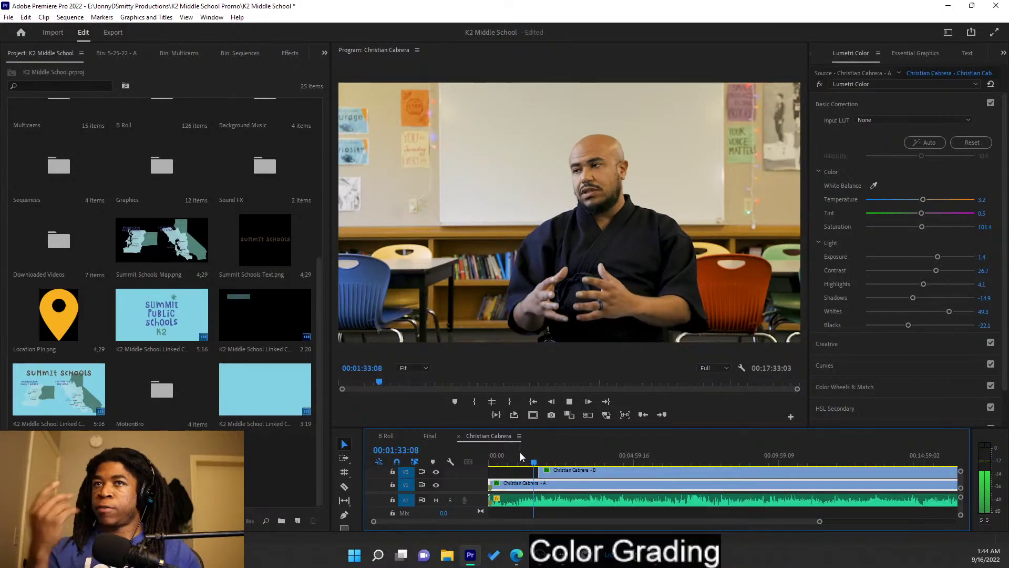
key("space")
left_click(437, 437)
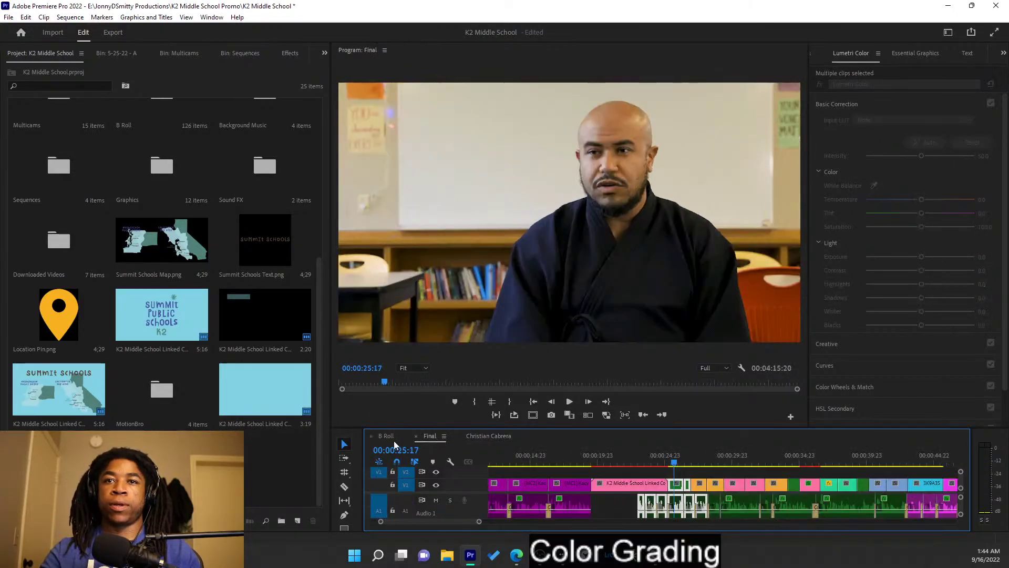
left_click_drag(613, 464, 560, 462)
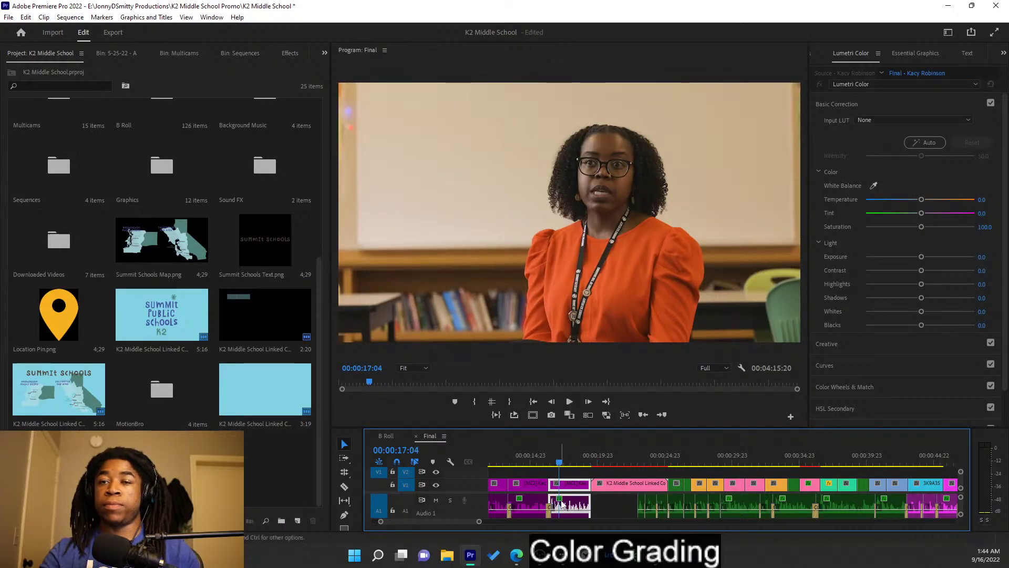
double_click(575, 492)
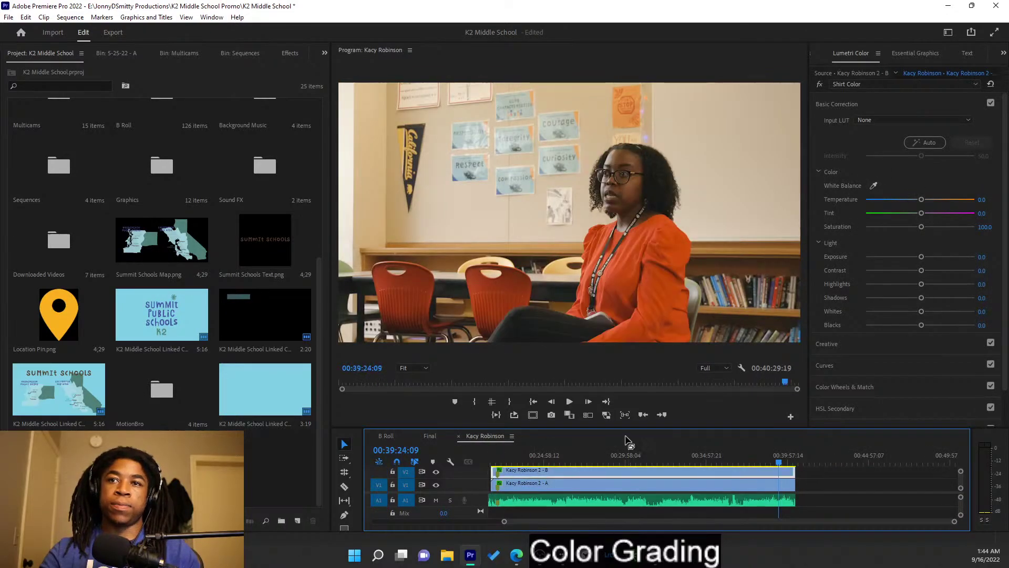
left_click_drag(495, 472, 527, 472)
key("Up")
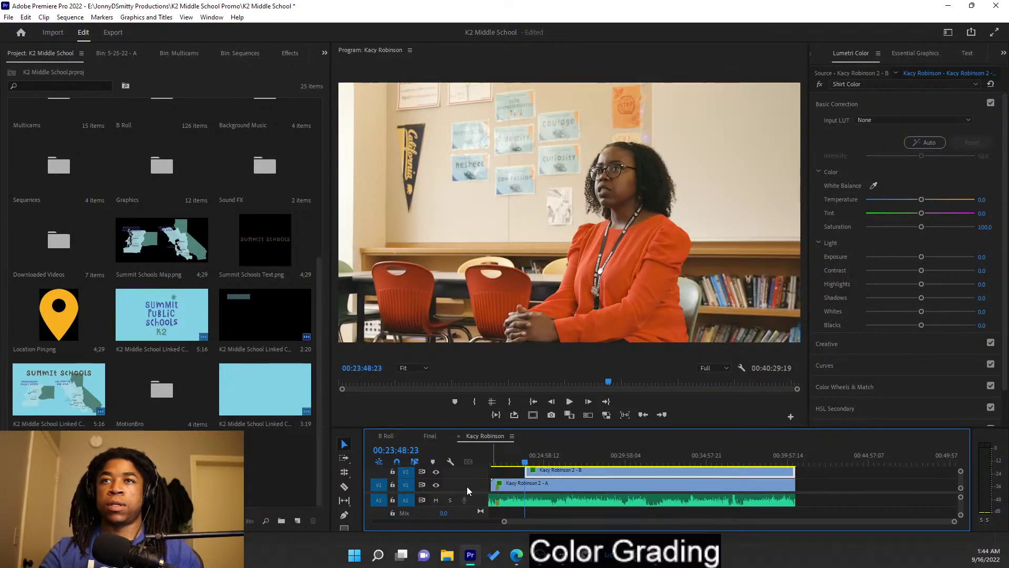
key("Down")
- Scrub the interview and inspect the B clip's Lumetri effects, including Shirt Color
left_click_drag(680, 460, 634, 455)
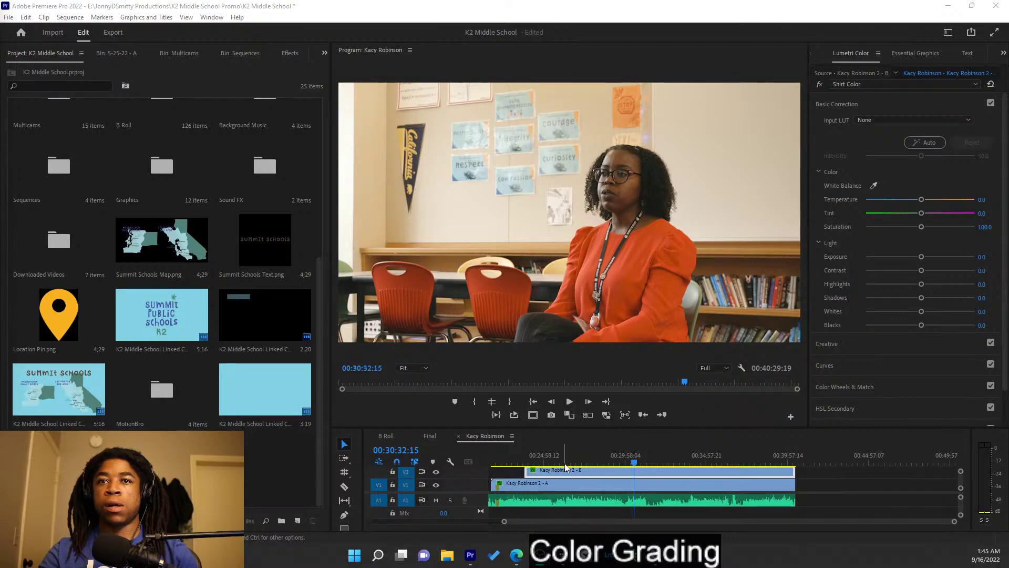
left_click_drag(588, 461, 572, 455)
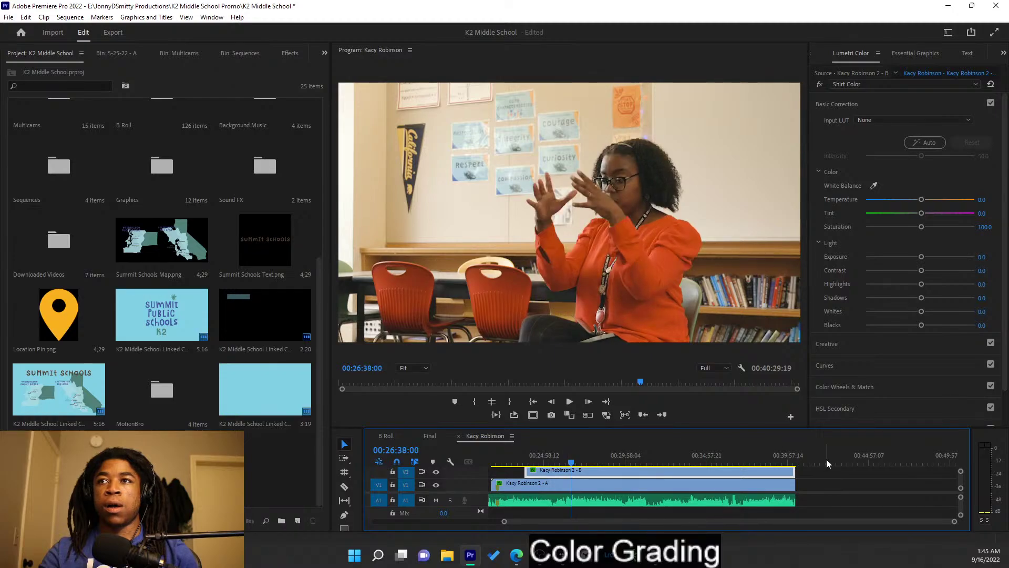
left_click(897, 87)
left_click(894, 96)
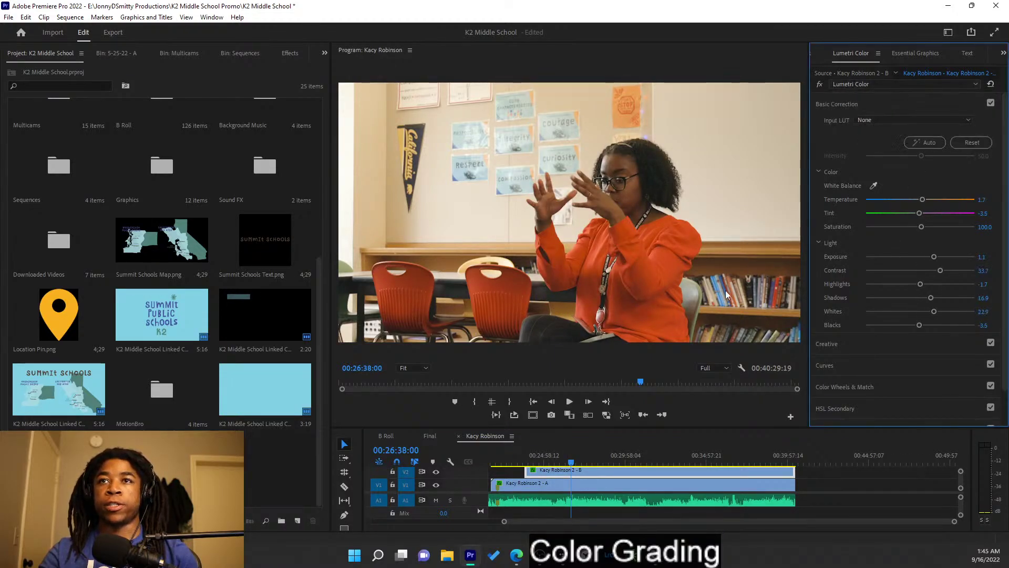
mouse_move(513, 460)
left_mouse_down()
mouse_move(536, 444)
mouse_move(524, 452)
mouse_move(533, 460)
left_mouse_up()
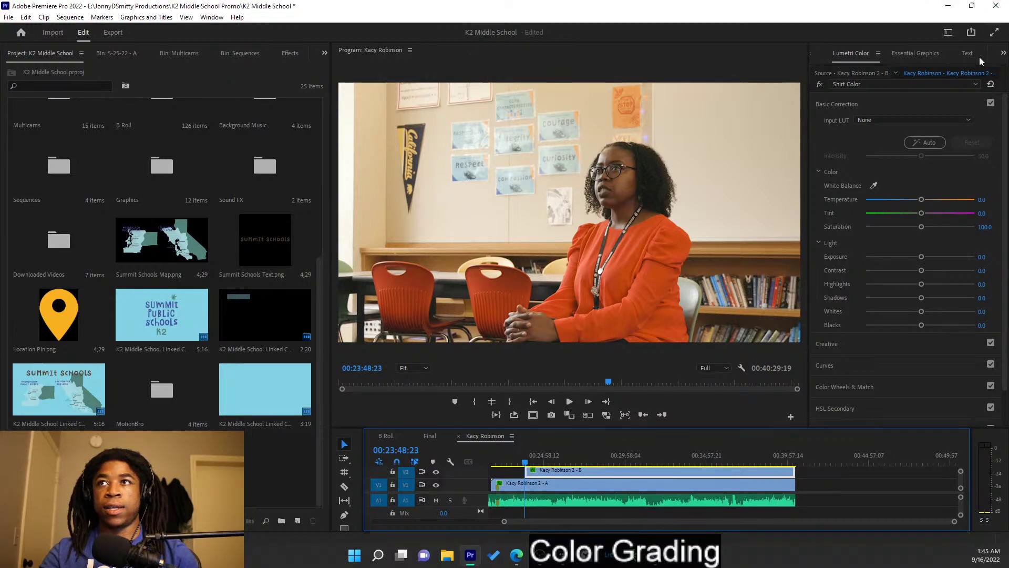
- Switch to the Color workspace and turn on the side-by-side Comparison View
left_click(948, 32)
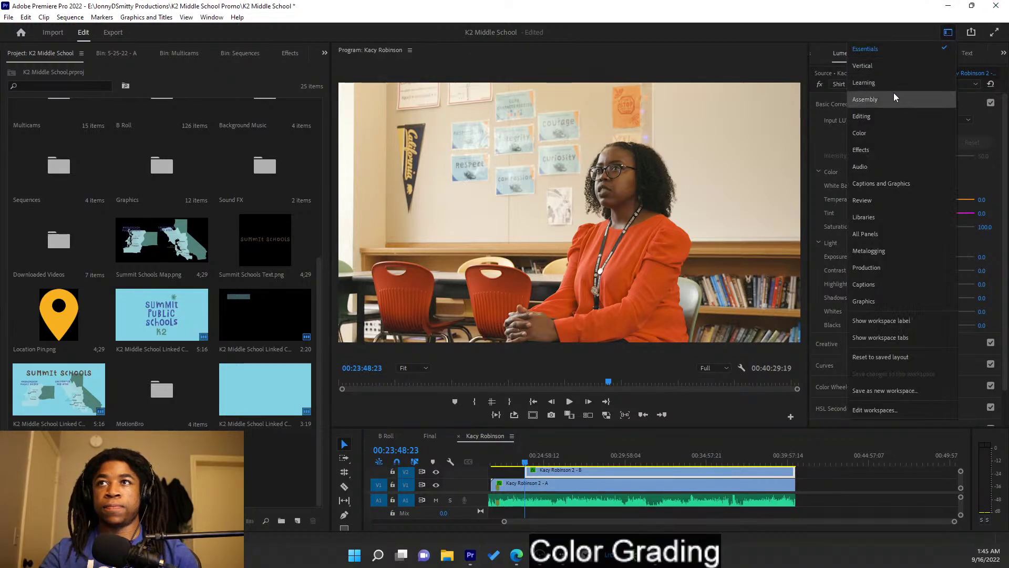
left_click(884, 133)
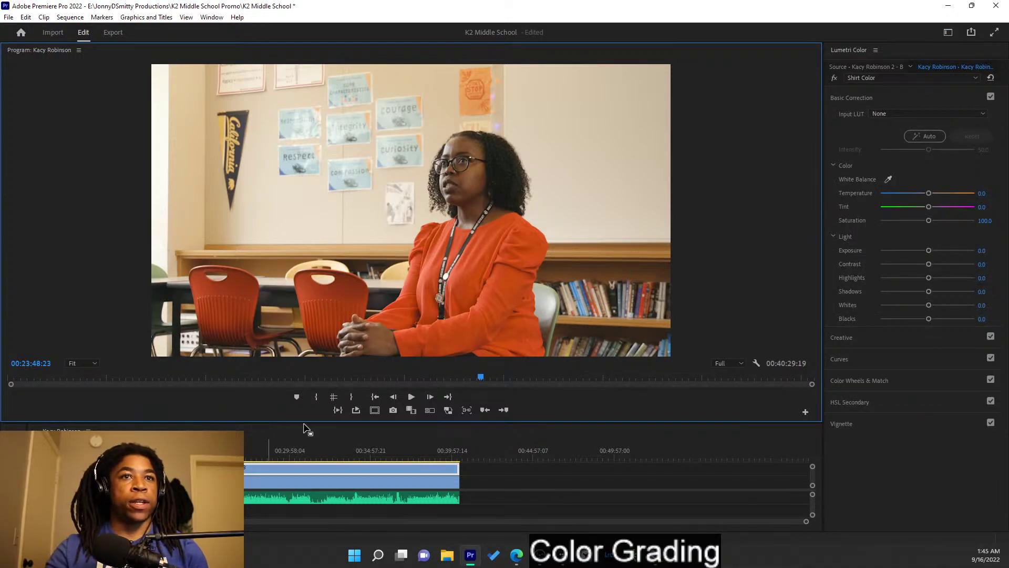
left_click(411, 410)
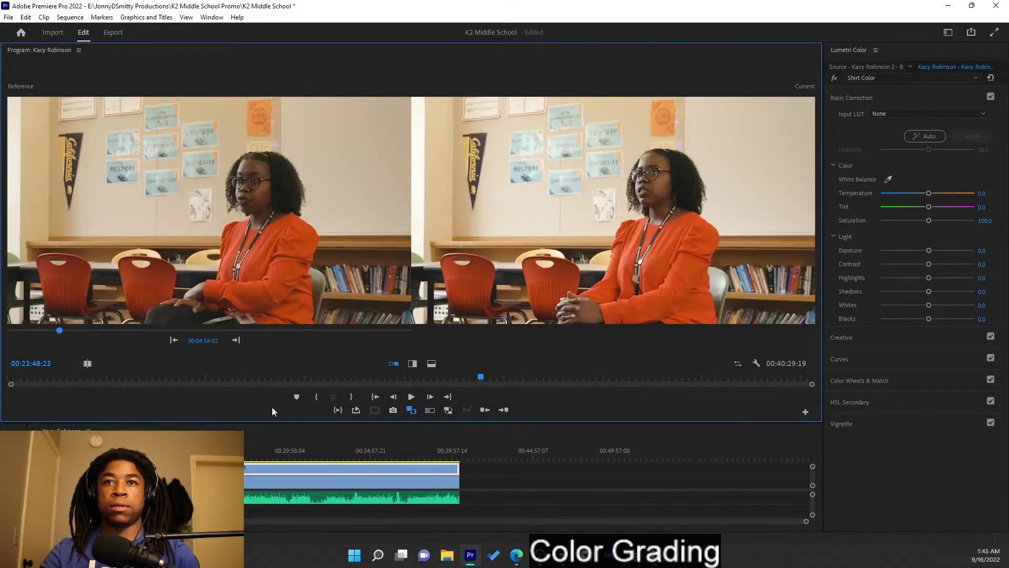
left_click(174, 341)
left_click(175, 340)
left_click(236, 341)
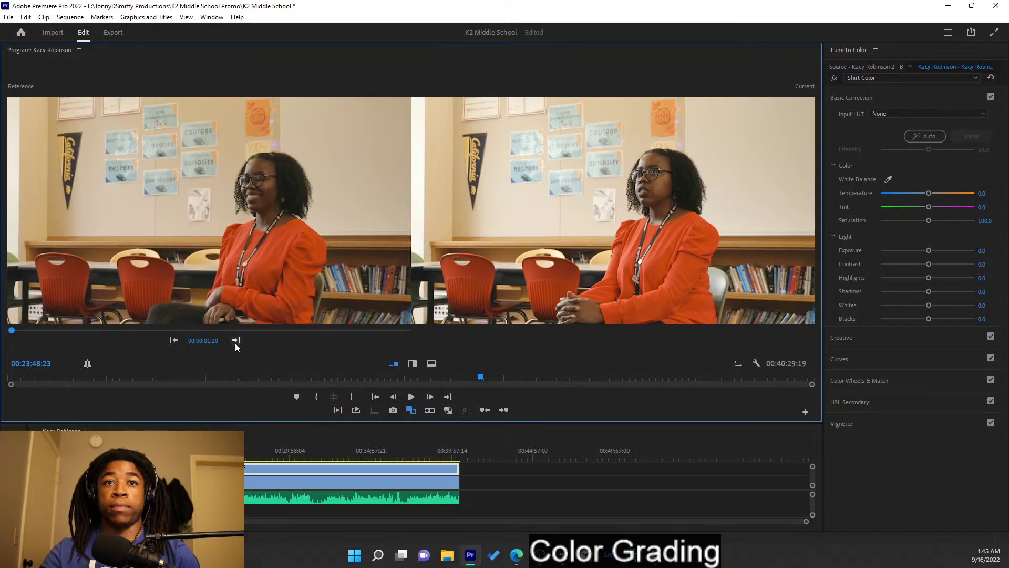
left_click(235, 340)
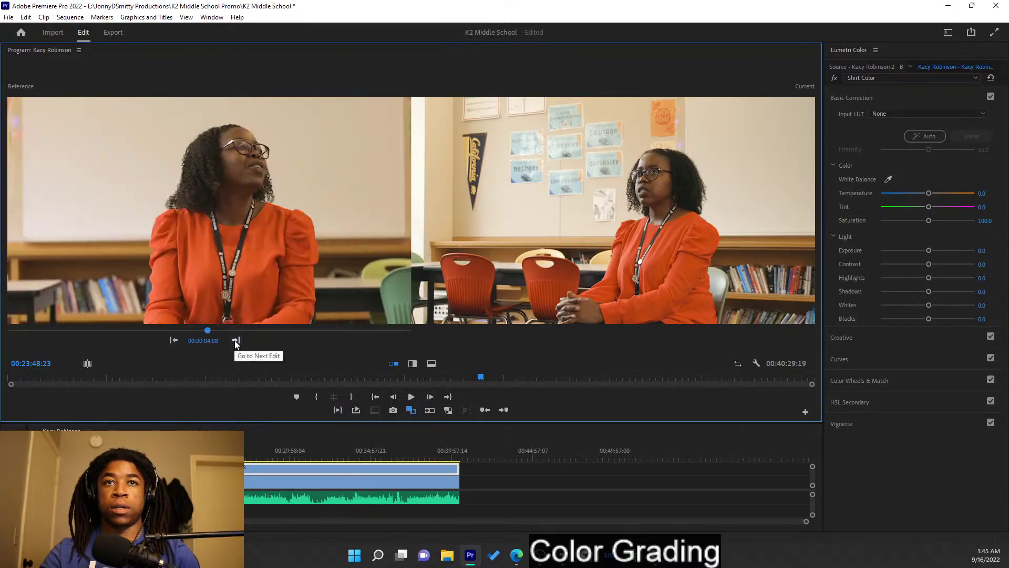
left_click(174, 340)
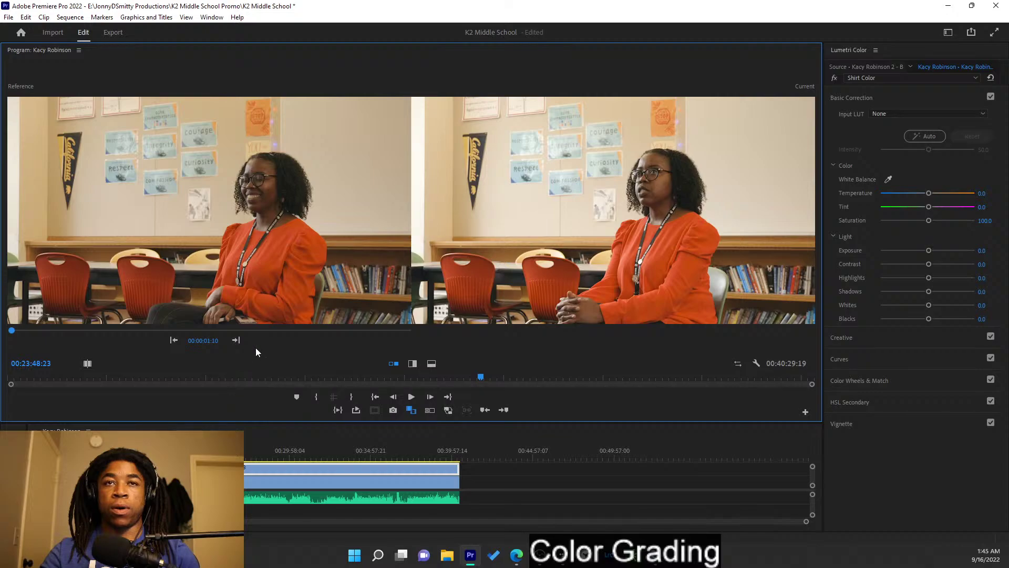
left_click(198, 330)
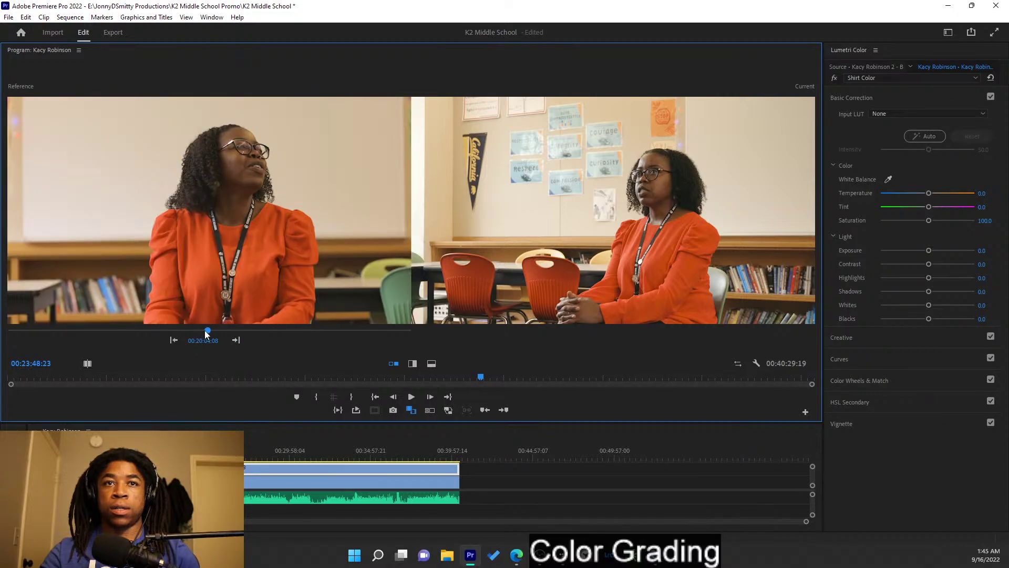
left_click(197, 330)
left_click_drag(195, 328, 198, 330)
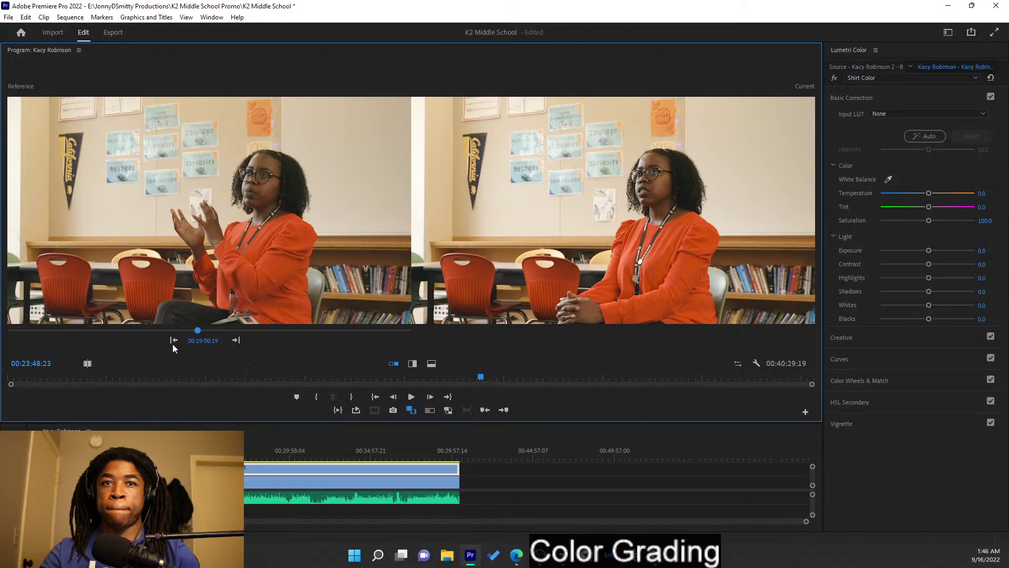
left_click(235, 342)
left_click_drag(207, 331, 252, 331)
left_click(305, 522)
key("equal")
key("equal")
key("equal")
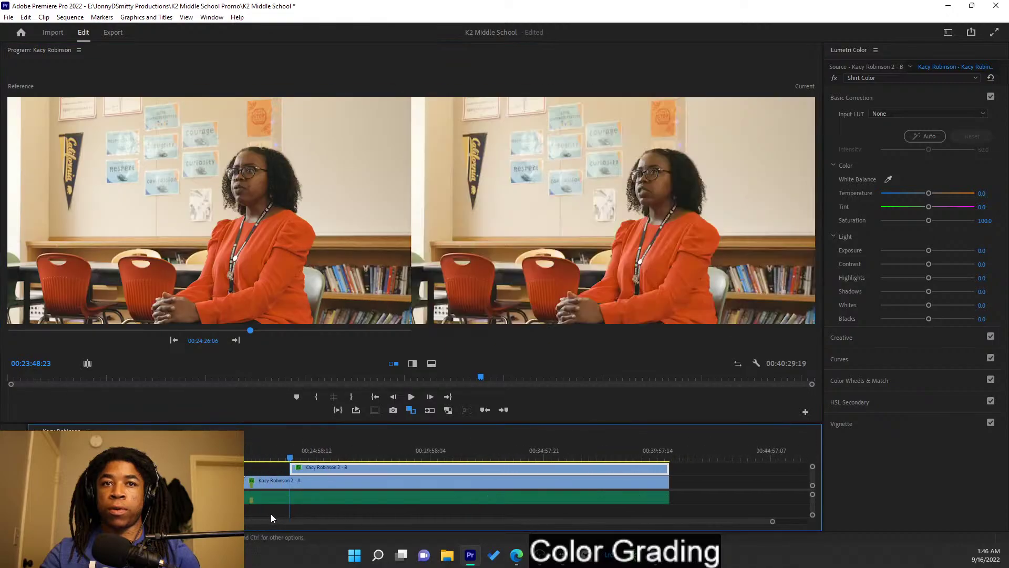
scroll(525, 483, "right", 3)
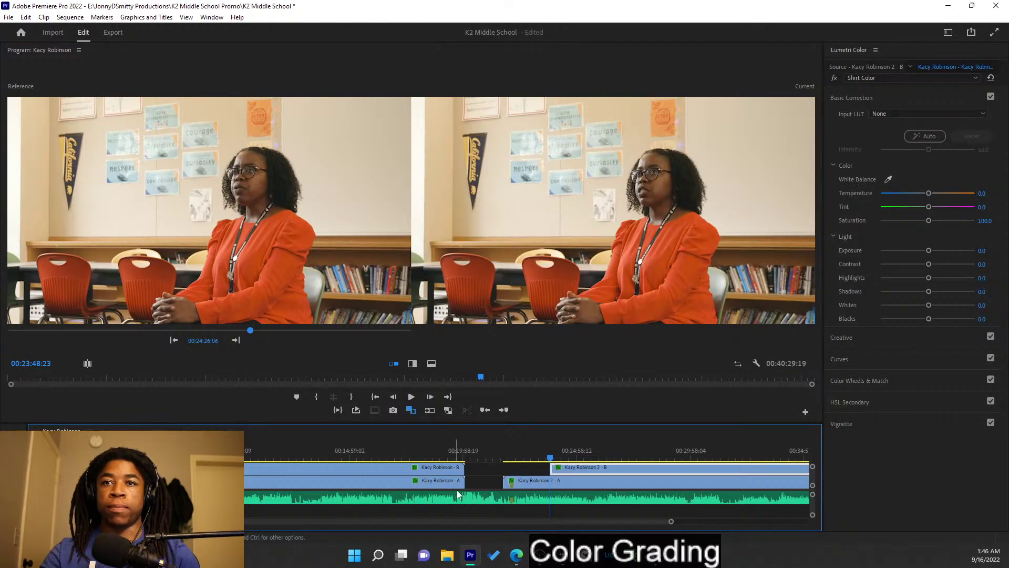
left_click_drag(517, 465, 506, 466)
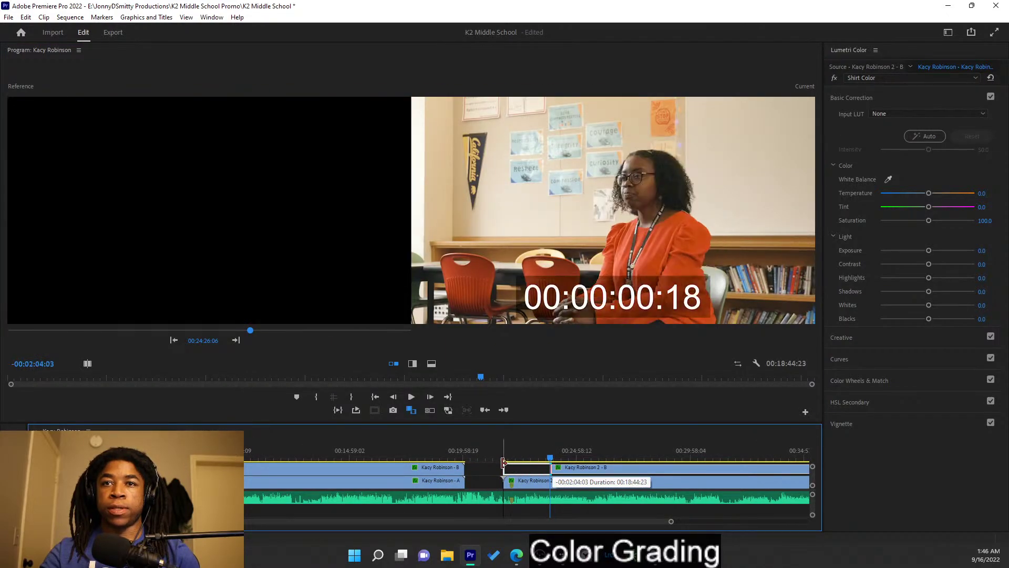
scroll(414, 520, "up", 3)
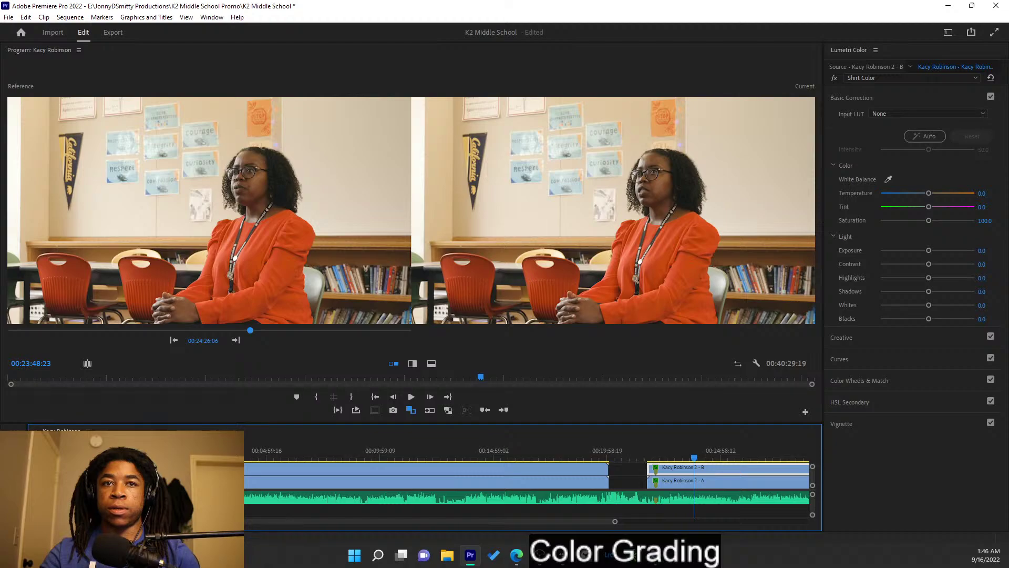
left_click(183, 468)
left_click_drag(247, 452, 673, 412)
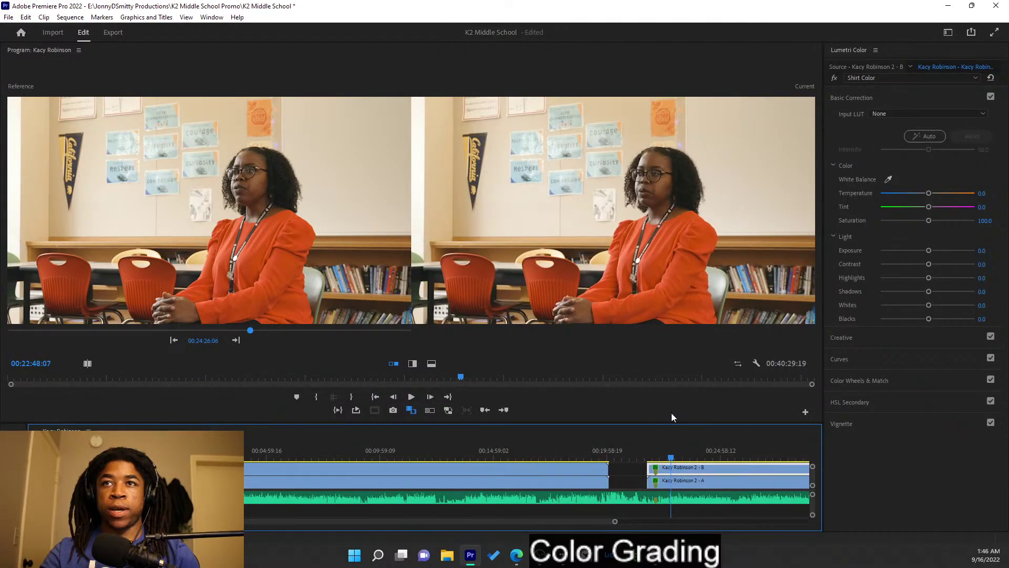
left_click_drag(543, 458, 643, 419)
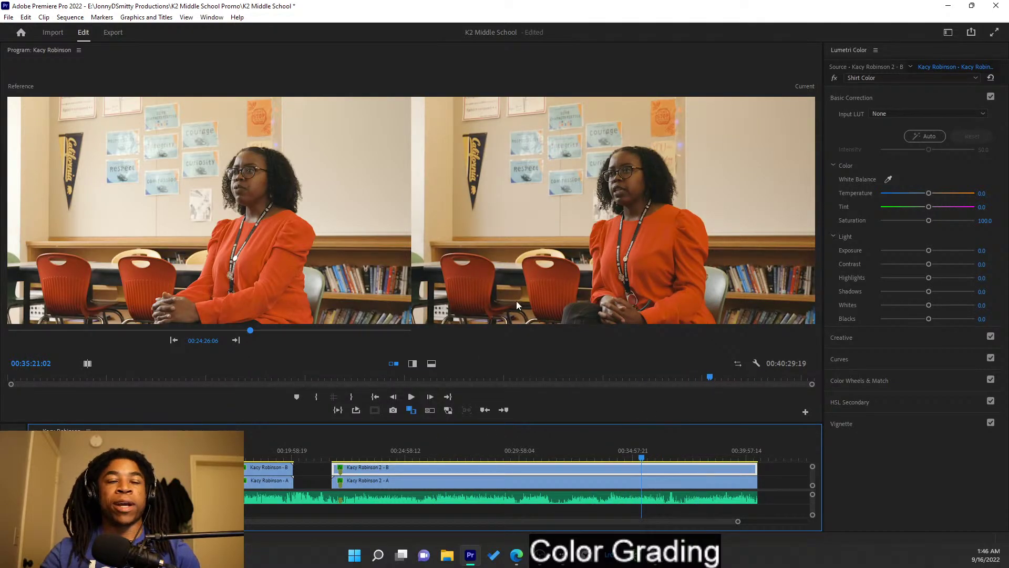
- Step the reference back to the first shot, then trim the earlier clip's end edge
left_click(173, 340)
left_click(174, 340)
left_click(174, 340)
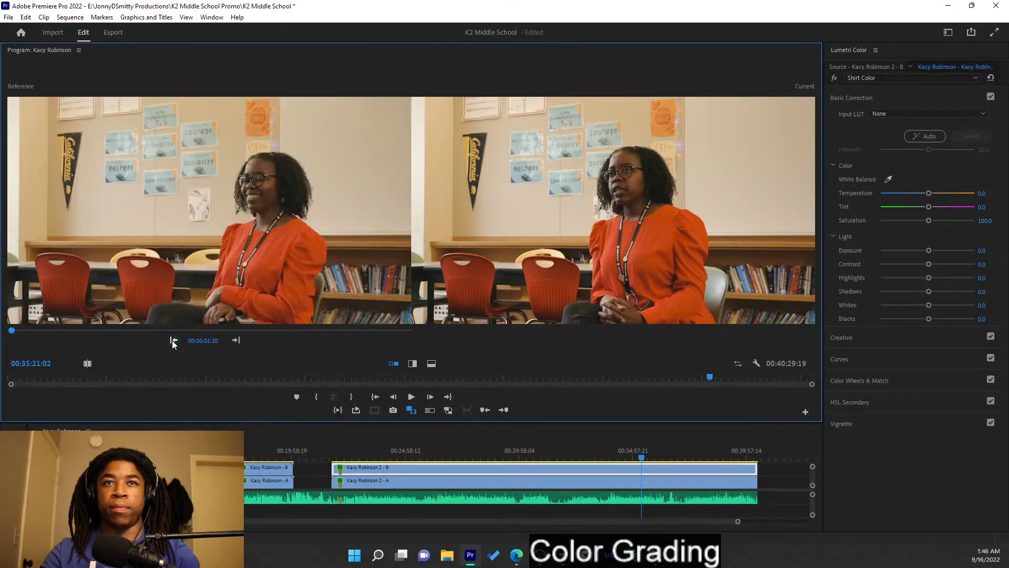
left_click_drag(109, 331, 183, 332)
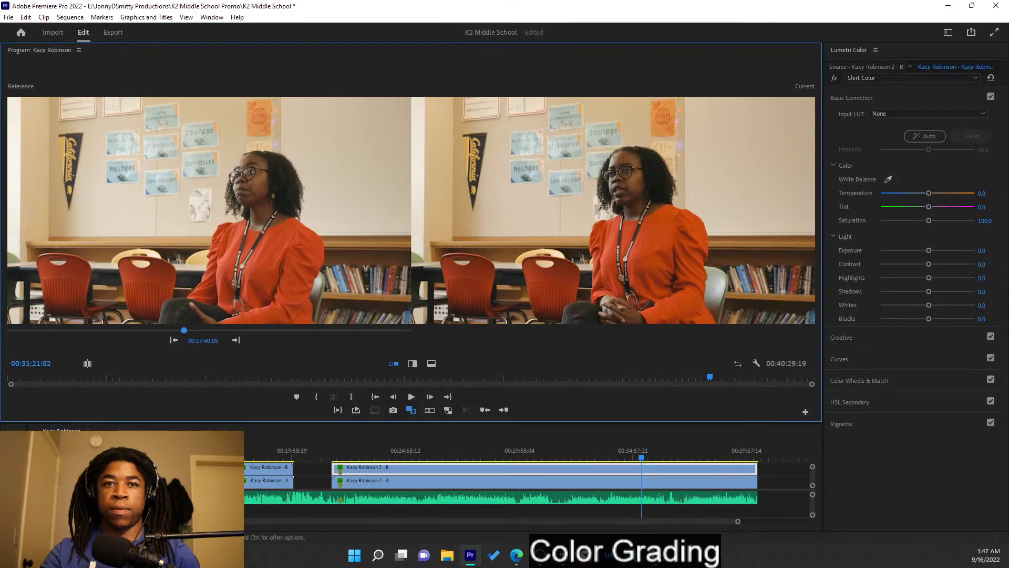
scroll(513, 487, "up", 2)
scroll(488, 465, "up", 10)
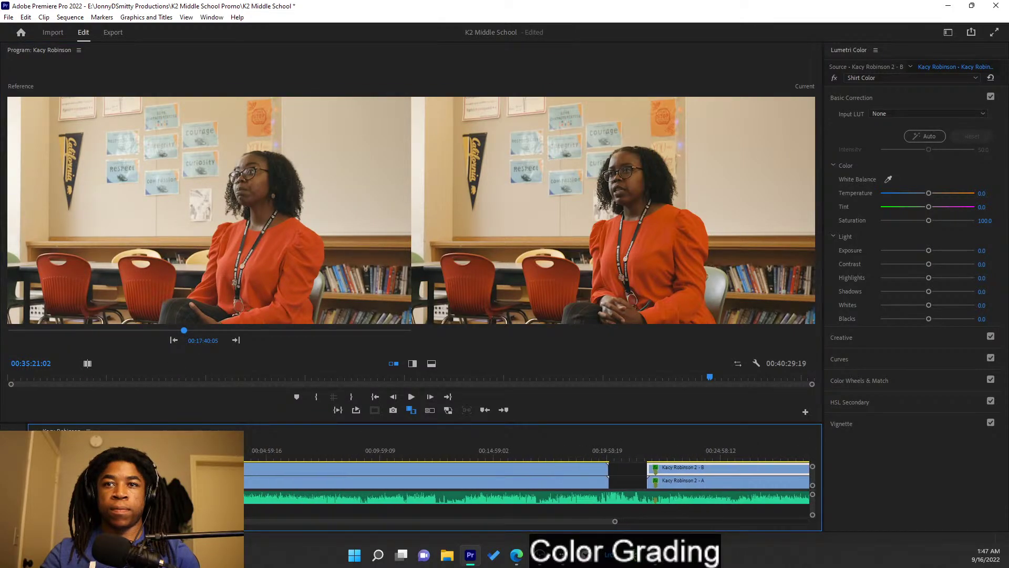
left_click(565, 458)
left_click_drag(607, 467, 578, 454)
- Select the A-camera clip, save the project, then slightly darken its blacks and warm its temperature
left_click(579, 458)
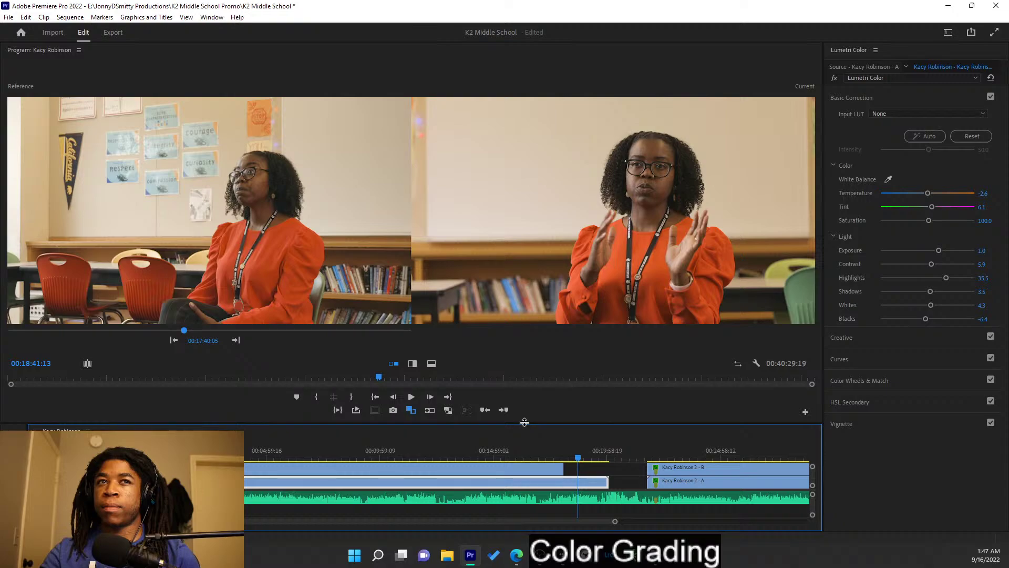
key("ctrl+s")
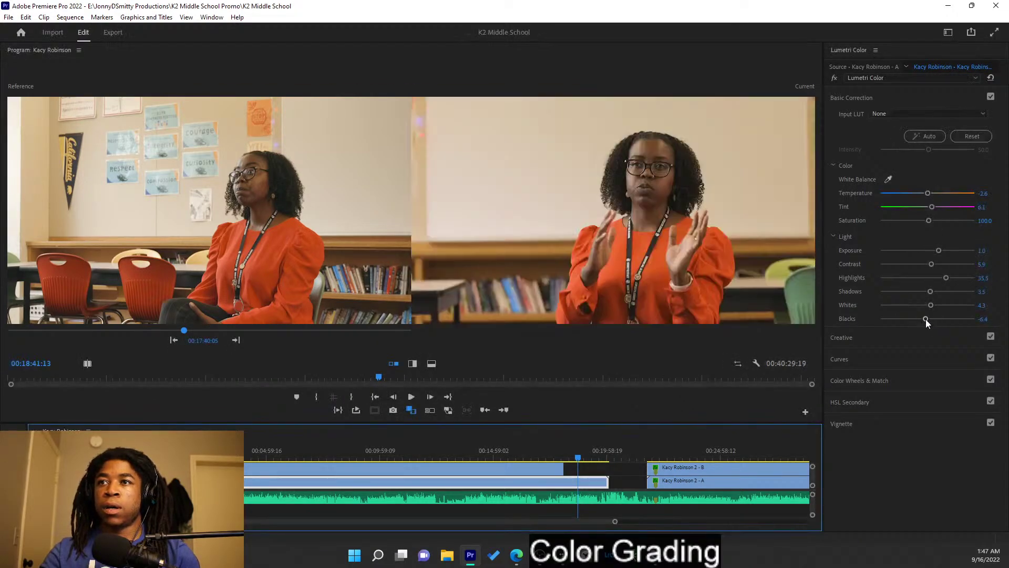
left_click_drag(924, 319, 921, 318)
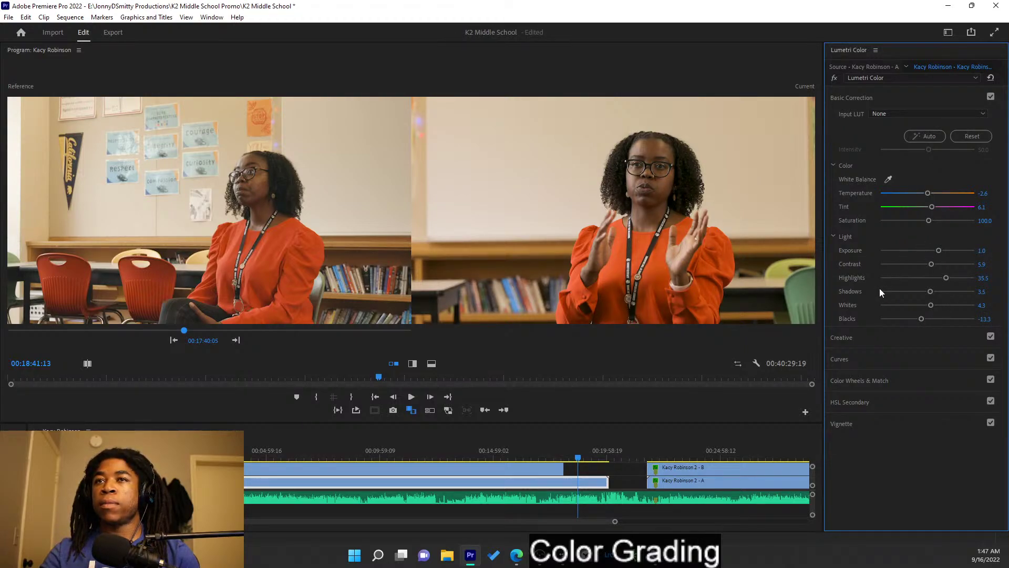
left_click_drag(927, 193, 935, 200)
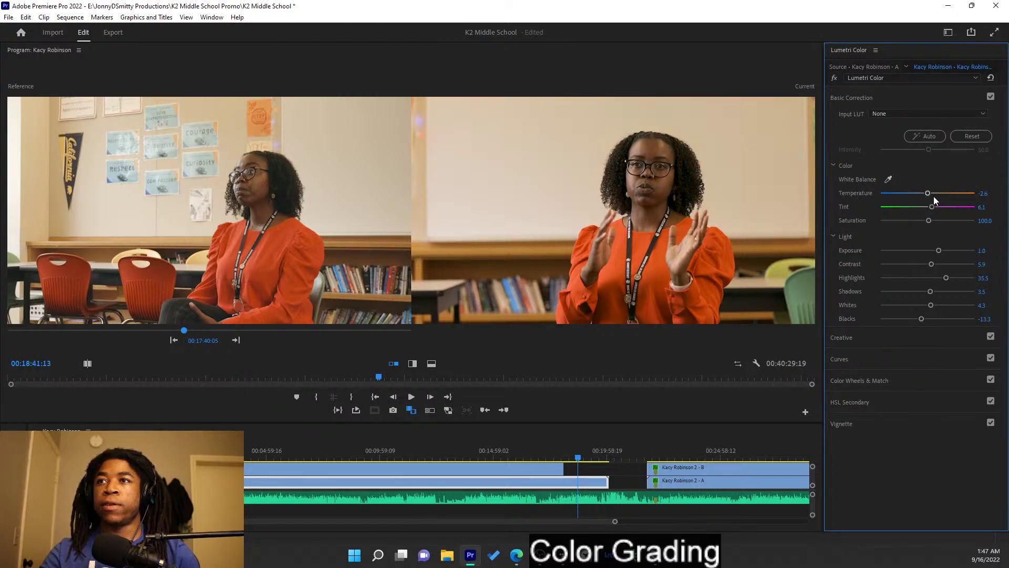
left_click(927, 99)
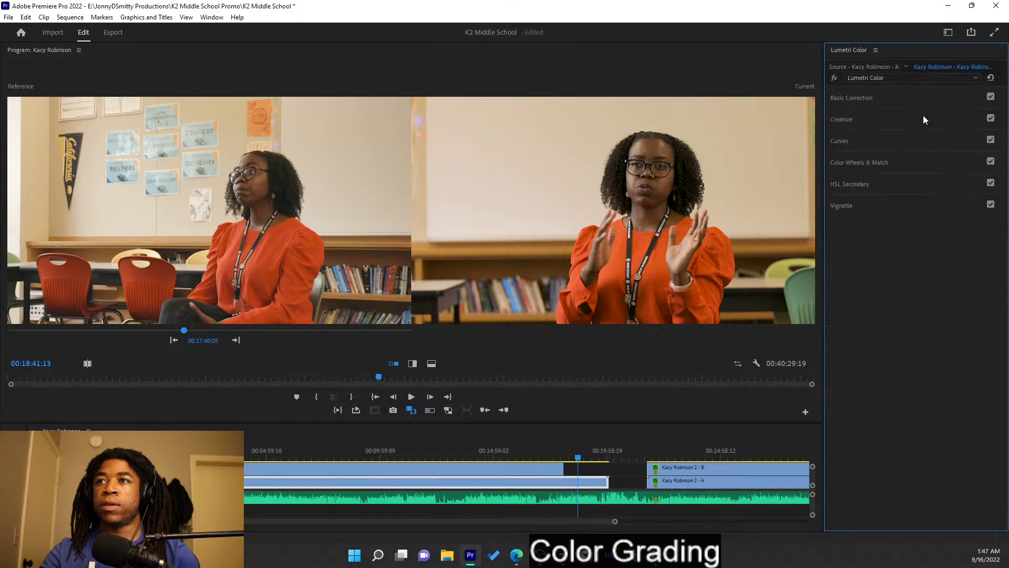
left_click(912, 126)
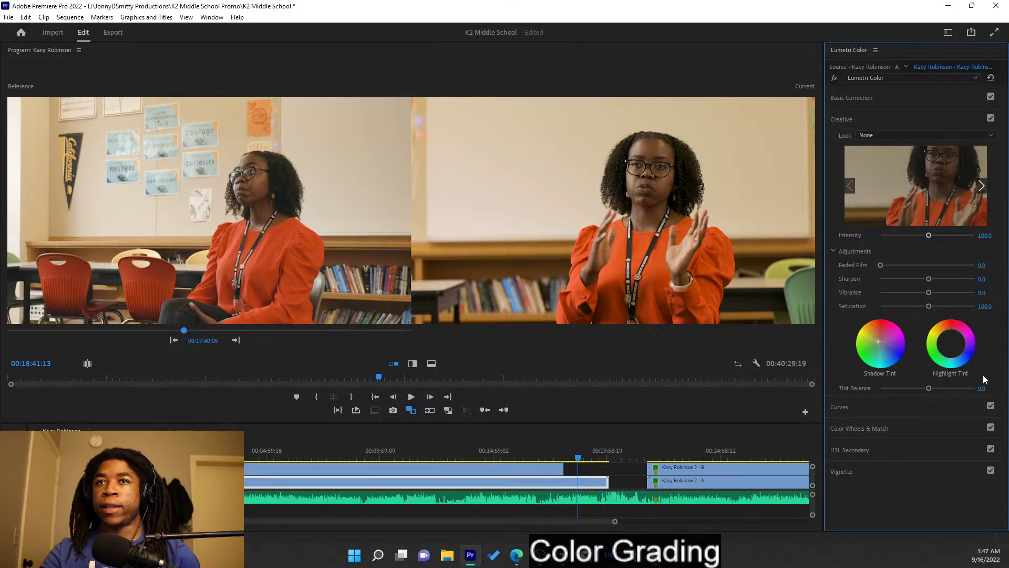
left_click(506, 472)
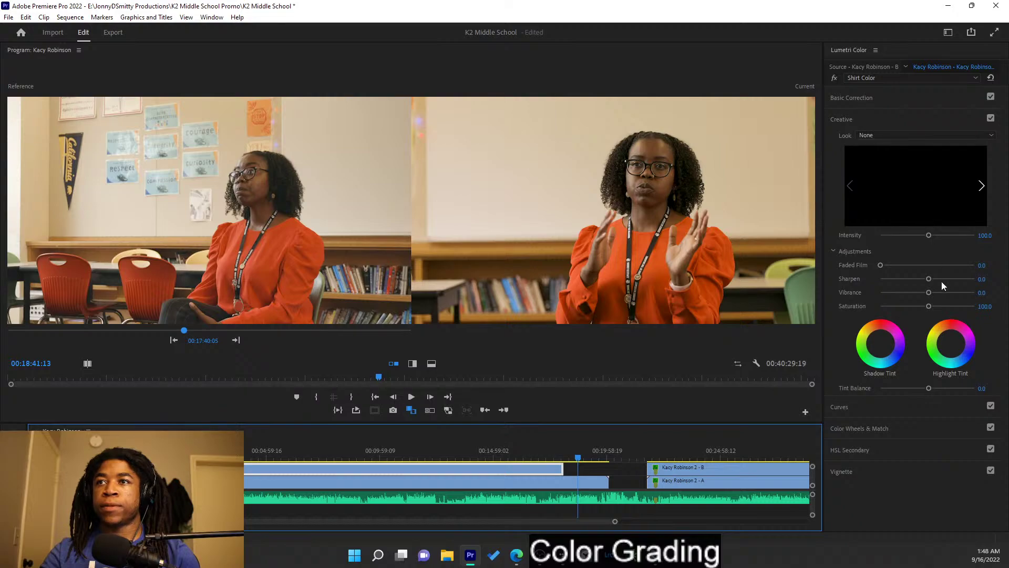
- Switch the B clip from Shirt Color to Lumetri Color and set Basic Correction Blacks to -18.9
left_click(902, 117)
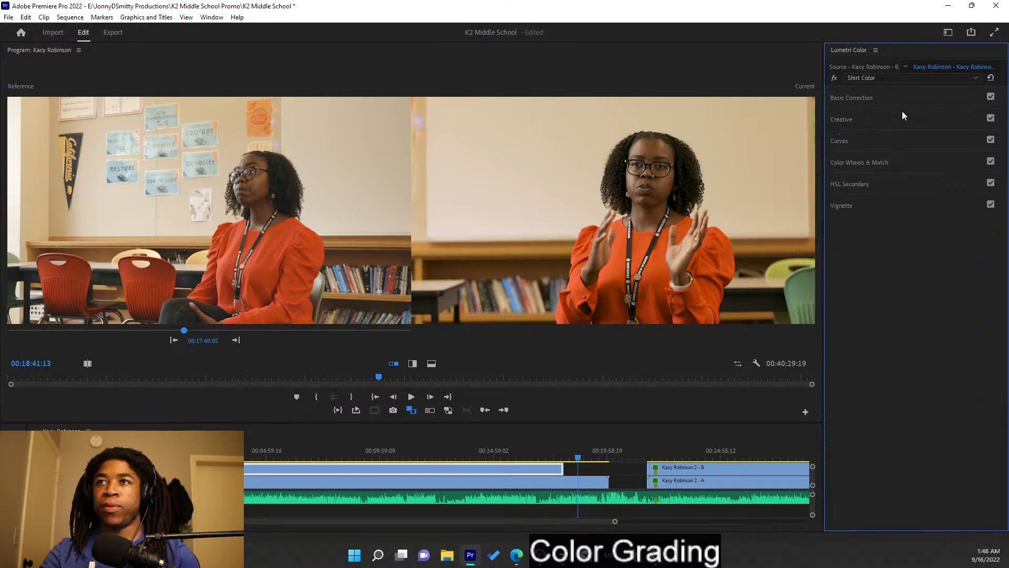
left_click(904, 79)
left_click(904, 89)
left_click(901, 99)
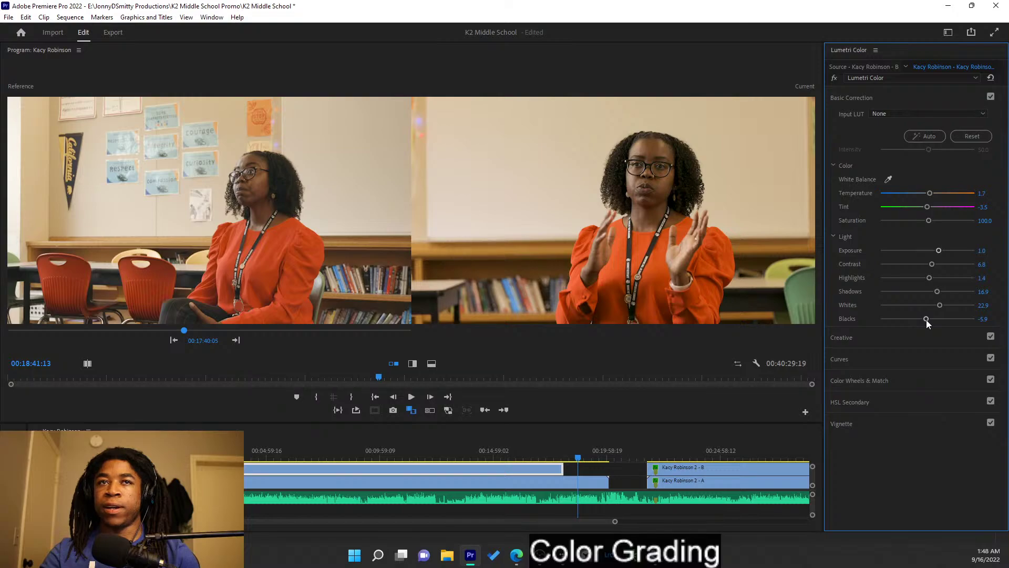
mouse_move(920, 319)
left_mouse_down()
mouse_move(932, 320)
mouse_move(914, 312)
left_mouse_up()
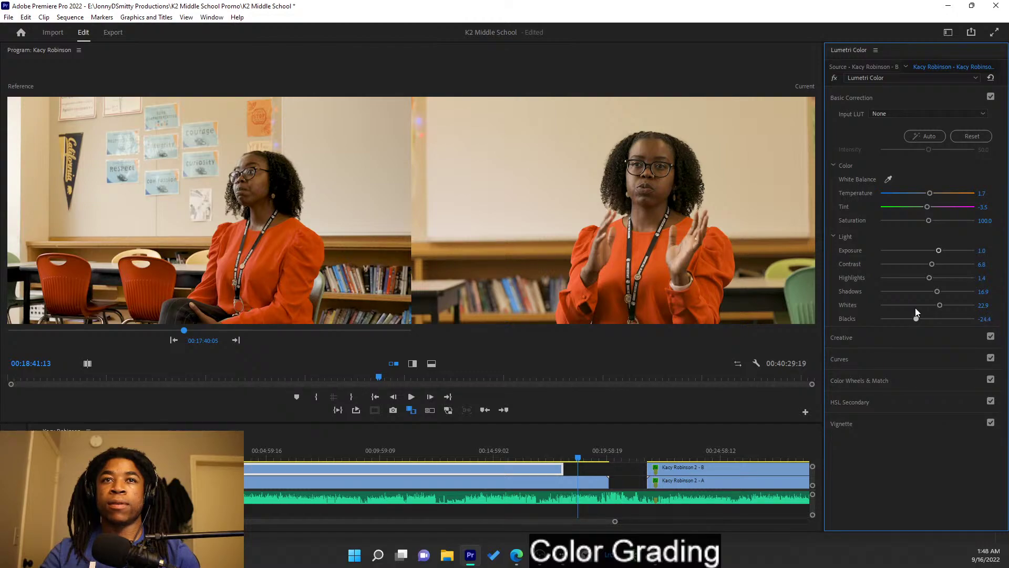
left_click_drag(923, 309, 921, 314)
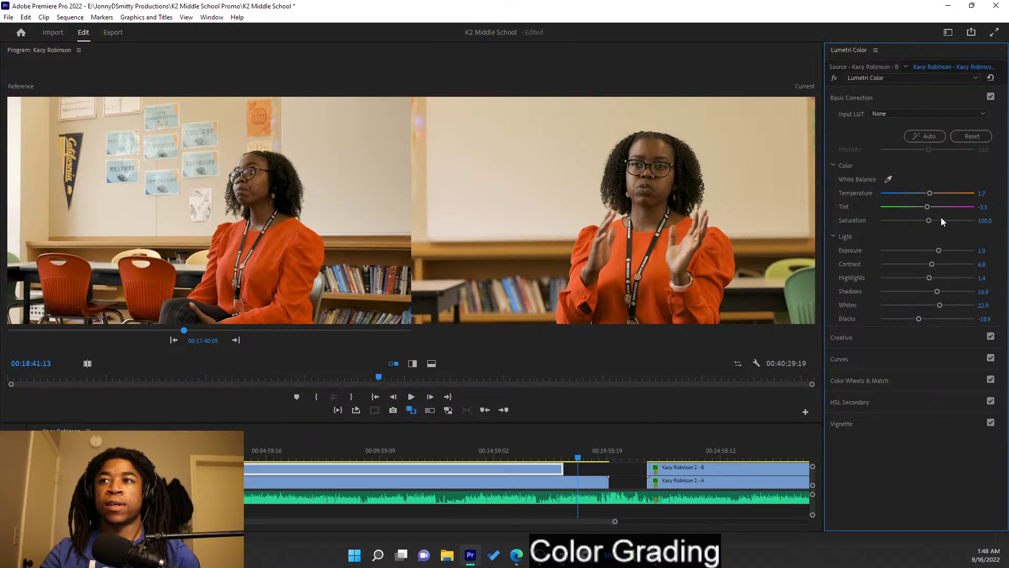
- Raise the B clip's Creative Vibrance to 38.9, then pick a different reference frame
left_click(925, 96)
left_click(914, 116)
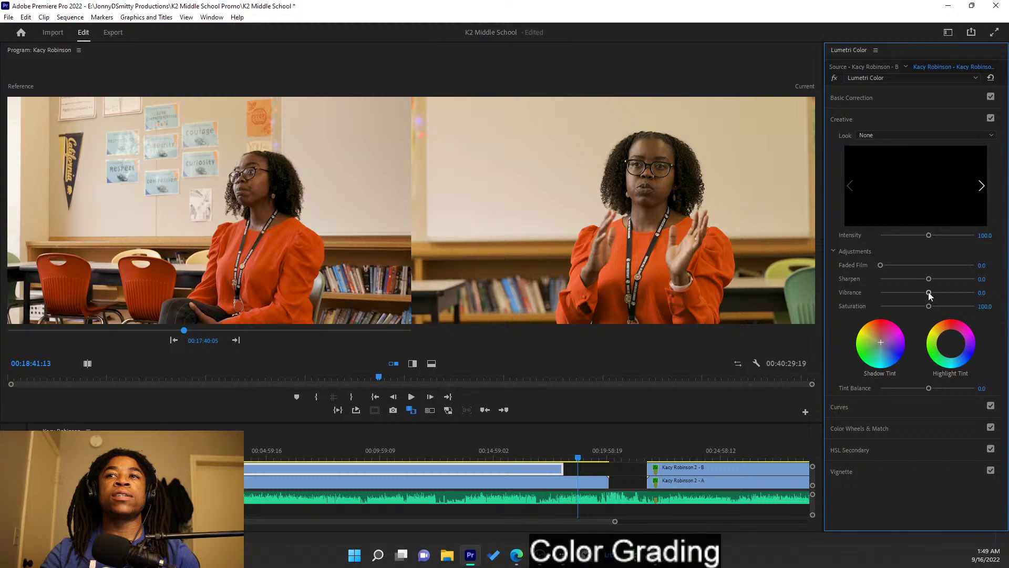
left_click_drag(929, 293, 935, 293)
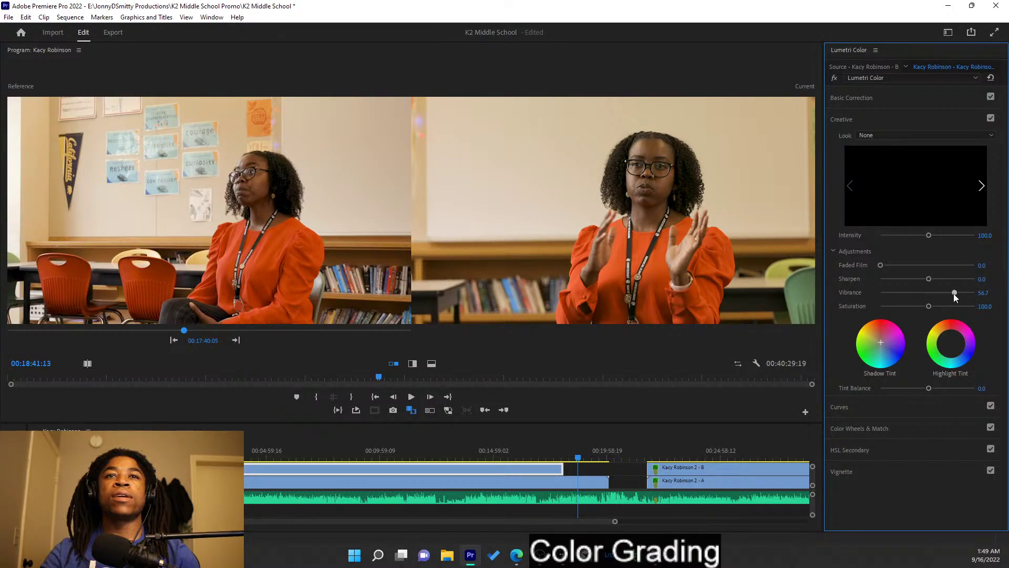
left_click_drag(961, 296, 970, 297)
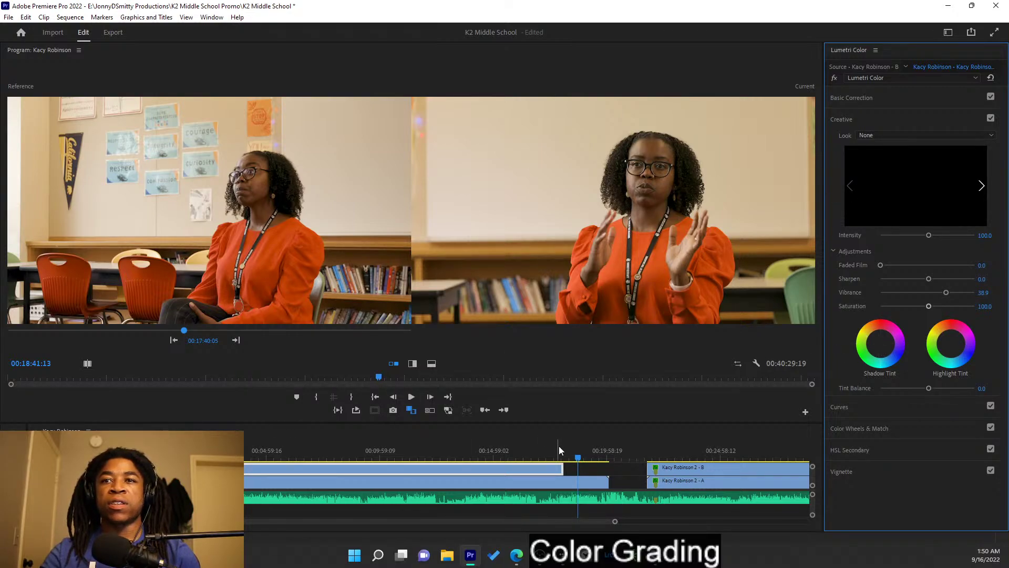
mouse_move(184, 331)
left_mouse_down()
mouse_move(54, 325)
mouse_move(213, 326)
mouse_move(182, 324)
left_mouse_up()
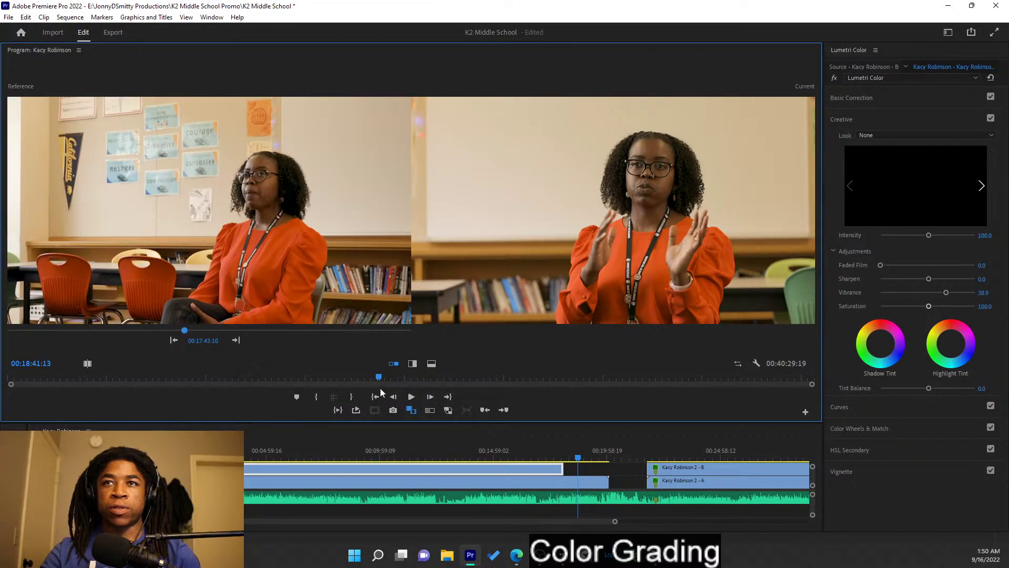
left_click(590, 482)
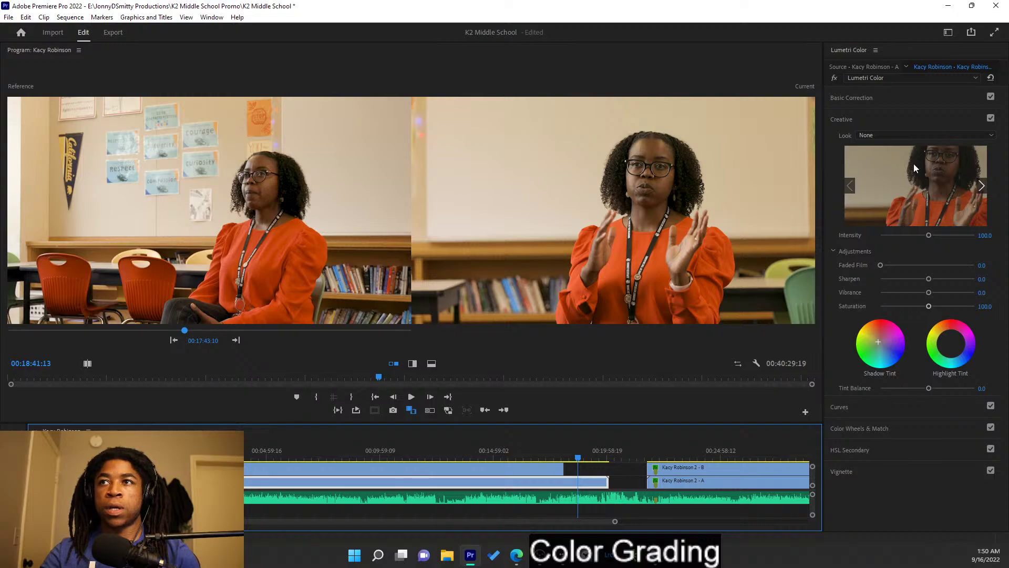
left_click(911, 119)
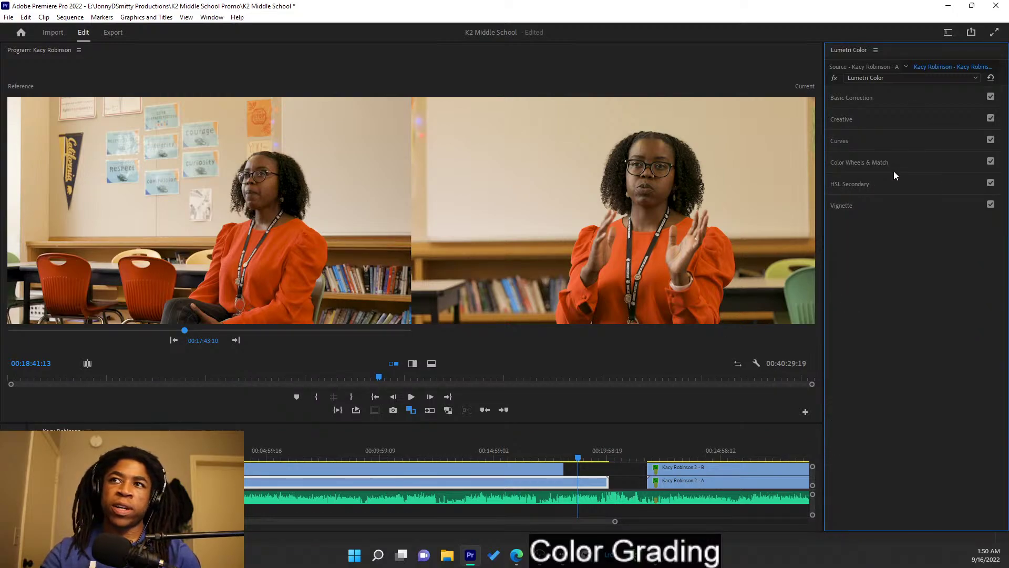
left_click(894, 187)
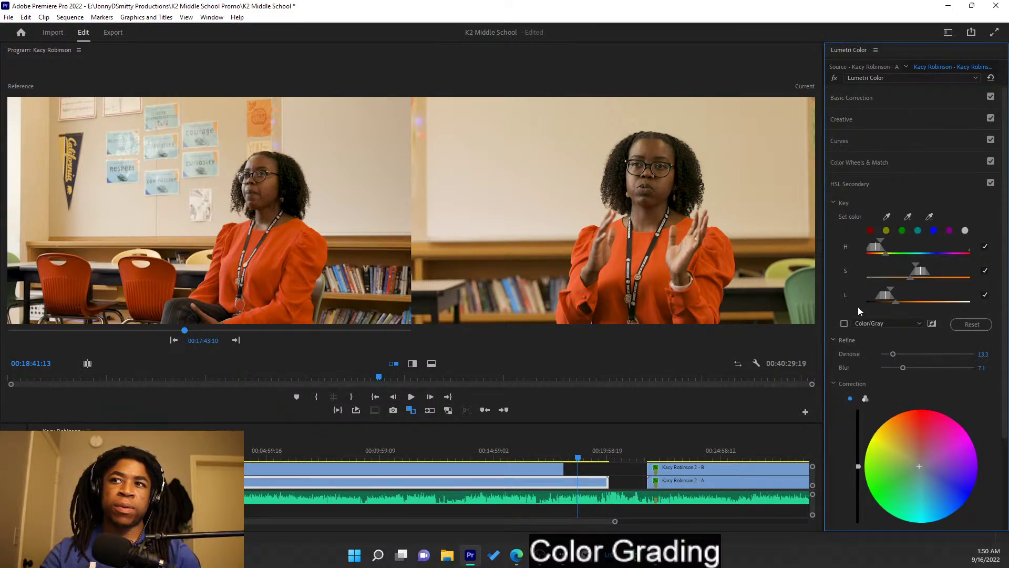
left_click(847, 324)
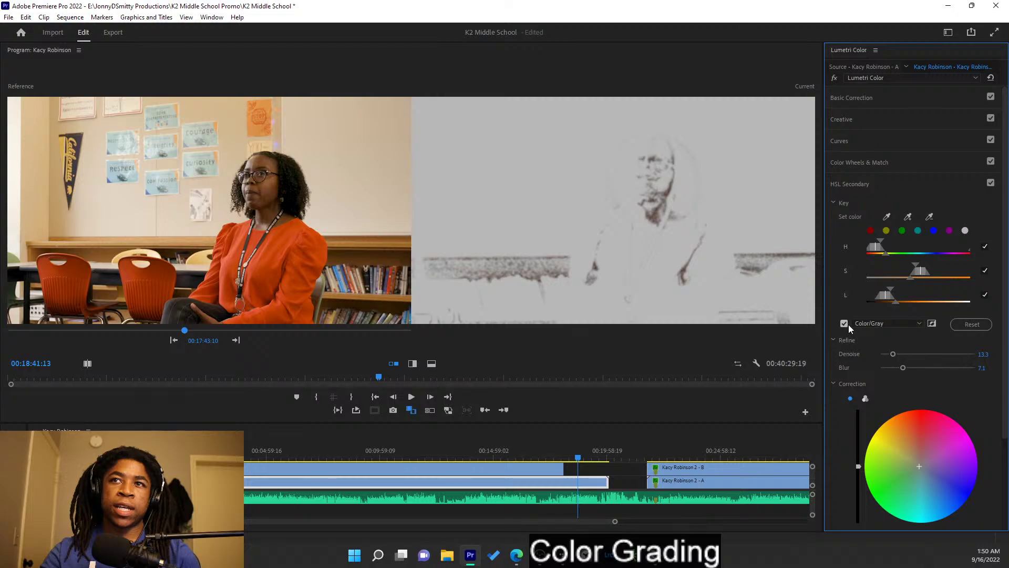
left_click_drag(913, 269, 917, 269)
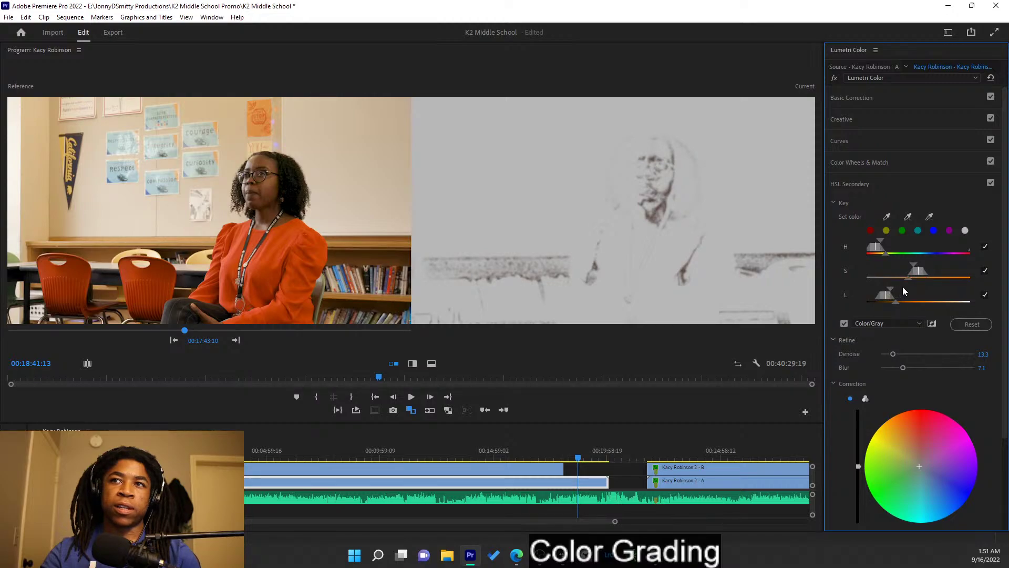
mouse_move(890, 289)
left_mouse_down()
mouse_move(903, 291)
mouse_move(884, 292)
left_mouse_up()
left_click_drag(877, 247, 916, 272)
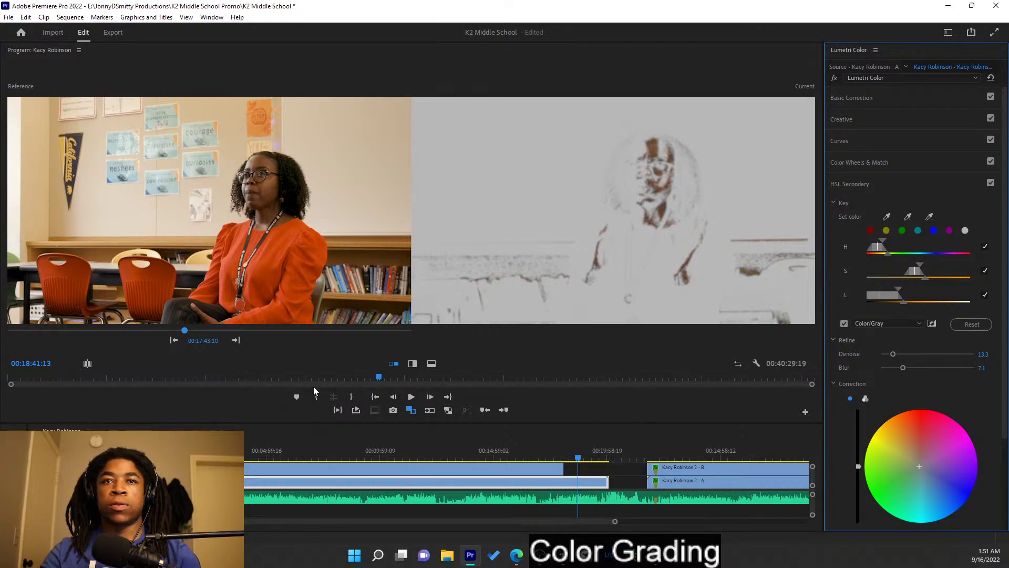
- Exit comparison view, raise the key Blur to 15.8, and turn off the Color/Gray preview
left_click(410, 411)
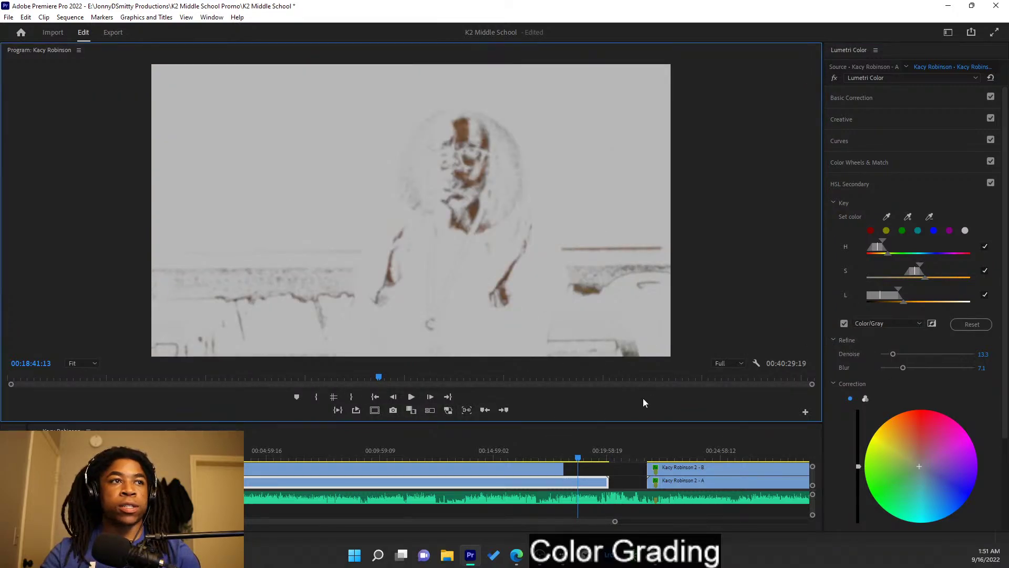
left_click_drag(907, 367, 912, 371)
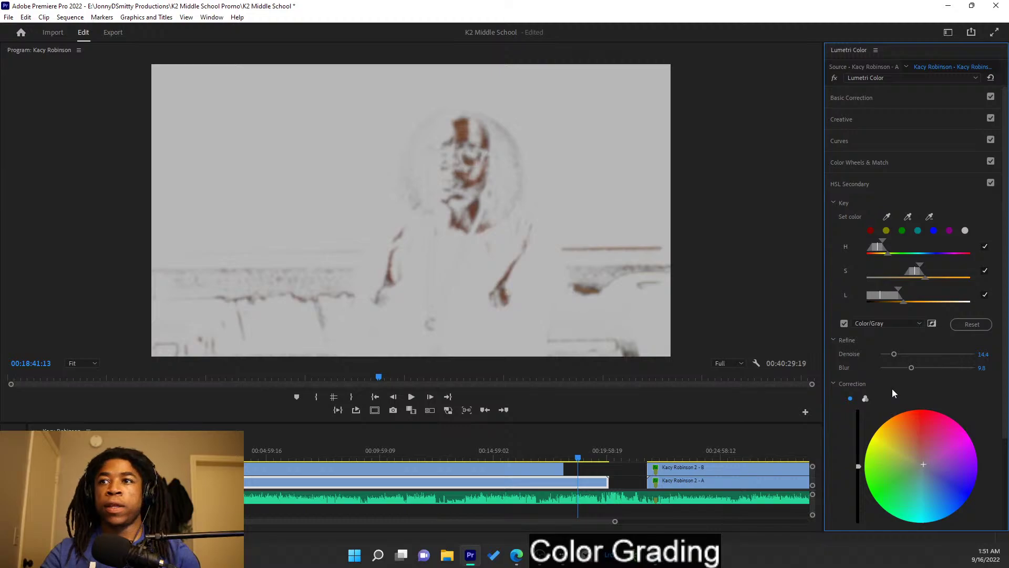
left_click_drag(913, 367, 951, 372)
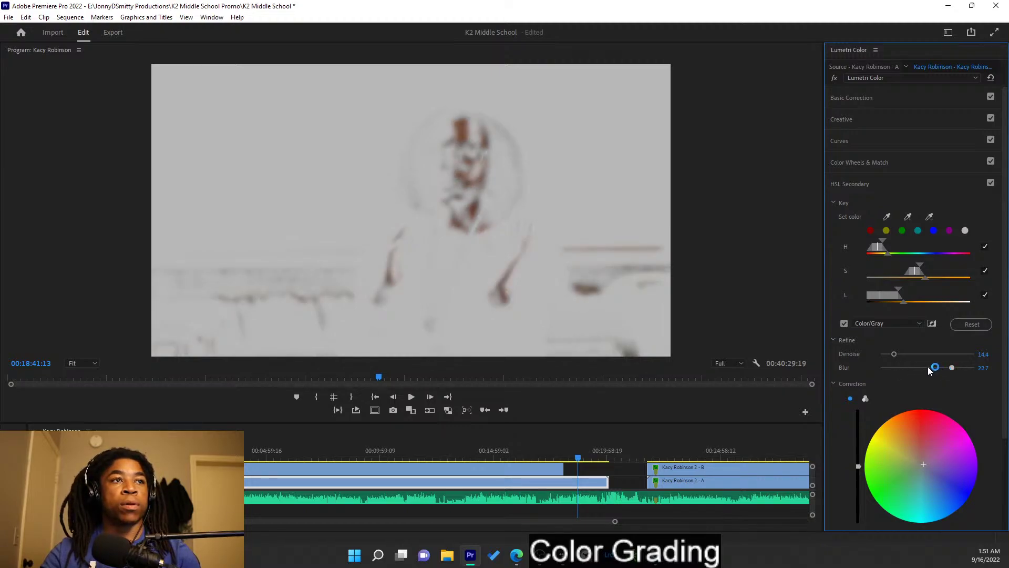
left_click(844, 324)
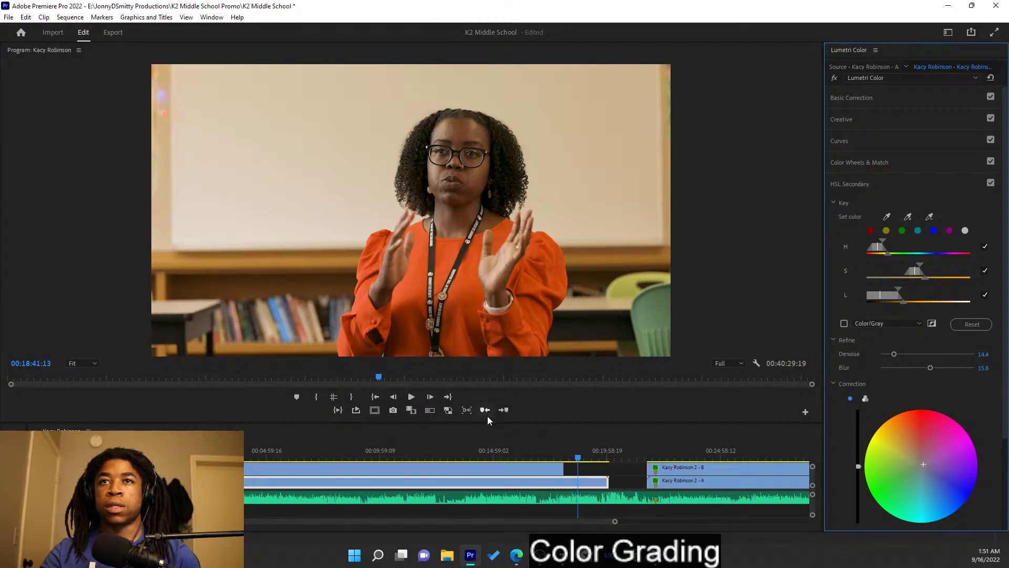
left_click(411, 411)
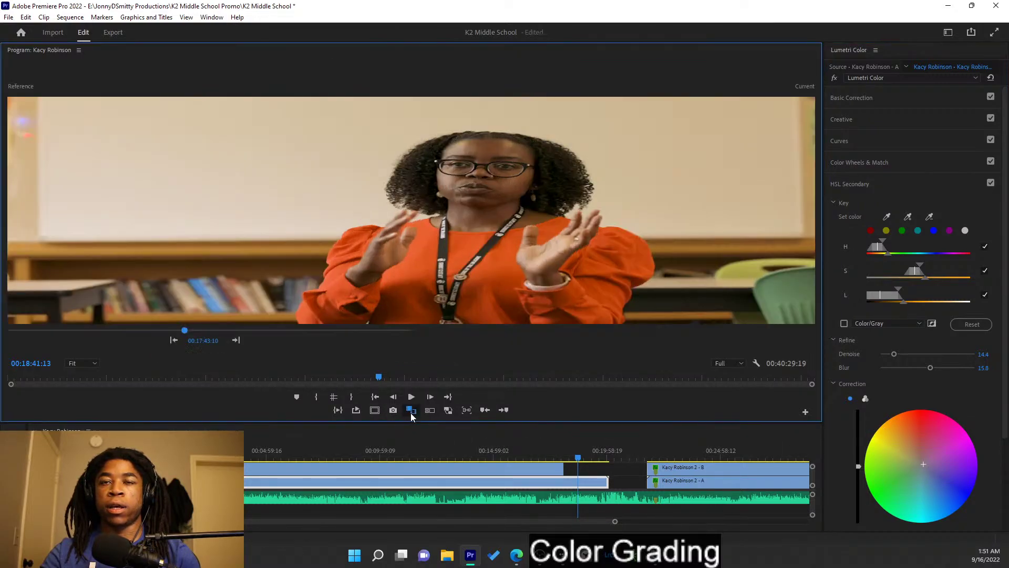
left_click(498, 471)
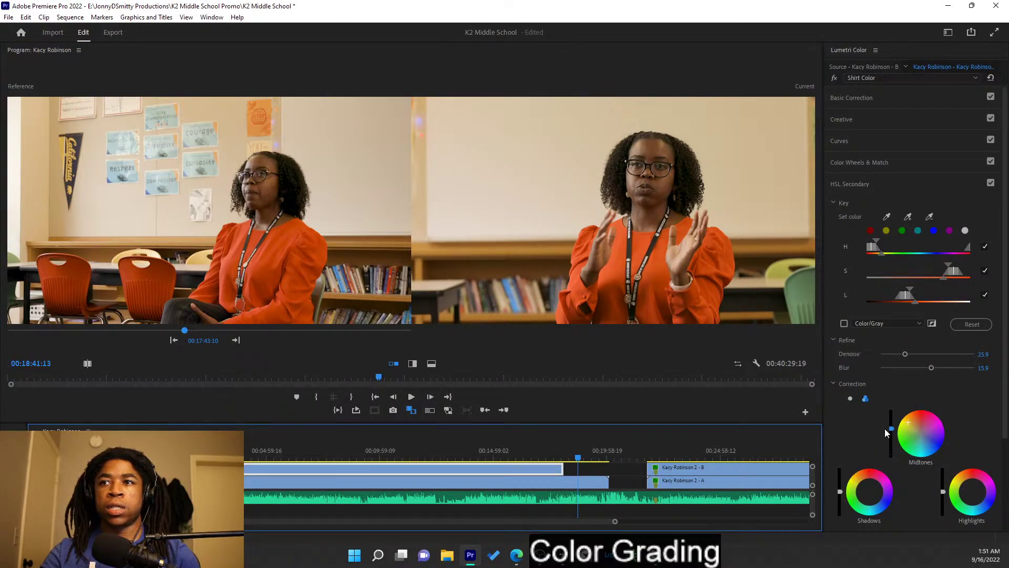
left_click(850, 399)
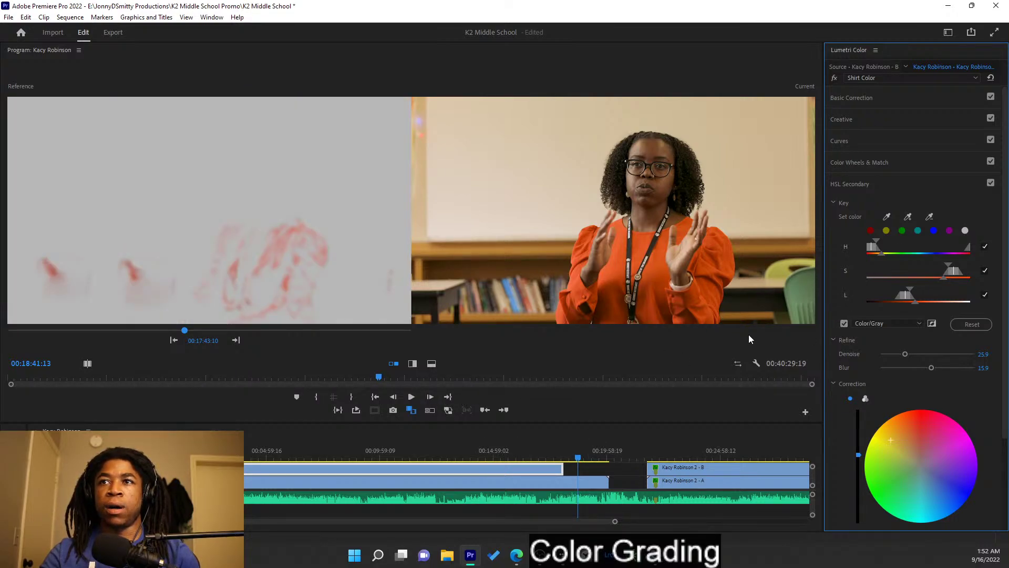
- Turn off the grey matte preview and drag the HSL key's lightness and saturation range handles
left_click(844, 324)
left_click(953, 78)
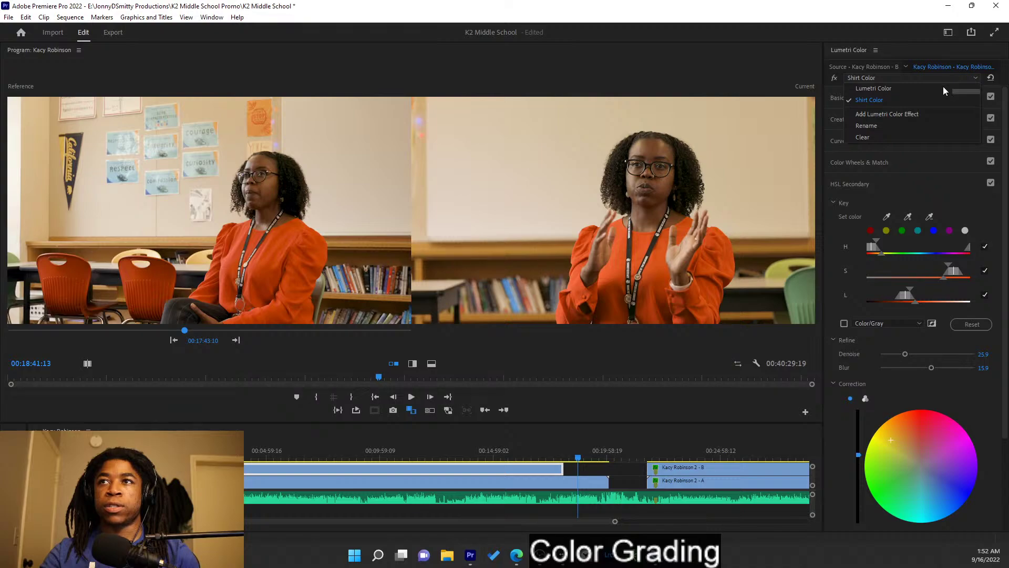
left_click(919, 89)
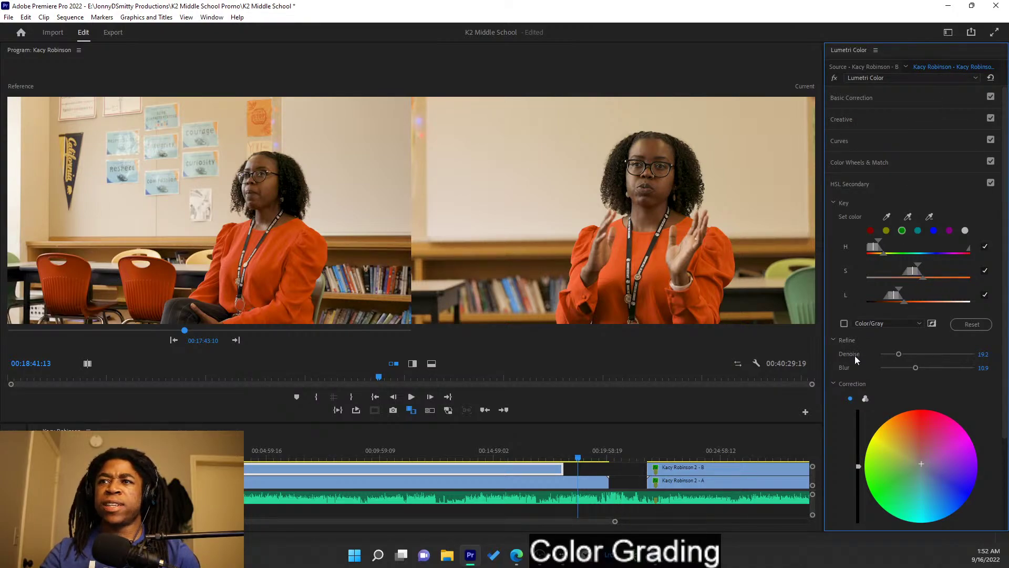
left_click(866, 398)
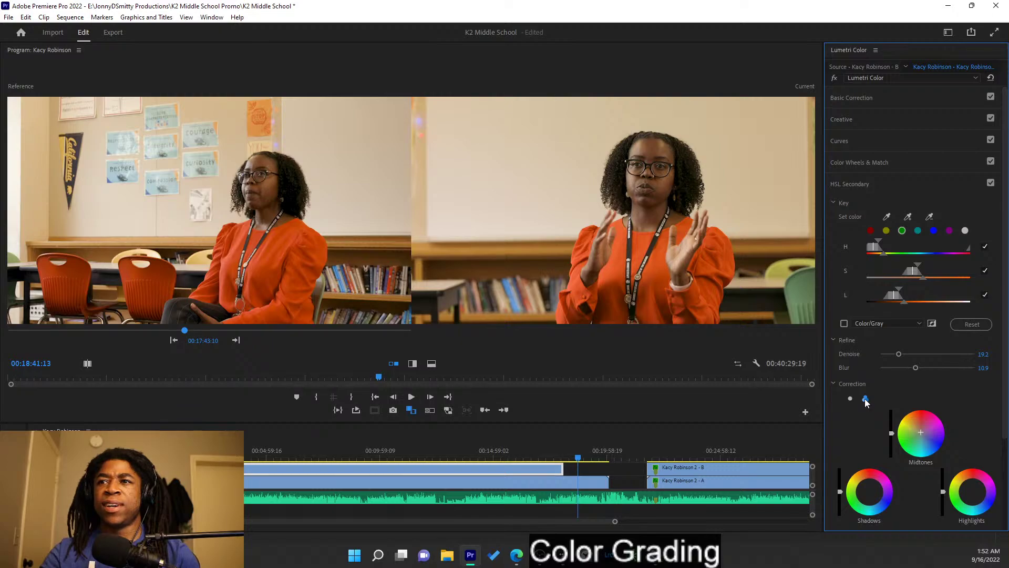
left_click(851, 399)
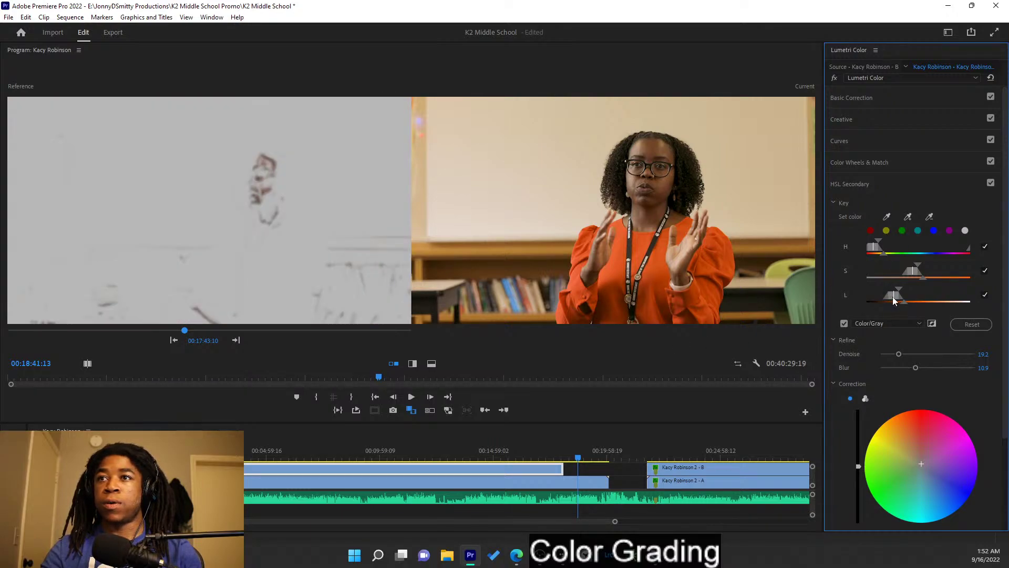
left_click_drag(899, 293, 904, 292)
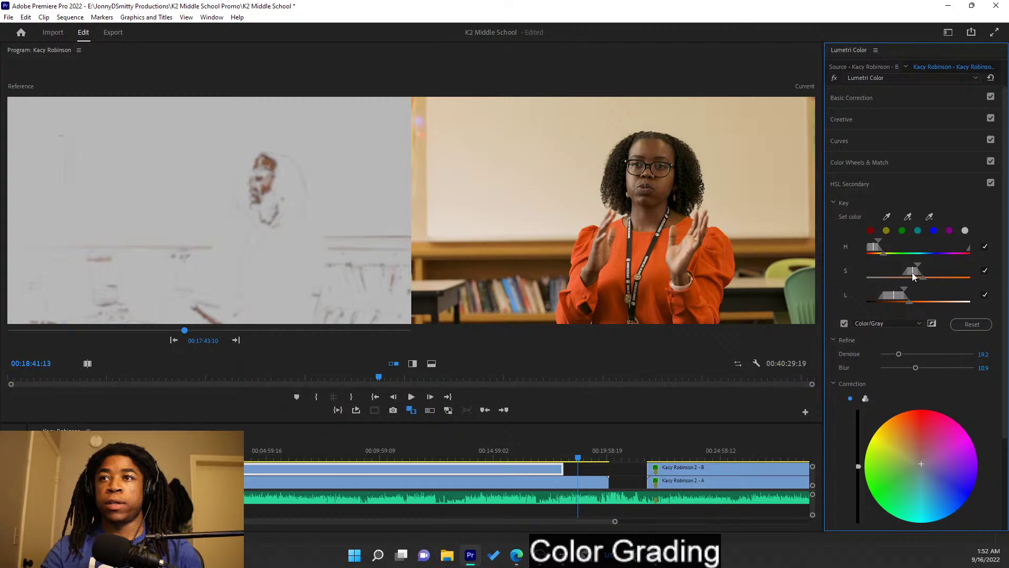
left_click_drag(908, 270, 872, 252)
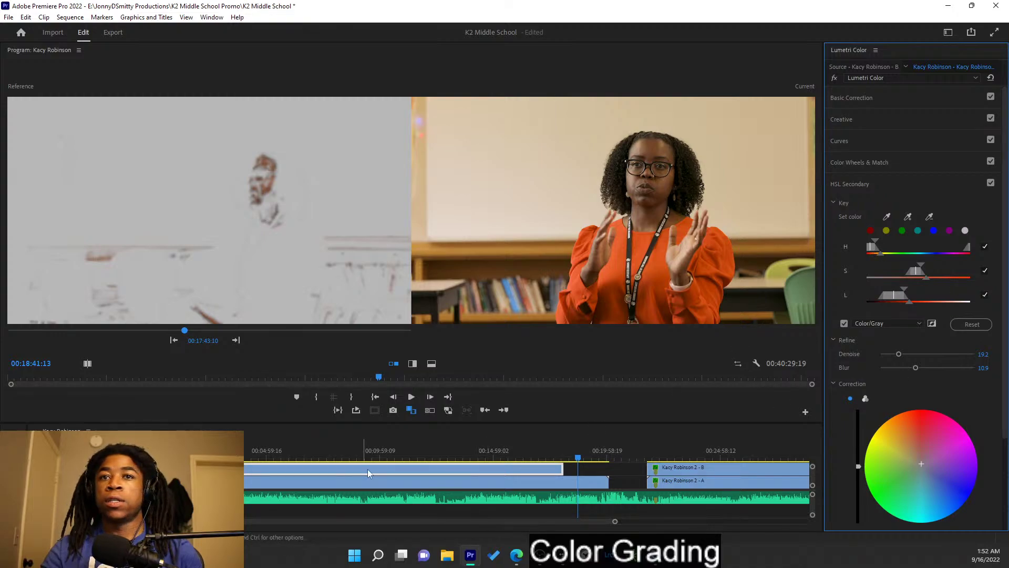
- Nudge the key correction wheel slightly off neutral, then compare reference and current frames at an earlier point
left_click(548, 455)
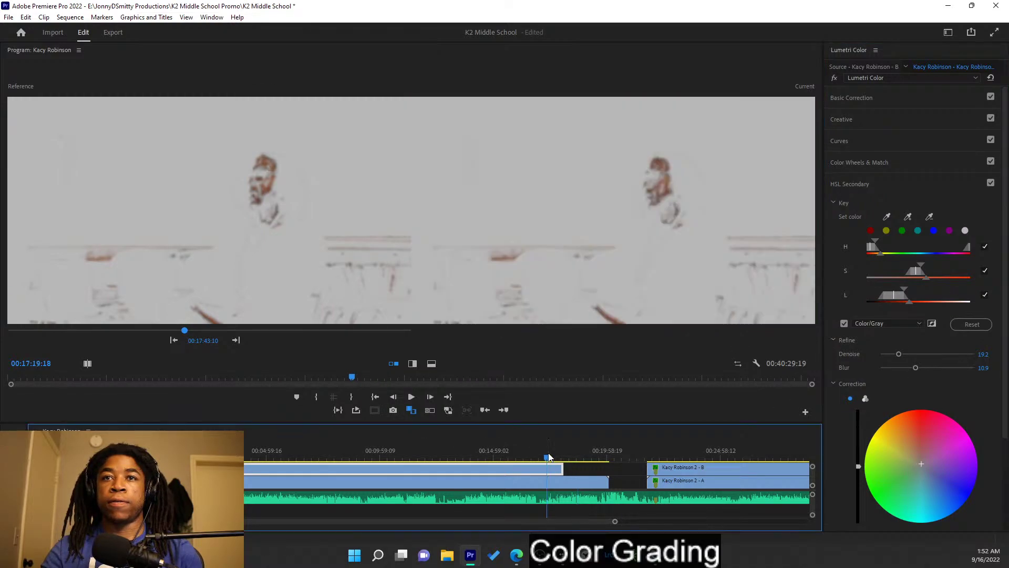
left_click(411, 410)
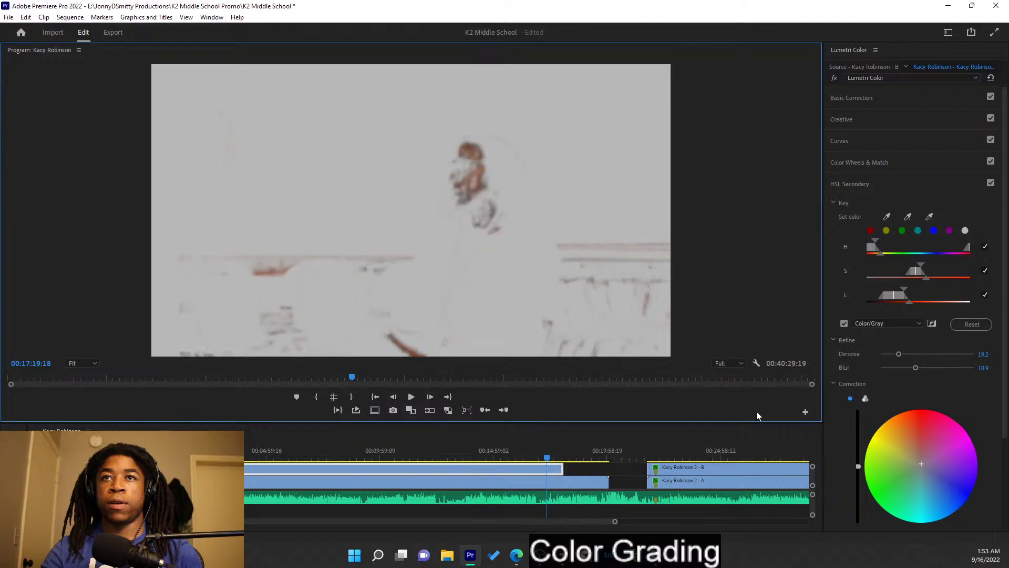
left_click(922, 464)
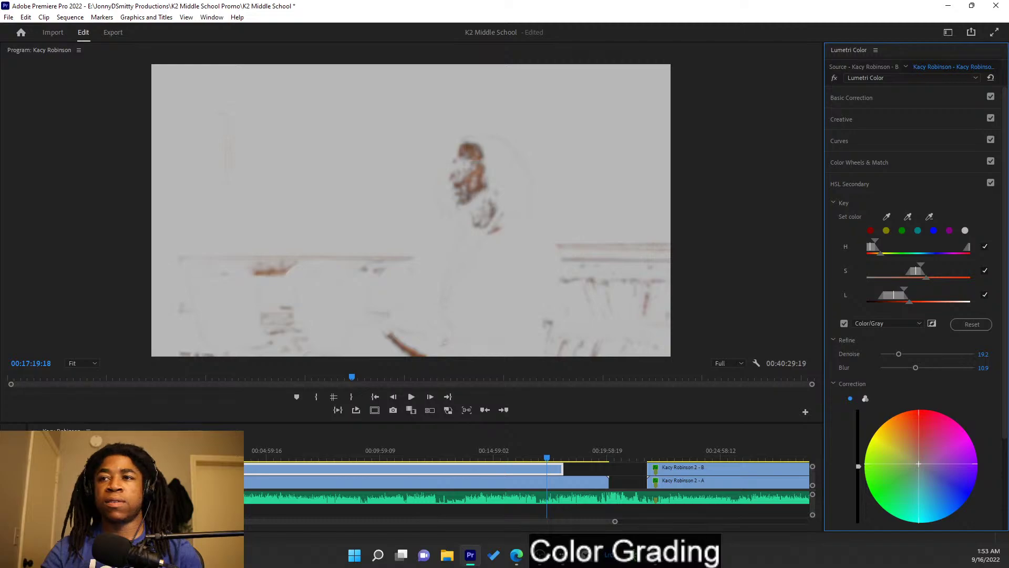
left_click_drag(919, 464, 918, 460)
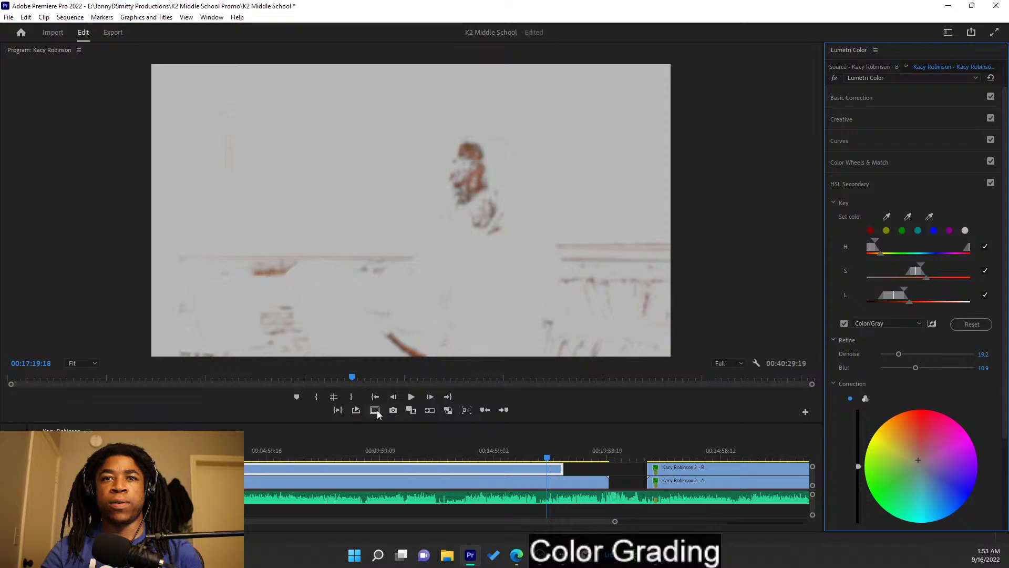
left_click(411, 411)
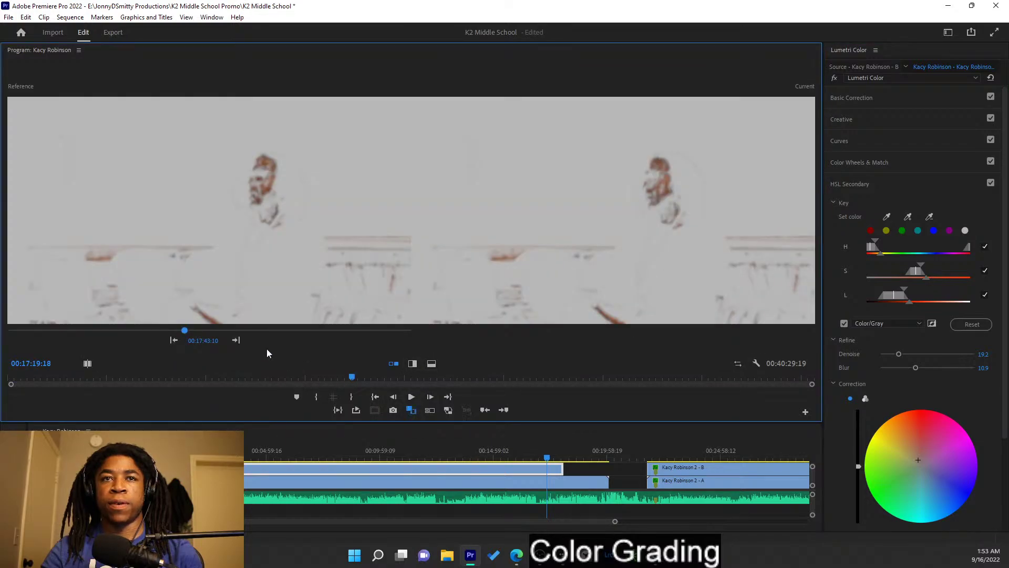
left_click_drag(573, 457, 541, 457)
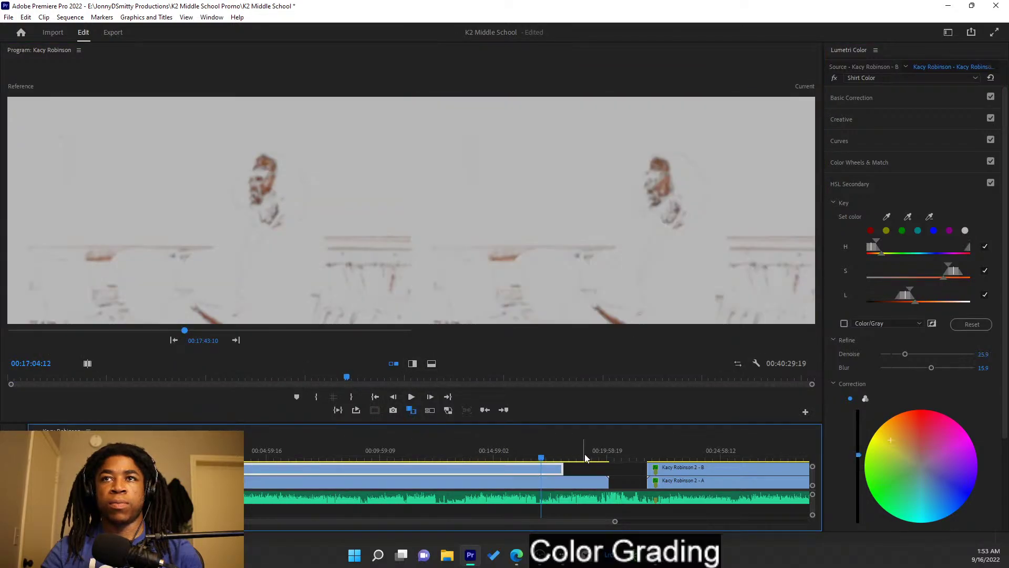
- At 19:05:02, preview the gray key matte, shift the keyed correction slightly, then turn the matte off
left_click(585, 458)
left_click(844, 323)
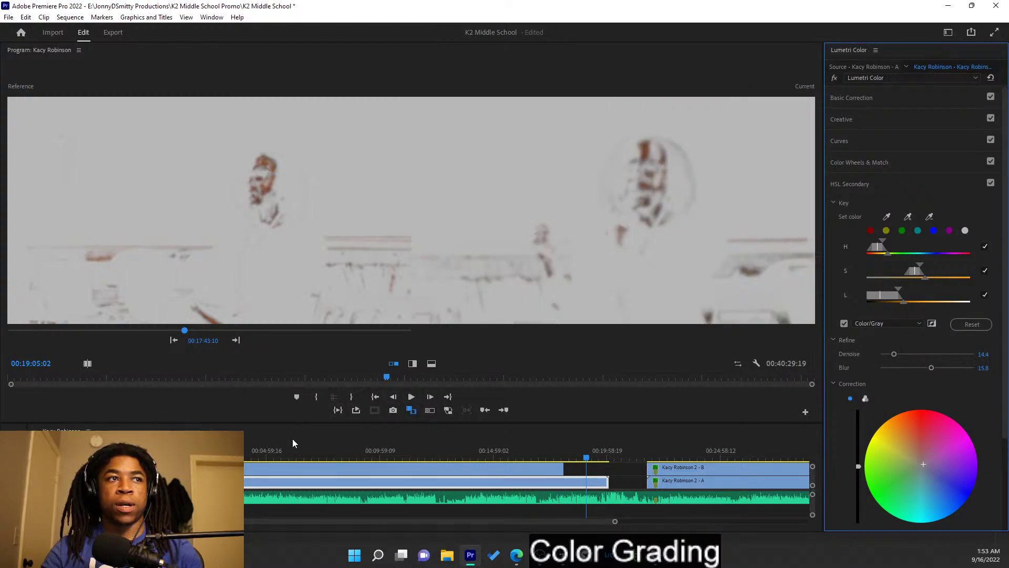
mouse_move(932, 465)
left_mouse_down()
mouse_move(904, 463)
mouse_move(918, 460)
left_mouse_up()
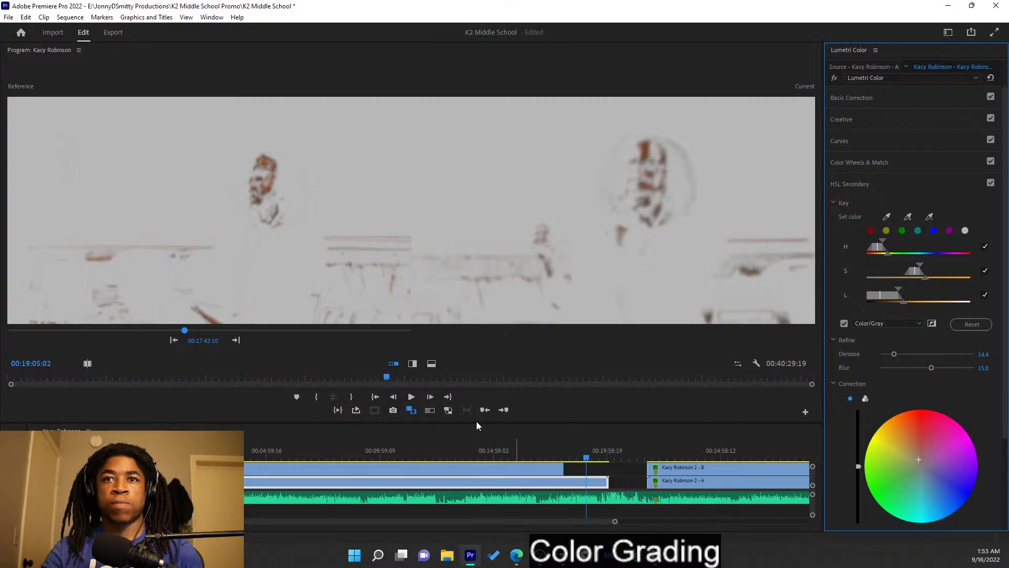
left_click(850, 322)
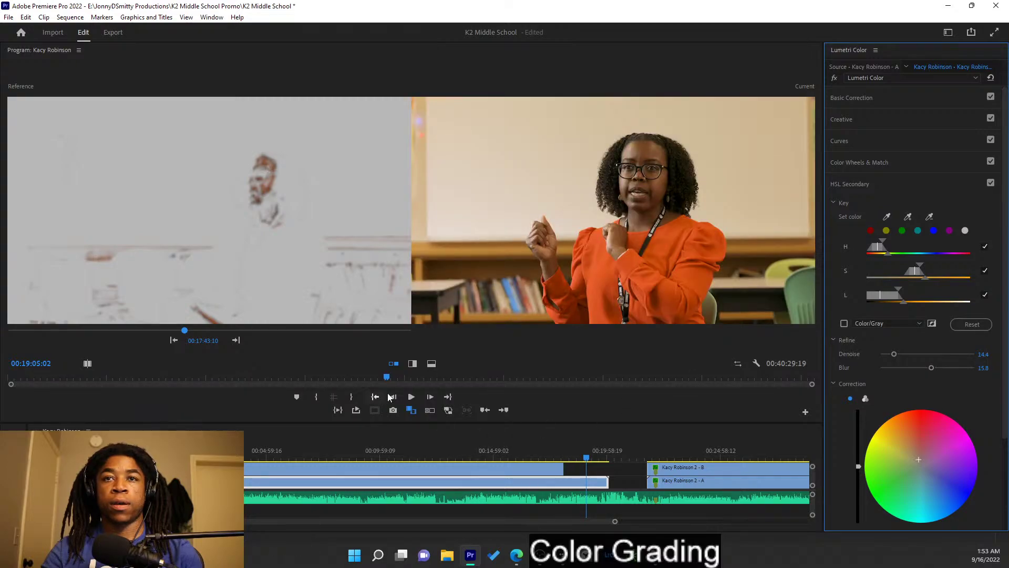
- Compare the A and B camera clips' grades and return to the B clip's main Lumetri Color
left_click(557, 469)
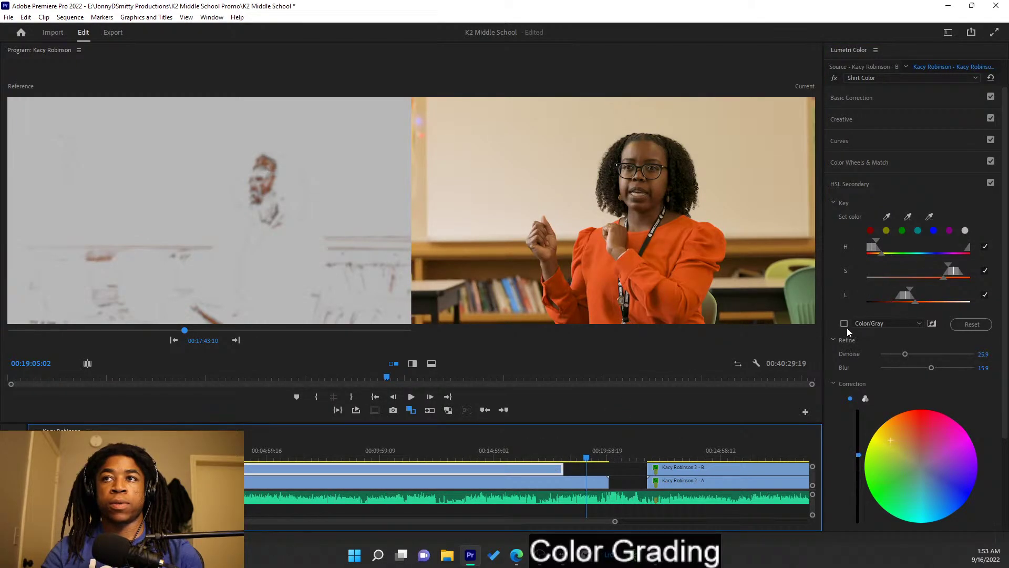
left_click(476, 483)
left_click(477, 470)
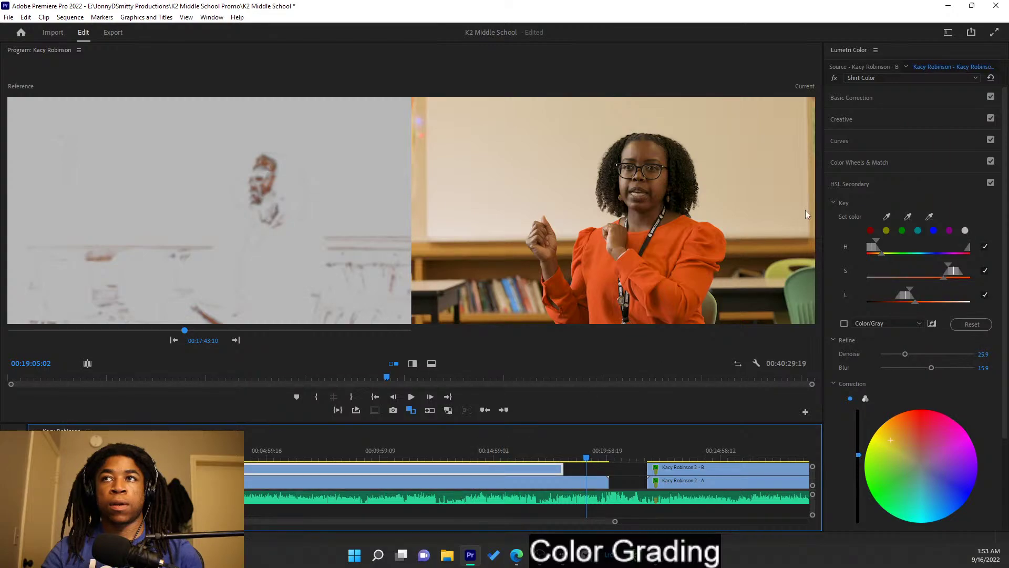
left_click(895, 77)
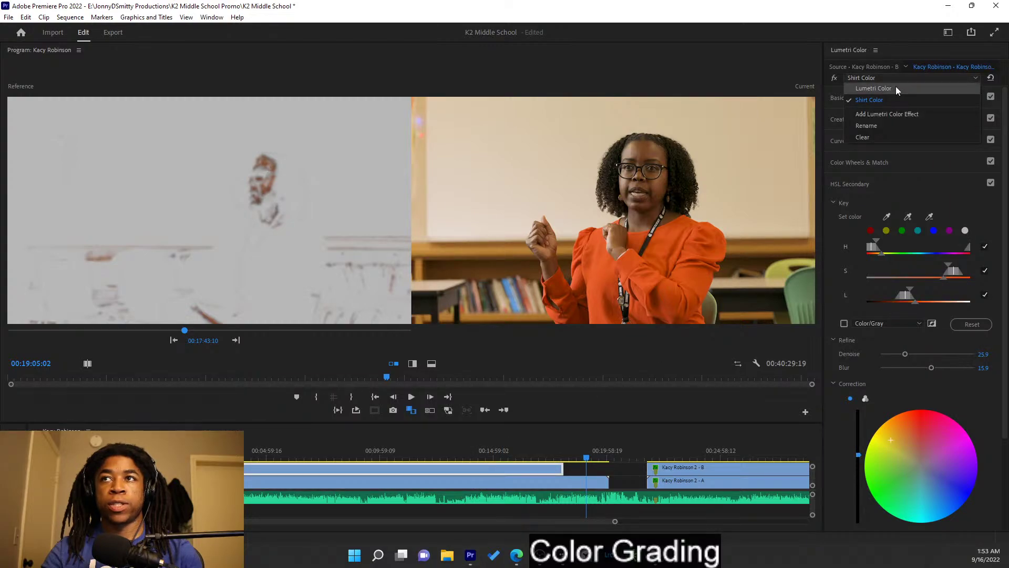
left_click(897, 87)
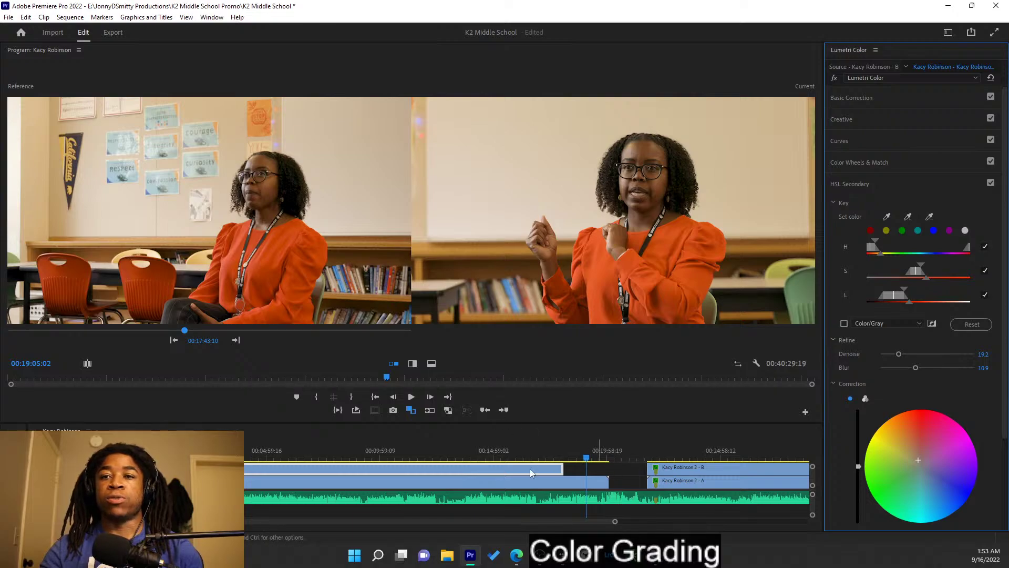
mouse_move(556, 466)
left_mouse_down()
mouse_move(615, 477)
mouse_move(559, 484)
left_mouse_up()
right_click(560, 484)
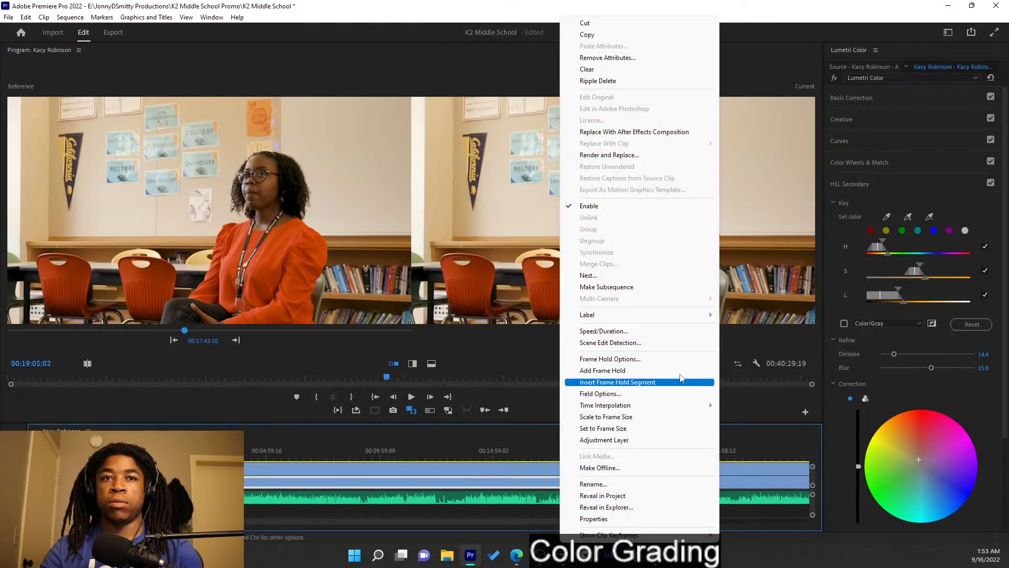
left_click(599, 36)
left_click(710, 479)
right_click(711, 483)
left_click(763, 58)
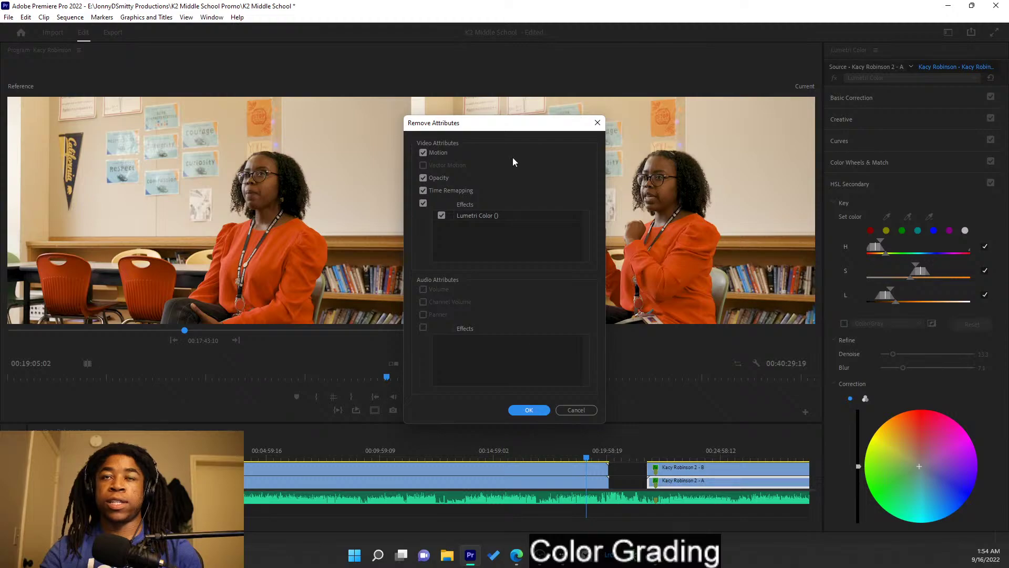
left_click(424, 152)
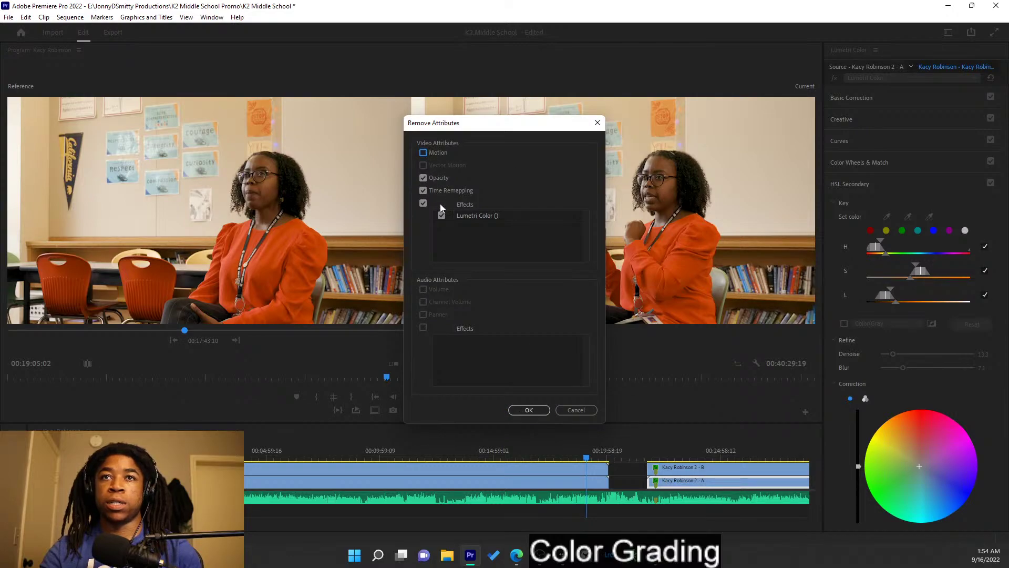
left_click(529, 410)
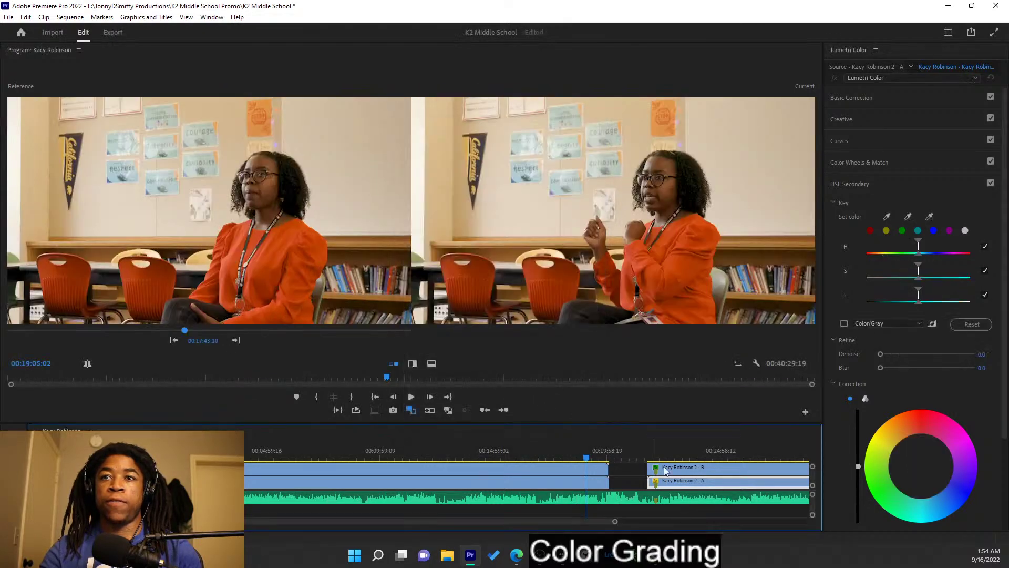
right_click(695, 487)
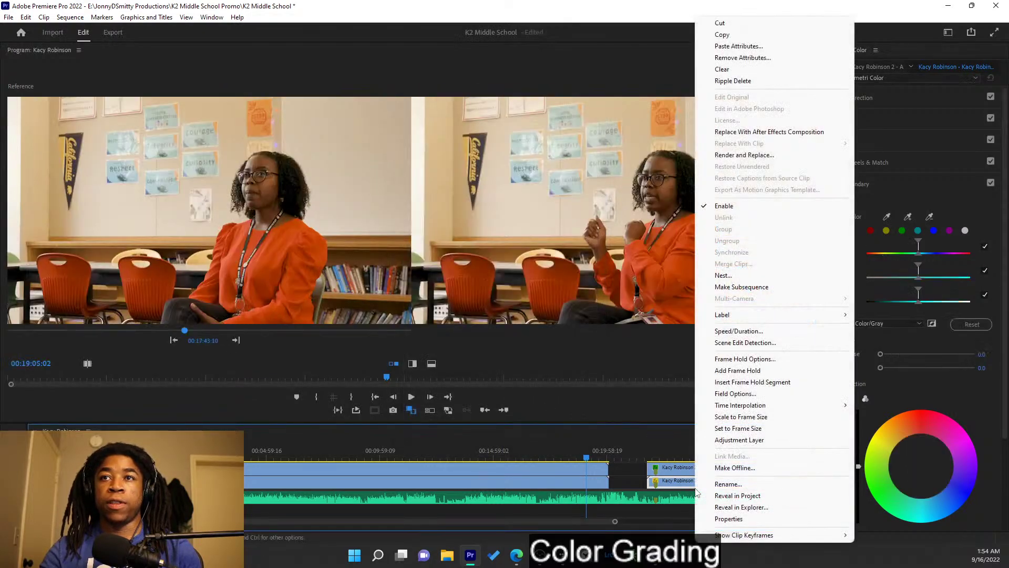
left_click(757, 47)
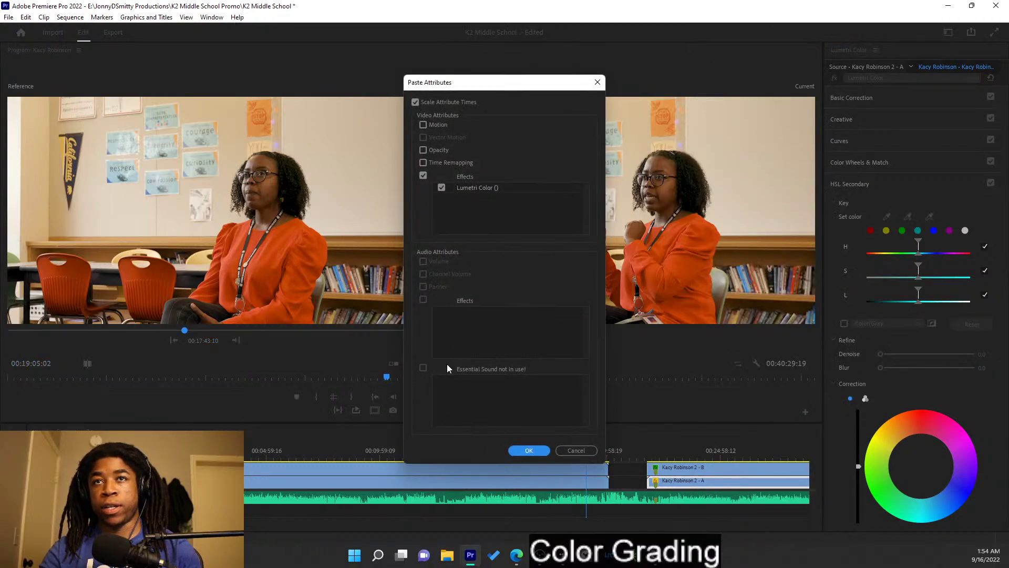
left_click(529, 451)
left_click(559, 471)
right_click(558, 471)
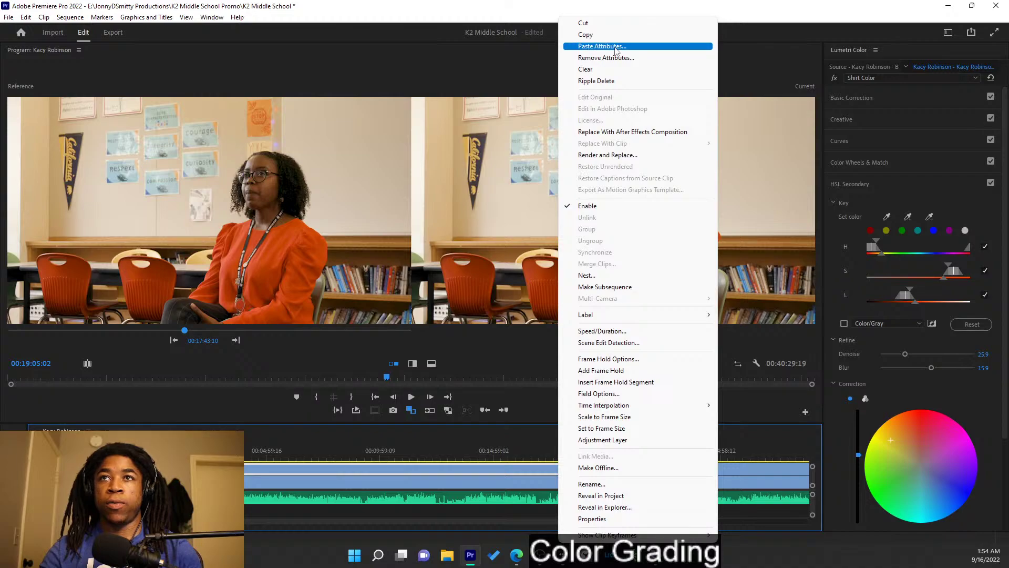
left_click(616, 37)
left_click(702, 469)
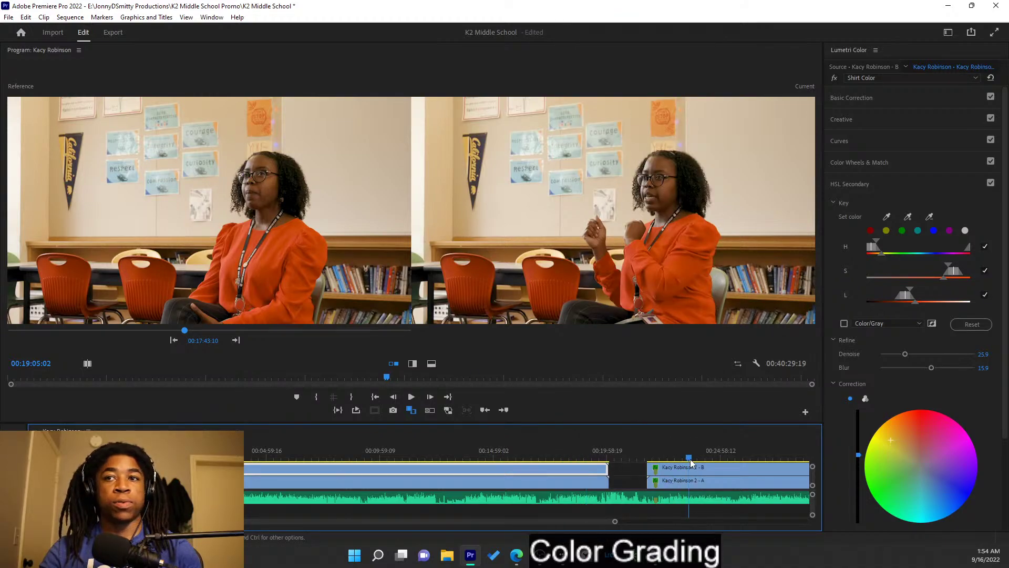
right_click(702, 469)
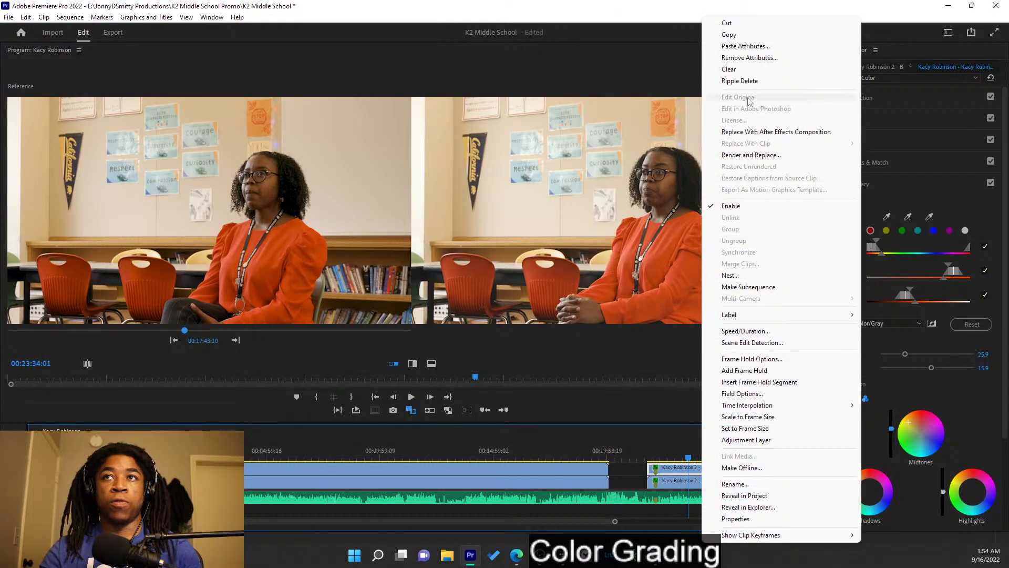
left_click(753, 59)
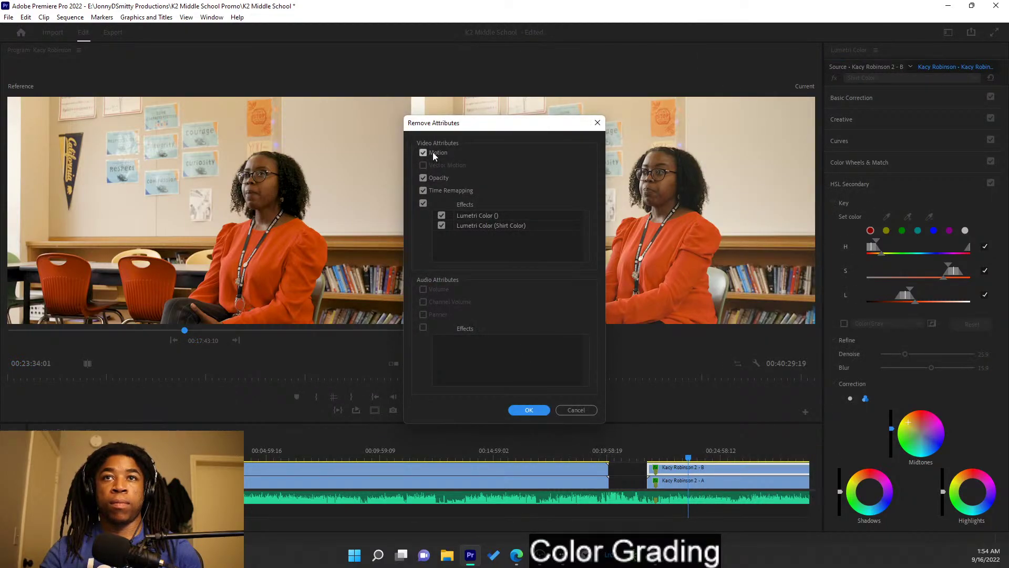
left_click(529, 410)
right_click(708, 469)
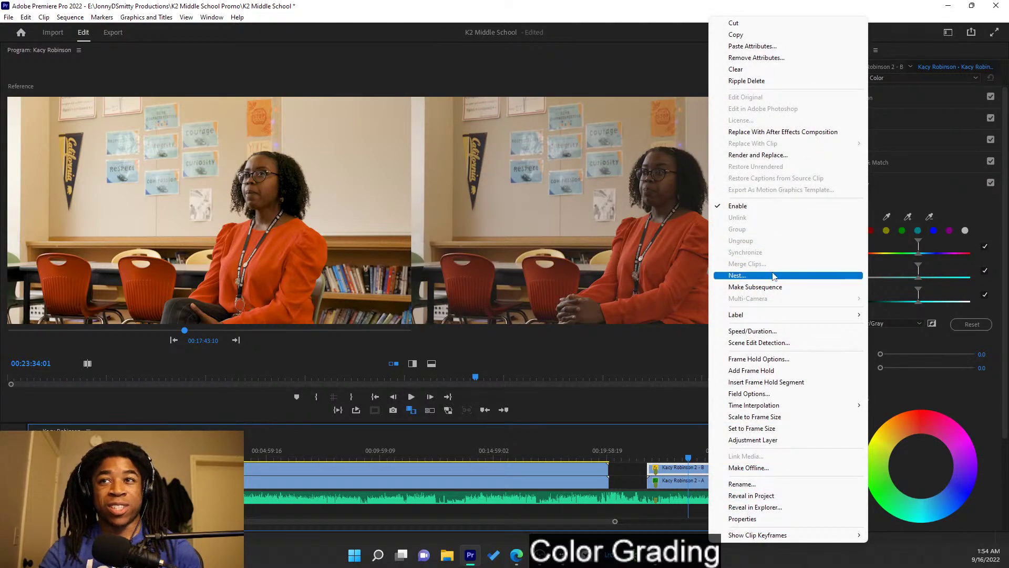
left_click(753, 46)
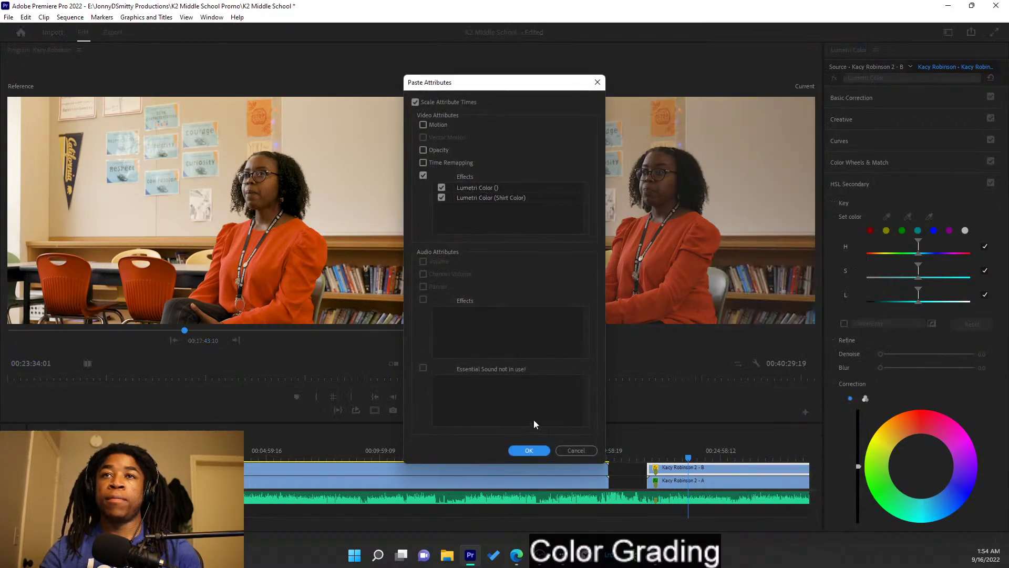
left_click(527, 451)
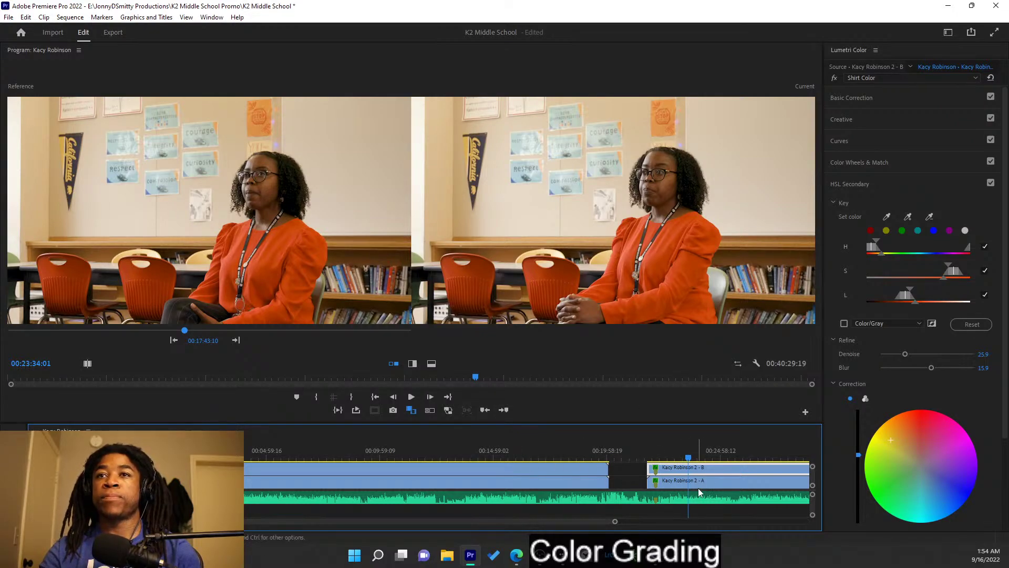
left_click_drag(694, 459, 642, 446)
left_click_drag(581, 441, 588, 441)
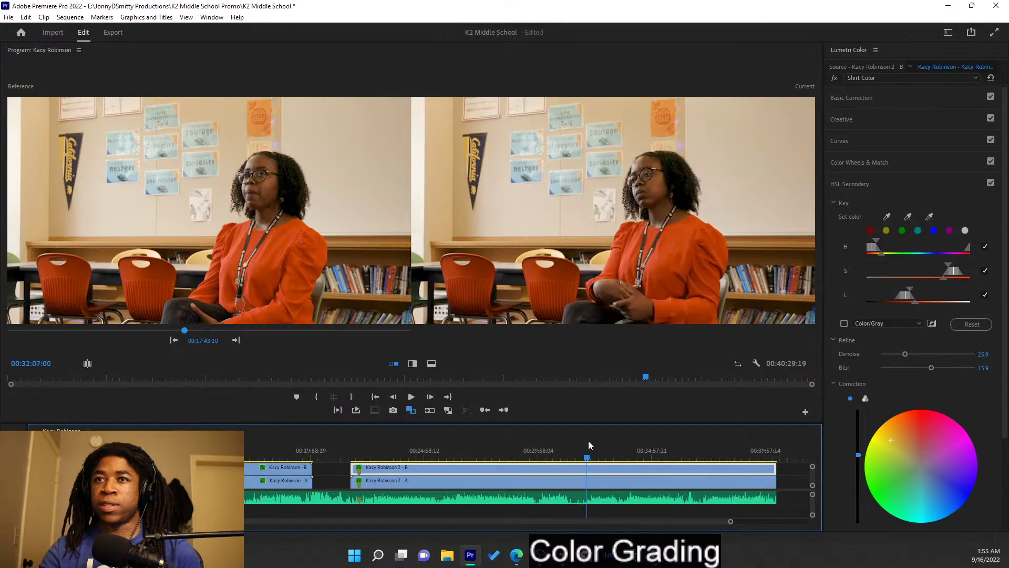
key("c")
left_click(588, 468)
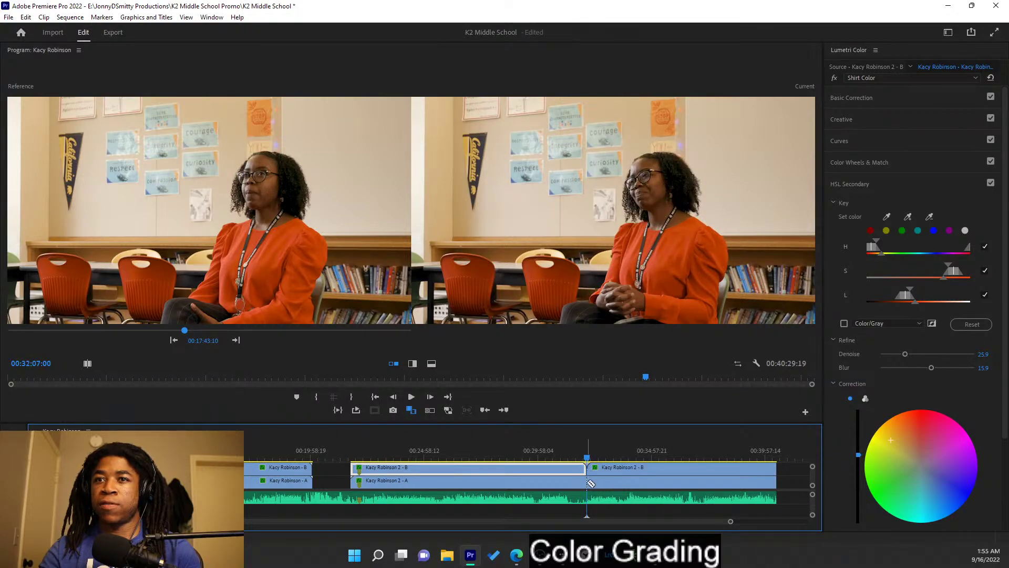
left_click_drag(417, 439, 517, 453)
mouse_move(447, 456)
left_mouse_down()
mouse_move(390, 441)
mouse_move(456, 453)
left_mouse_up()
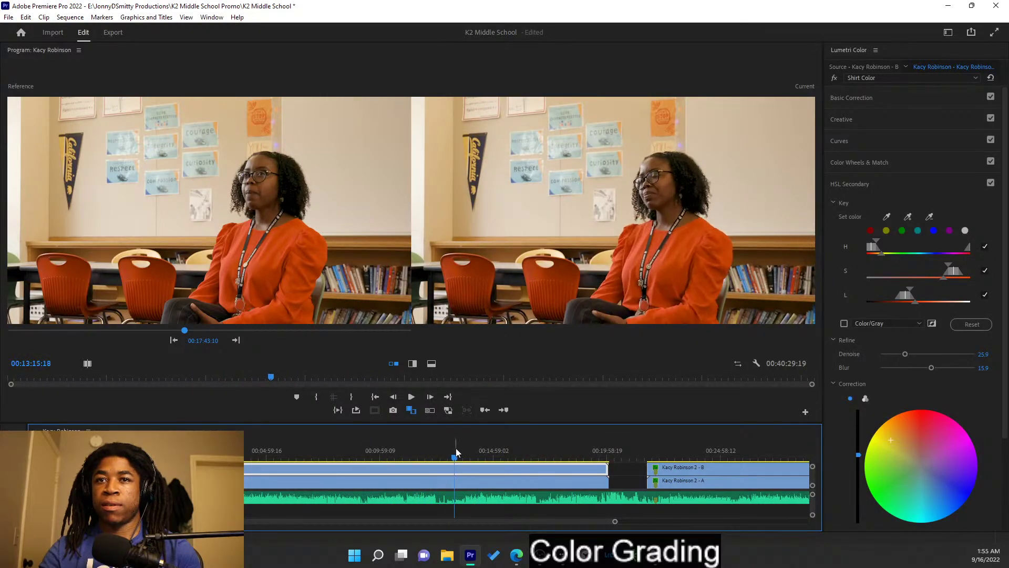
left_click(456, 467)
left_click(456, 482)
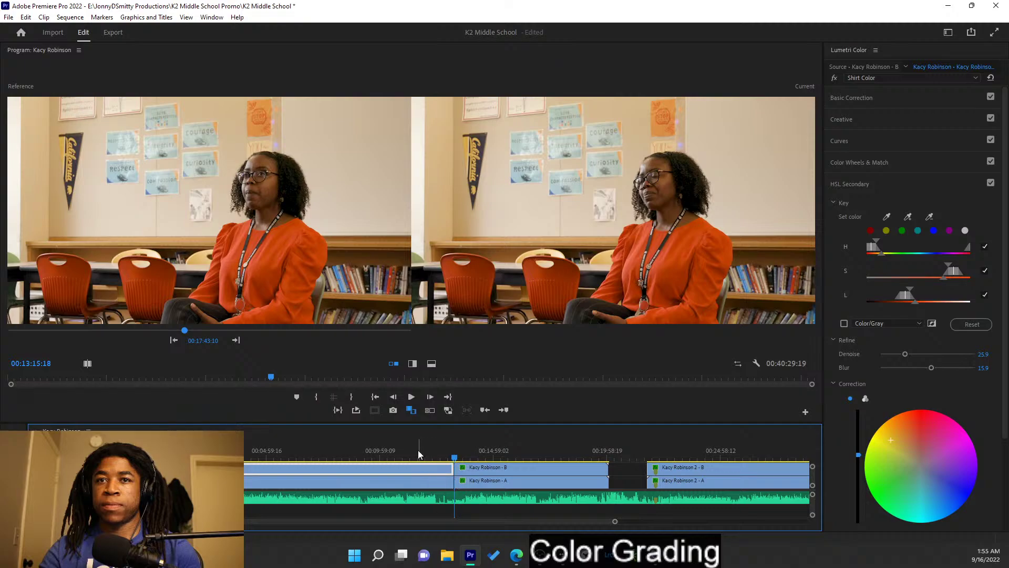
left_click(278, 453)
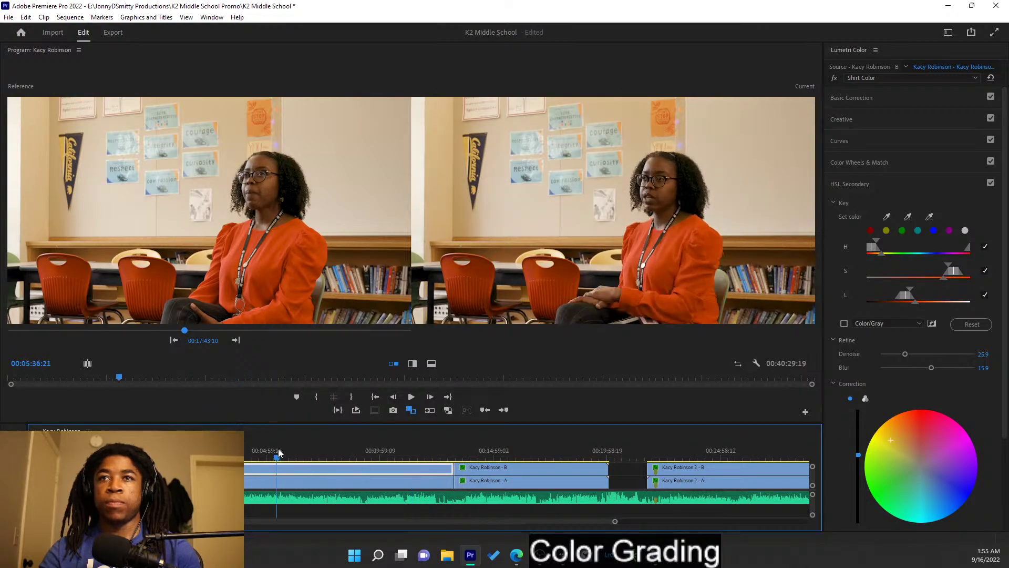
left_click(212, 452)
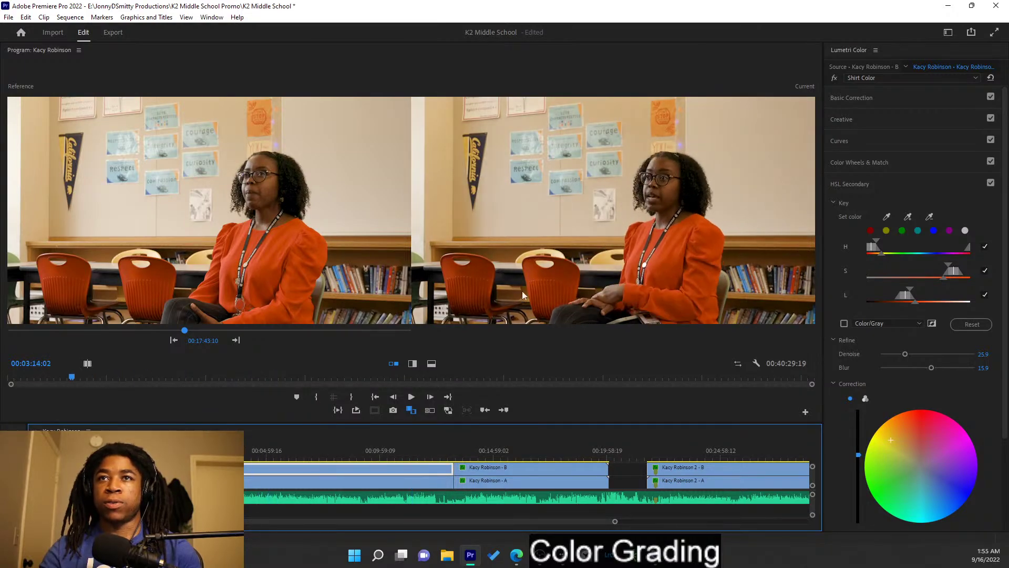
- Try exposure 1.6 on the B clip's Lumetri Color grade, review it, then undo back to 1.0
left_click(876, 99)
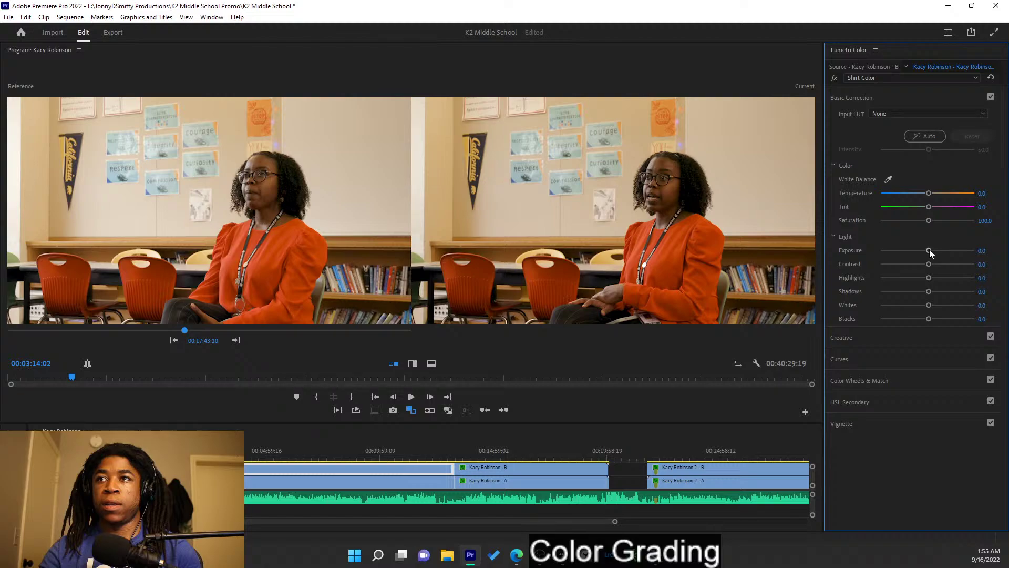
left_click(917, 79)
left_click(913, 92)
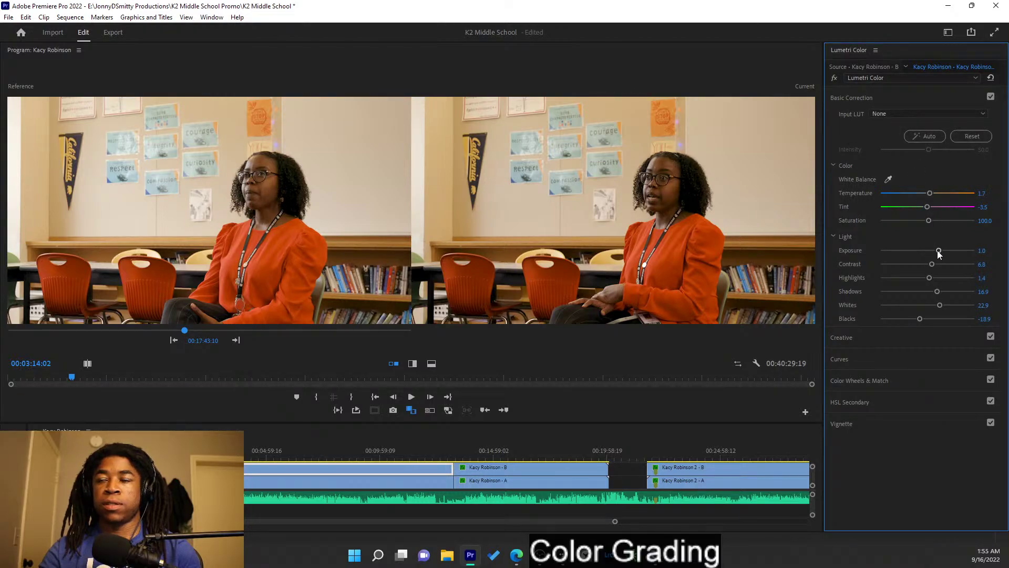
left_click_drag(939, 250, 941, 251)
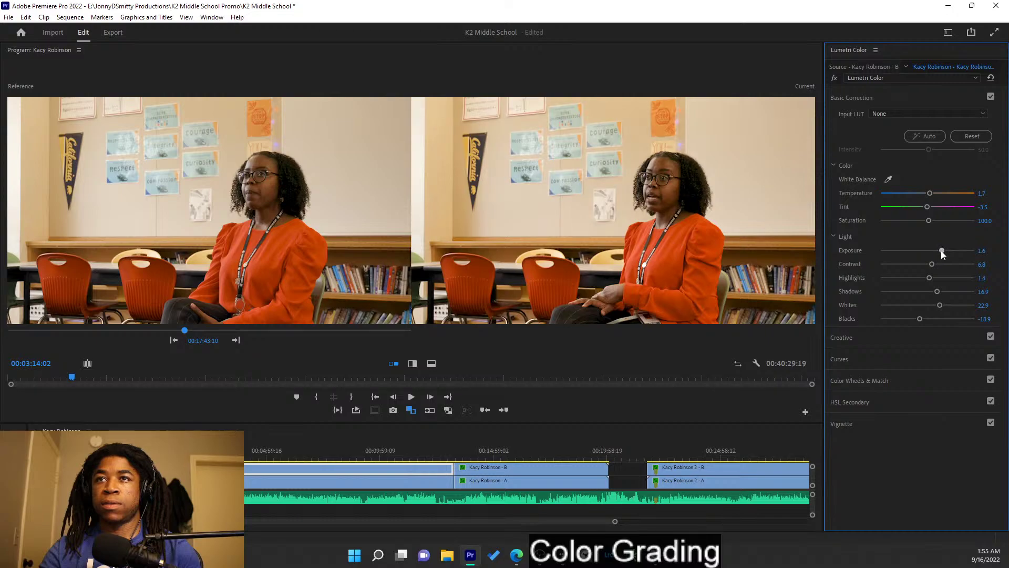
left_click_drag(387, 447, 263, 449)
key("ctrl+z")
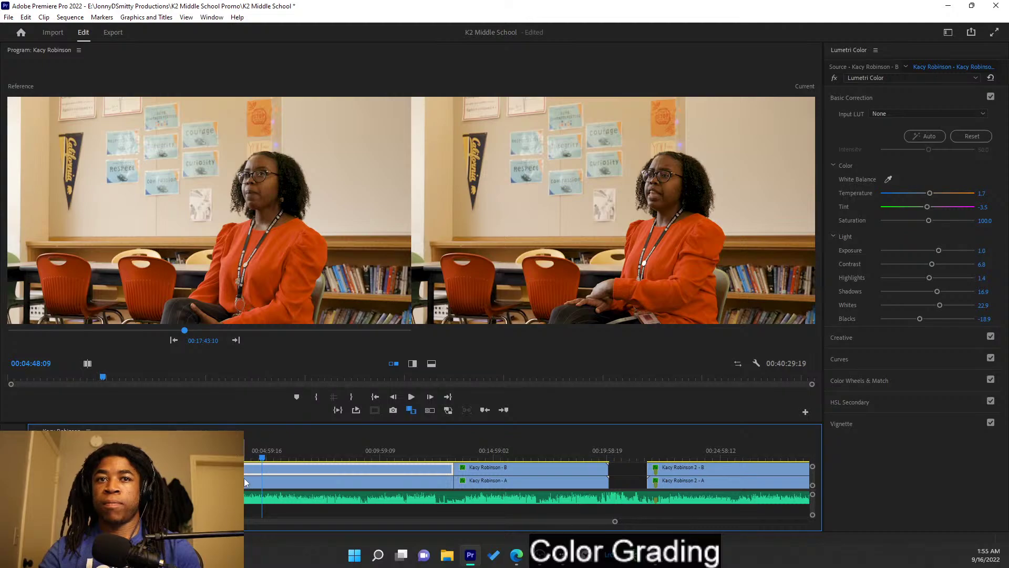
- Undo the stray razor cuts made on the B and A clips around 06:00
left_click(308, 458)
left_click_drag(310, 460, 290, 458)
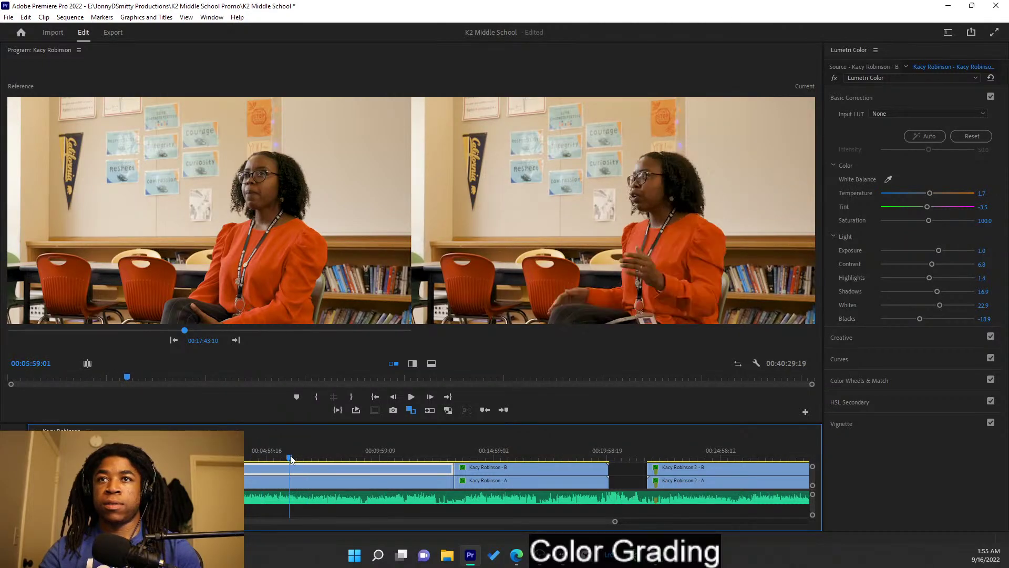
left_click(293, 470)
left_click(290, 480)
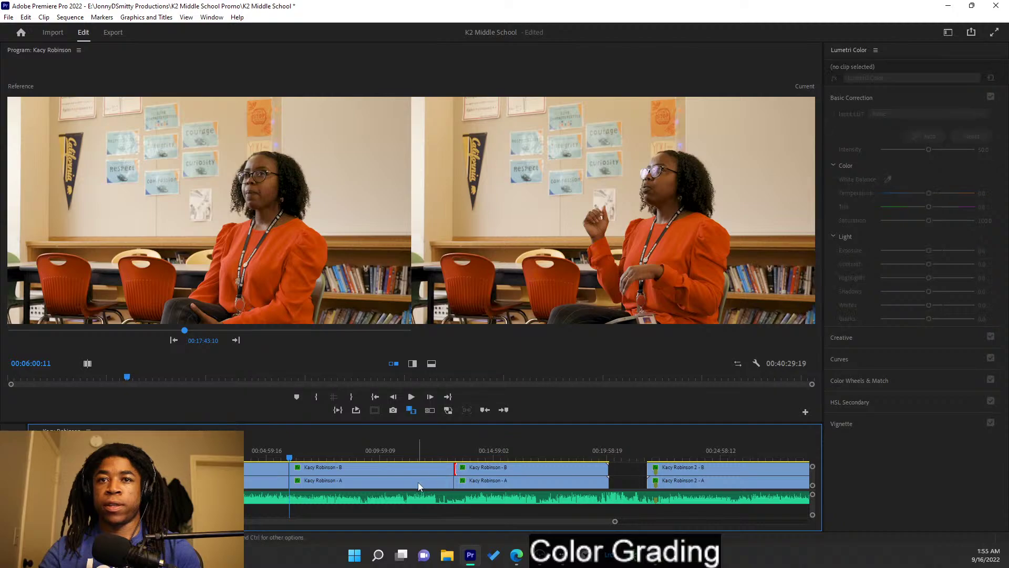
key("ctrl+z")
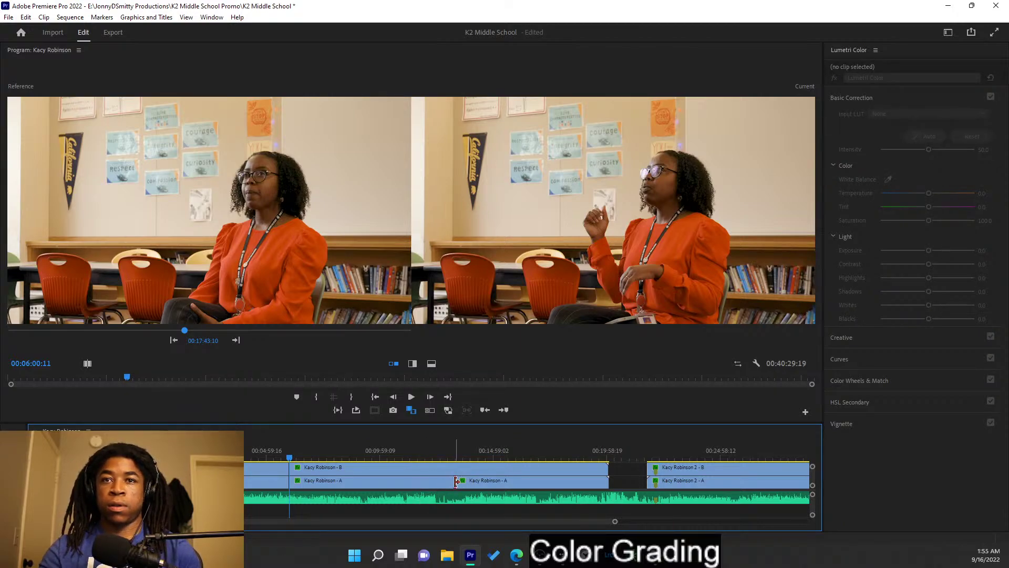
key("ctrl+z")
left_click(268, 452)
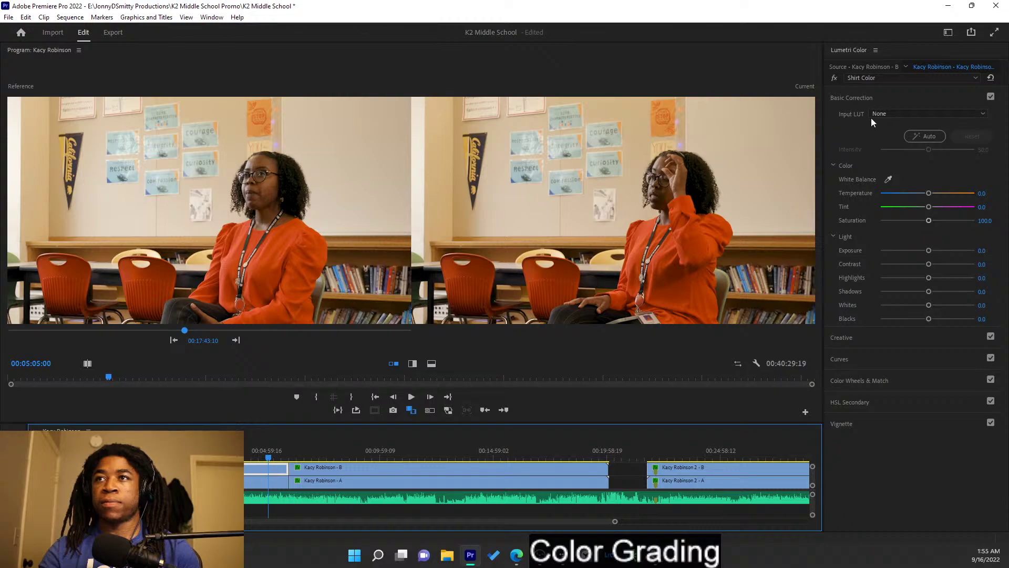
left_click(890, 83)
left_click(889, 90)
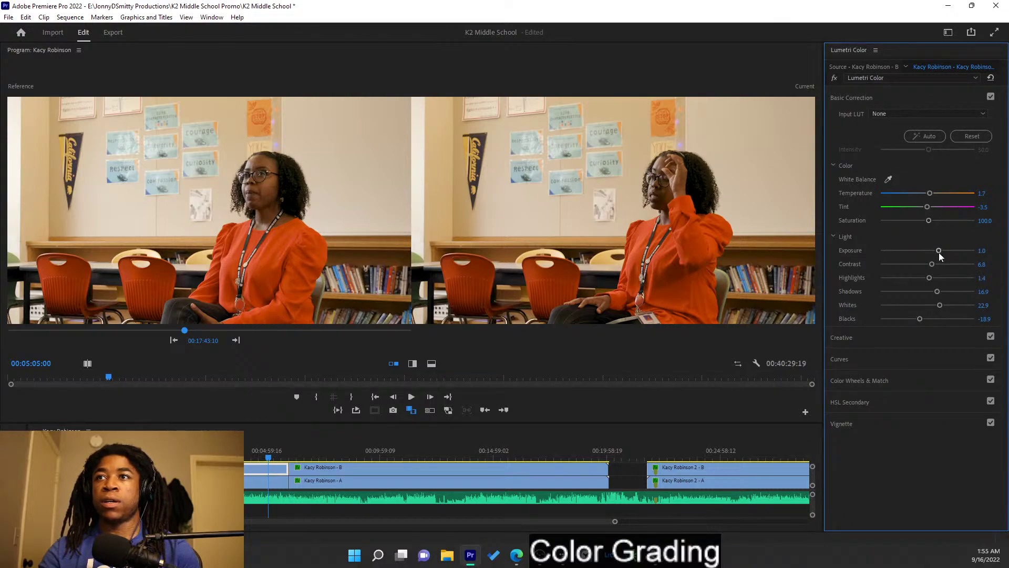
left_click_drag(939, 251, 940, 251)
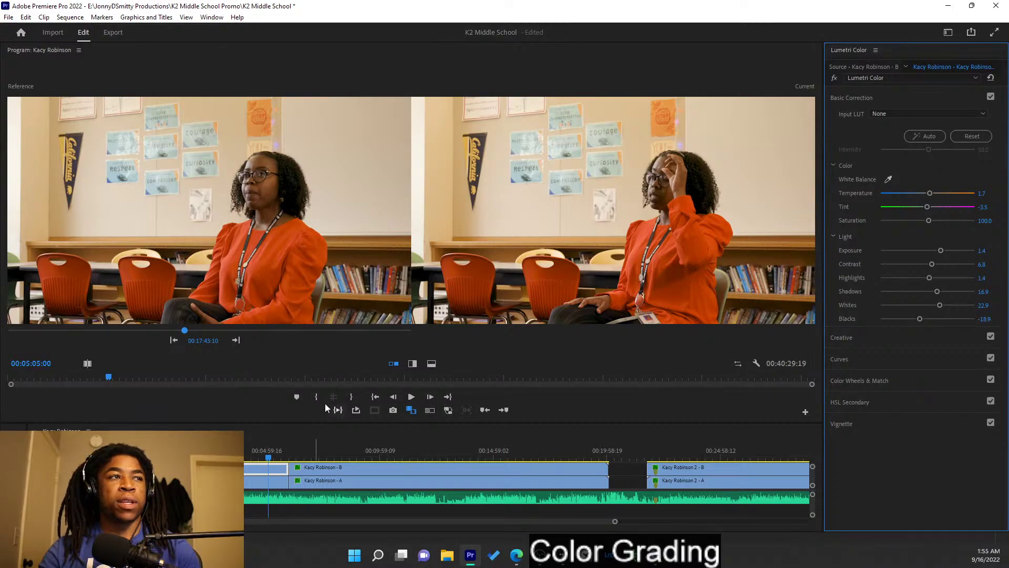
left_click(264, 481)
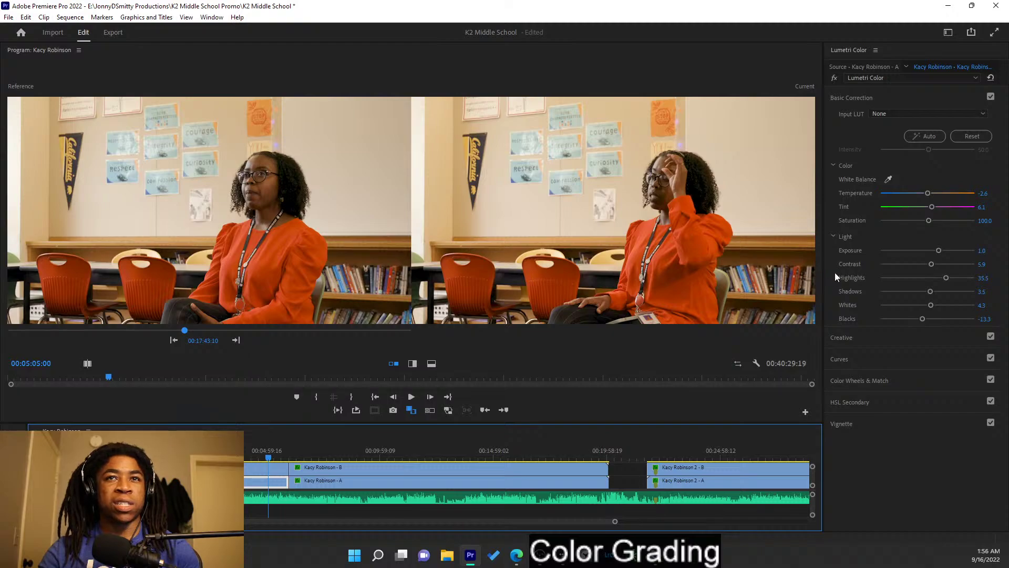
left_click_drag(938, 248, 938, 248)
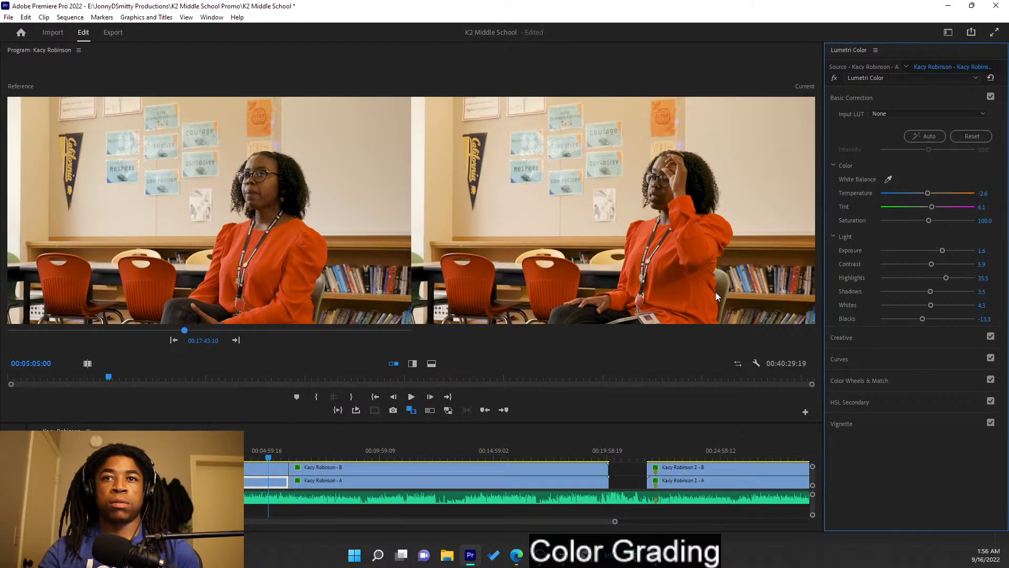
left_click(247, 481)
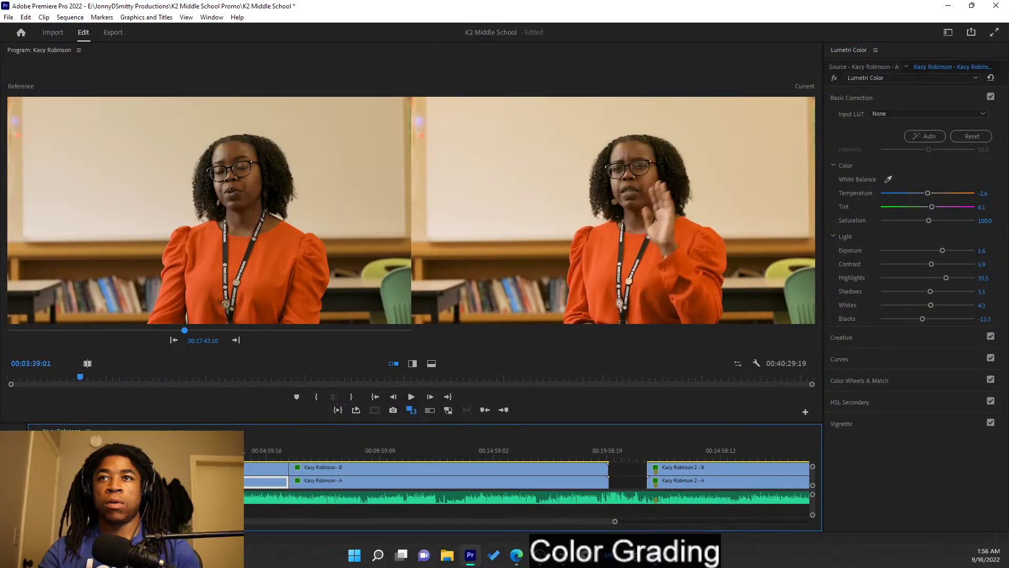
left_click_drag(277, 456, 567, 425)
left_click(251, 456)
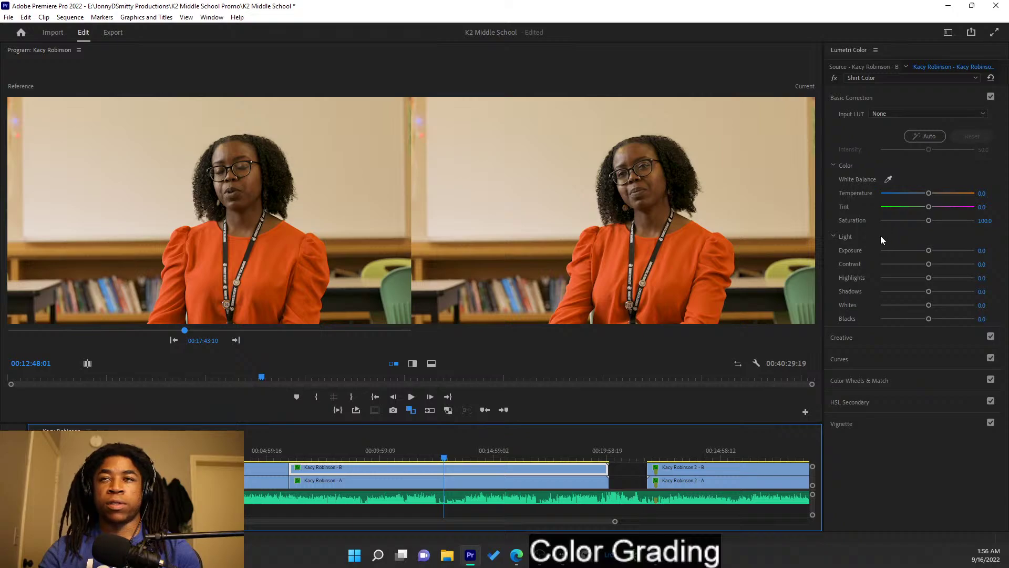
left_click(910, 78)
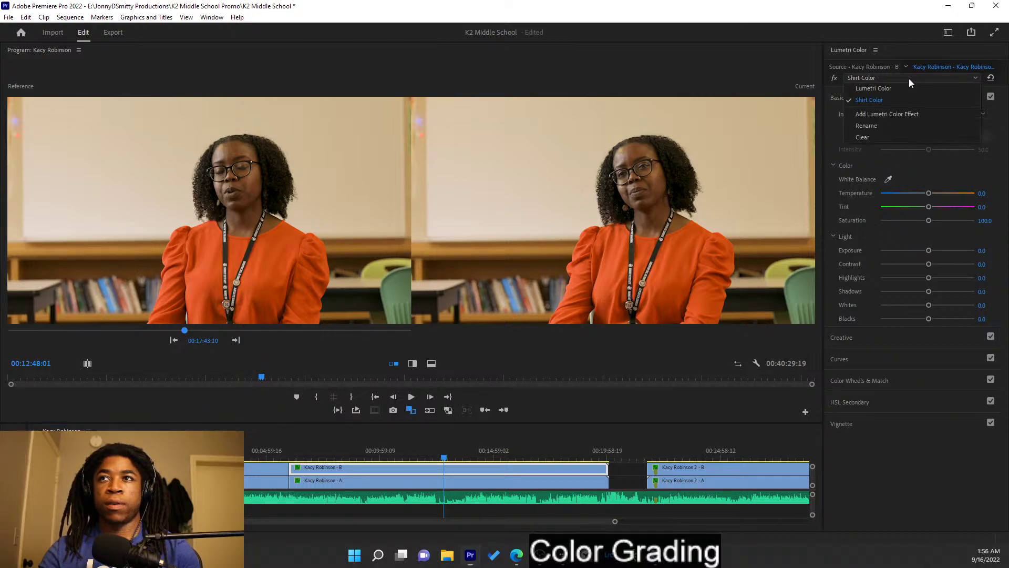
left_click(904, 92)
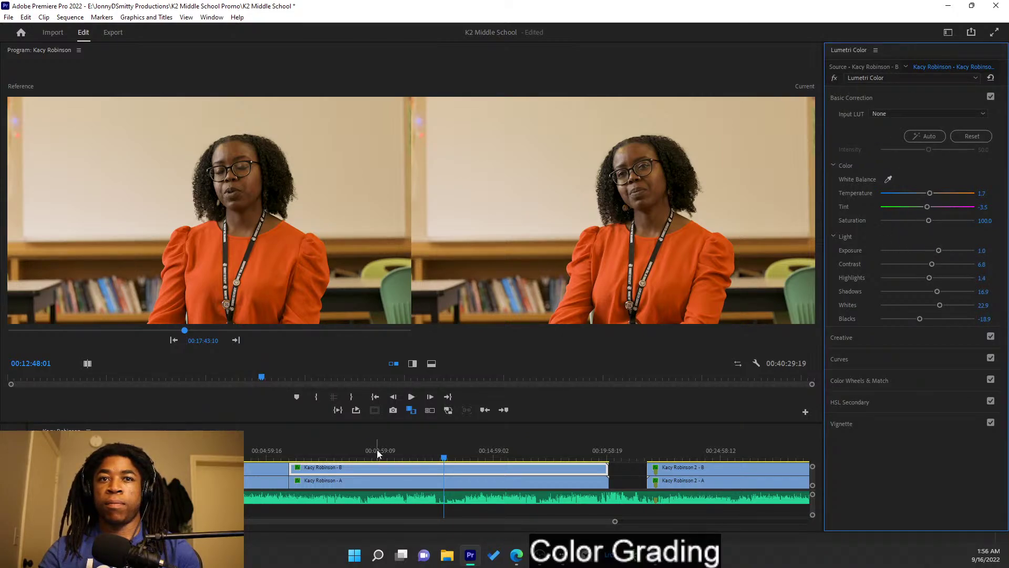
left_click(444, 481)
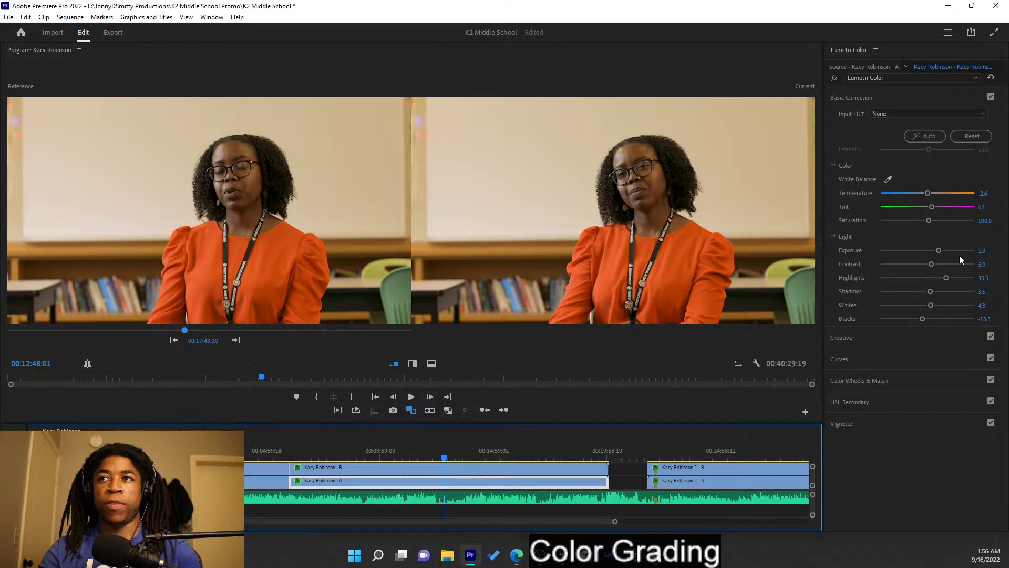
left_click_drag(942, 252, 940, 254)
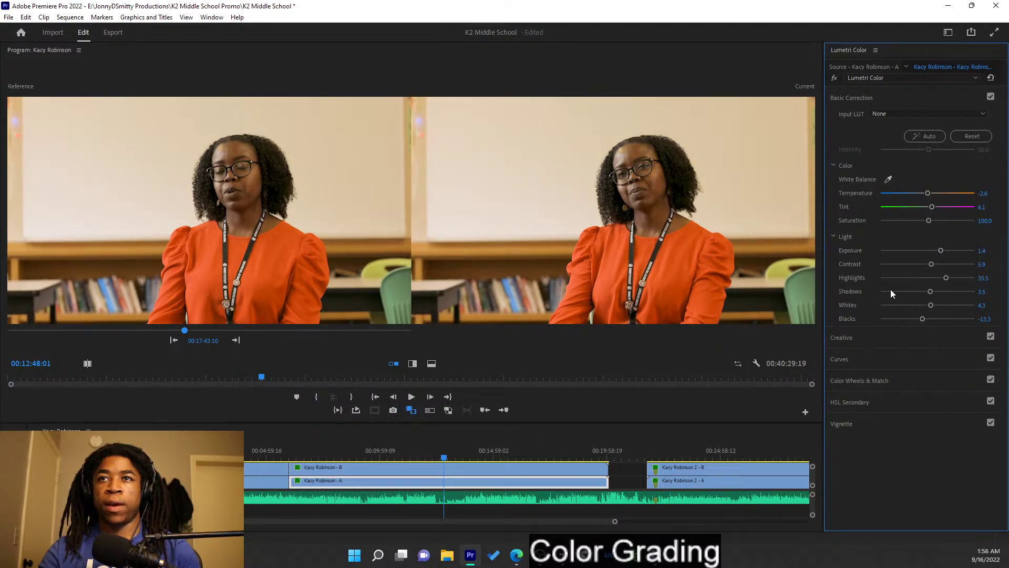
left_click(443, 469)
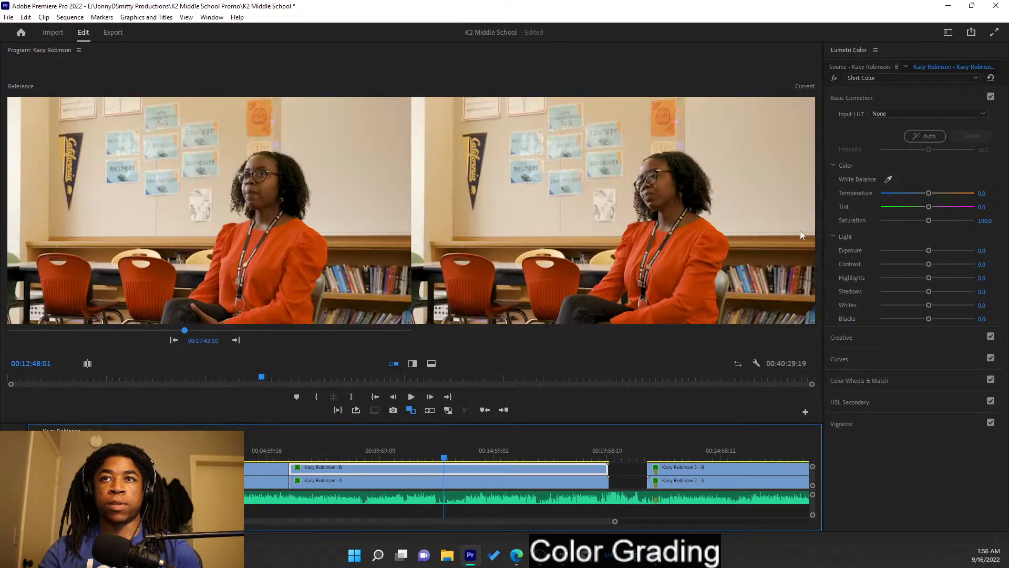
left_click_drag(408, 452, 326, 452)
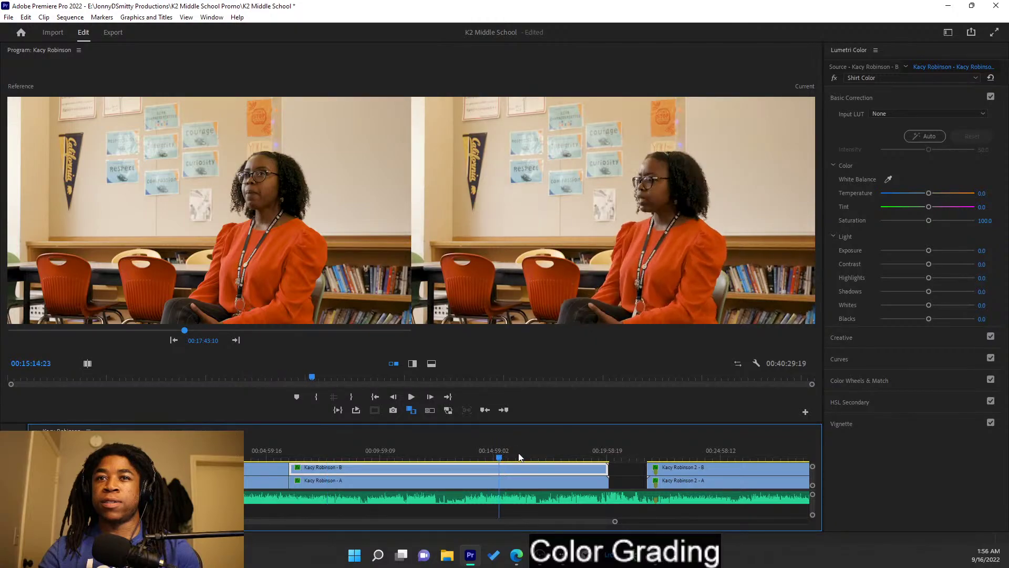
key("Up")
key("Up")
left_click(335, 470)
left_click(477, 457)
left_click_drag(749, 450, 812, 443)
key("Down")
key("Down")
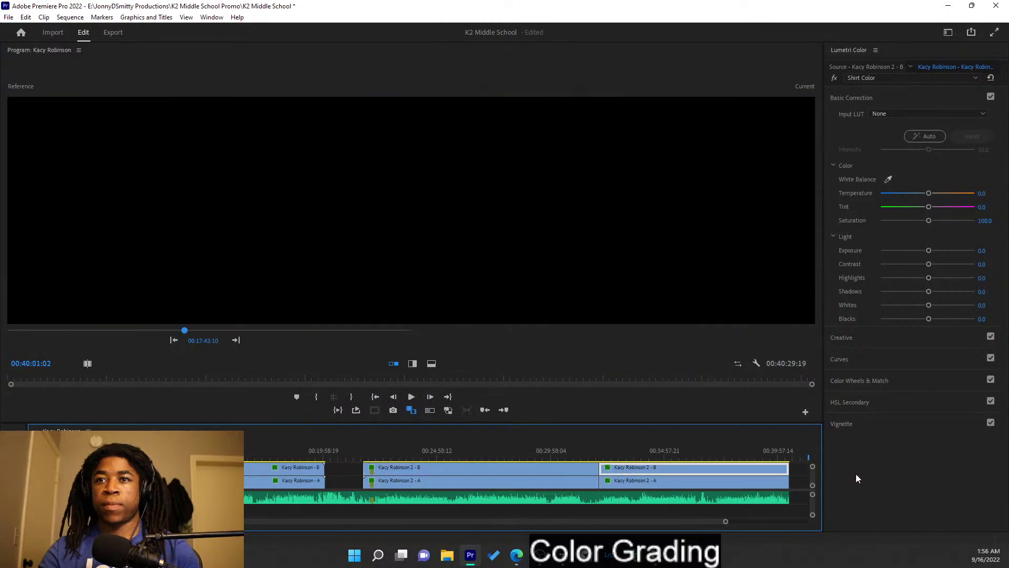
left_click_drag(507, 455, 625, 473)
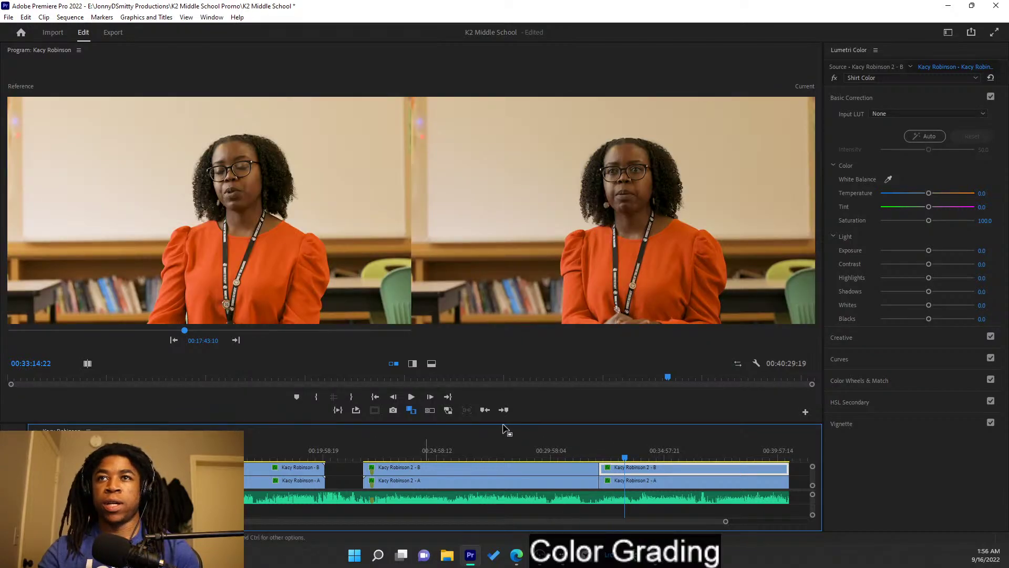
left_click(641, 480)
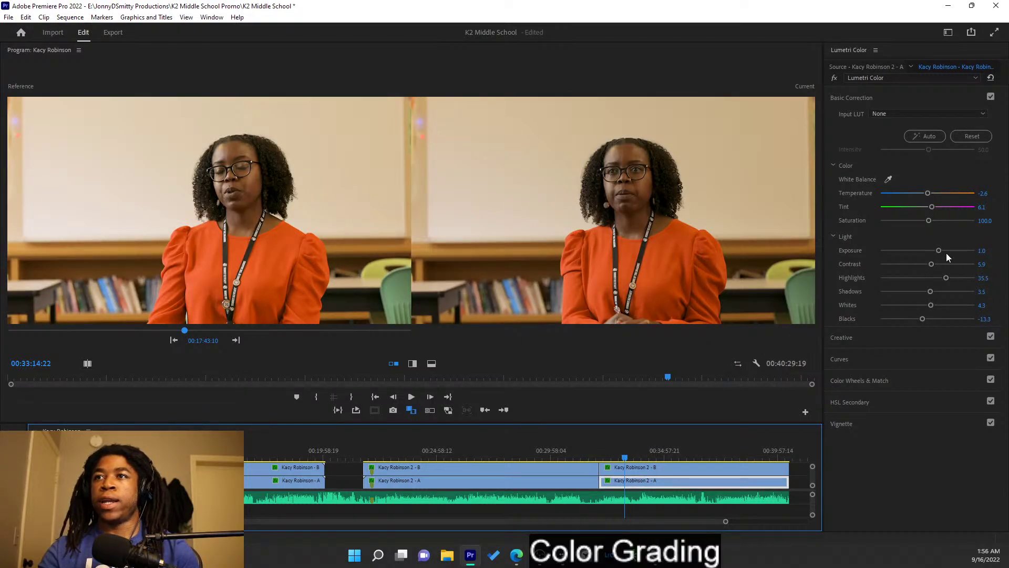
left_click_drag(940, 254, 940, 255)
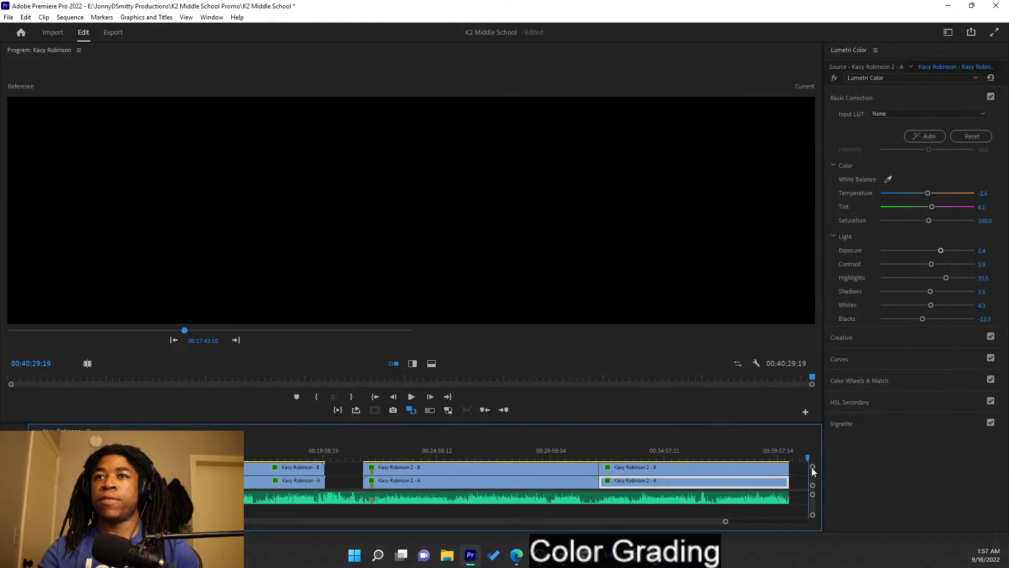
left_click(647, 469)
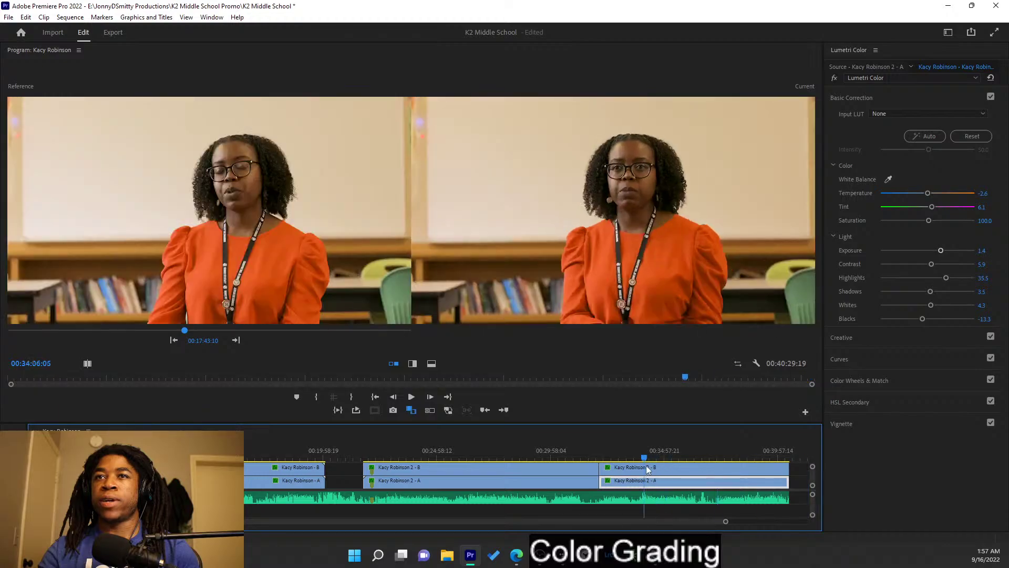
left_click(690, 475)
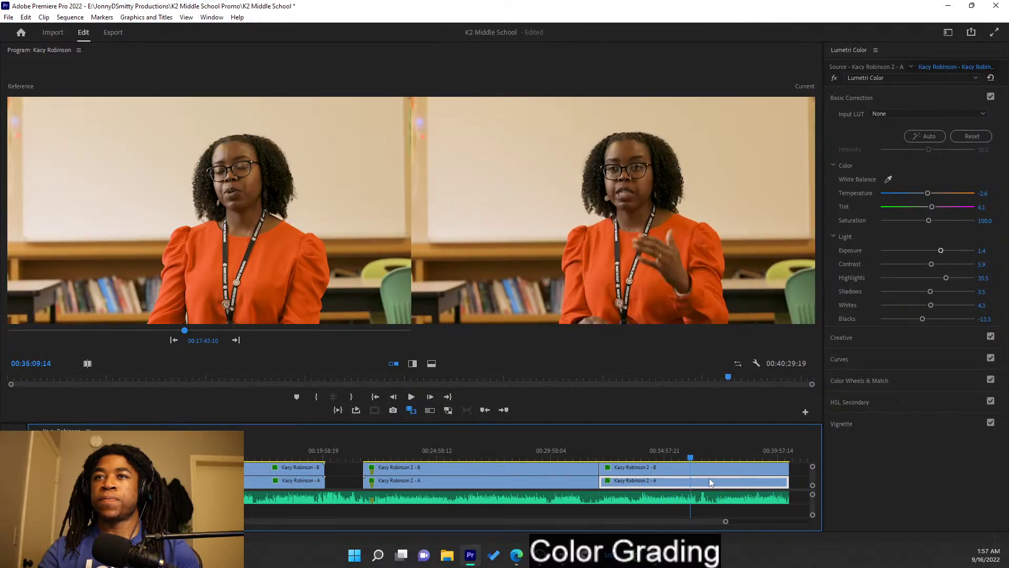
left_click(636, 468)
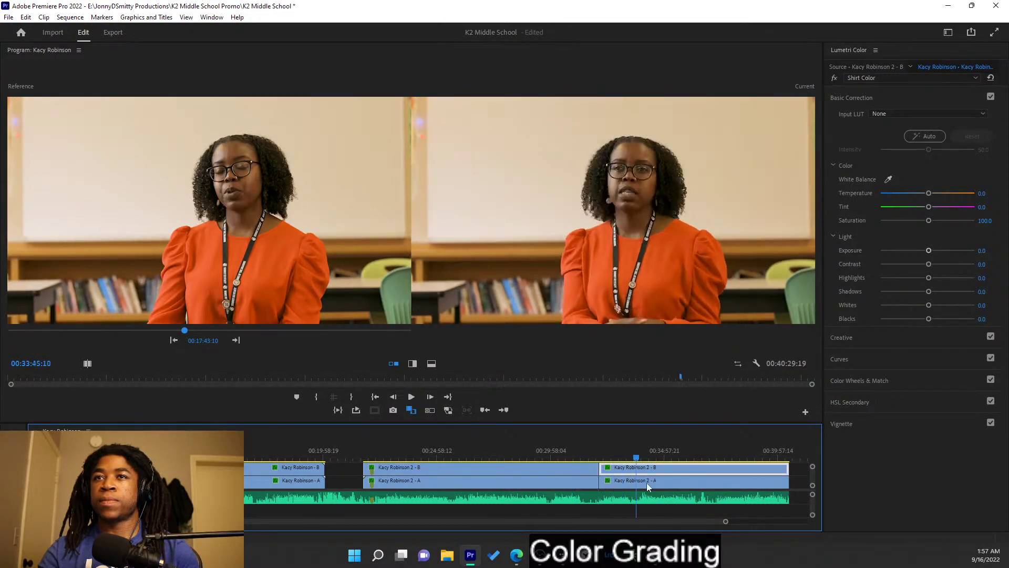
left_click(662, 490)
left_click(660, 490)
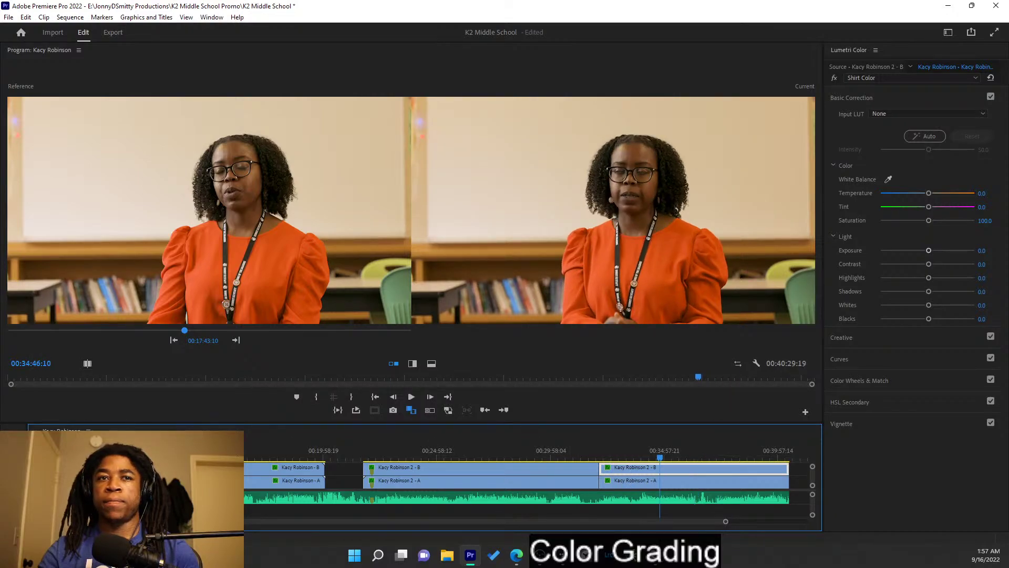
left_click(89, 468)
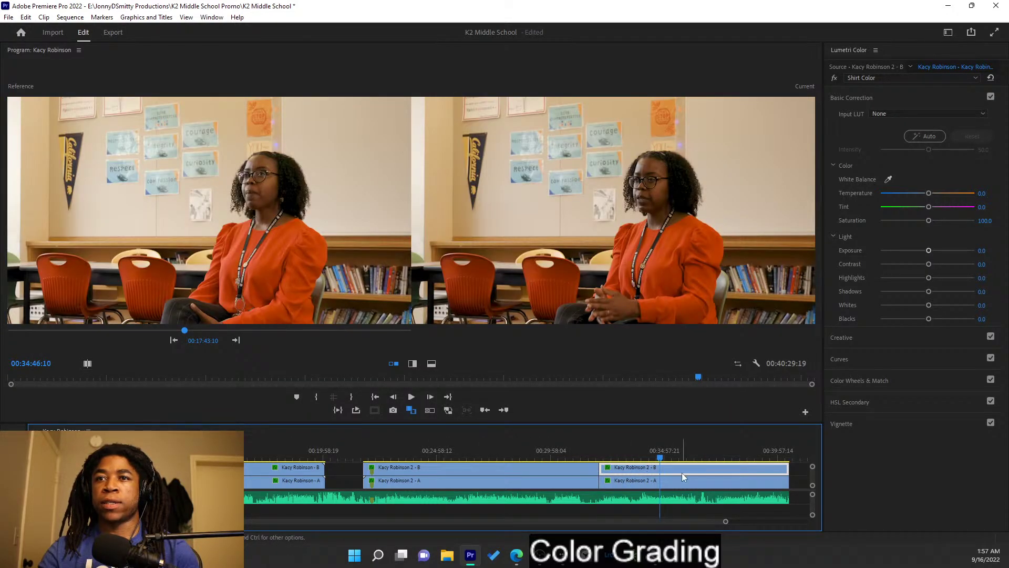
- In the main Lumetri Color effect, raise the clip's exposure to 1.6
left_click(926, 115)
left_click(924, 78)
left_click(918, 89)
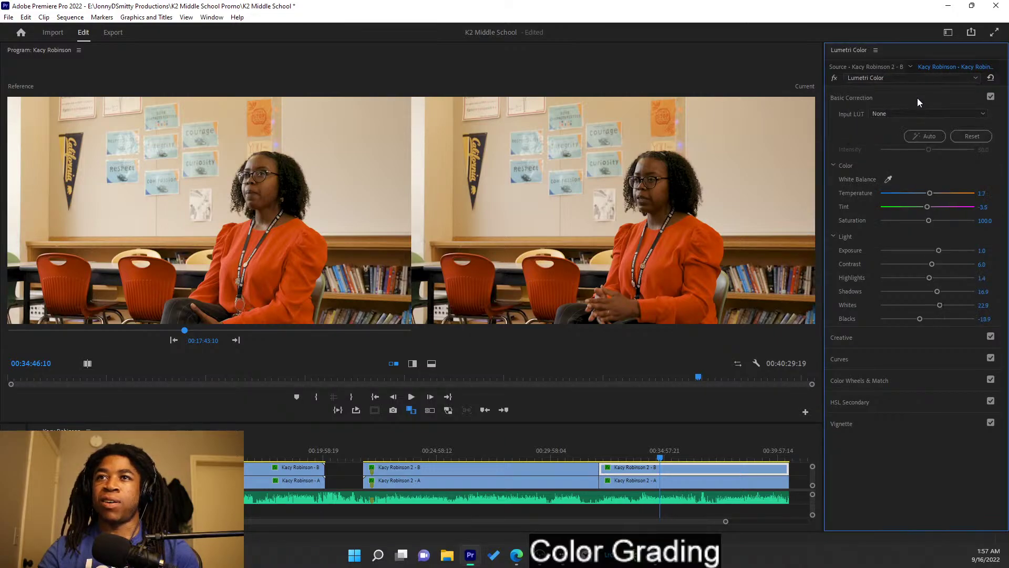
left_click_drag(940, 253, 943, 255)
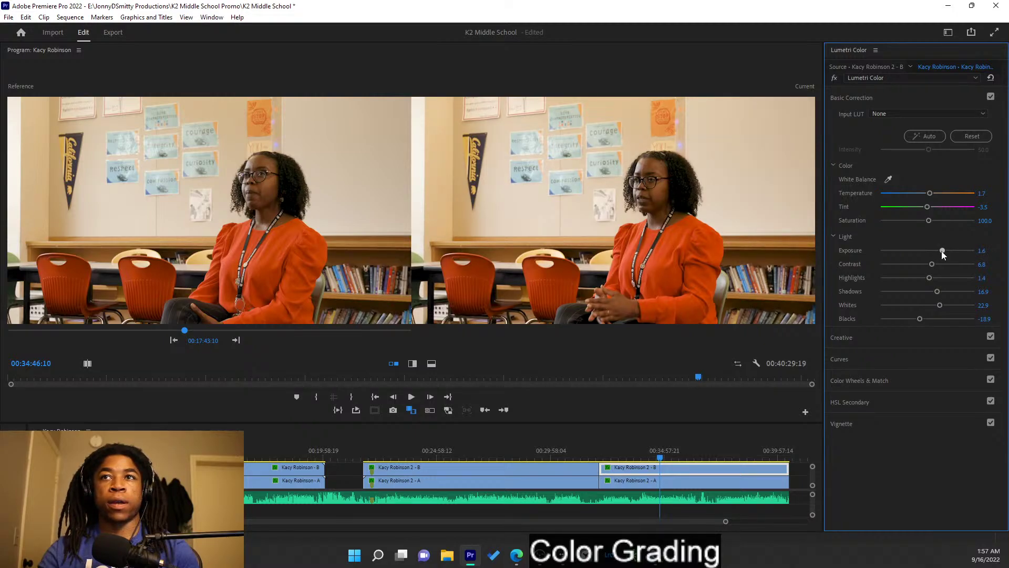
left_click_drag(674, 461, 625, 461)
left_click(450, 459)
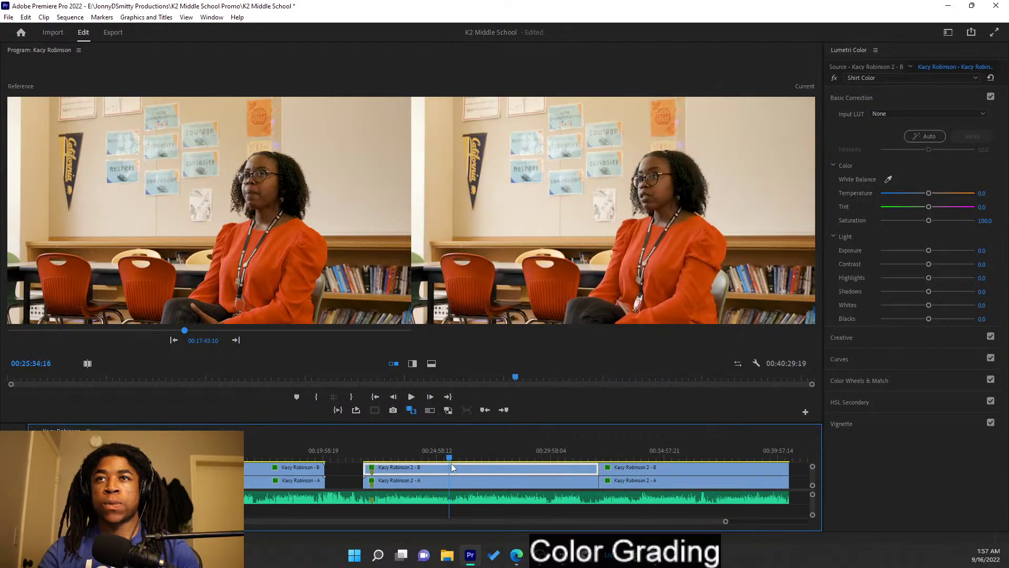
left_click(636, 458)
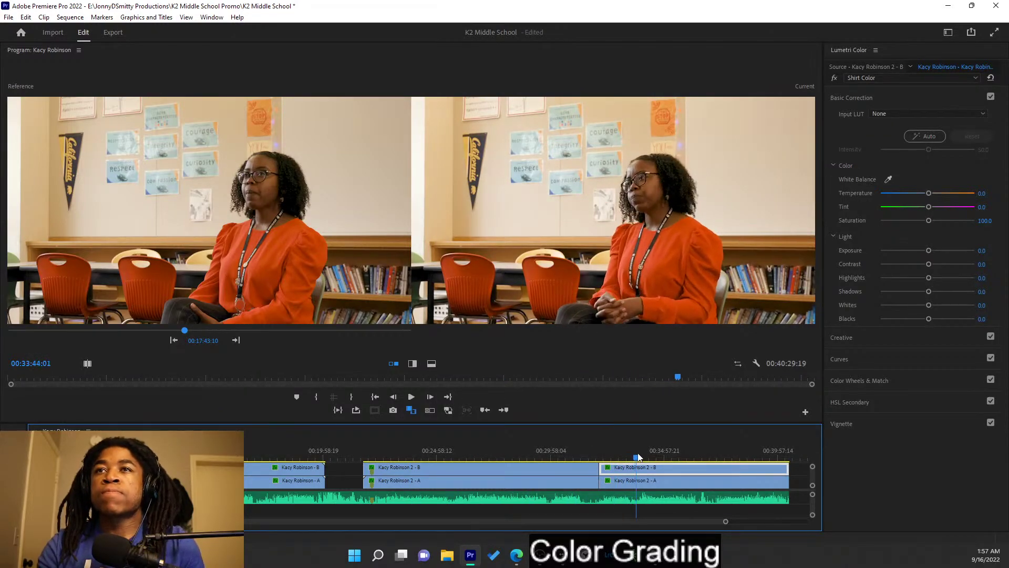
left_click_drag(639, 456, 656, 469)
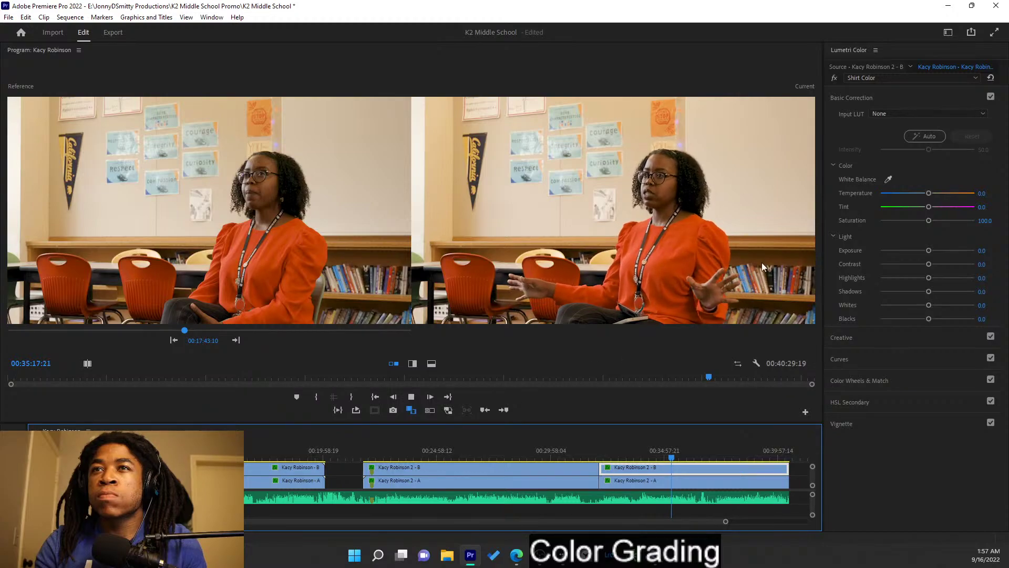
left_click_drag(523, 453, 446, 446)
left_click_drag(604, 437, 564, 452)
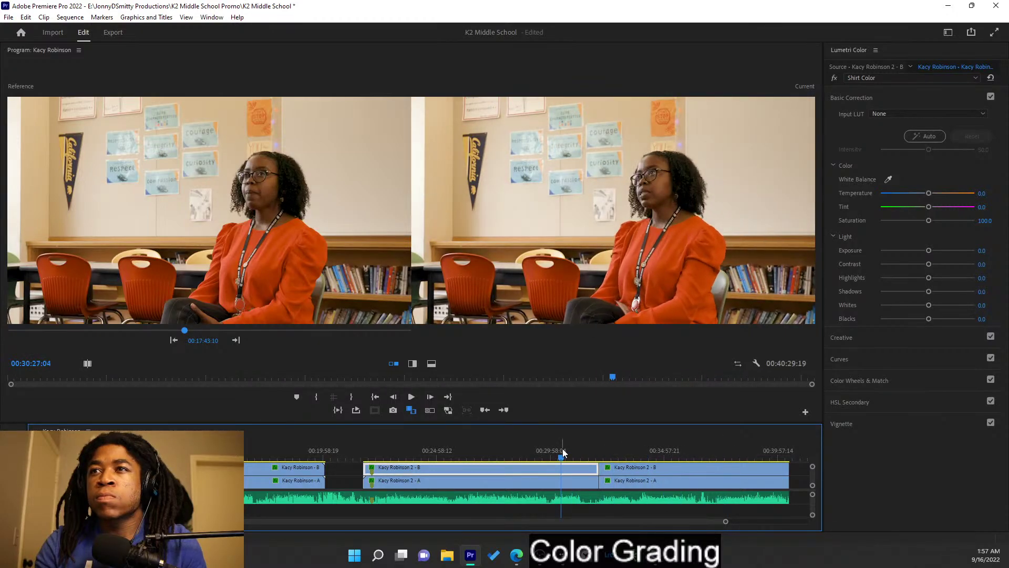
left_click(909, 78)
left_click(893, 91)
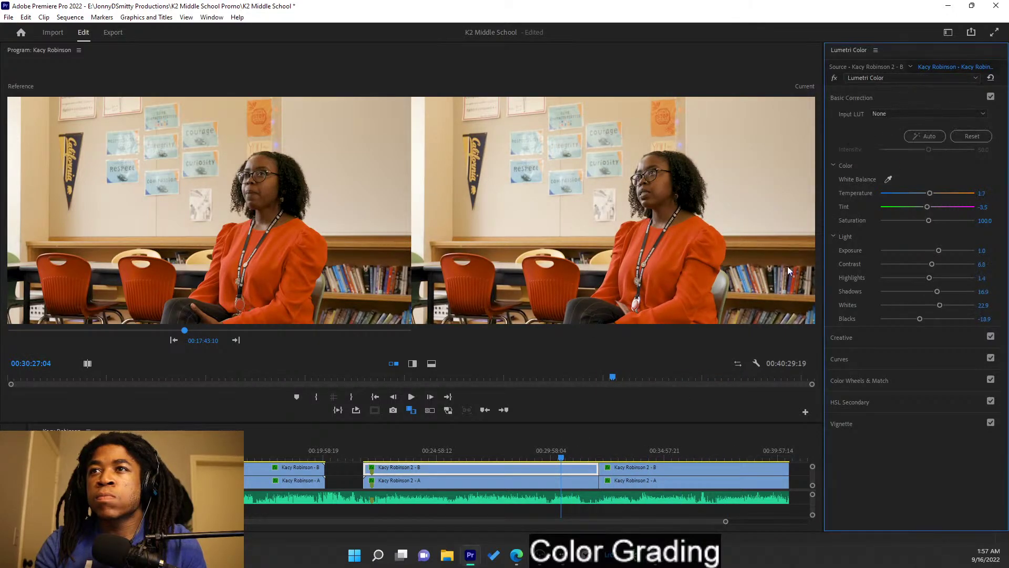
left_click_drag(568, 452, 642, 451)
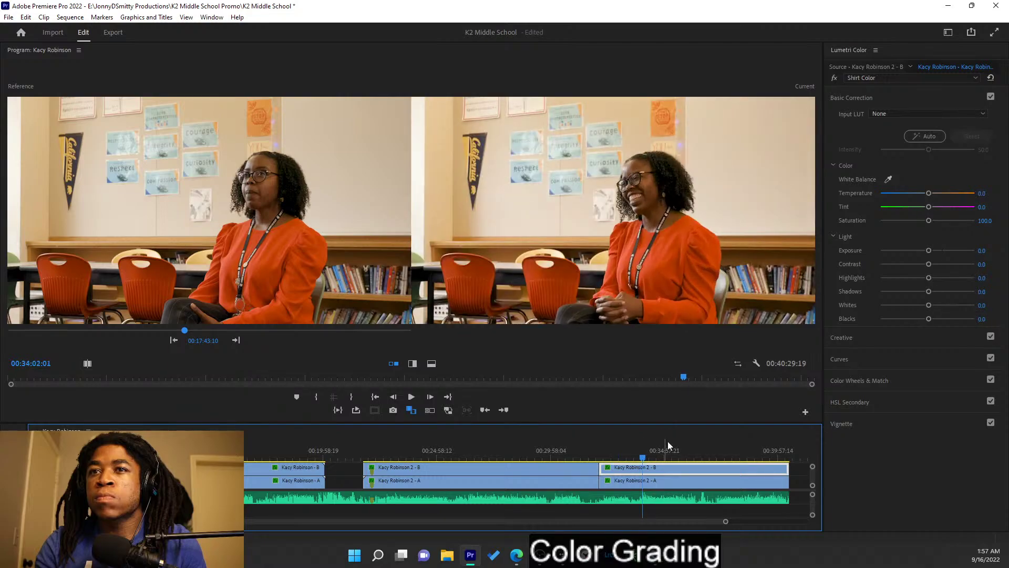
left_click(918, 78)
left_click(919, 90)
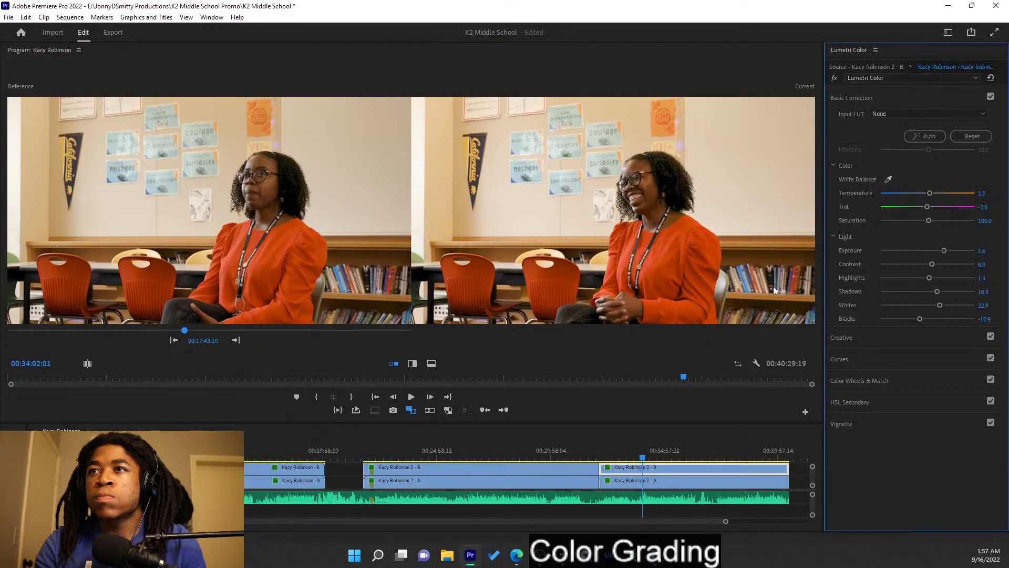
left_click(493, 452)
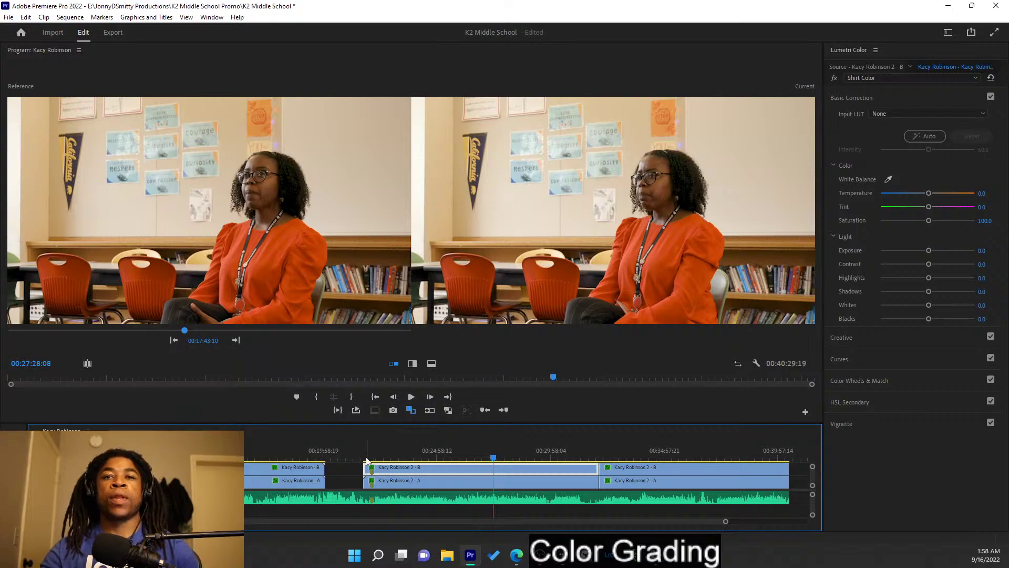
scroll(336, 466, "down", 4)
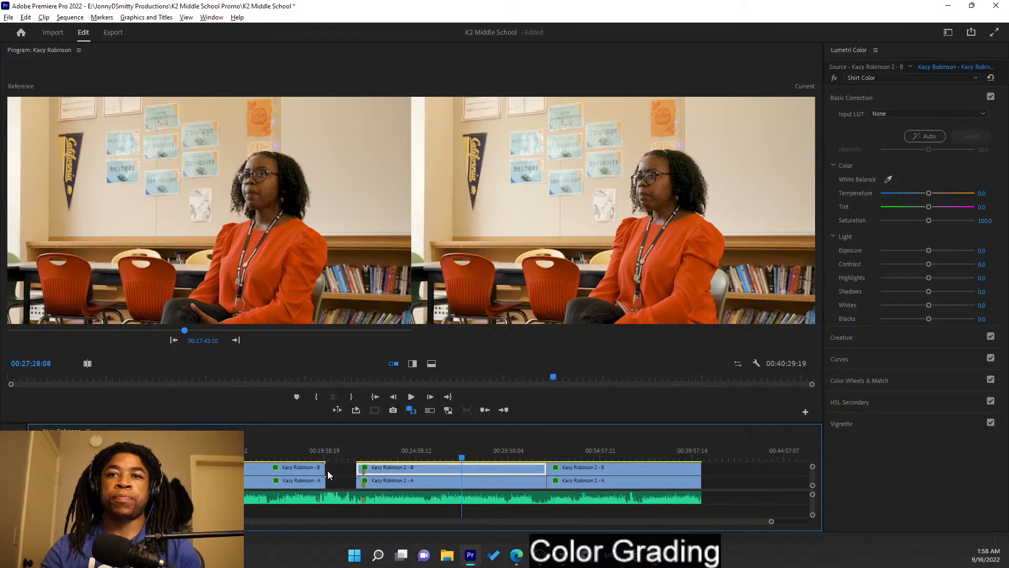
scroll(328, 475, "up", 1)
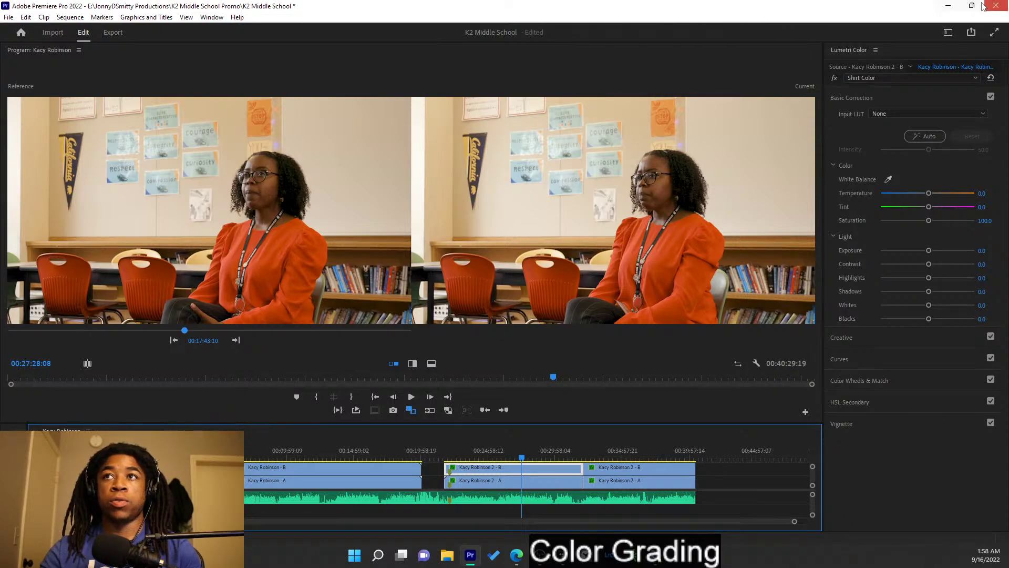
left_click(948, 33)
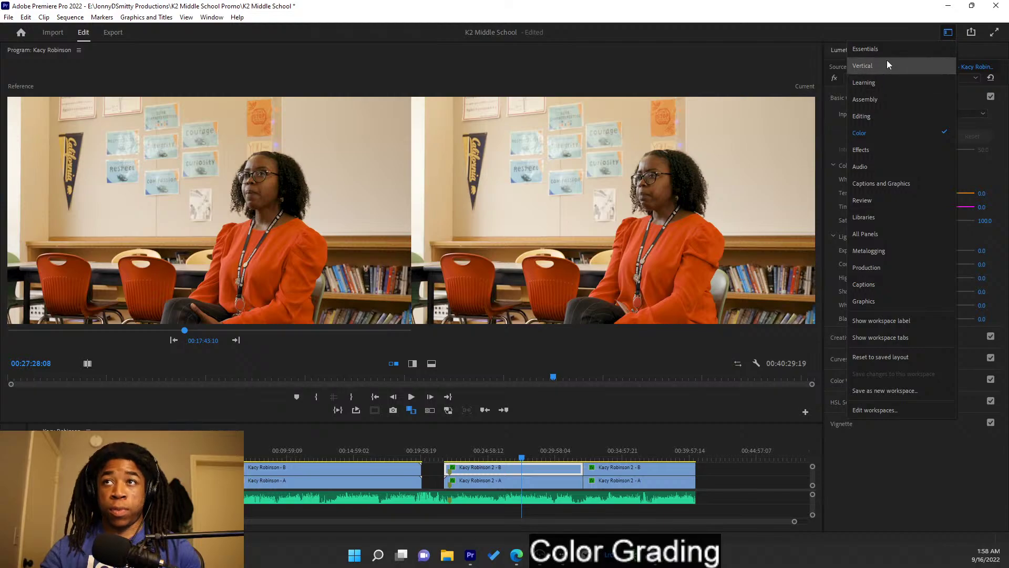
left_click(887, 53)
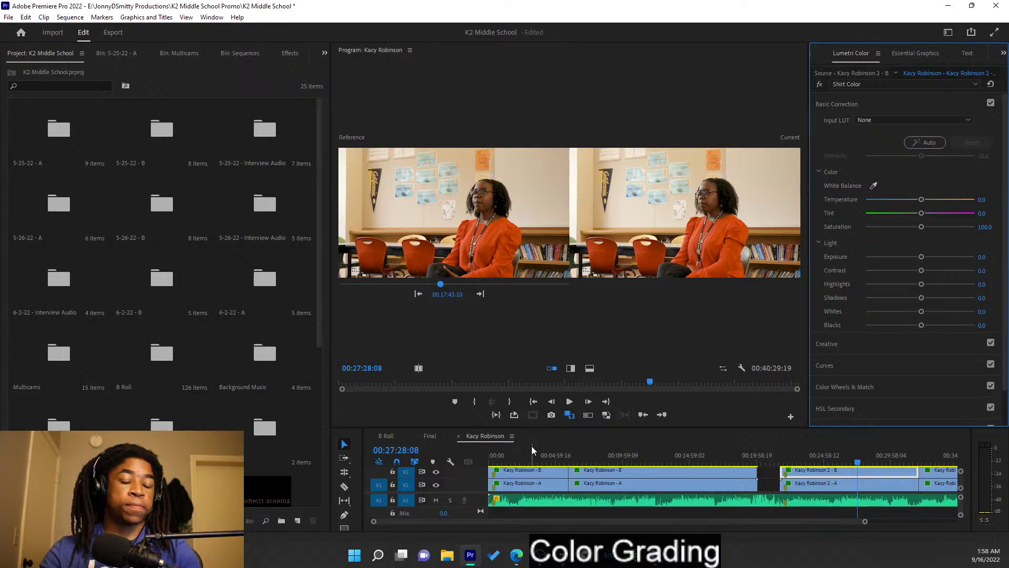
key("ctrl+s")
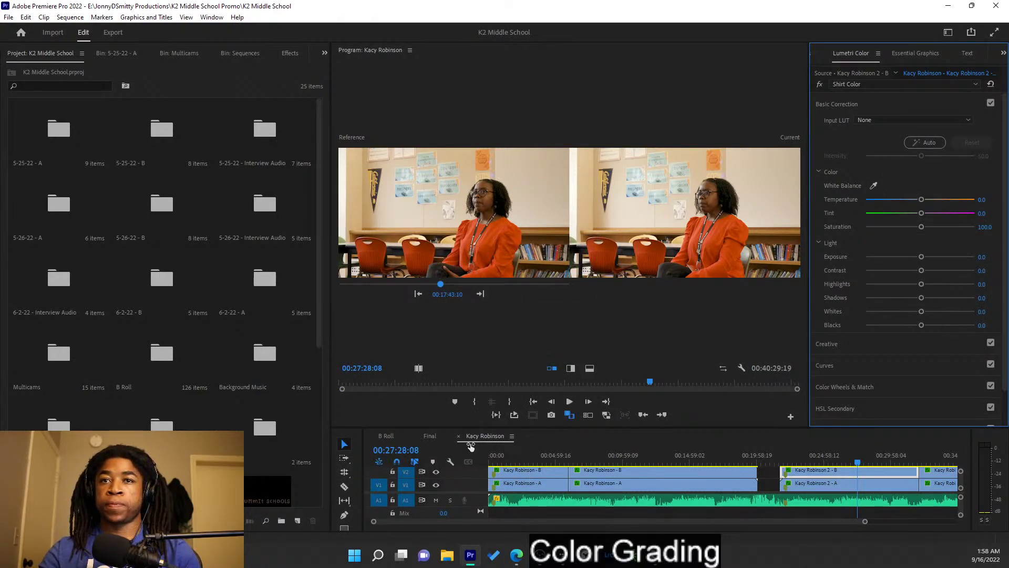
left_click(458, 436)
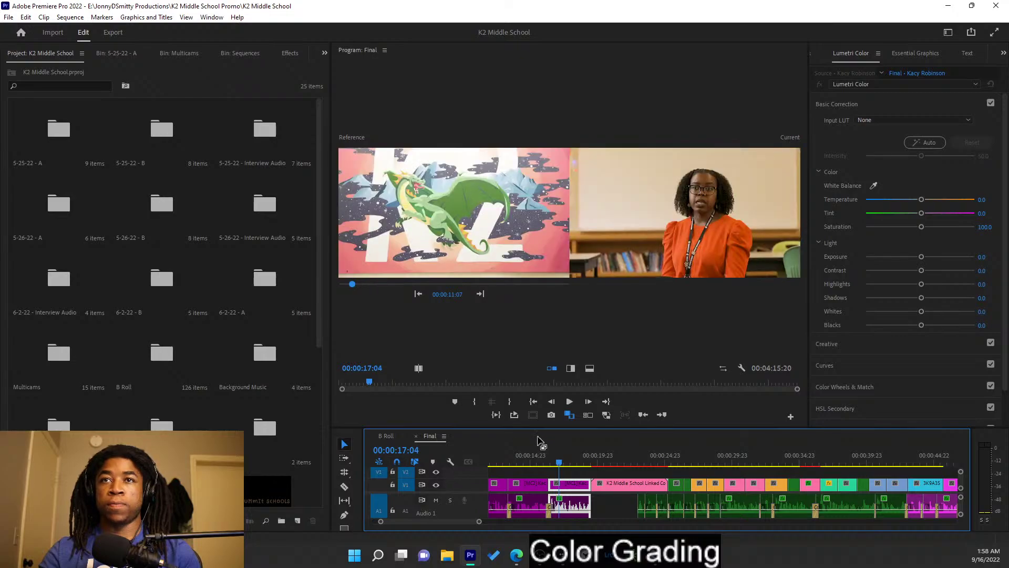
- Scrub the Final sequence opening with Comparison View off, stopping on the plaque shot
left_click_drag(558, 461, 896, 483)
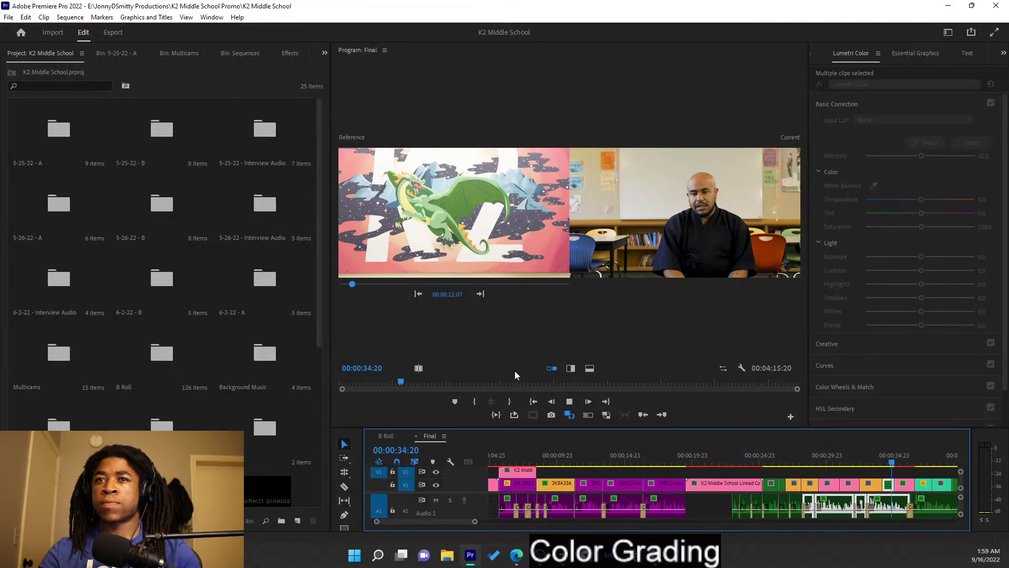
left_click(569, 415)
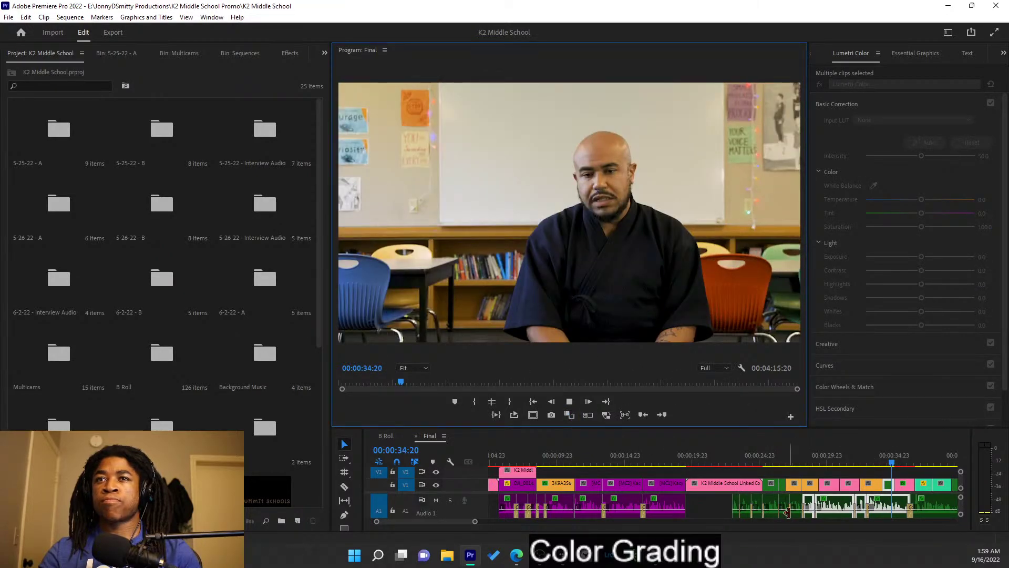
left_click(765, 455)
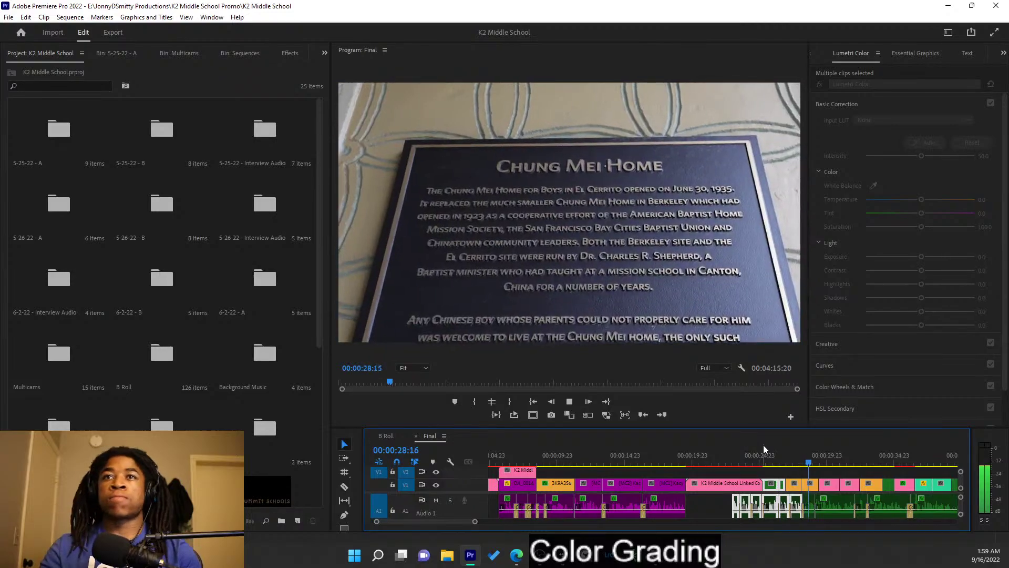
left_click(796, 478)
scroll(772, 471, "down", 4)
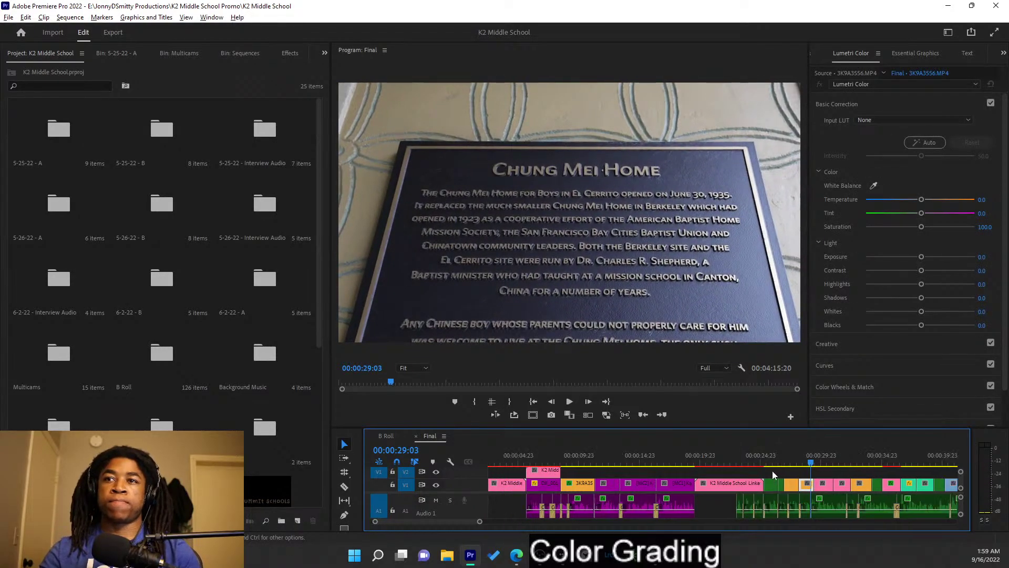
scroll(741, 484, "down", 4)
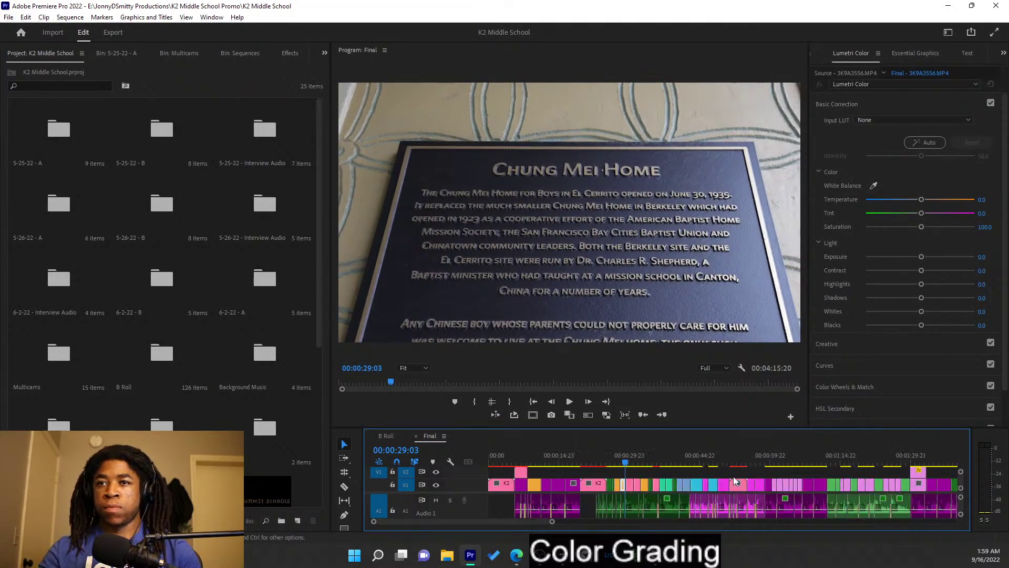
scroll(594, 453, "up", 4)
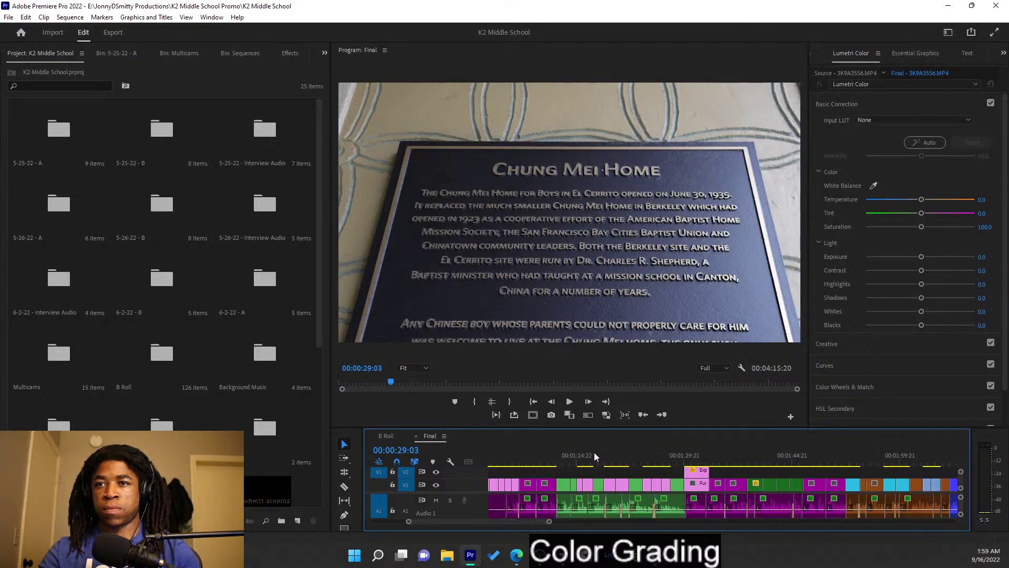
scroll(595, 452, "up", 4)
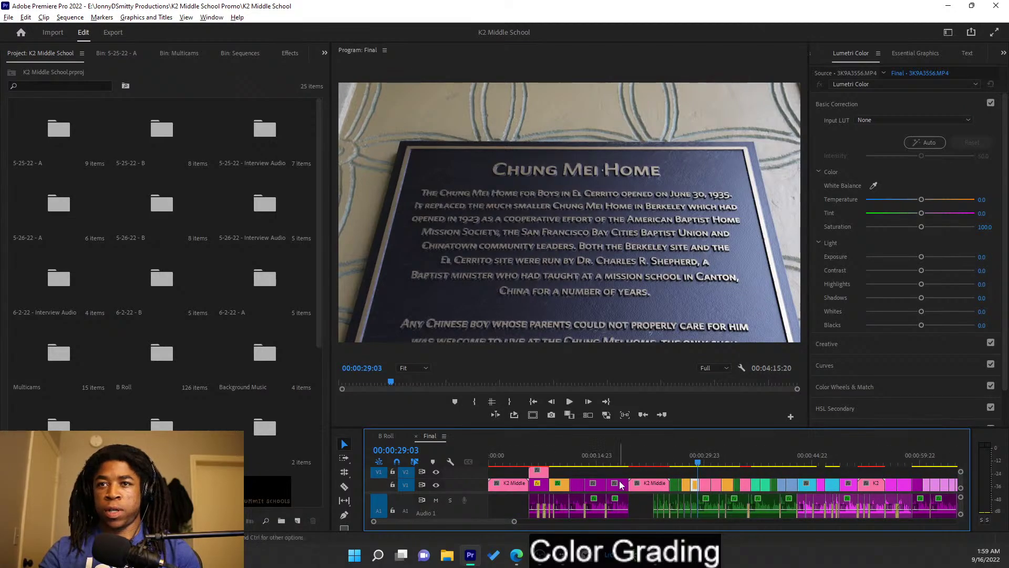
scroll(696, 481, "up", 1)
left_click_drag(731, 462, 665, 462)
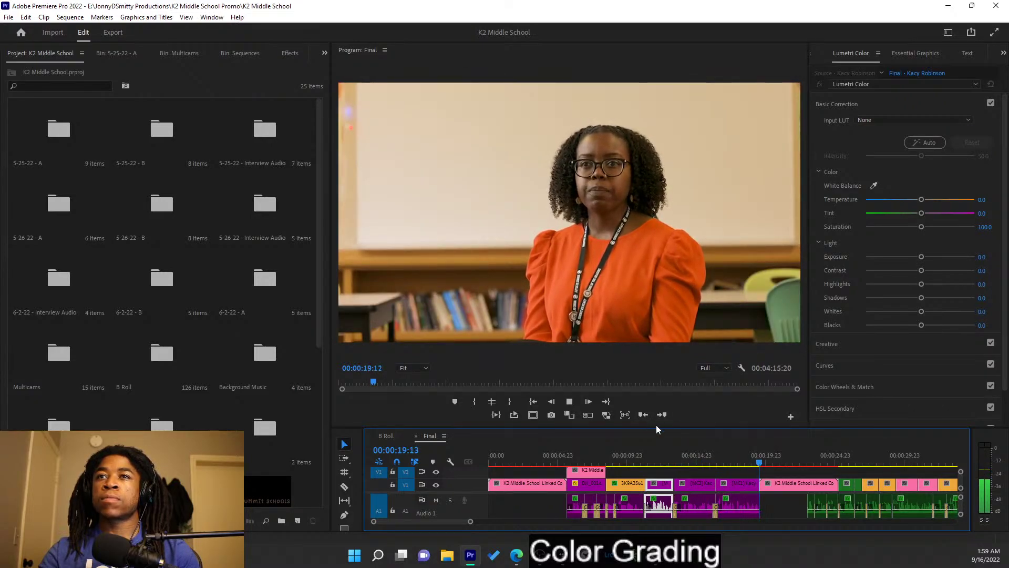
key("minus")
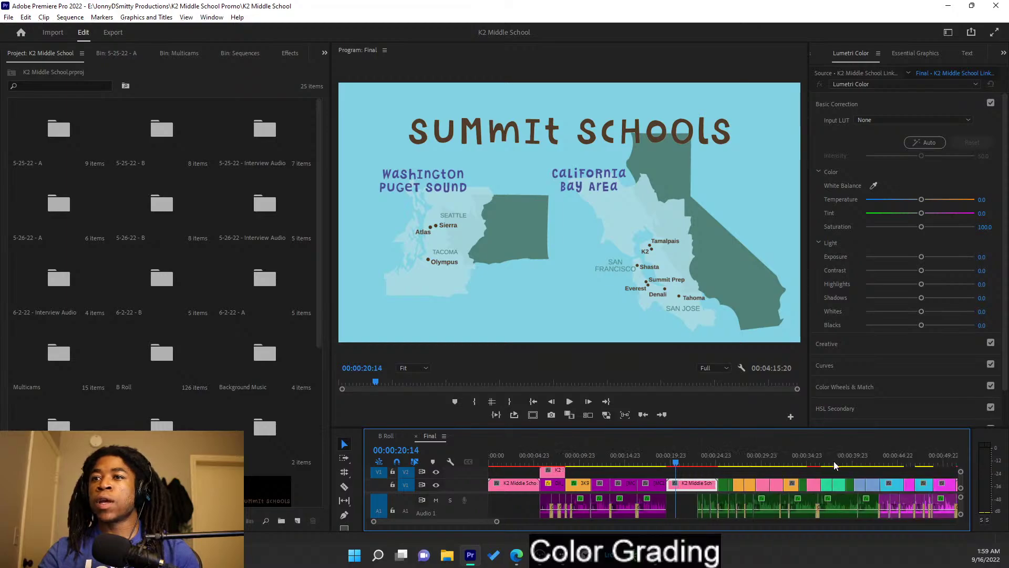
left_click(738, 461)
mouse_move(738, 461)
left_mouse_down()
mouse_move(699, 456)
mouse_move(731, 461)
left_mouse_up()
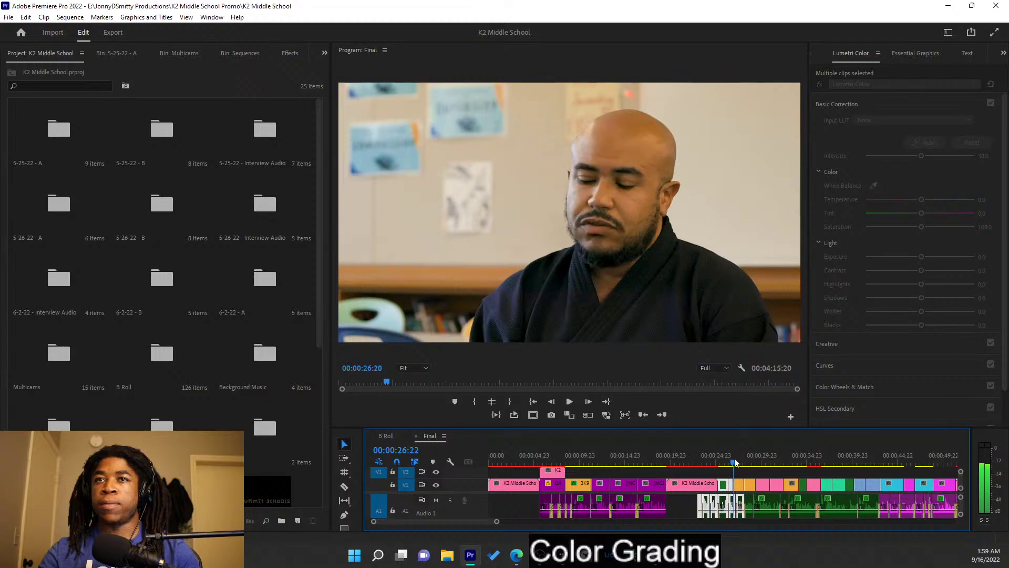
left_click_drag(733, 461, 739, 463)
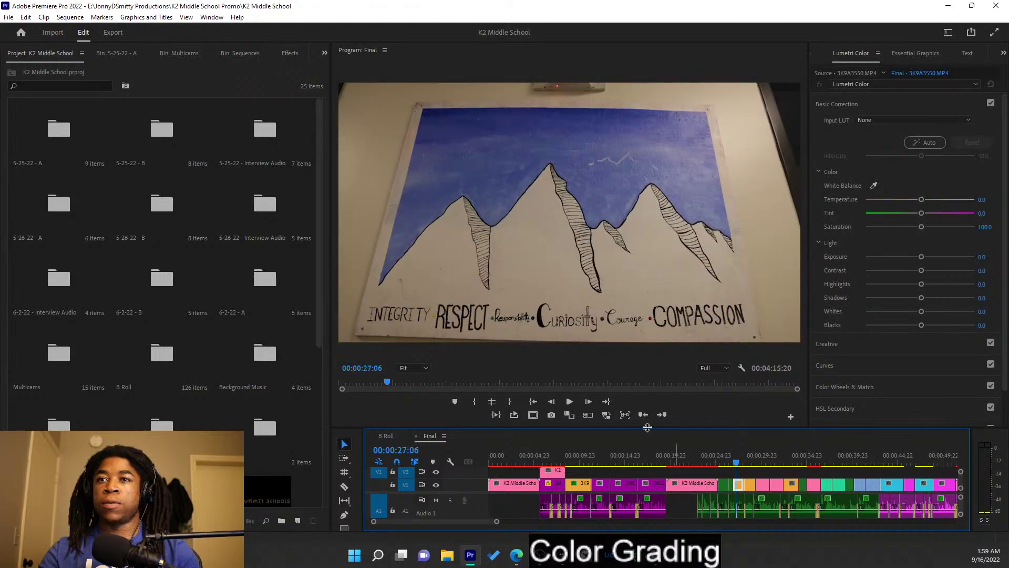
- Turn on Comparison View with the male interview as reference, then switch to the Color workspace
left_click(570, 415)
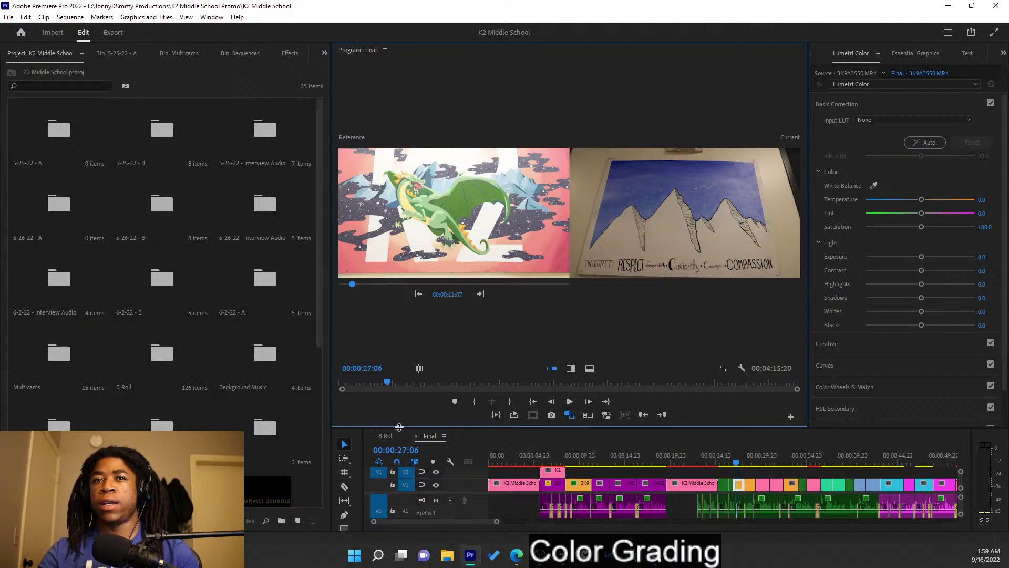
left_click(480, 294)
left_click(480, 294)
left_click(480, 295)
left_click(481, 295)
left_click(481, 295)
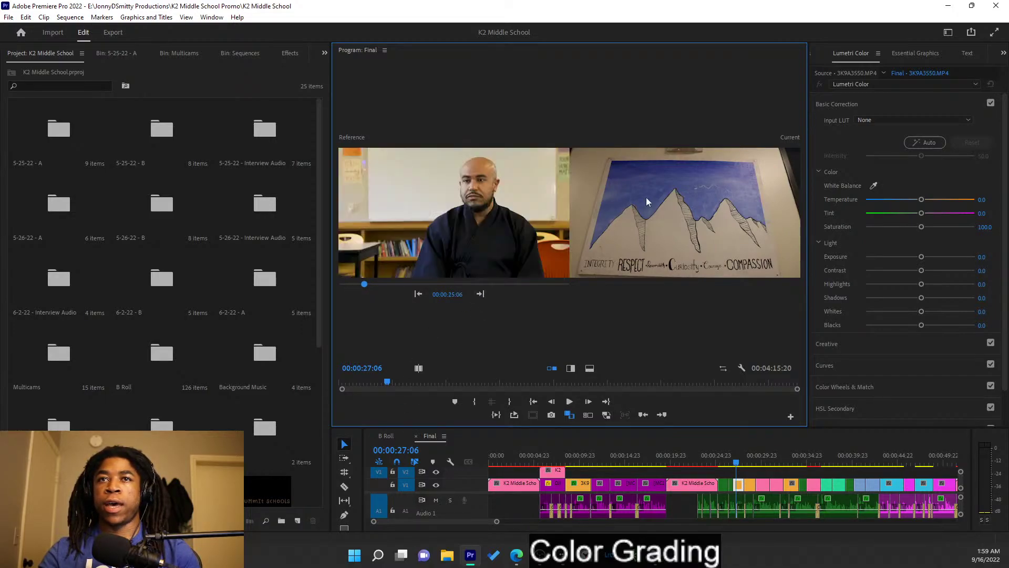
left_click(949, 32)
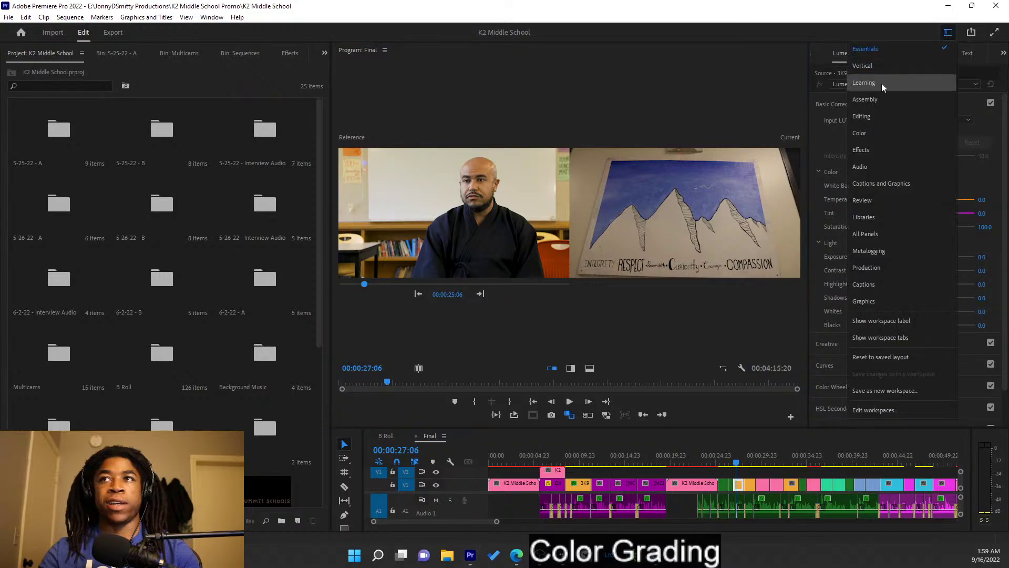
left_click(882, 136)
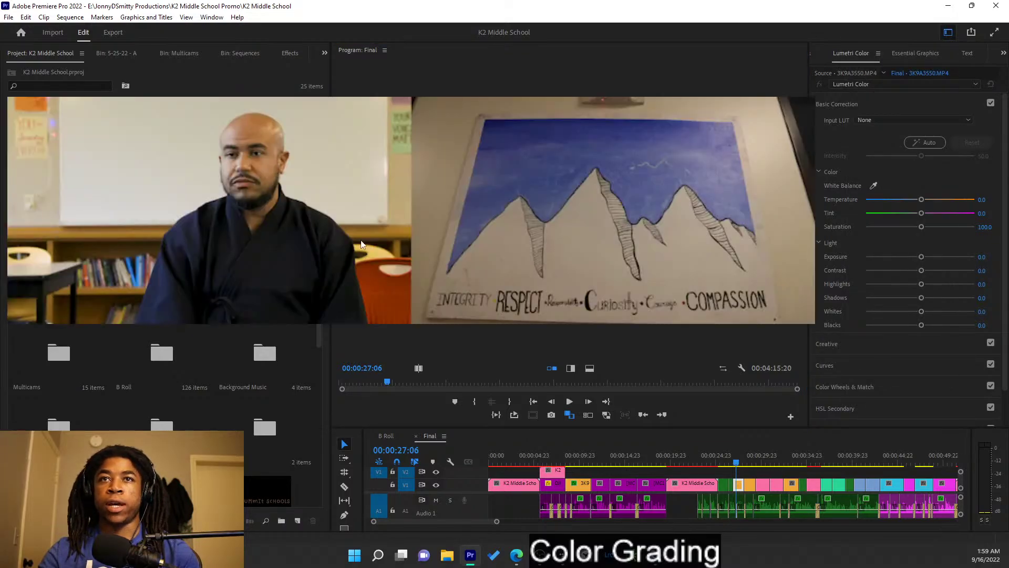
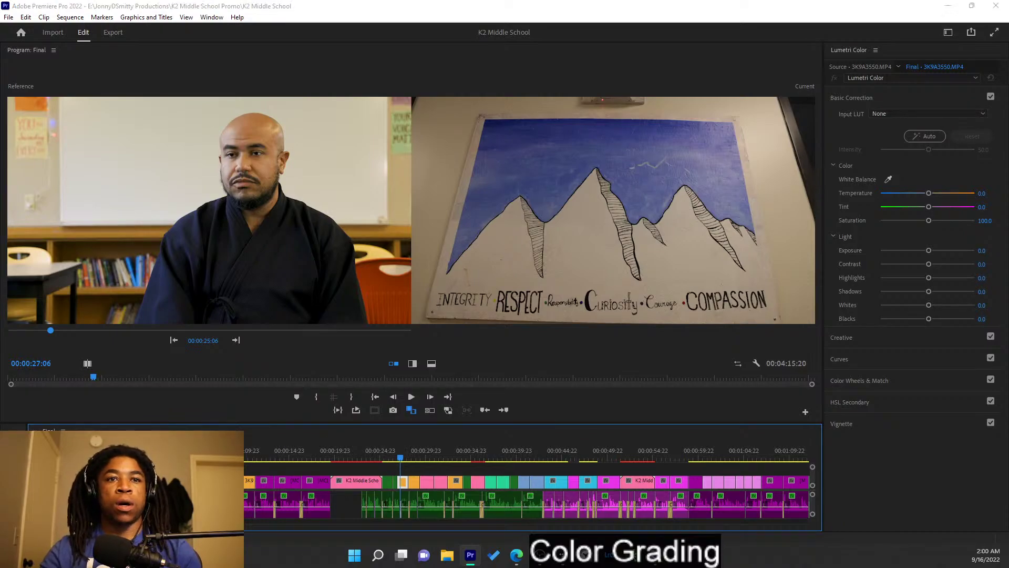
- Dismiss the Windows widgets panel and return to the Premiere Pro edit
key("super+w")
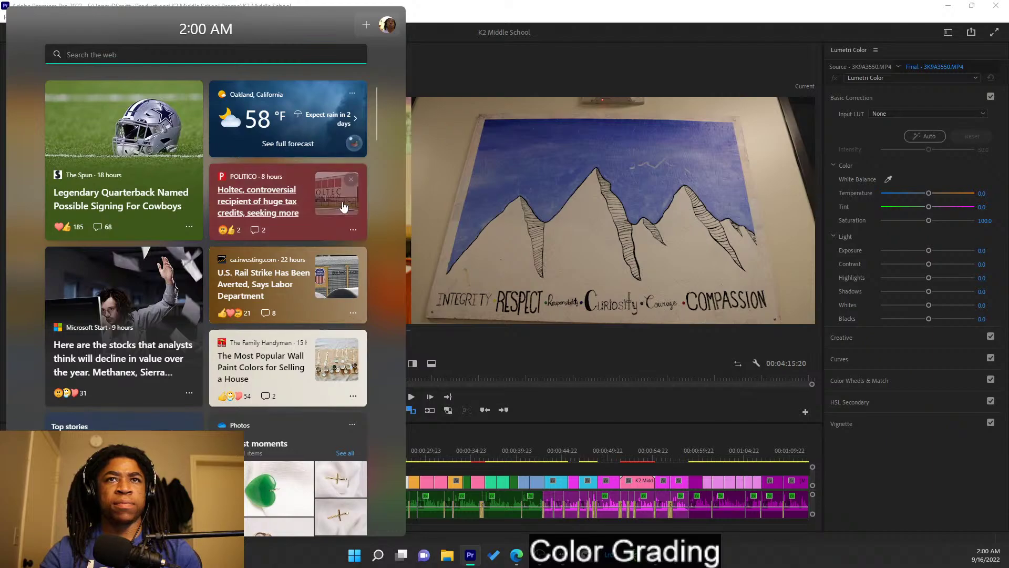
key("super+w")
key("super+w")
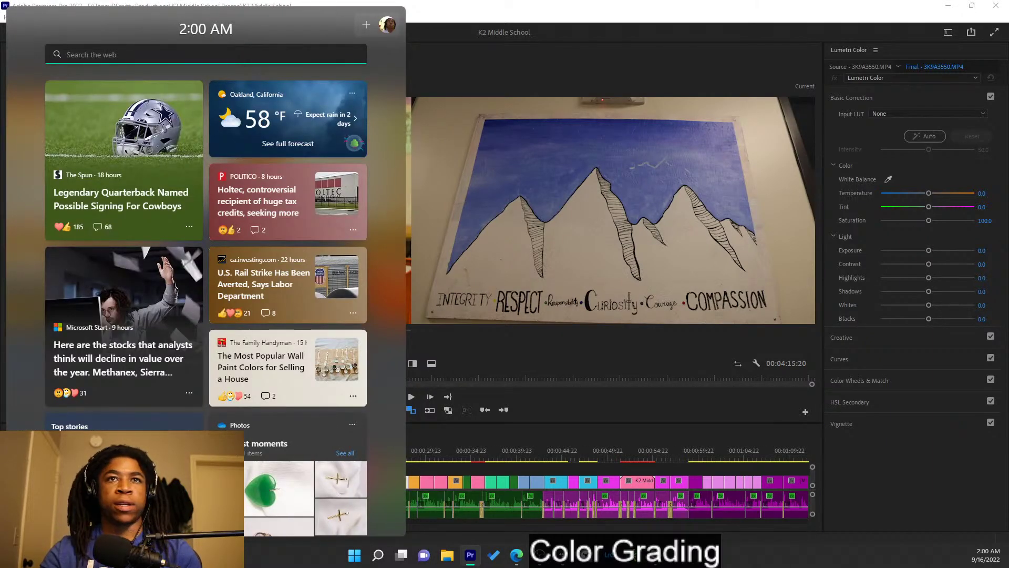
key("super+w")
key("super+w")
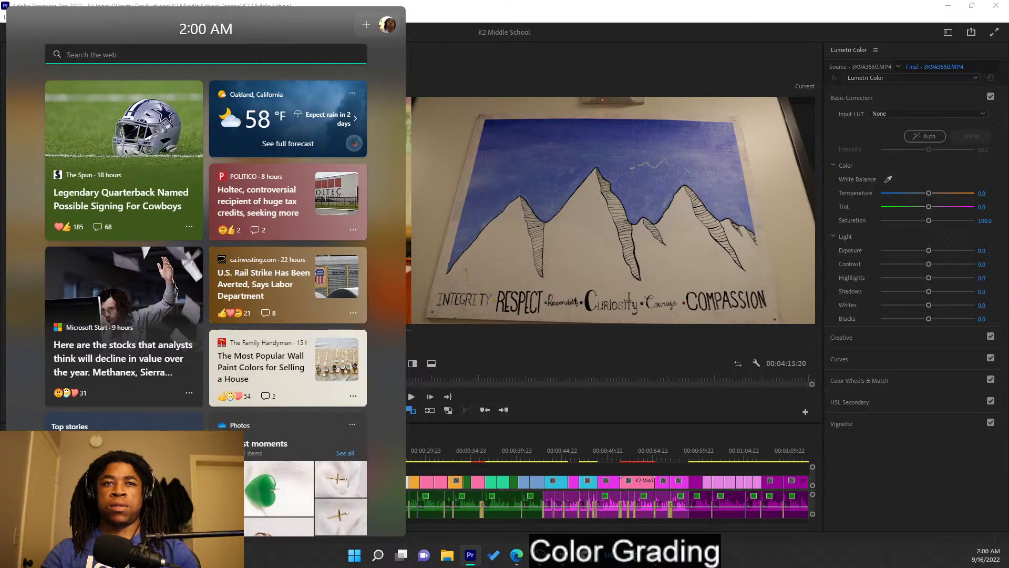
key("Escape")
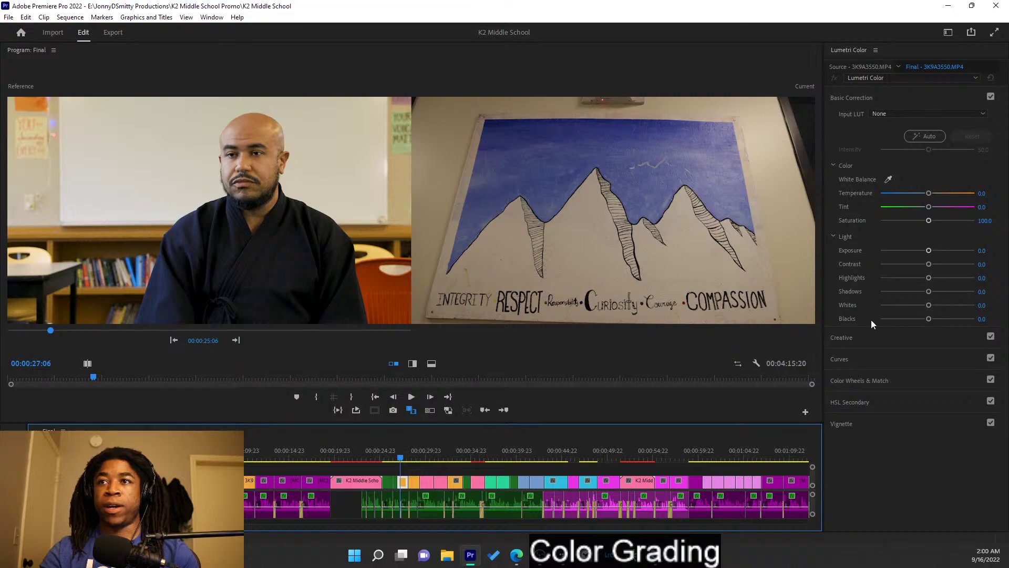
- Grade the painting shot: exposure 0.8, contrast 20, highlights 51.1, temperature -4.4, blacks -1.1
left_click_drag(929, 250, 933, 251)
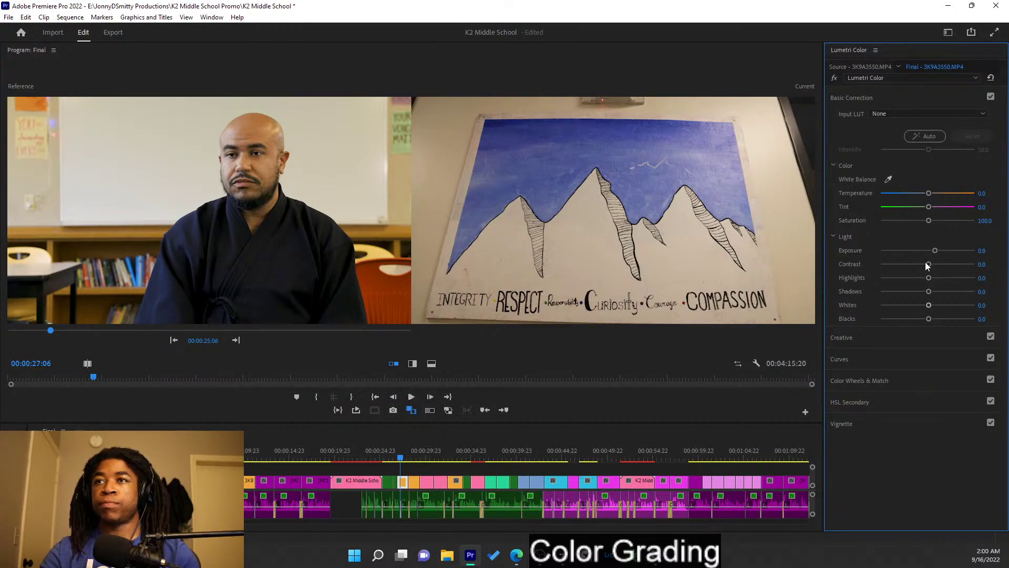
mouse_move(929, 264)
left_mouse_down()
mouse_move(920, 264)
mouse_move(939, 266)
left_mouse_up()
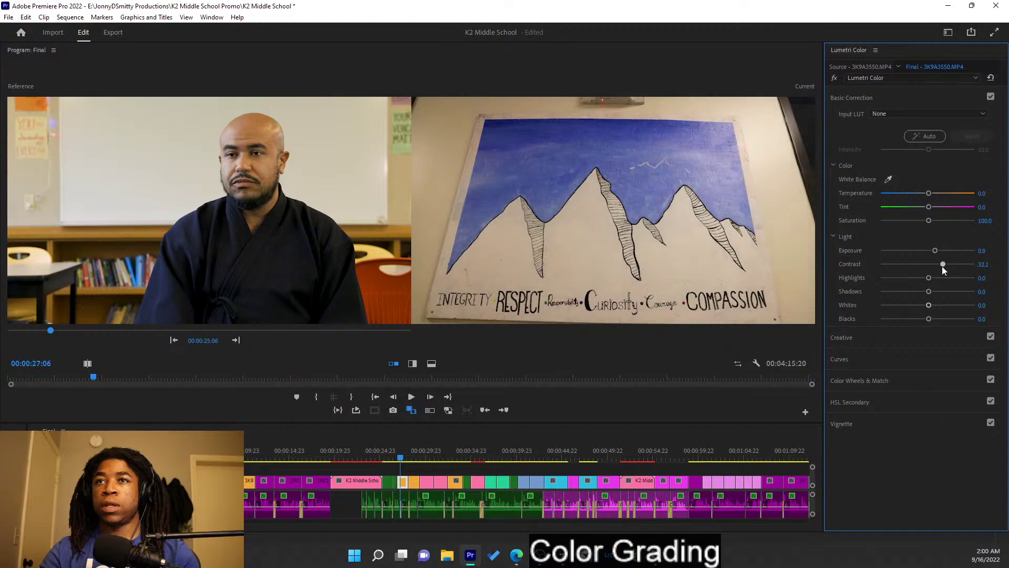
left_click_drag(926, 280, 934, 308)
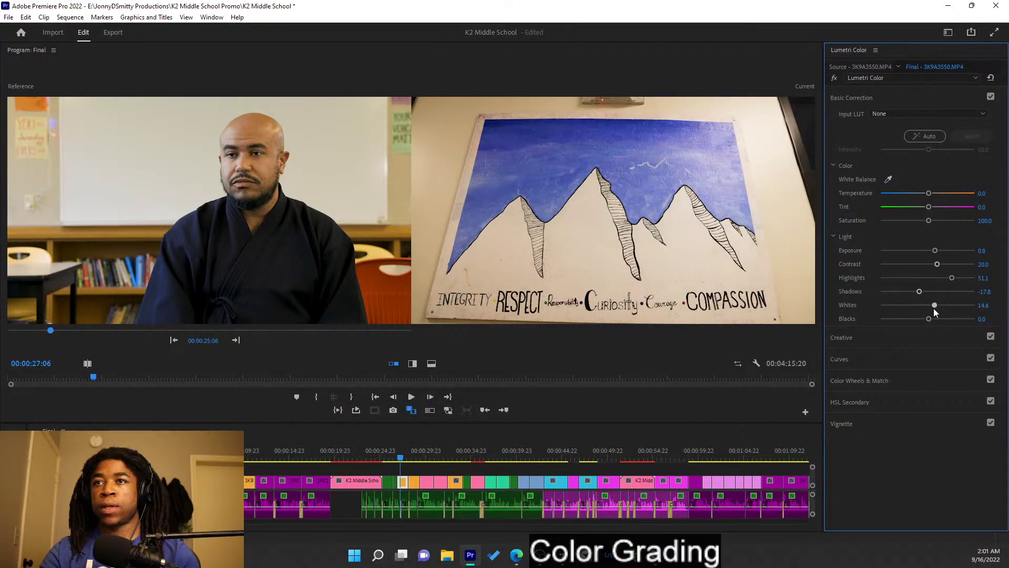
left_click_drag(929, 194, 926, 194)
left_click_drag(926, 320, 927, 320)
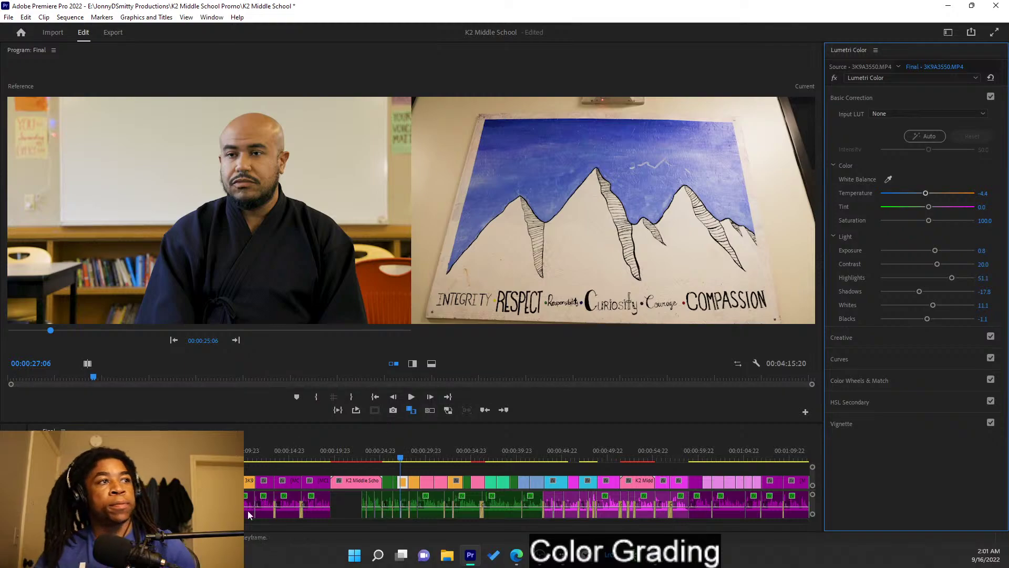
- Zoom the timeline, select the interview clip and lift its blacks to 5.6
key("equal")
key("equal")
key("equal")
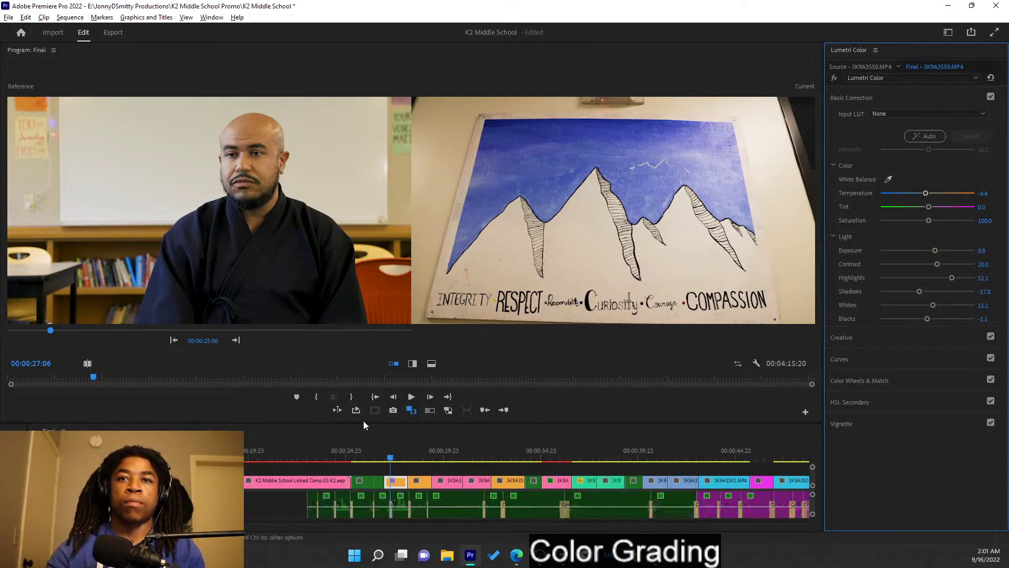
left_click(384, 452)
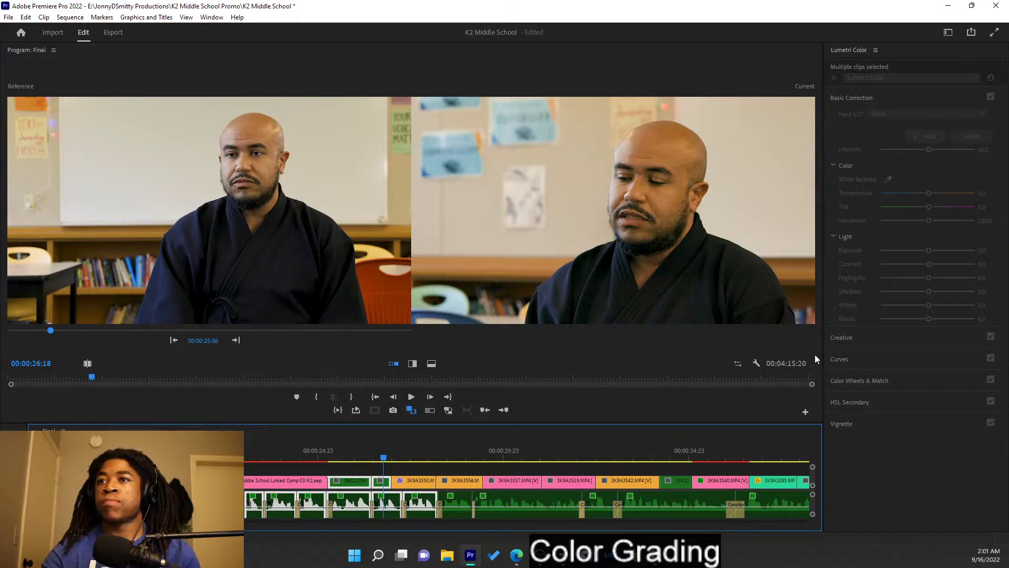
left_click(381, 485)
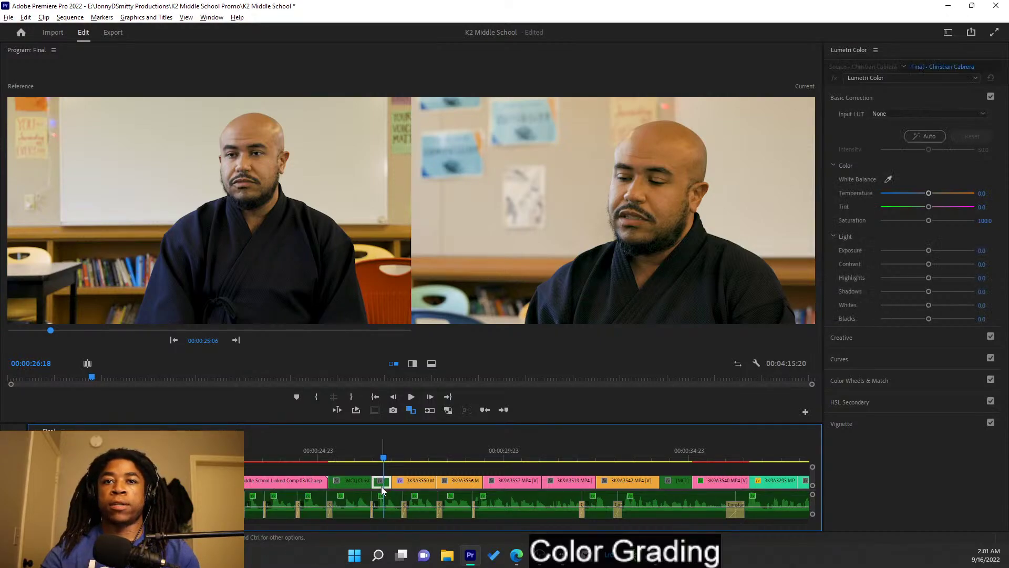
left_click_drag(929, 320, 935, 319)
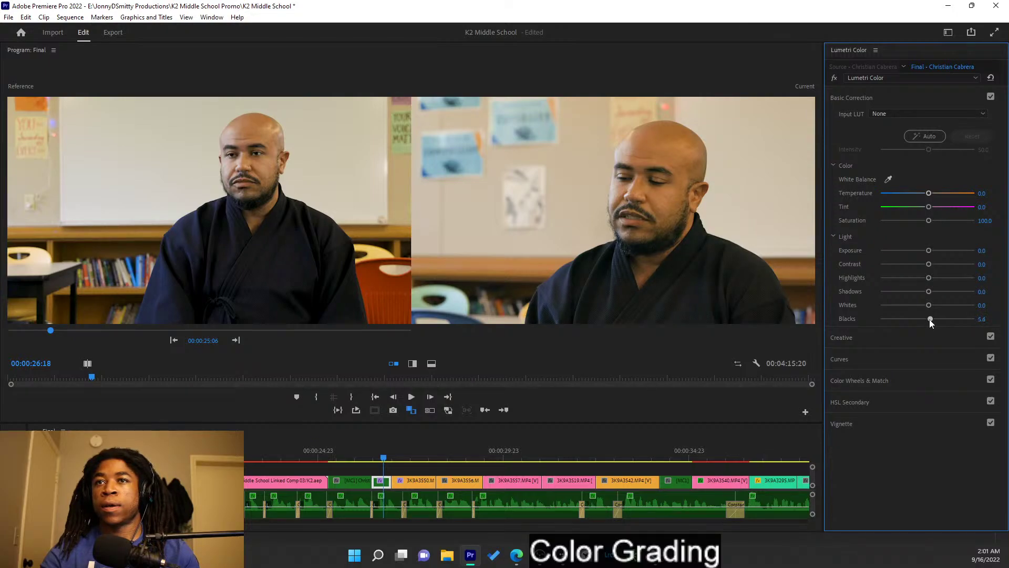
left_click_drag(929, 319, 930, 319)
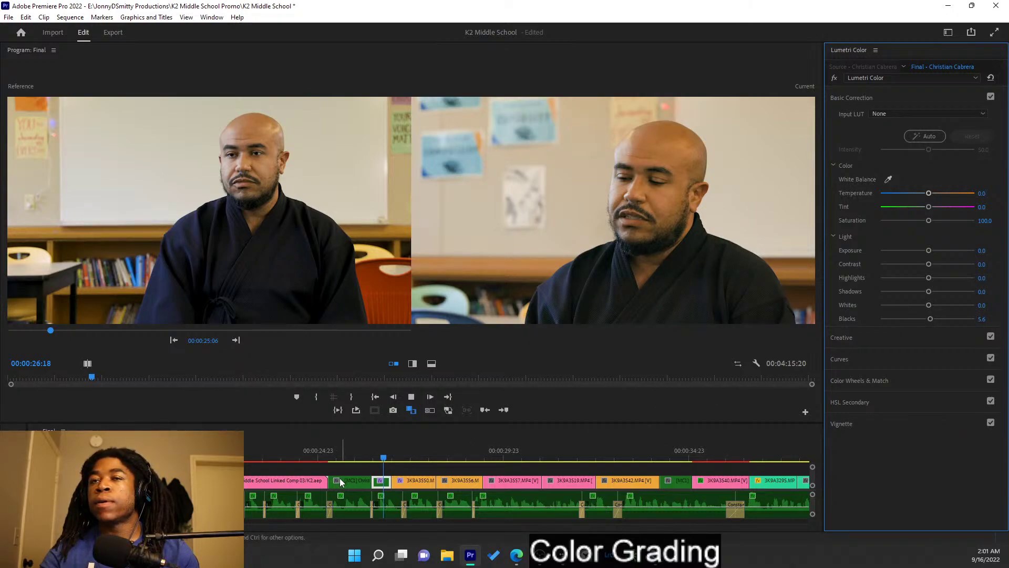
- Play the interview into the graded painting shot to compare the two
key("Down")
left_click(368, 458)
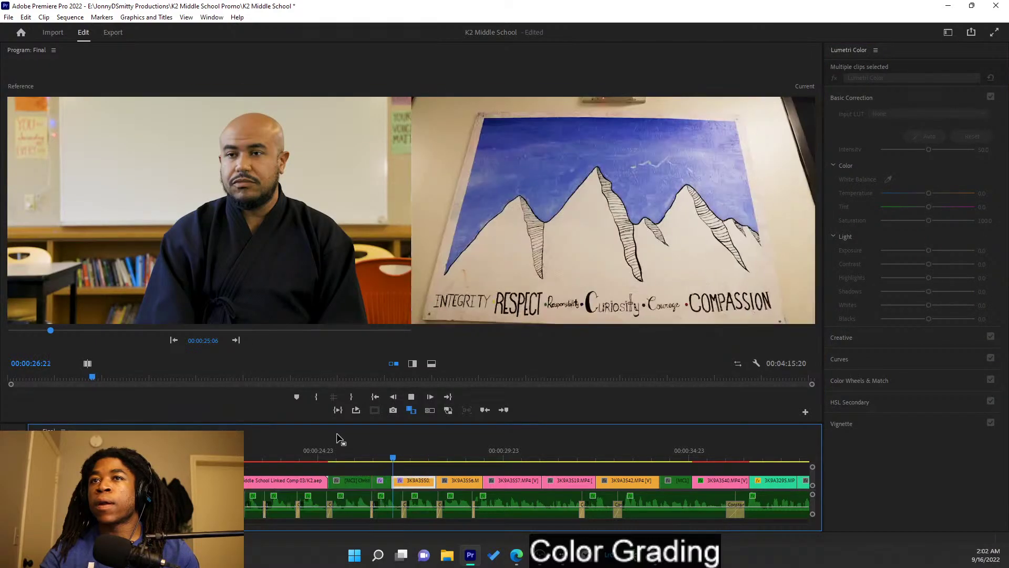
left_click(351, 448)
key("space")
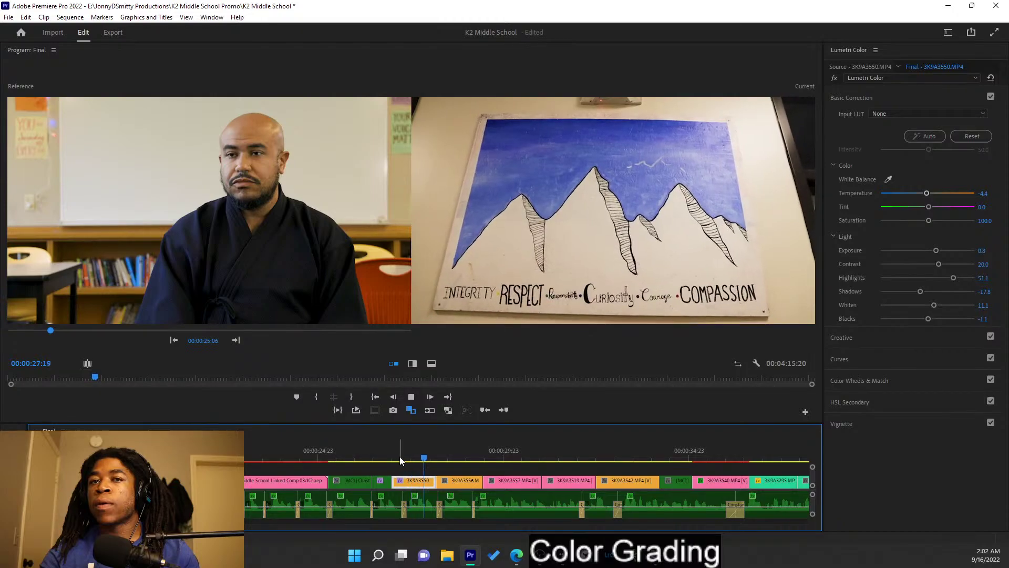
left_click(377, 451)
key("space")
key("space")
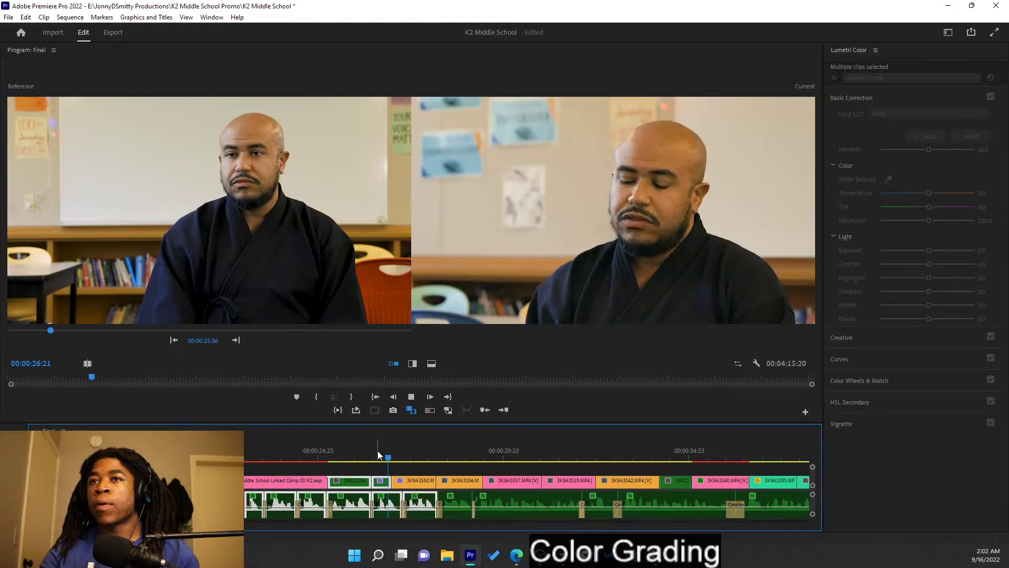
left_click(377, 450)
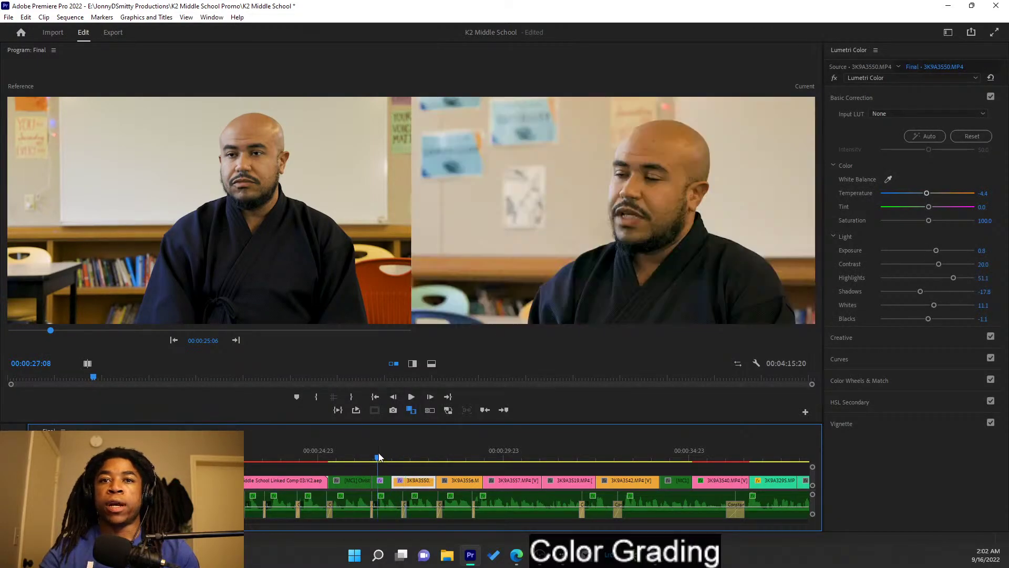
mouse_move(382, 456)
left_mouse_down()
mouse_move(350, 460)
mouse_move(446, 457)
left_mouse_up()
- Step the reference frame forward two edits and save the project
left_click(236, 340)
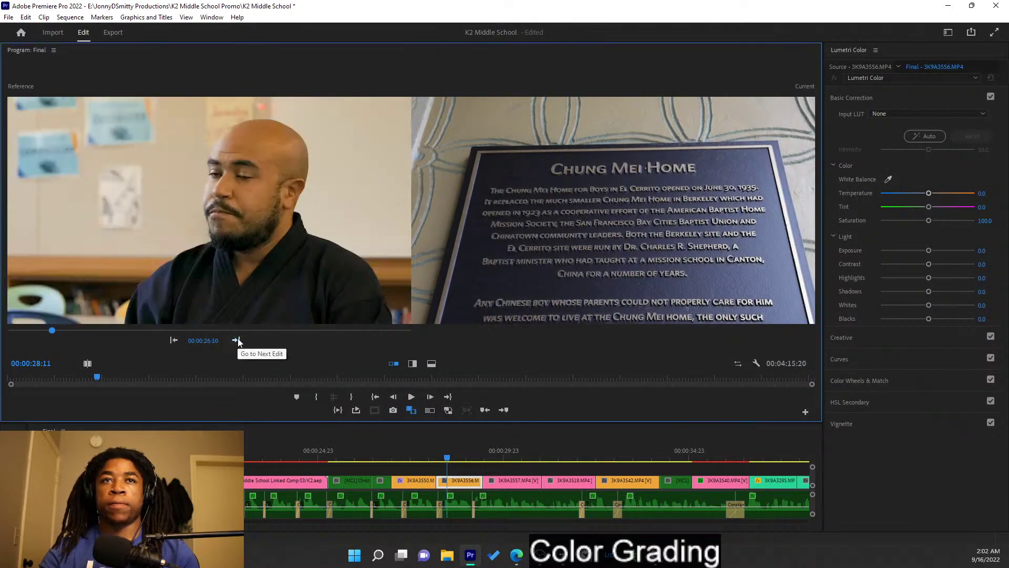
left_click(236, 340)
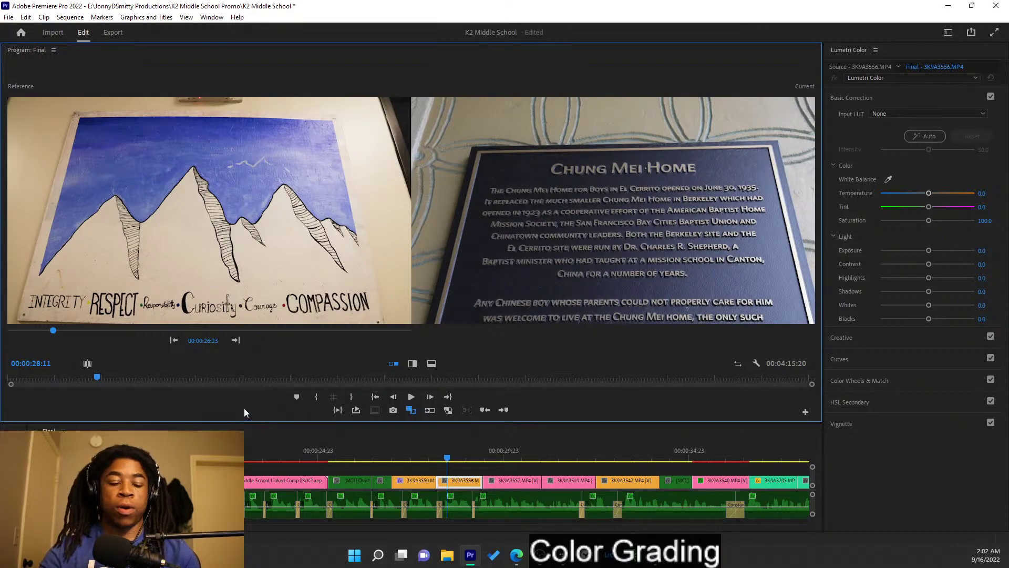
key("ctrl+s")
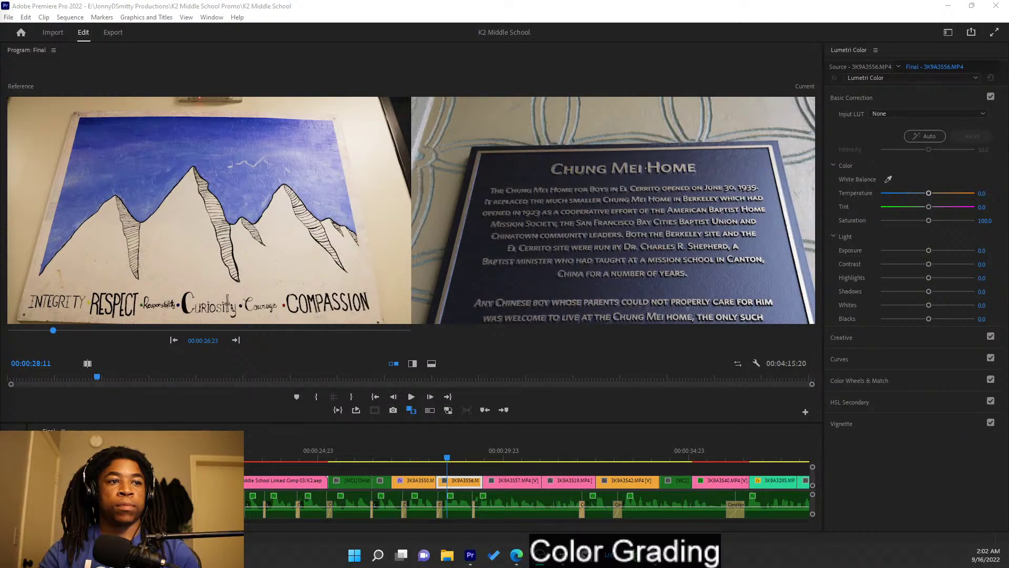
- Try brightening the plaque shot's exposure, reset it to zero, then scrub through the shot
left_click(418, 267)
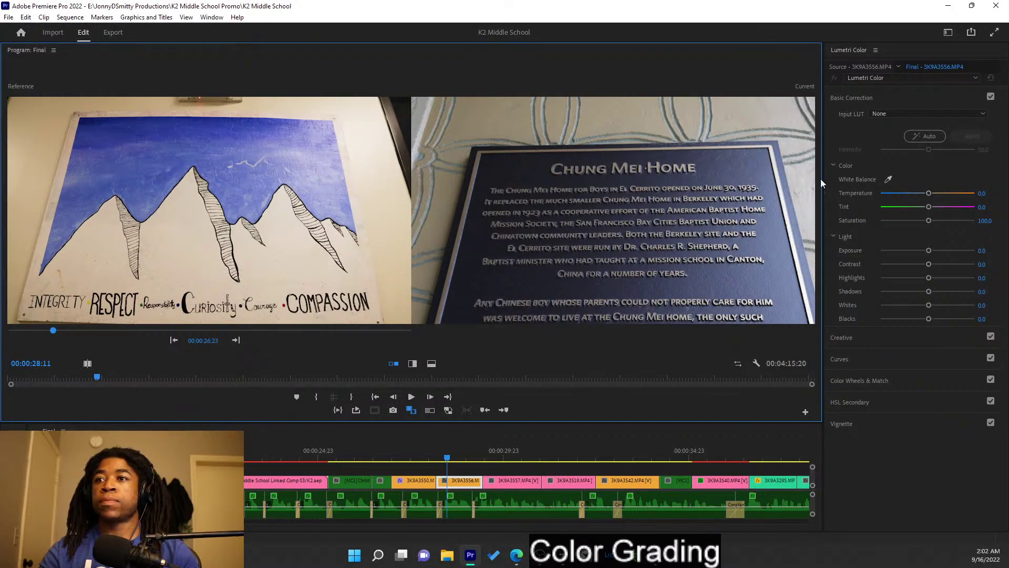
left_click(932, 251)
mouse_move(932, 254)
left_mouse_down()
mouse_move(919, 252)
mouse_move(929, 250)
left_mouse_up()
double_click(929, 251)
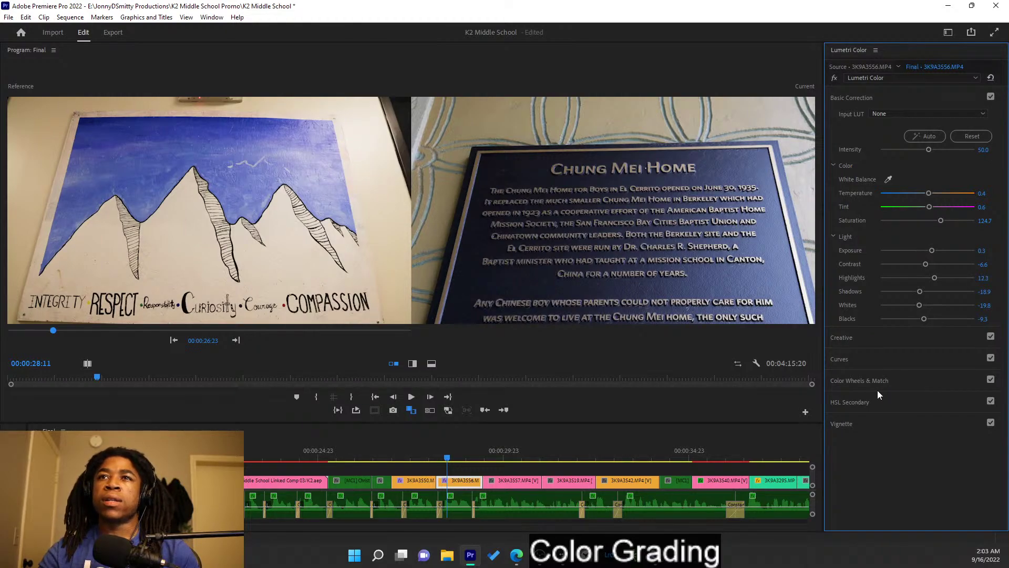
left_click(451, 456)
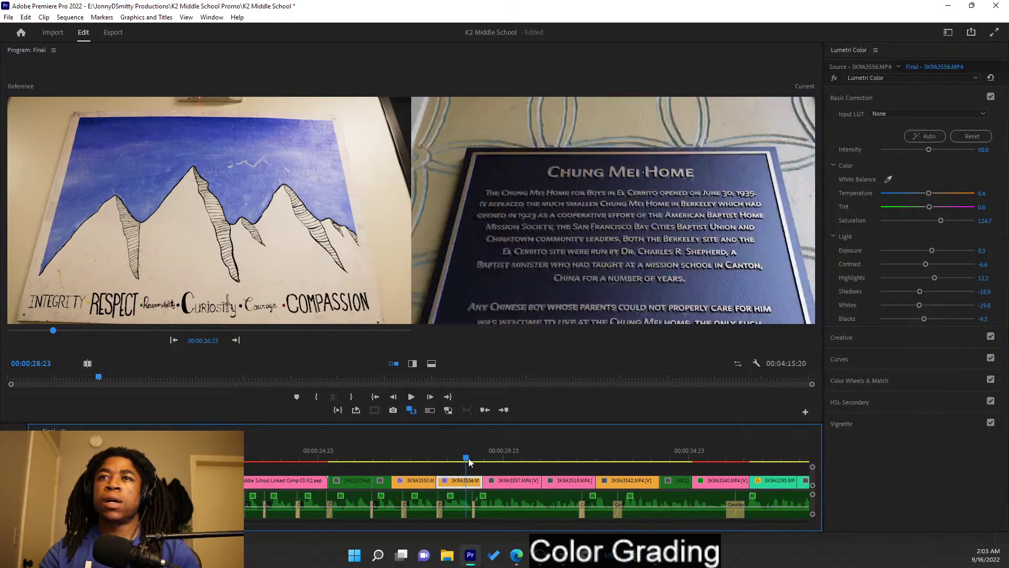
mouse_move(453, 458)
left_mouse_down()
mouse_move(427, 453)
mouse_move(494, 453)
mouse_move(438, 447)
mouse_move(459, 448)
left_mouse_up()
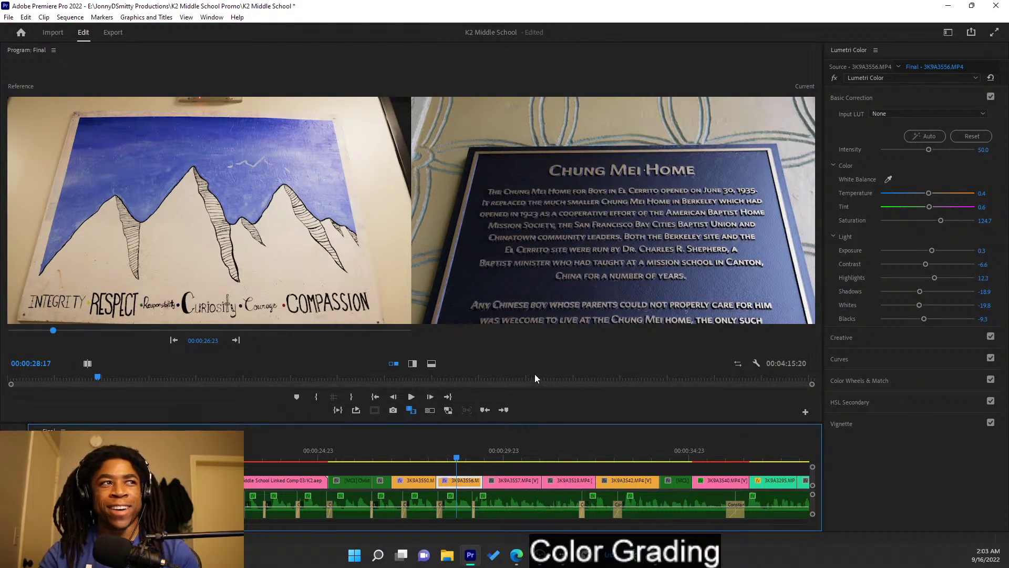
- Browse the Curves, Creative and Color Wheels sections, returning to Basic Correction
left_click(919, 363)
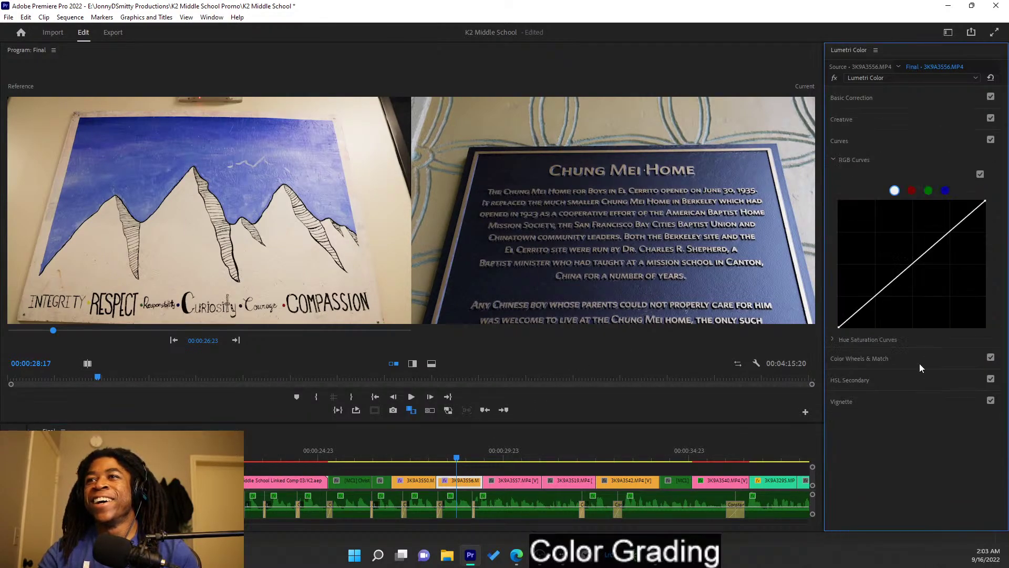
left_click(899, 125)
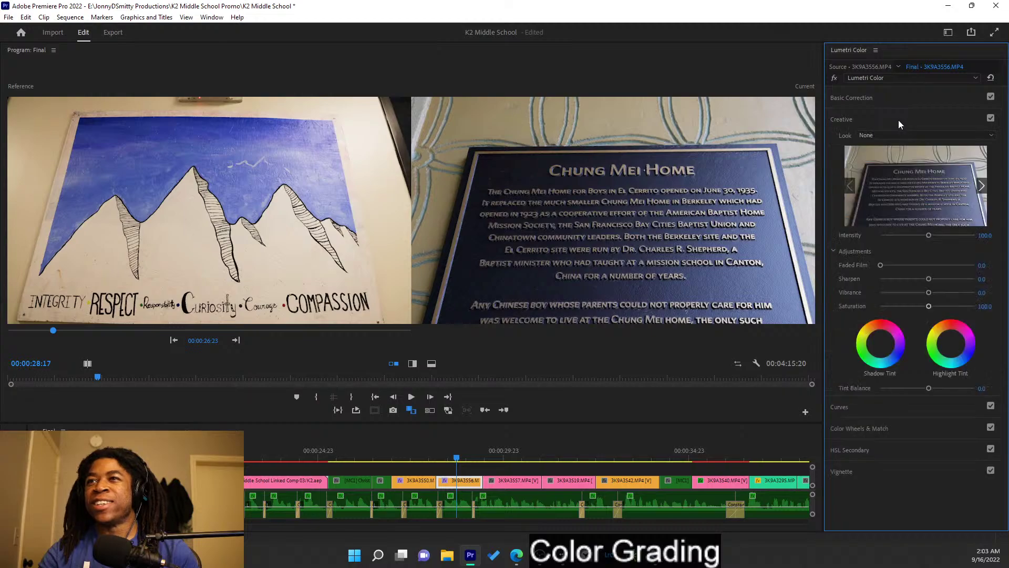
left_click(899, 123)
left_click(898, 138)
left_click(898, 146)
left_click(900, 163)
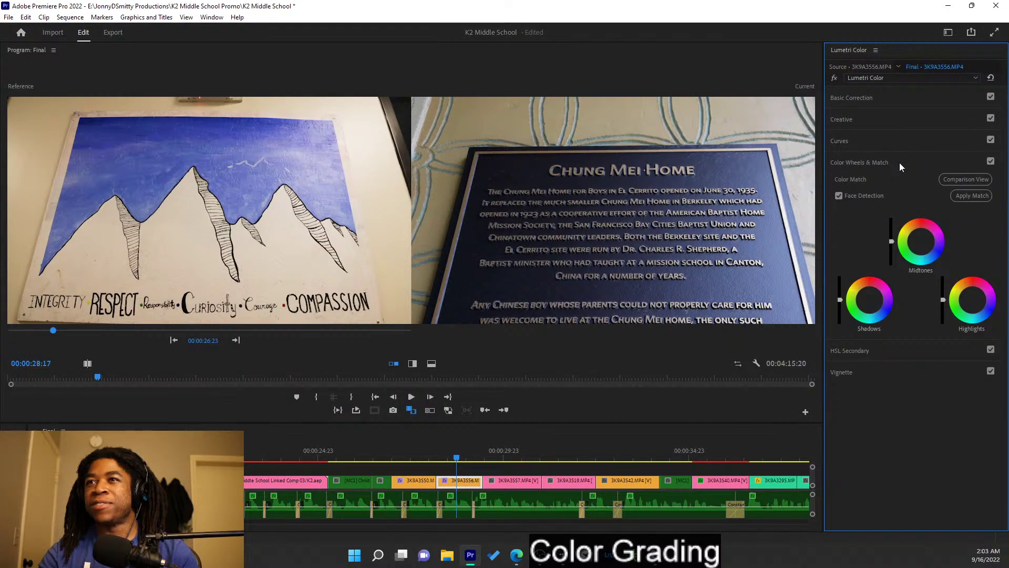
left_click(900, 162)
left_click(897, 98)
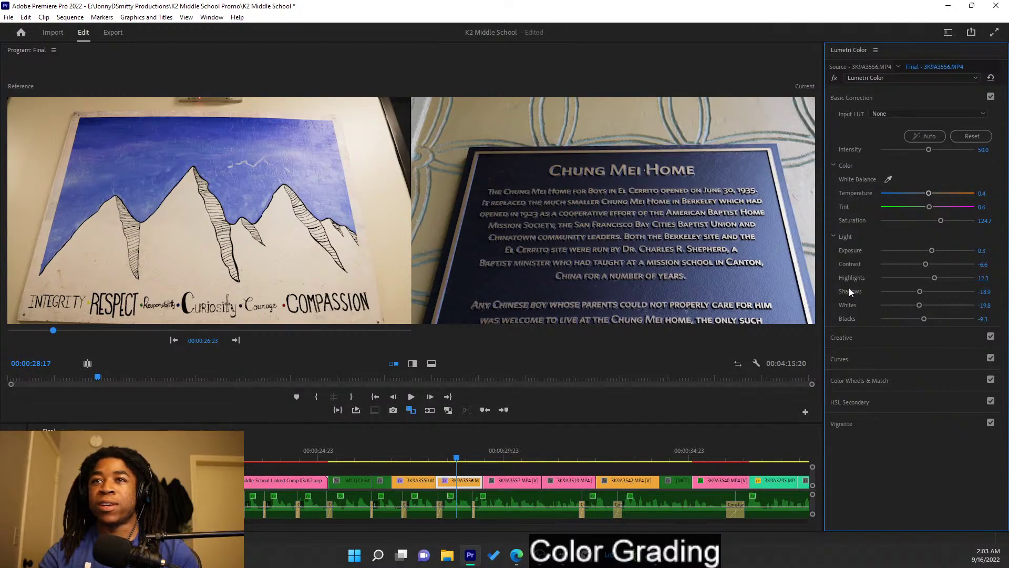
- Reset the plaque shot, apply Auto, then set saturation near 123 and exposure near 0.4
left_click(972, 136)
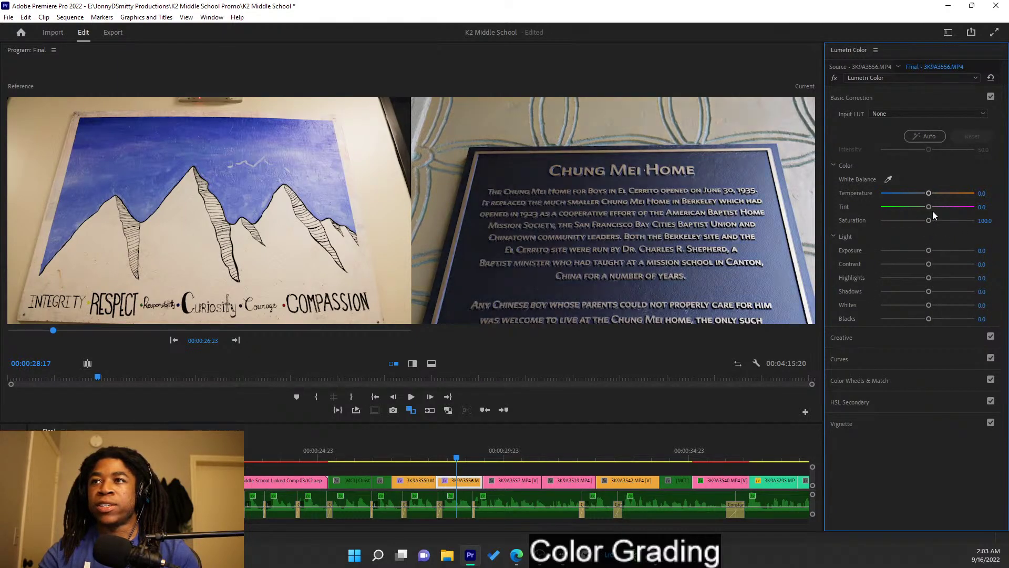
mouse_move(926, 223)
left_mouse_down()
mouse_move(945, 221)
mouse_move(935, 222)
left_mouse_up()
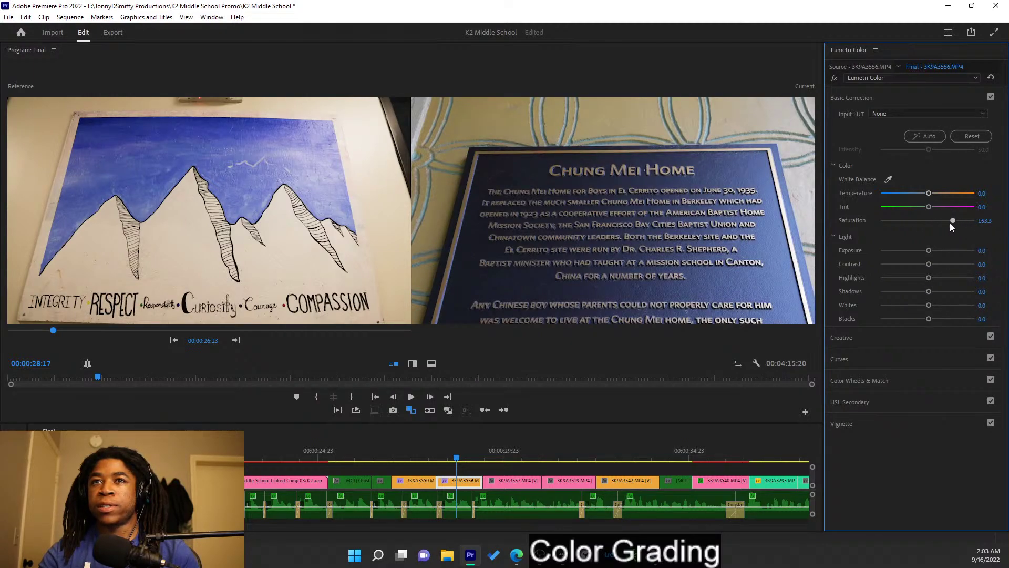
left_click_drag(967, 225, 938, 224)
double_click(953, 223)
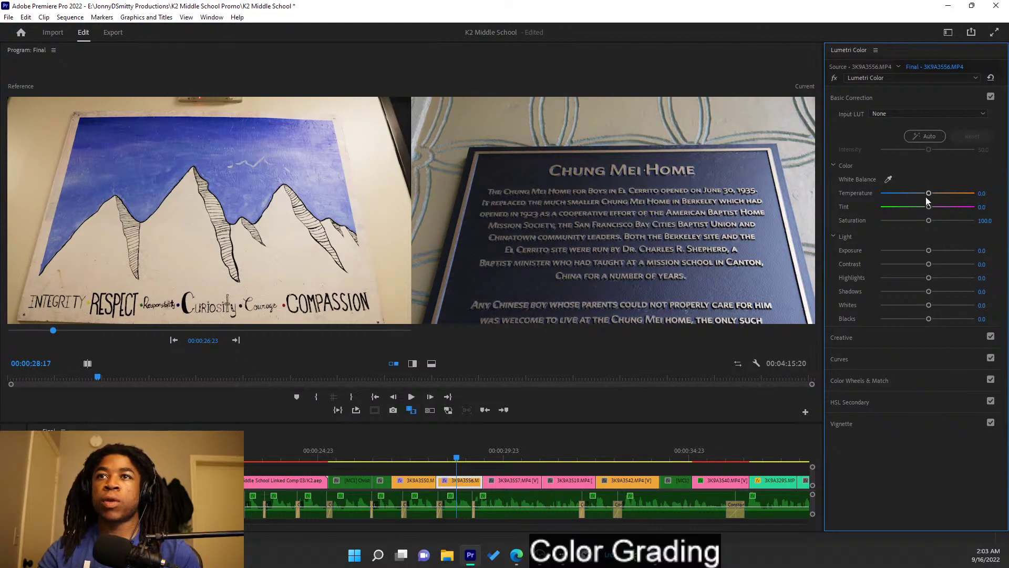
left_click(919, 136)
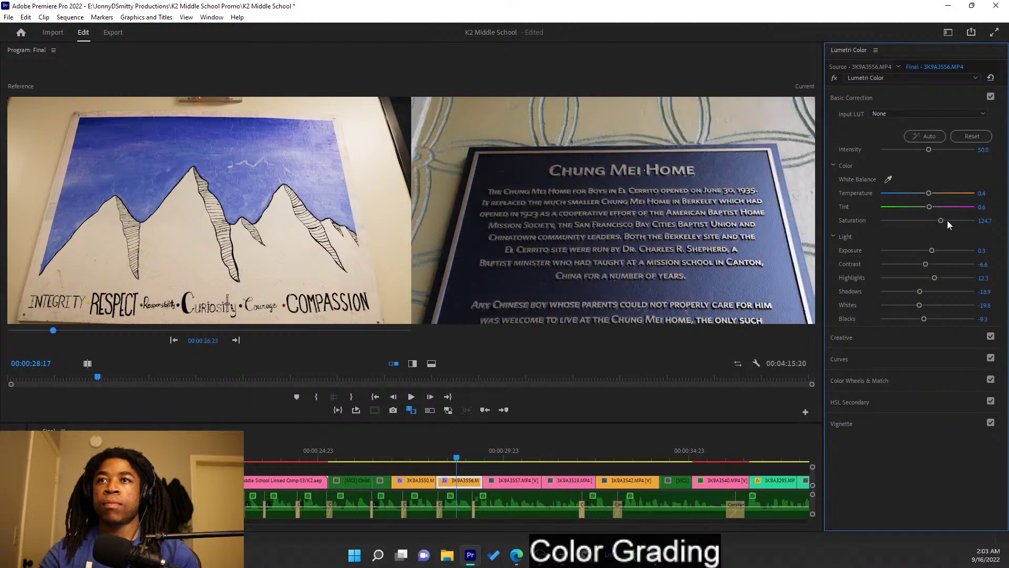
left_click_drag(941, 222, 930, 196)
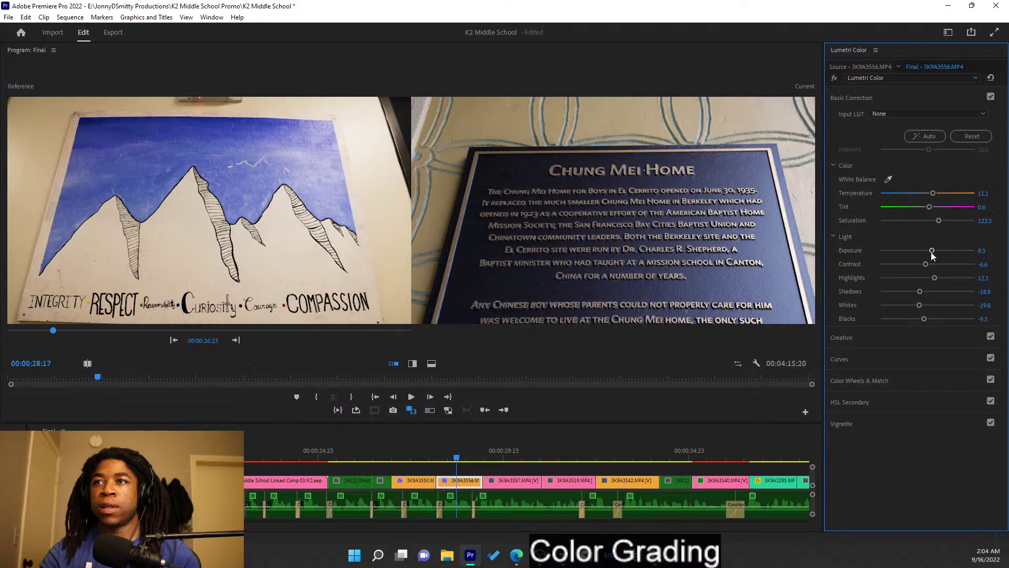
left_click_drag(933, 252, 932, 254)
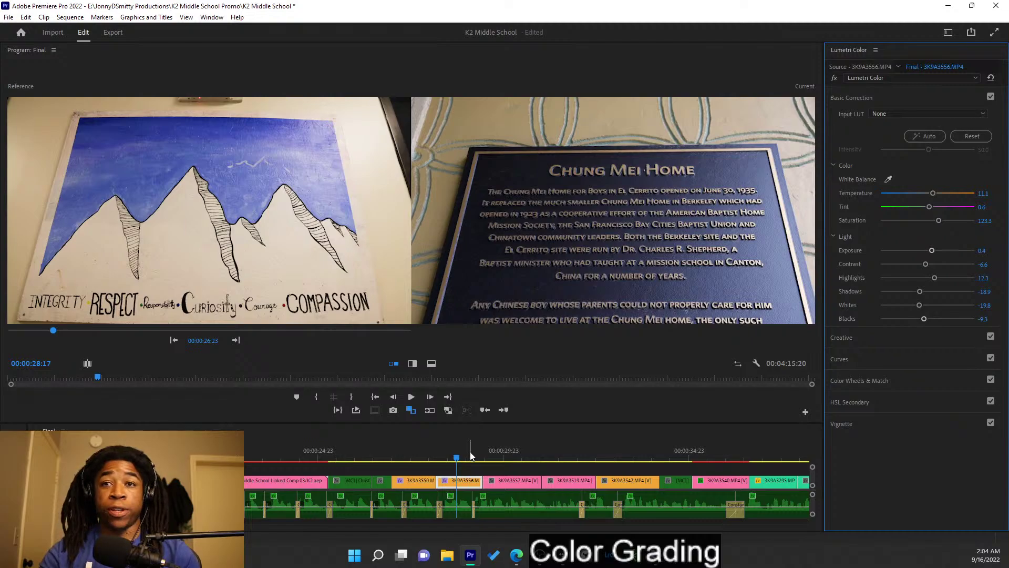
- Auto-correct building clip 3K9A3557 against the plaque reference, then scrub on to the stair-wall clip
left_click(498, 452)
left_click_drag(502, 451, 519, 452)
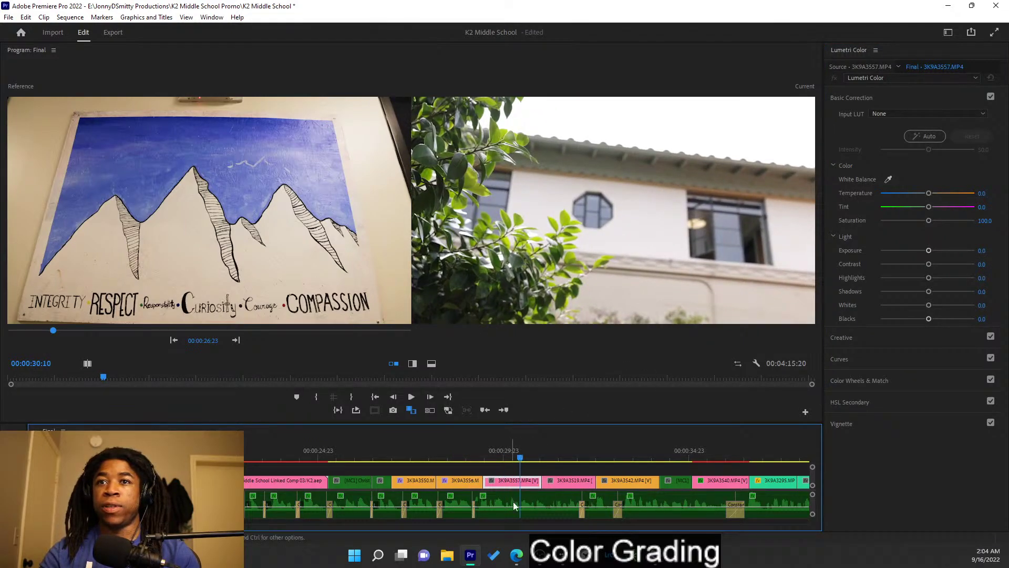
left_click(233, 342)
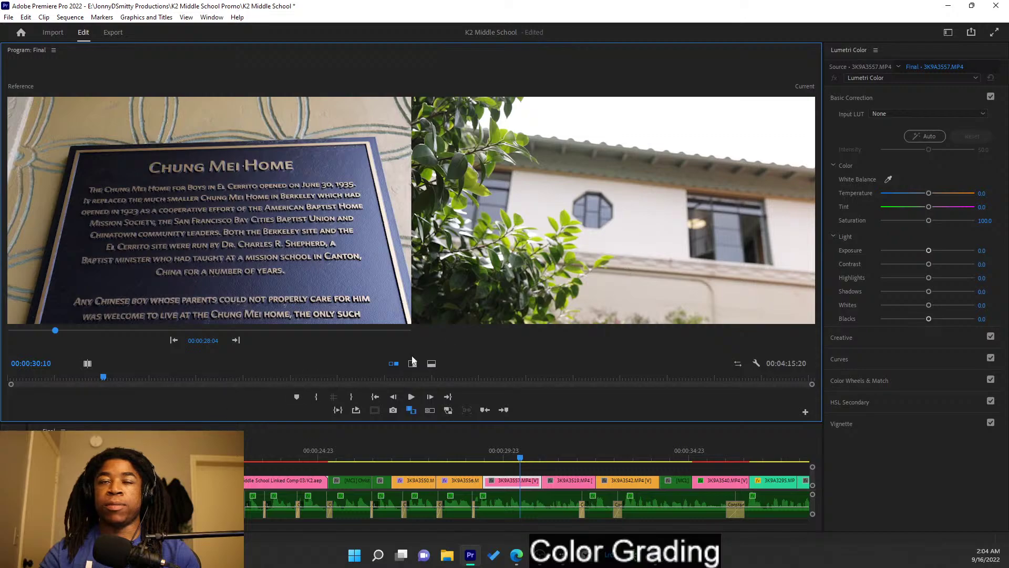
left_click(929, 136)
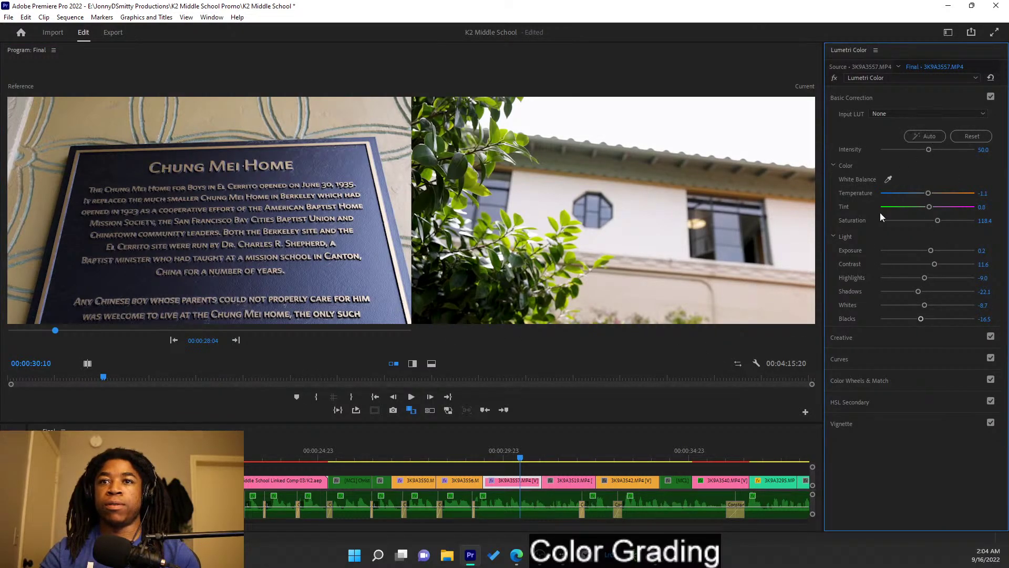
left_click(499, 453)
left_click_drag(498, 452, 558, 456)
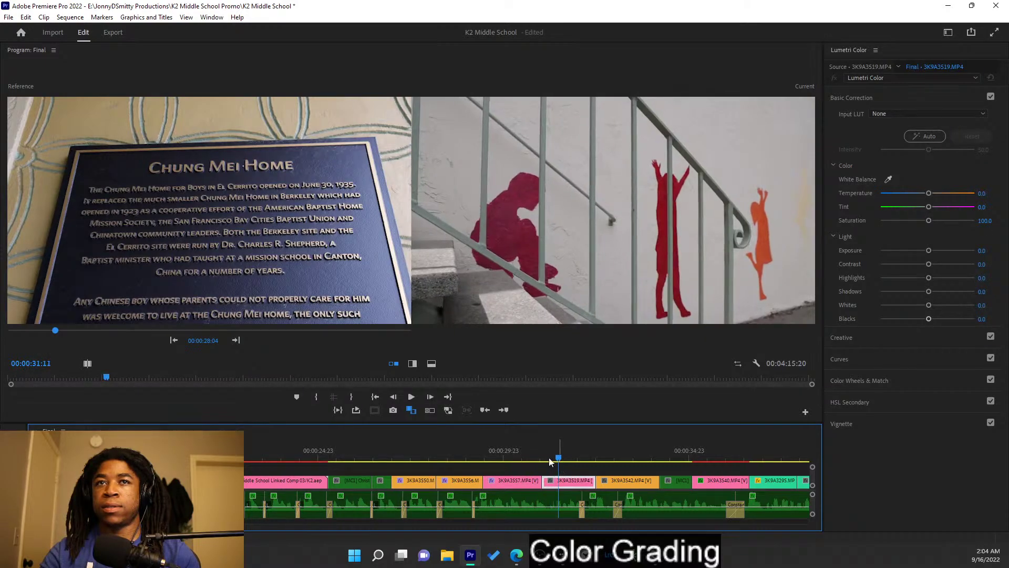
- Auto-correct the stair-wall shot against the building reference, then set exposure and temperature to 1.1
left_click(236, 340)
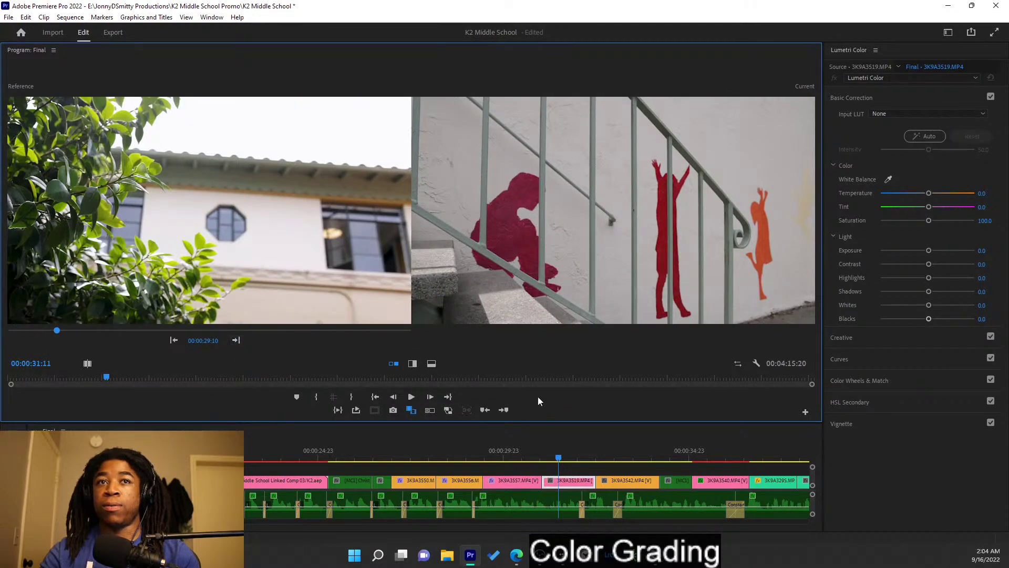
left_click(921, 137)
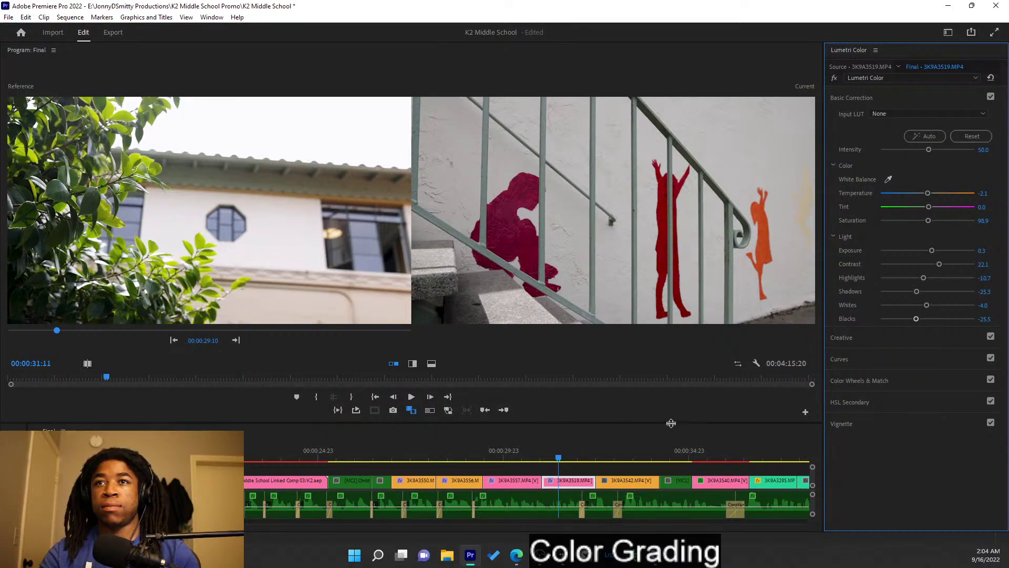
key("ctrl+z")
key("ctrl+shift+z")
key("ctrl+z")
key("ctrl+shift+z")
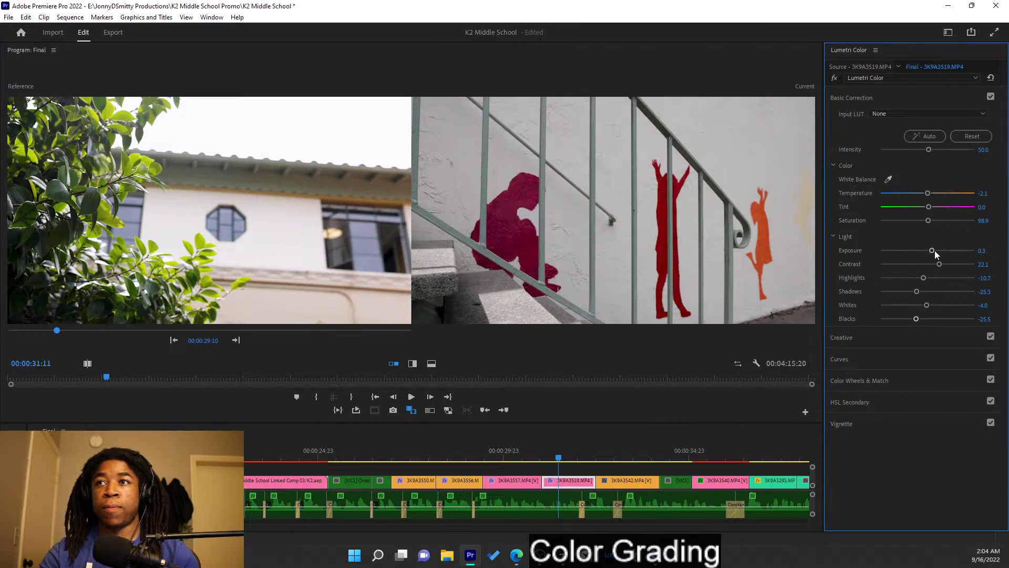
left_click_drag(933, 251, 940, 252)
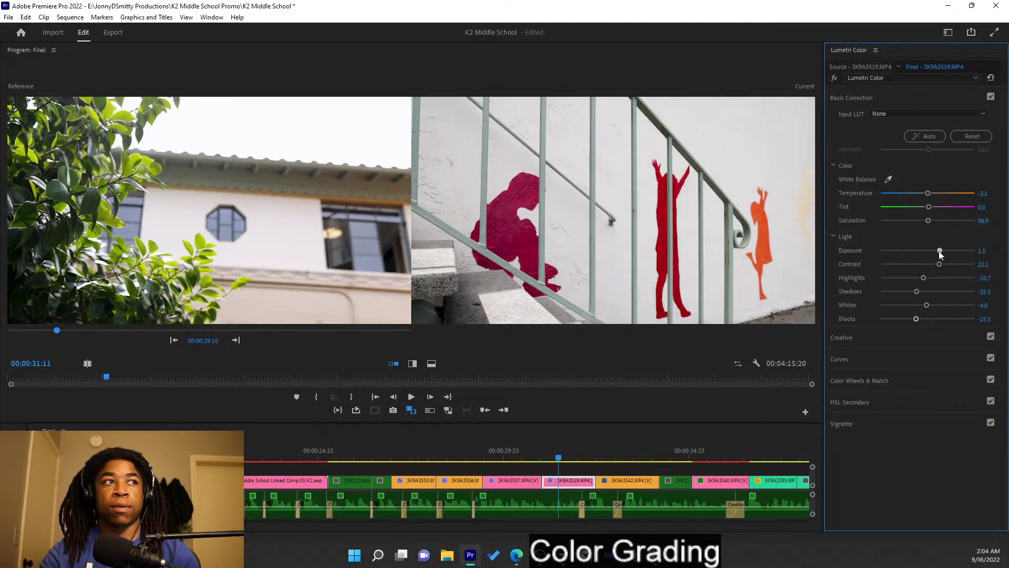
left_click_drag(938, 251, 937, 250)
left_click_drag(928, 196, 929, 194)
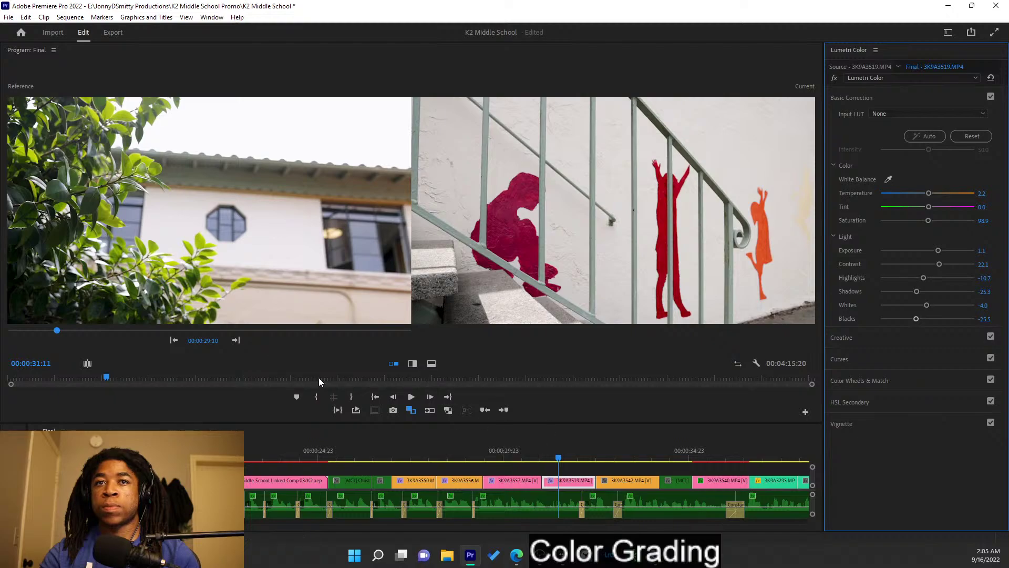
- Play the graded shots through to the mural clip and make the stair-wall frame the reference
left_click(235, 340)
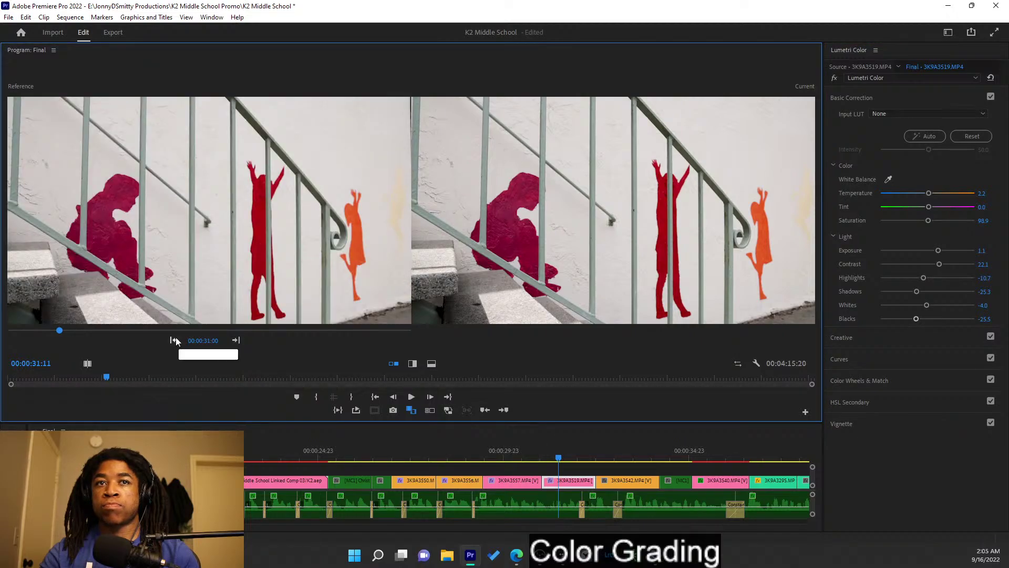
left_click(174, 340)
left_click_drag(555, 449, 517, 451)
left_click(523, 459)
key("space")
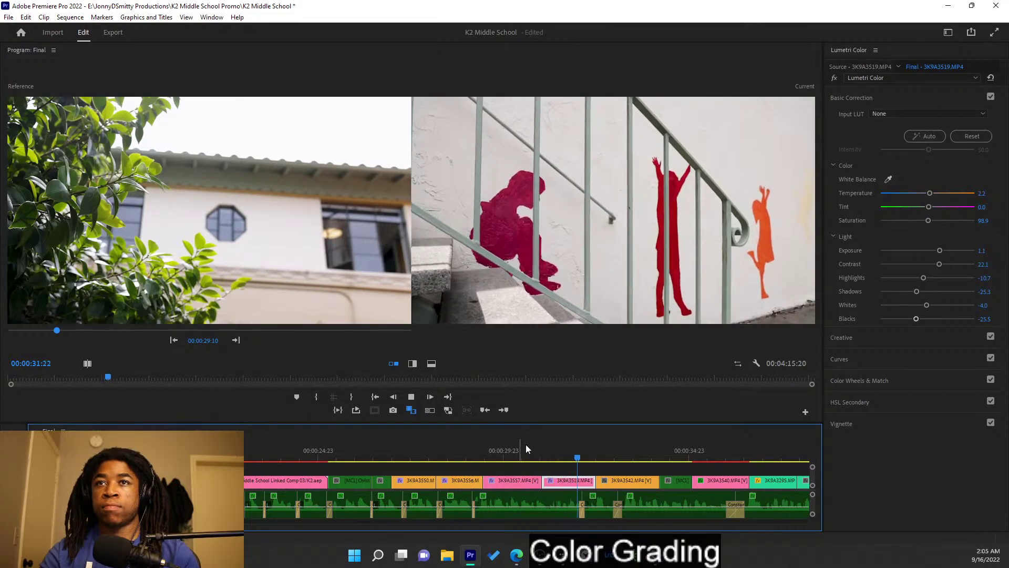
key("space")
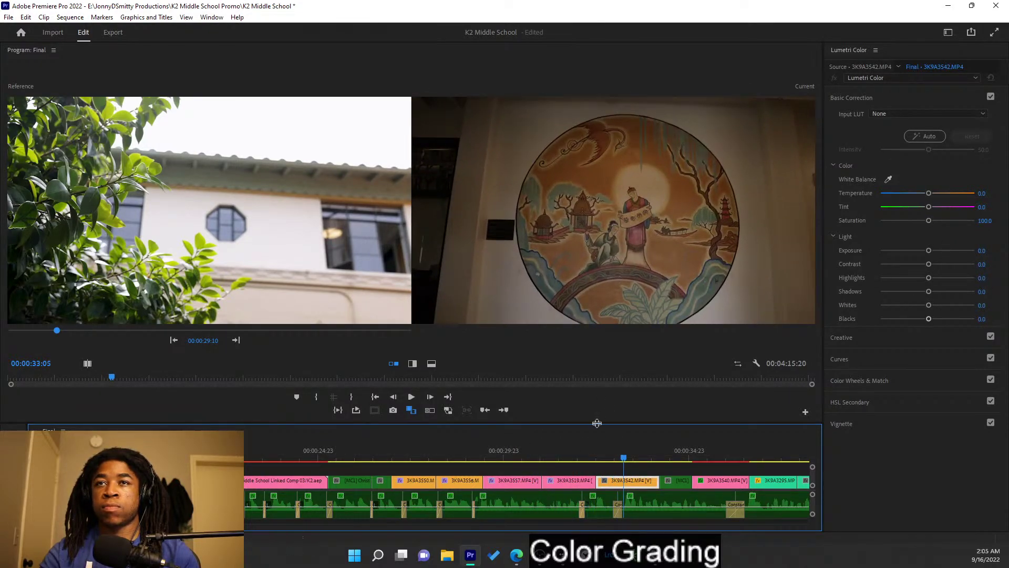
left_click(236, 340)
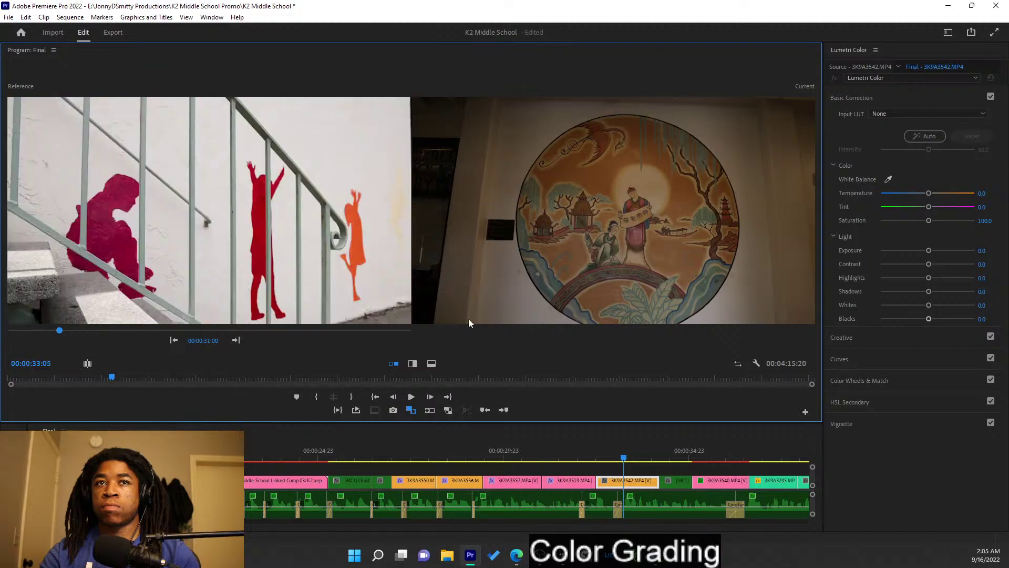
- Auto-grade the circular mural with temperature -30.5, exposure 2.2, softer contrast and blacks -10.3
left_click(925, 136)
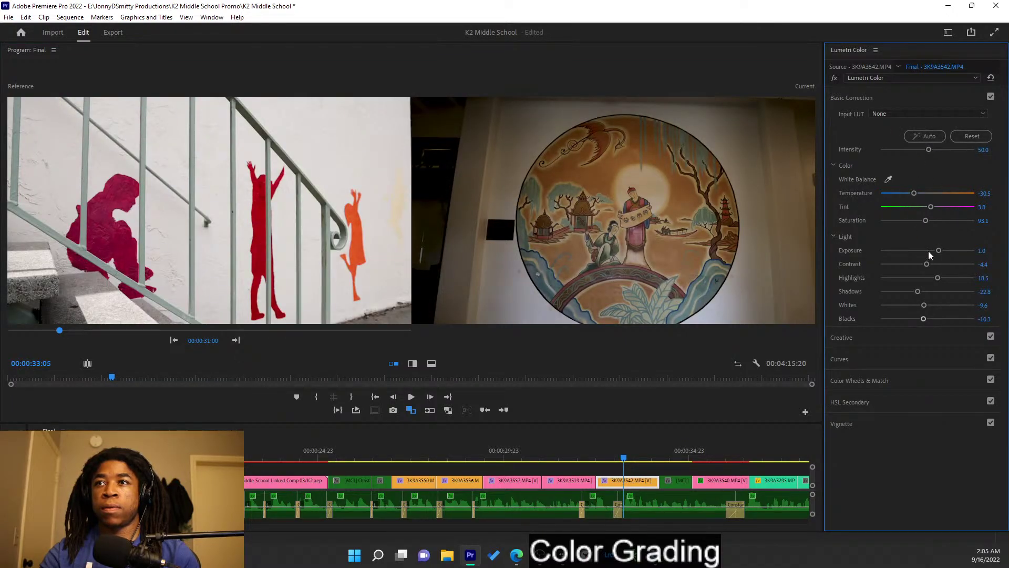
mouse_move(914, 194)
left_mouse_down()
mouse_move(925, 197)
mouse_move(915, 196)
left_mouse_up()
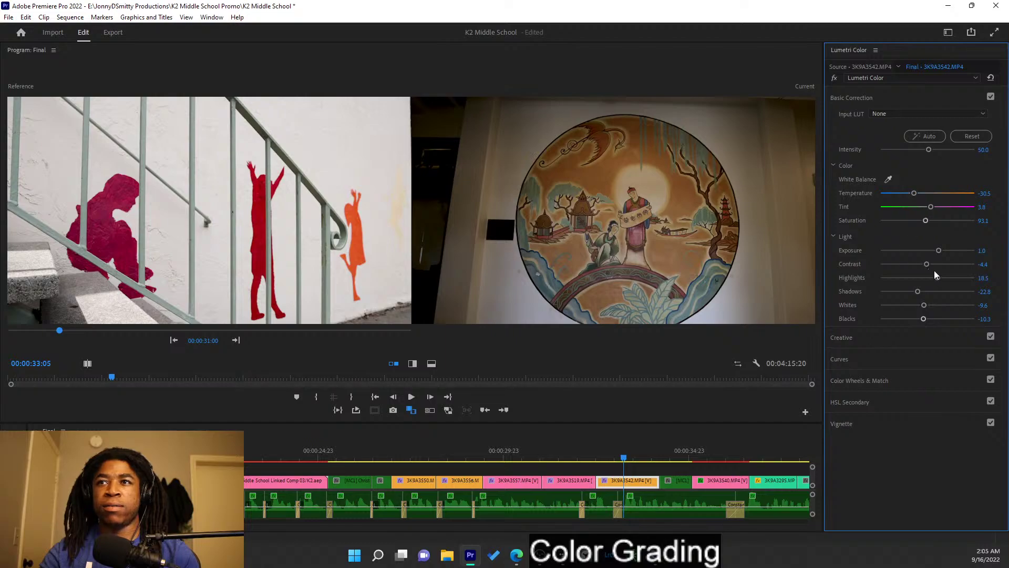
left_click_drag(939, 251, 950, 254)
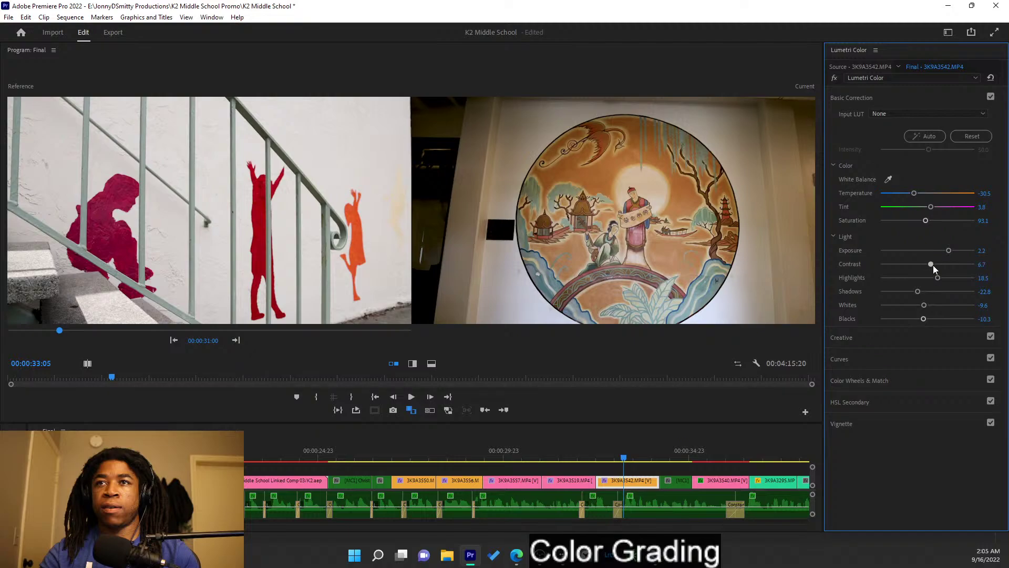
left_click_drag(940, 266, 908, 267)
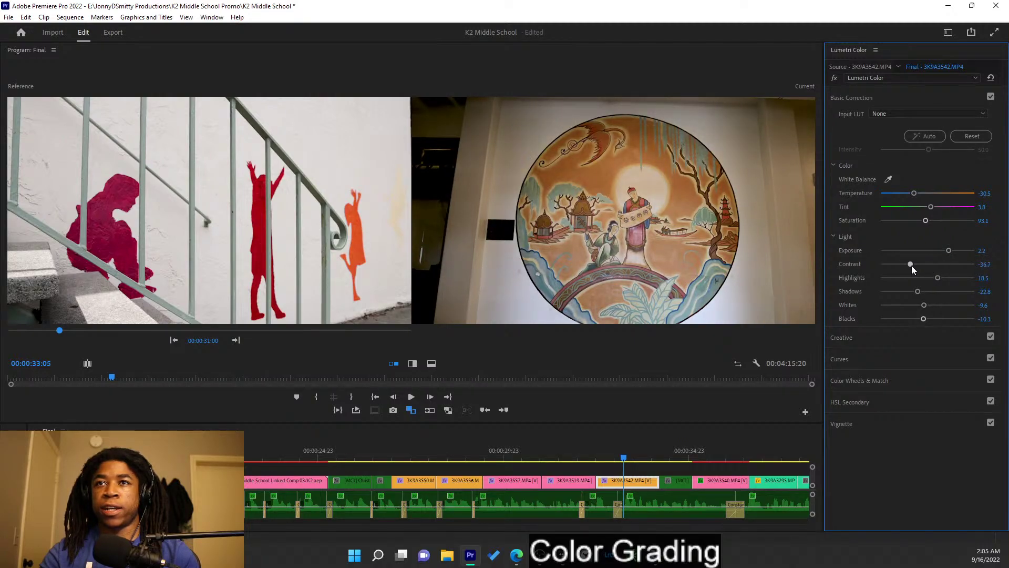
left_click_drag(911, 267, 924, 268)
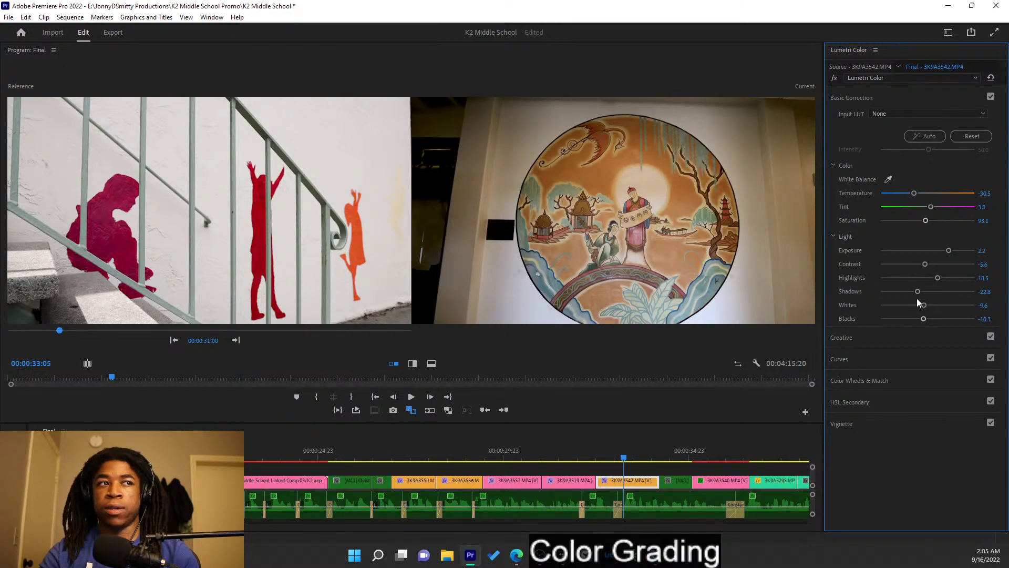
left_click_drag(923, 318, 924, 319)
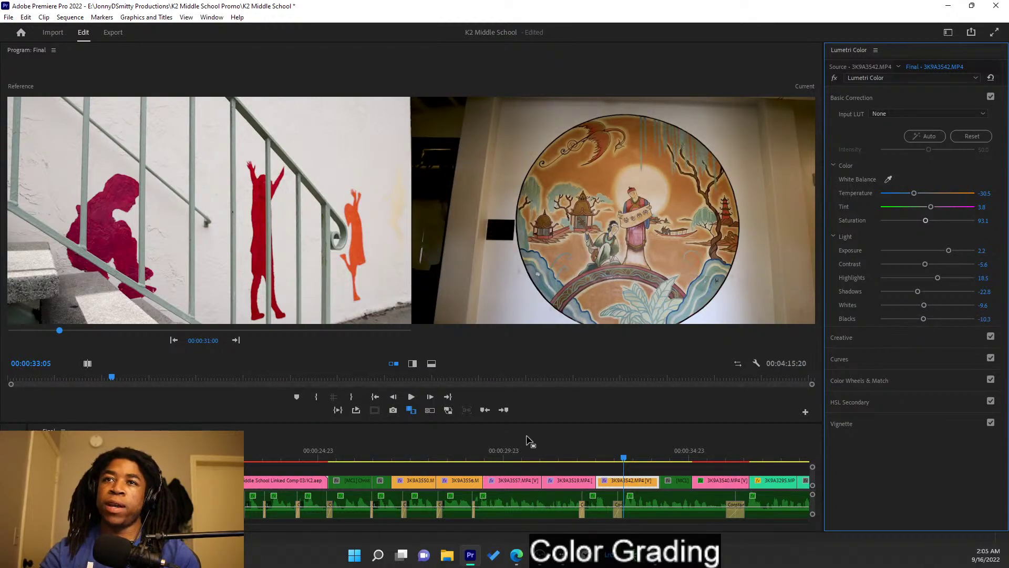
left_click_drag(609, 463, 682, 471)
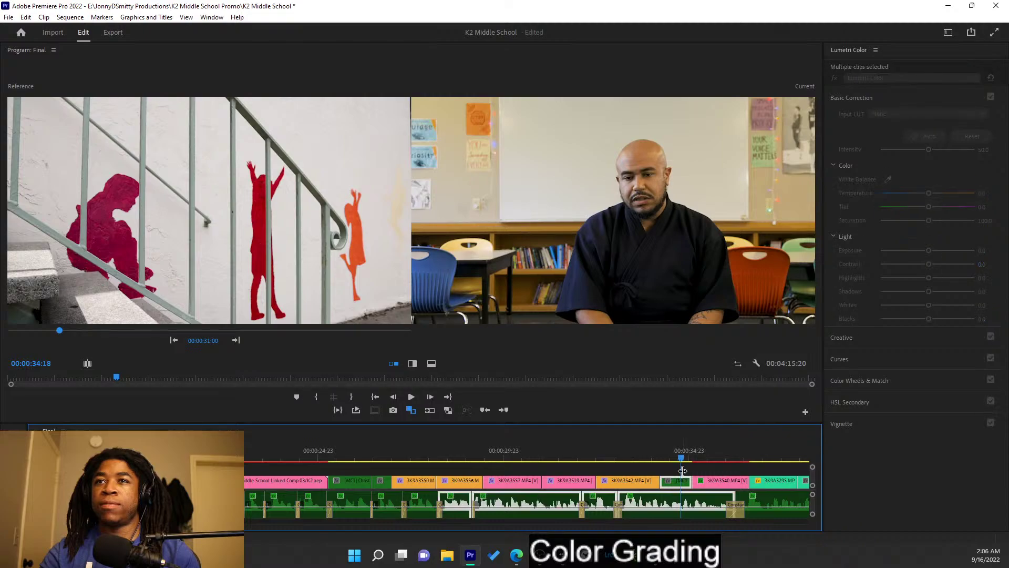
key("space")
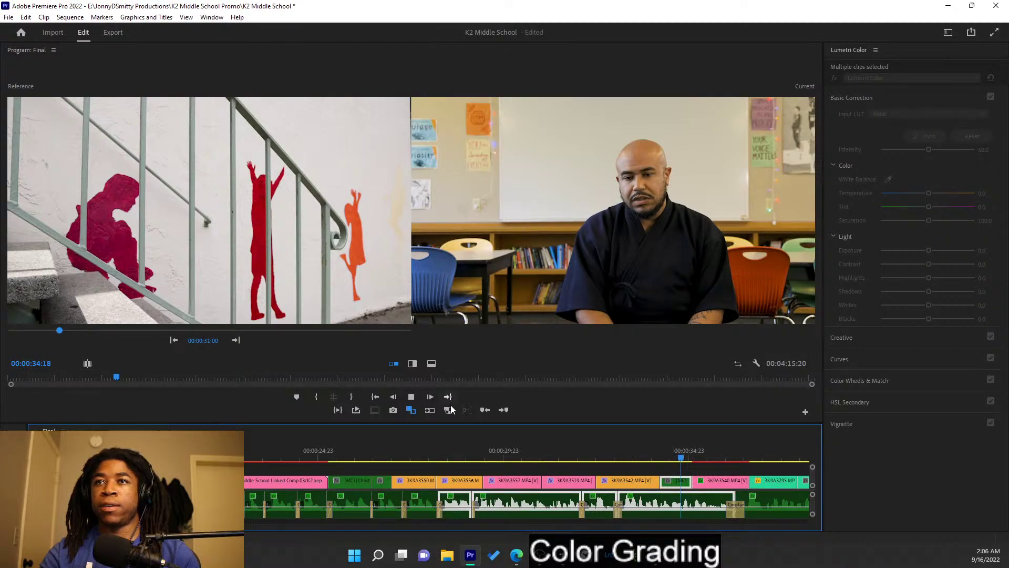
key("space")
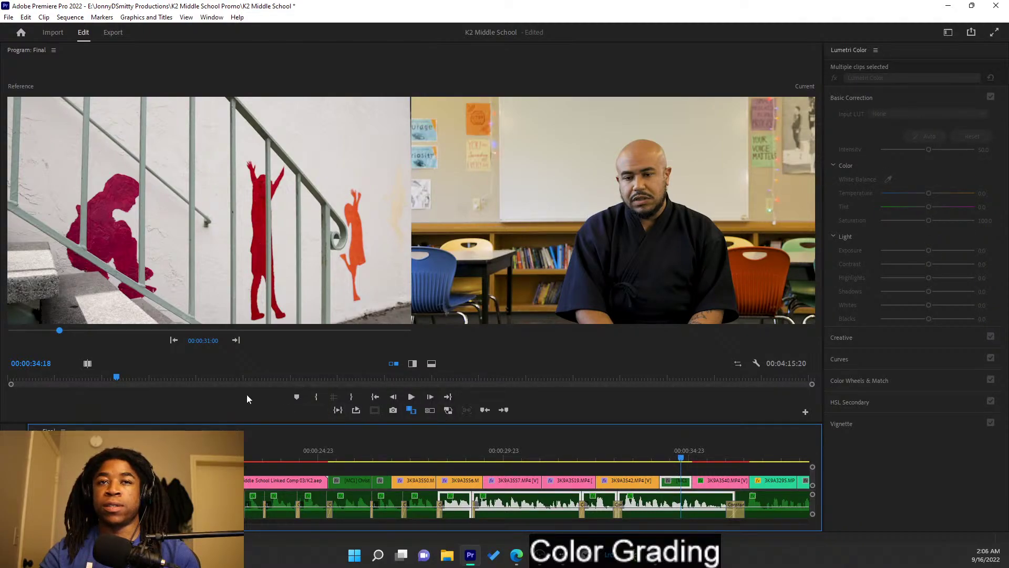
double_click(677, 481)
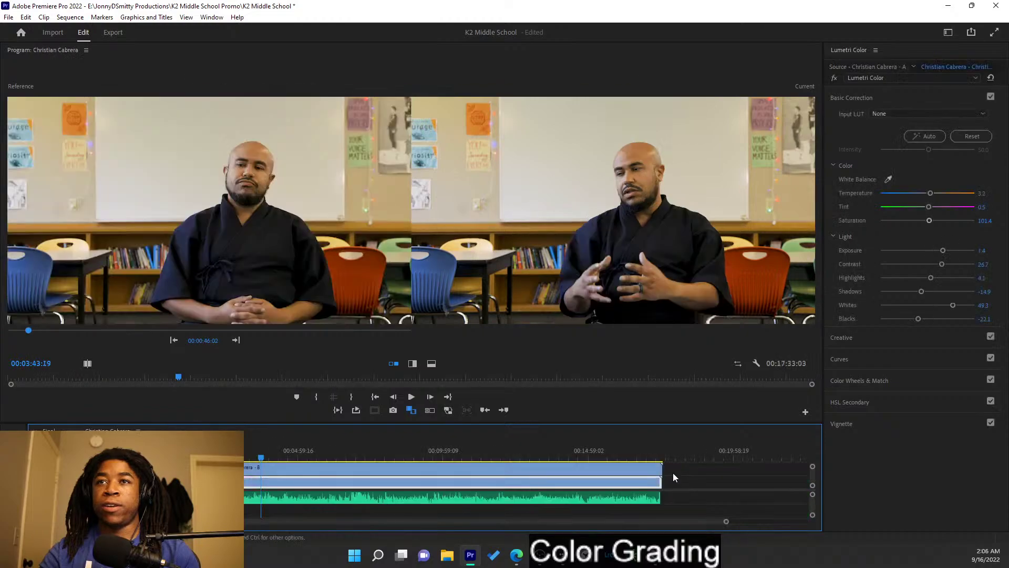
key("ctrl+s")
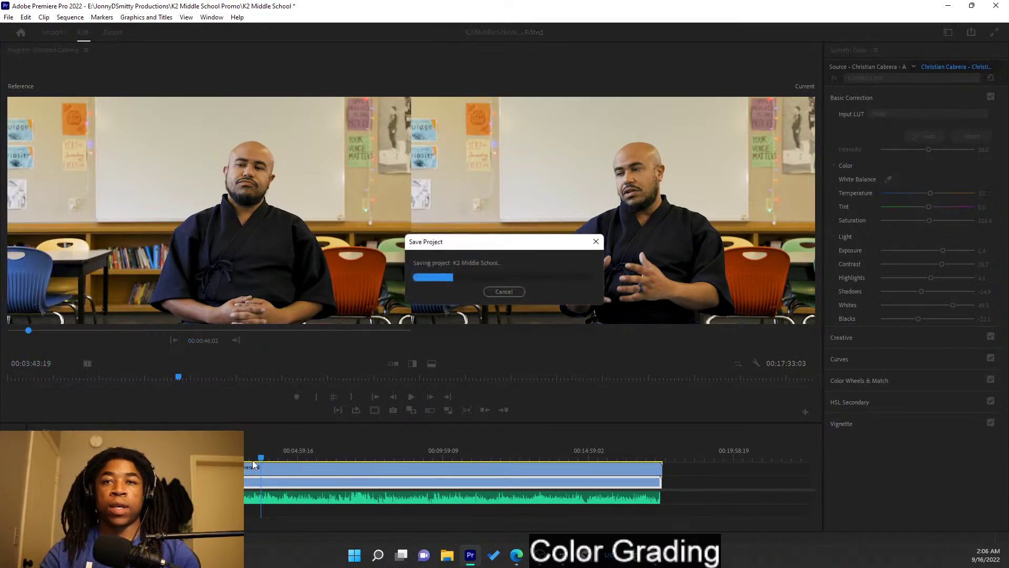
left_click(285, 471)
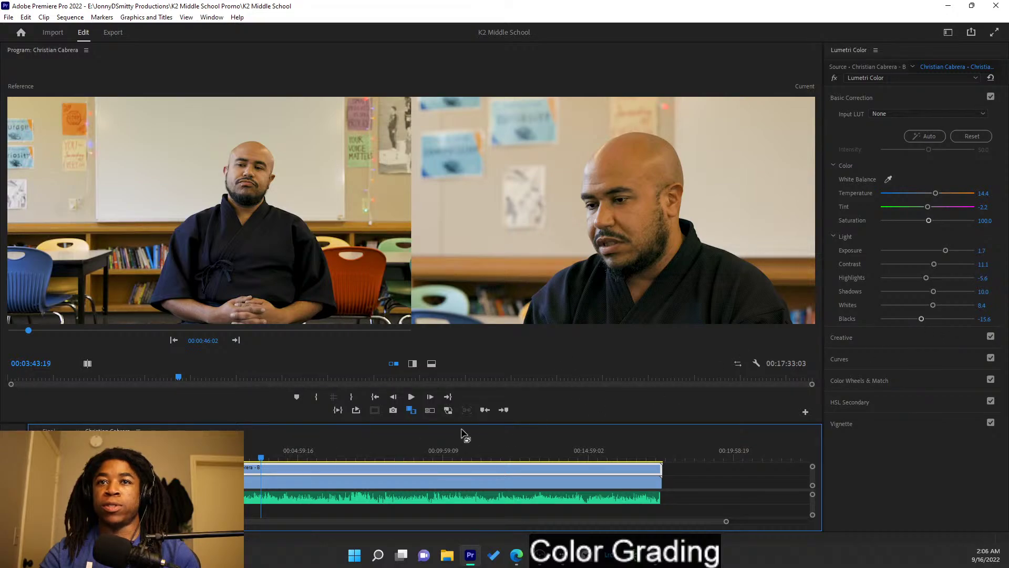
left_click(411, 410)
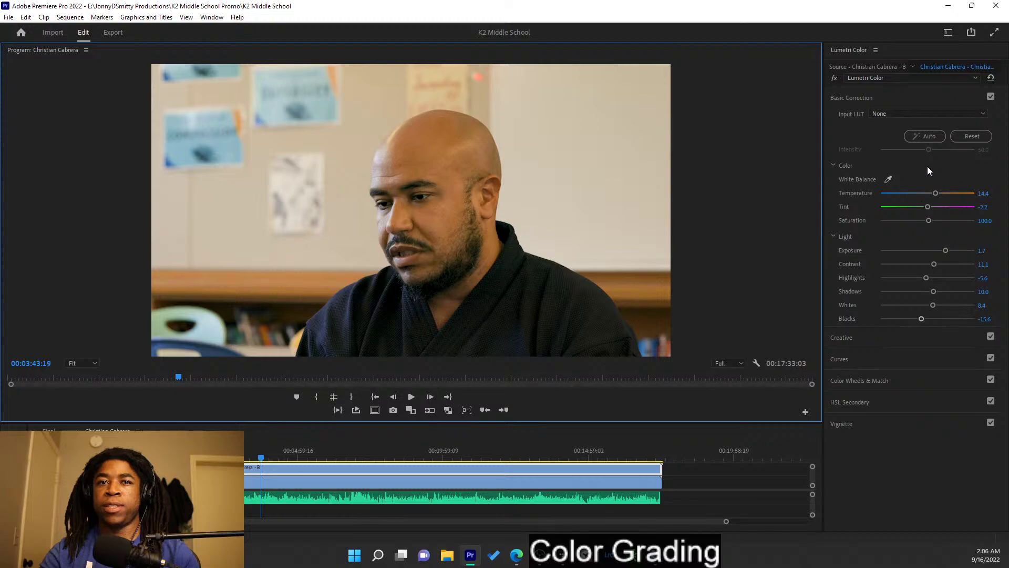
- Try Auto then undo it, and set the close-up interview's blacks to -12.2
left_click(929, 136)
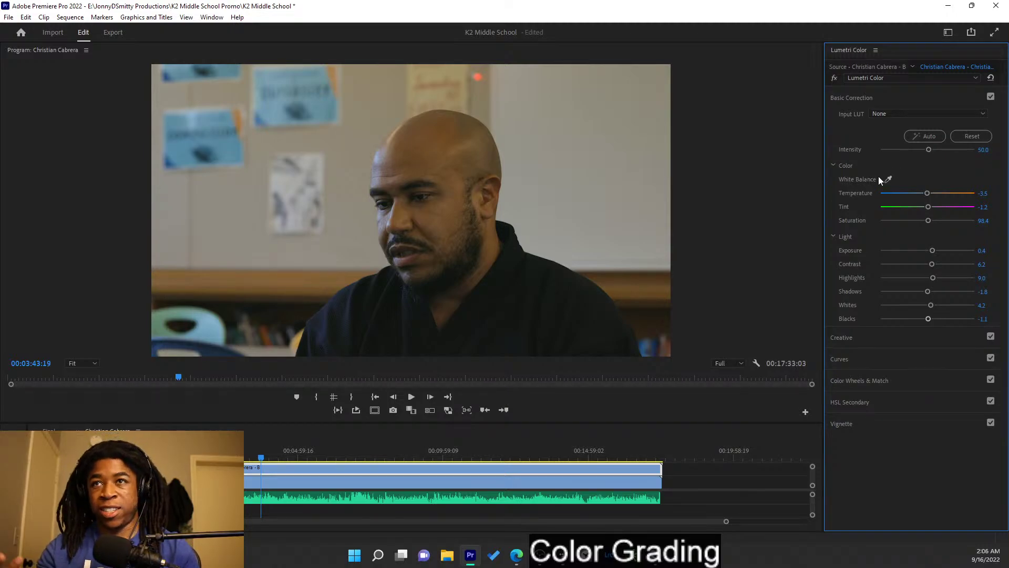
key("ctrl+z")
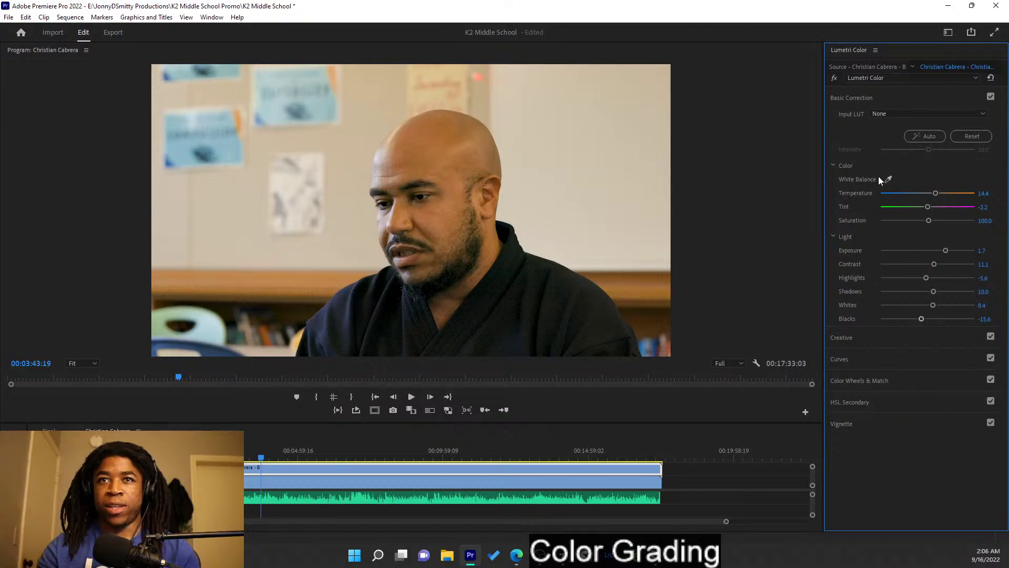
left_click_drag(921, 319, 922, 319)
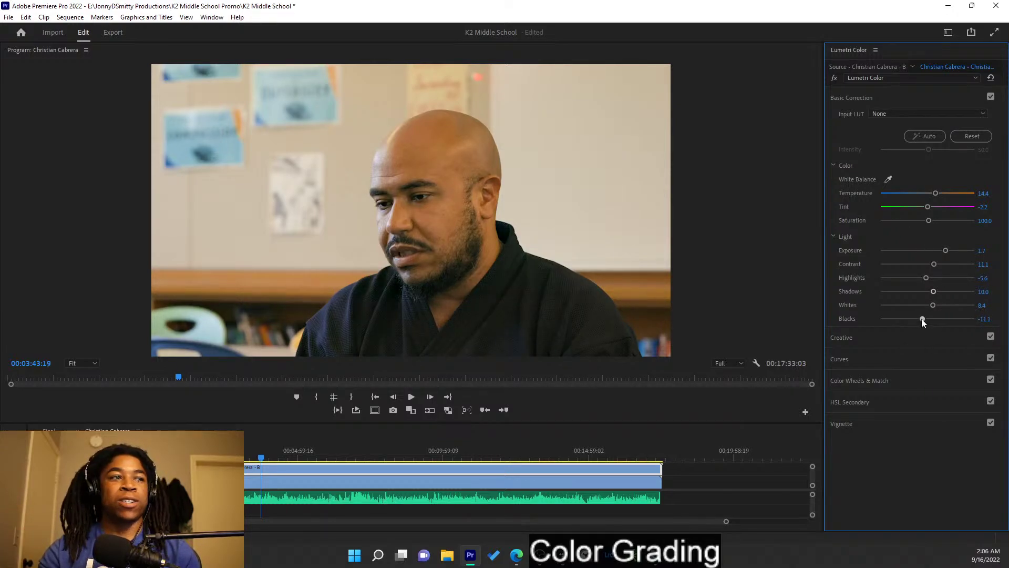
mouse_move(921, 319)
left_mouse_down()
mouse_move(930, 322)
mouse_move(900, 315)
mouse_move(921, 321)
left_mouse_up()
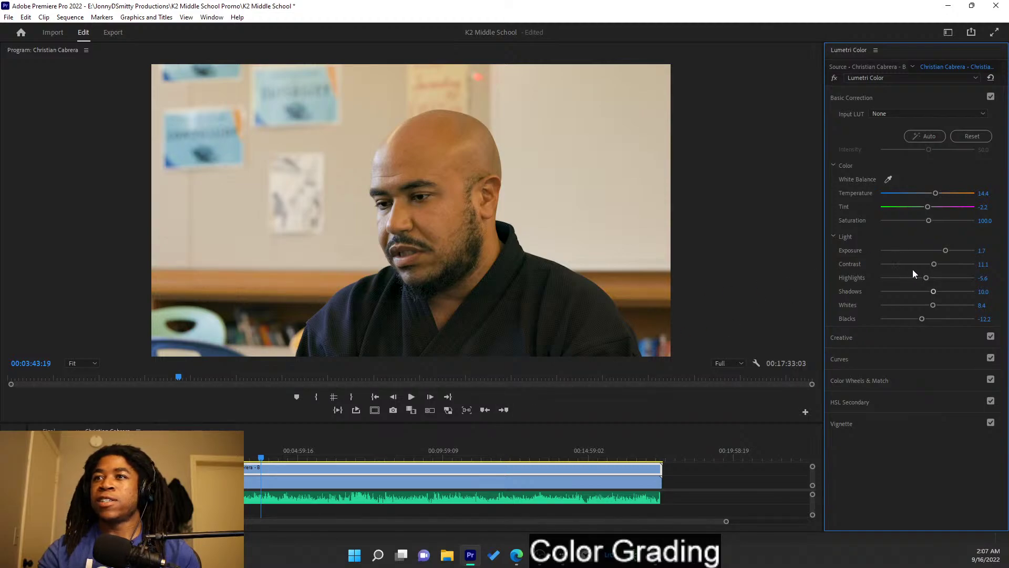
- Lower the close-up's contrast to -4.4 and nudge exposure up while reviewing playback
left_click_drag(935, 264, 925, 266)
key("space")
key("space")
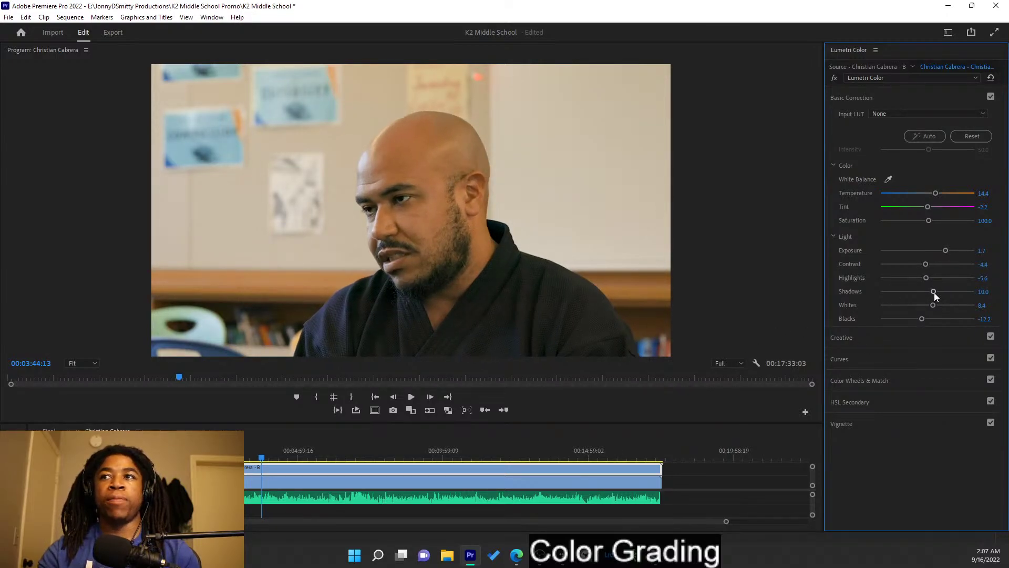
left_click_drag(948, 251, 944, 254)
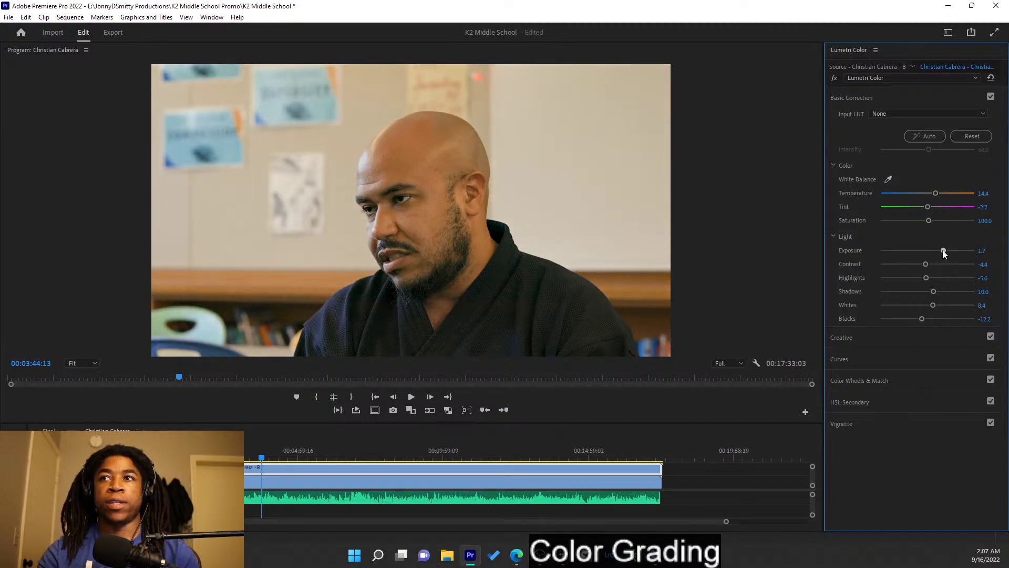
- Keep temperature unchanged, reset saturation to 100, raise highlights to 16.7 and blacks to 15.6
left_click_drag(936, 192, 930, 192)
key("ctrl+z")
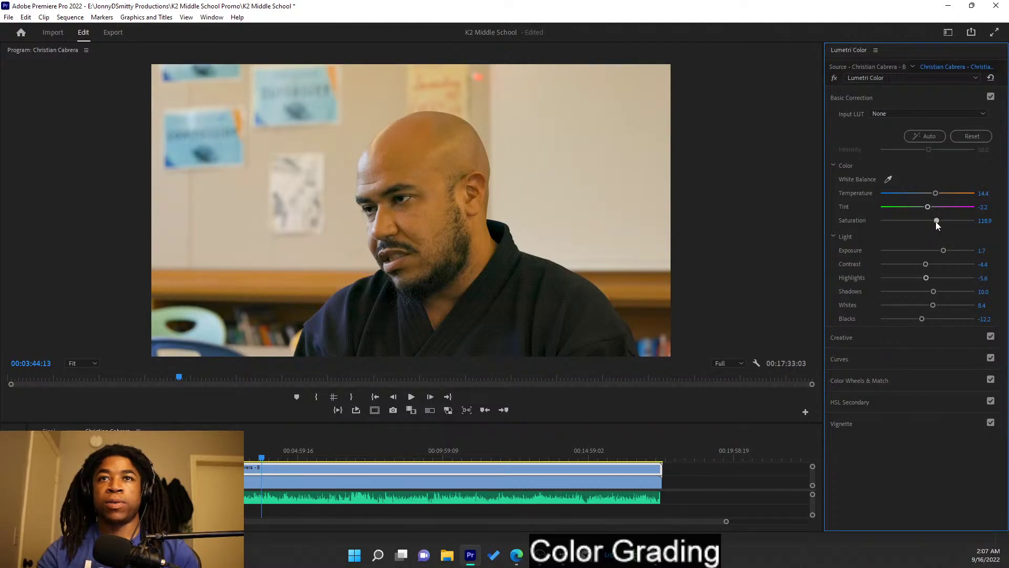
double_click(937, 221)
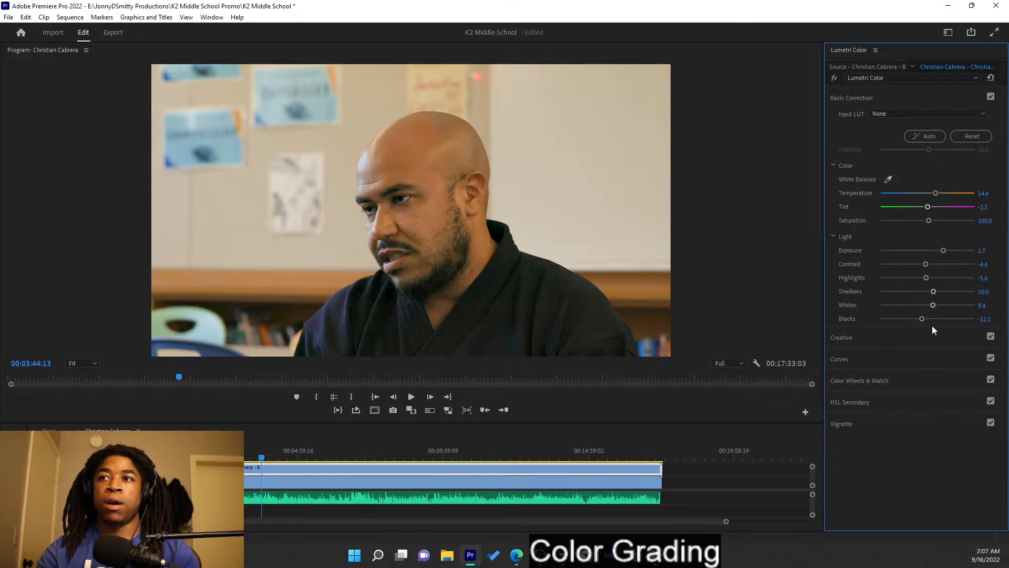
mouse_move(925, 277)
left_mouse_down()
mouse_move(952, 284)
mouse_move(929, 289)
left_mouse_up()
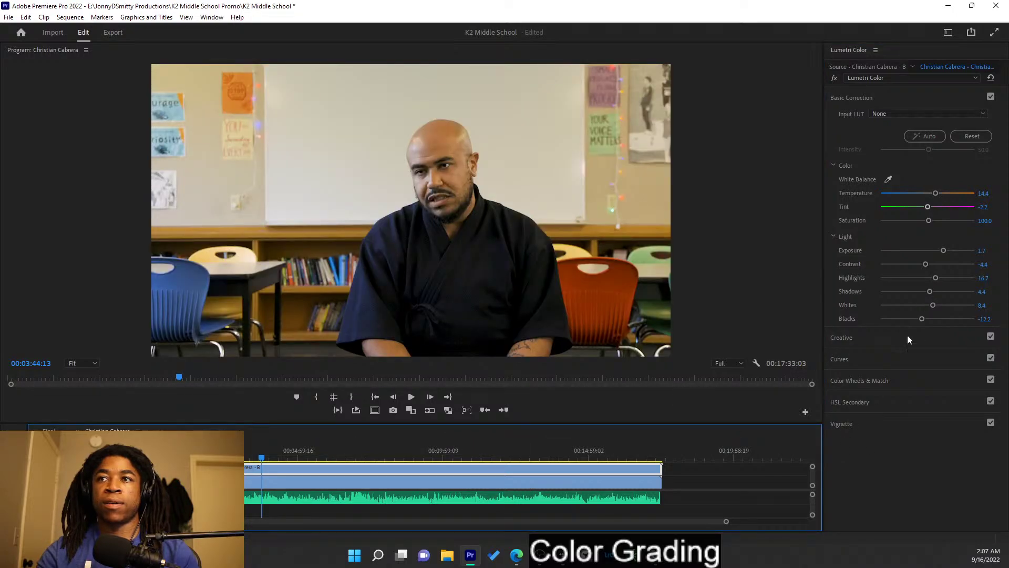
left_click_drag(922, 320, 935, 323)
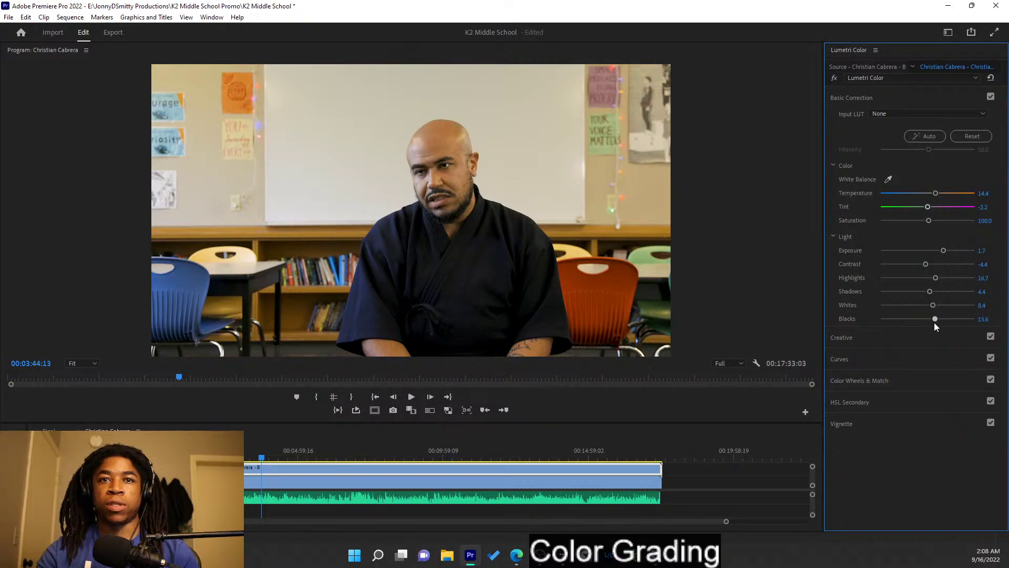
- Grade the wide A-camera interview: contrast 8.9, highlights 16.7, whites 33.3, blacks -16.7
left_click(367, 480)
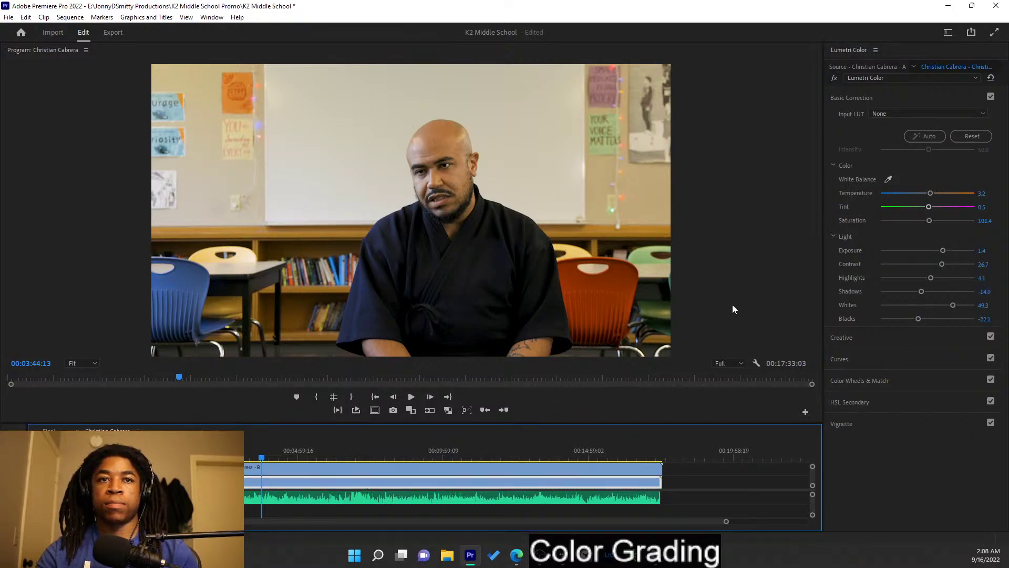
left_click(921, 319)
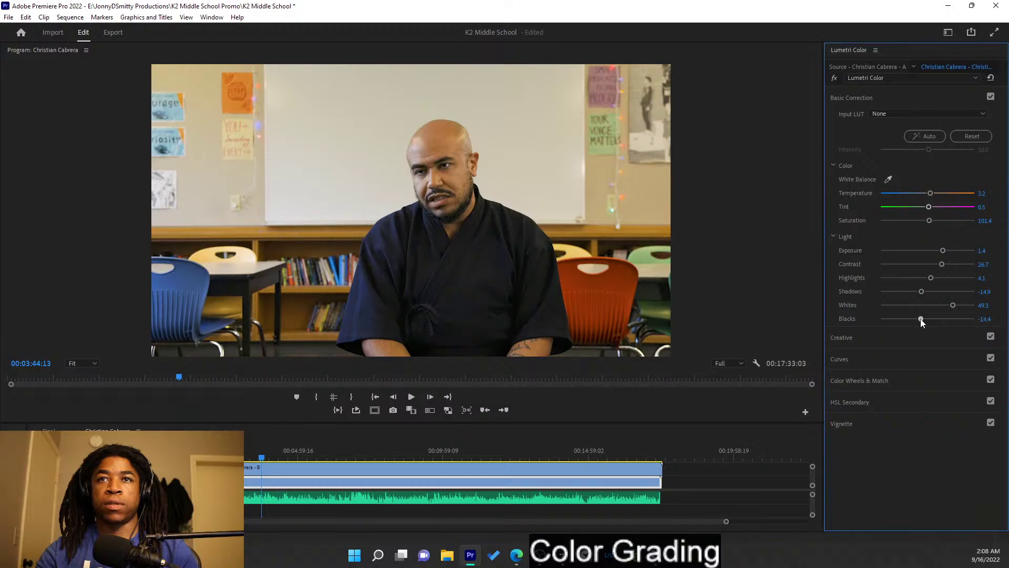
left_click_drag(921, 319, 921, 318)
left_click_drag(942, 264, 932, 267)
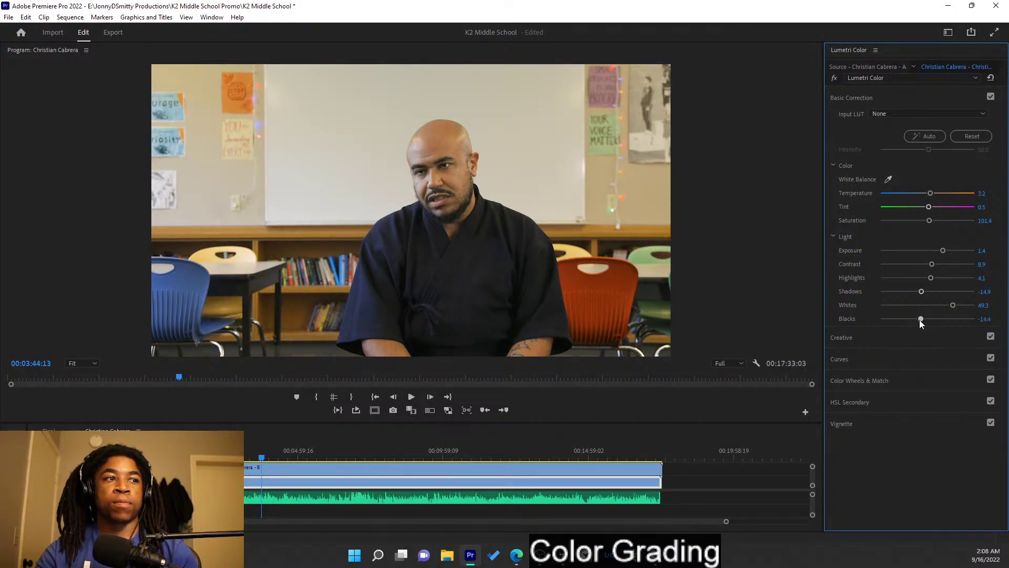
left_click_drag(920, 321, 921, 322)
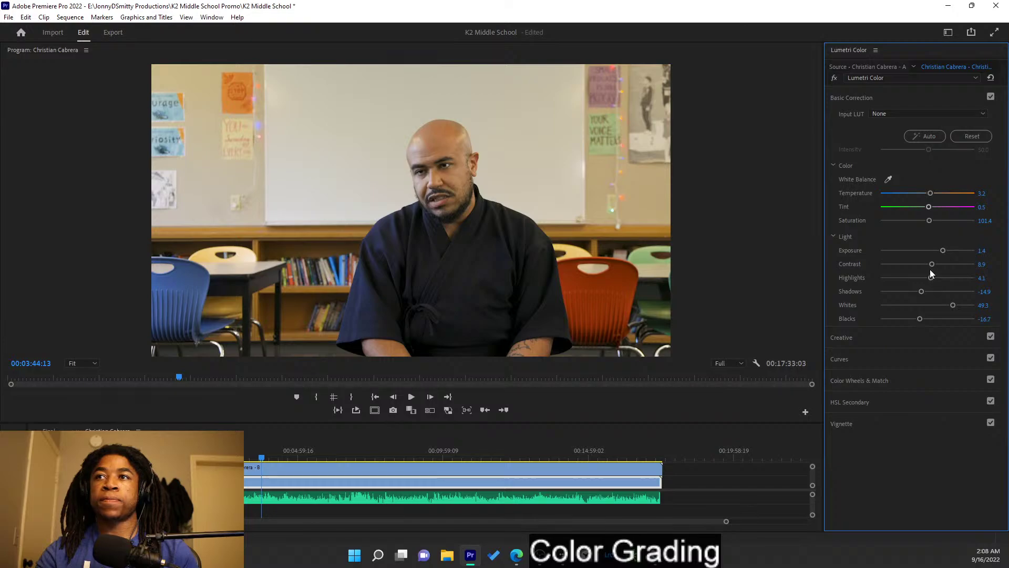
left_click_drag(931, 279, 943, 284)
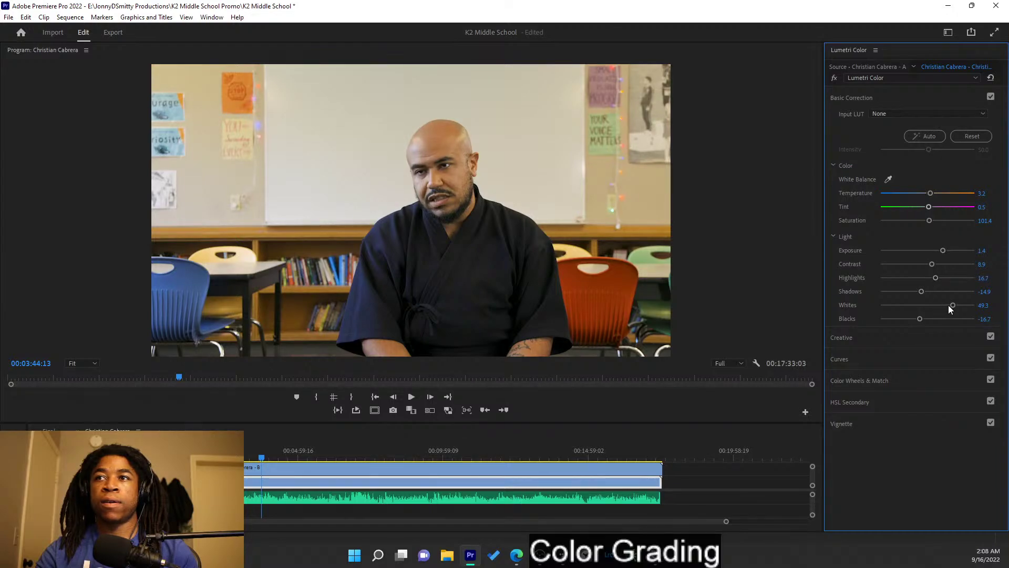
left_click_drag(953, 305, 941, 304)
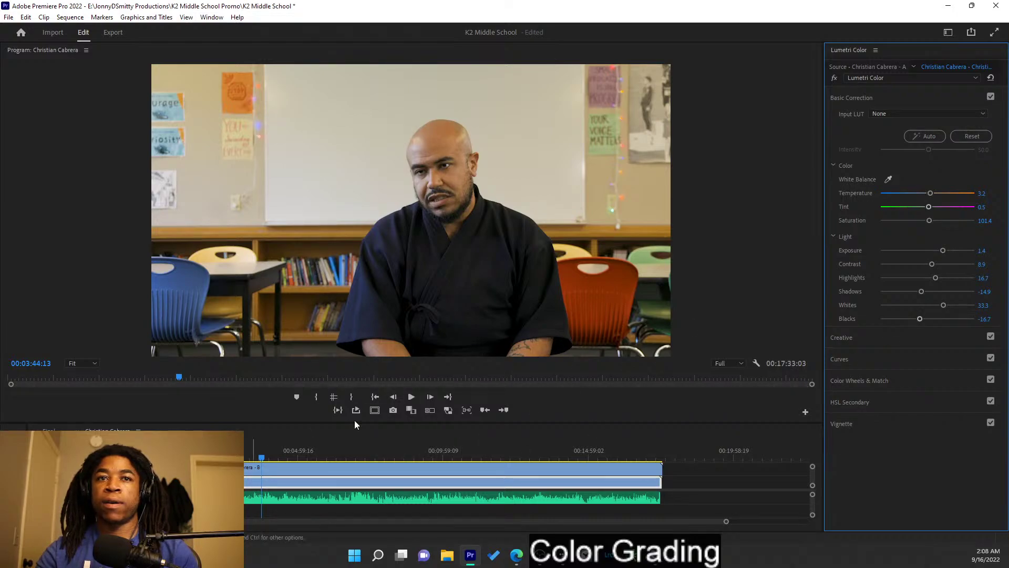
left_click(348, 438)
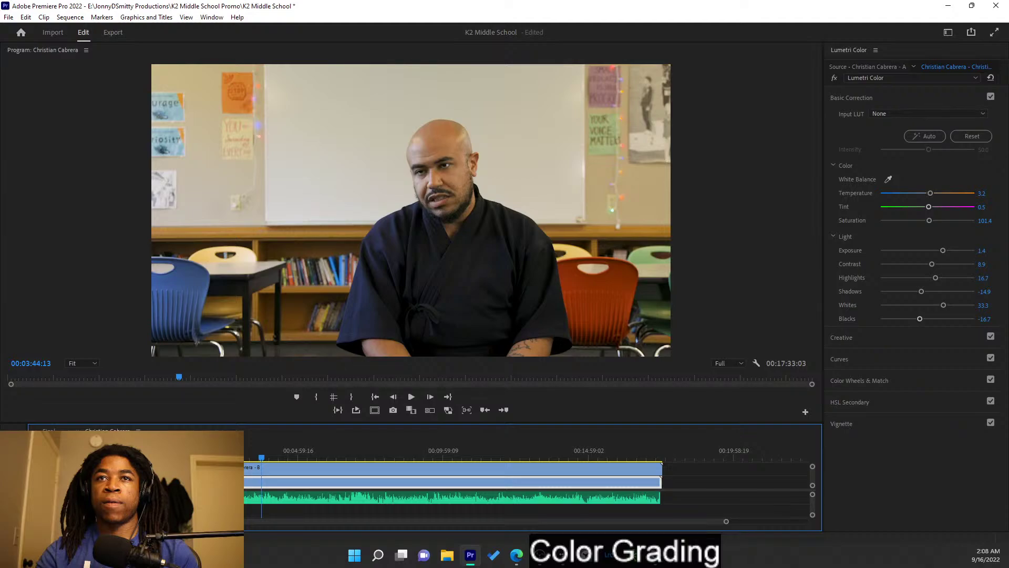
- Expand HSL Secondary and preview the wide shot's skin-tone key as a gray mask
left_click(895, 382)
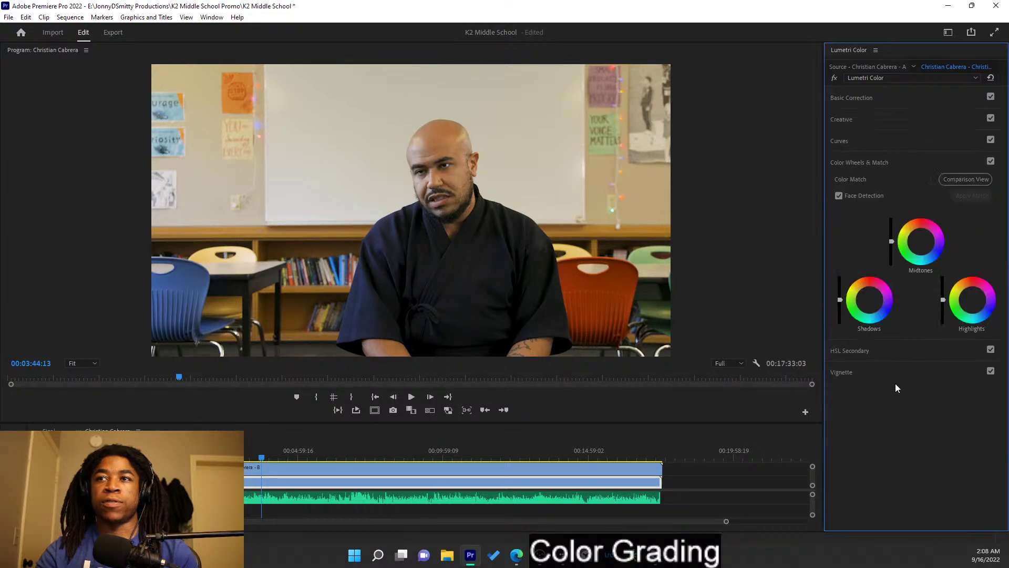
left_click(904, 167)
left_click(900, 185)
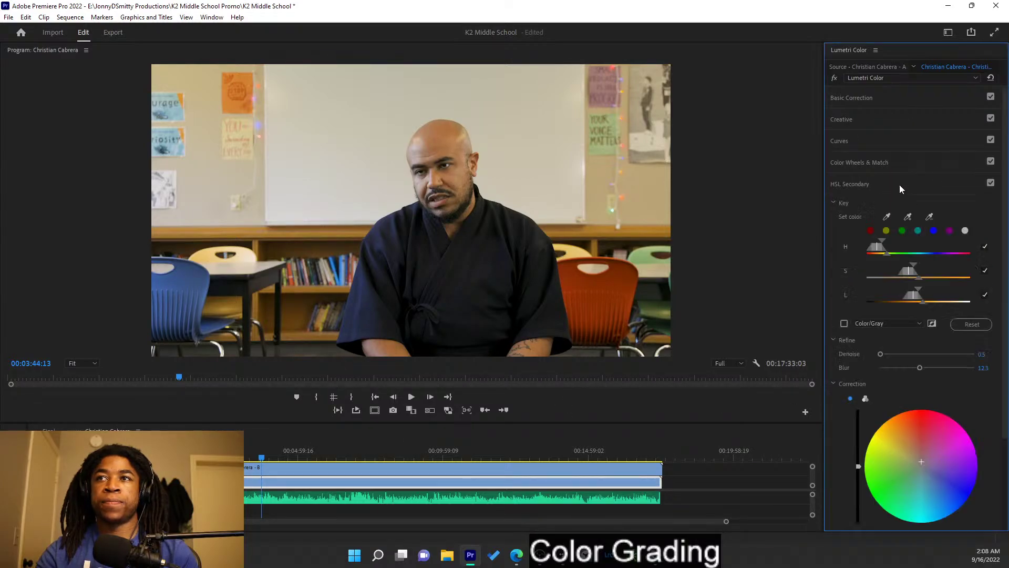
left_click(844, 324)
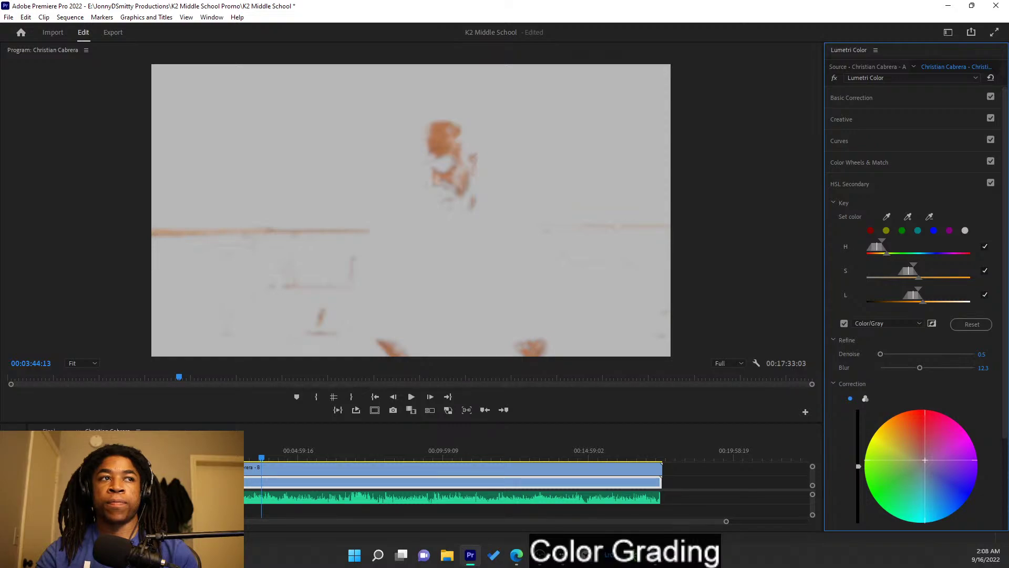
left_click(844, 324)
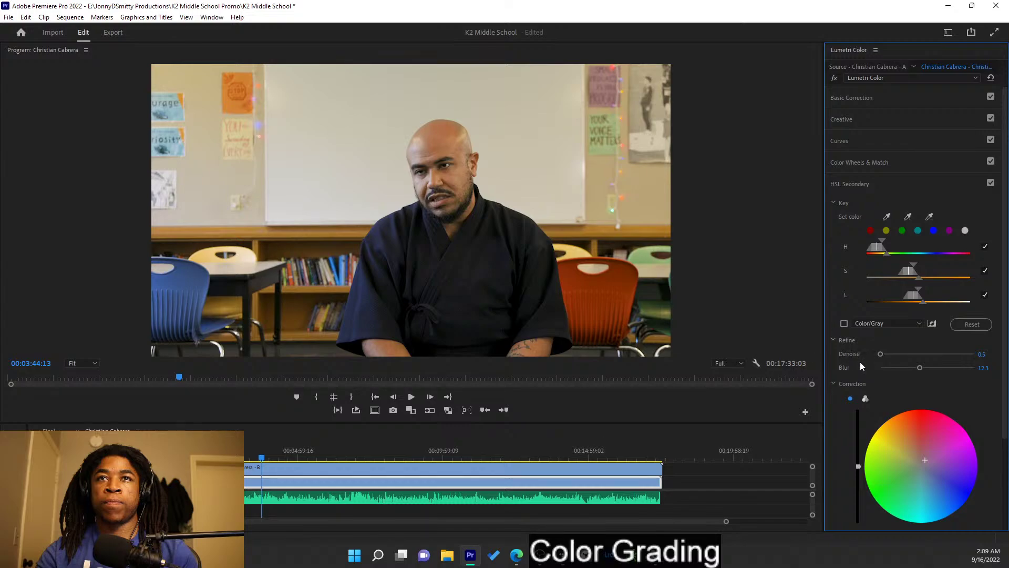
- Shift the skin correction slightly, soften the key to blur 13.0, and compare reference and current frames
left_click_drag(290, 455, 263, 459)
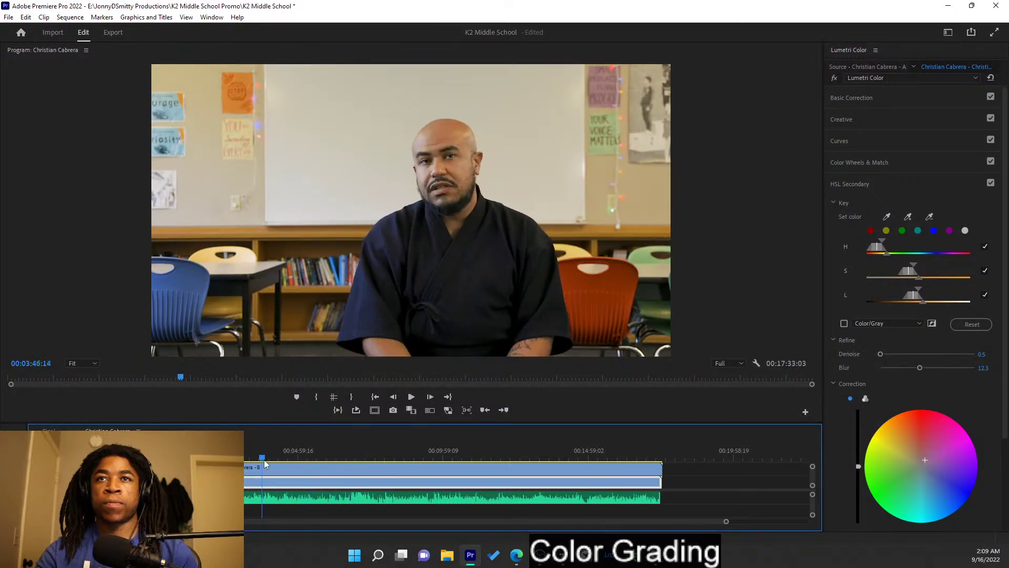
left_click_drag(926, 460, 919, 458)
left_click(843, 324)
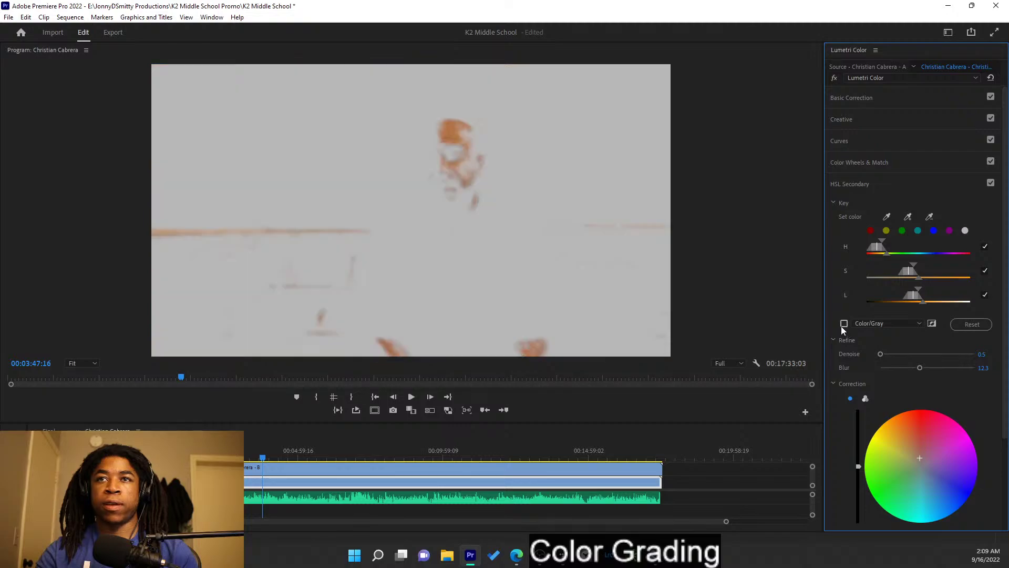
mouse_move(921, 368)
left_mouse_down()
mouse_move(940, 367)
mouse_move(914, 365)
mouse_move(921, 368)
left_mouse_up()
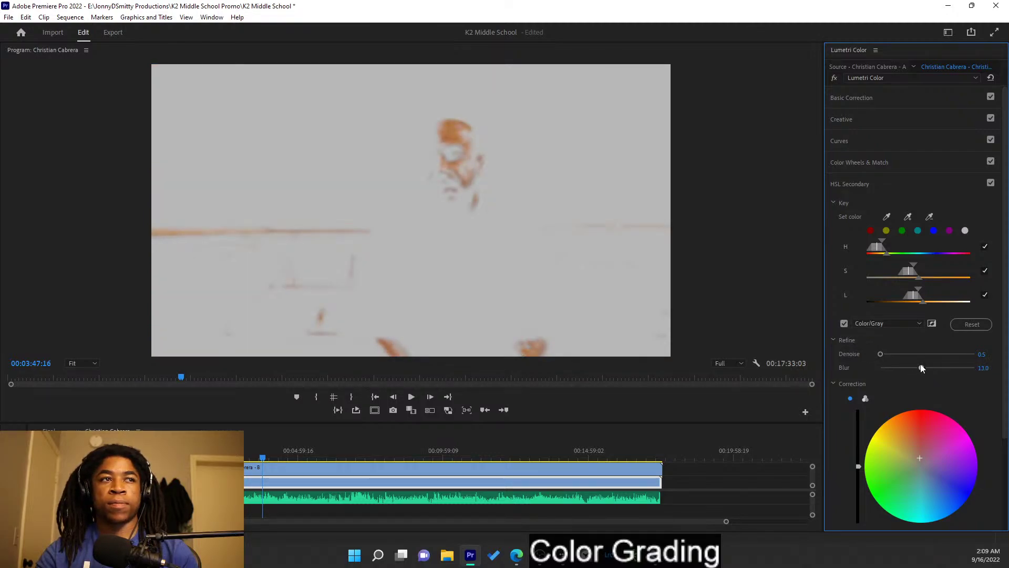
left_click(411, 410)
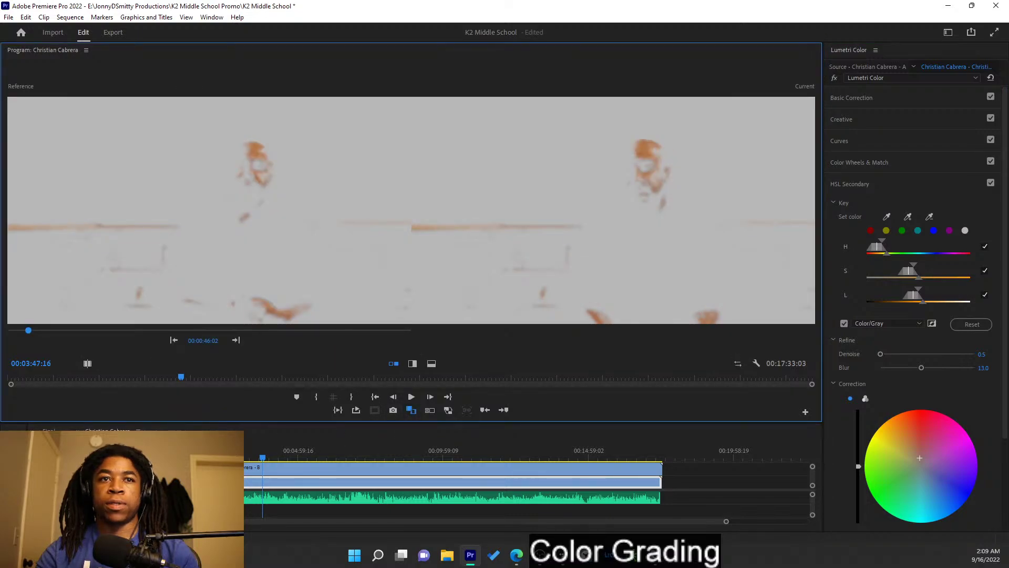
- Bring the close-up interview angle into the current view and select that clip
left_click(90, 467)
left_click(90, 468)
left_click(90, 467)
left_click(90, 468)
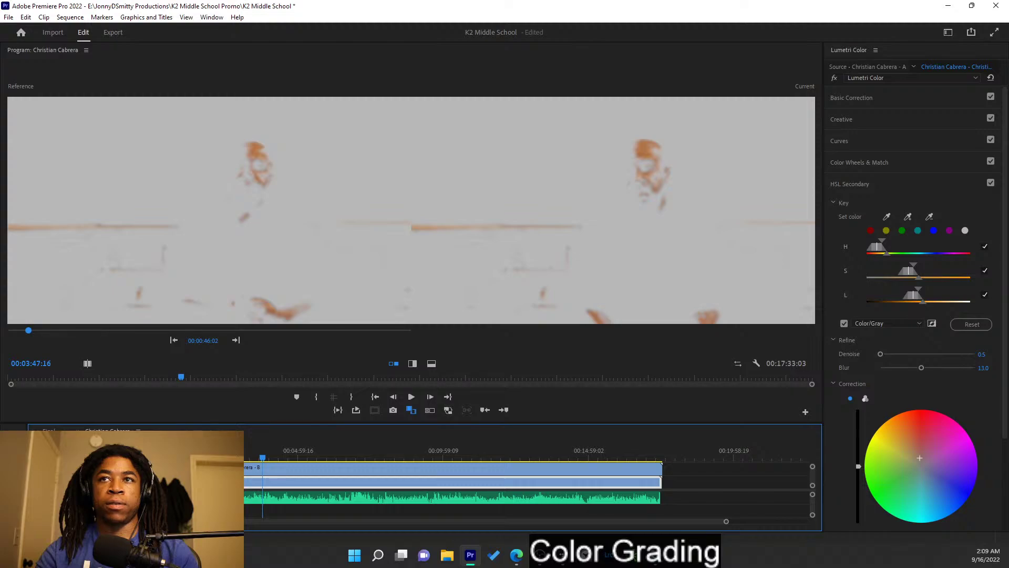
left_click(91, 467)
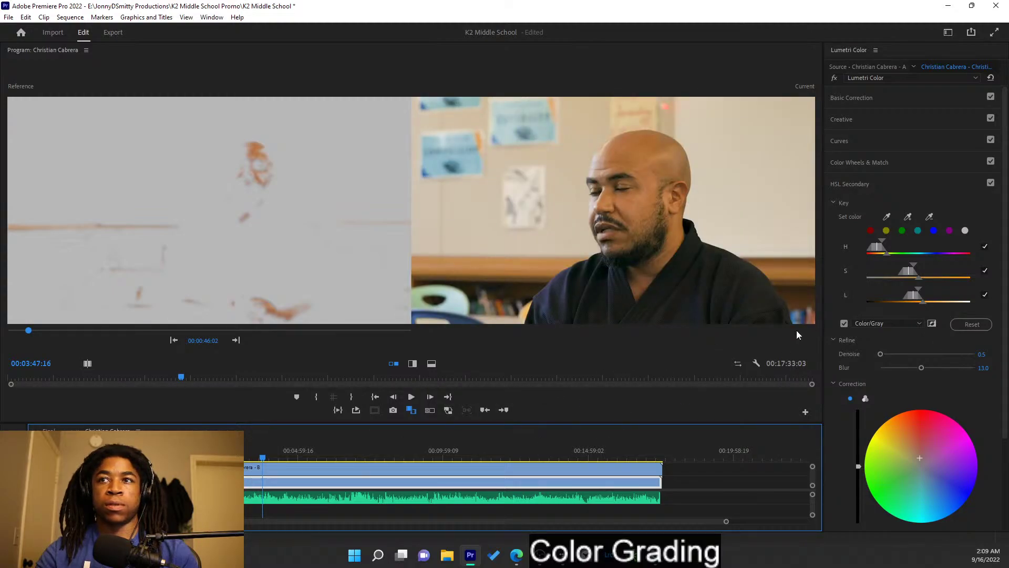
left_click(475, 467)
- Show the close-up's skin key as a gray mask and shift the keyed skin tones toward yellow
left_click(845, 324)
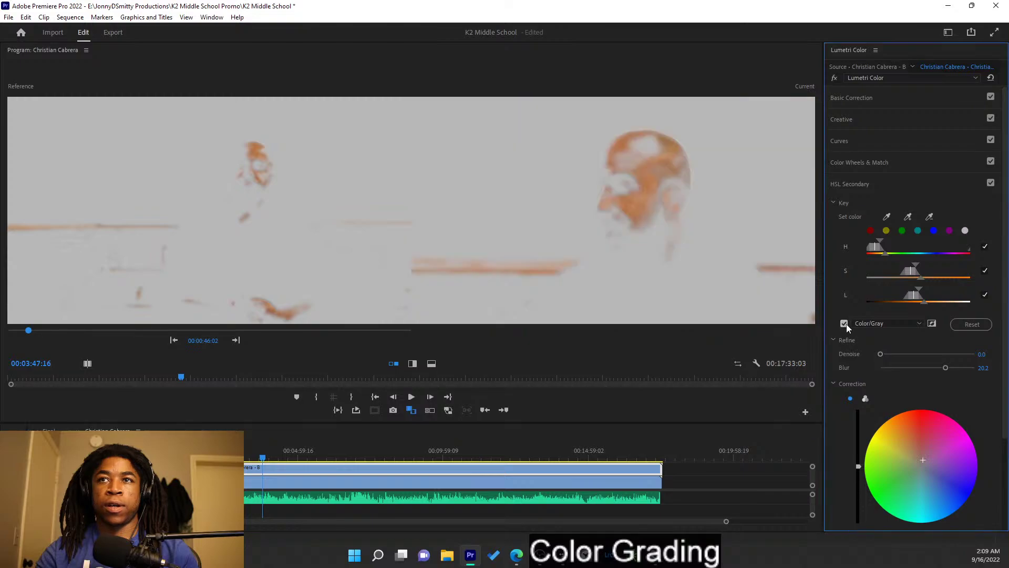
mouse_move(930, 461)
left_mouse_down()
mouse_move(898, 470)
mouse_move(923, 460)
mouse_move(928, 476)
mouse_move(929, 467)
left_mouse_up()
mouse_move(934, 466)
left_mouse_down()
mouse_move(920, 456)
mouse_move(919, 468)
mouse_move(929, 459)
left_mouse_up()
double_click(917, 465)
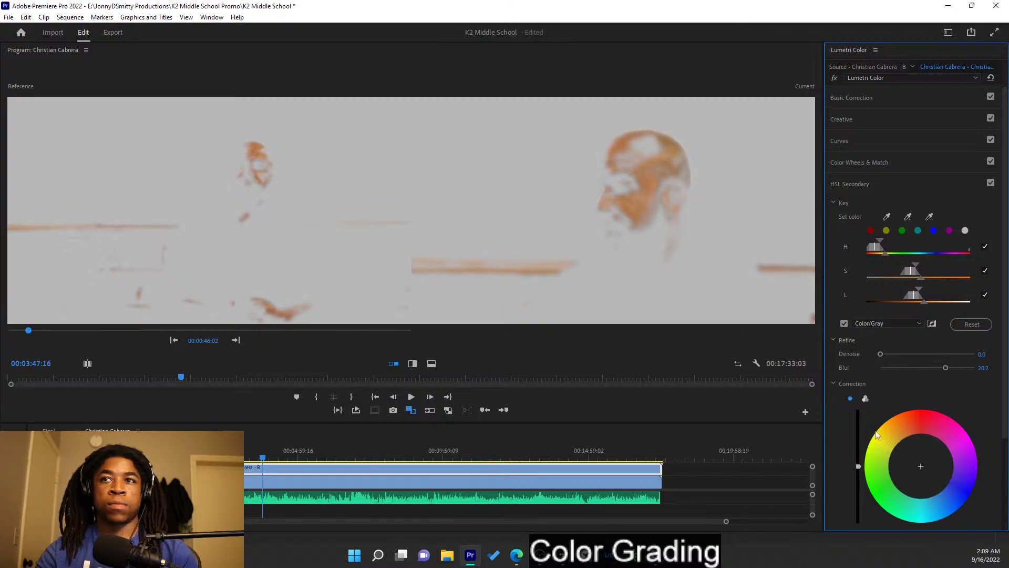
left_click(844, 323)
left_click(845, 324)
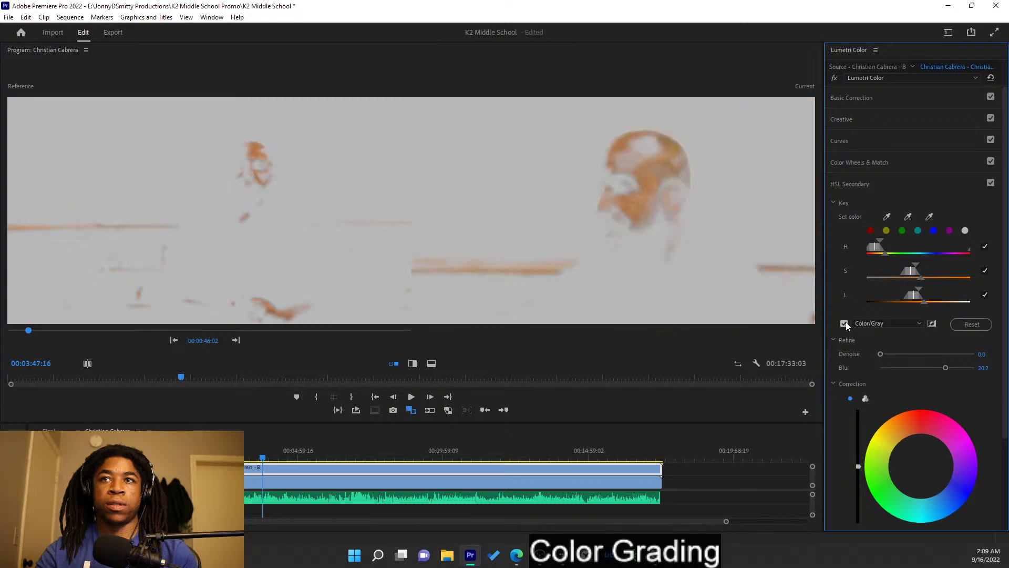
left_click_drag(922, 469, 927, 463)
- Switch between A- and B-camera clips, hide the mask, and toggle single versus three-way correction wheels
left_click(450, 481)
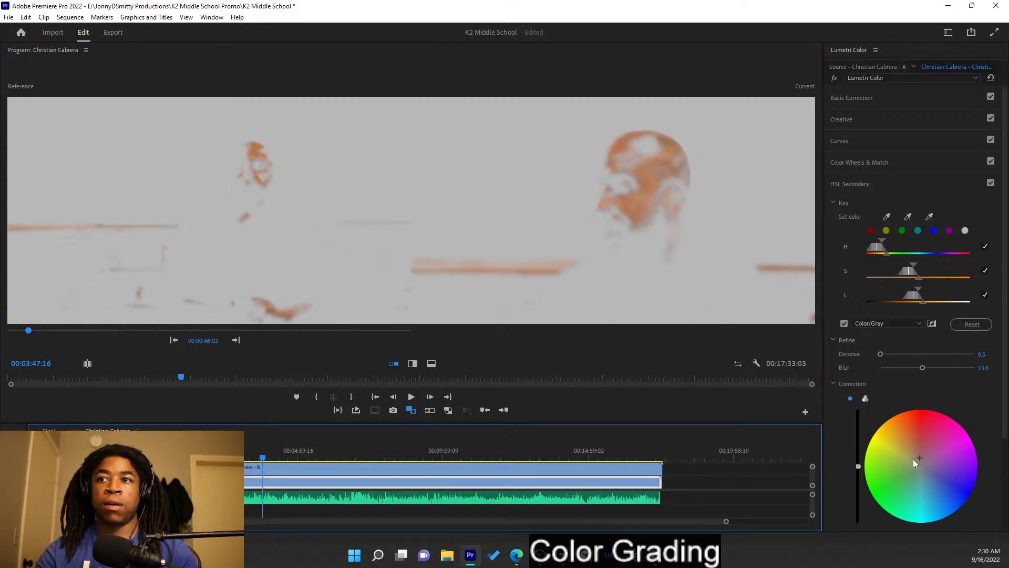
left_click(845, 324)
left_click(484, 467)
left_click(844, 323)
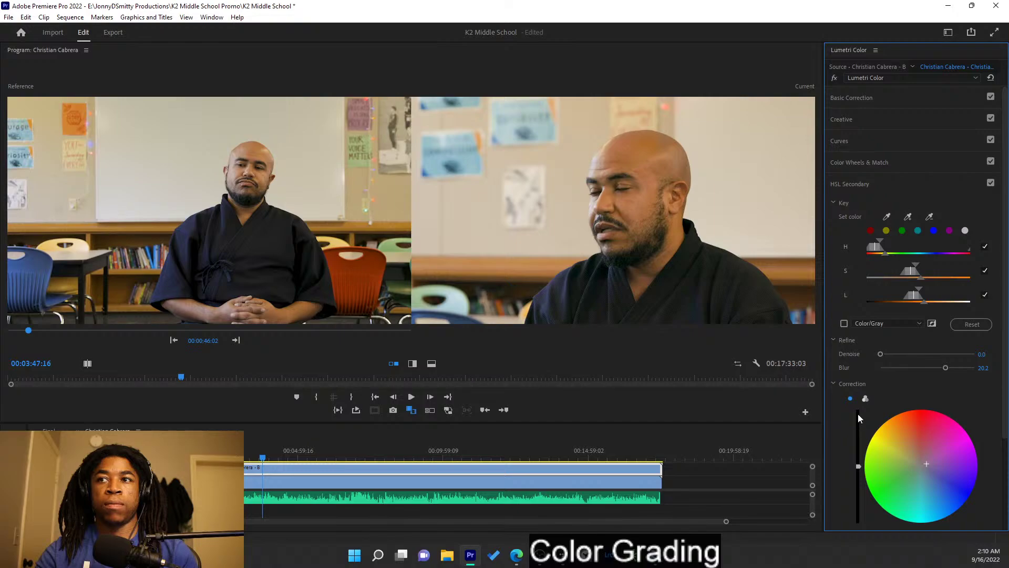
left_click(865, 399)
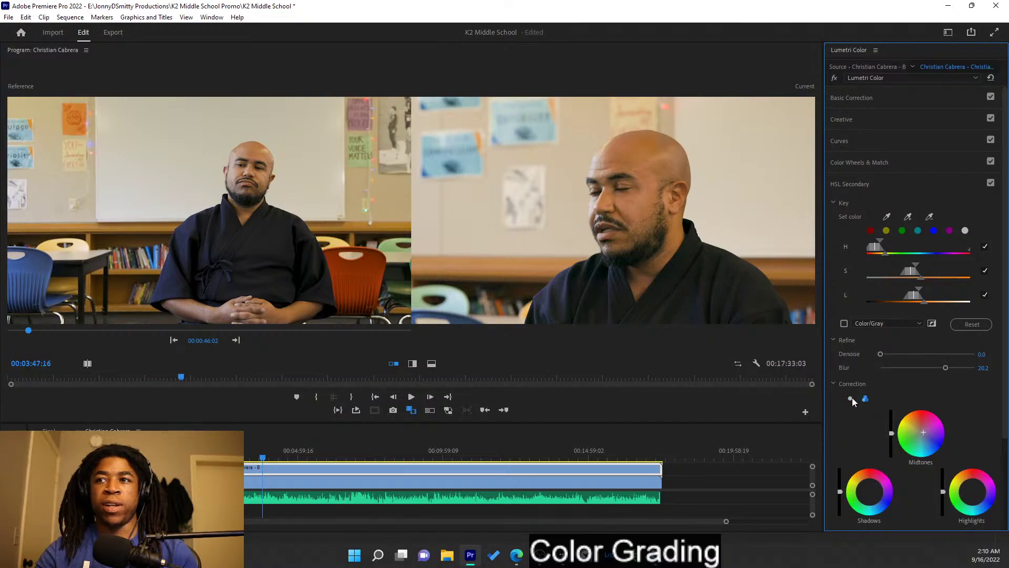
left_click(850, 398)
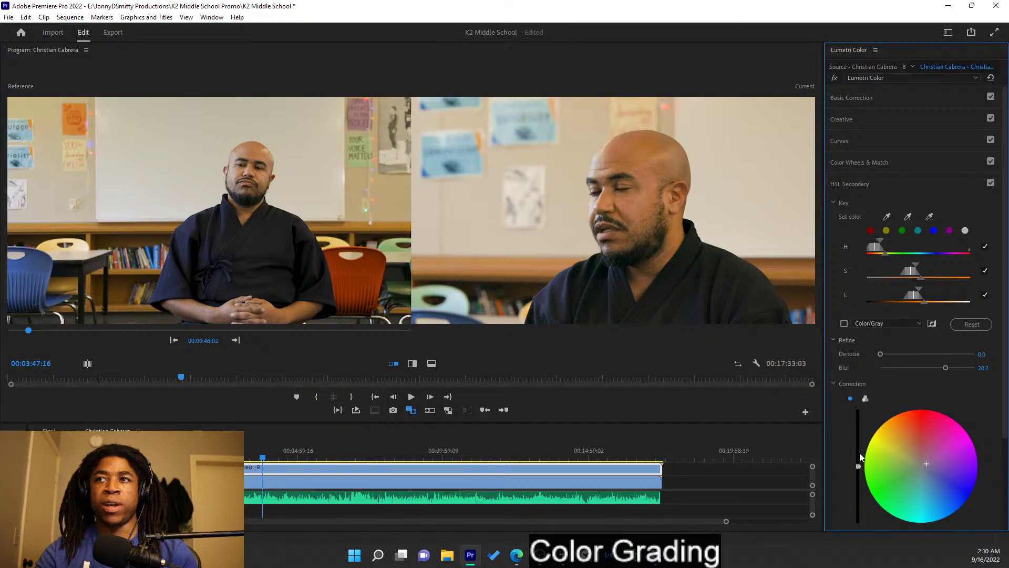
- Tweak the skin key's lightness range and colour shift, and reduce its blur to 13.0
left_click_drag(912, 294, 911, 297)
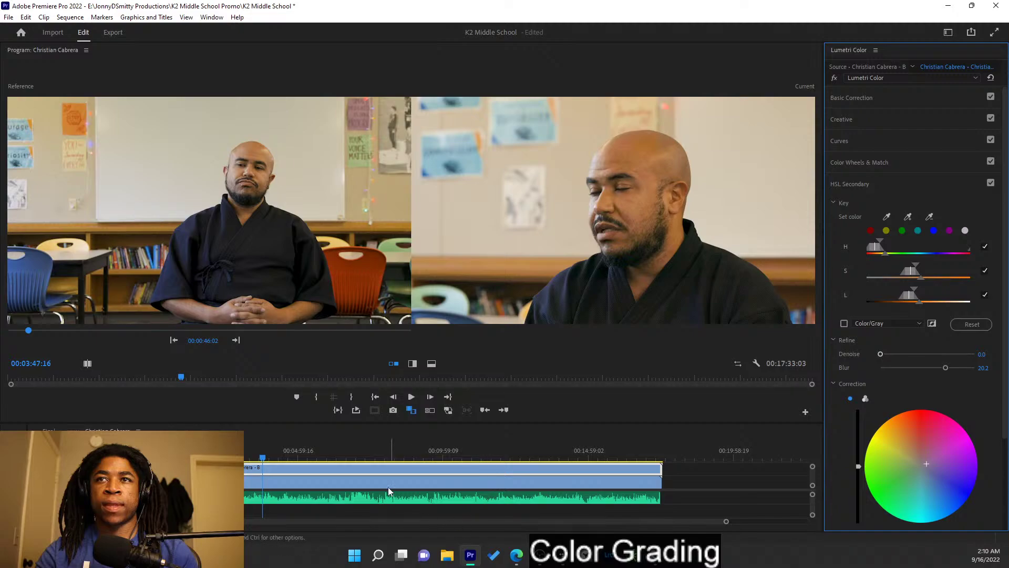
left_click_drag(930, 463, 924, 462)
left_click_drag(945, 370, 921, 370)
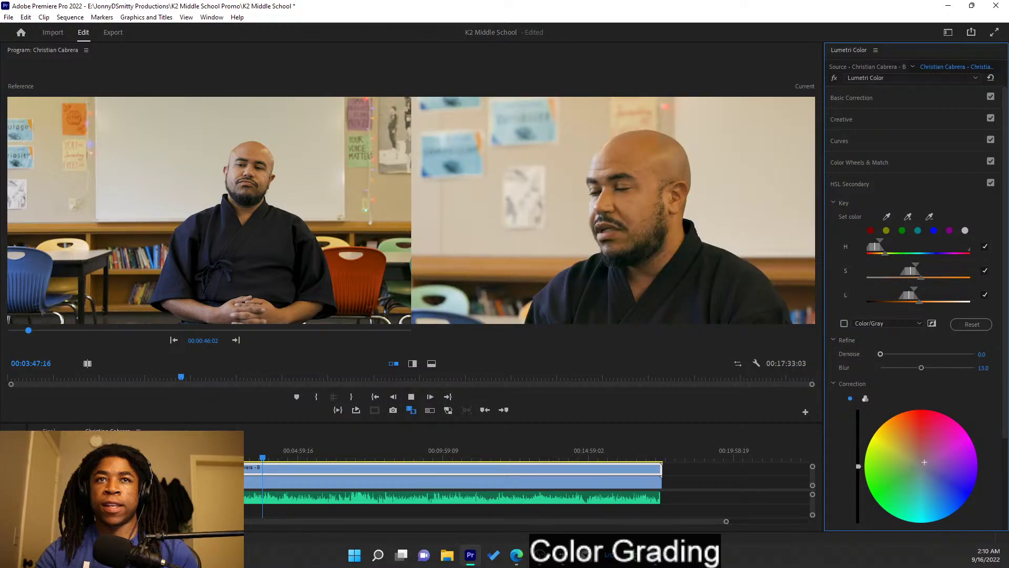
- Play back the interview to review the grade, then save the project
key("space")
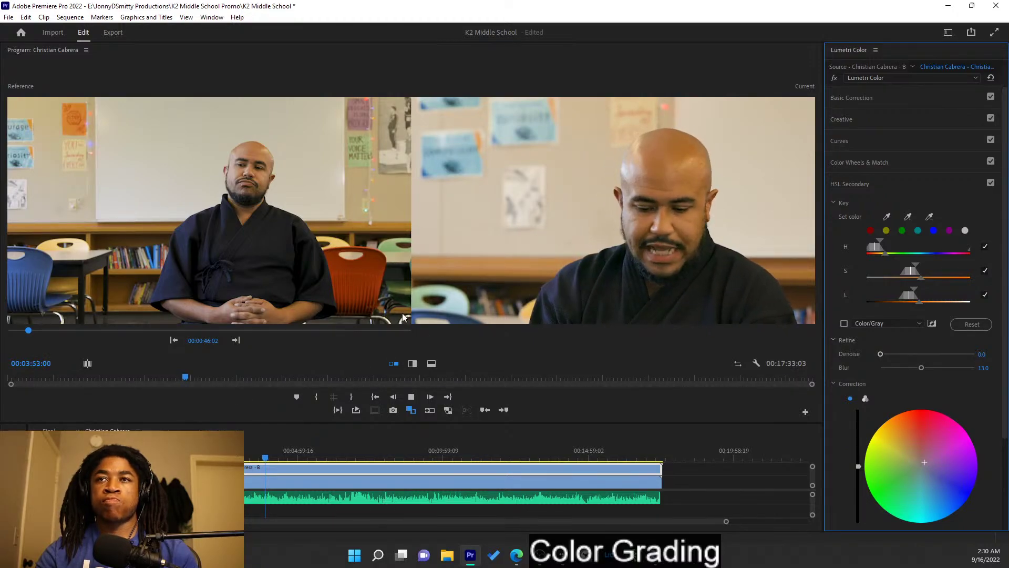
key("space")
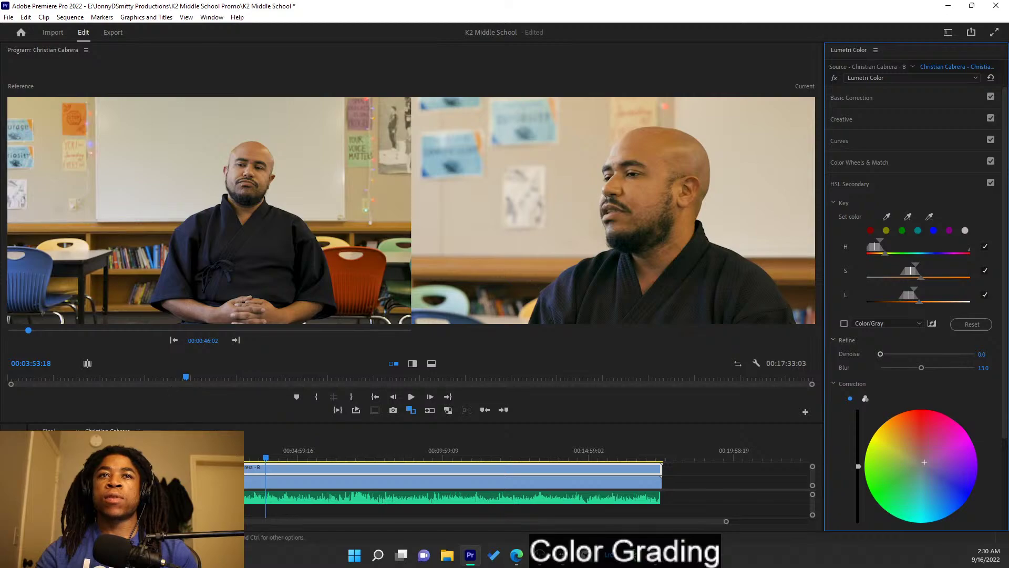
left_click(851, 119)
key("ctrl+s")
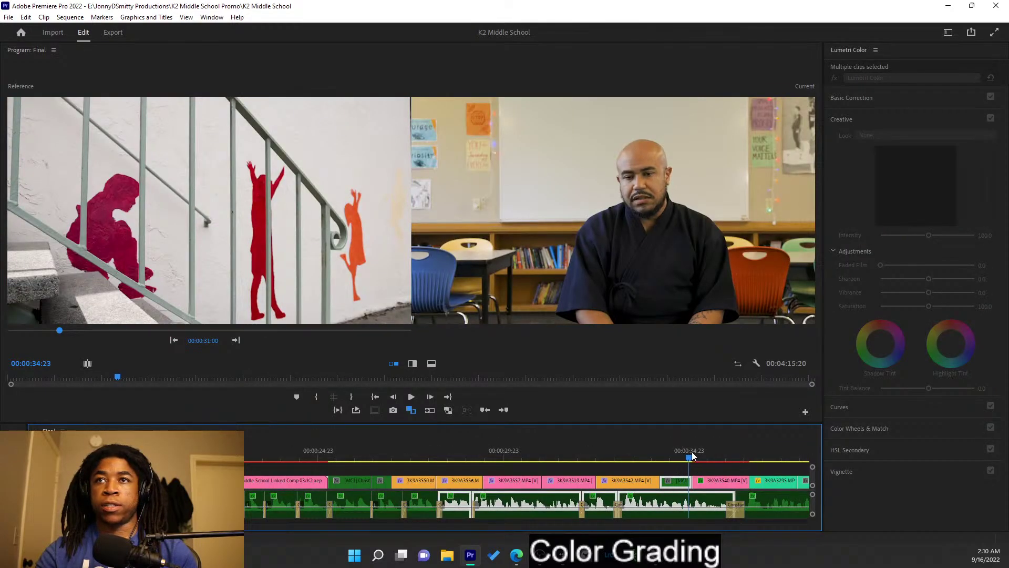
- Select the rainbow-door building shot, use the classroom interview as reference, and apply Auto correction
left_click(655, 456)
left_click_drag(660, 455, 740, 465)
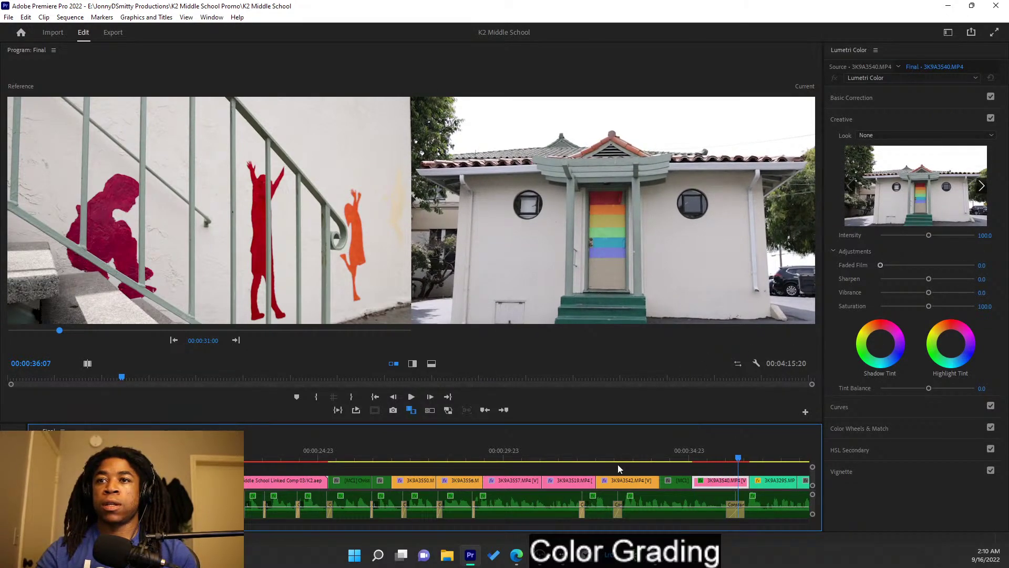
scroll(544, 506, "down", 1)
scroll(544, 506, "down", 2)
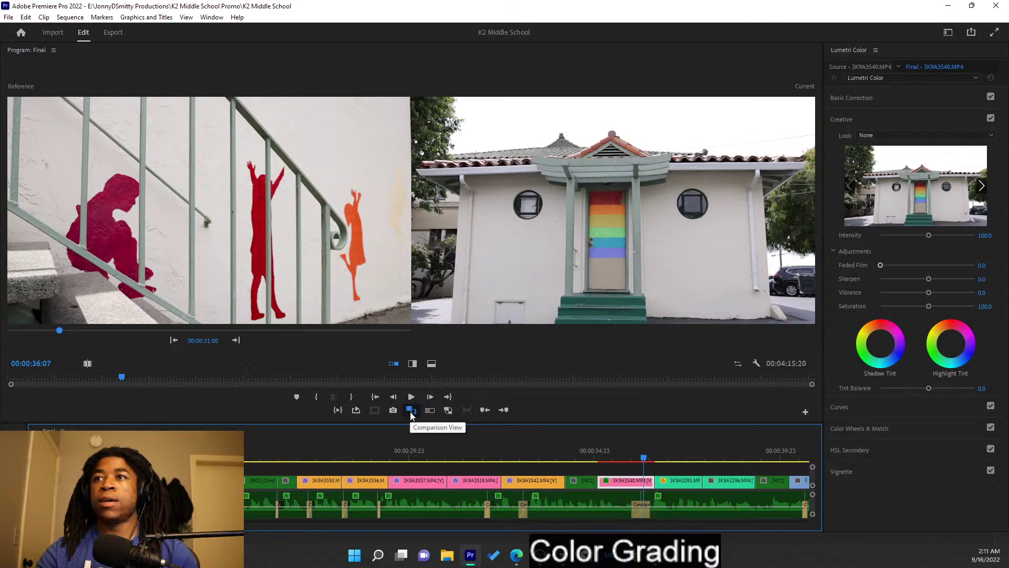
left_click(916, 101)
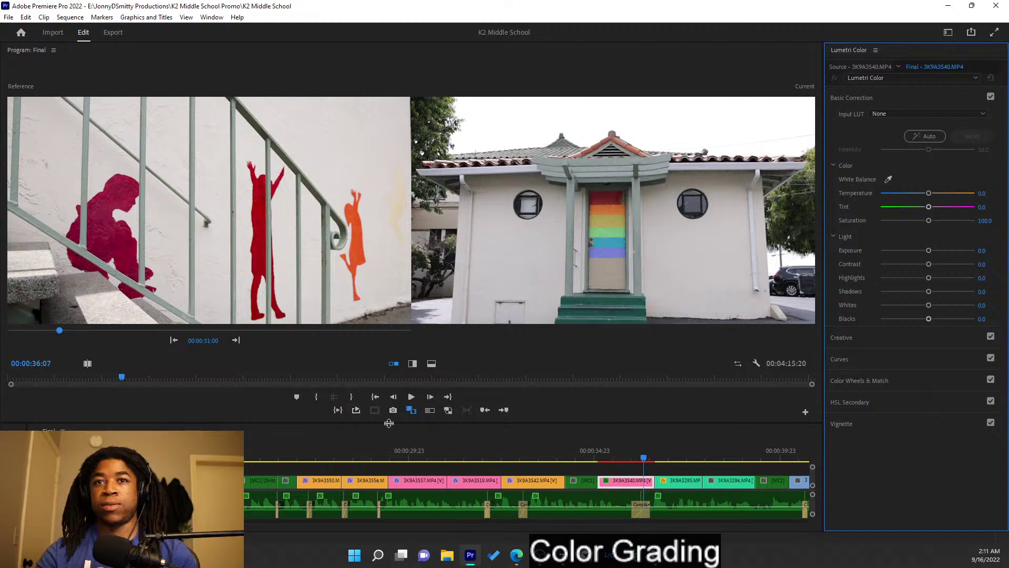
left_click(235, 342)
left_click(235, 342)
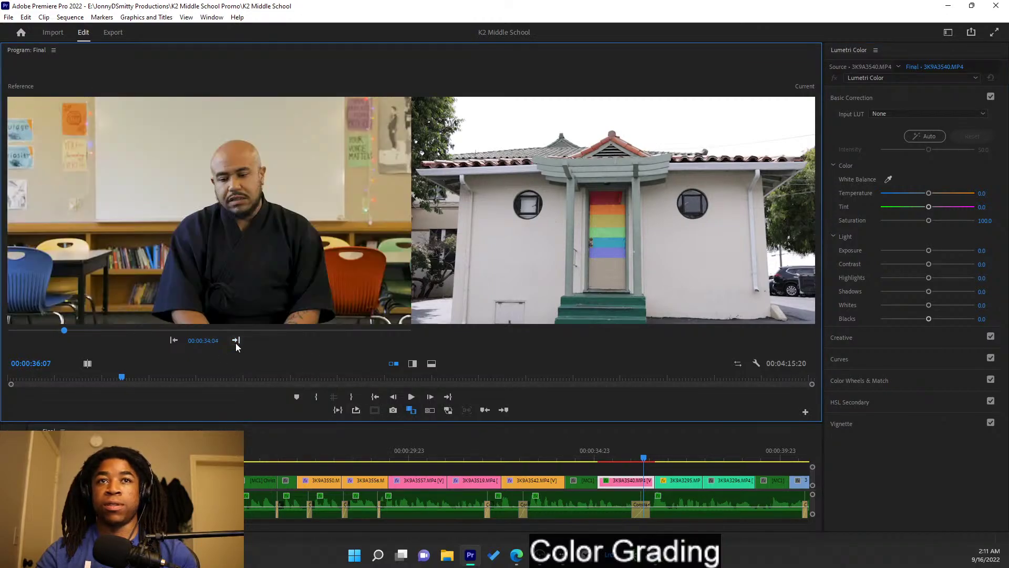
left_click(920, 136)
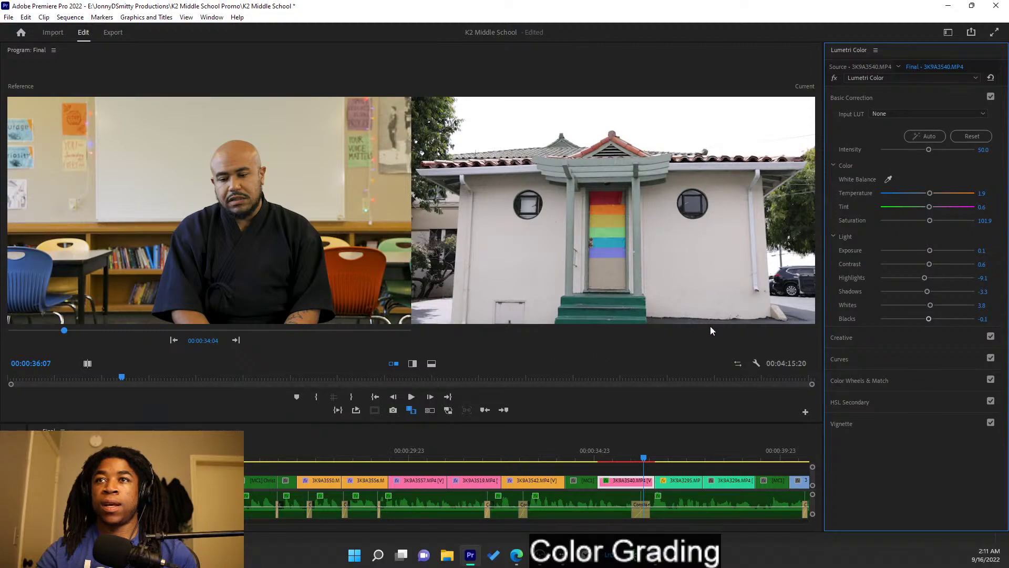
- Raise exposure to 0.4, warm temperature, set tint -1.1, and boost saturation, contrast and whites
left_click_drag(927, 252, 928, 251)
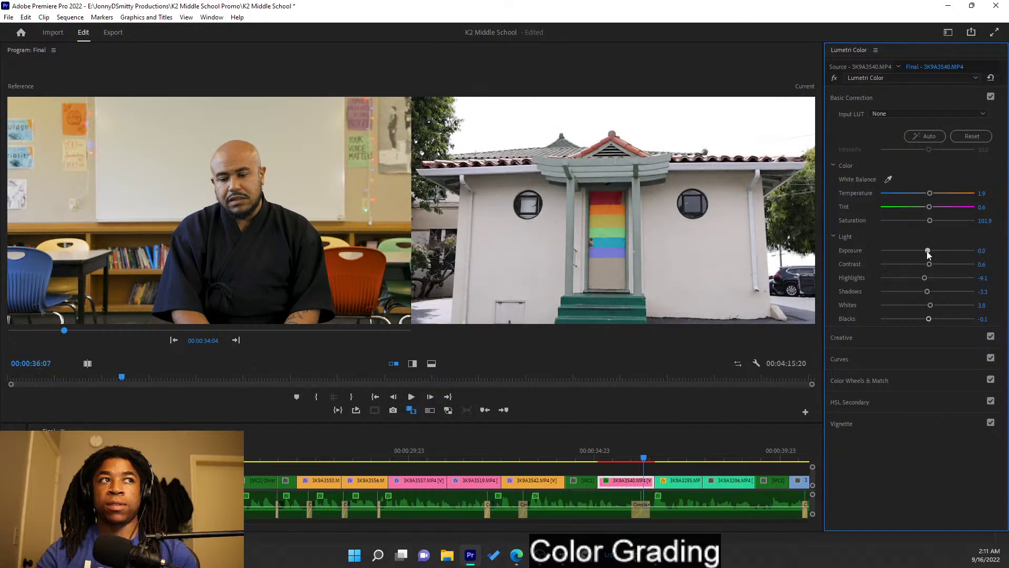
left_click_drag(930, 193, 934, 193)
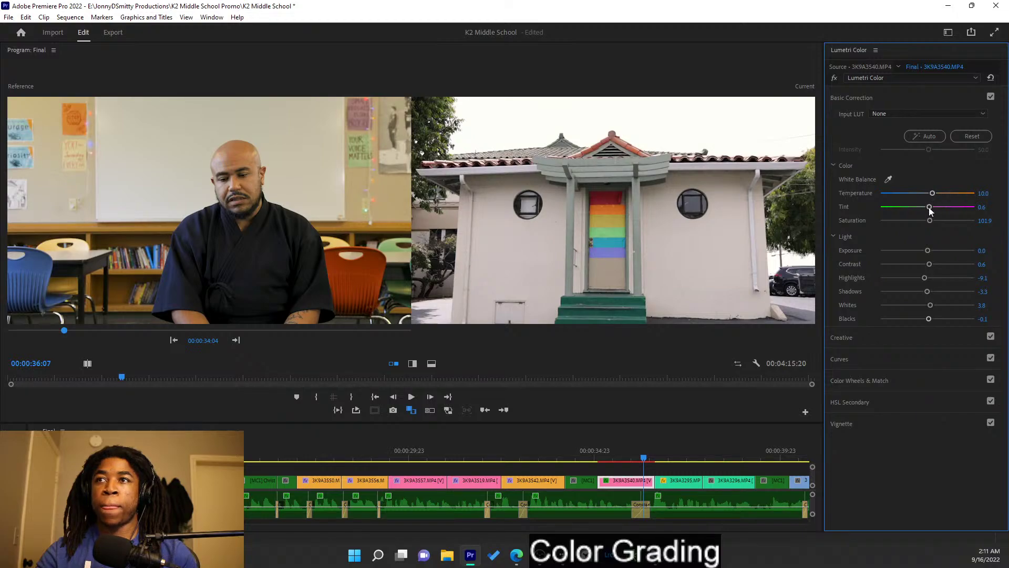
left_click_drag(929, 207, 930, 206)
double_click(929, 207)
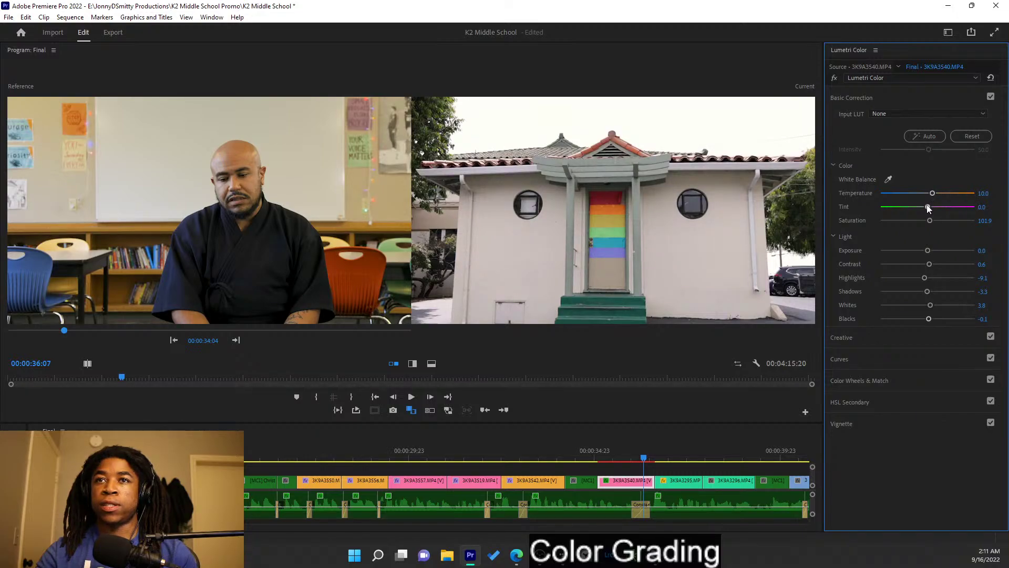
left_click_drag(929, 208, 928, 208)
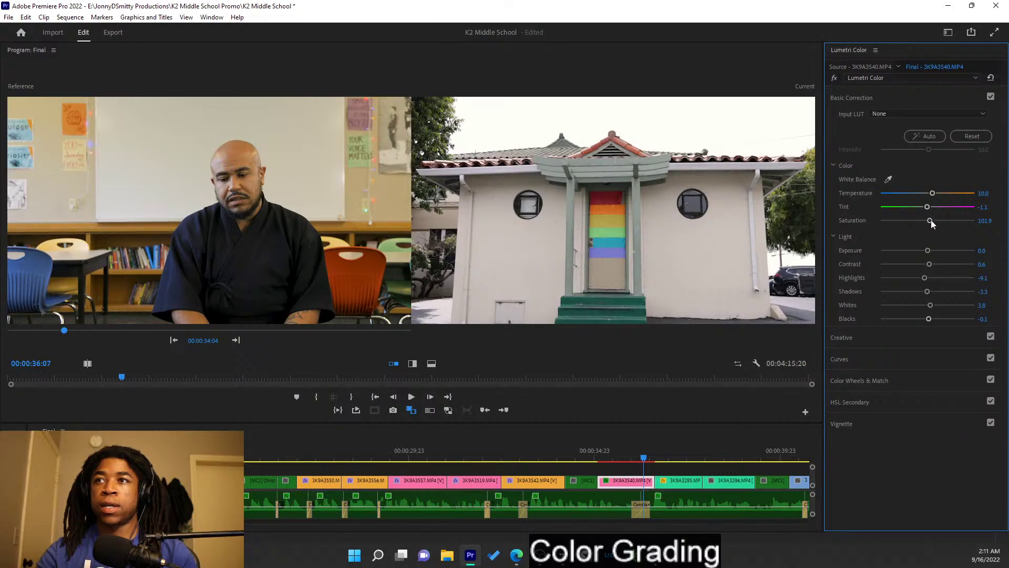
left_click_drag(940, 225, 944, 225)
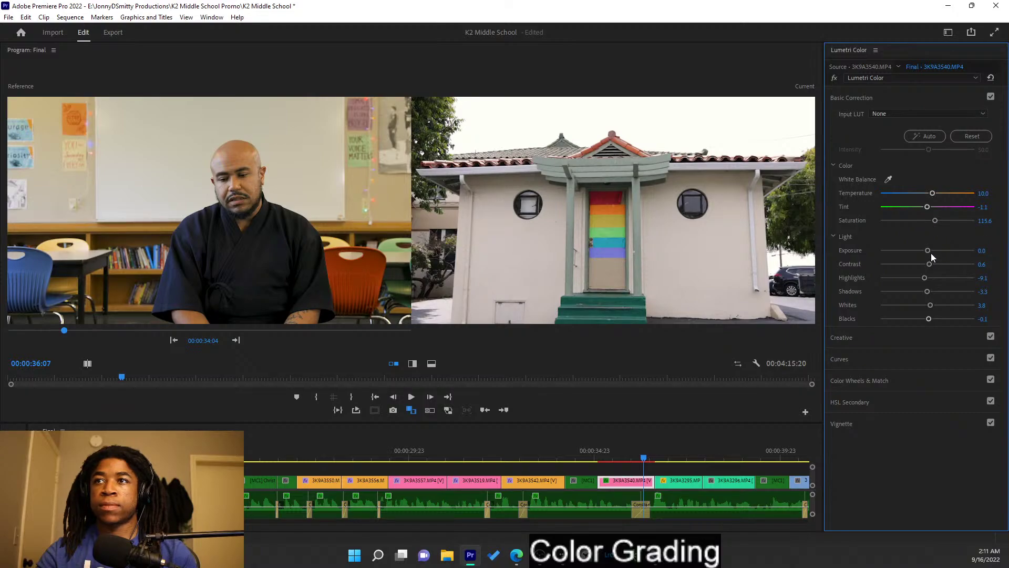
left_click_drag(929, 265, 932, 266)
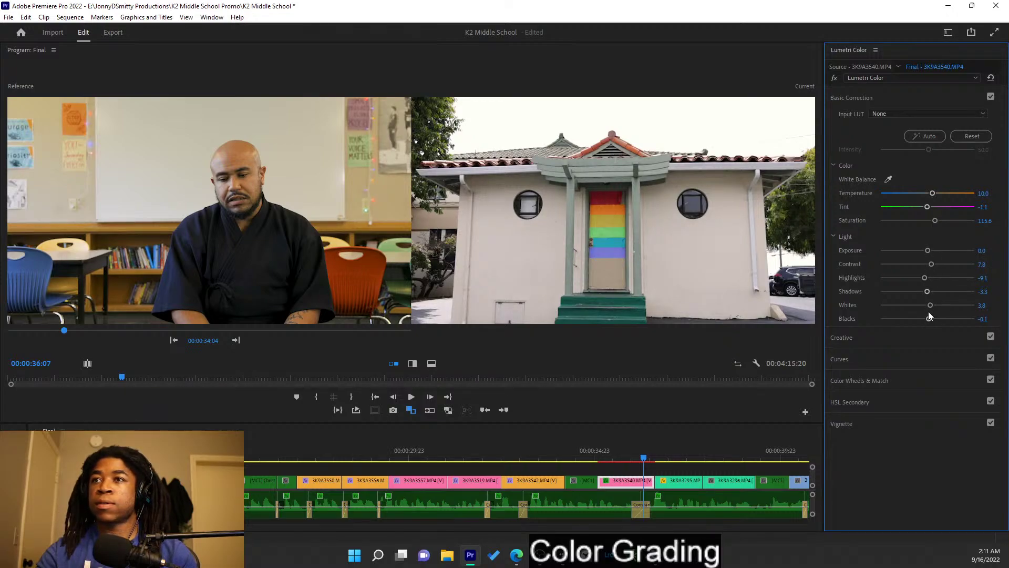
left_click_drag(929, 322, 925, 319)
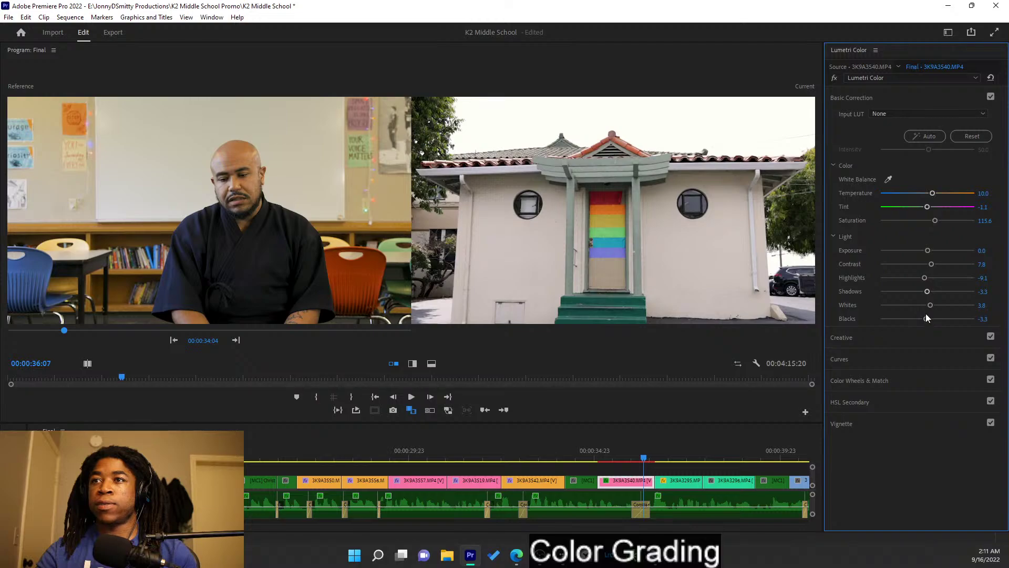
left_click_drag(931, 305, 941, 309)
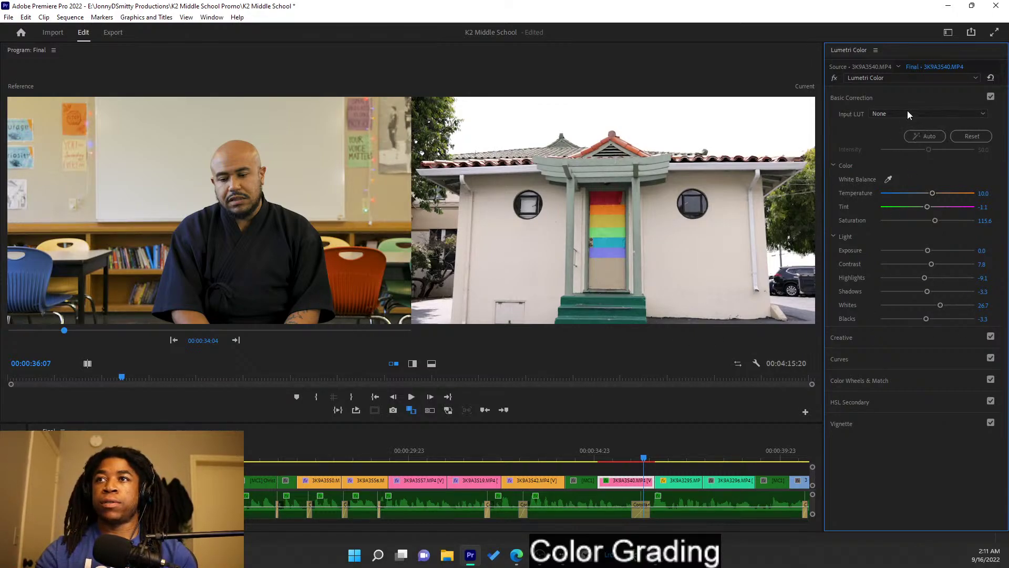
- Add 17.8 vibrance, save, then make the building shot the reference and select dragon clip 3K9A3295
left_click(897, 98)
left_click(898, 122)
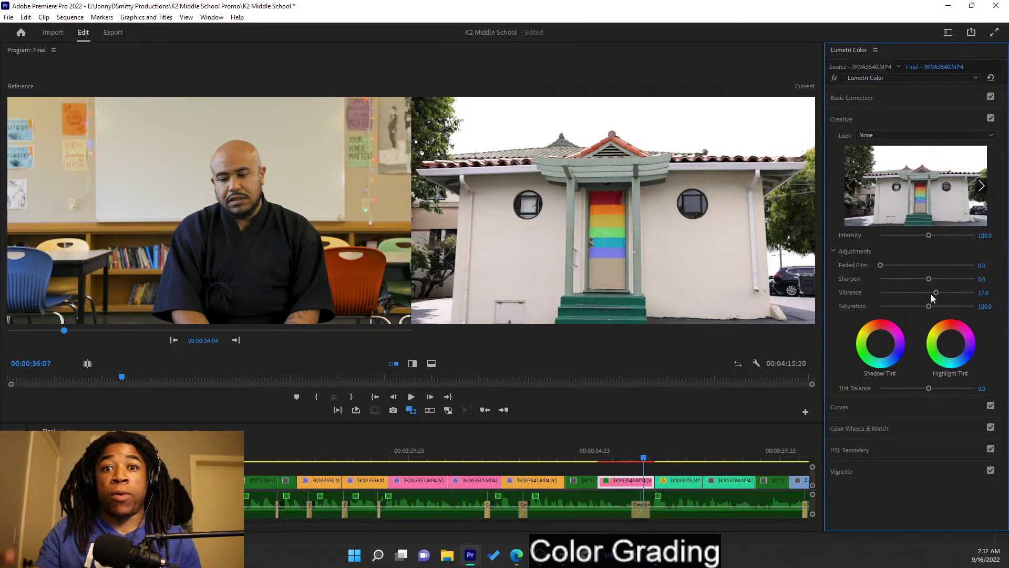
key("ctrl+s")
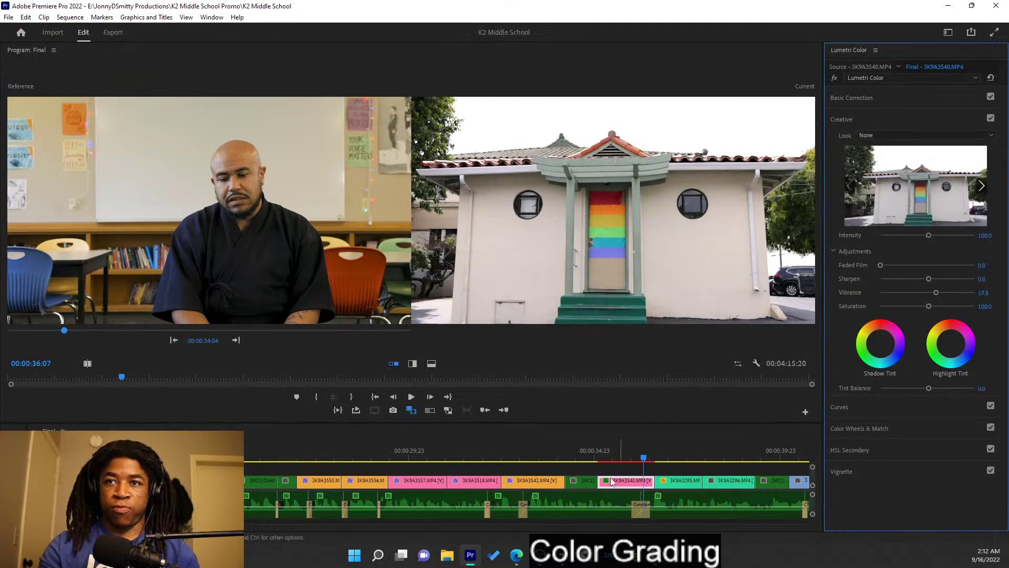
left_click(236, 341)
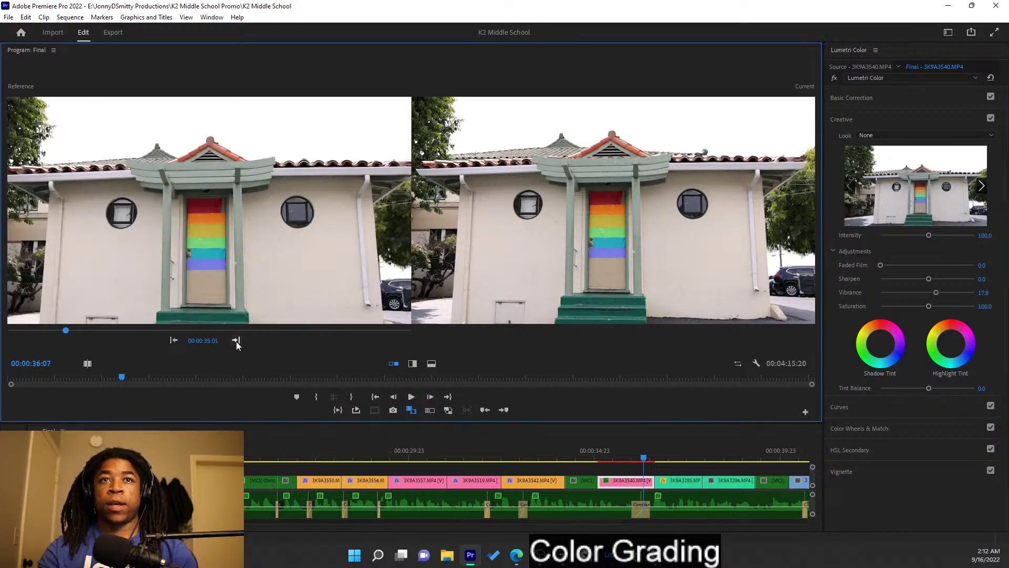
left_click(678, 459)
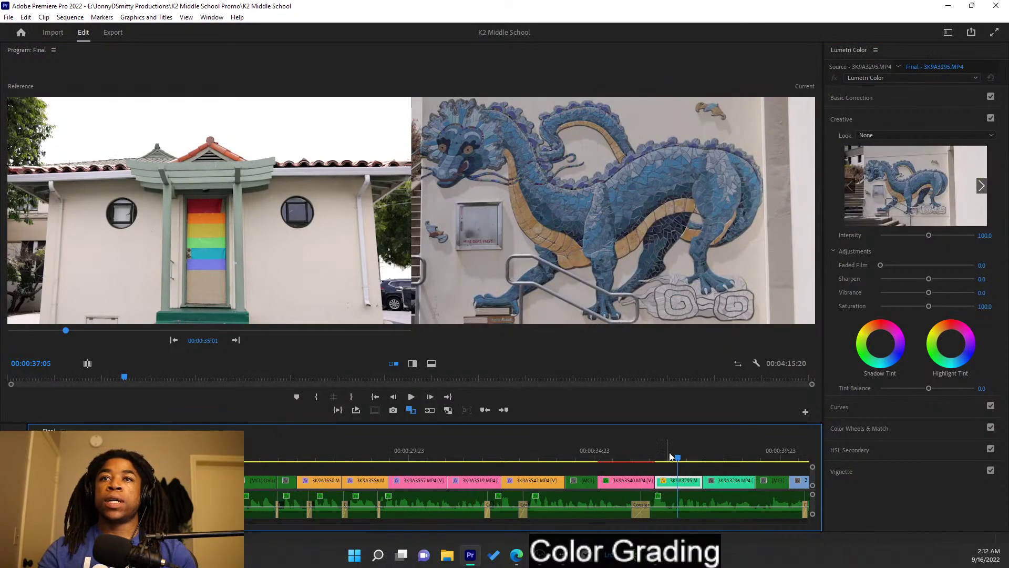
- Apply an automatic basic correction to the dragon mural clip and scrub through it
left_click(899, 115)
left_click(898, 100)
left_click(924, 136)
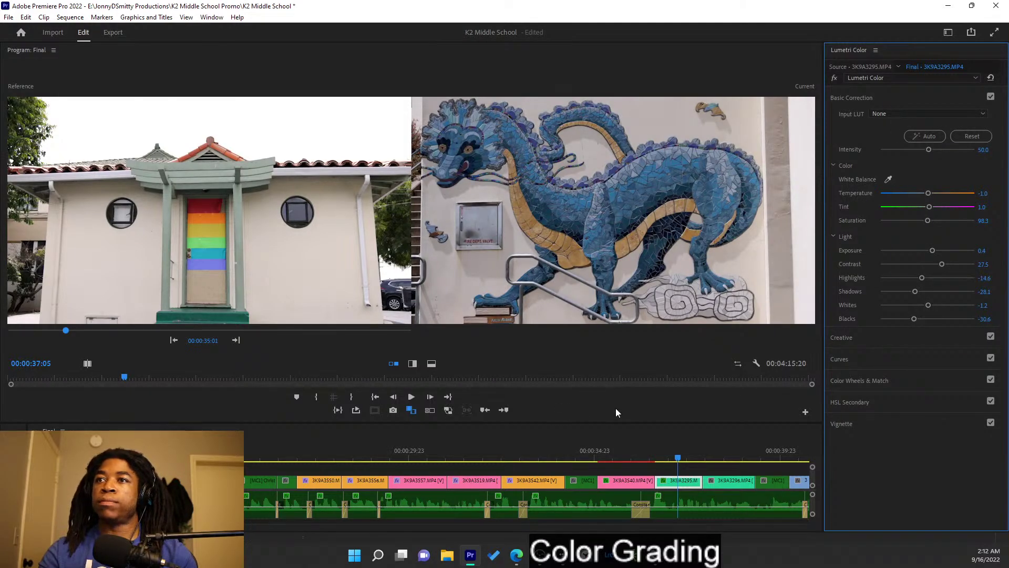
left_click_drag(669, 456, 689, 463)
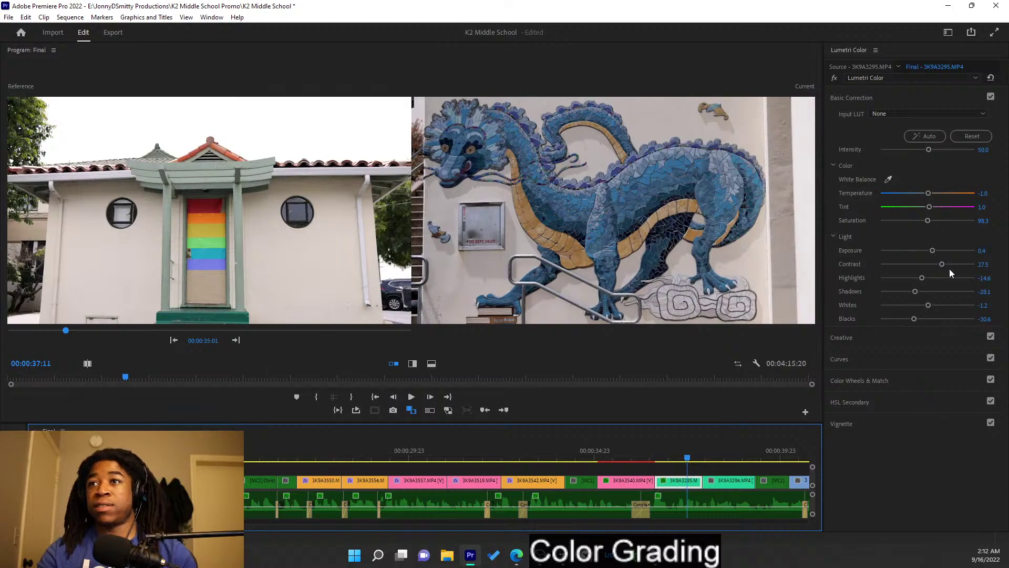
- Set contrast 25.6 and temperature 10.0, adjust tint, saturation and blacks, then save the project
left_click_drag(942, 265, 935, 252)
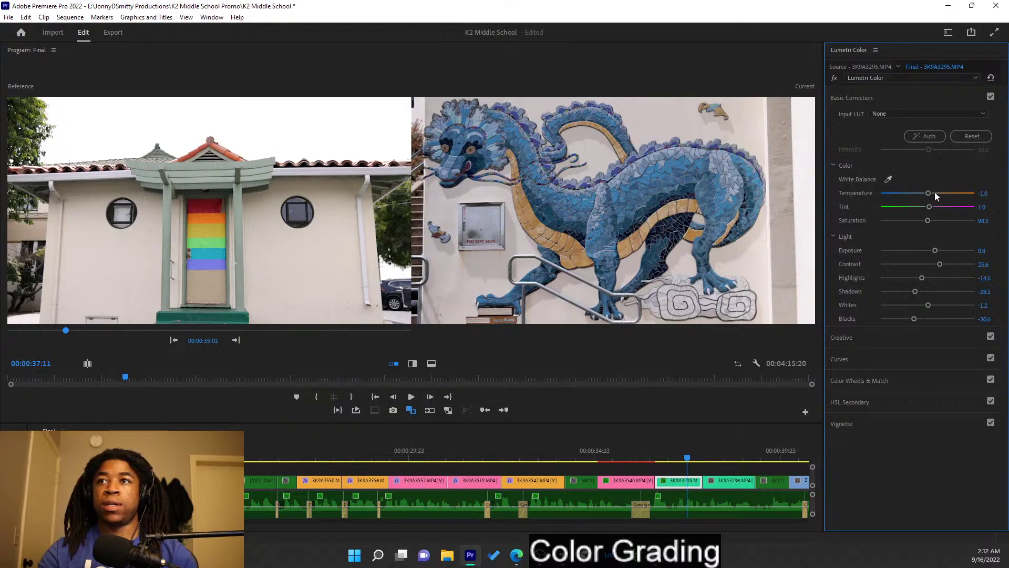
left_click_drag(929, 194, 931, 195)
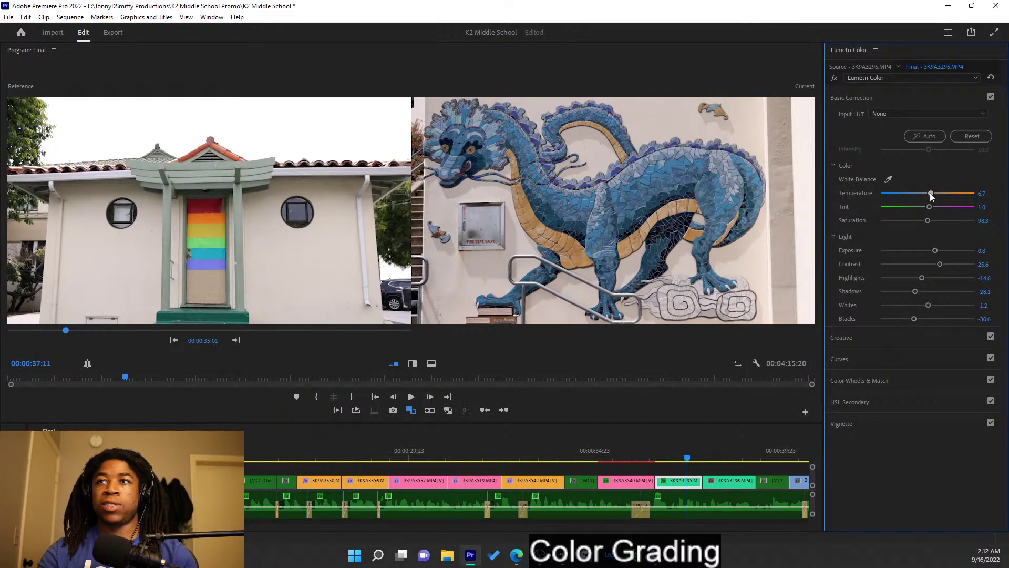
left_click_drag(928, 207, 928, 208)
left_click_drag(928, 220, 932, 225)
left_click_drag(920, 320, 926, 321)
left_click_drag(924, 319, 938, 309)
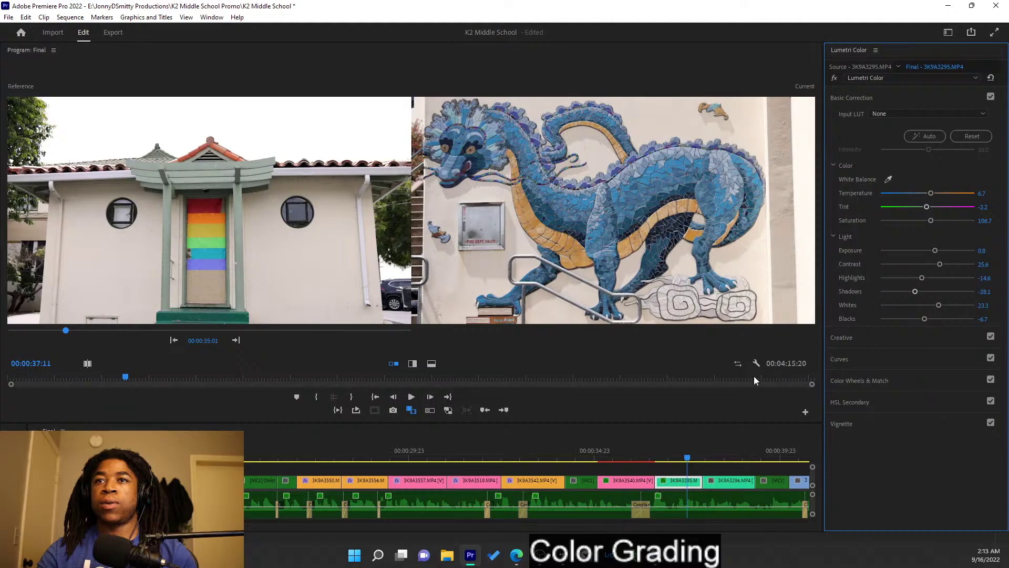
left_click(408, 413)
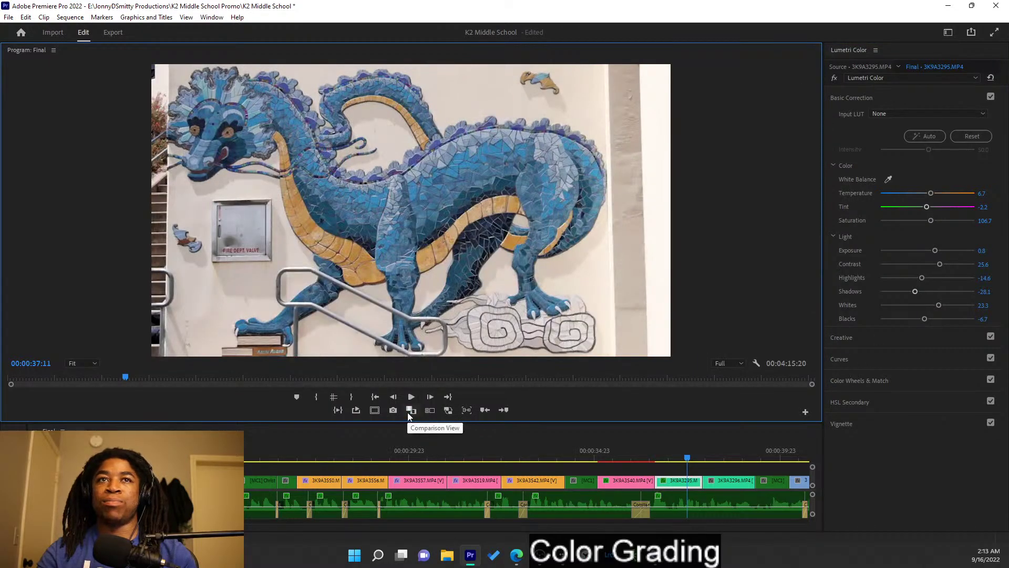
left_click(409, 412)
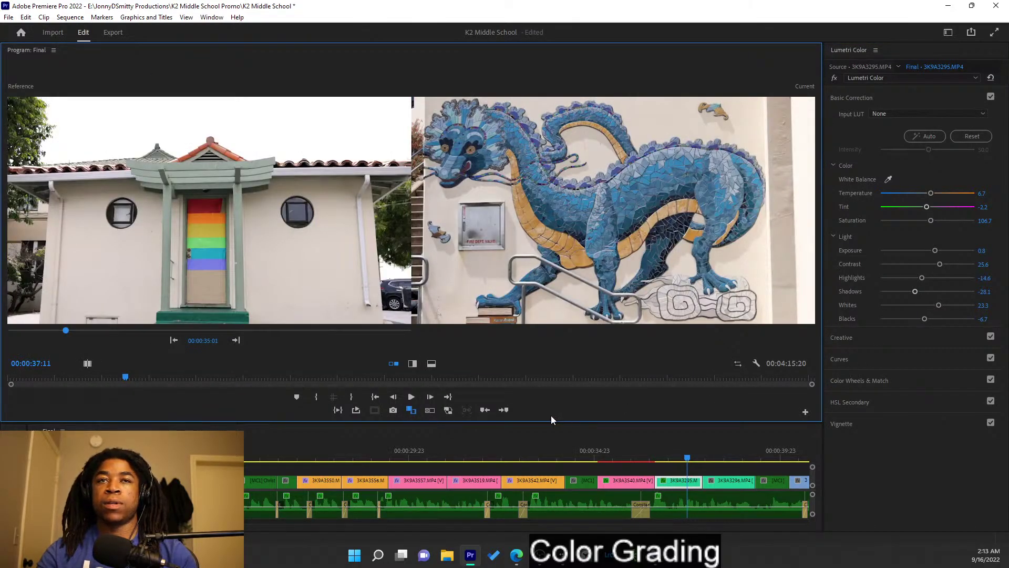
key("ctrl+s")
- Nudge the house shot's tint to 1.1, then move on to clip 3K9A3296
left_click(637, 455)
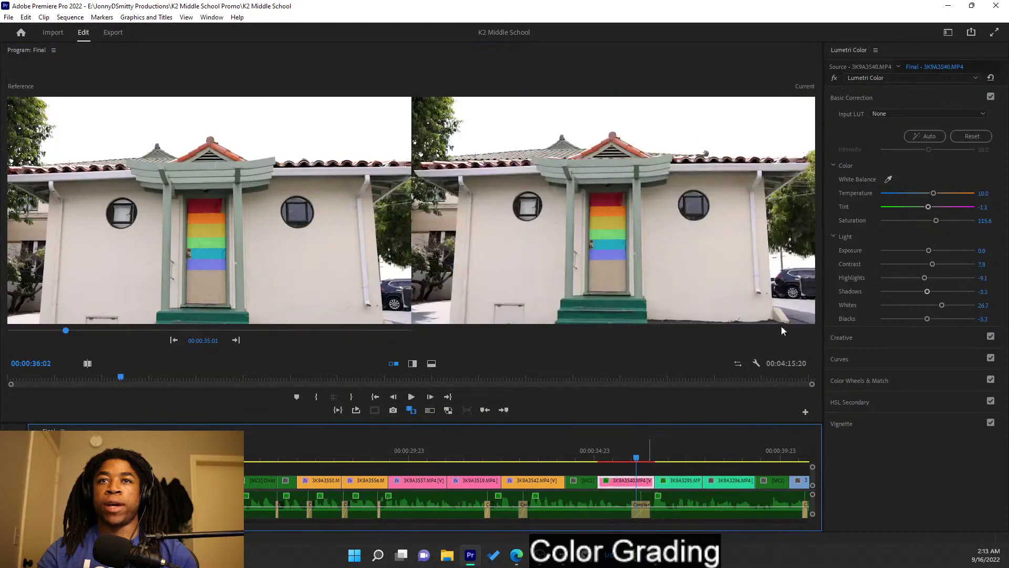
left_click_drag(927, 208, 929, 209)
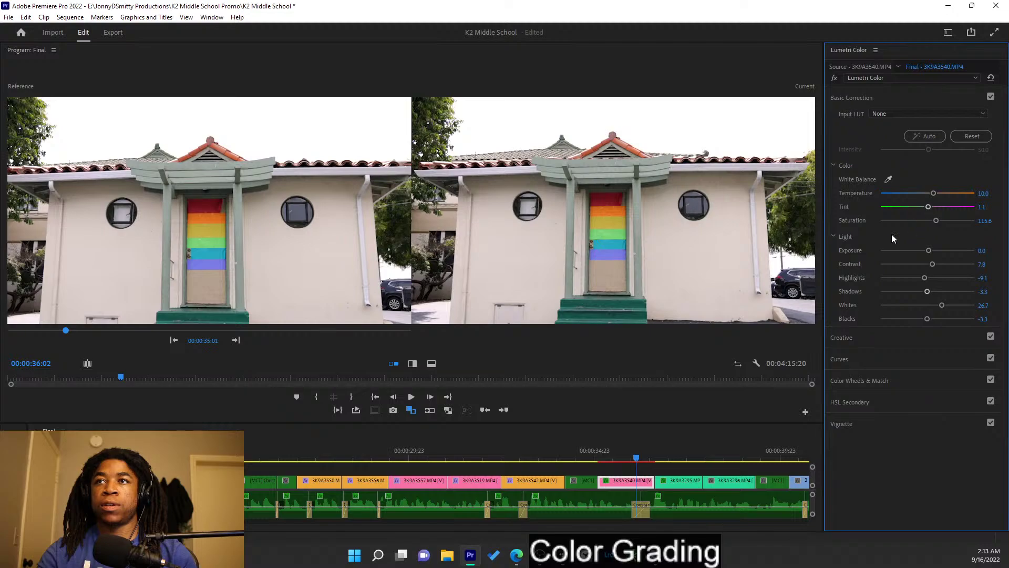
left_click(664, 453)
left_click_drag(666, 443, 716, 445)
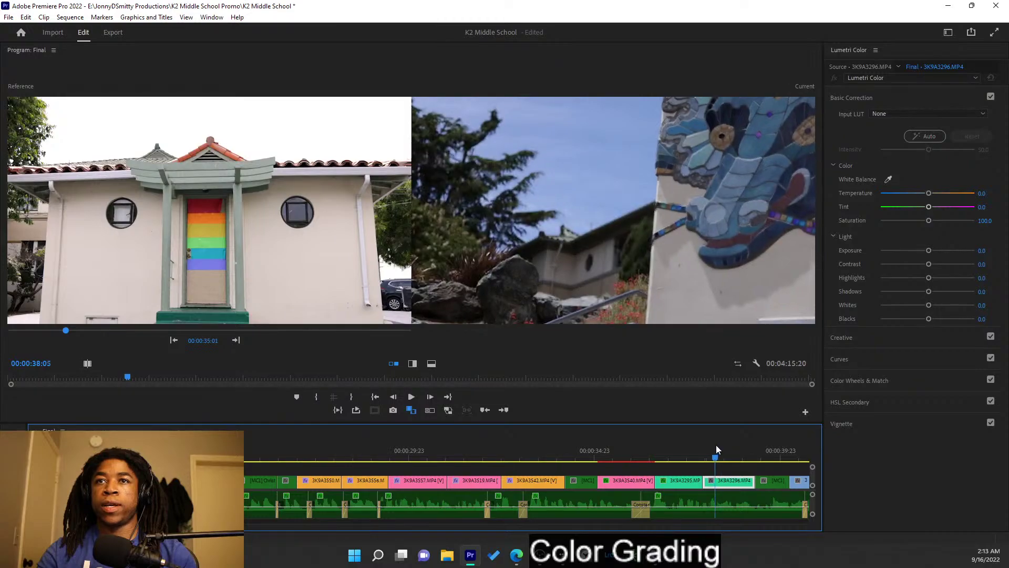
- Use the dragon mural shot as reference, Apply Match to the trees-and-mural clip, and nudge its shadows
left_click(236, 340)
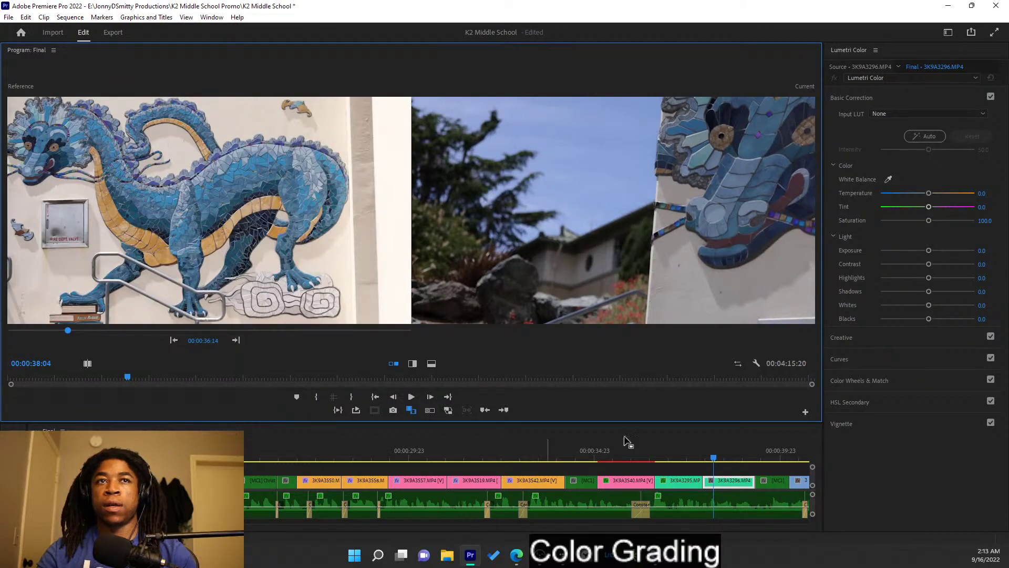
left_click(902, 380)
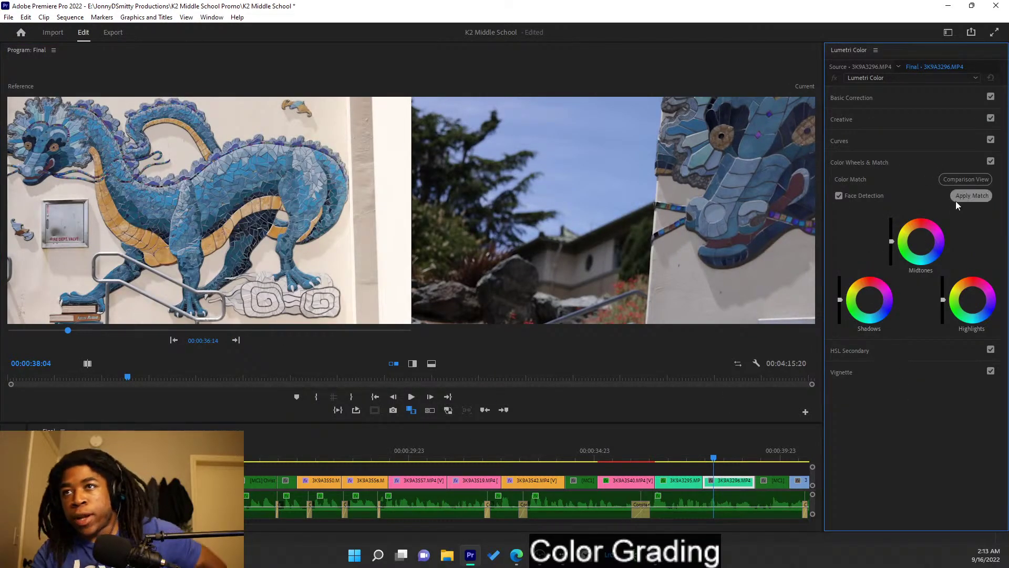
left_click(978, 200)
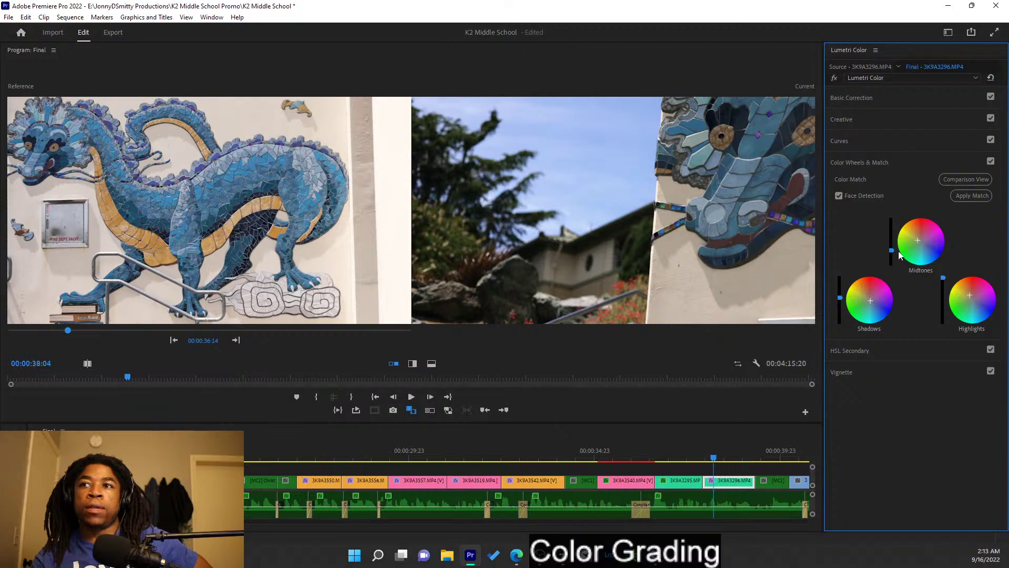
left_click_drag(840, 297, 839, 295)
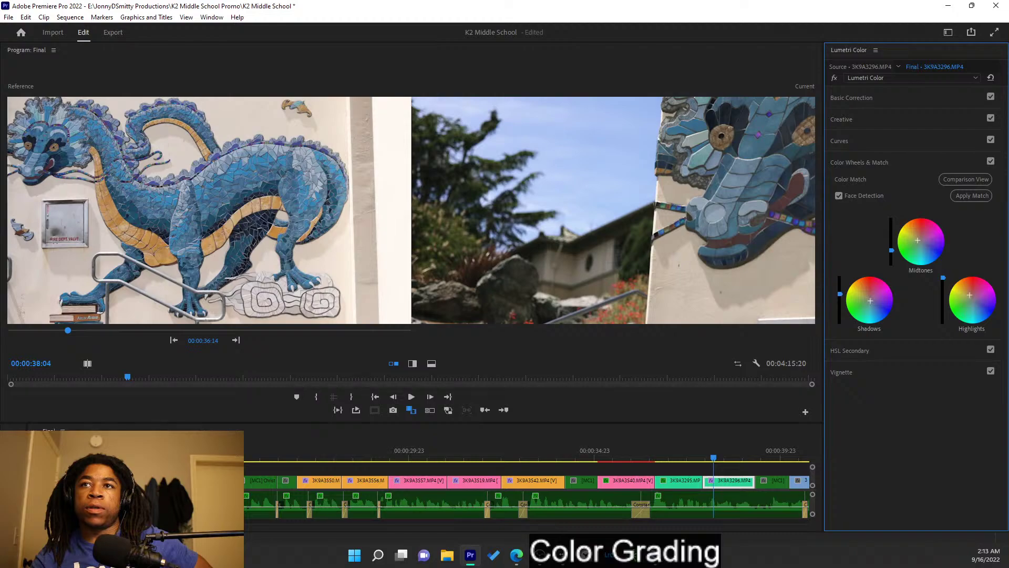
mouse_move(716, 457)
left_mouse_down()
mouse_move(745, 455)
mouse_move(672, 440)
mouse_move(735, 451)
left_mouse_up()
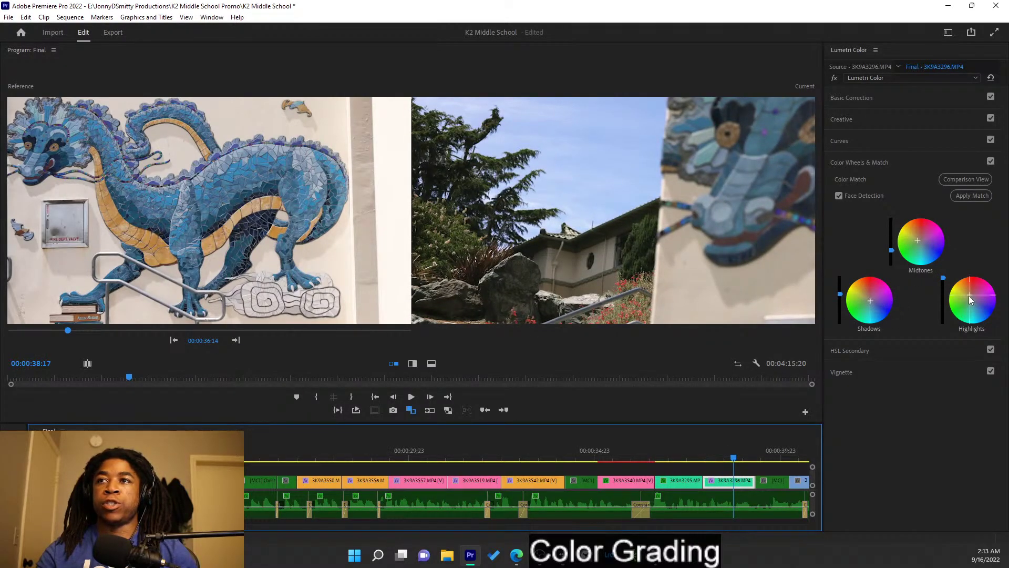
left_click(871, 301)
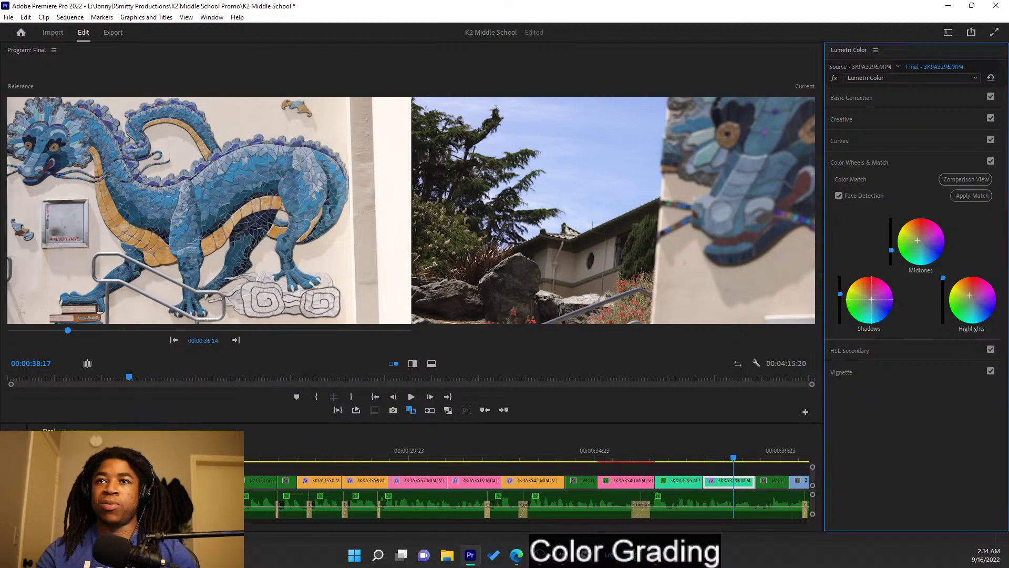
left_click(932, 160)
left_click(921, 102)
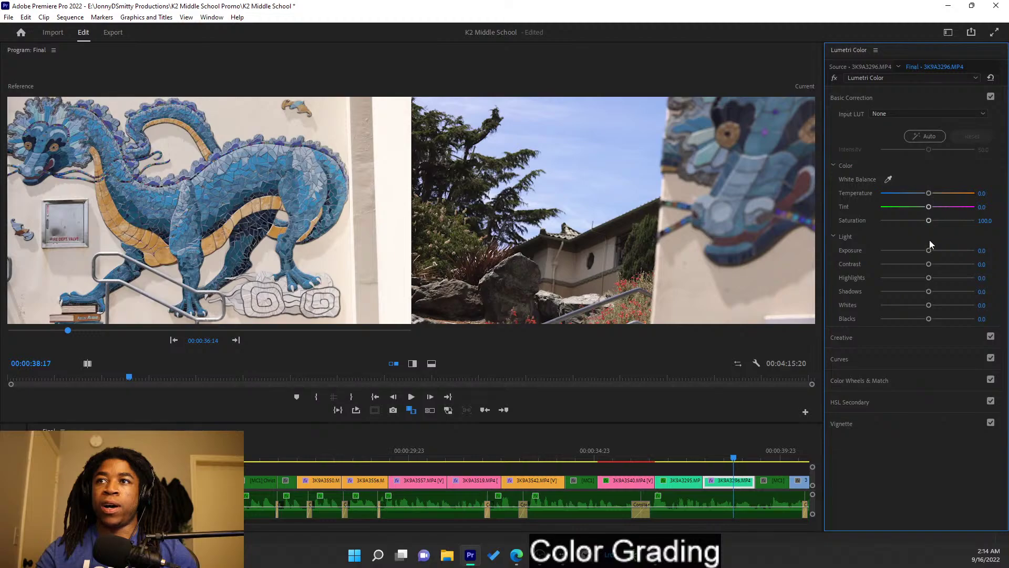
- Set exposure 0.3, whites 3.3 and contrast 2.2, and adjust highlights on the matched shot
left_click_drag(929, 249, 934, 218)
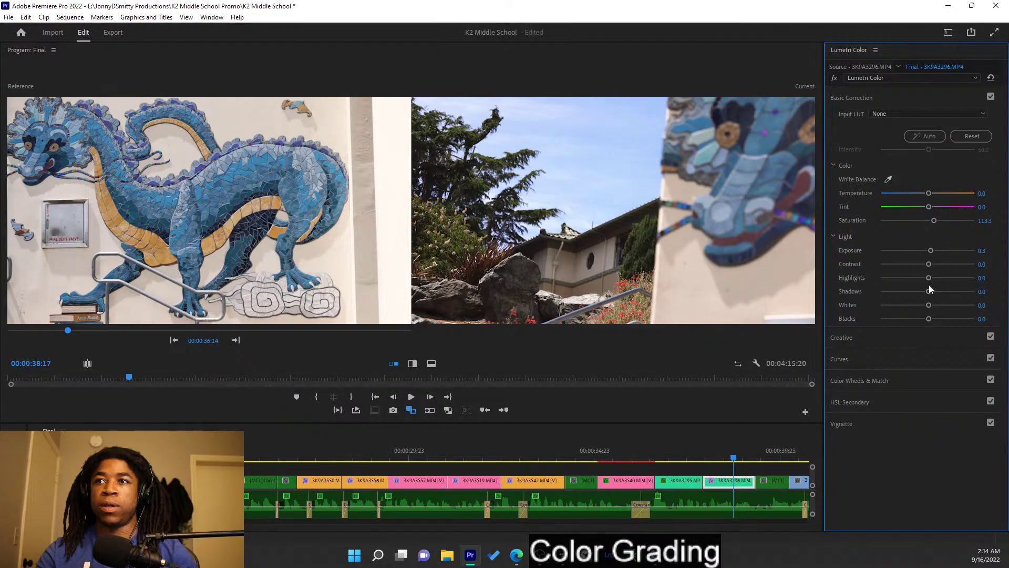
mouse_move(928, 305)
left_mouse_down()
mouse_move(937, 306)
mouse_move(922, 306)
mouse_move(926, 320)
left_mouse_up()
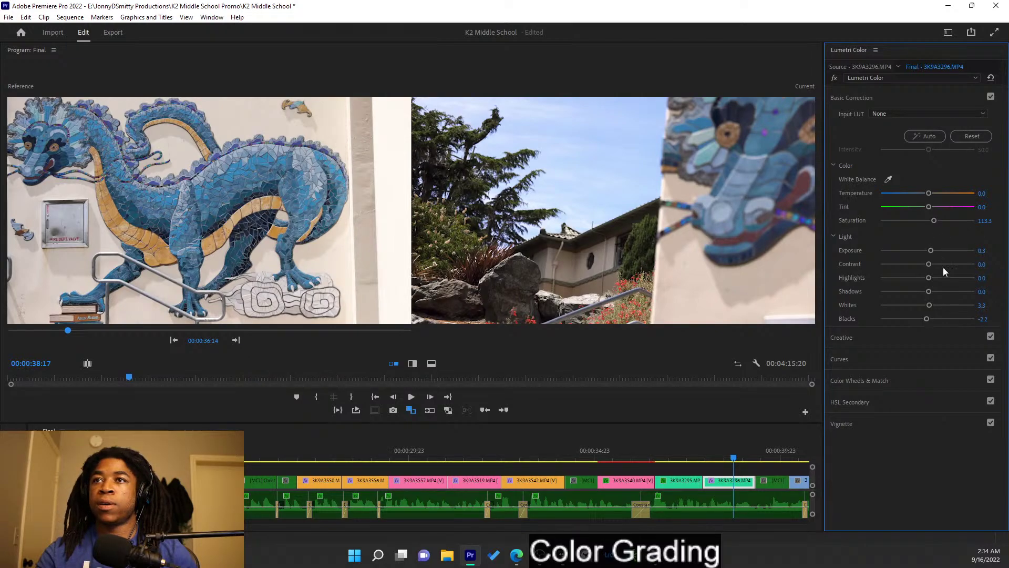
mouse_move(932, 279)
left_mouse_down()
mouse_move(920, 277)
mouse_move(928, 280)
left_mouse_up()
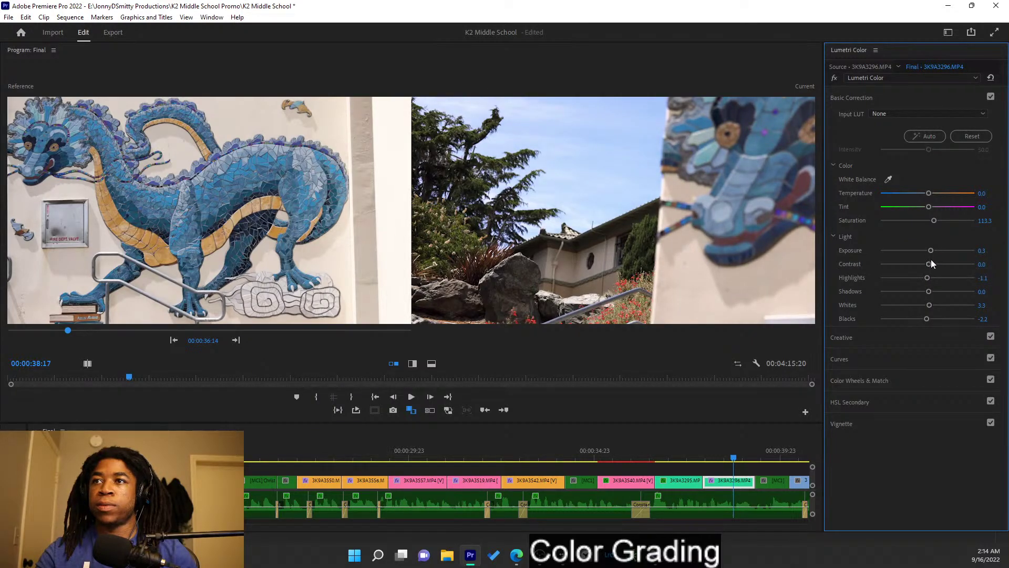
mouse_move(927, 263)
left_mouse_down()
mouse_move(938, 267)
mouse_move(917, 262)
mouse_move(931, 268)
left_mouse_up()
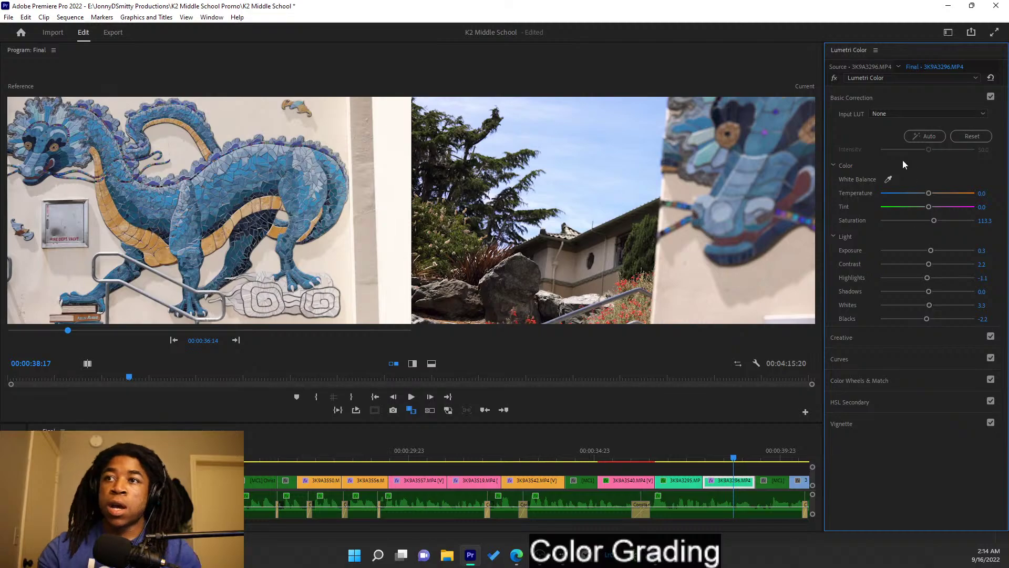
- Collapse Basic Correction and step the reference view through to the whiteboard shot
left_click(894, 97)
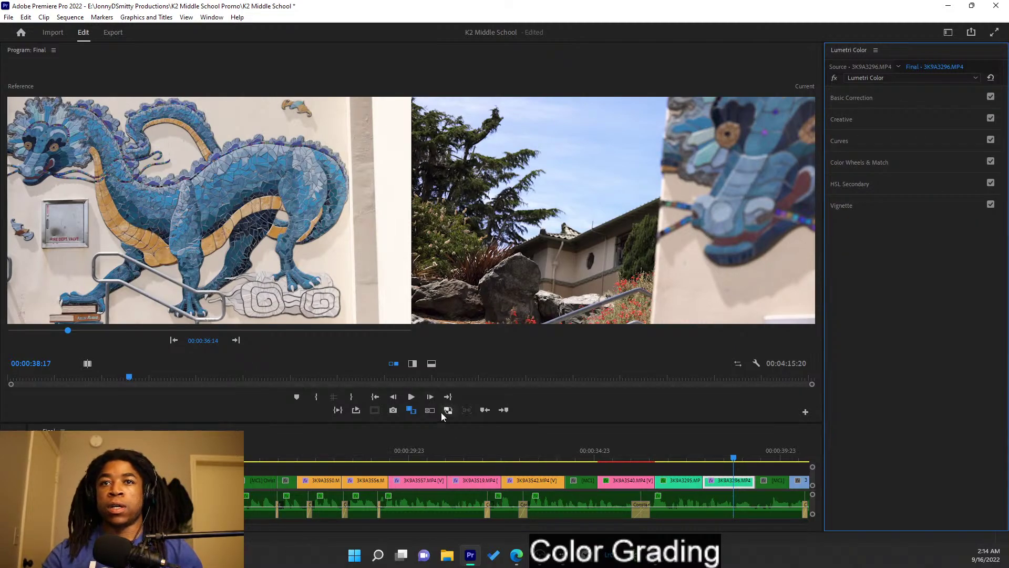
left_click(236, 340)
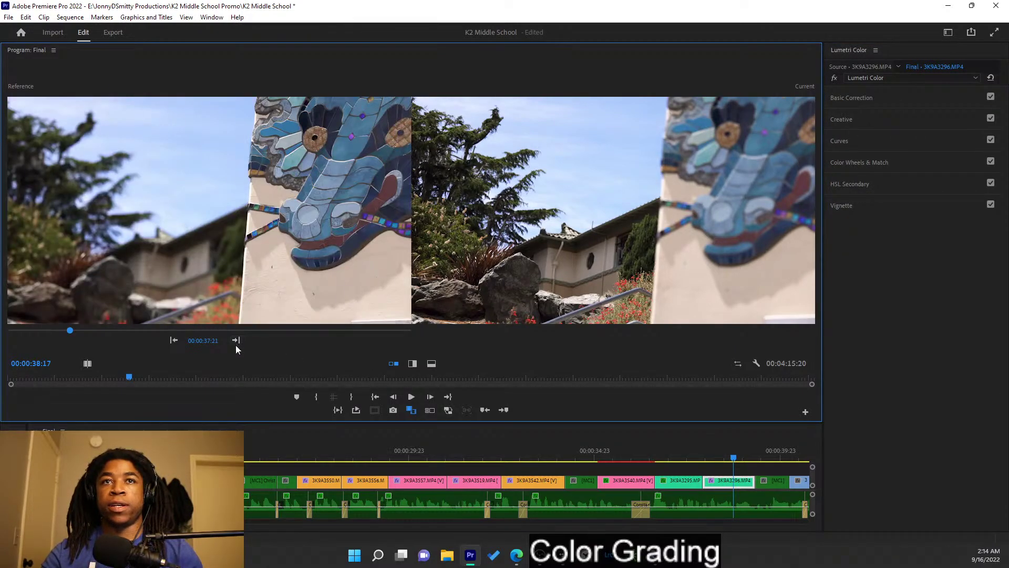
left_click(235, 342)
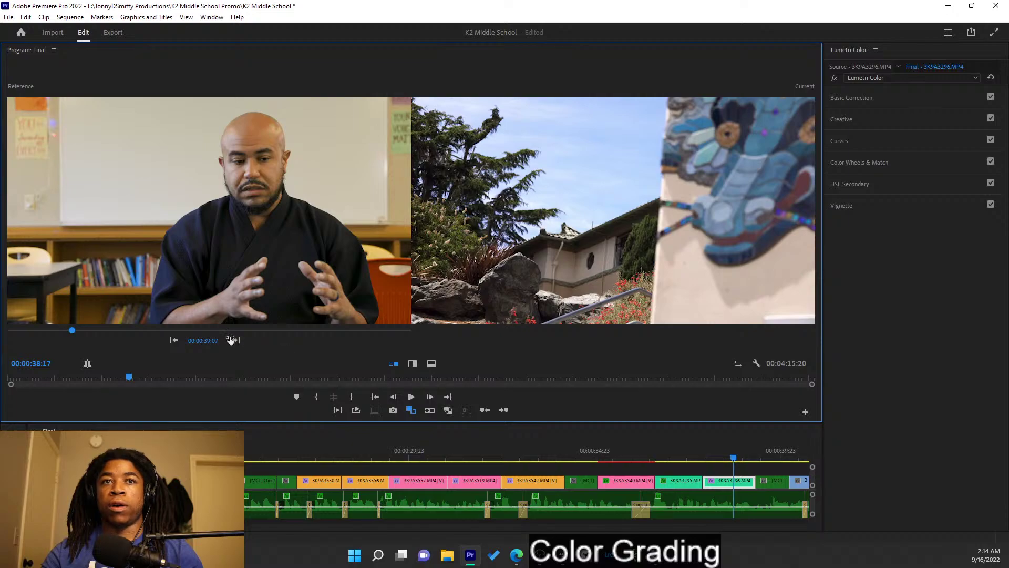
left_click(238, 340)
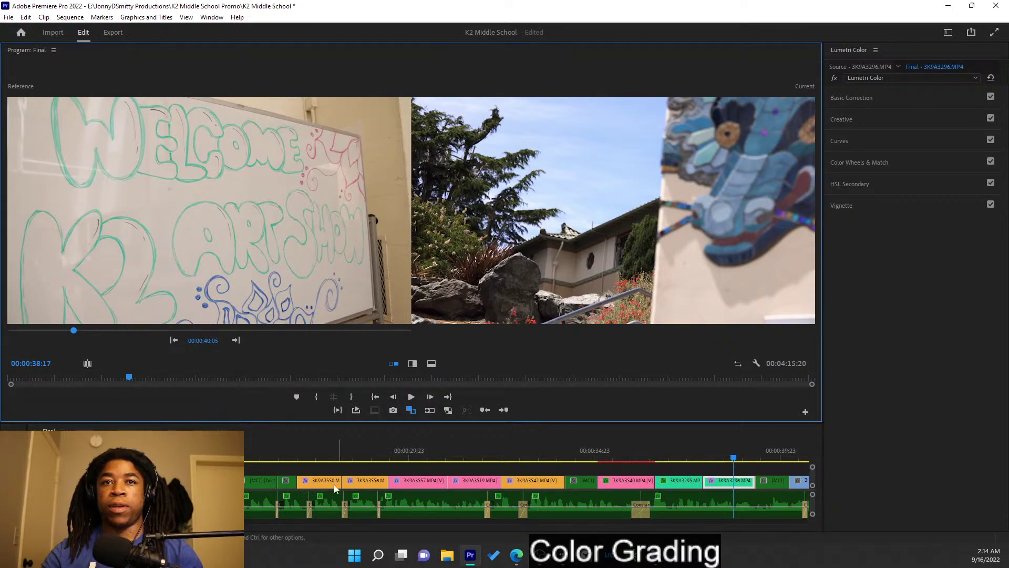
- Set the interview as reference, fit and zoom the timeline, and move the playhead to the whiteboard clip
left_click(173, 340)
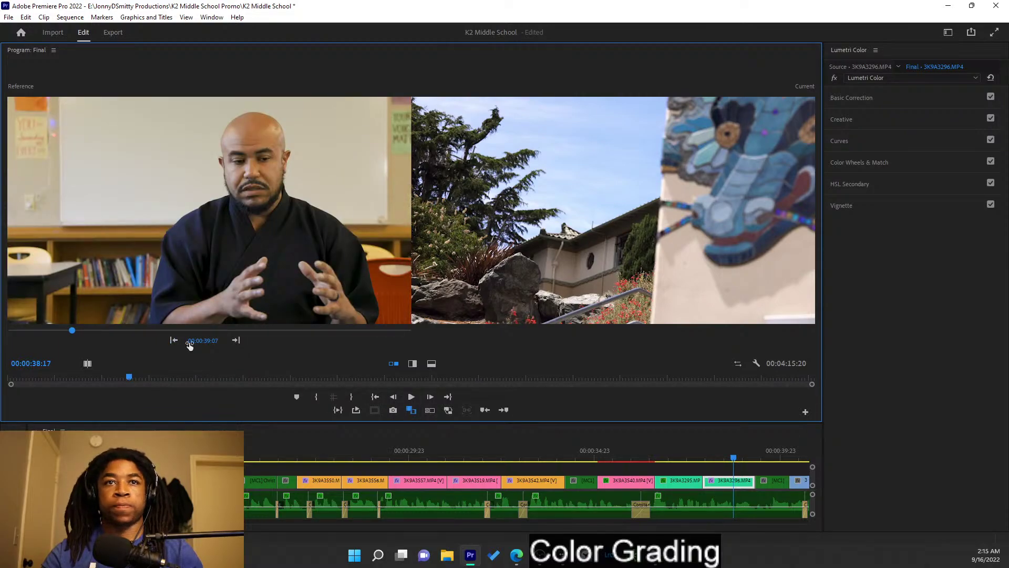
left_click_drag(203, 340, 204, 341)
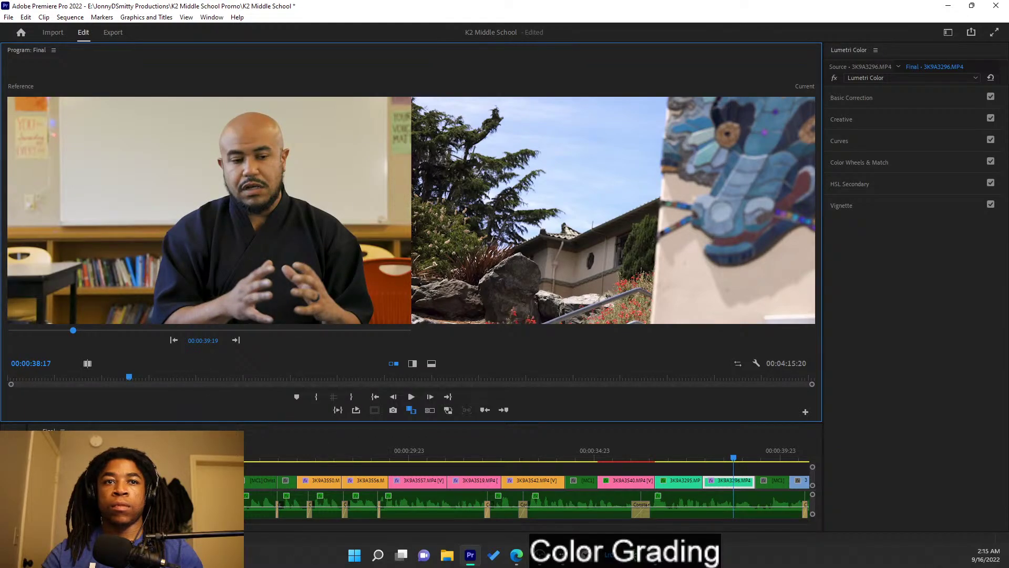
key("backslash")
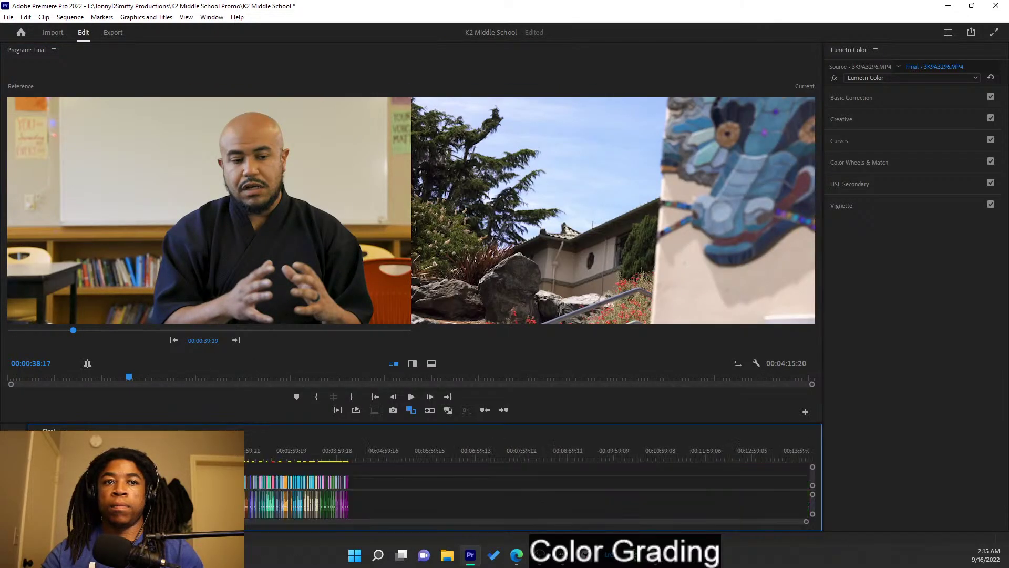
left_click_drag(807, 521, 627, 494)
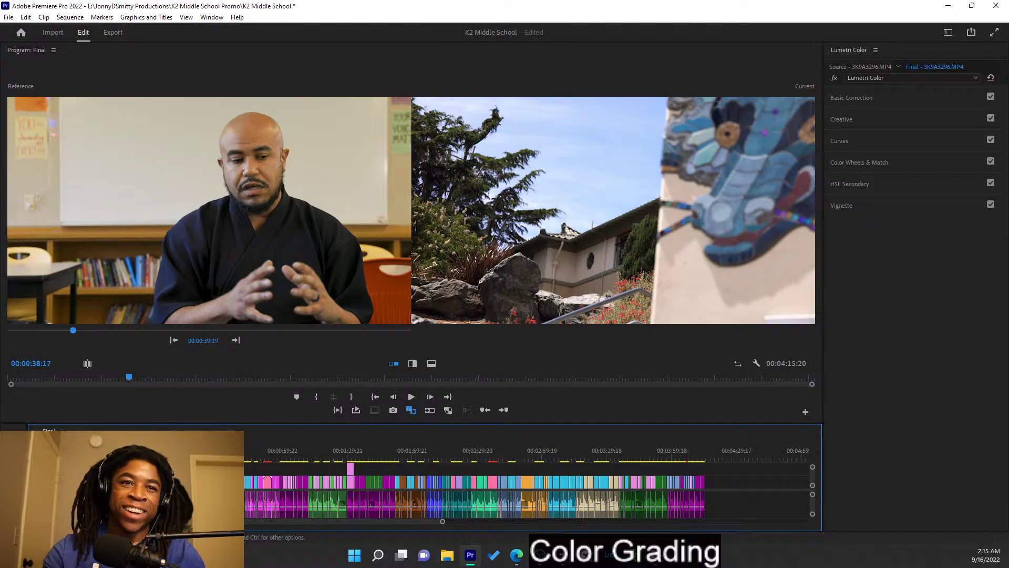
key("Up")
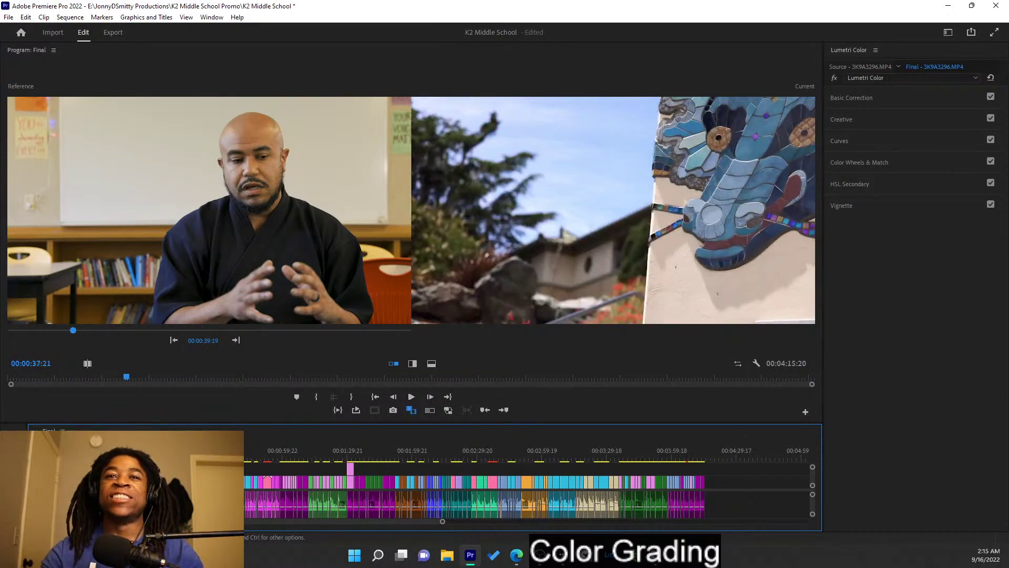
key("Down")
key("Down")
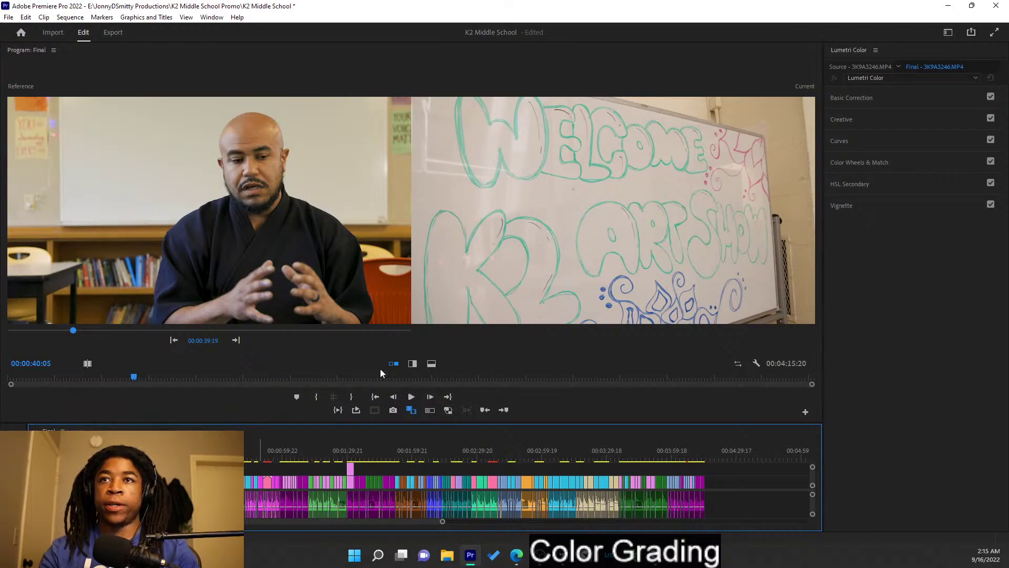
- Undo the automatic basic correction and the colour match on the whiteboard clip
left_click(891, 100)
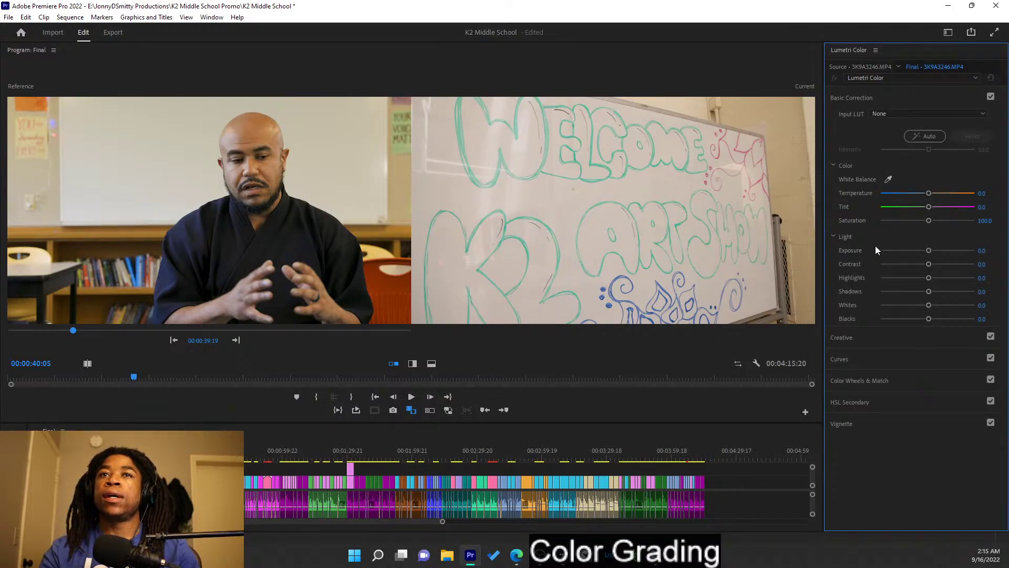
left_click(929, 135)
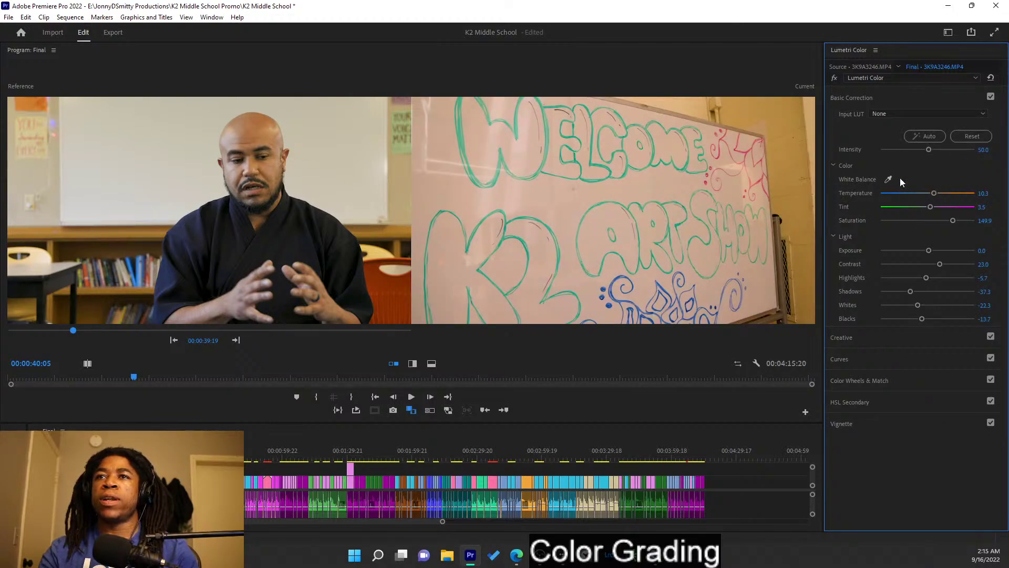
key("ctrl+z")
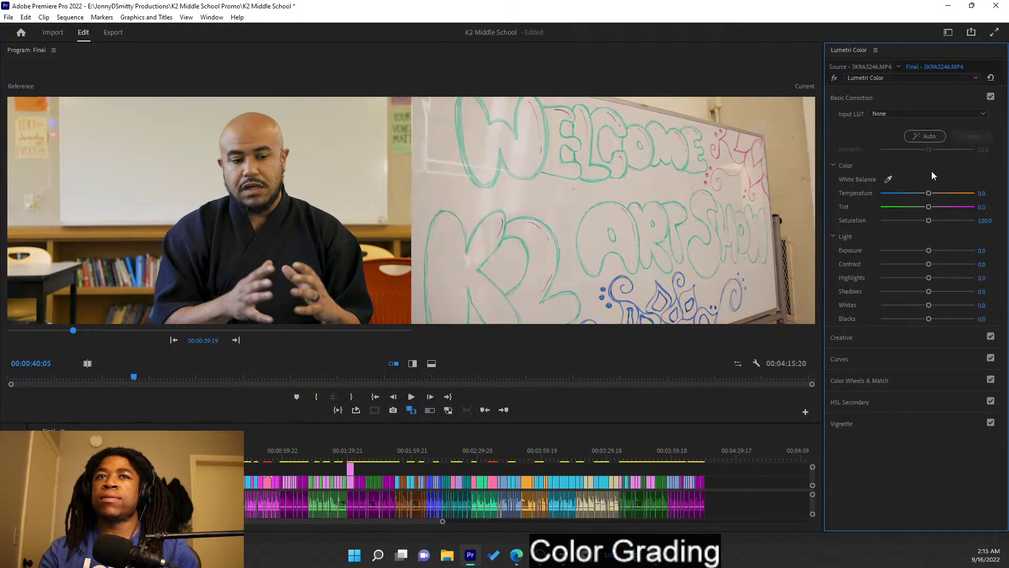
left_click(901, 101)
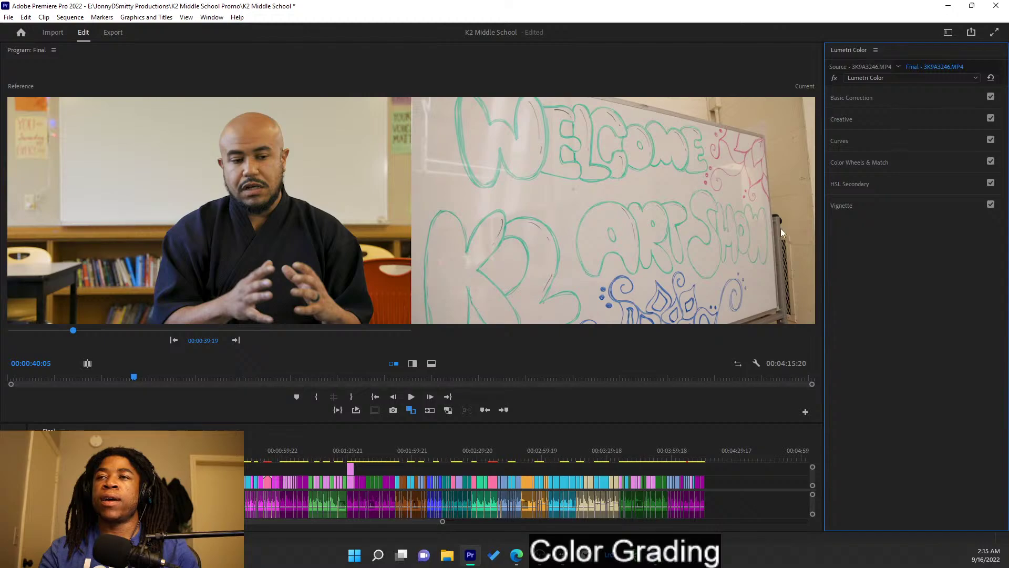
left_click(896, 164)
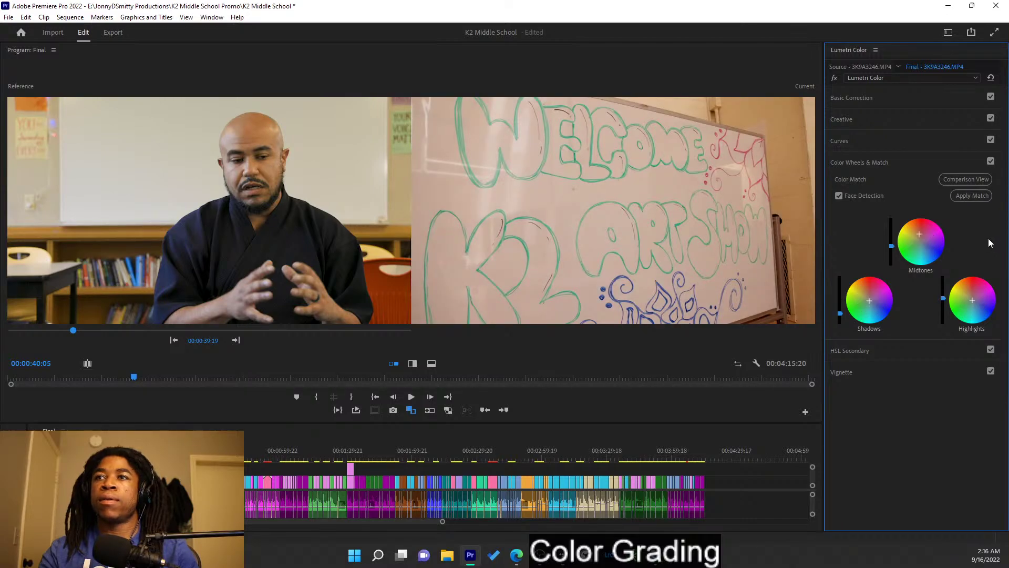
key("ctrl+z")
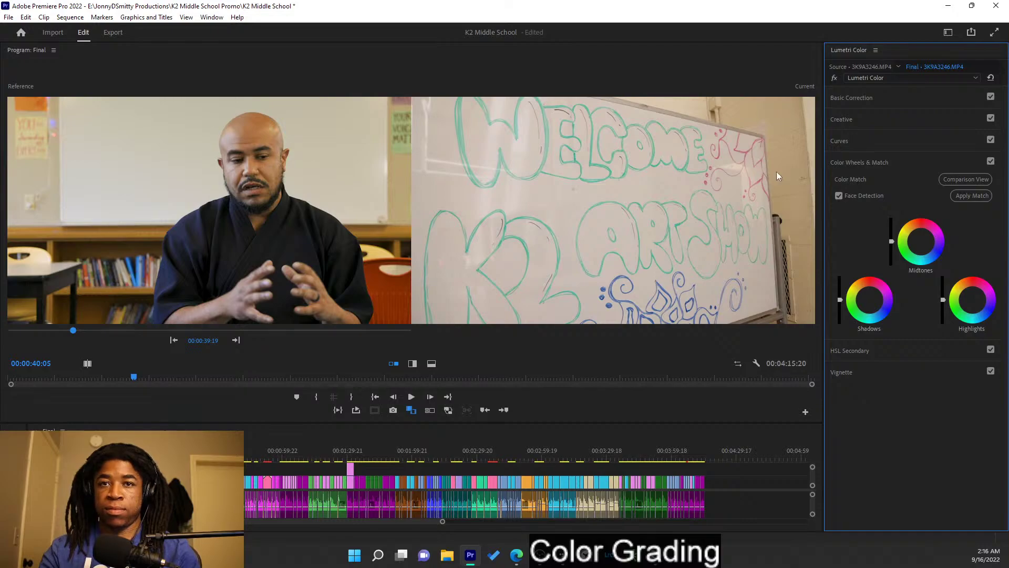
left_click(871, 101)
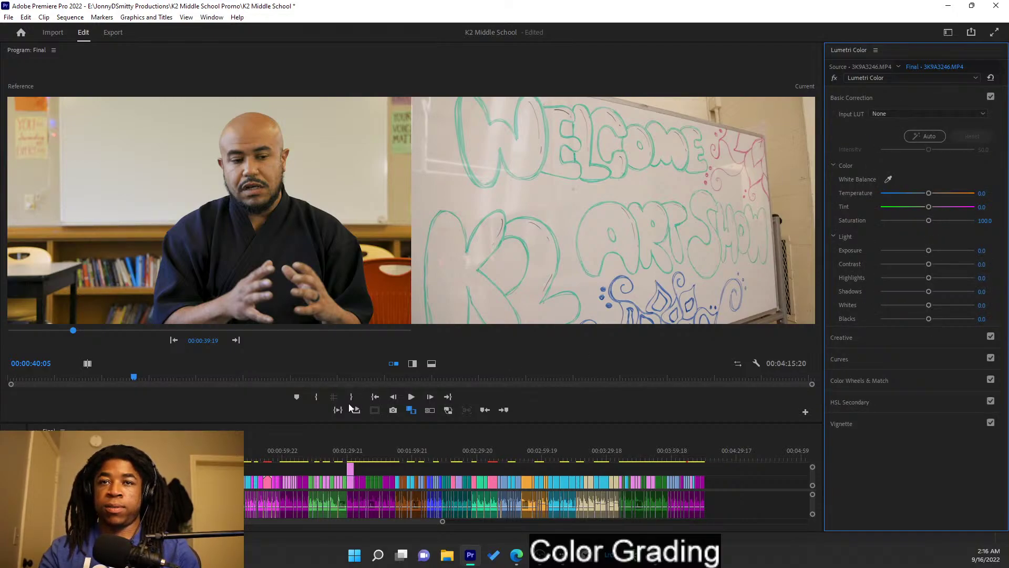
- Grade the whiteboard shot: brighter exposure, temperature -7.8, magenta tint, contrast 10.0, whites 13.3
left_click(408, 410)
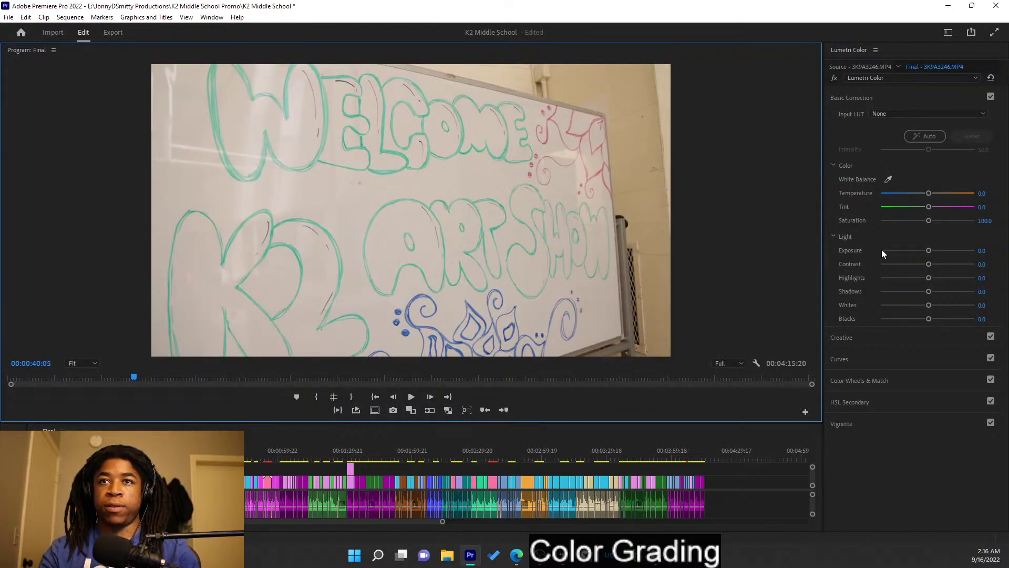
left_click_drag(928, 250, 925, 264)
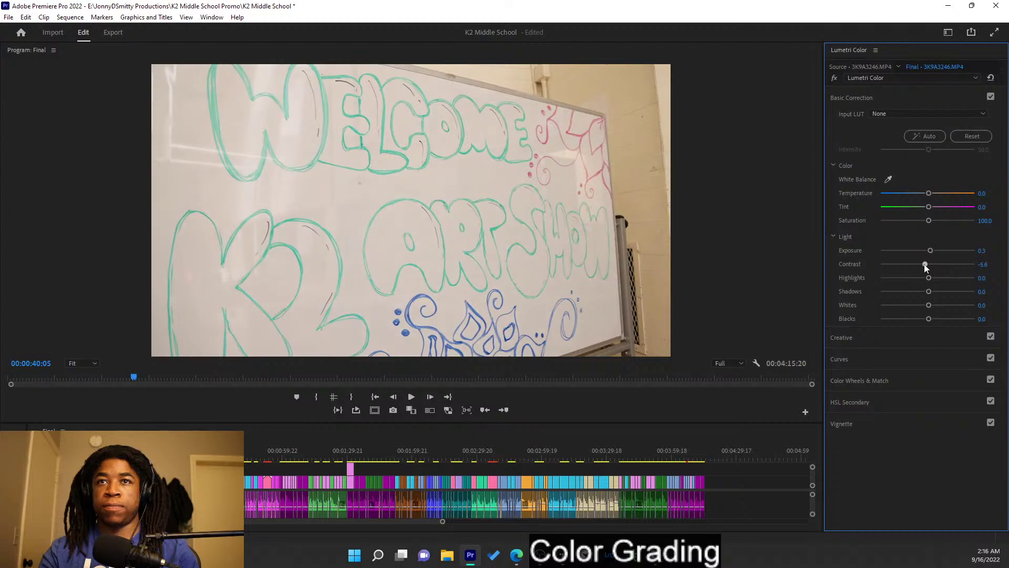
left_click(412, 410)
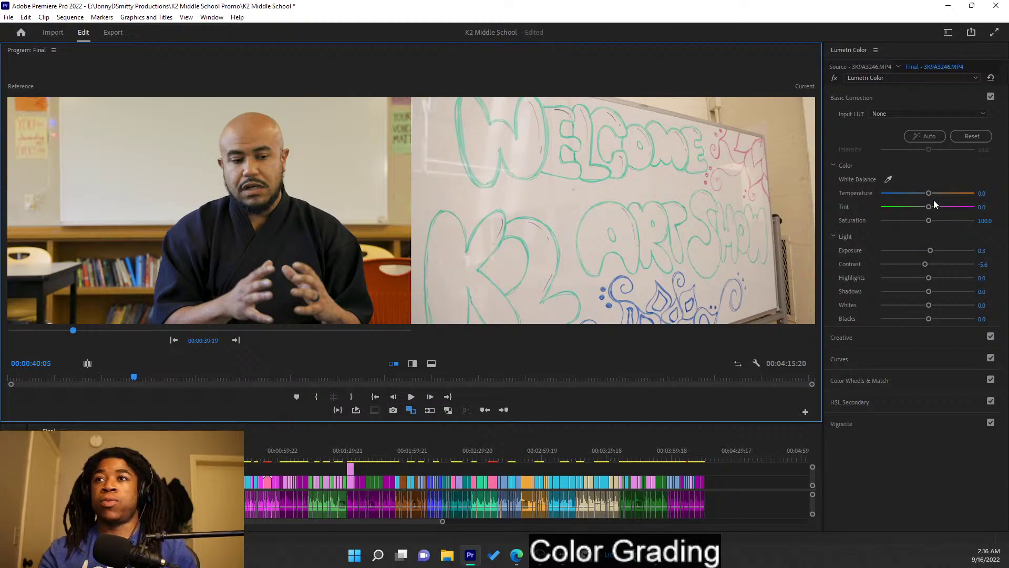
left_click_drag(930, 194, 923, 193)
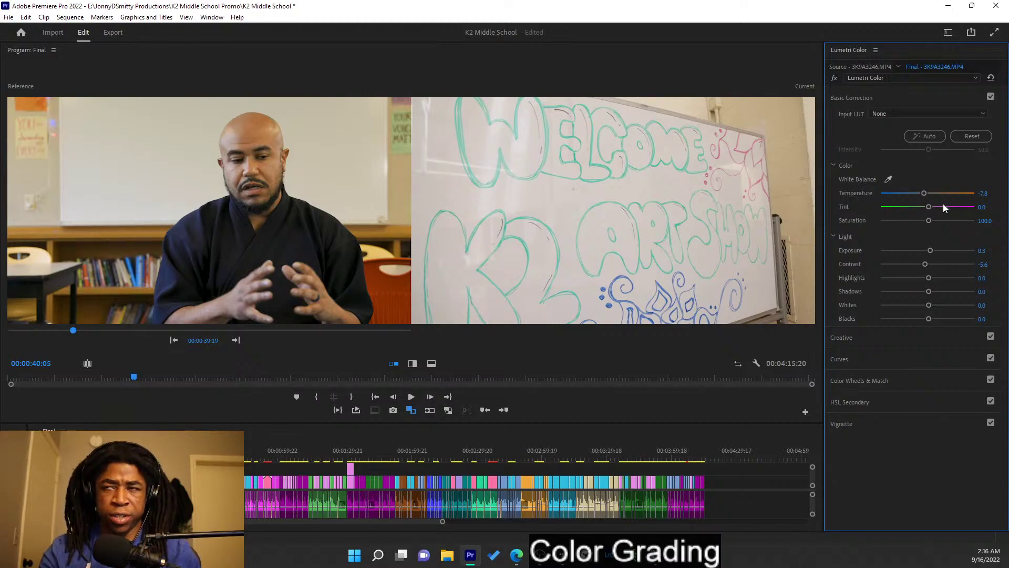
left_click_drag(929, 208, 934, 222)
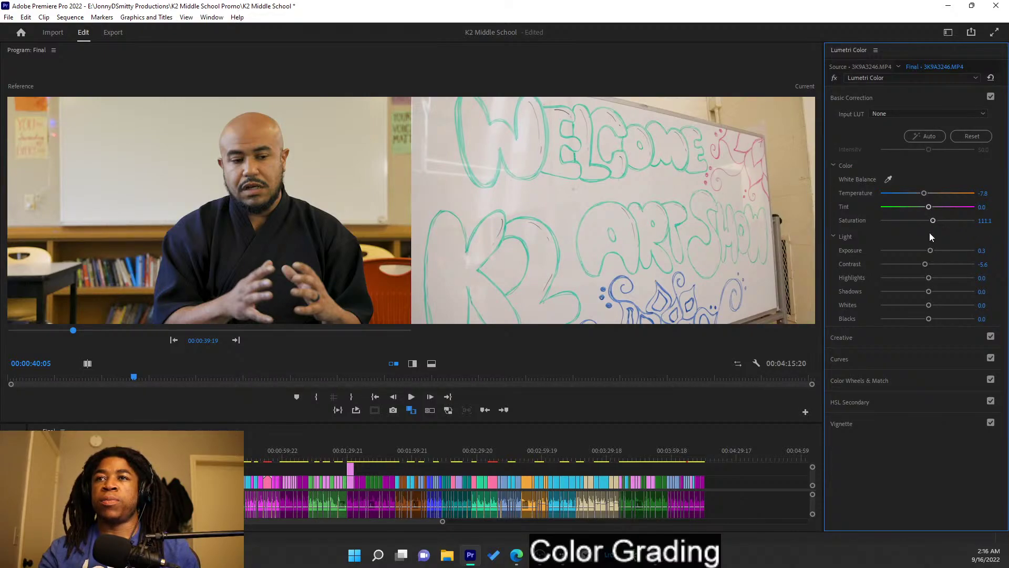
left_click_drag(925, 264, 928, 320)
left_click(933, 308)
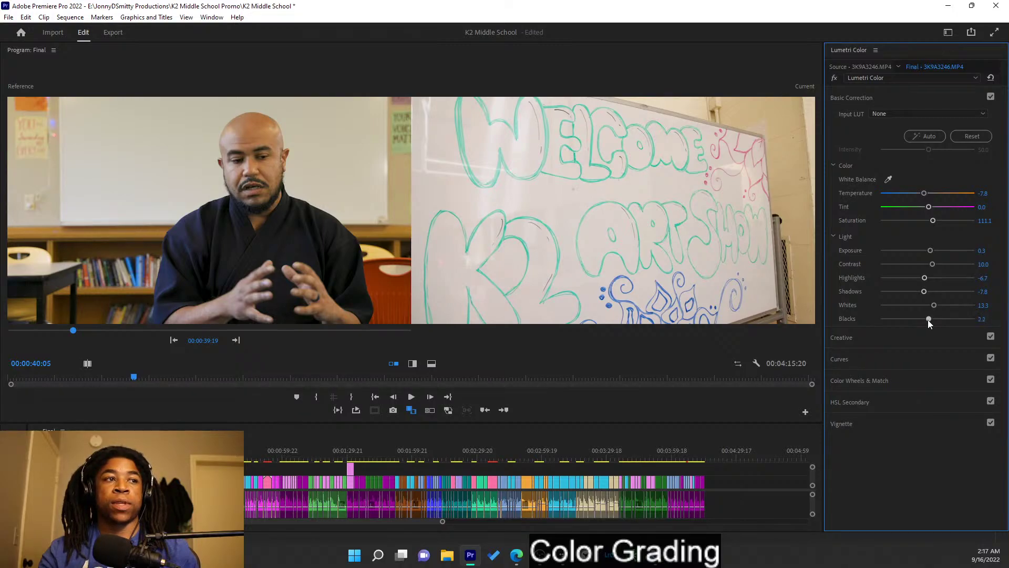
left_click(900, 97)
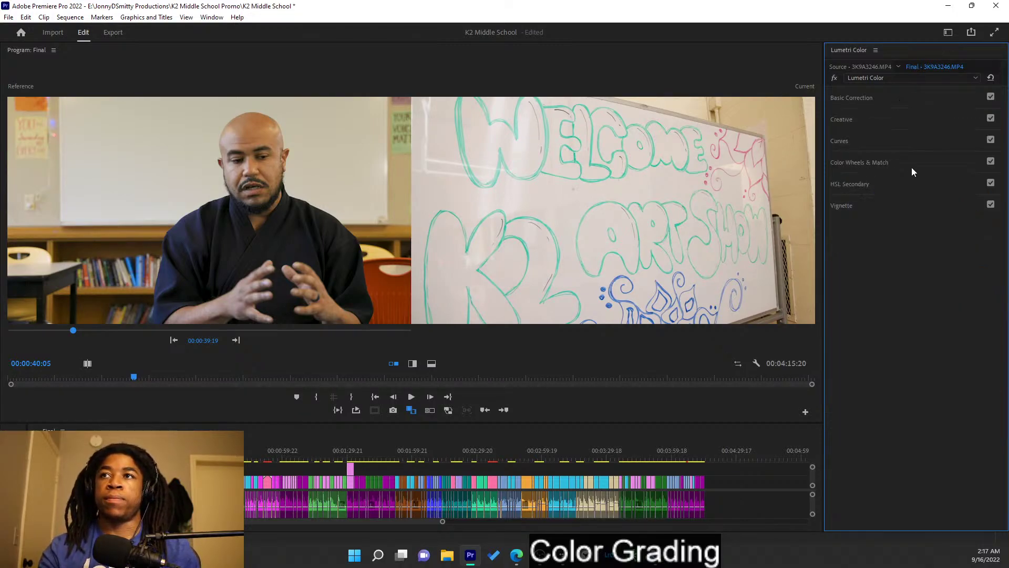
- Darken the whiteboard shot slightly with a small downward pull on the RGB curve
left_click(910, 131)
left_click(905, 119)
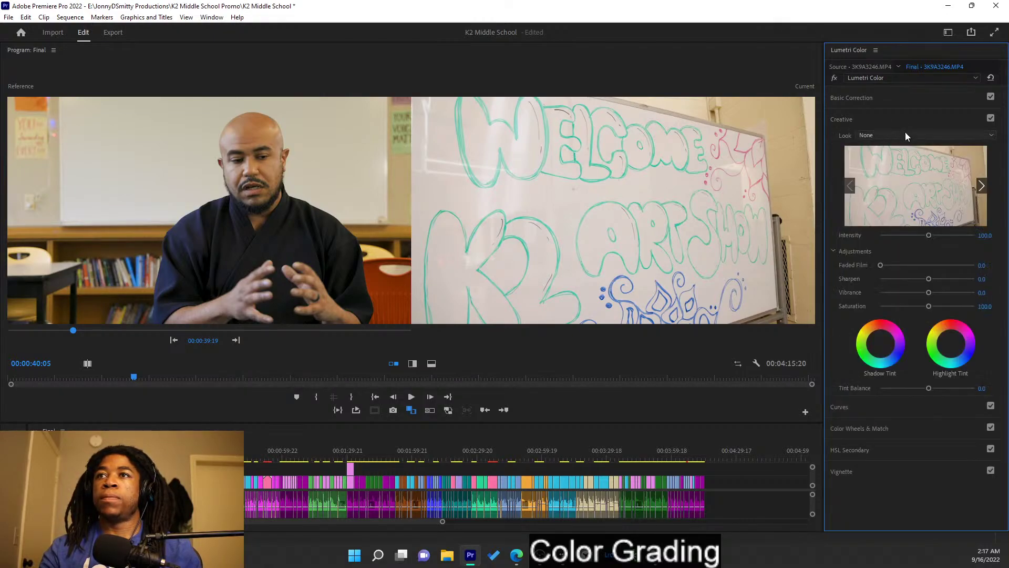
left_click(904, 119)
left_click(905, 140)
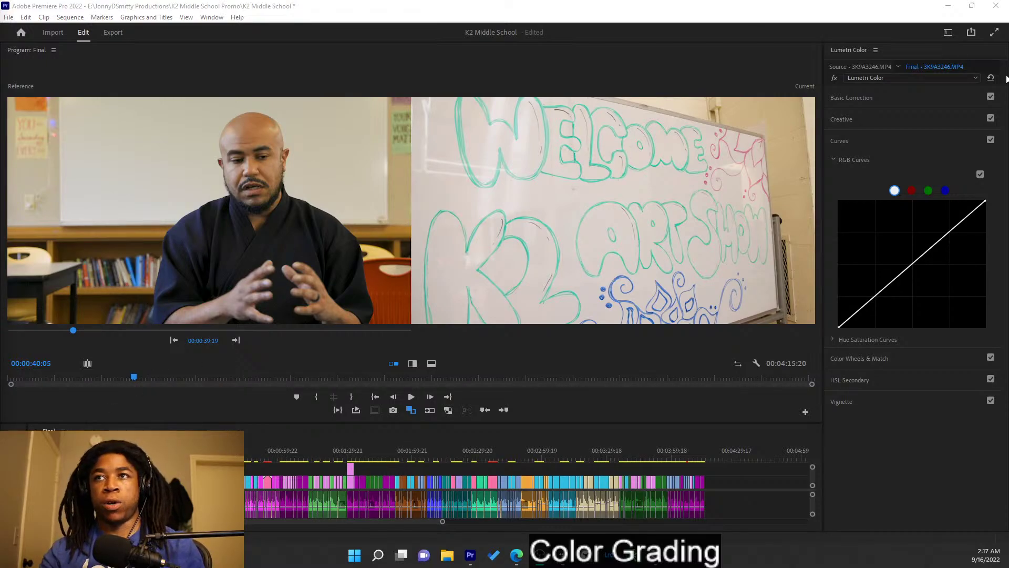
mouse_move(914, 262)
left_mouse_down()
mouse_move(925, 289)
mouse_move(917, 266)
left_mouse_up()
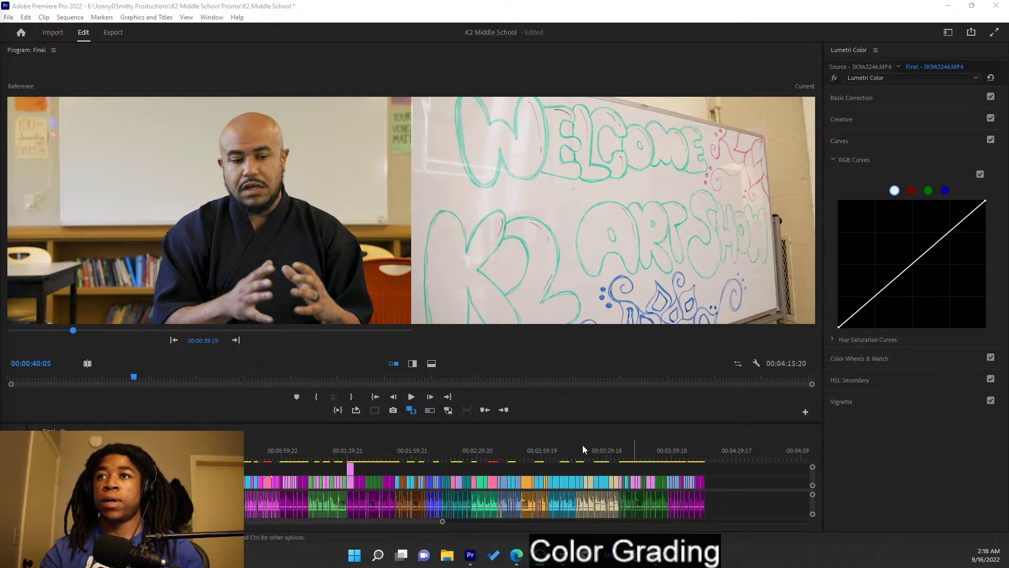
left_click(901, 140)
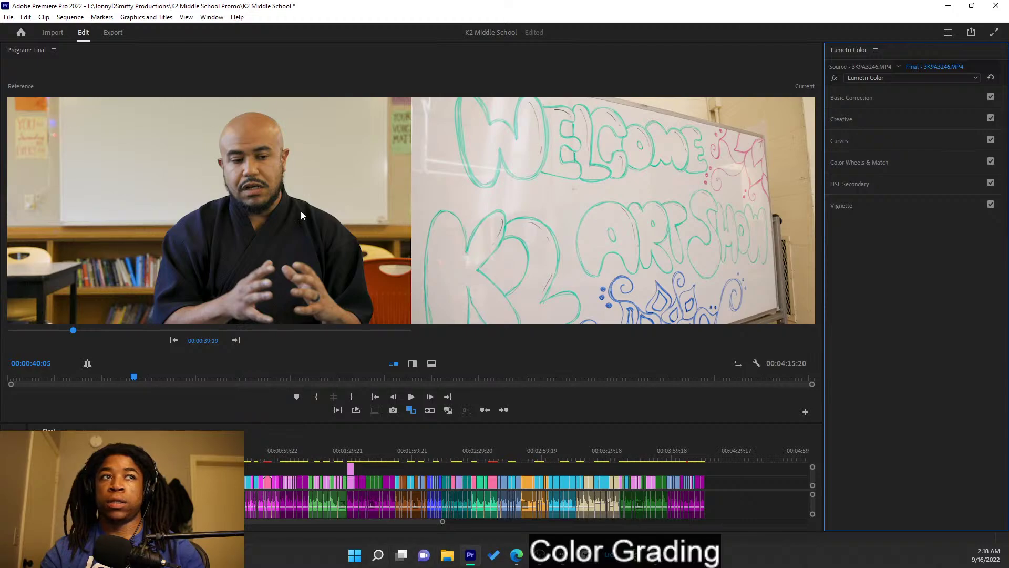
- Save the project and set the whiteboard shot as the Comparison View reference frame
key("ctrl+s")
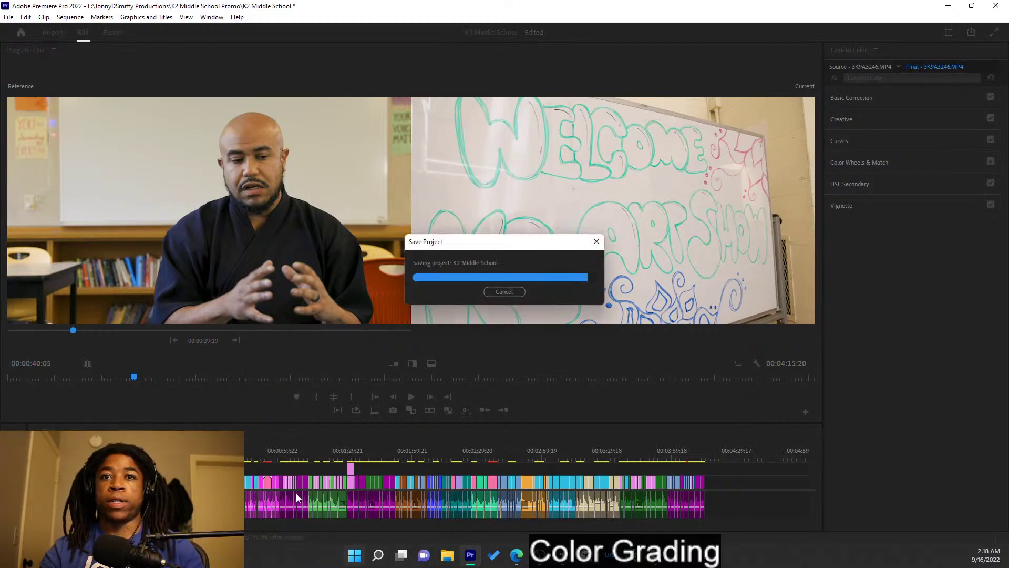
left_click(890, 99)
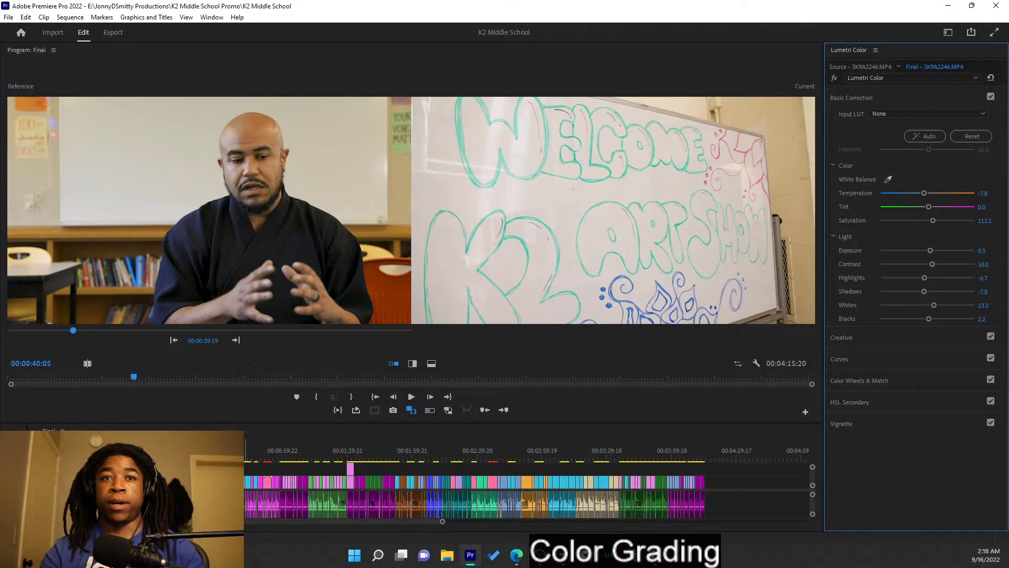
left_click(238, 340)
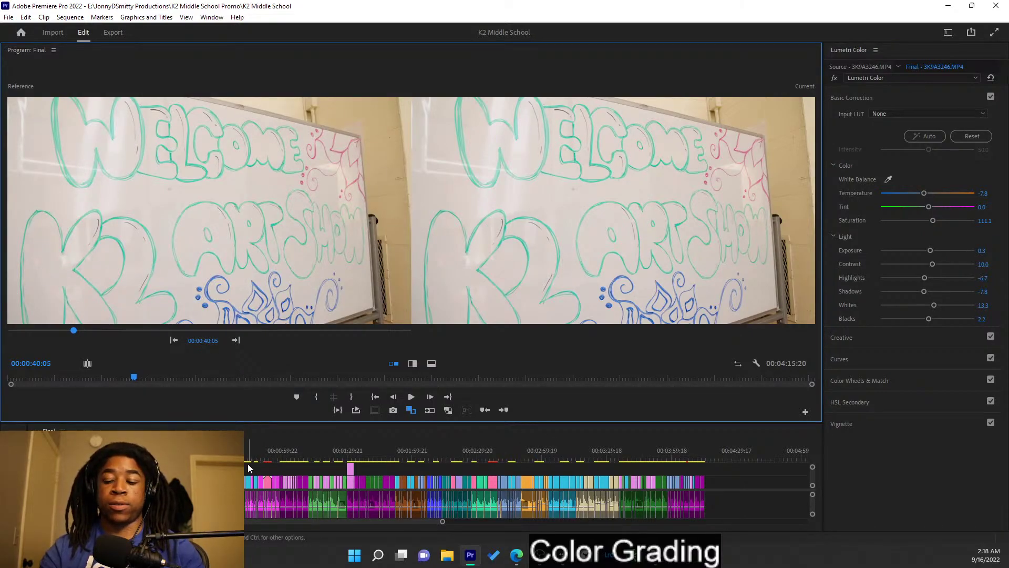
- Advance to the hall clip and try Apply Match against the reference, undoing it both times
key("space")
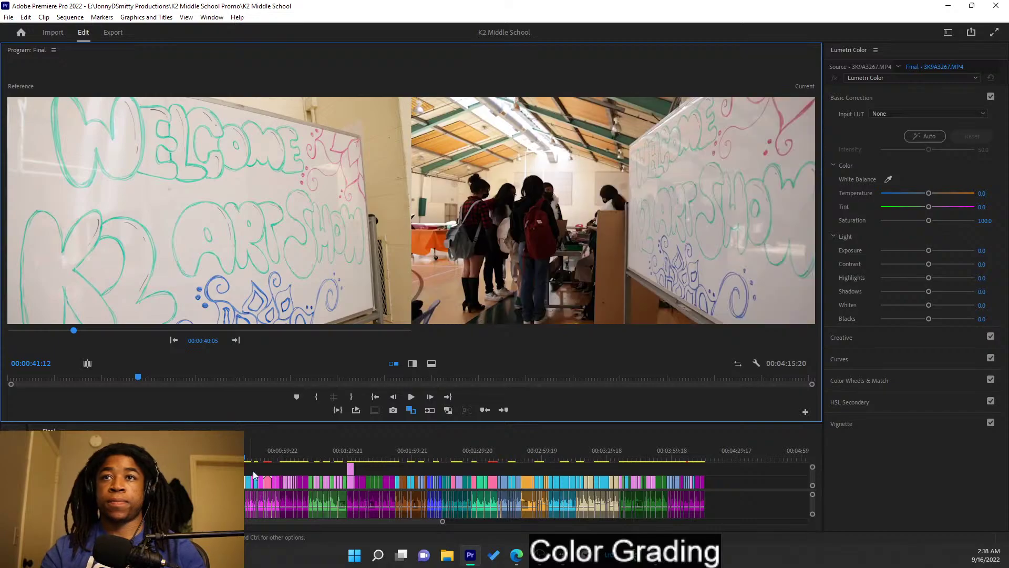
left_click(874, 360)
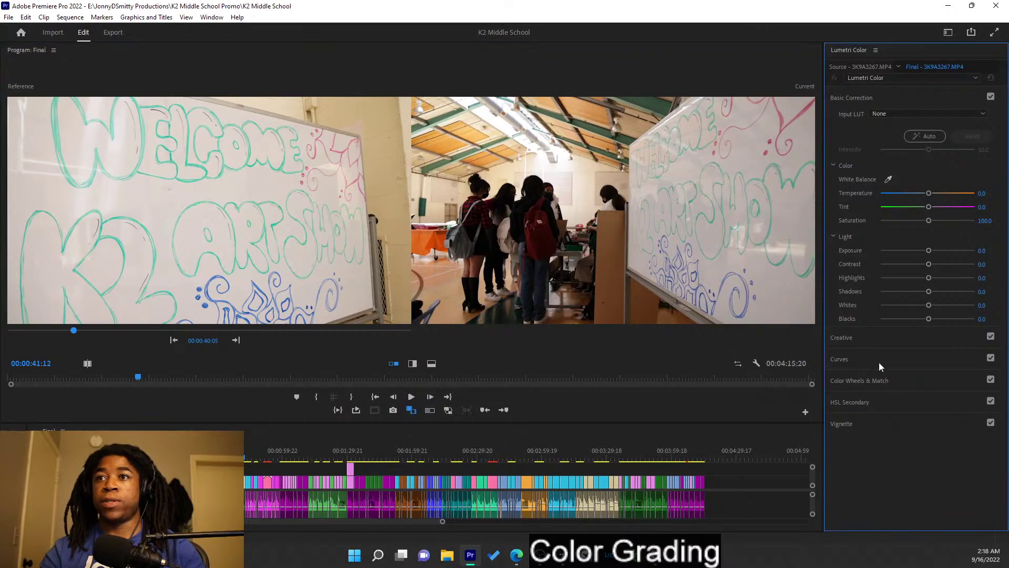
left_click(884, 358)
left_click(981, 195)
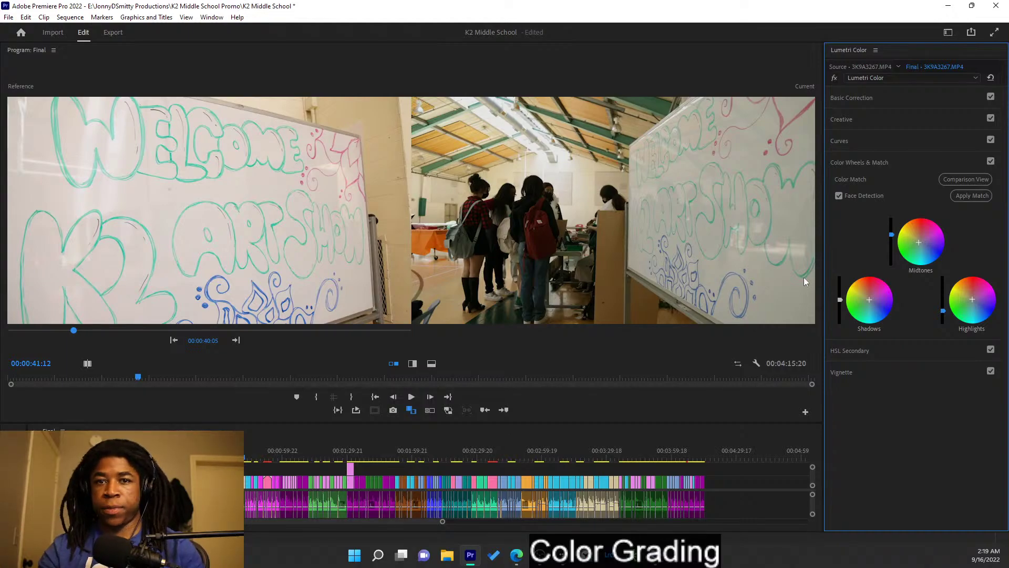
key("ctrl+z")
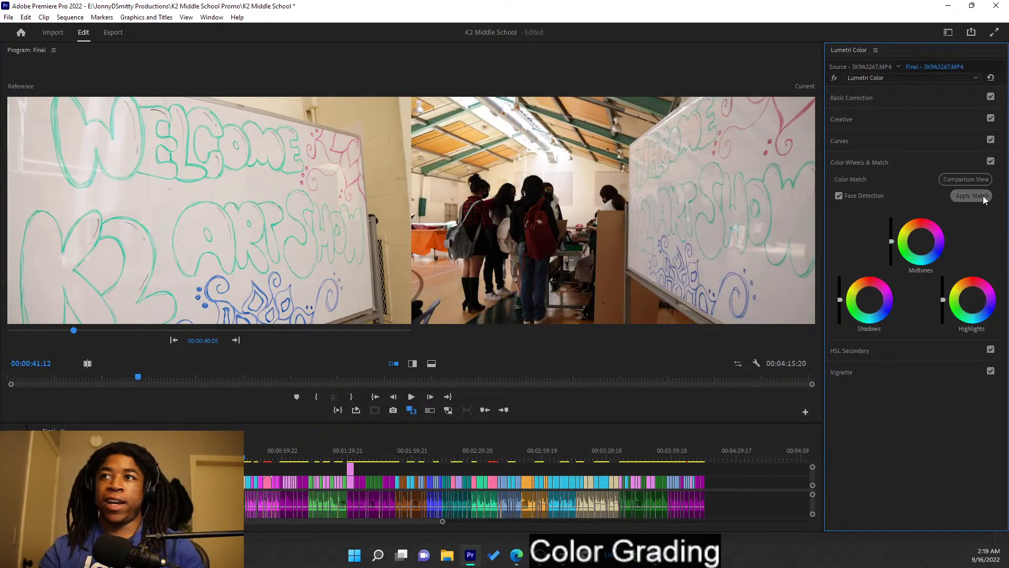
left_click(983, 196)
key("ctrl+z")
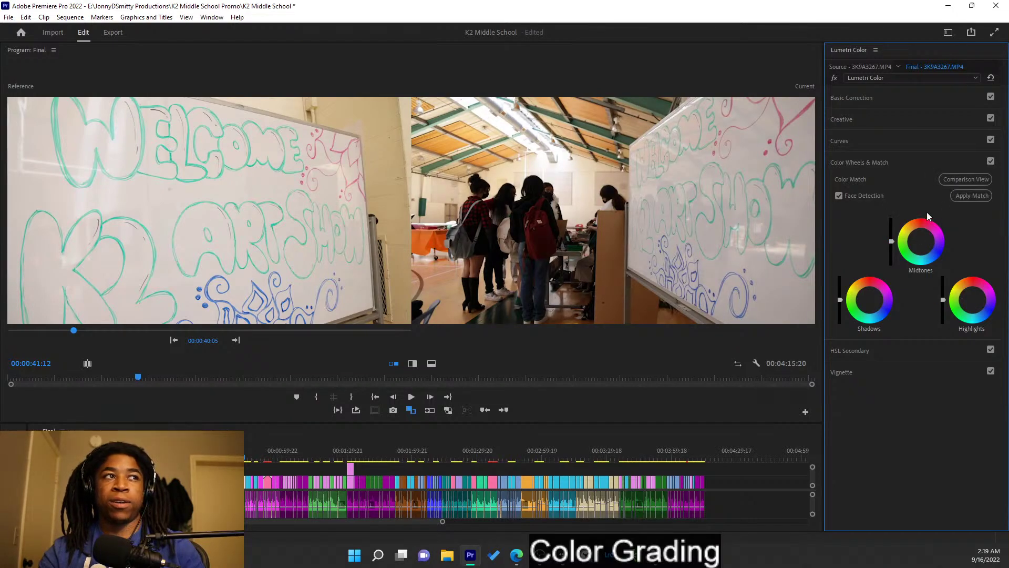
- Try Auto in Basic Correction on the hall clip, then undo it
left_click(913, 162)
left_click(881, 101)
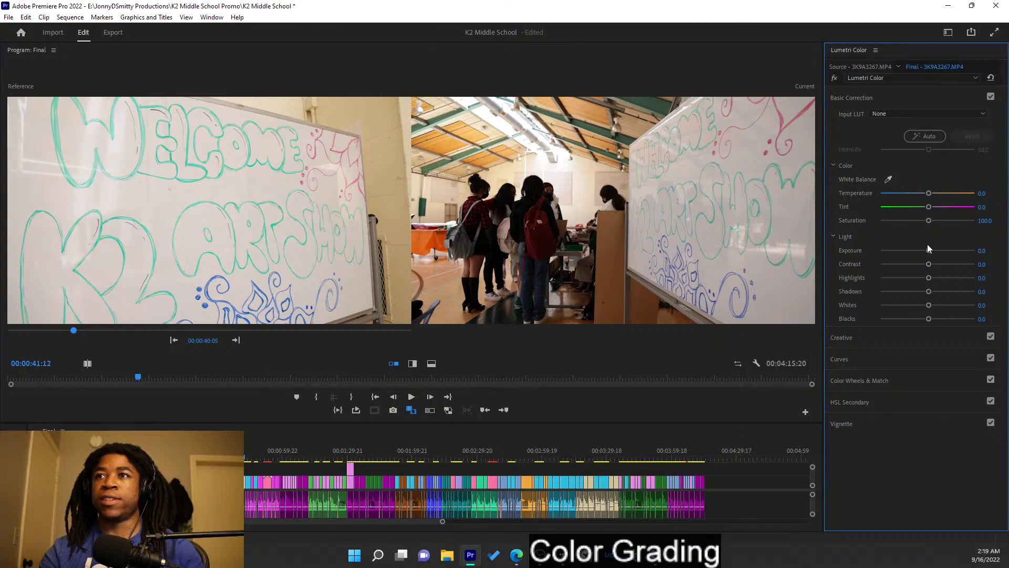
left_click(924, 139)
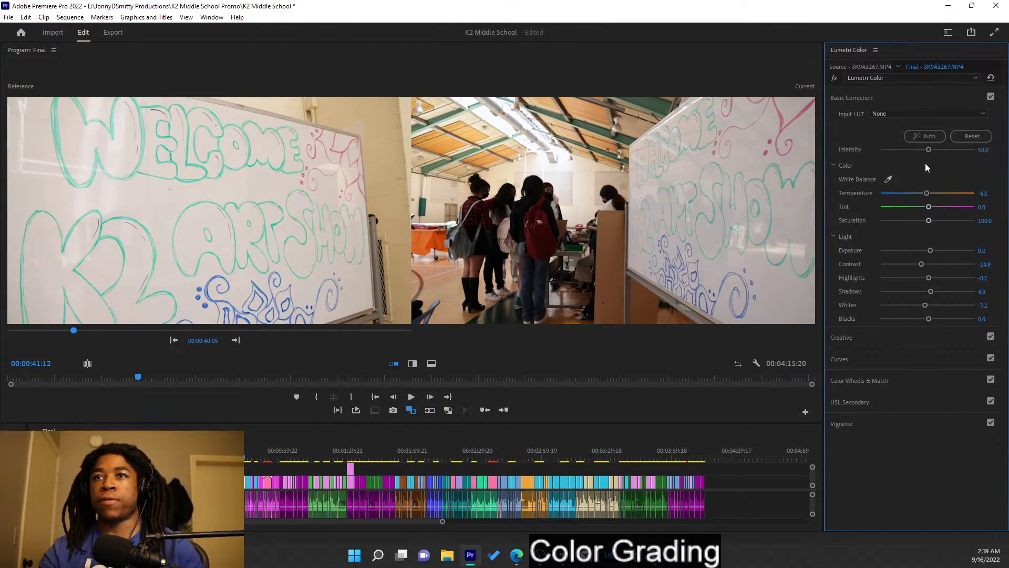
key("ctrl+z")
- Rebalance exposure, whites and blacks, then lower contrast to -6.7
left_click_drag(929, 251, 930, 251)
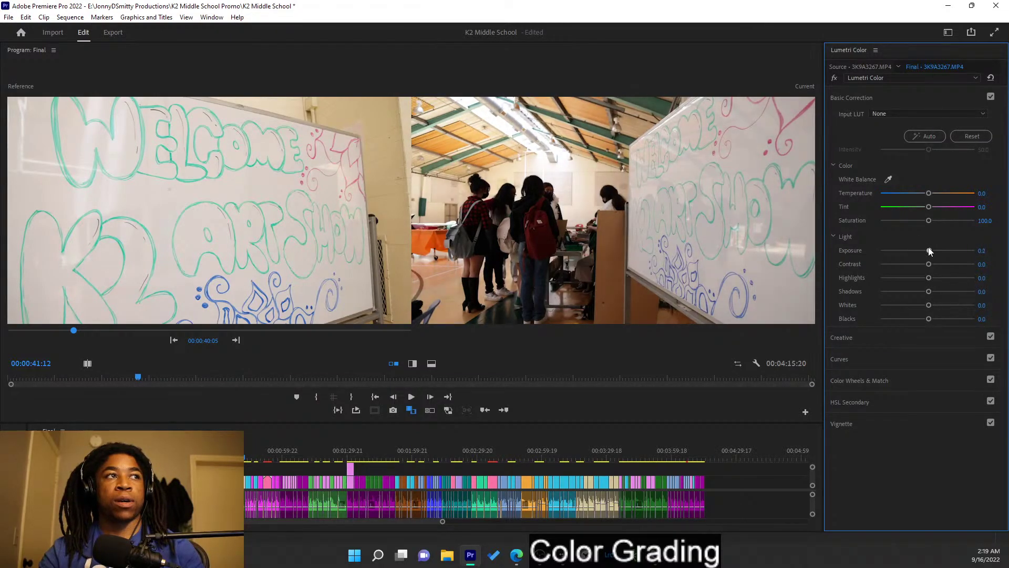
double_click(929, 250)
left_click_drag(928, 306, 933, 310)
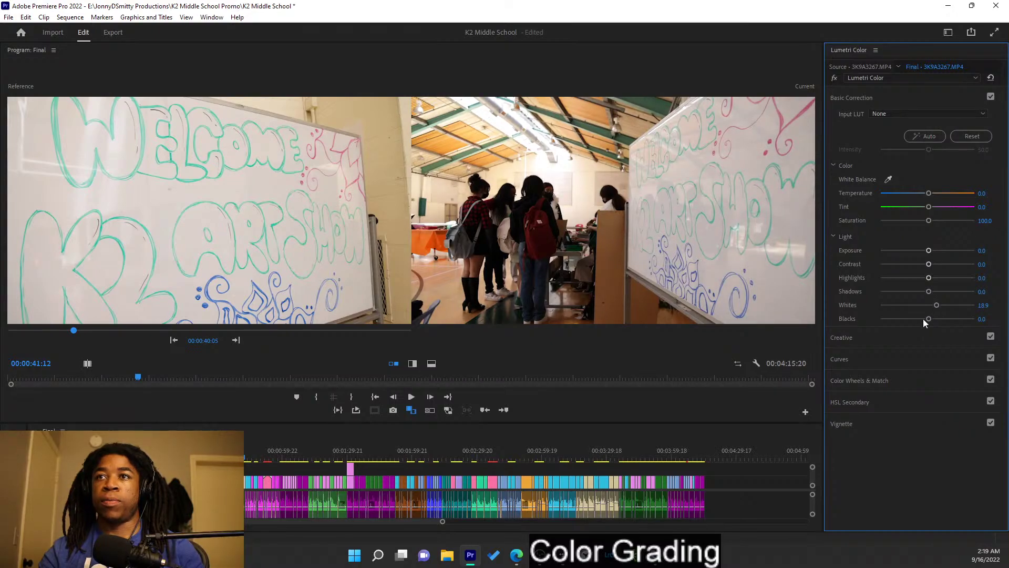
left_click_drag(930, 321, 928, 321)
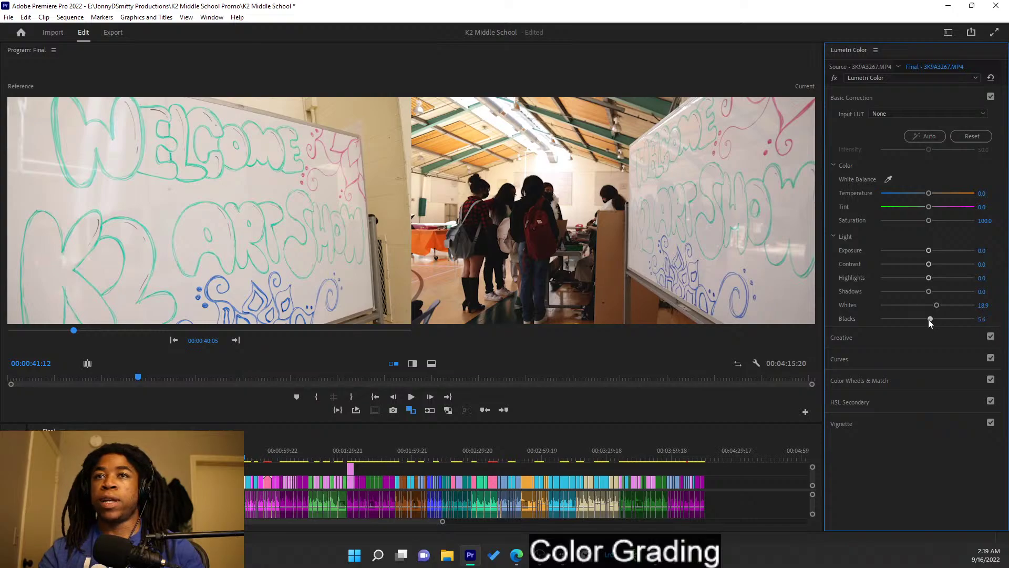
left_click_drag(929, 251, 927, 251)
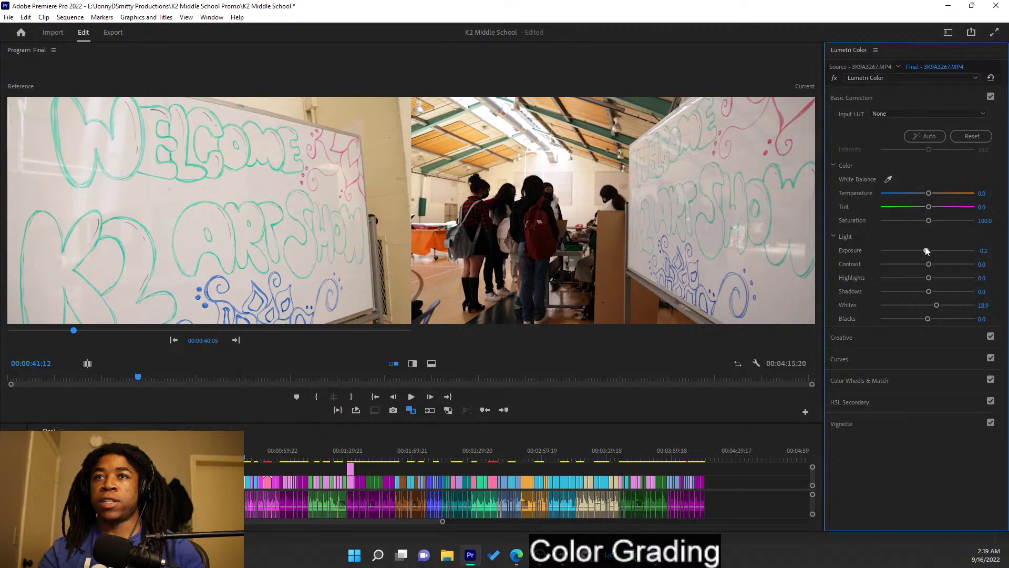
left_click_drag(929, 264, 942, 283)
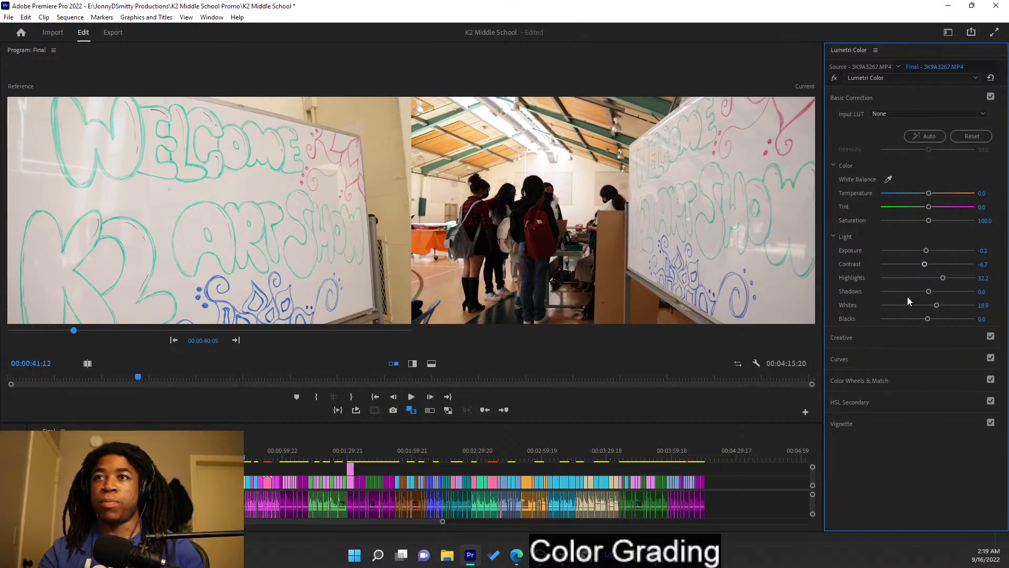
- Set Shadows to -3.3, Temperature to -4.4 and Saturation to 122.2
left_click_drag(929, 291, 927, 293)
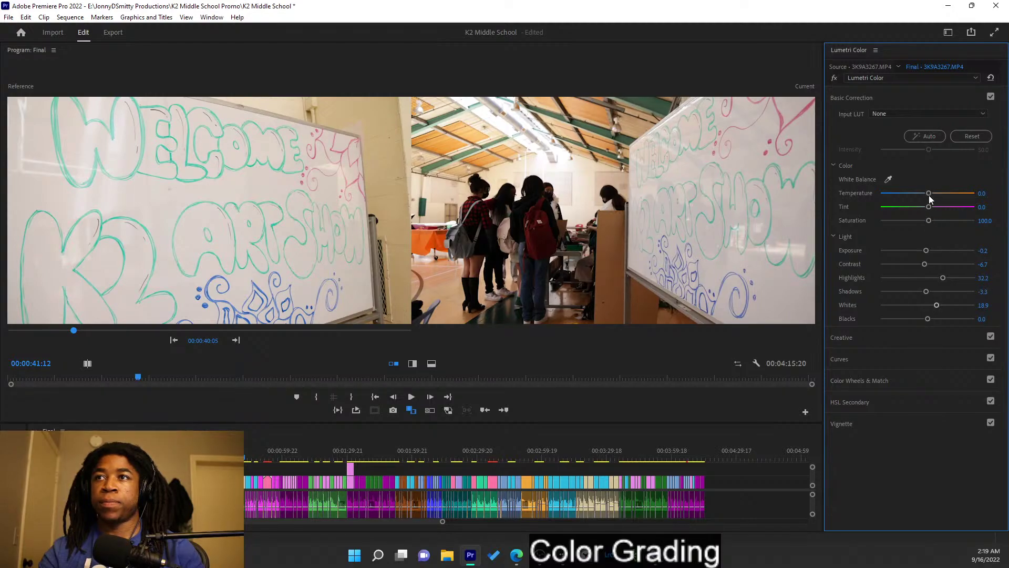
left_click_drag(928, 194, 927, 194)
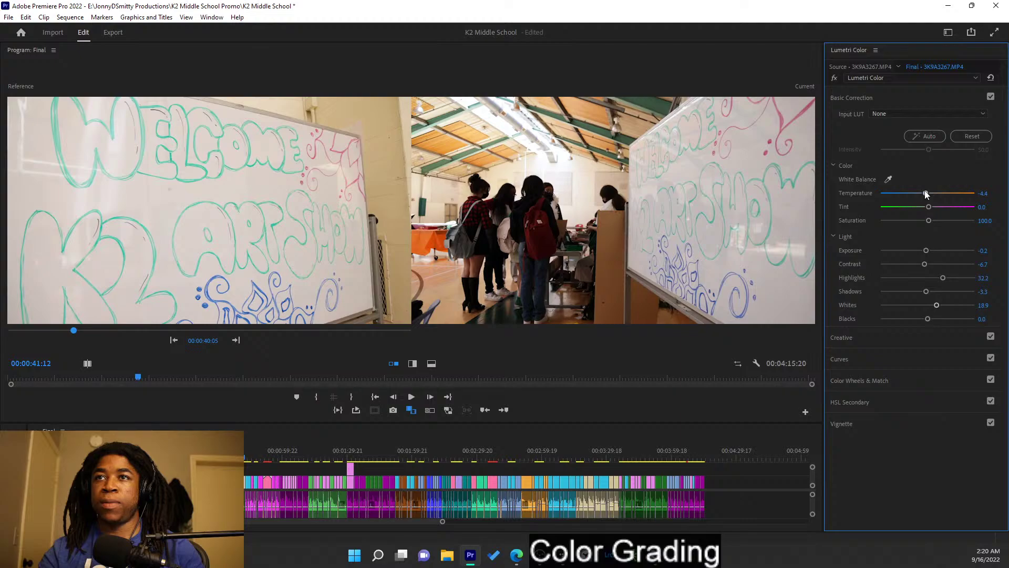
left_click_drag(929, 221, 938, 222)
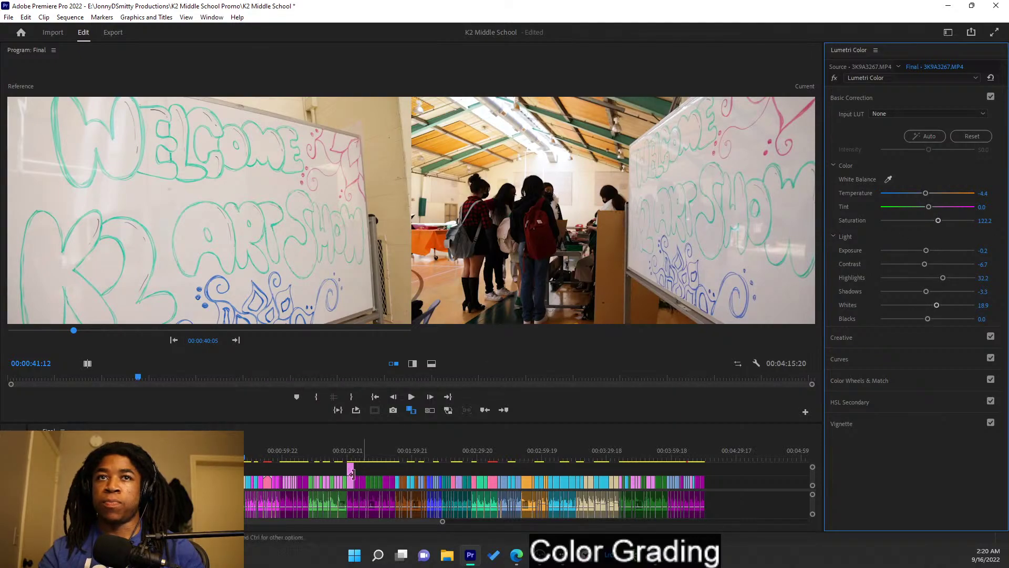
- Move to the hallway feet shot with the gym frame as reference and apply Auto correction
key("Down")
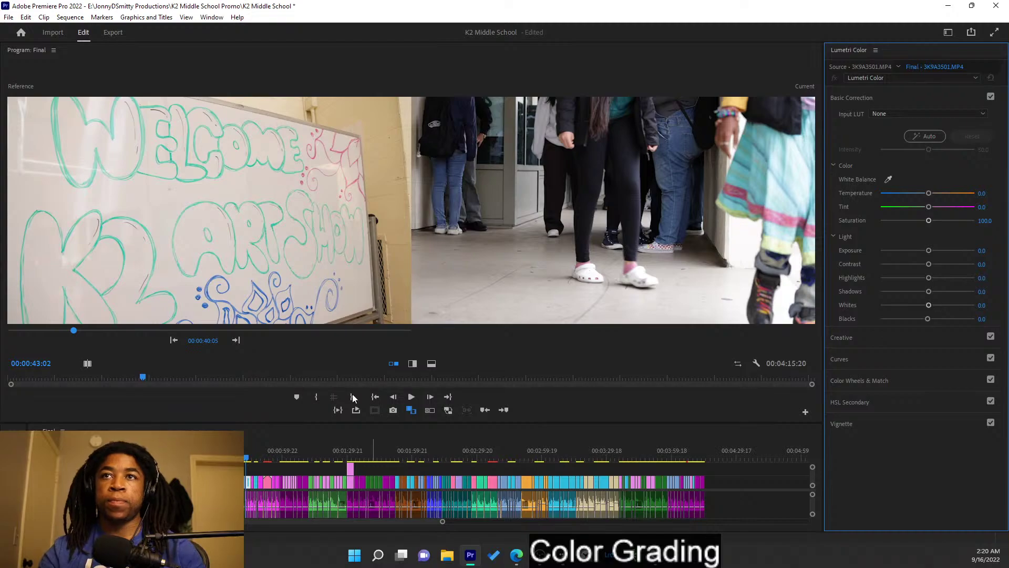
left_click(238, 342)
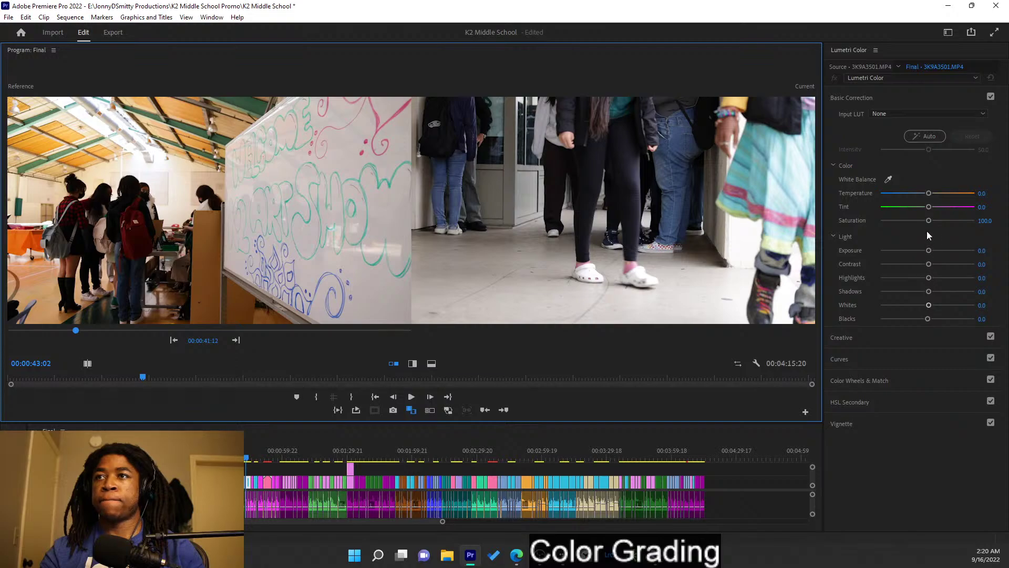
left_click(931, 134)
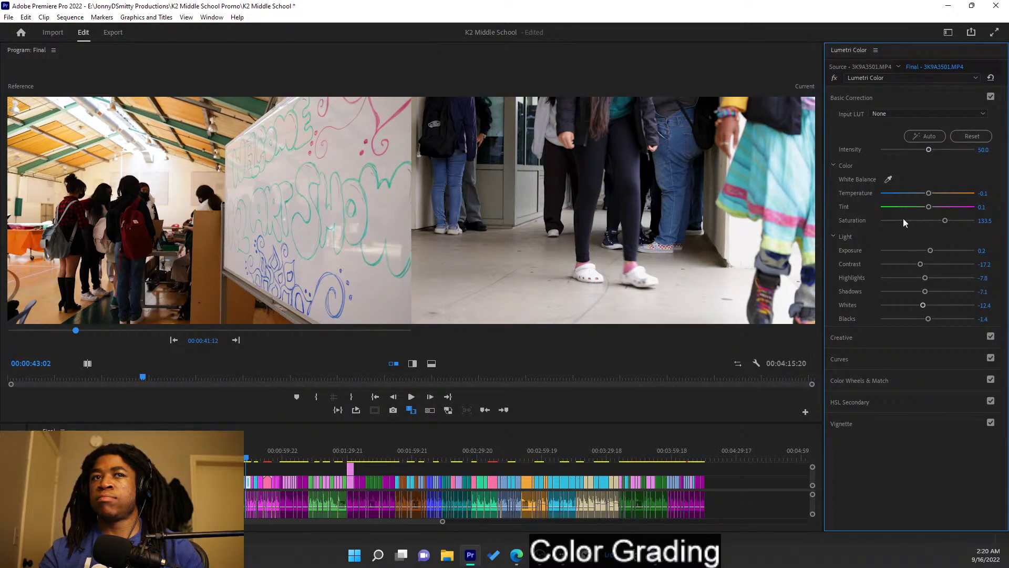
key("ctrl+z")
key("ctrl+shift+z")
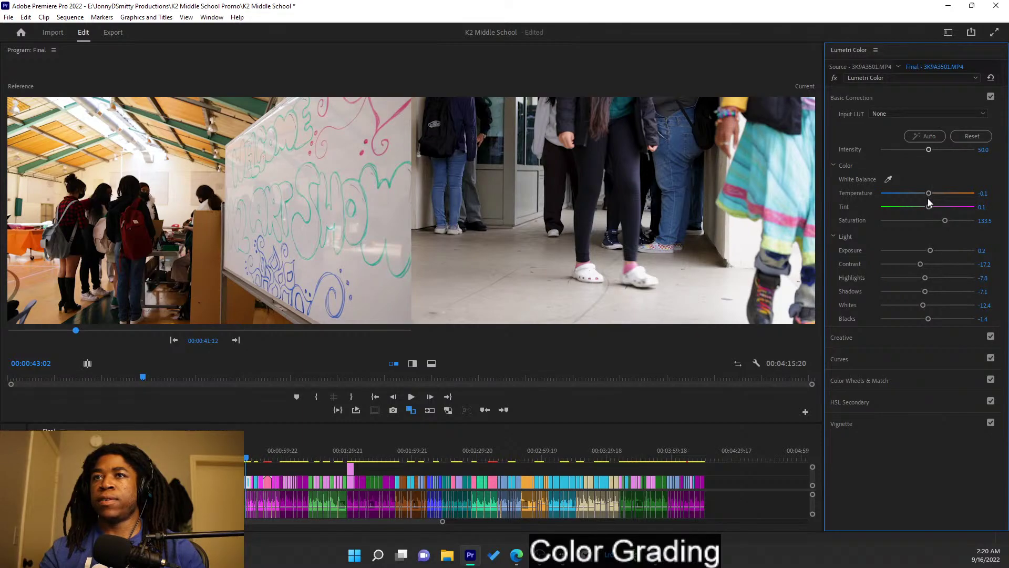
- Test a slight temperature warm-up, undo it, and collapse Basic Correction
left_click_drag(929, 197, 929, 194)
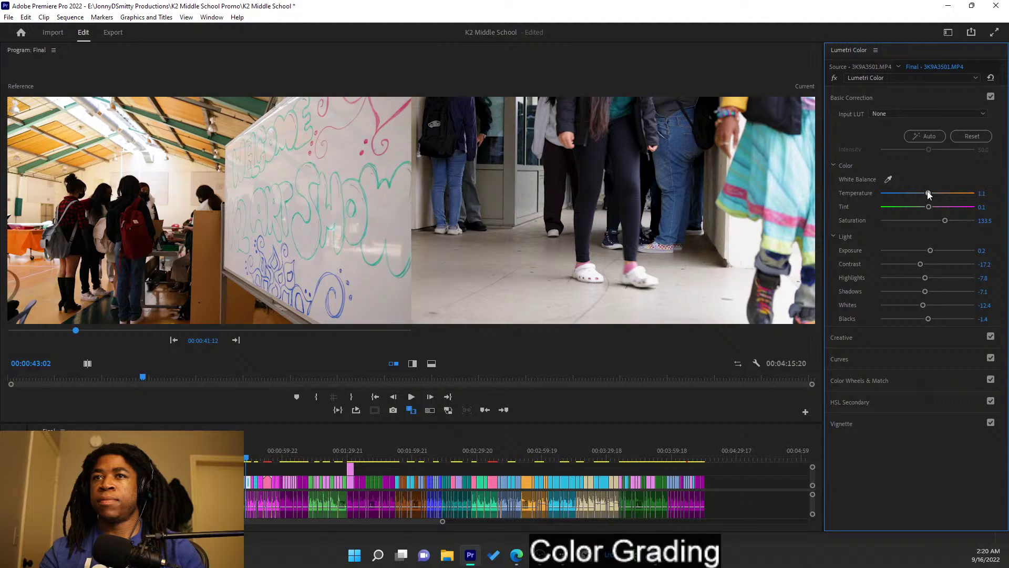
key("ctrl+z")
left_click(911, 99)
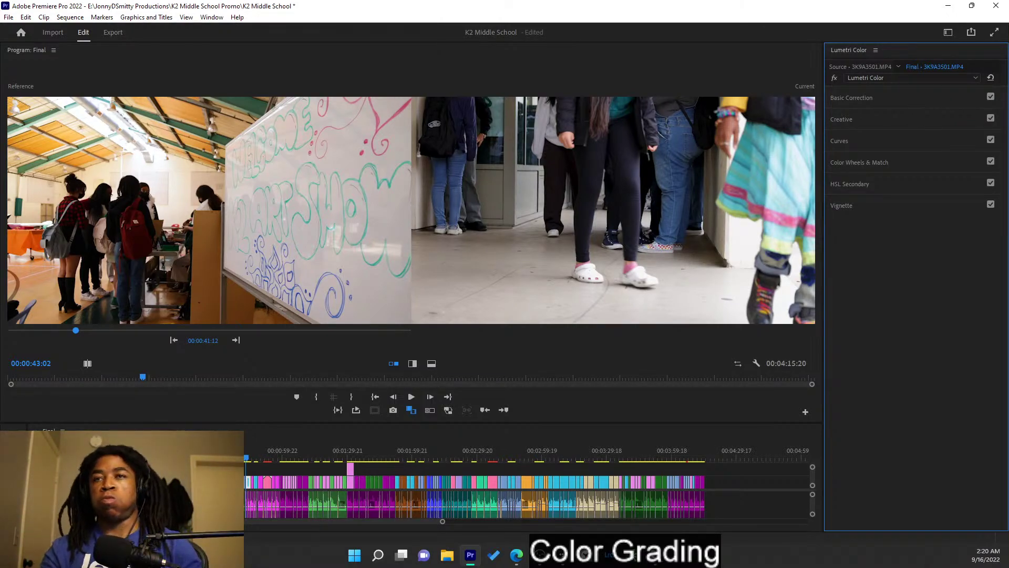
- Step to the next edit, leave Comparison View, zoom the timeline and open the nested interview sequence
key("Down")
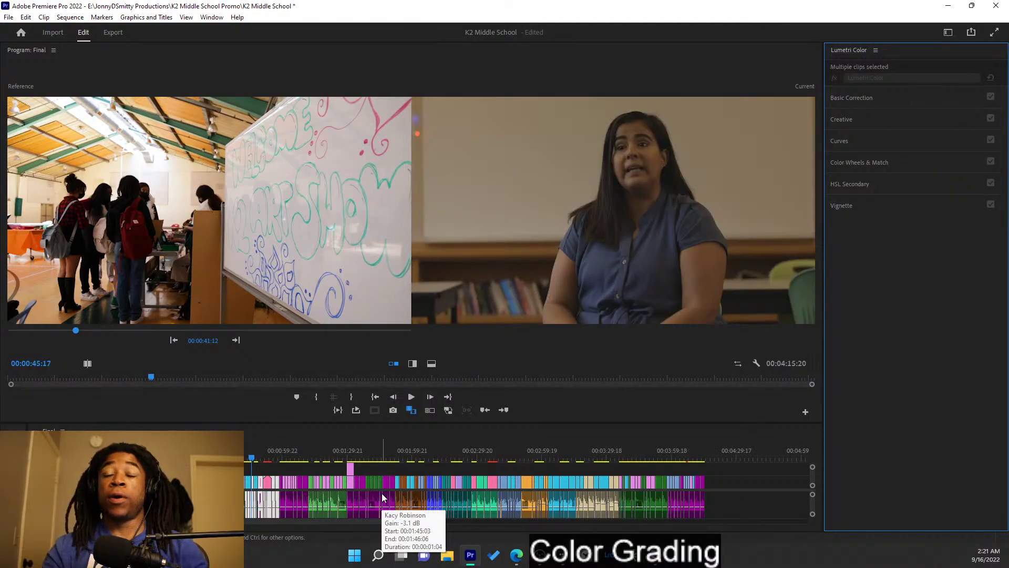
left_click(410, 410)
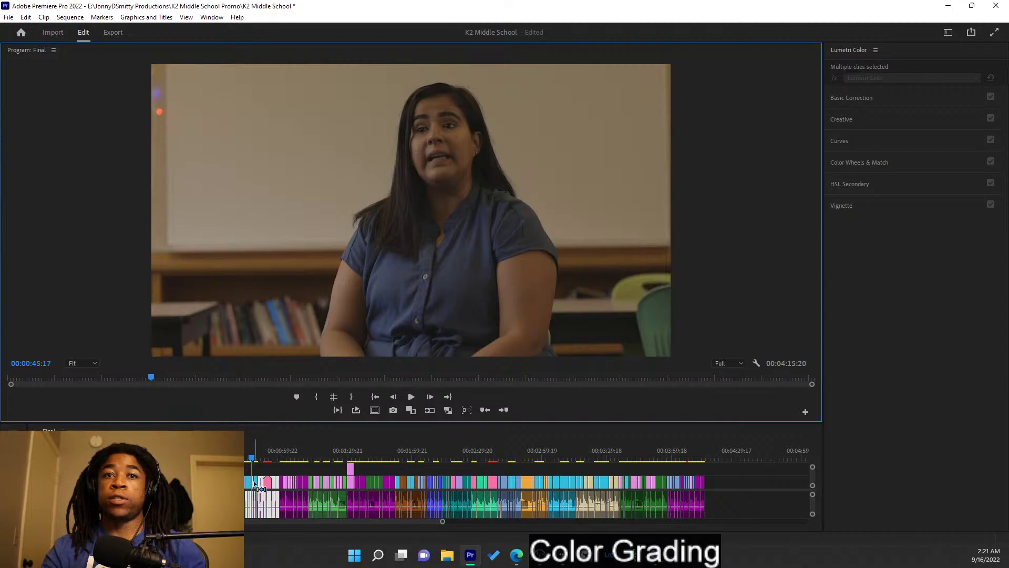
key("=")
key("=")
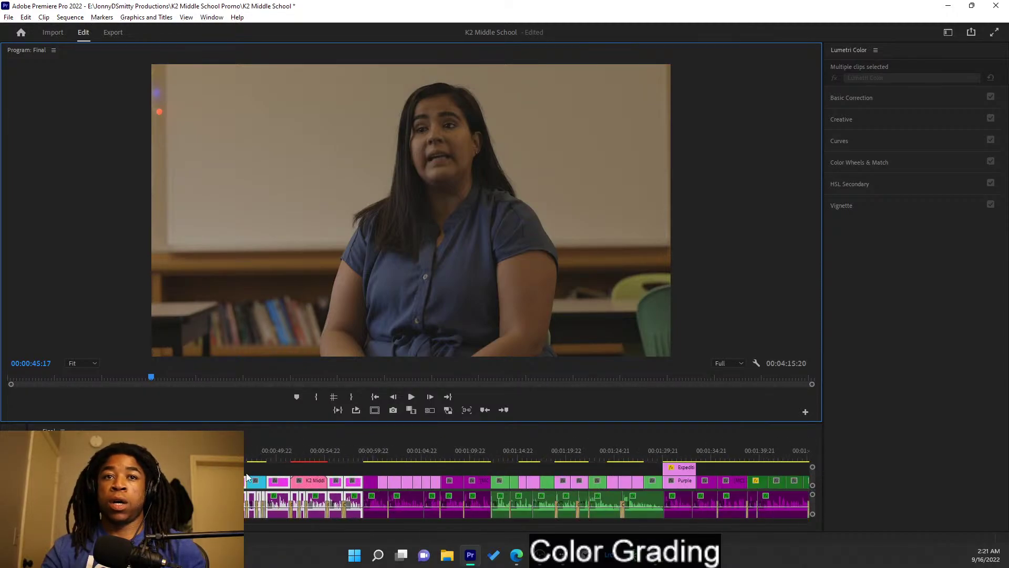
key("=")
double_click(240, 482)
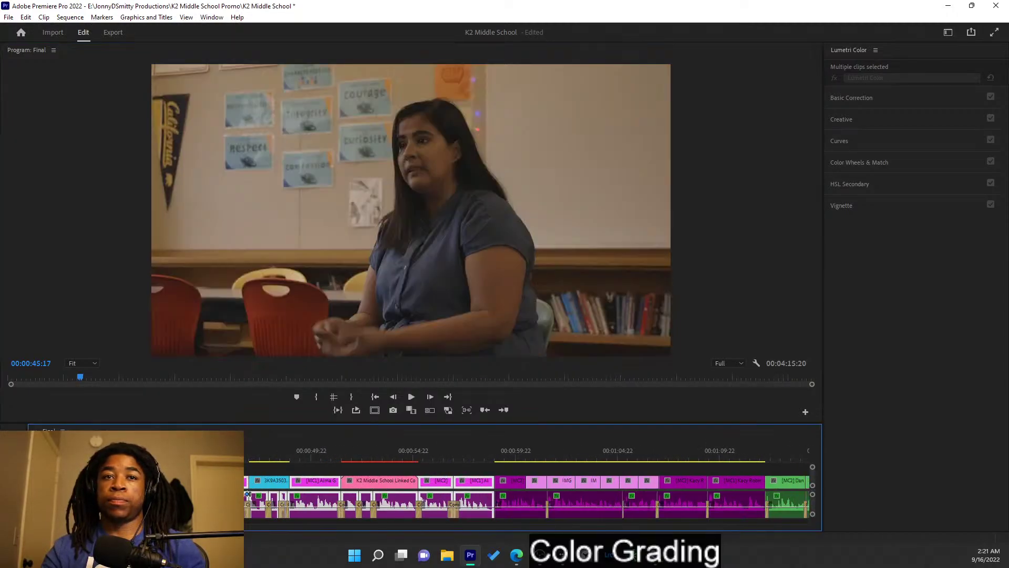
- Scrub through the interview footage to review it, around 00:04:19
key("-")
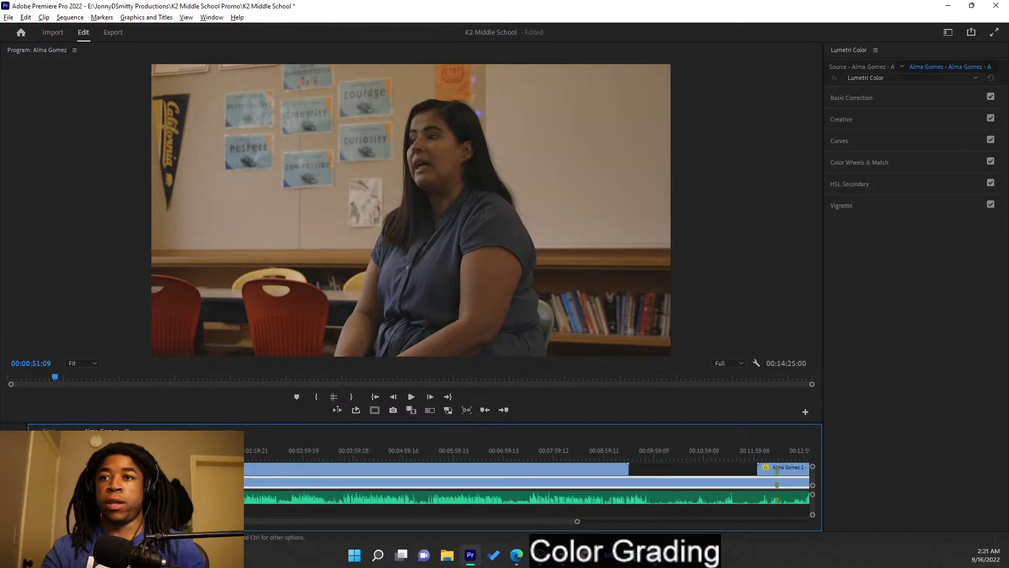
scroll(244, 488, "down", 2)
scroll(255, 464, "up", 4)
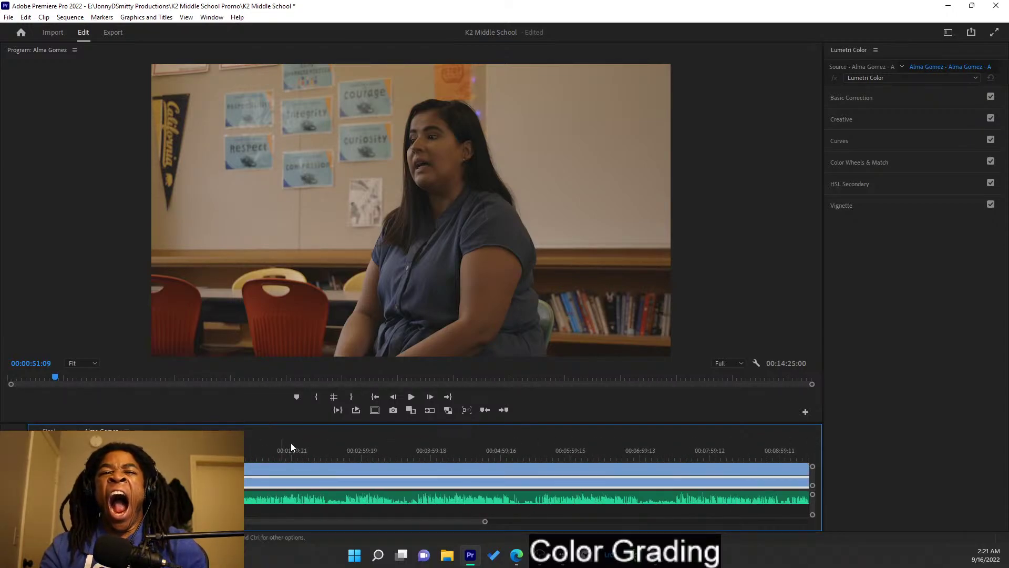
left_click_drag(309, 446, 645, 480)
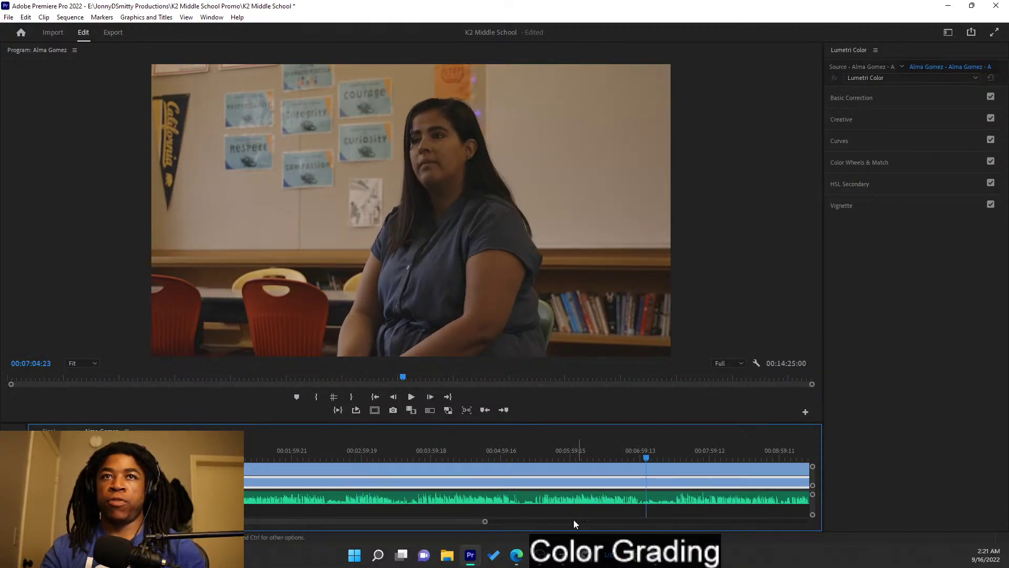
scroll(568, 511, "down", 1)
scroll(568, 511, "down", 3)
left_click_drag(573, 455, 358, 465)
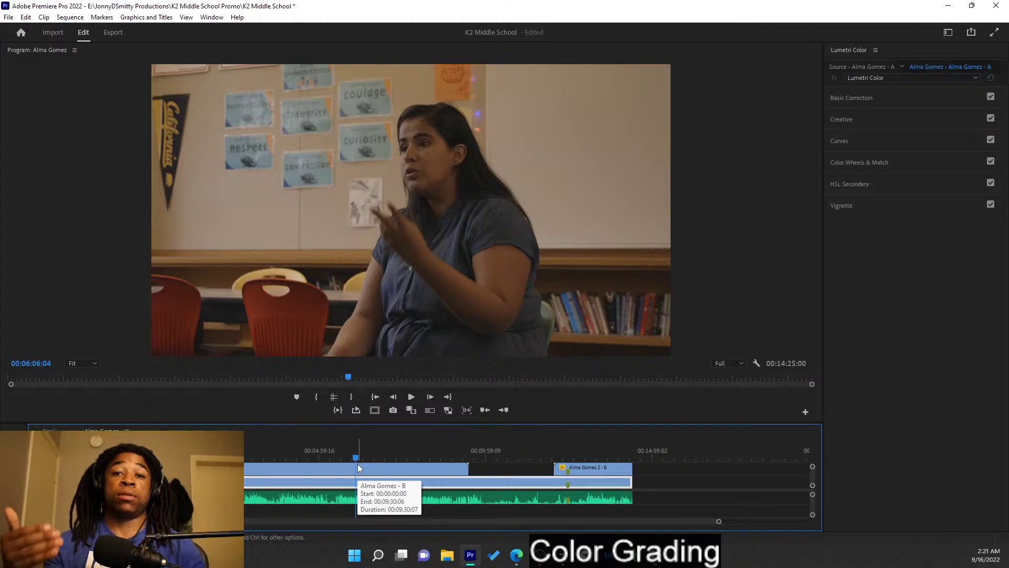
key("Left")
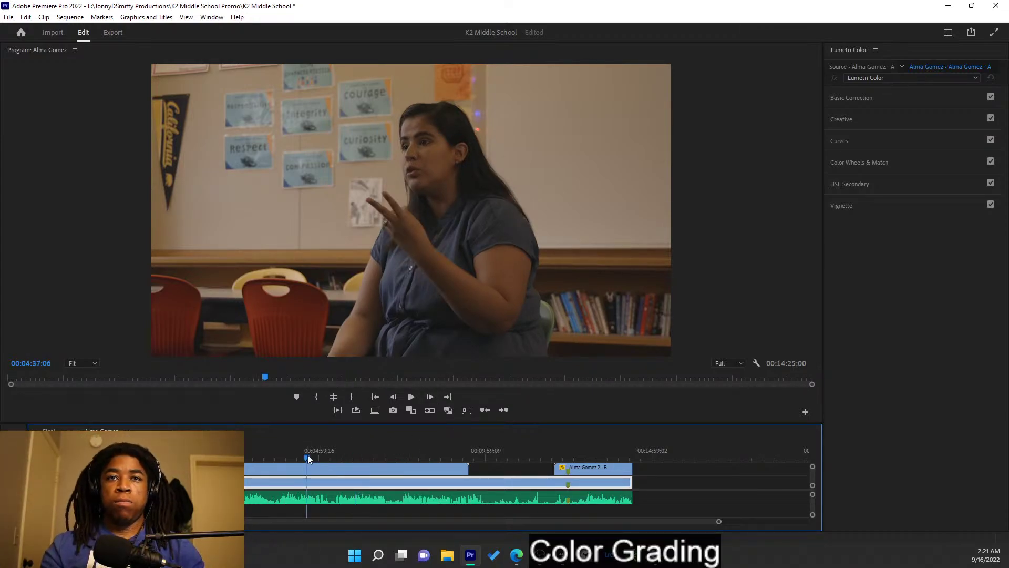
left_click_drag(307, 455, 292, 456)
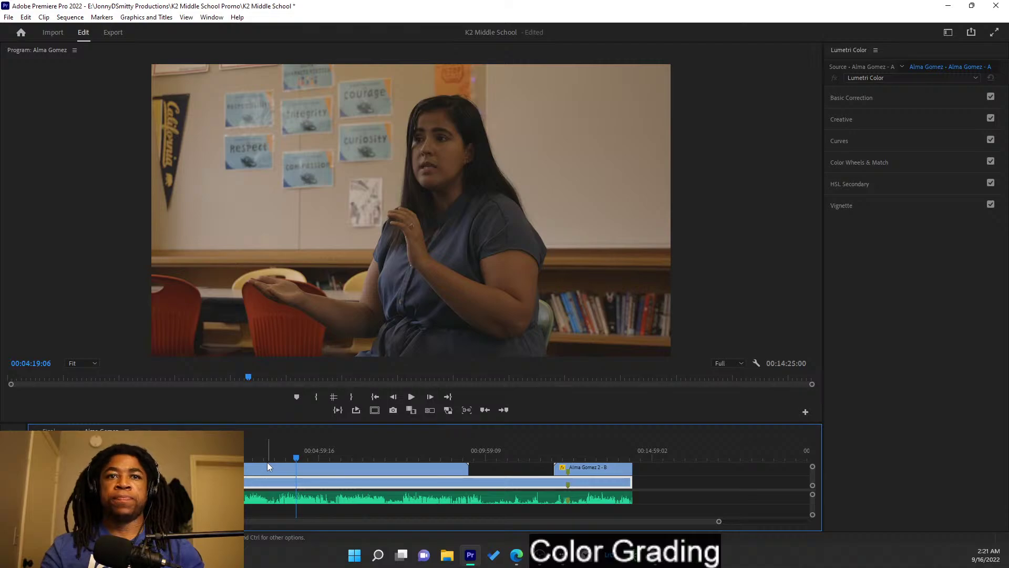
left_click_drag(157, 469, 163, 469)
- Jump to the interview edit at 00:00:51:02 and expand Basic Correction
key("Home")
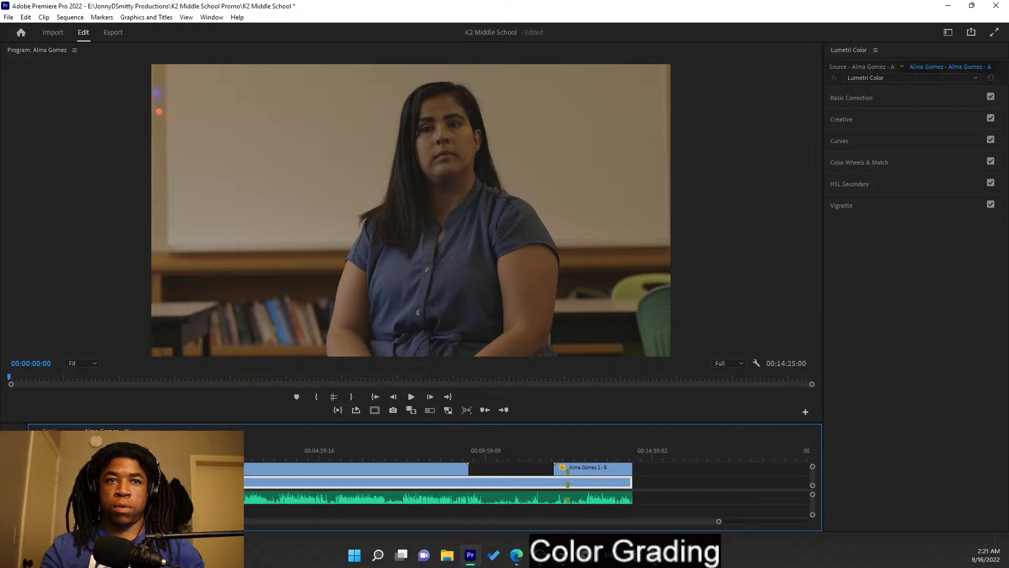
key("Down")
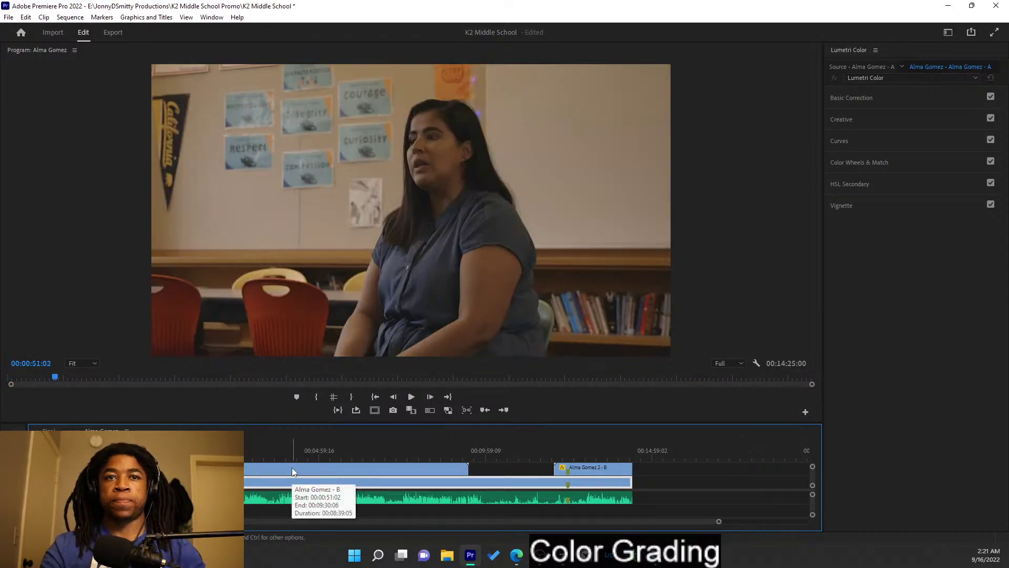
left_click(879, 97)
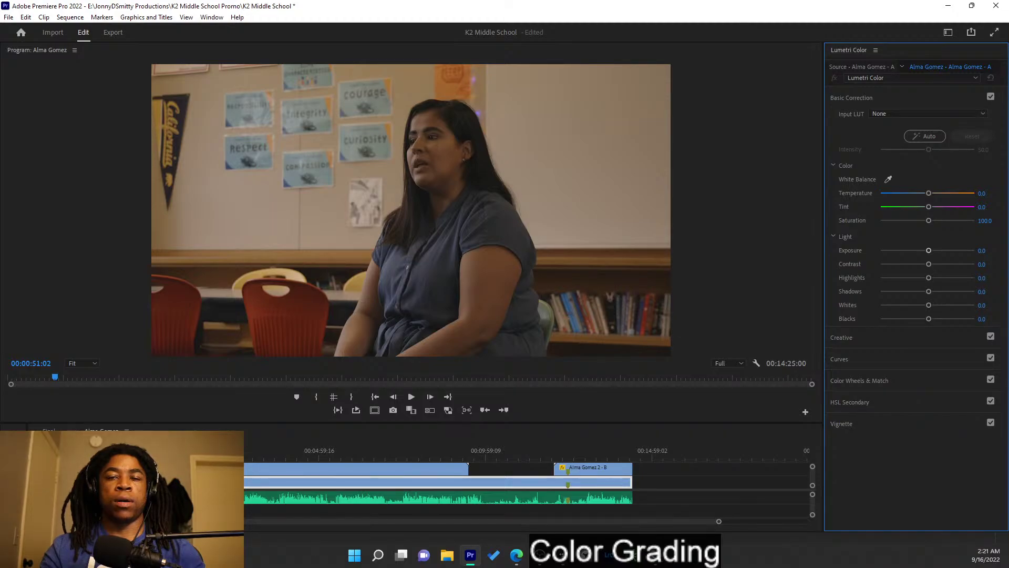
- Set blacks to -11.1, whites to 36.7, exposure to 1.3 and contrast to 13.3
key("Left")
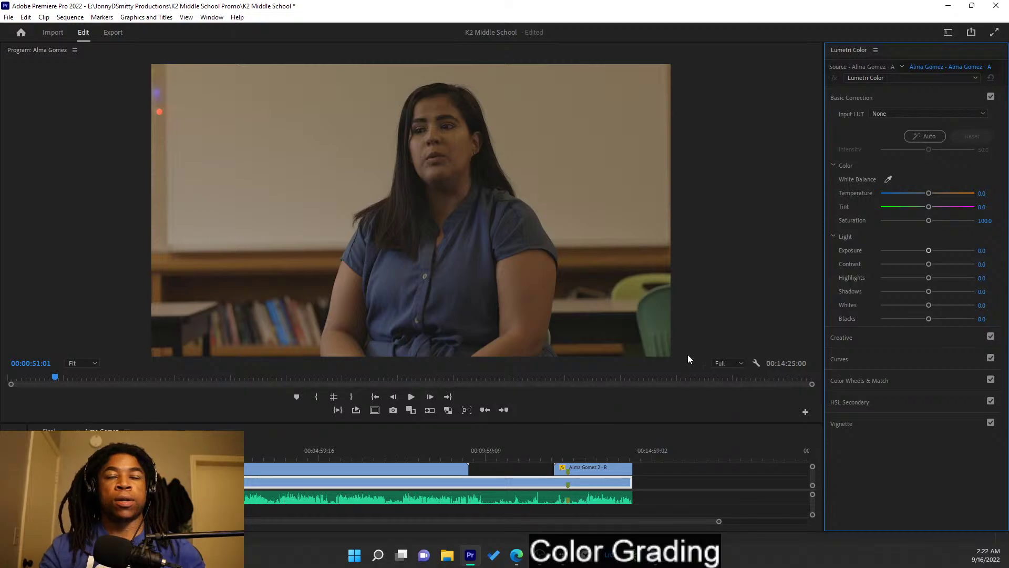
mouse_move(929, 320)
left_mouse_down()
mouse_move(916, 316)
mouse_move(923, 320)
left_mouse_up()
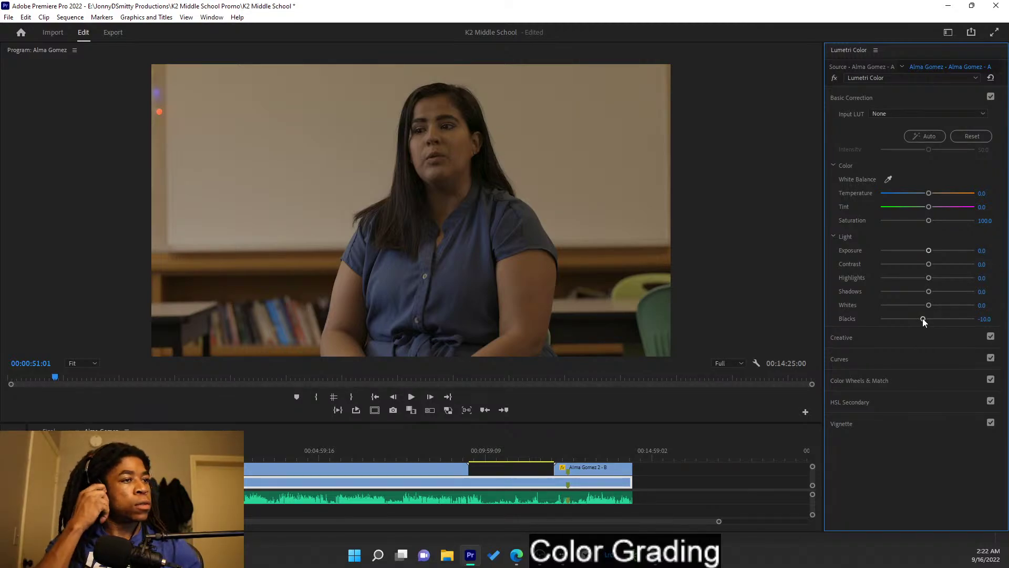
left_click_drag(923, 319, 923, 320)
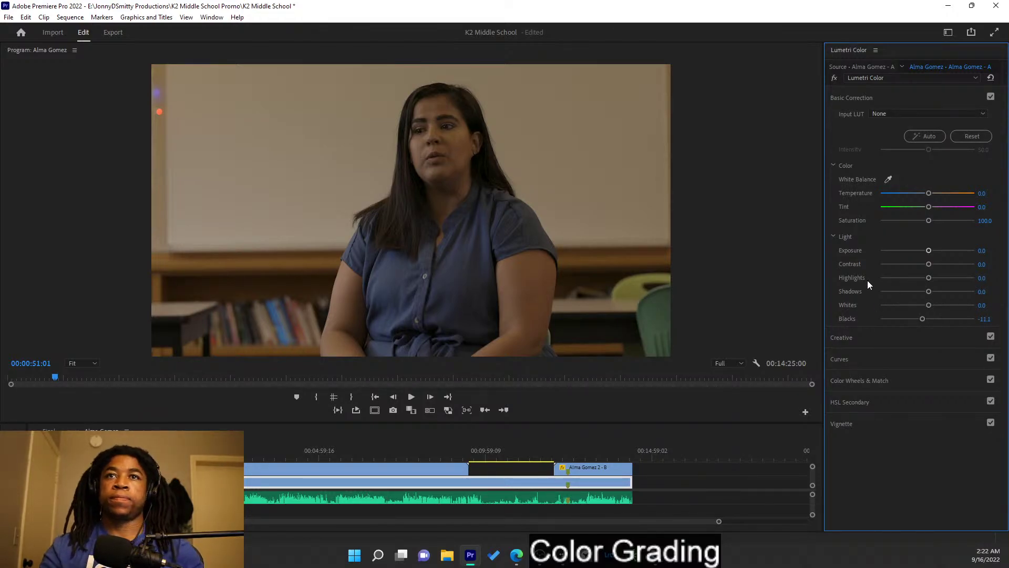
mouse_move(928, 305)
left_mouse_down()
mouse_move(982, 315)
mouse_move(929, 307)
mouse_move(940, 308)
left_mouse_up()
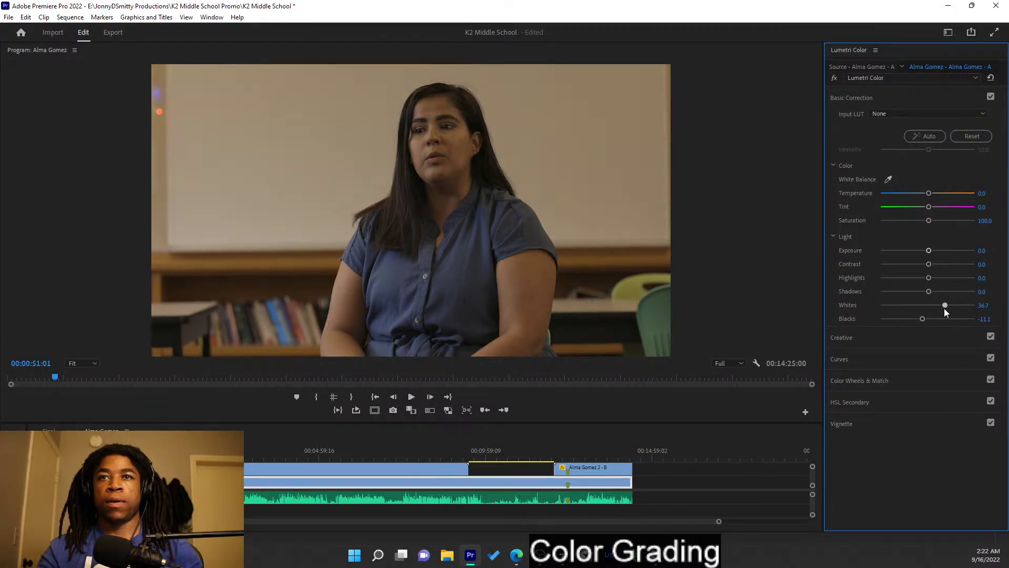
left_click_drag(928, 250, 941, 255)
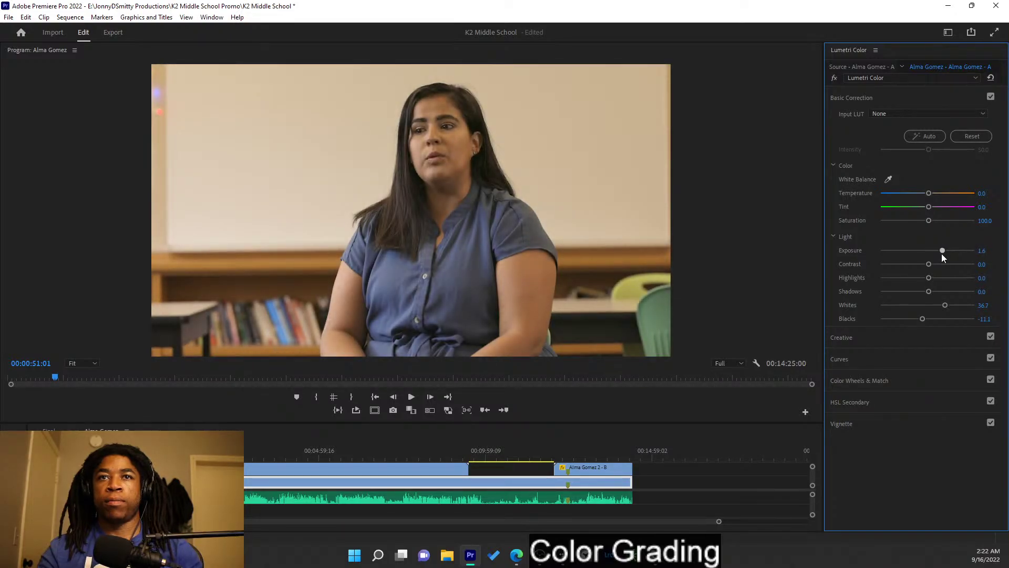
mouse_move(942, 254)
left_mouse_down()
mouse_move(950, 254)
mouse_move(941, 253)
left_mouse_up()
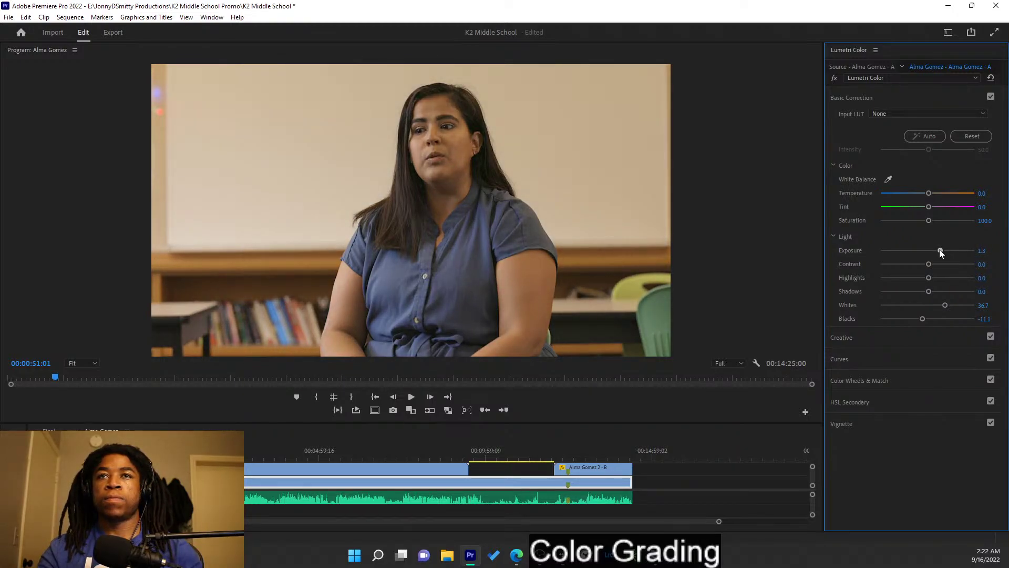
mouse_move(930, 264)
left_mouse_down()
mouse_move(920, 266)
mouse_move(929, 267)
left_mouse_up()
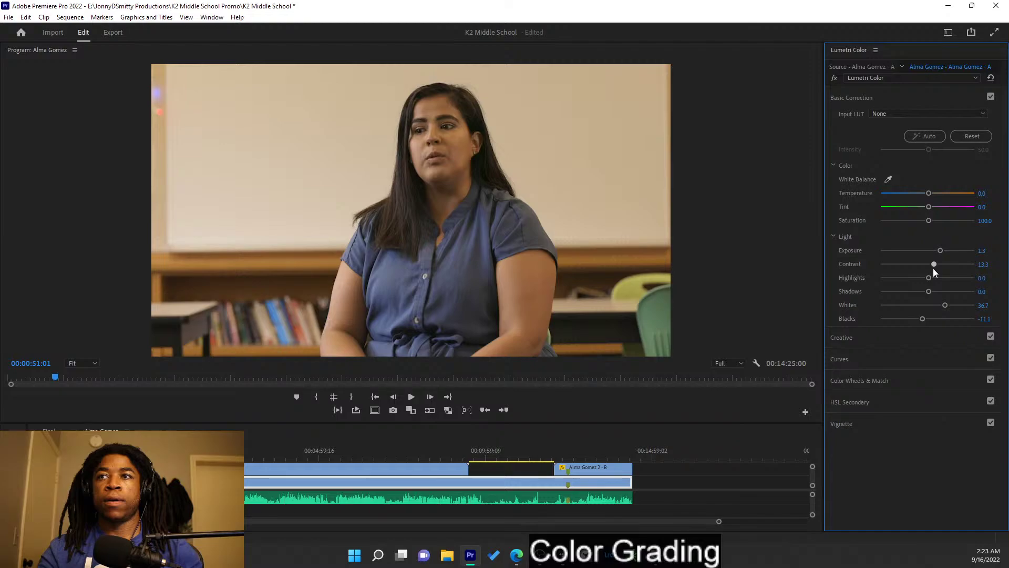
- Raise highlights to 12.2, darken shadows, keep temperature and tint neutral, and saturation 103.3
mouse_move(924, 279)
left_mouse_down()
mouse_move(933, 281)
mouse_move(910, 282)
left_mouse_up()
left_click(930, 284)
left_click_drag(929, 285, 933, 283)
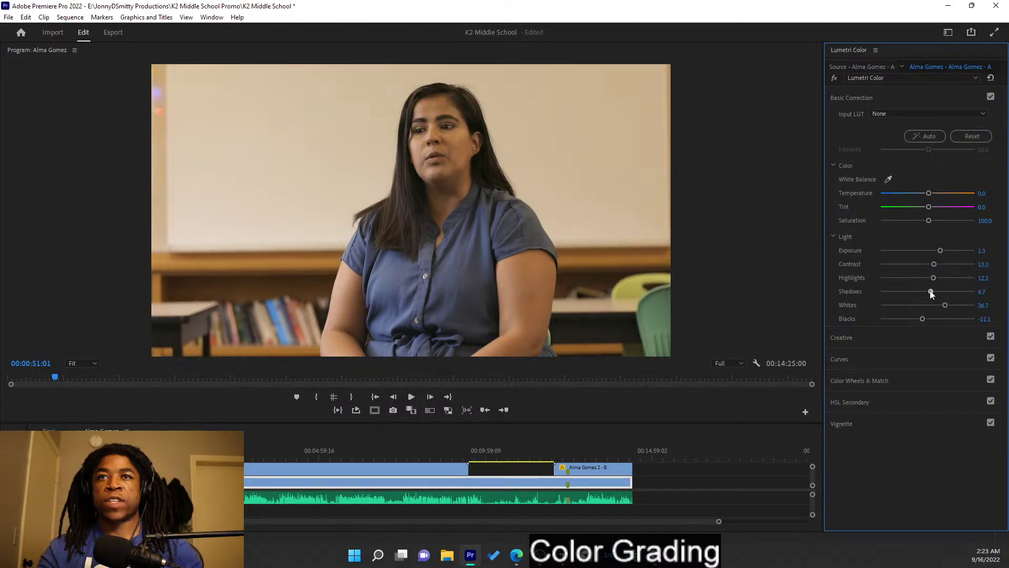
left_click_drag(929, 291, 923, 292)
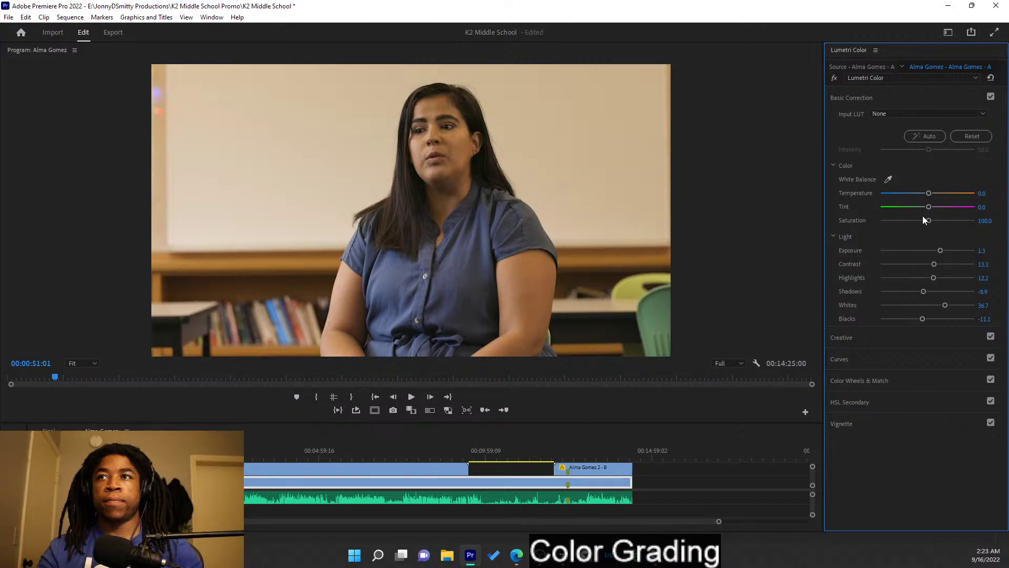
left_click_drag(929, 193, 926, 195)
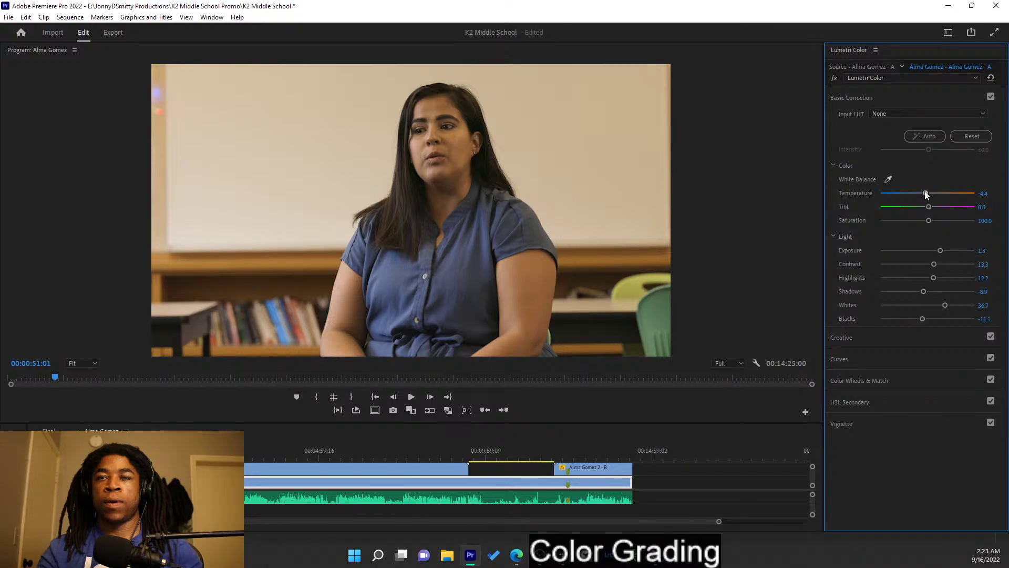
left_click_drag(926, 195, 927, 194)
left_click_drag(929, 207, 929, 209)
double_click(928, 209)
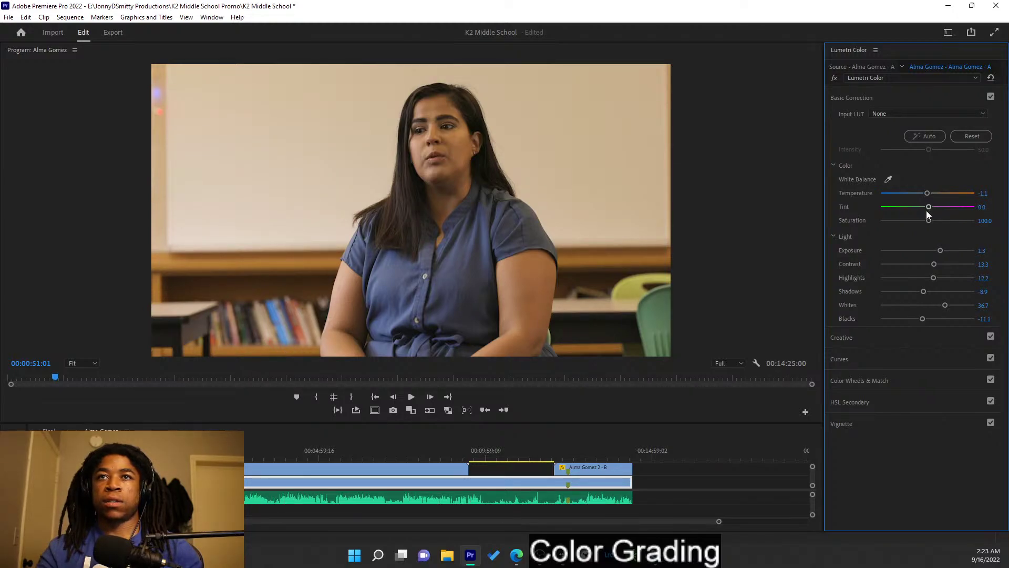
left_click_drag(929, 220, 927, 223)
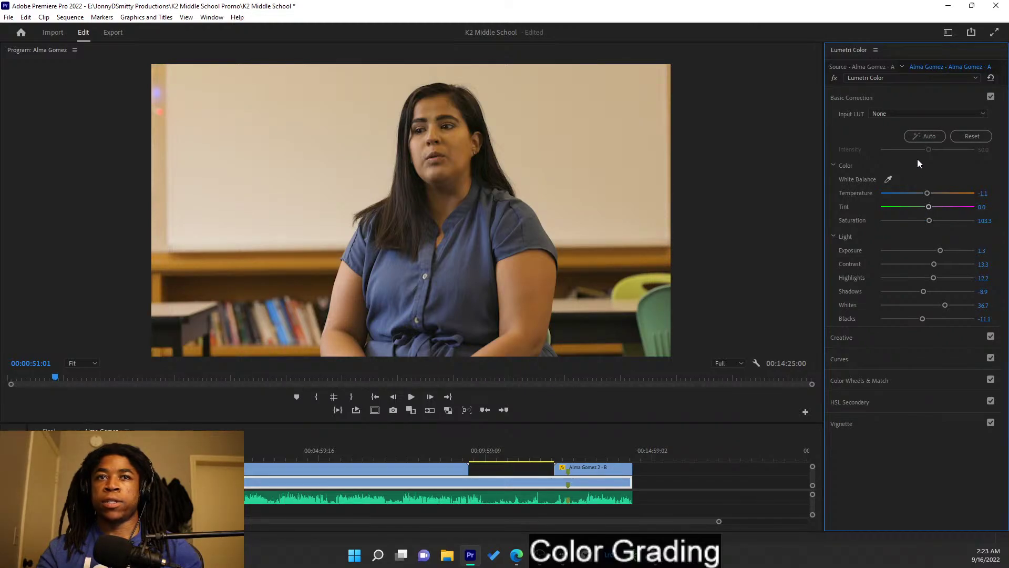
- Set the interview clip's Creative vibrance to 26.7, then glance at Color Wheels & Match
left_click(912, 95)
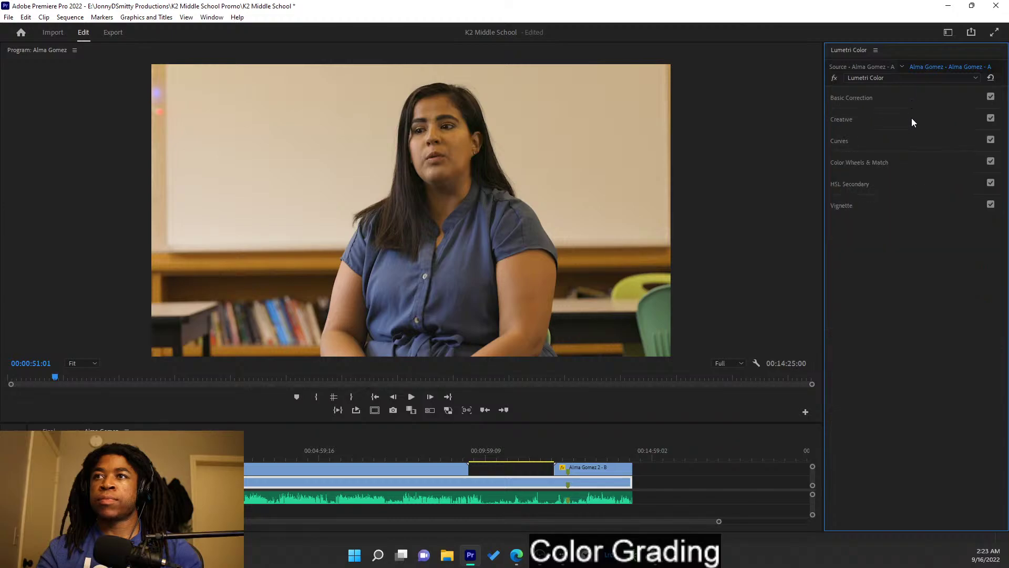
left_click(911, 119)
mouse_move(928, 292)
left_mouse_down()
mouse_move(951, 300)
mouse_move(941, 297)
left_mouse_up()
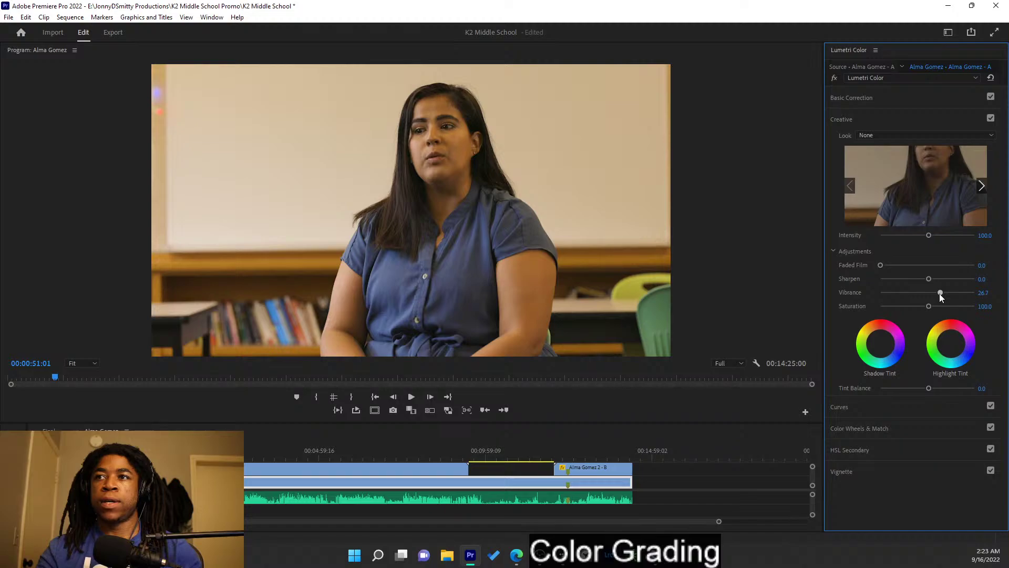
left_click(902, 119)
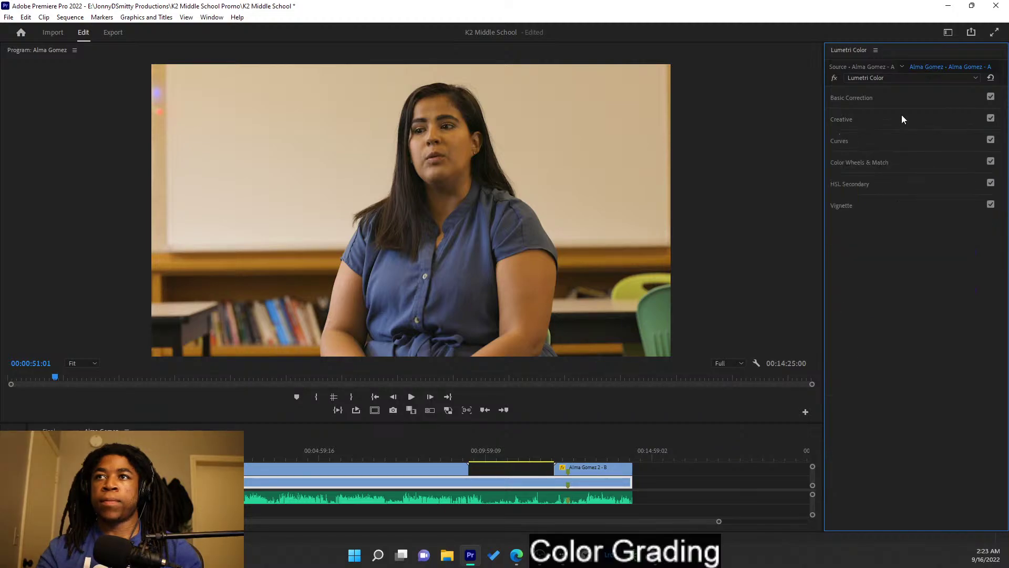
left_click(902, 167)
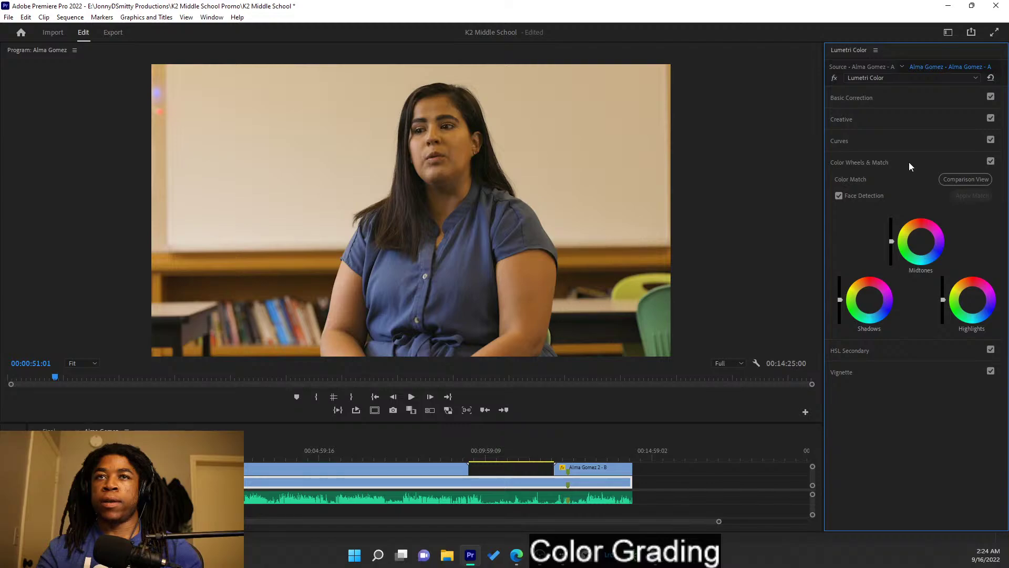
left_click(910, 166)
- Key the speaker's facial skin tones, excluding the yellow object and a stray reddish spot
left_click(911, 183)
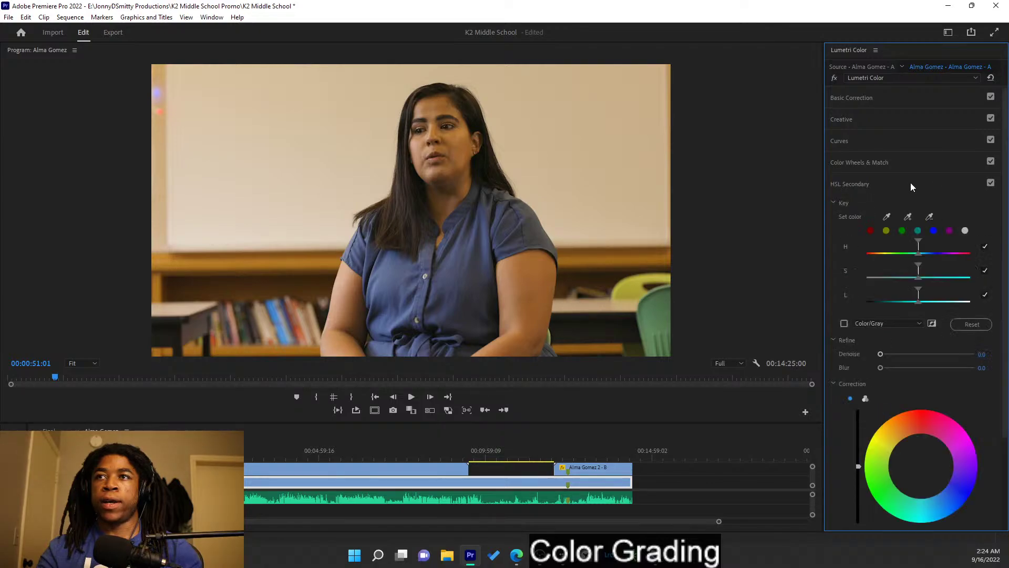
left_click(887, 217)
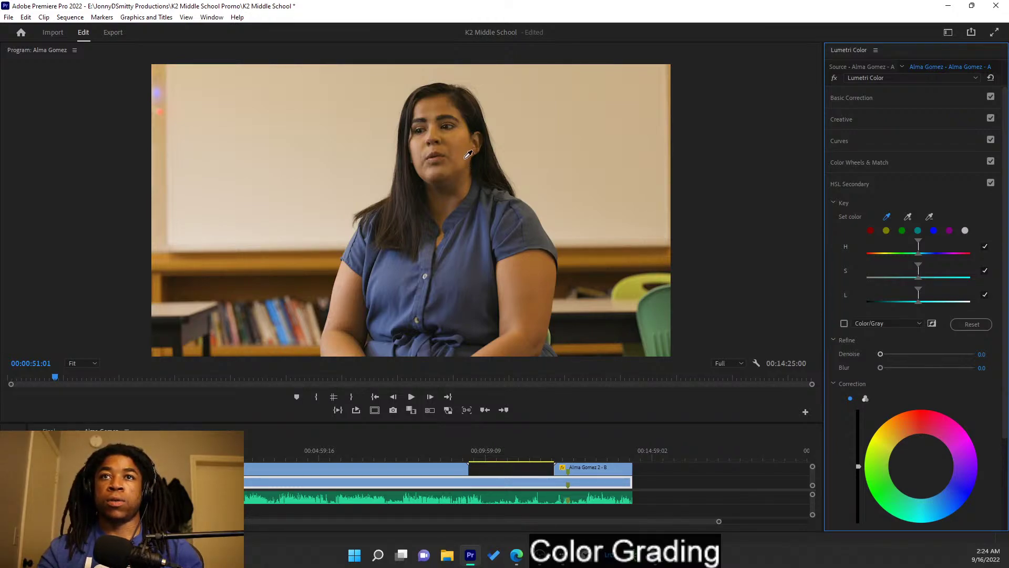
left_click(458, 136)
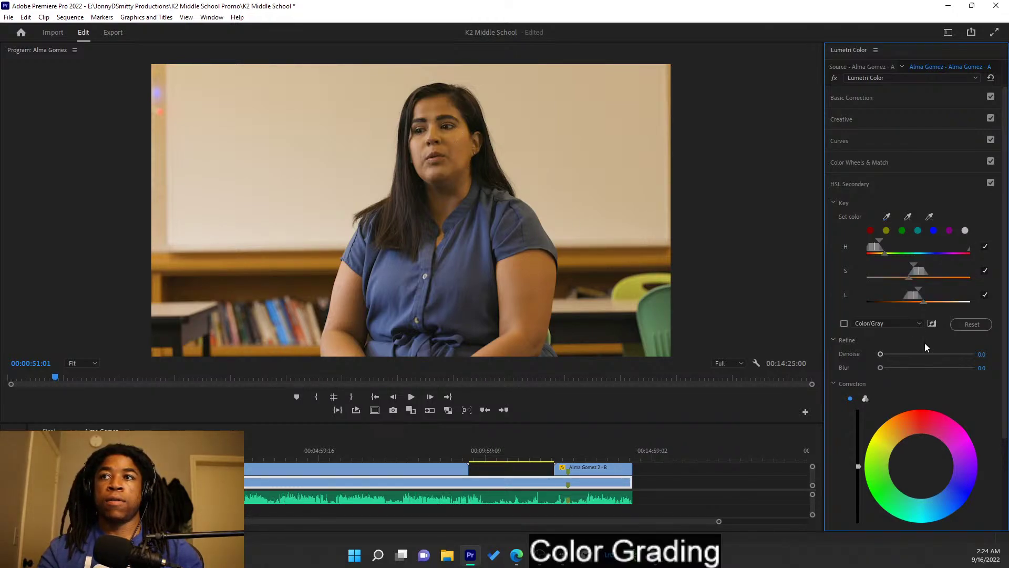
left_click(845, 324)
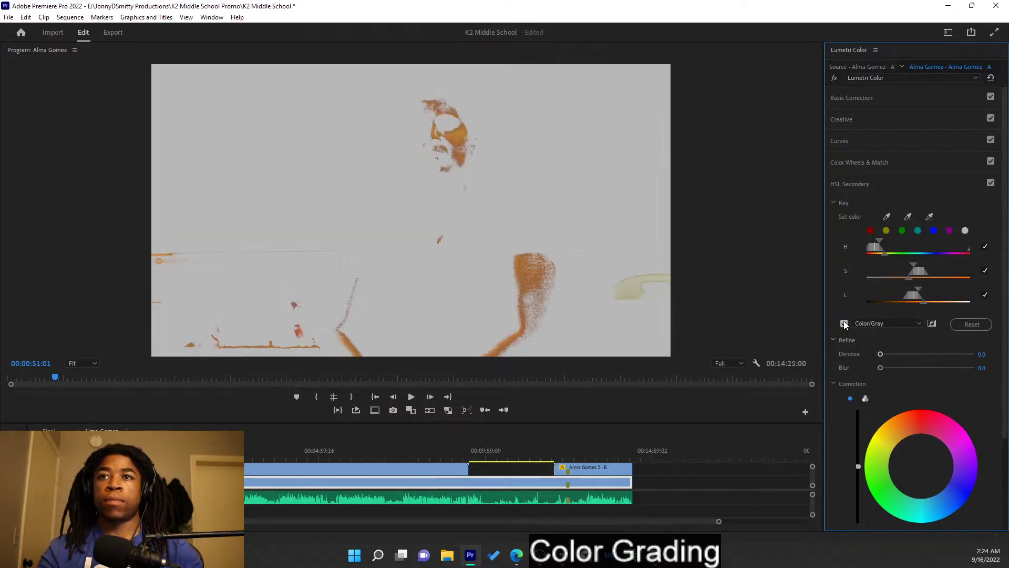
left_click(929, 216)
left_click(636, 287)
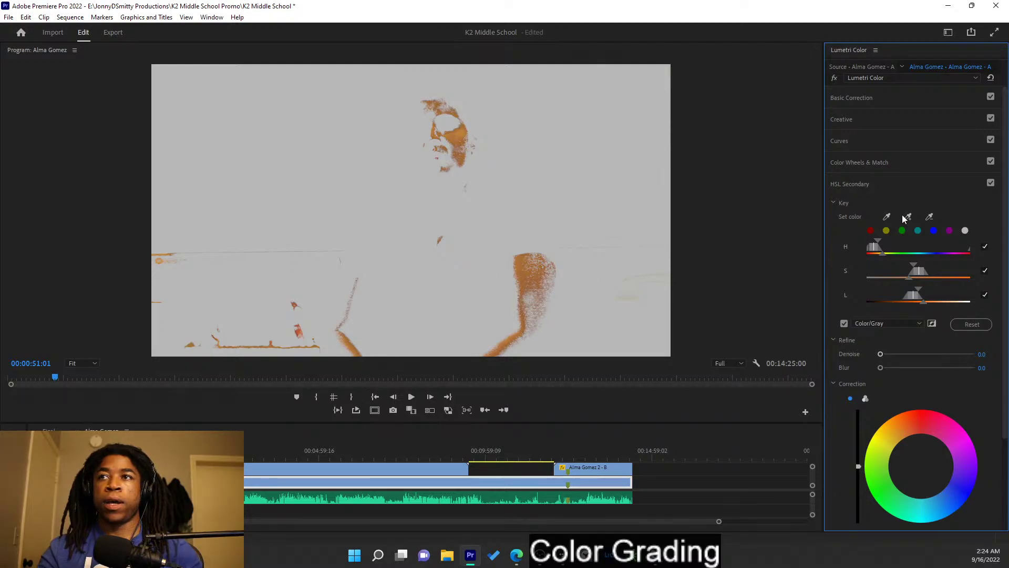
left_click(929, 216)
left_click(300, 330)
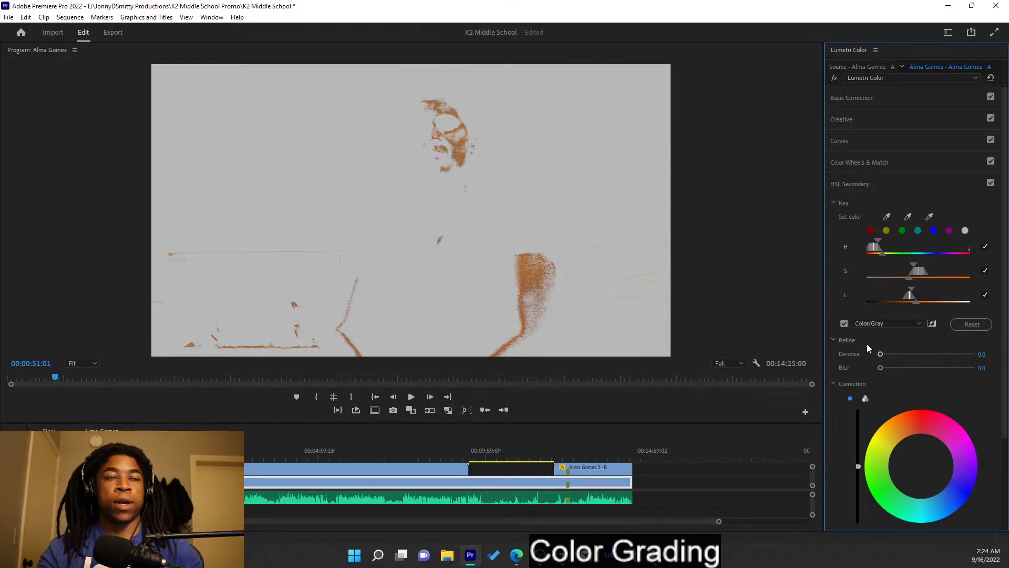
- Soften the skin key with Blur 13.2 and toggle the correction to compare
left_click_drag(882, 366, 921, 375)
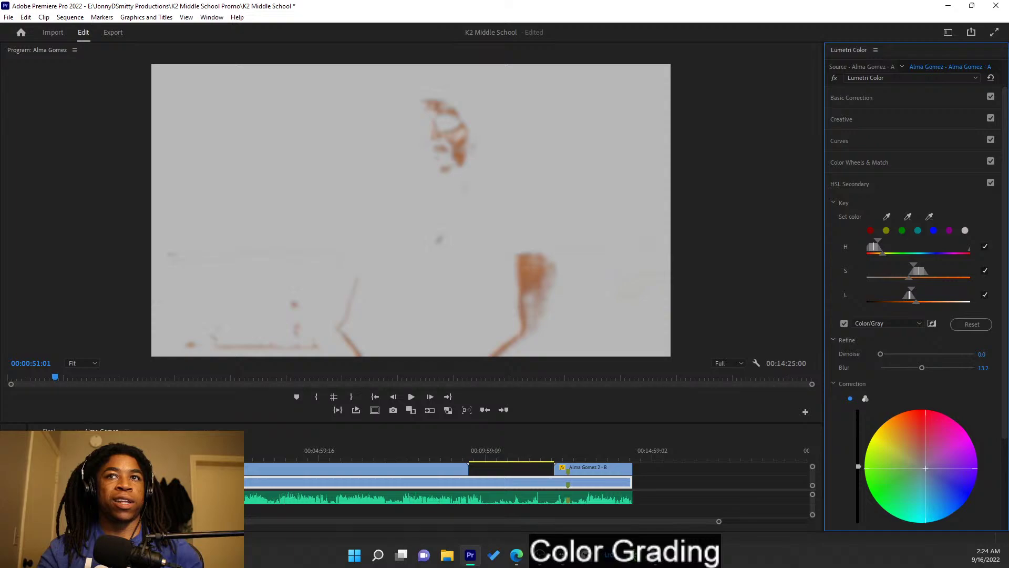
left_click(844, 324)
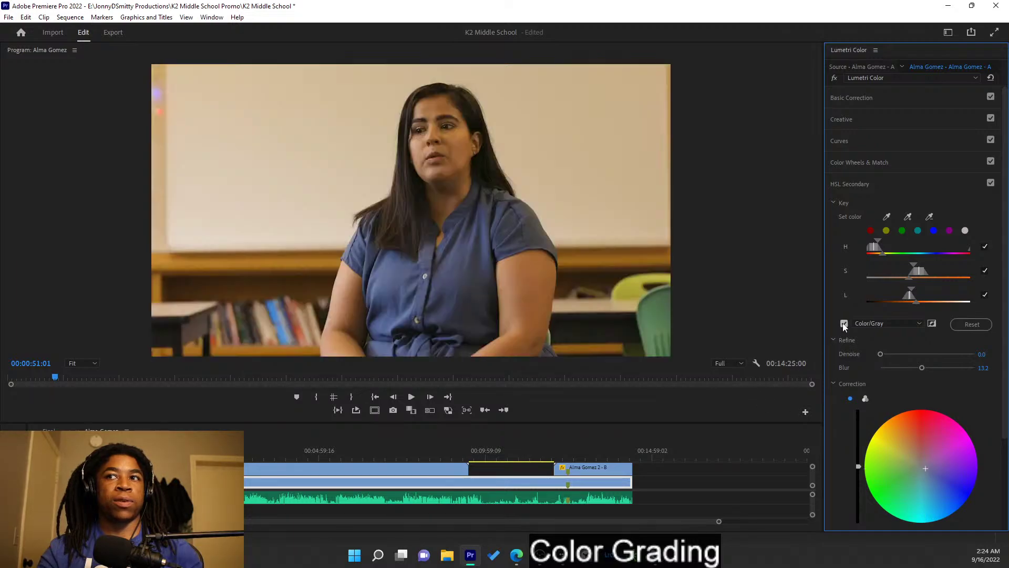
left_click(991, 184)
left_click(991, 184)
left_click(991, 184)
left_click(991, 184)
left_click(991, 184)
left_click(991, 184)
left_click(990, 184)
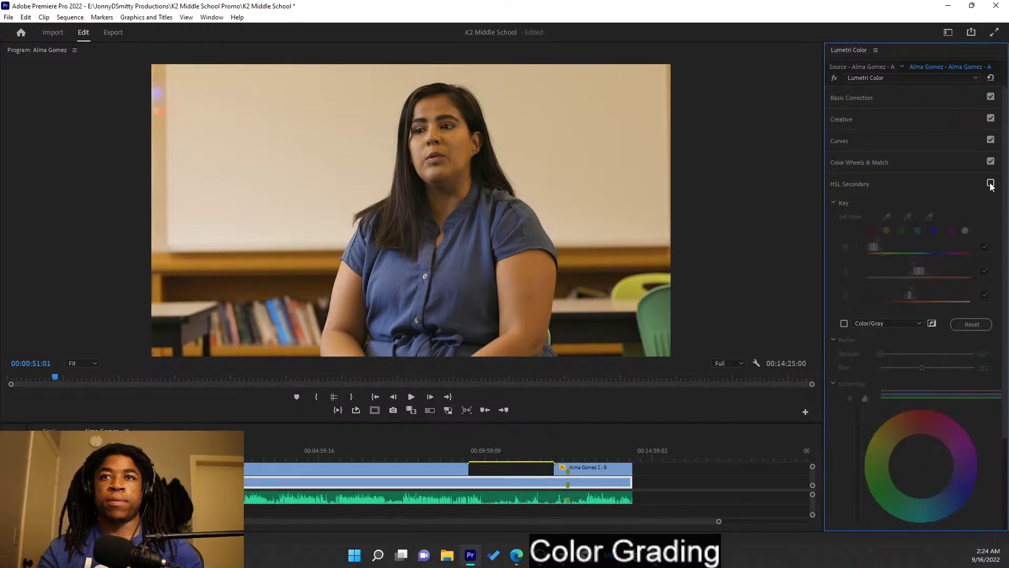
left_click(990, 184)
left_click(991, 184)
left_click(991, 184)
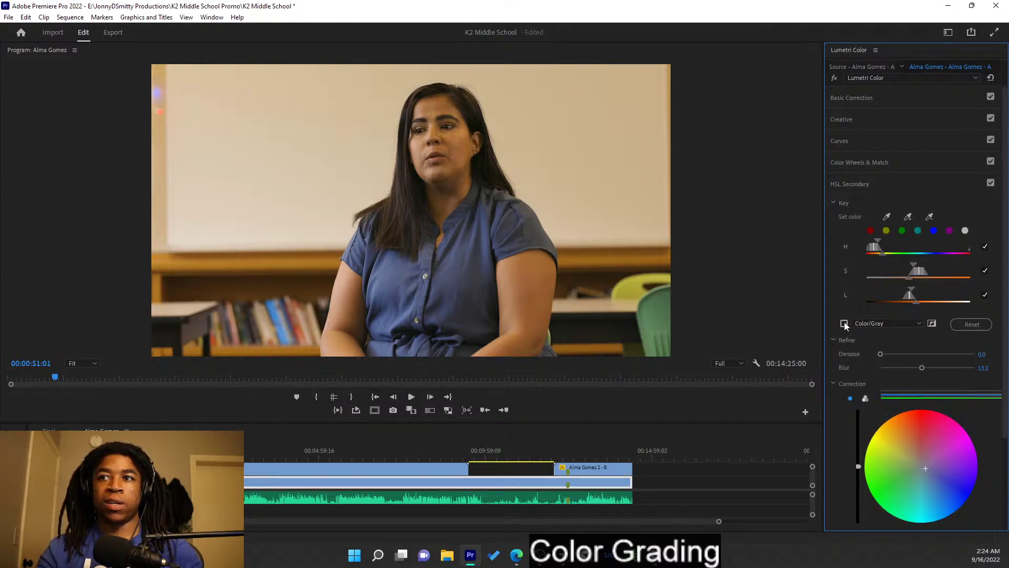
- Shift the keyed skin colour slightly with the correction wheel, checking matte versus full colour
left_click(844, 324)
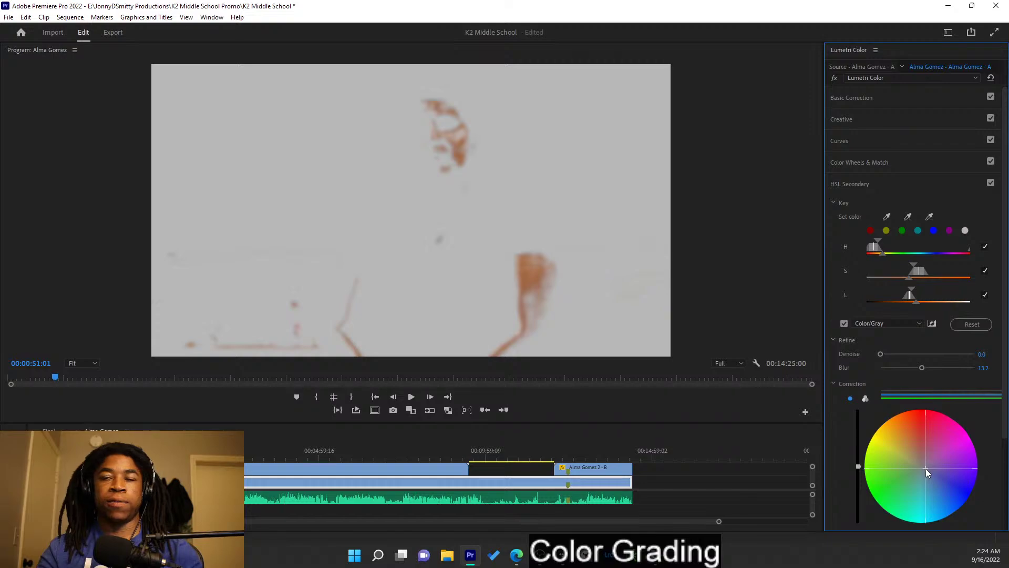
left_click_drag(926, 468, 929, 467)
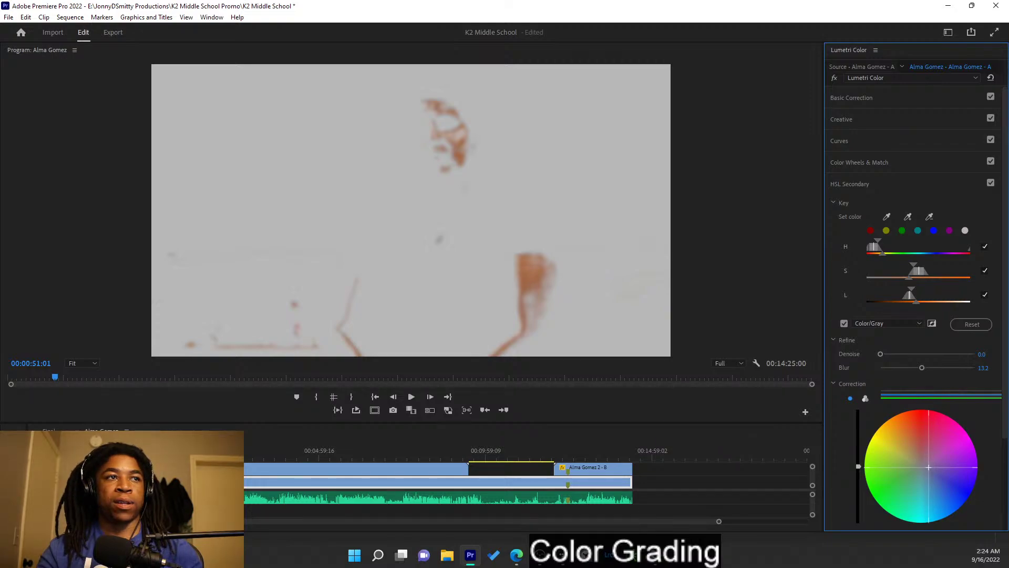
left_click(844, 323)
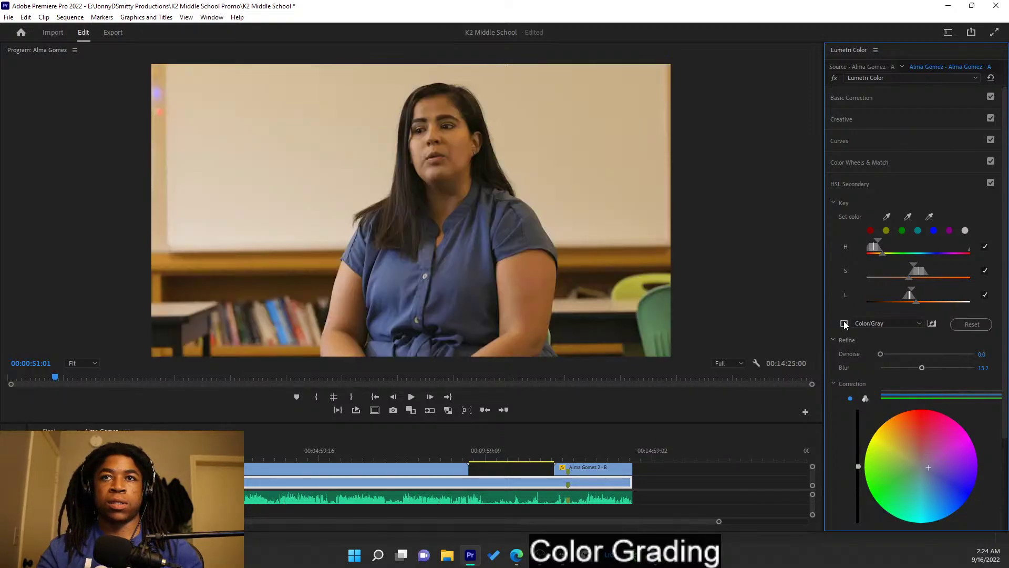
left_click(844, 323)
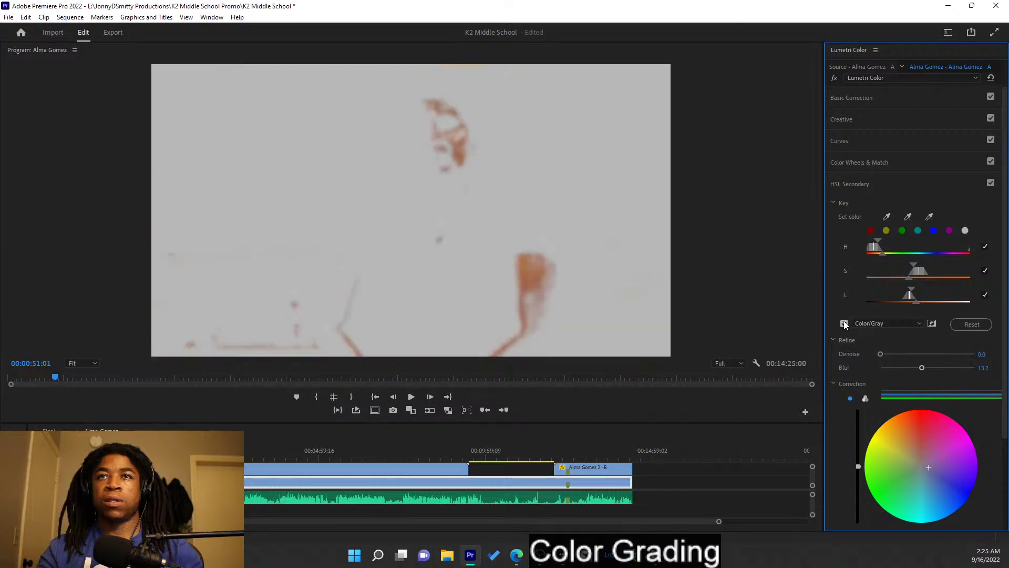
left_click(844, 323)
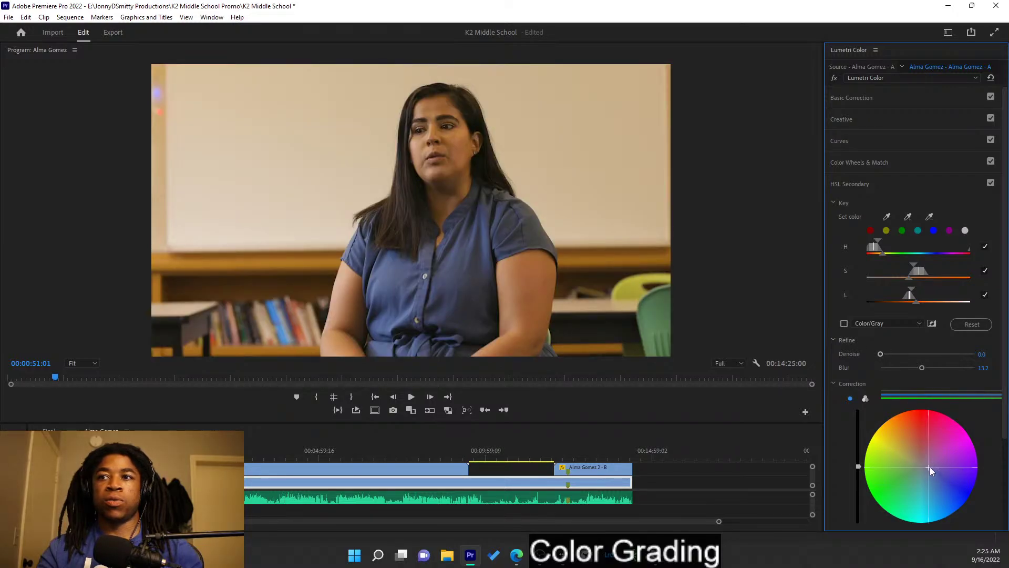
left_click(845, 325)
left_click_drag(927, 467, 926, 468)
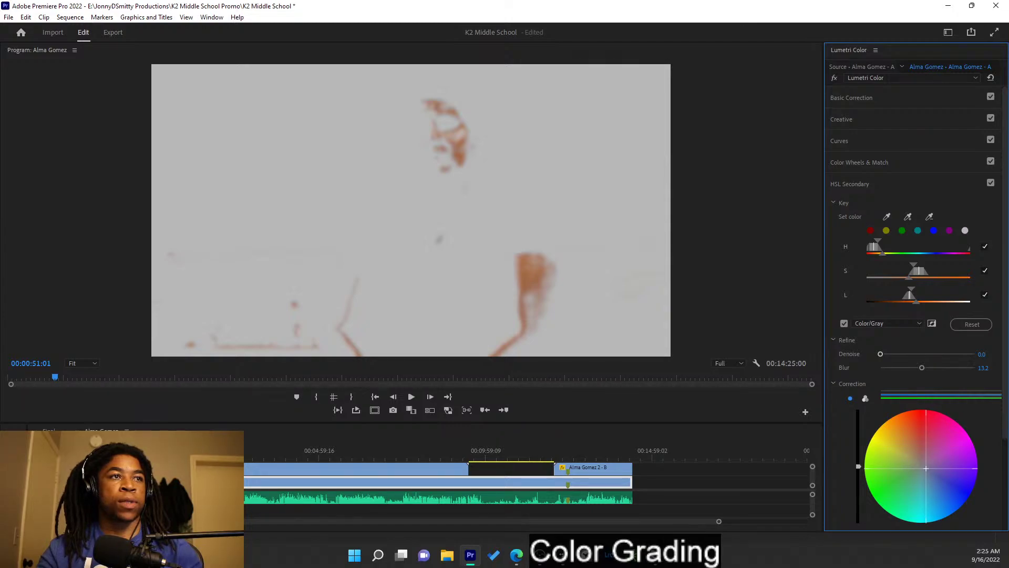
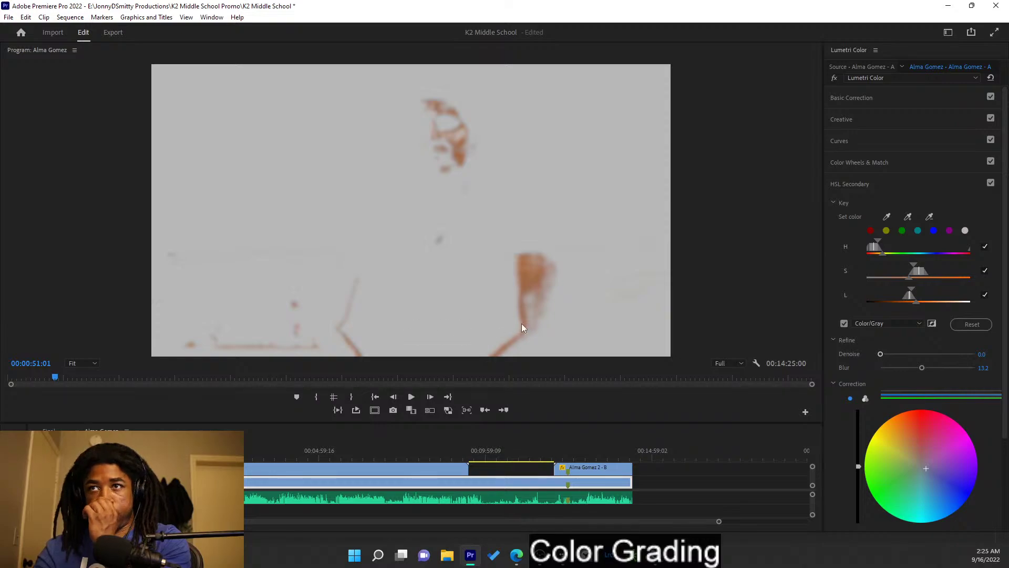
- Turn off the HSL Secondary Color/Gray matte, compare the skin correction on and off, then collapse it
left_click(845, 323)
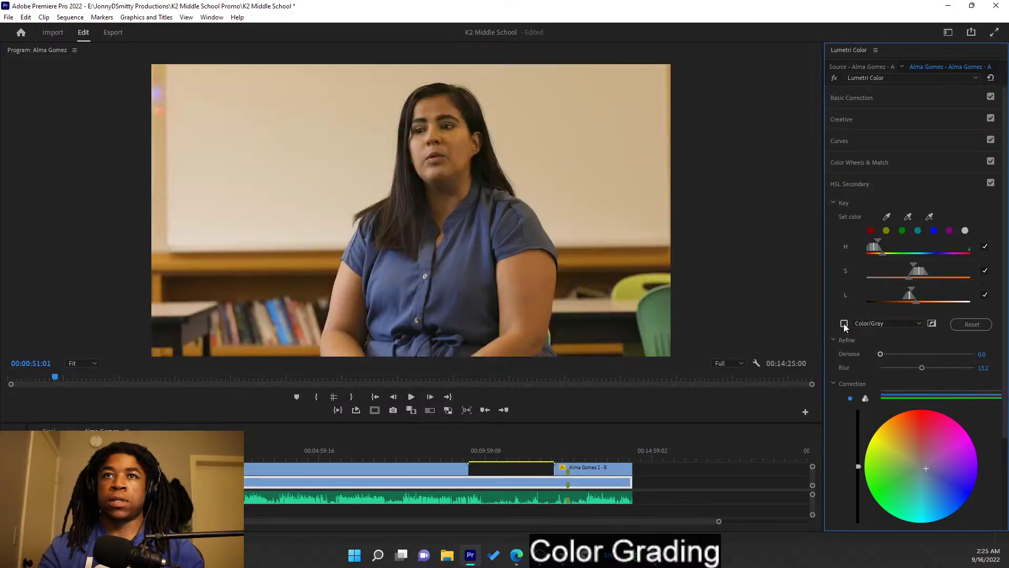
left_click(991, 183)
left_click(991, 183)
left_click(991, 183)
left_click(991, 183)
left_click(991, 183)
left_click(991, 183)
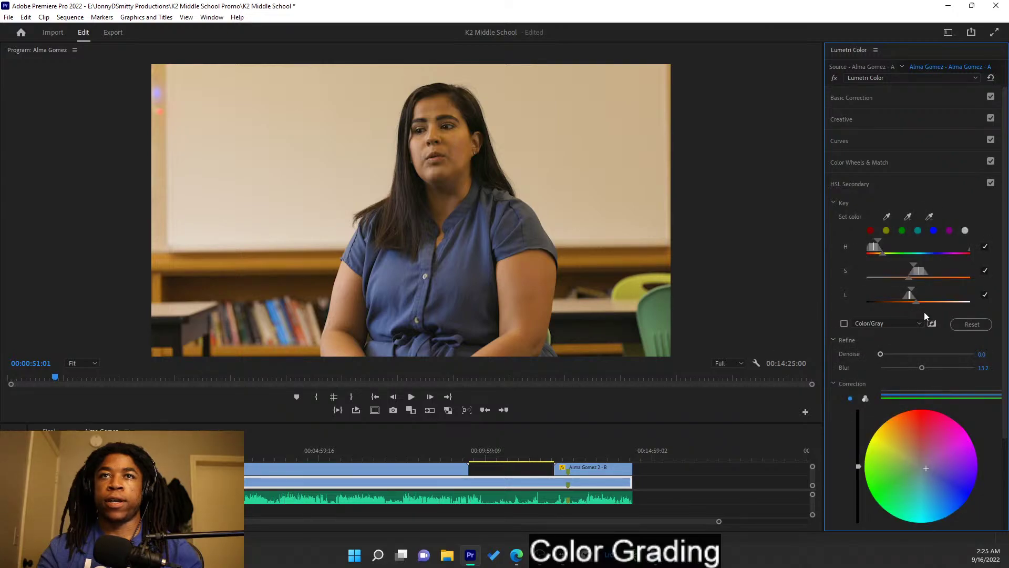
left_click(890, 184)
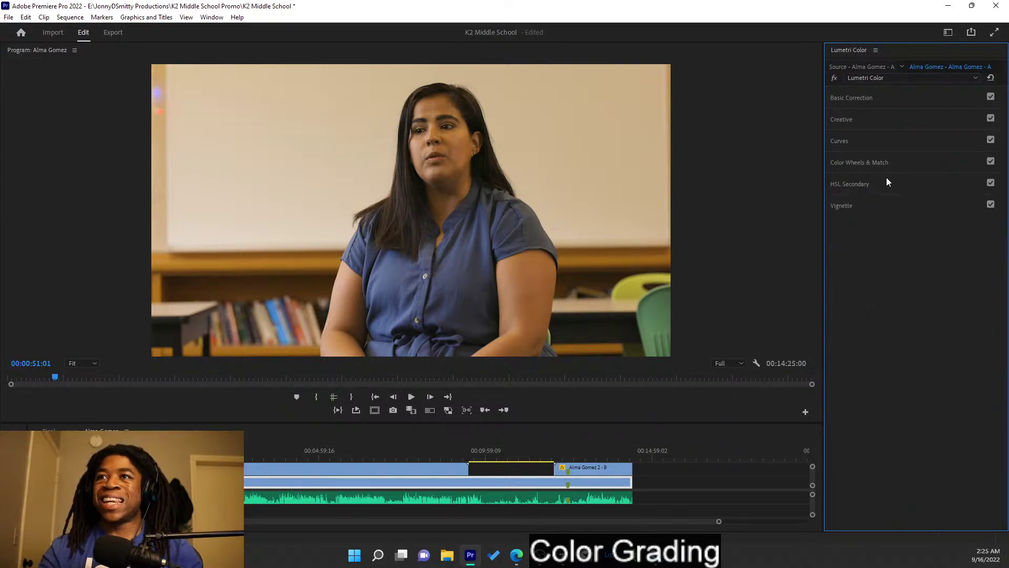
- Bypass the whole Lumetri grade repeatedly to compare the interview before and after
left_click(836, 78)
left_click(836, 78)
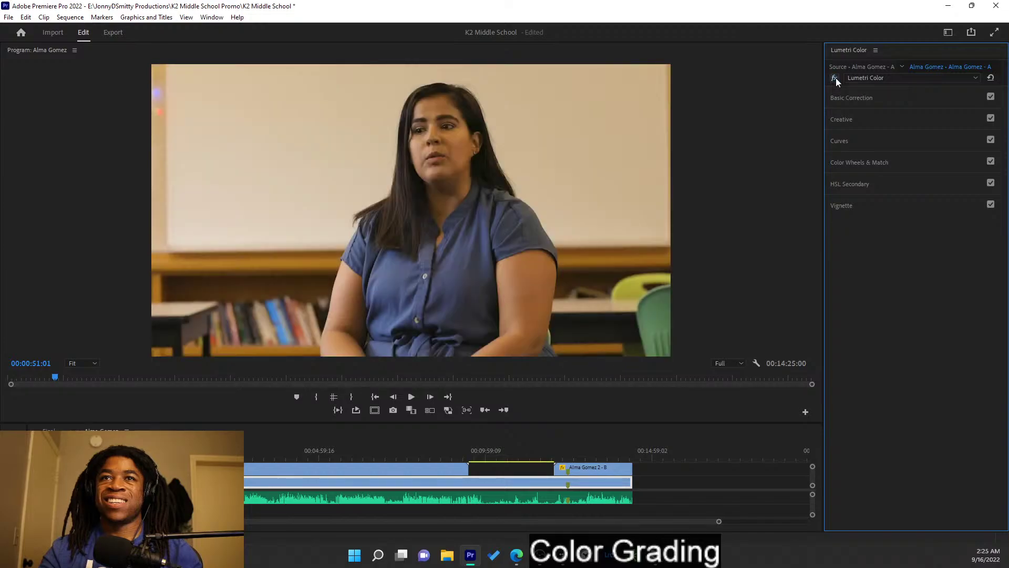
left_click(836, 78)
left_click(836, 77)
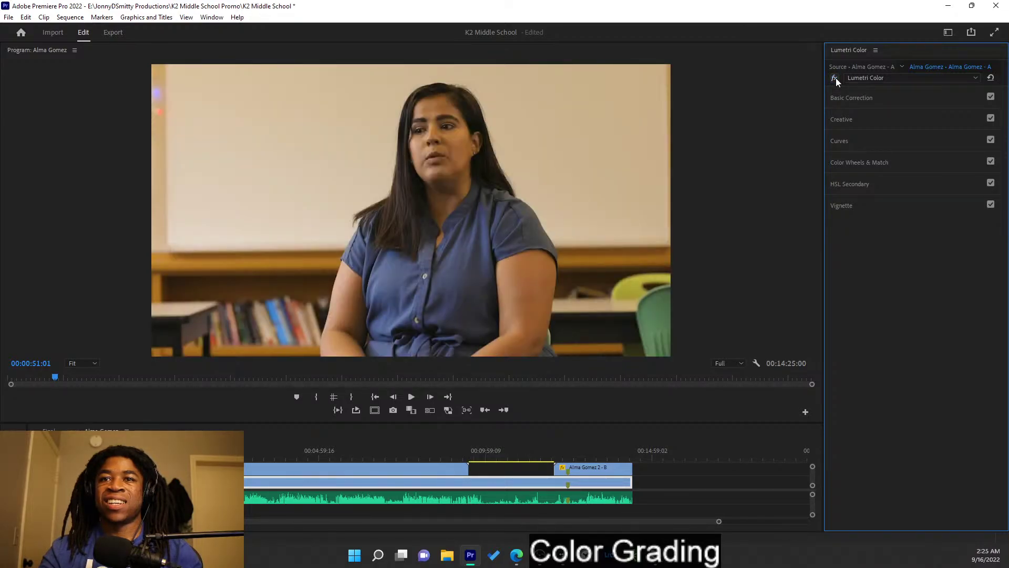
left_click(835, 78)
left_click(836, 77)
left_click(836, 78)
left_click(836, 78)
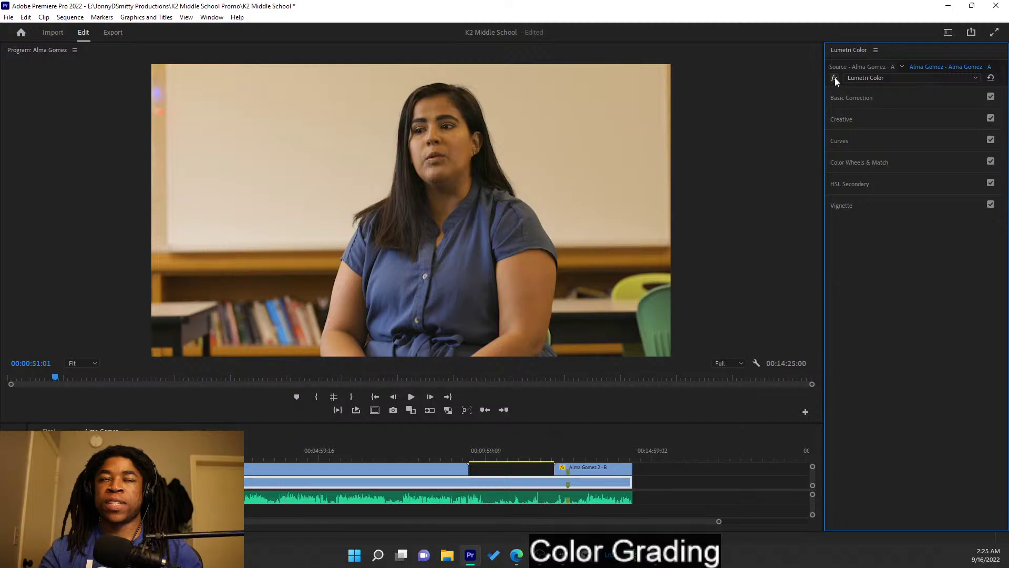
left_click(835, 78)
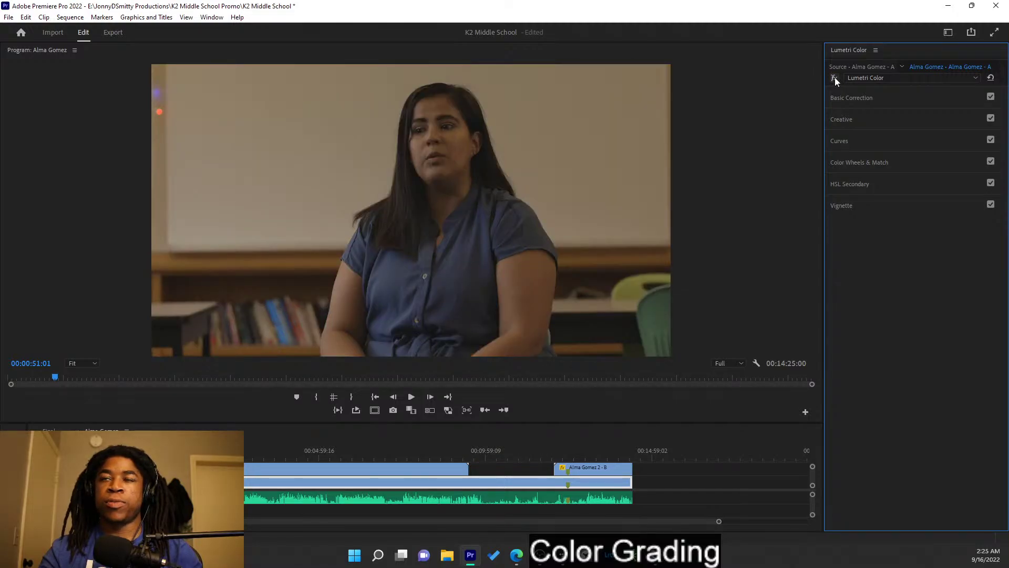
- Re-enable the grade and show reference and current frames side by side in Comparison View
left_click(834, 77)
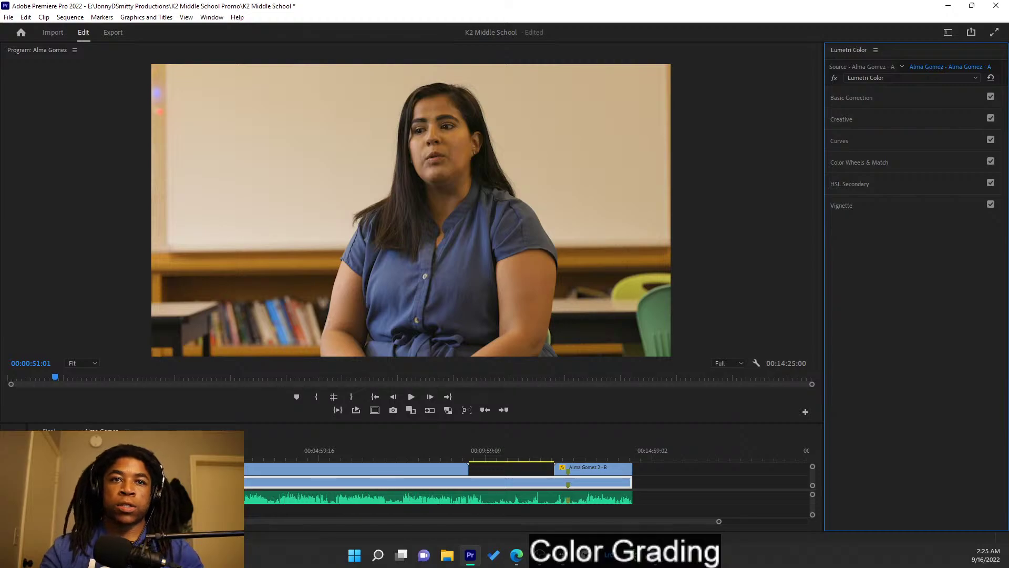
left_click(86, 470)
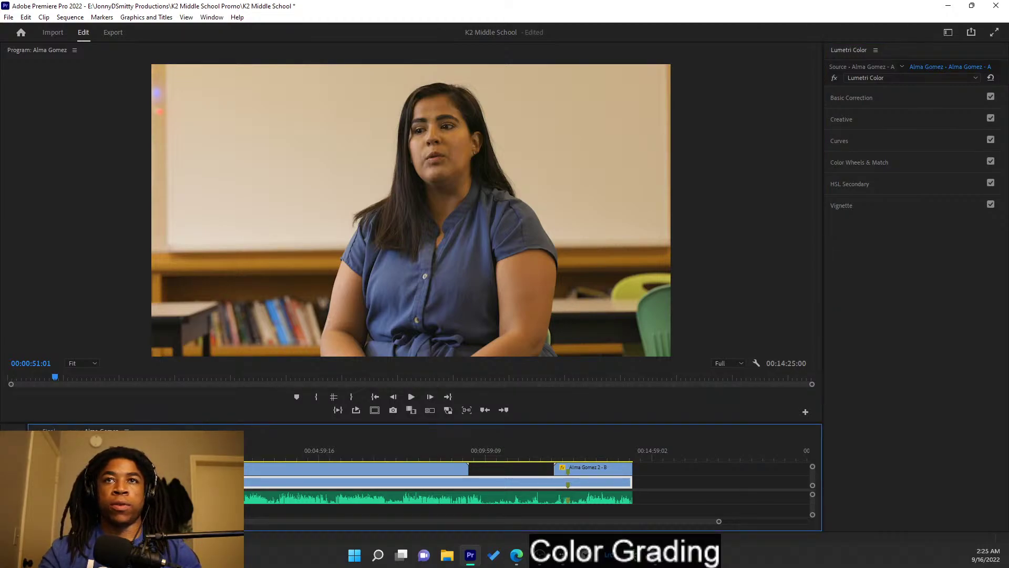
left_click(410, 413)
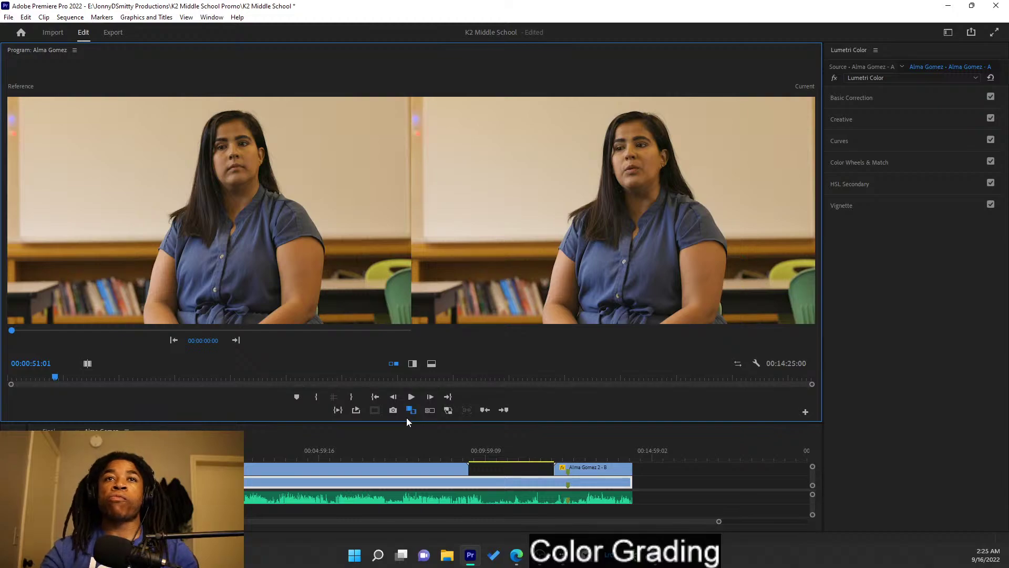
- Step forward to the wider classroom shot beside the graded reference
key("Right")
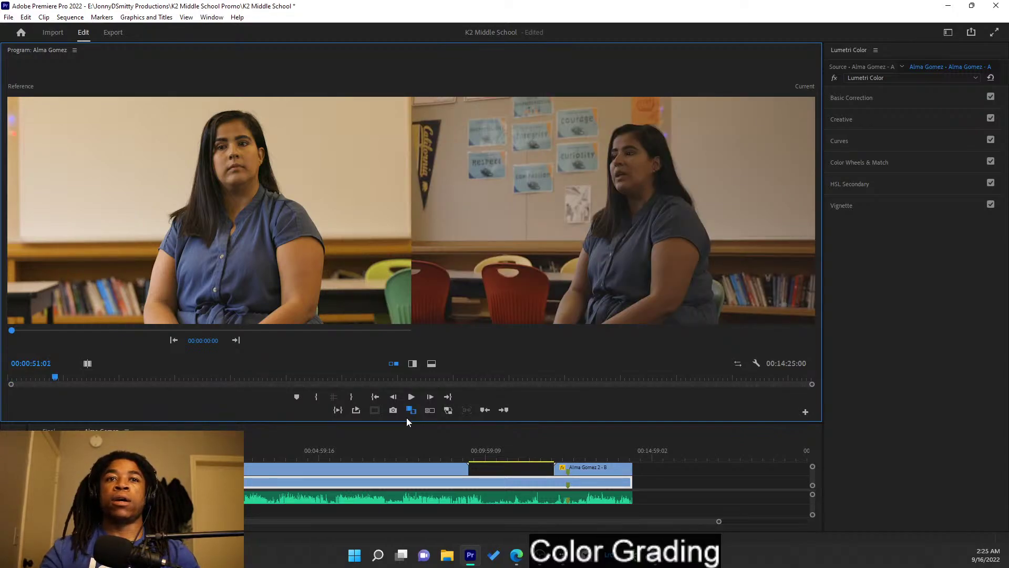
key("Left")
key("Right")
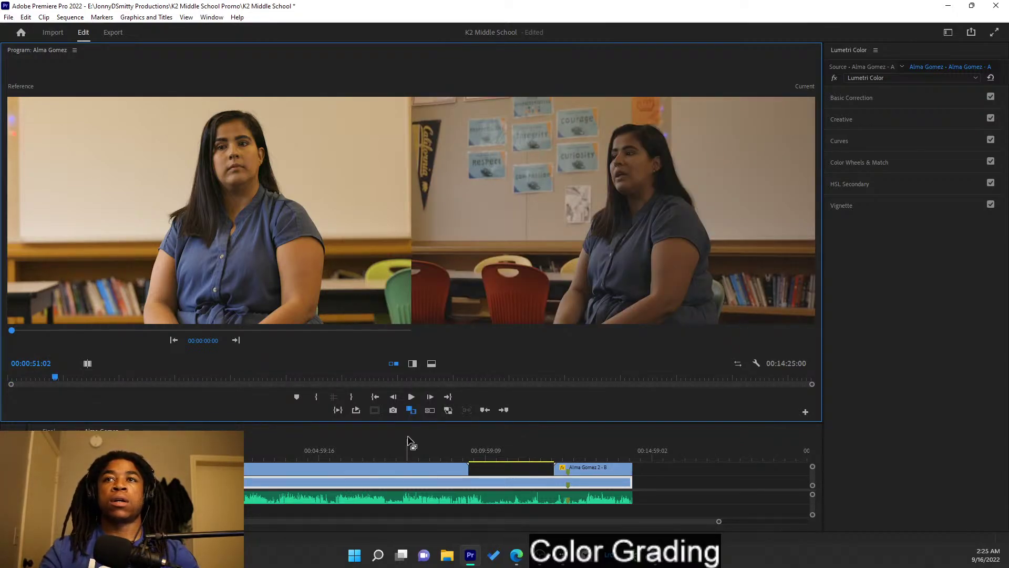
left_click(900, 182)
left_click(900, 181)
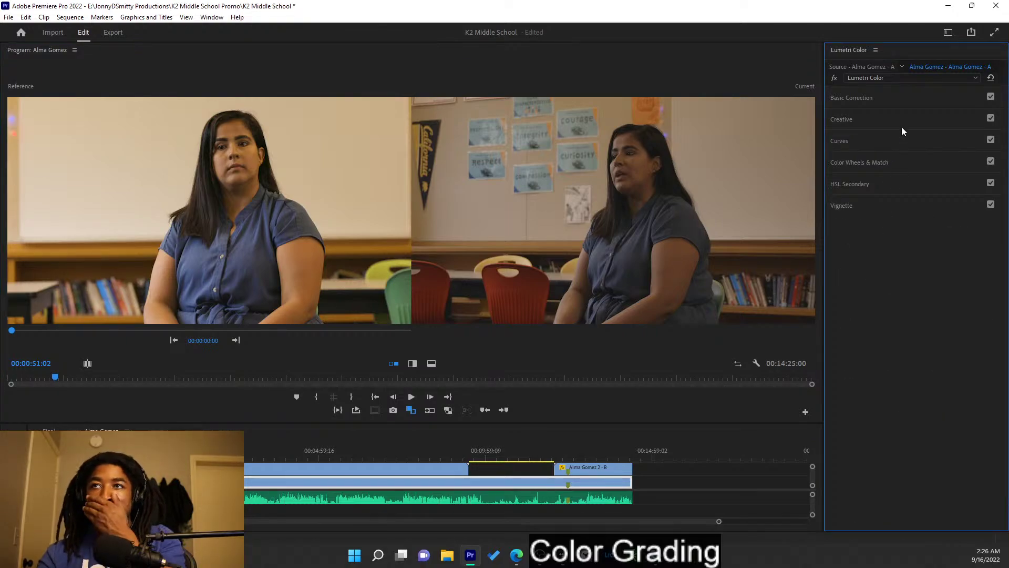
- Try Apply Match in Color Wheels & Match on the second clip, undo it, and expand Basic Correction
left_click(914, 160)
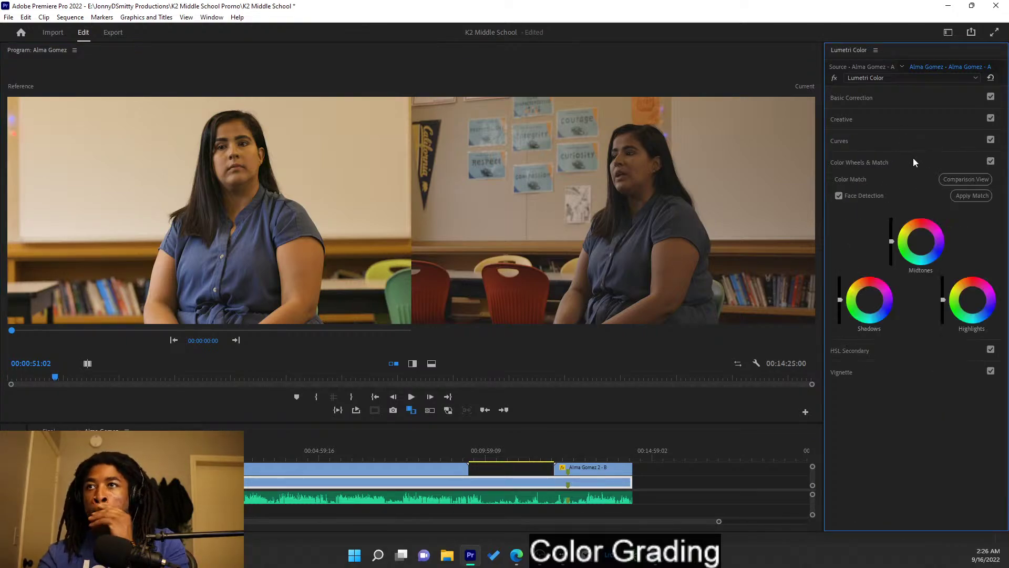
left_click(972, 194)
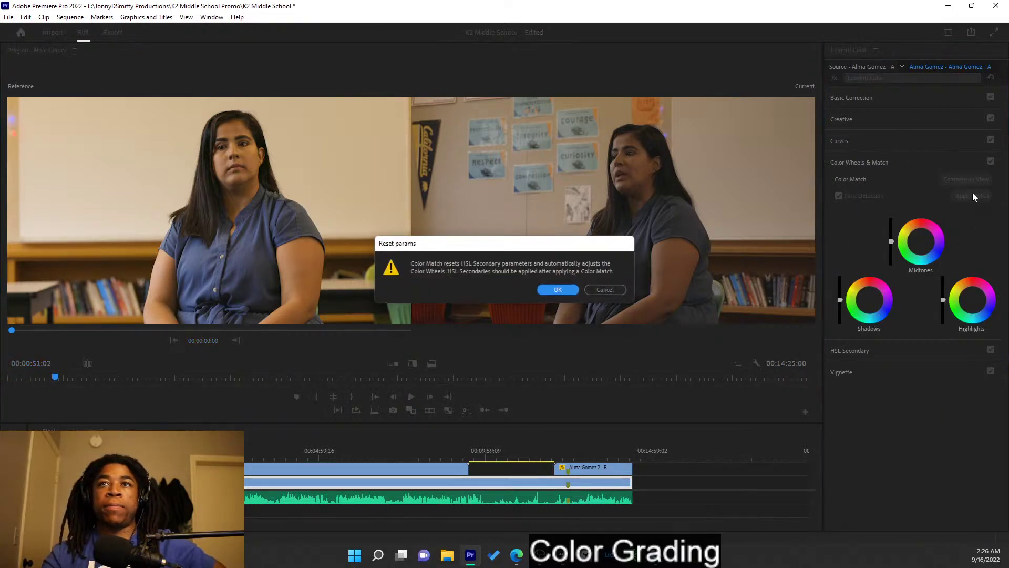
left_click(606, 290)
left_click(295, 473)
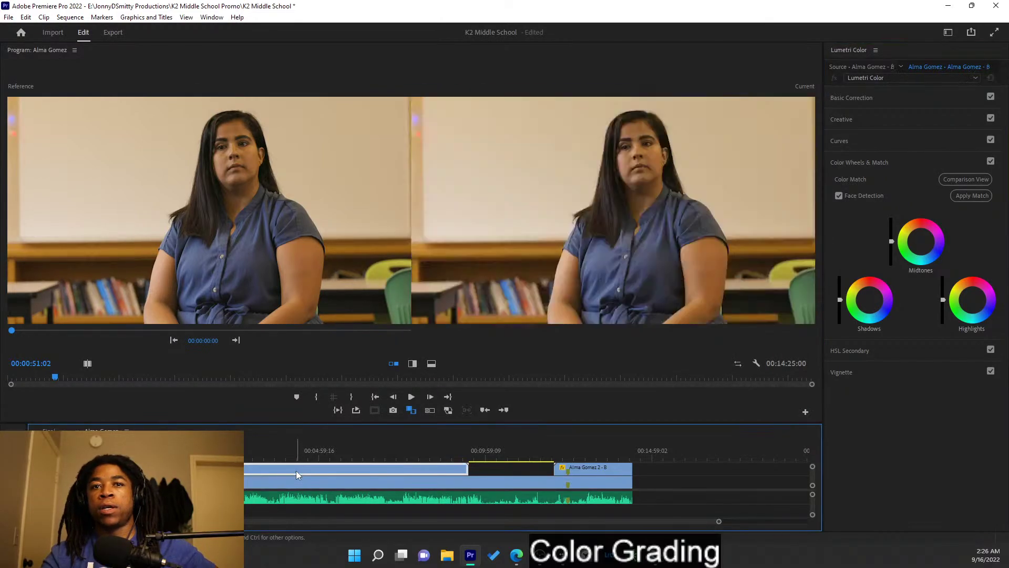
left_click(963, 197)
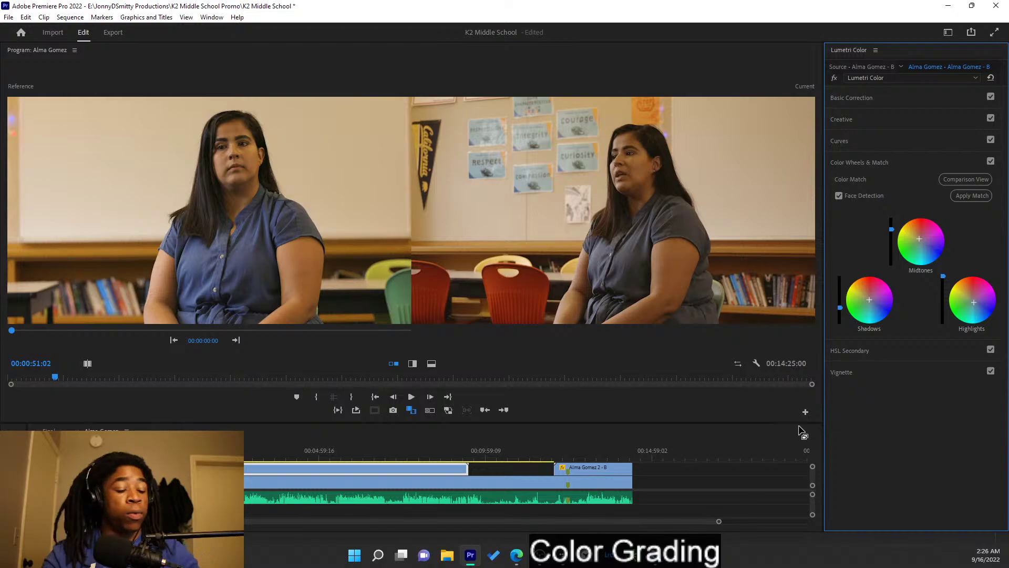
key("ctrl+z")
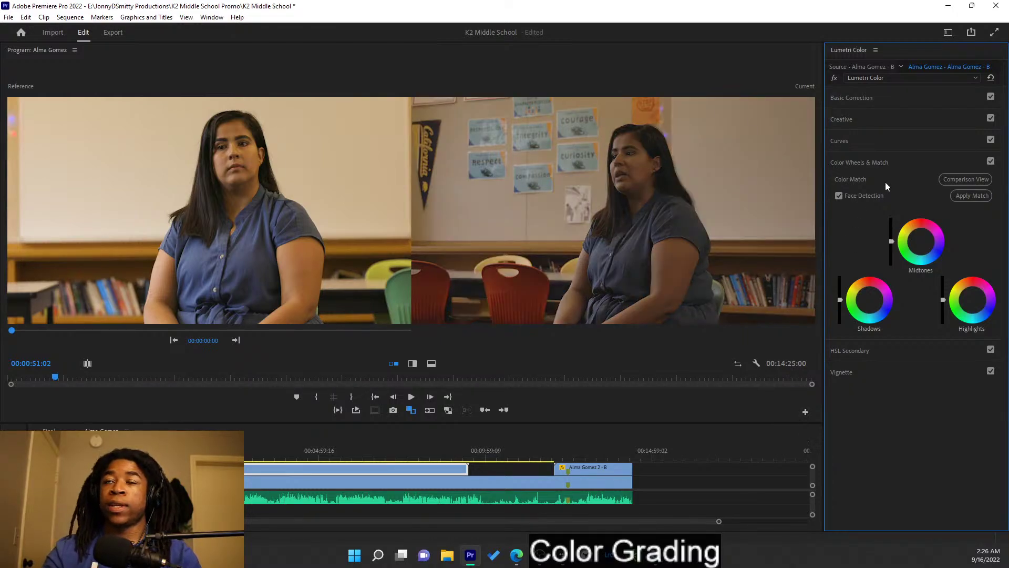
left_click(894, 101)
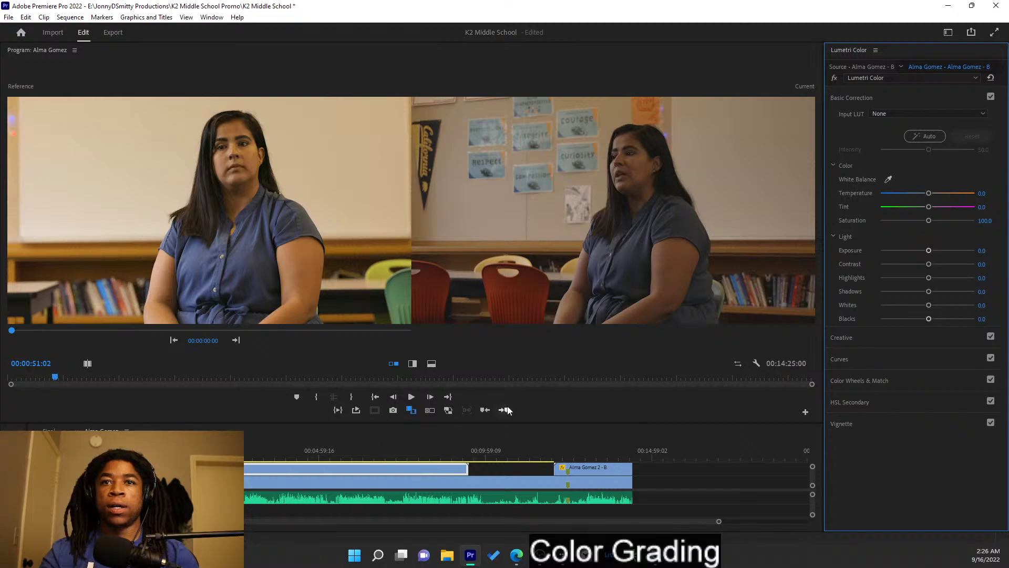
- Try Auto correction and undo it, then set Blacks to -10 and raise Whites to about 47
left_click_drag(929, 318, 930, 319)
left_click(972, 138)
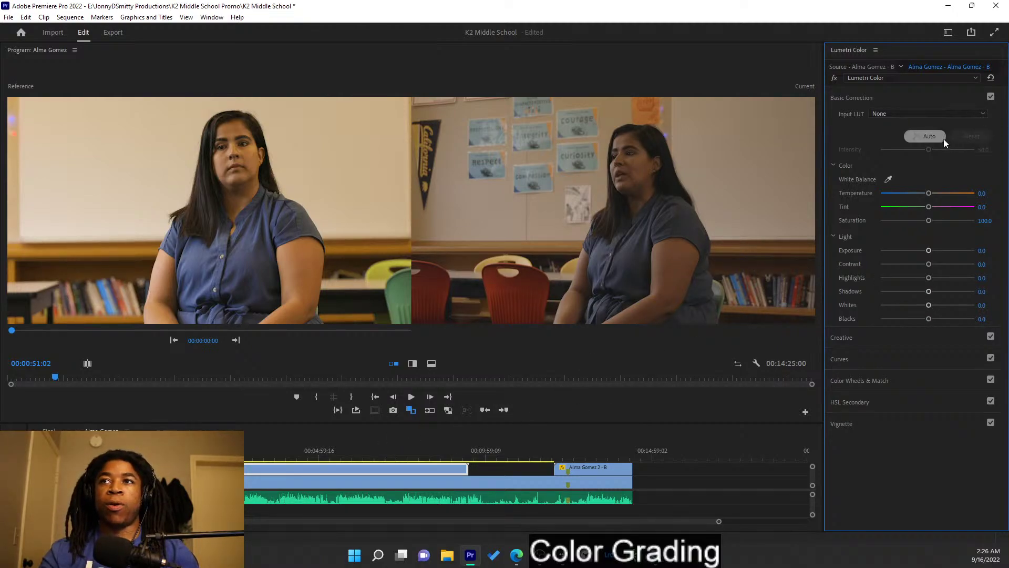
left_click(930, 136)
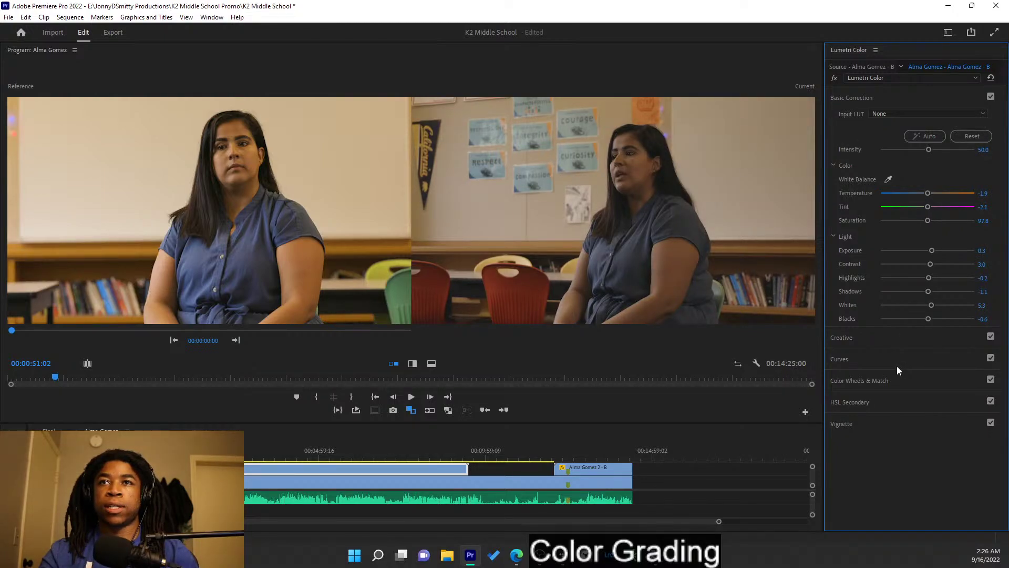
key("ctrl+z")
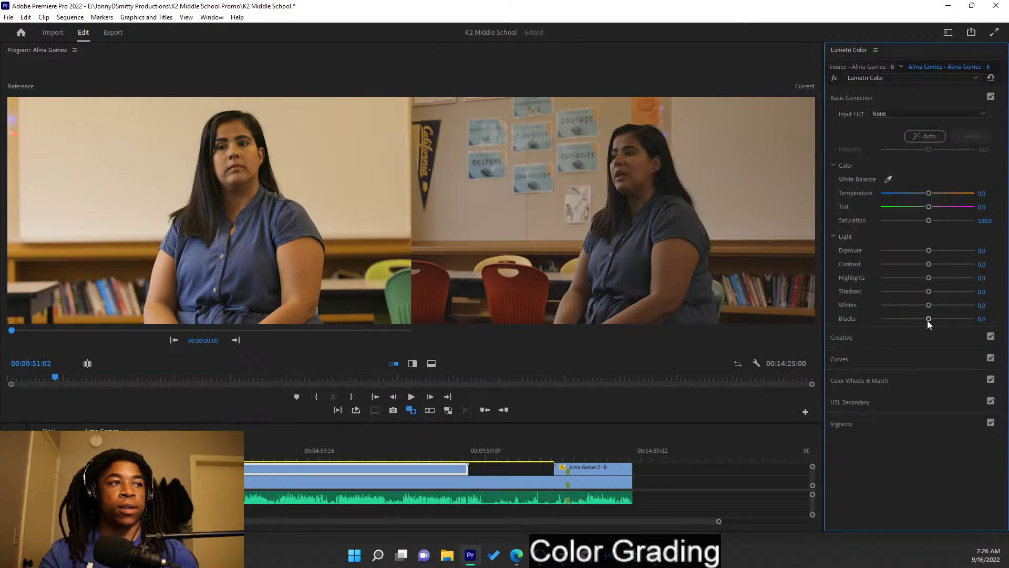
left_click_drag(927, 320, 922, 320)
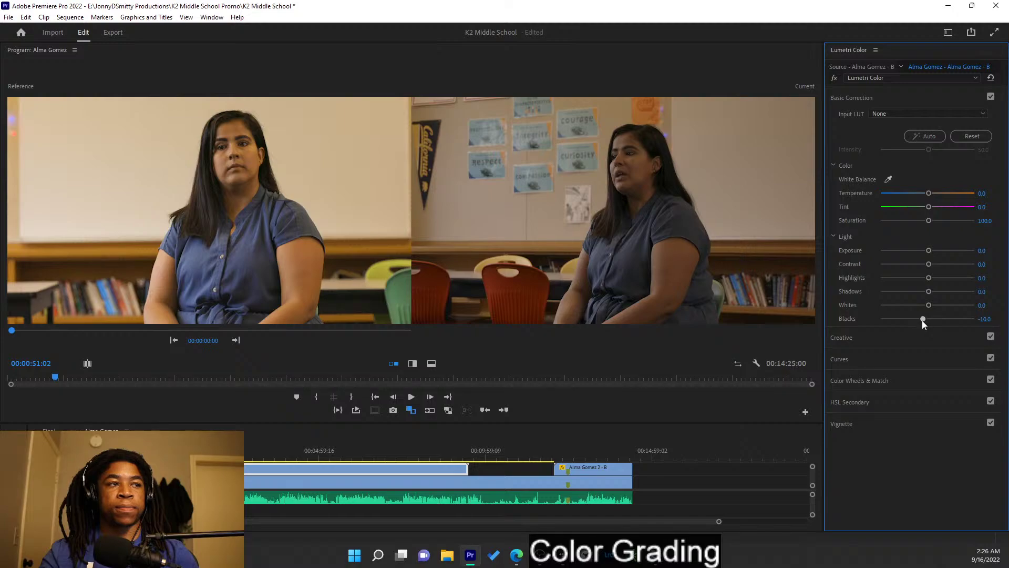
left_click_drag(922, 321, 951, 310)
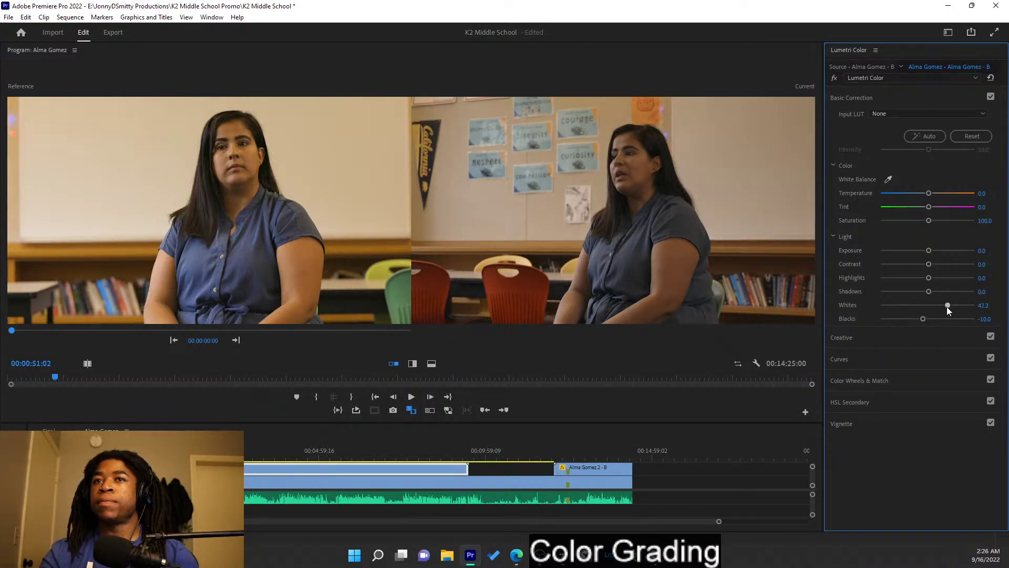
- Set Whites 35.6, Exposure 0.9, Contrast 7.8, Blacks -10 and Saturation 103.3 on the classroom shot
left_click_drag(948, 307, 944, 306)
left_click_drag(929, 251, 938, 254)
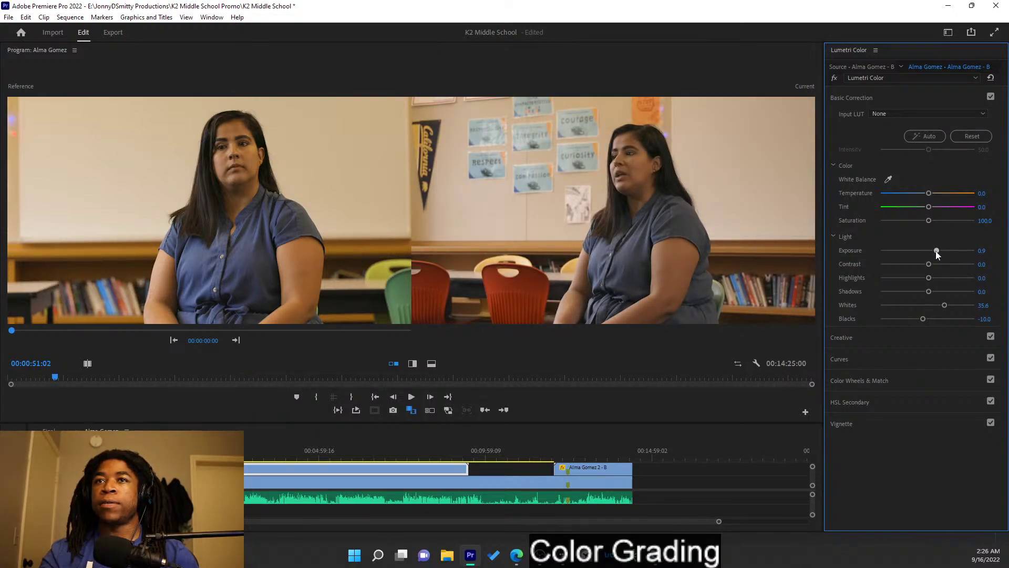
left_click_drag(938, 252, 935, 253)
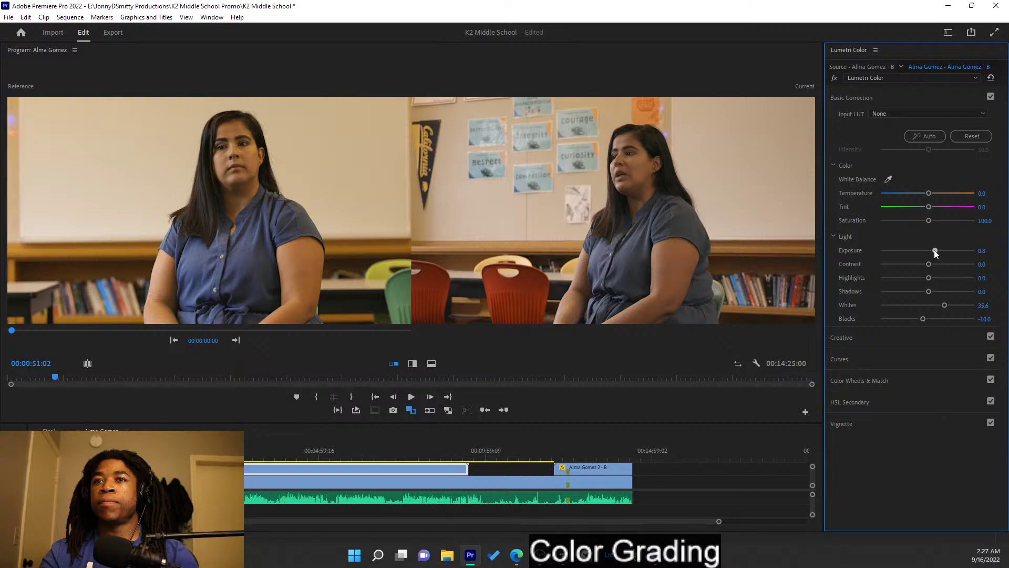
left_click_drag(936, 253, 938, 255)
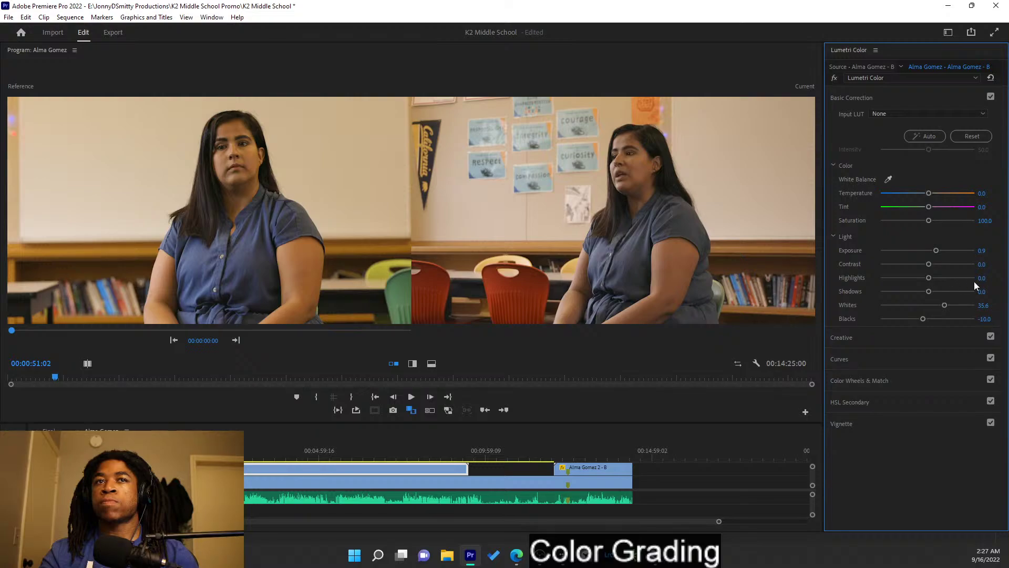
left_click_drag(930, 268, 919, 265)
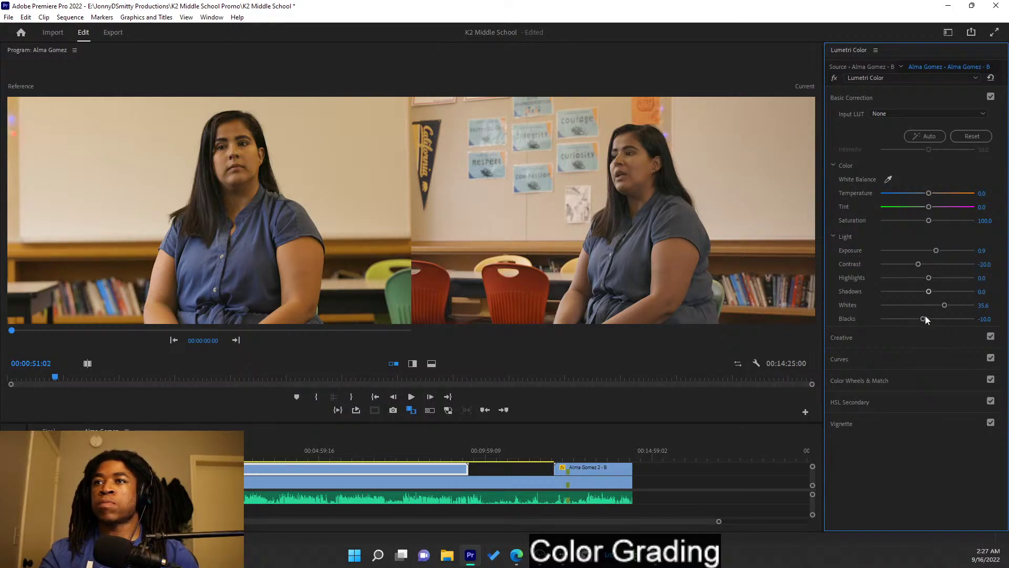
left_click_drag(922, 319, 924, 319)
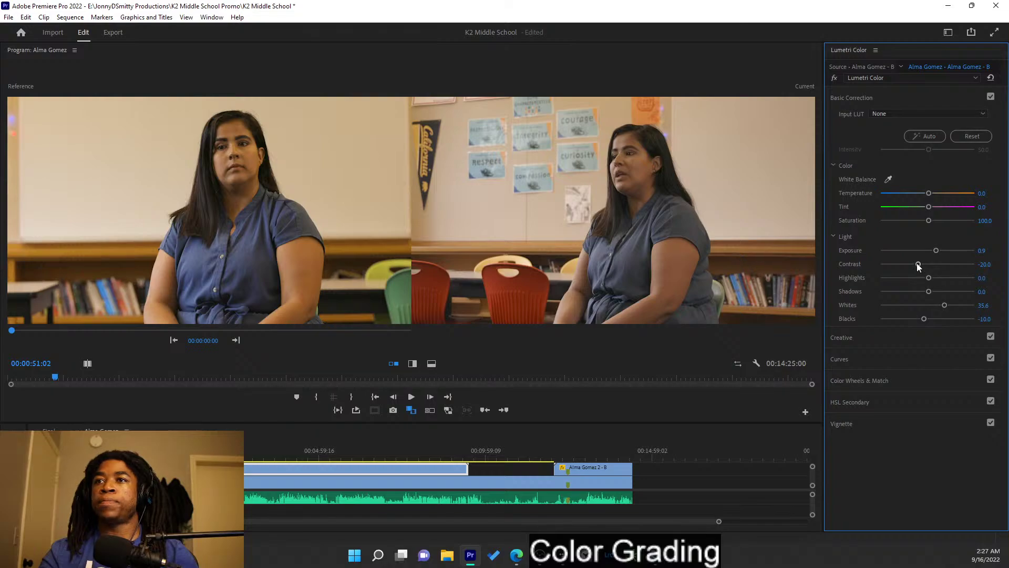
left_click_drag(918, 264, 930, 269)
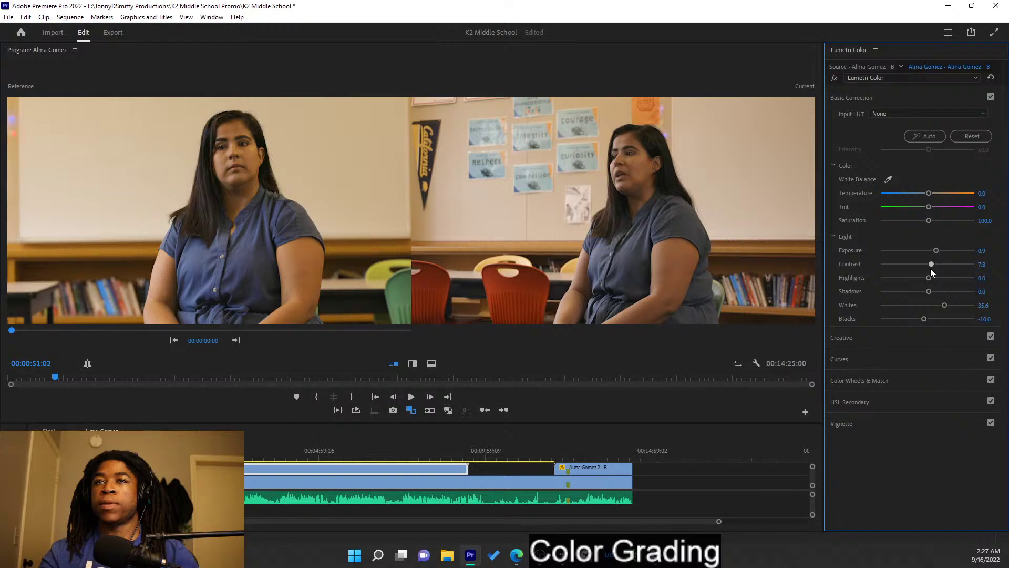
left_click_drag(927, 222, 929, 221)
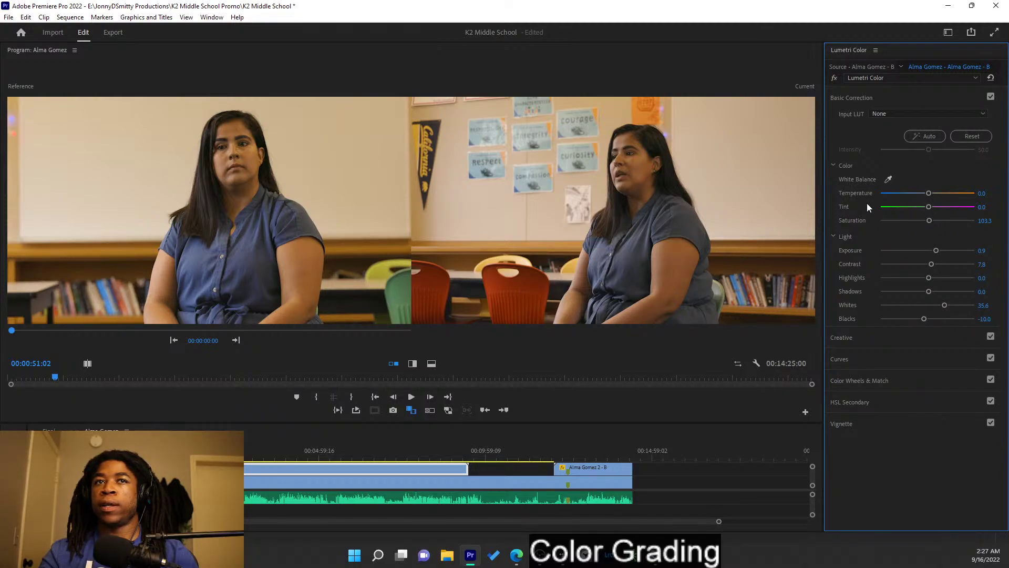
- Select clip A, nudge its Tint to 1.1, and collapse Basic Correction
left_click(430, 480)
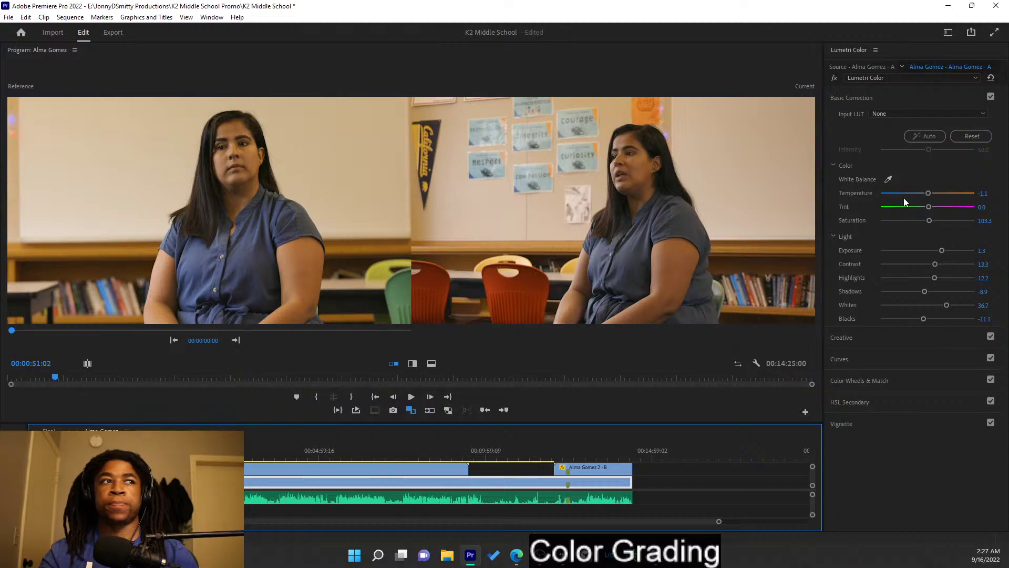
left_click_drag(928, 206, 930, 210)
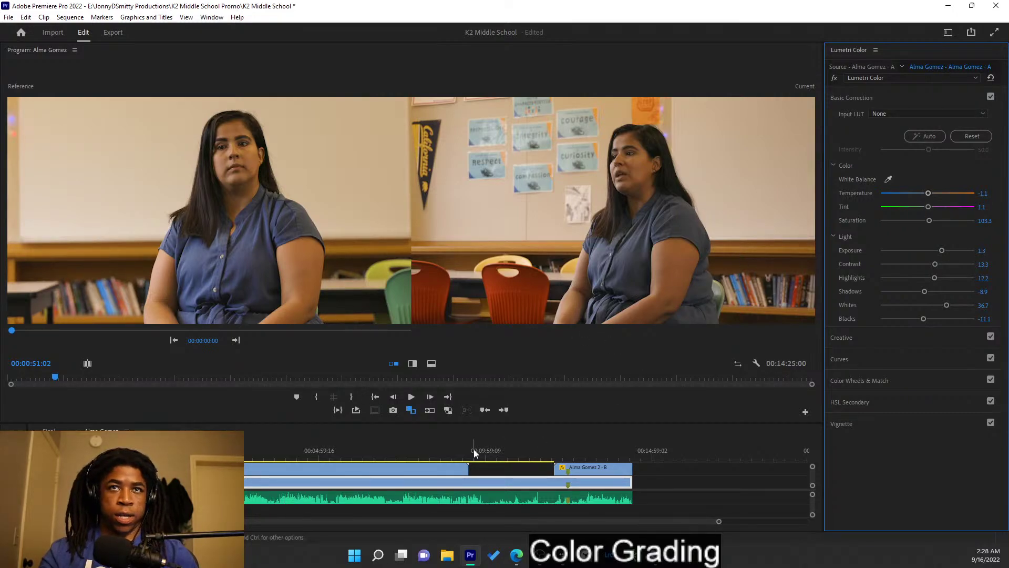
left_click(916, 99)
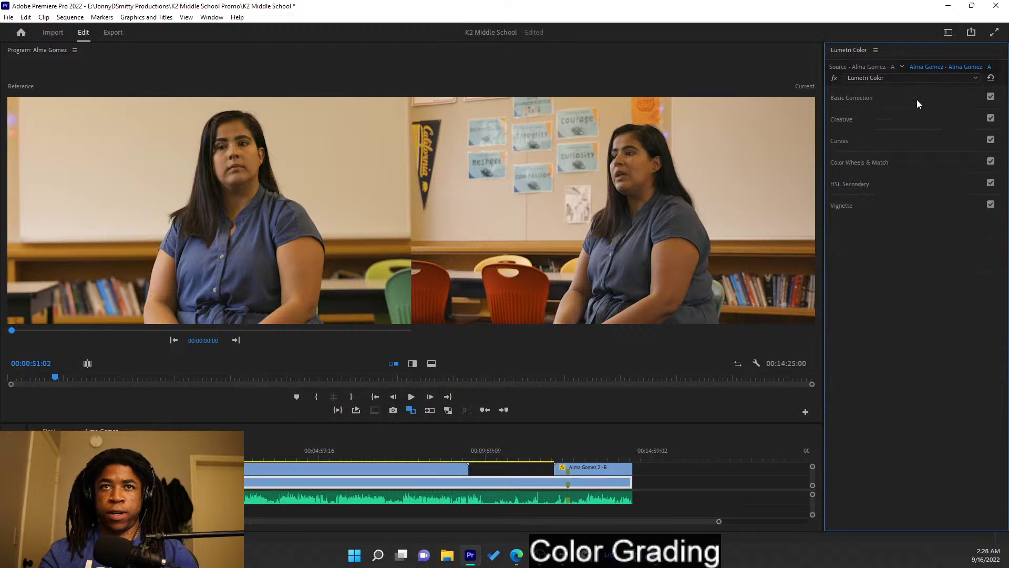
- Give clip A's Creative section a faint Shadow Tint and Highlight Tint
left_click(908, 120)
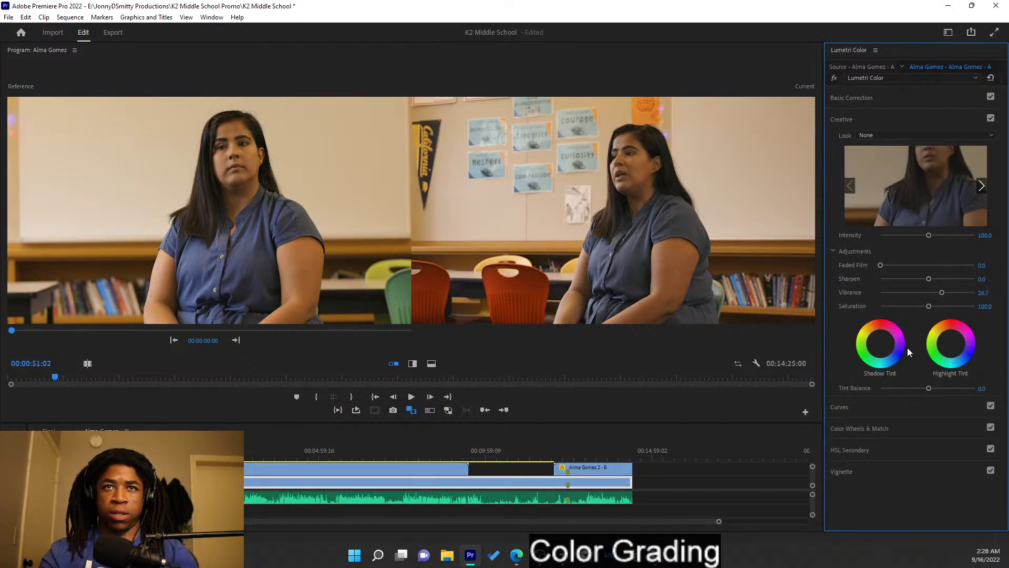
left_click(884, 346)
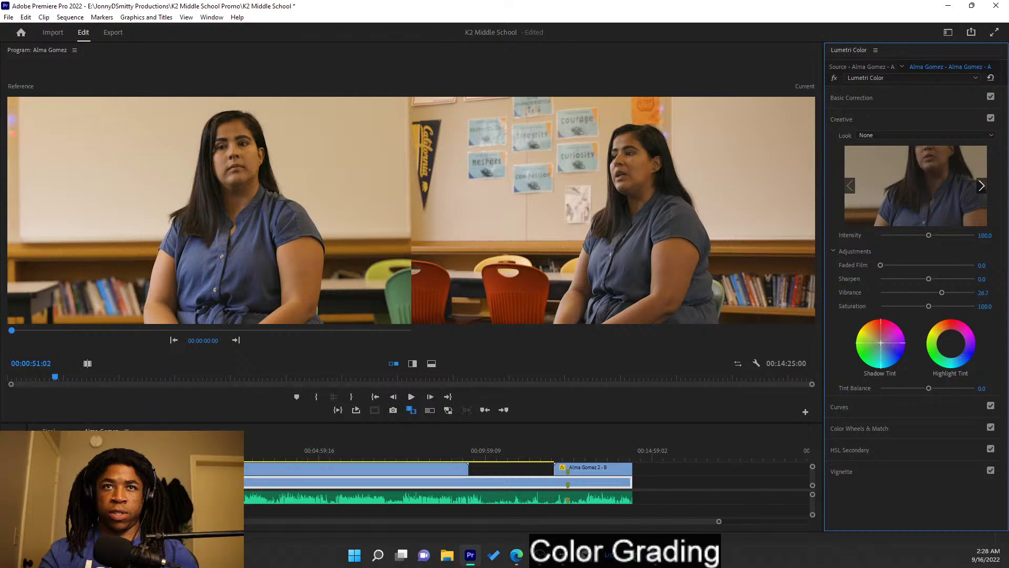
left_click_drag(880, 343, 881, 343)
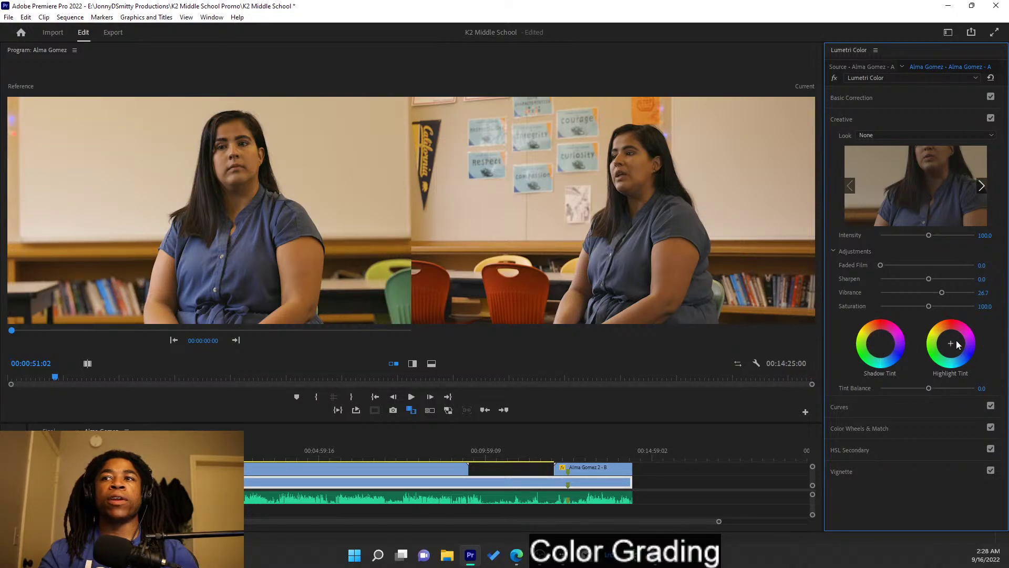
left_click_drag(953, 344, 953, 345)
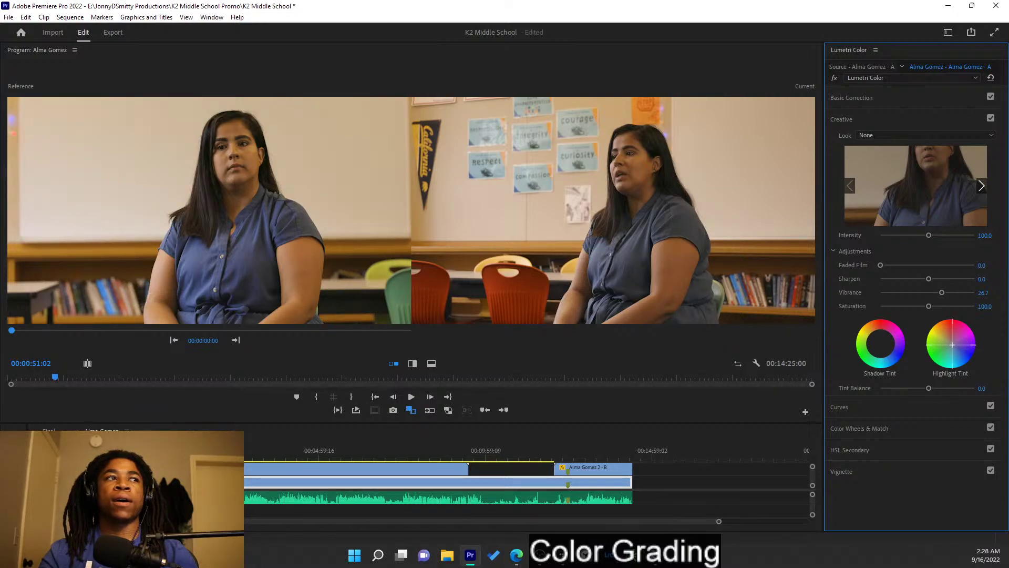
left_click_drag(953, 344, 952, 345)
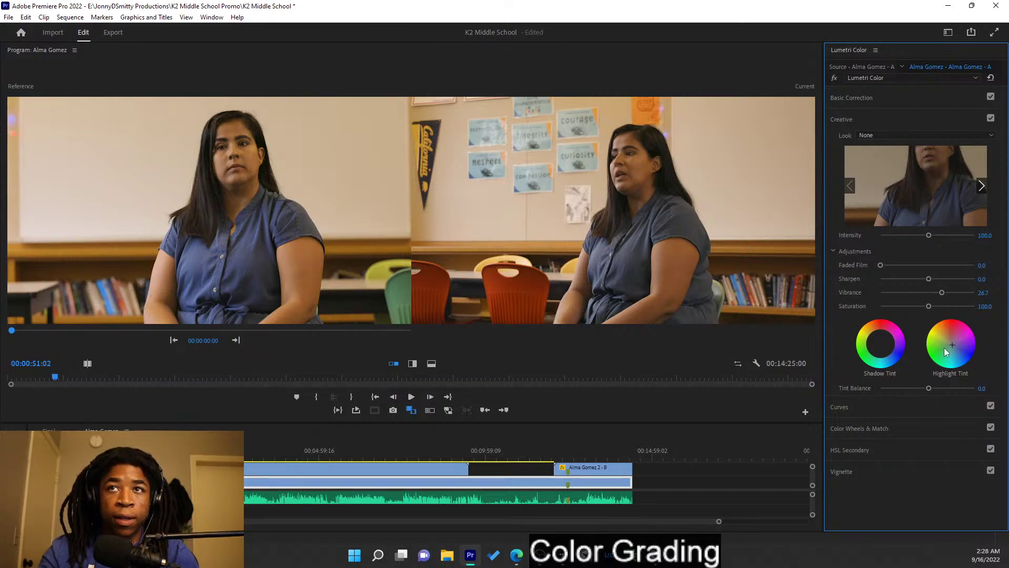
- Toggle clip A's Creative adjustments off and on to compare the look
left_click(992, 120)
left_click(991, 119)
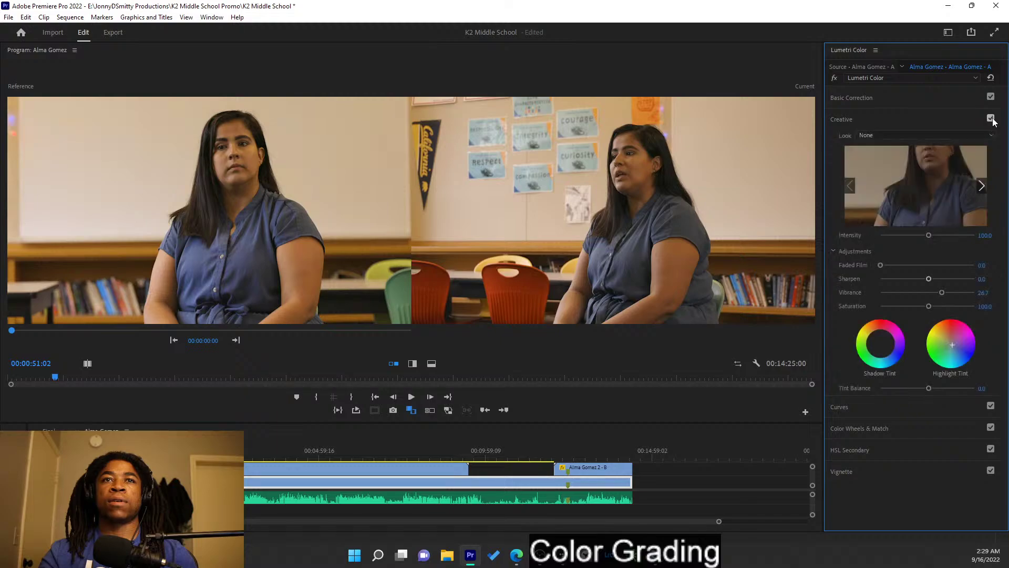
left_click(992, 120)
left_click(992, 120)
left_click(992, 119)
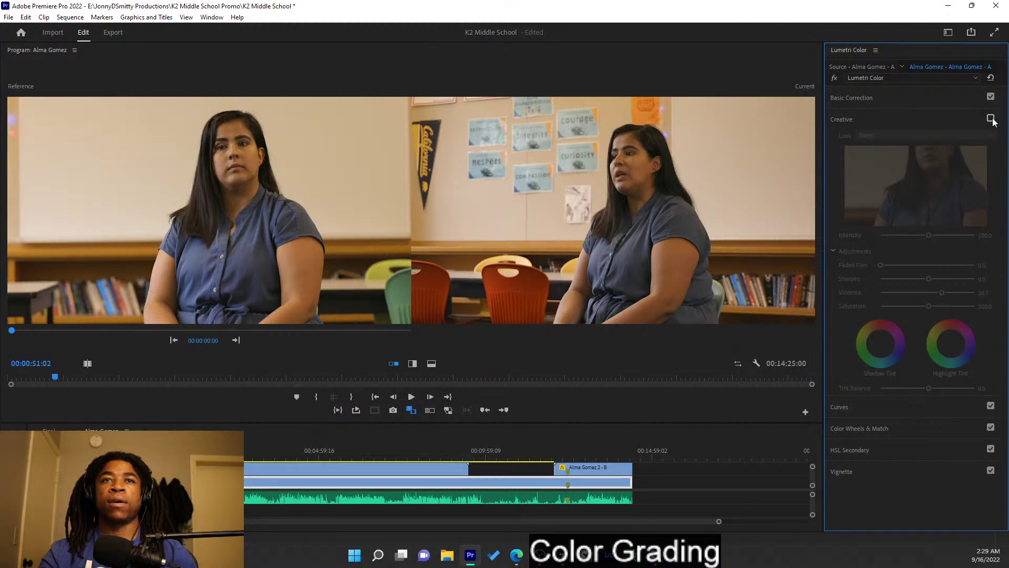
left_click(992, 119)
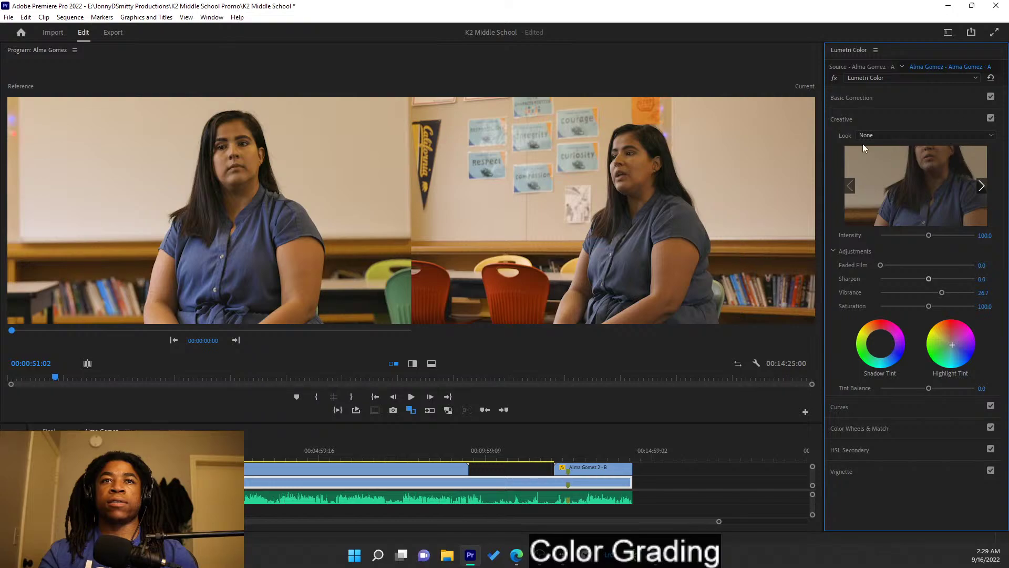
- Select clip B and rework its Exposure, Contrast (3.3) and Blacks (-12.2) in Basic Correction
left_click(392, 466)
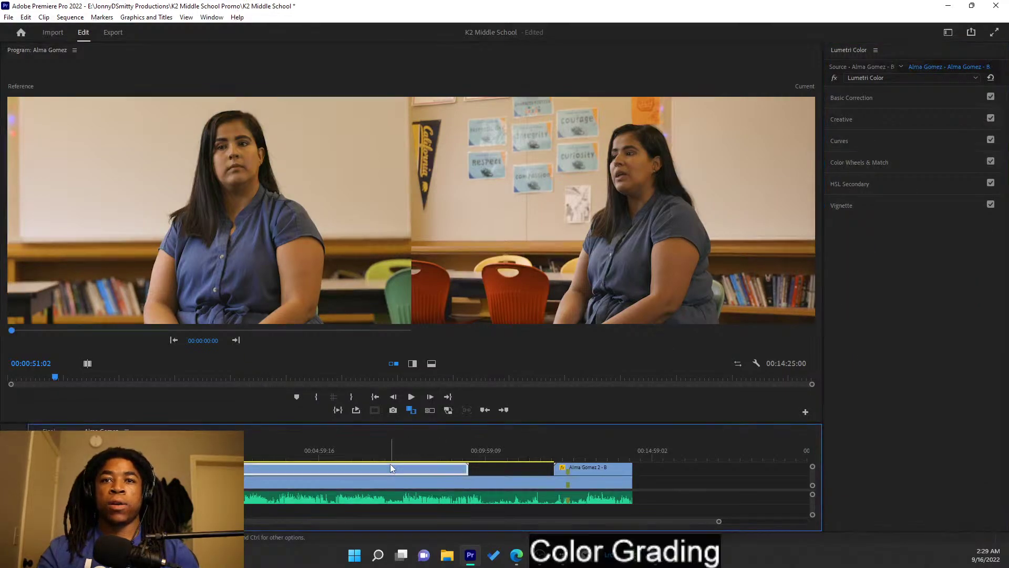
left_click(899, 104)
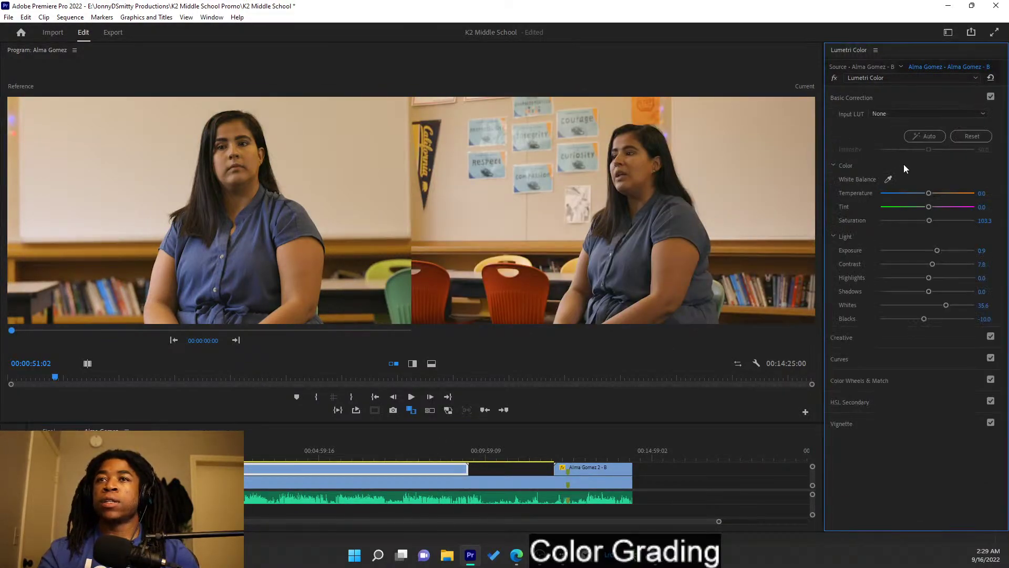
left_click_drag(938, 251, 938, 252)
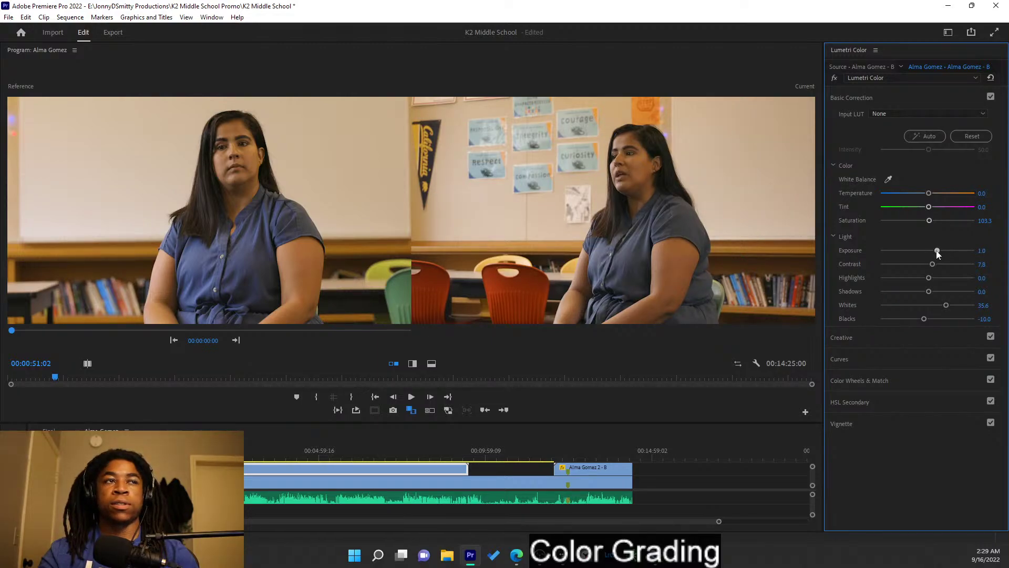
left_click_drag(938, 251, 940, 252)
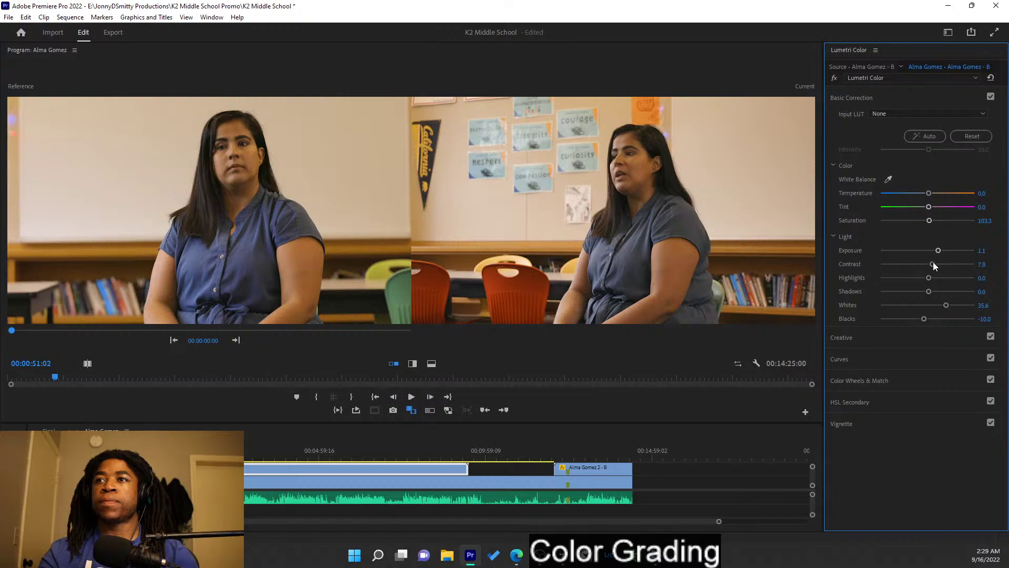
left_click_drag(933, 263, 925, 266)
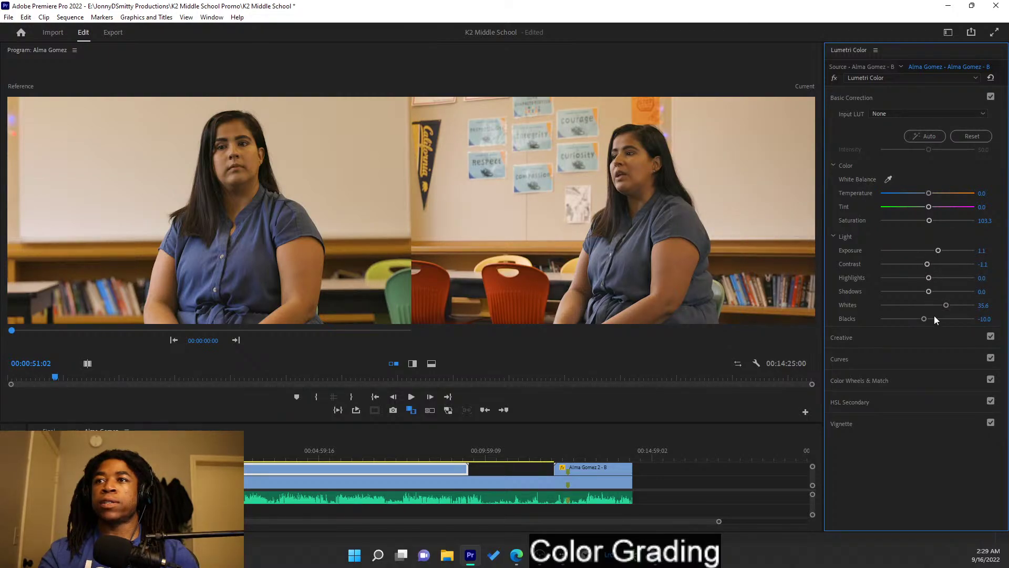
left_click_drag(925, 318, 923, 319)
left_click_drag(929, 264, 927, 292)
- Set clip B's Shadows -3.3, Whites 37.8, Tint -1.1, and settle Exposure at 1.4
left_click_drag(927, 292, 926, 293)
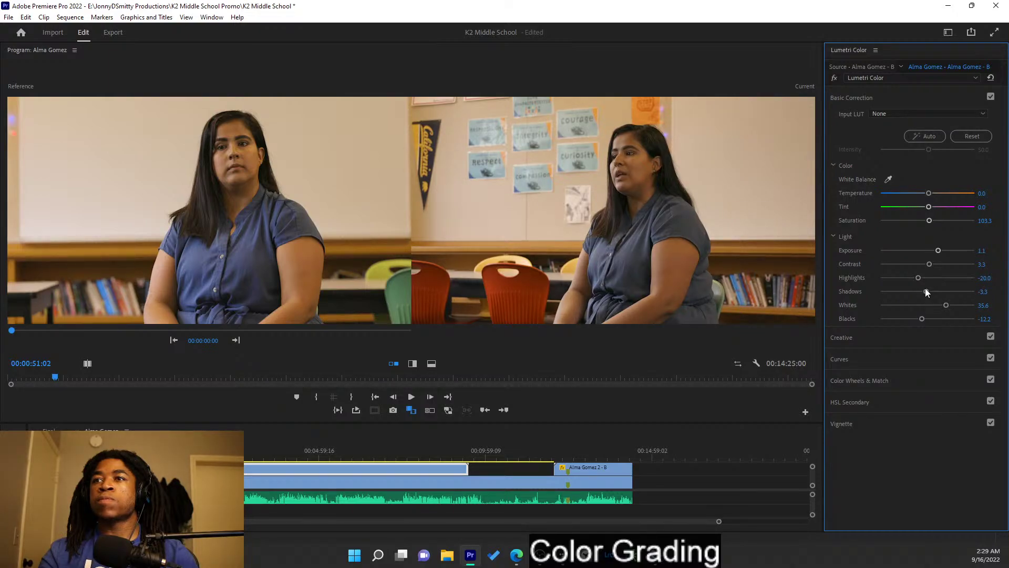
mouse_move(946, 305)
left_mouse_down()
mouse_move(959, 310)
mouse_move(946, 308)
left_mouse_up()
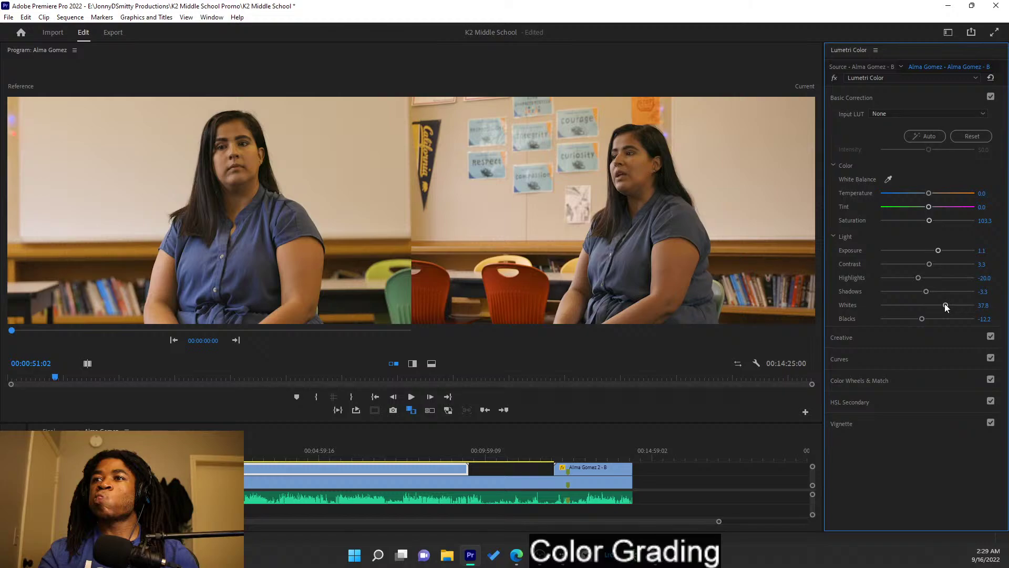
left_click_drag(929, 206, 928, 208)
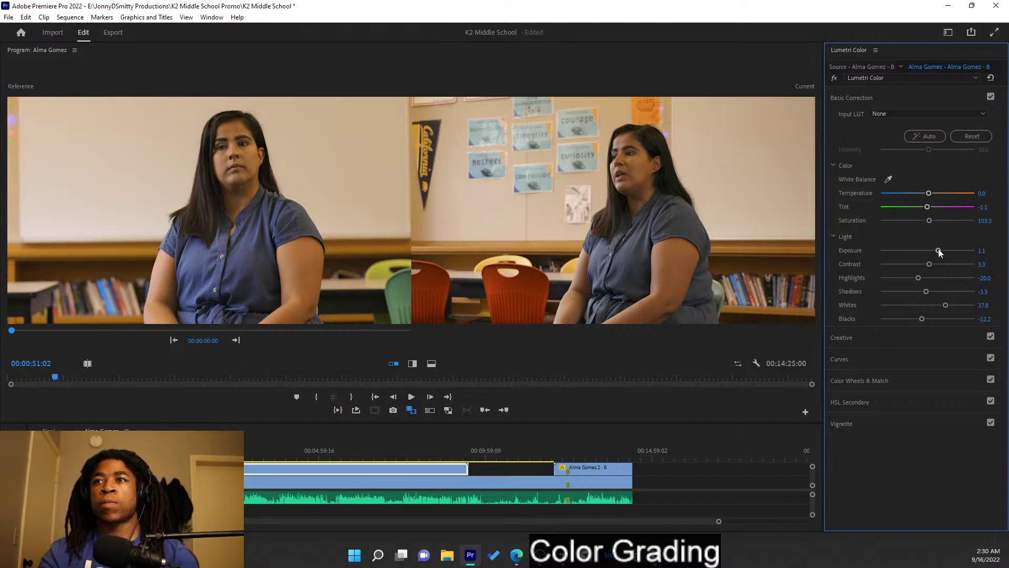
left_click_drag(941, 250, 943, 252)
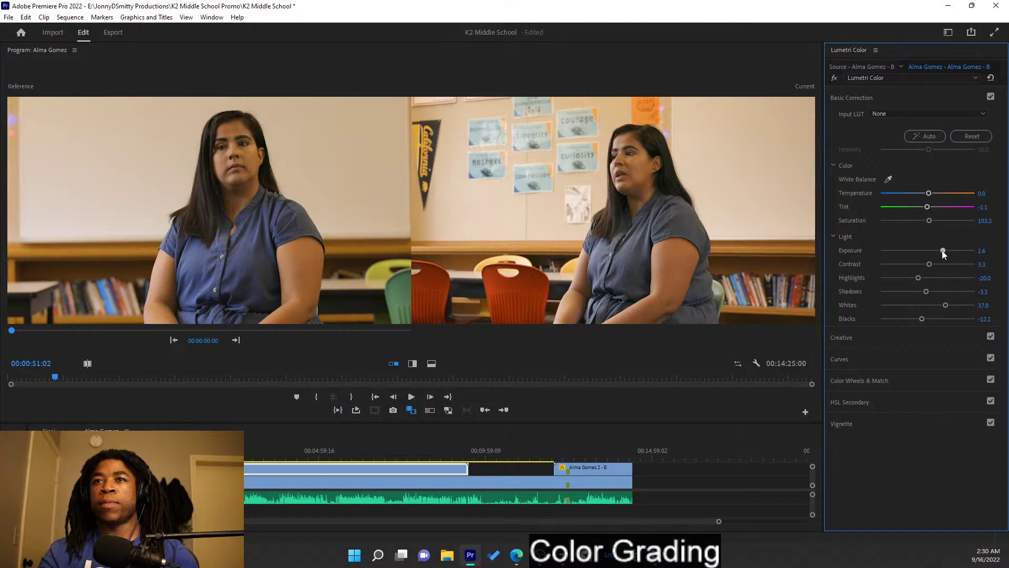
left_click_drag(942, 251, 941, 251)
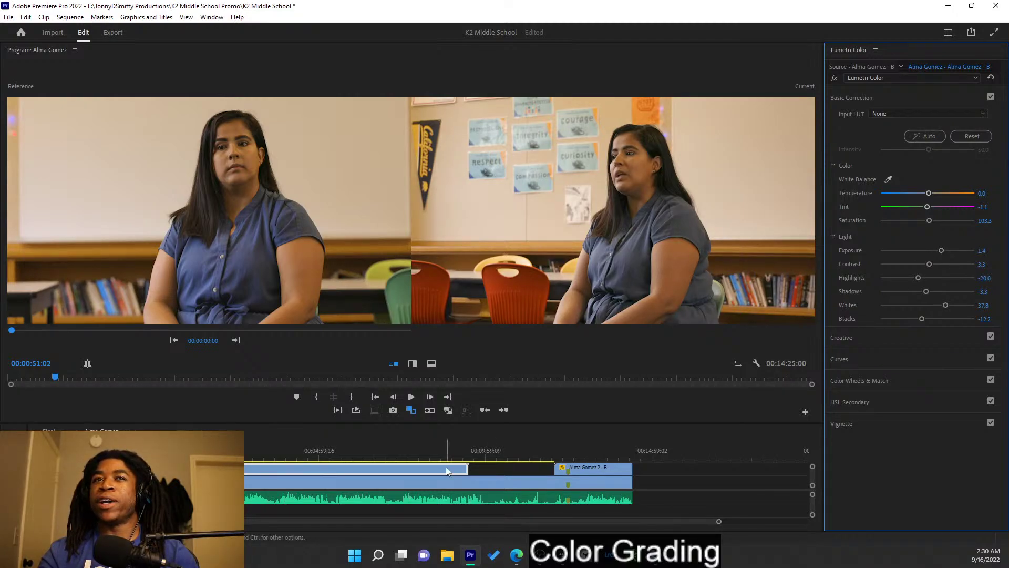
- Select clip A, keep Exposure at 1.4, lower Contrast to 4.4, and collapse Basic Correction
left_click(449, 484)
left_click_drag(942, 250, 942, 252)
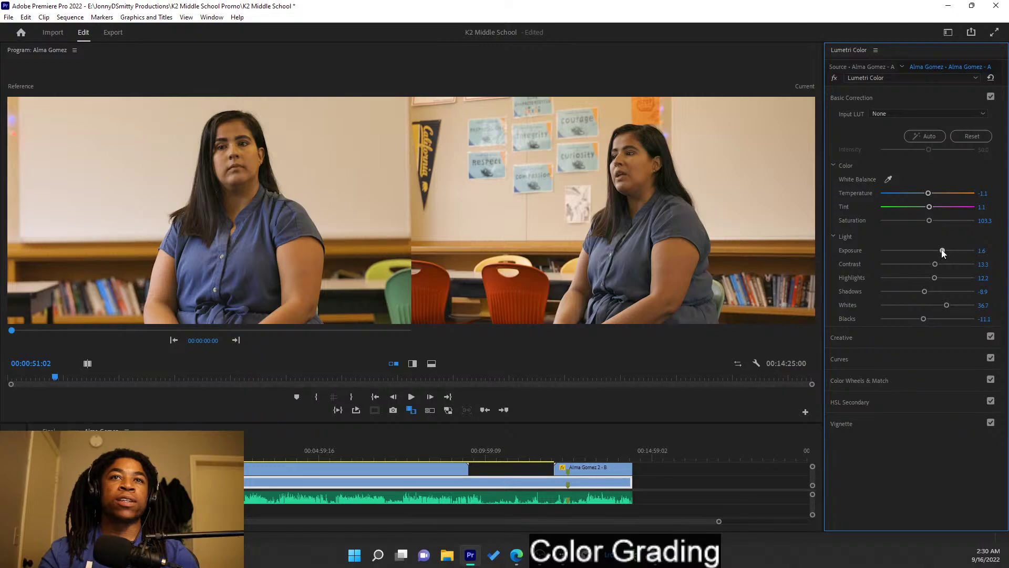
left_click_drag(943, 253, 941, 253)
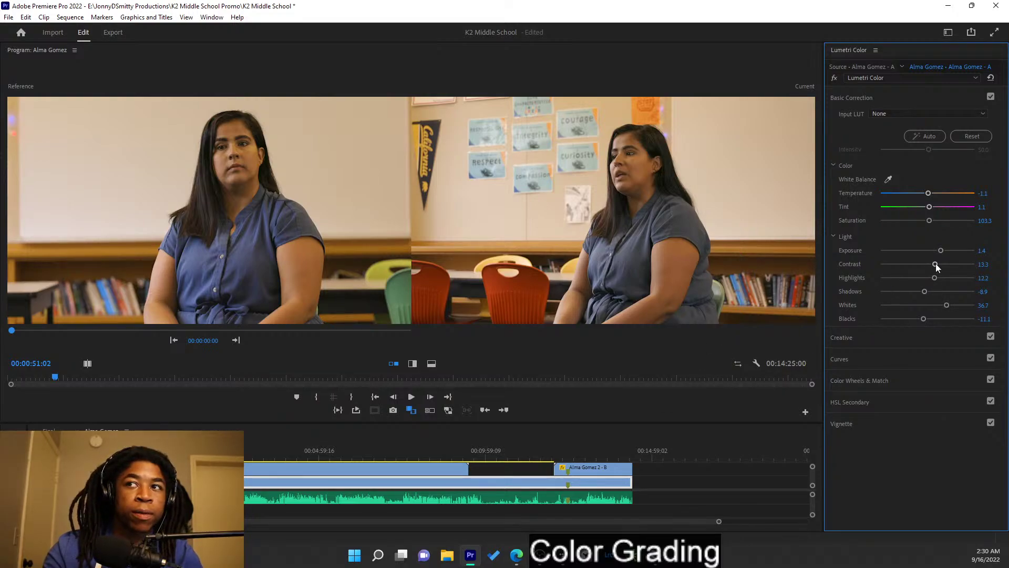
left_click_drag(932, 264, 929, 265)
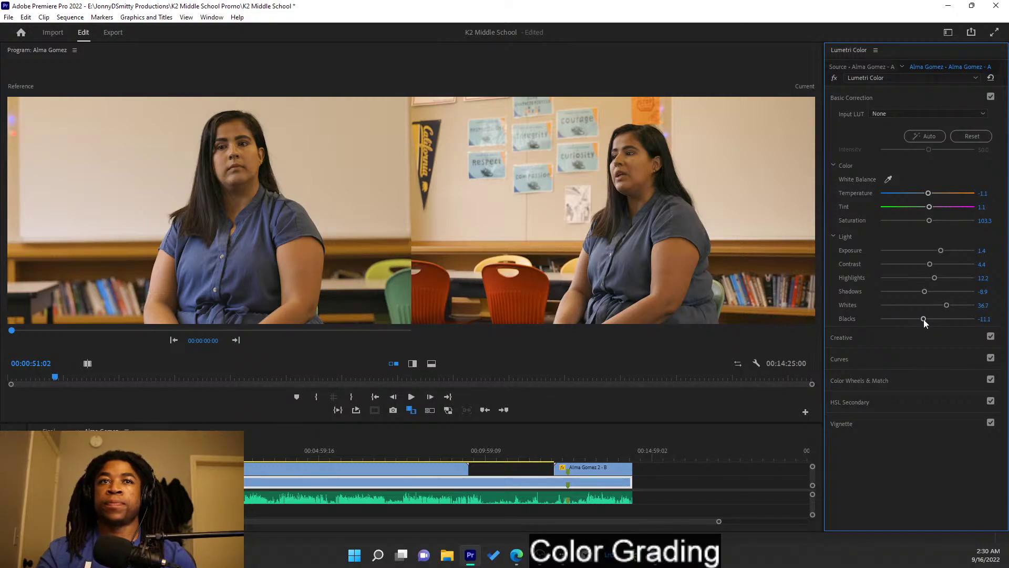
left_click(873, 93)
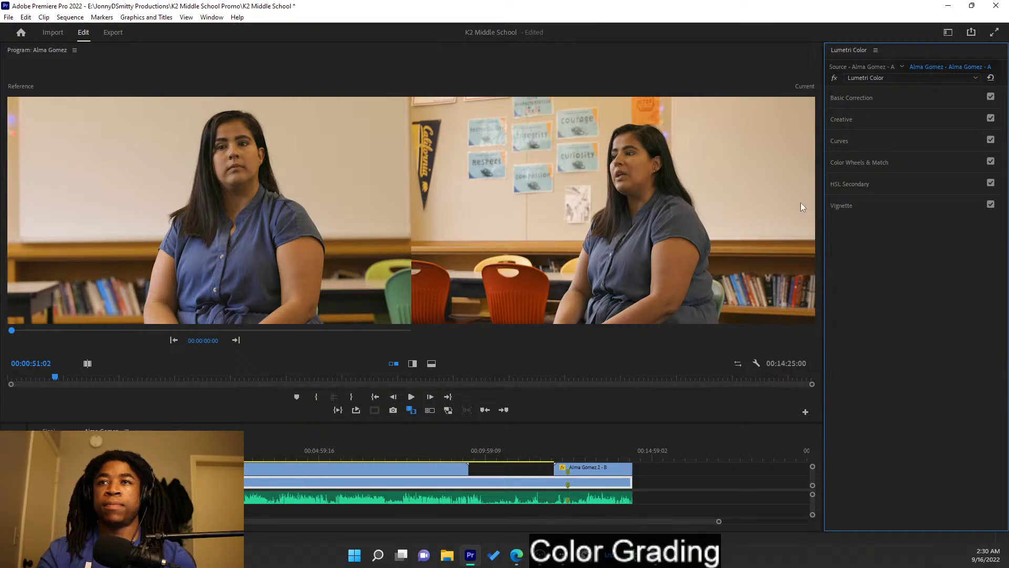
- Select clip B, set its Creative Vibrance to 30.0, and reset Saturation to 100
left_click(920, 120)
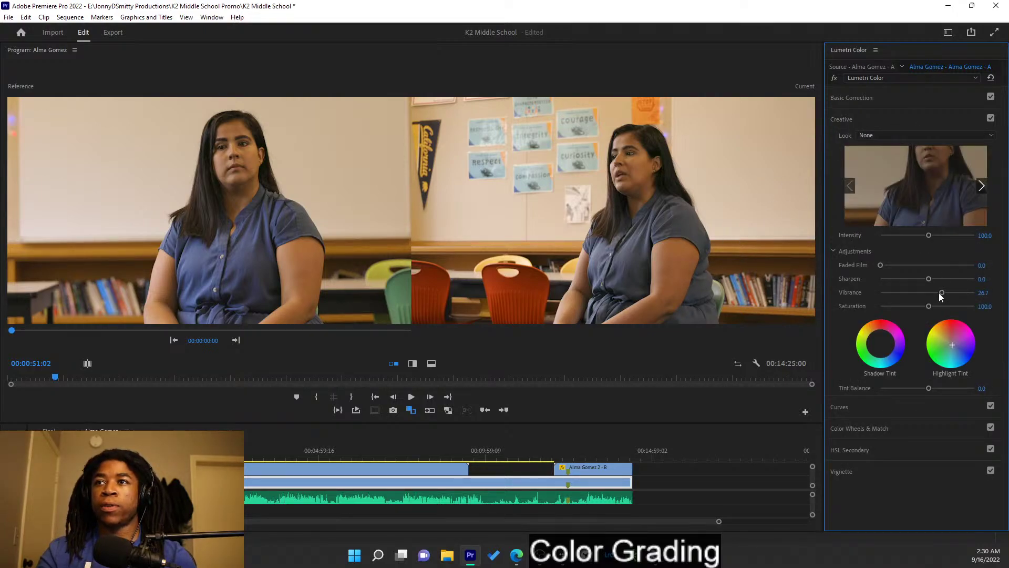
left_click(445, 469)
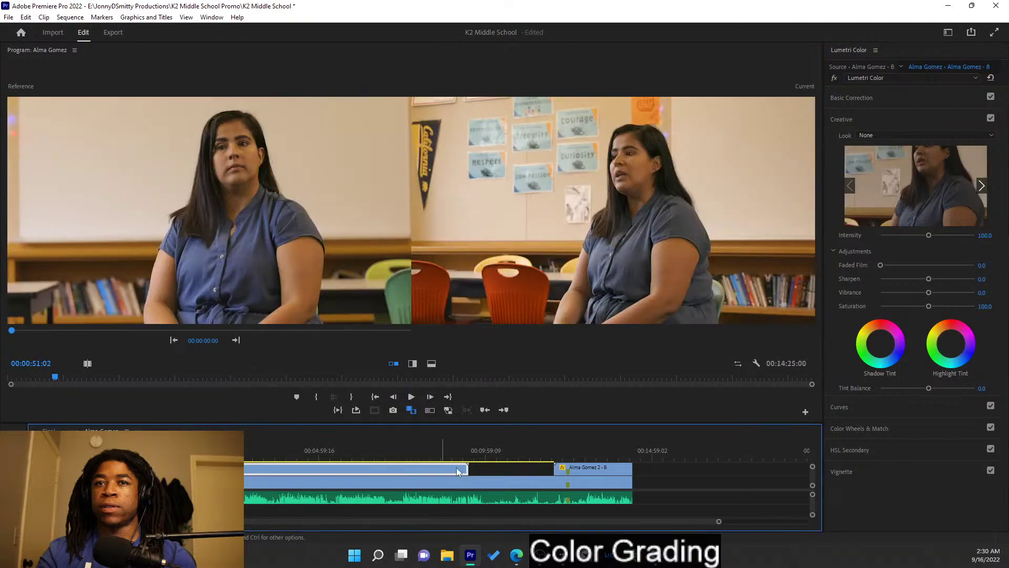
left_click_drag(929, 292, 951, 292)
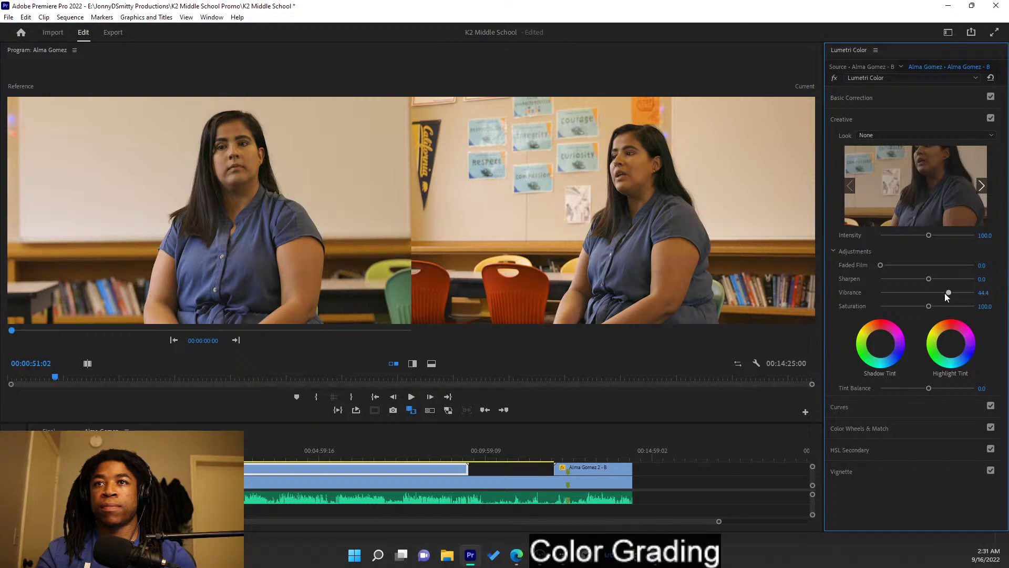
left_click_drag(950, 292, 944, 296)
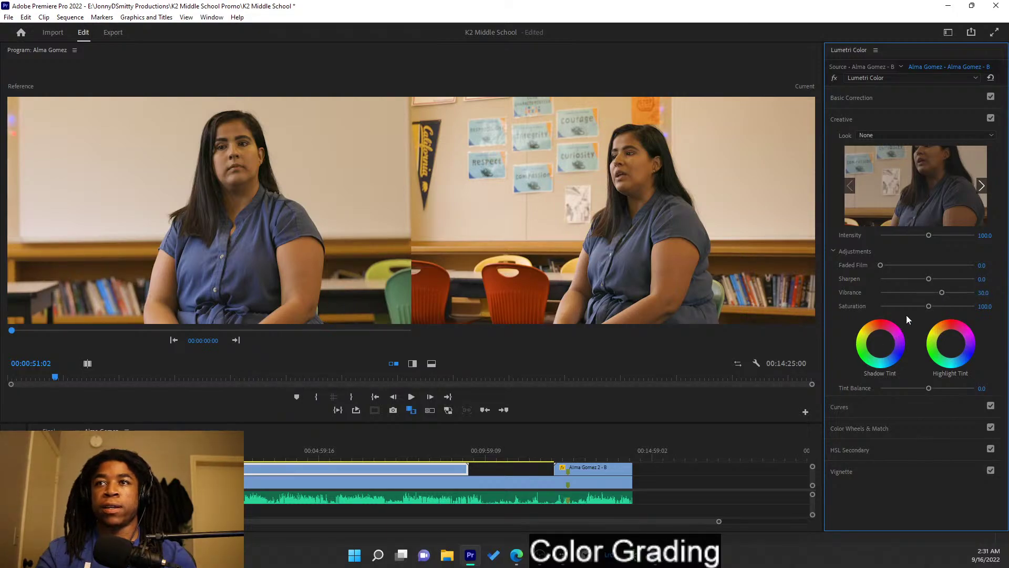
double_click(936, 306)
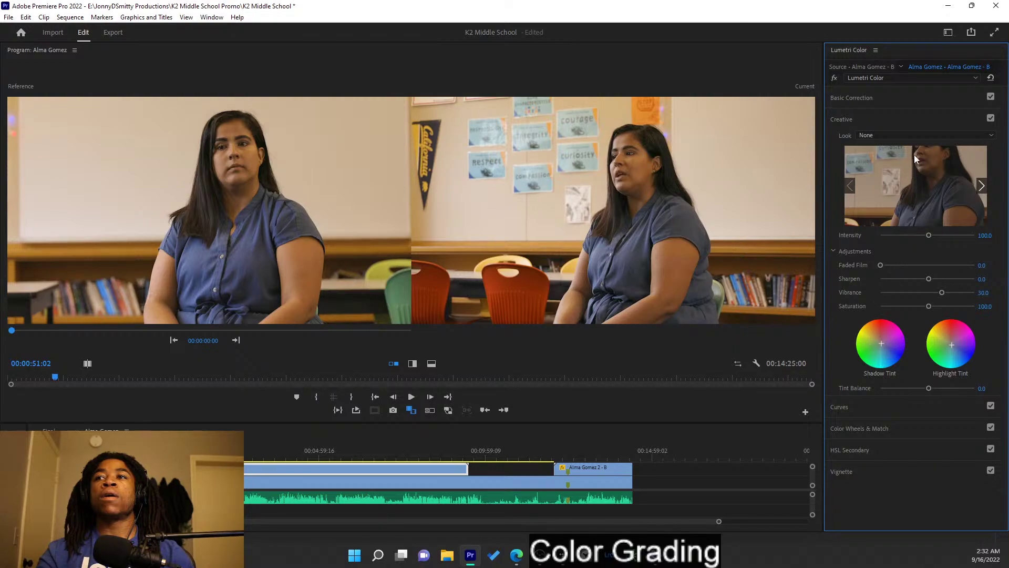
- In Basic Correction, raise clip B's Highlights to 5.6 and Shadows to 12.2
left_click(909, 118)
left_click(900, 100)
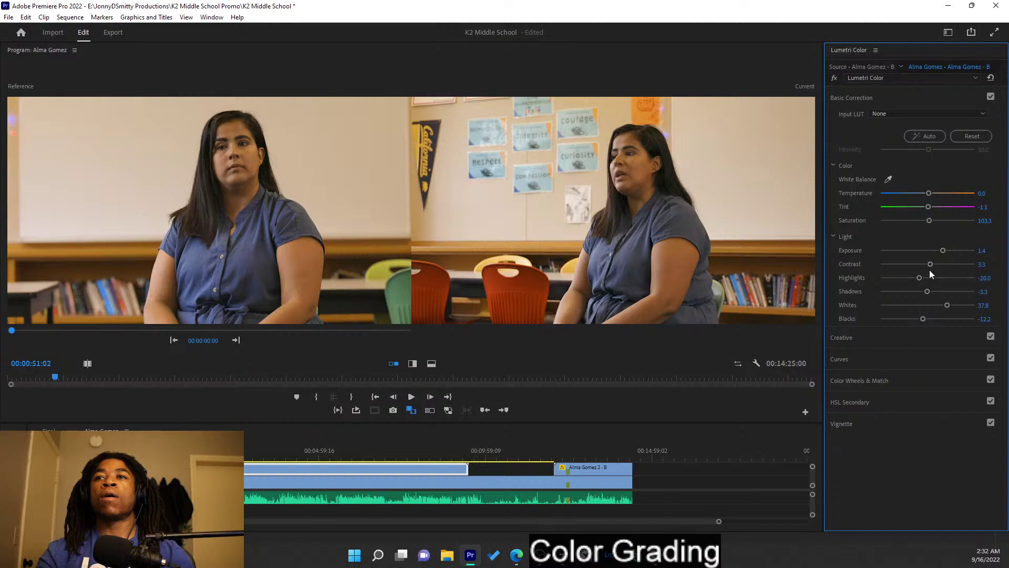
left_click_drag(920, 278, 930, 277)
left_click_drag(927, 291, 928, 292)
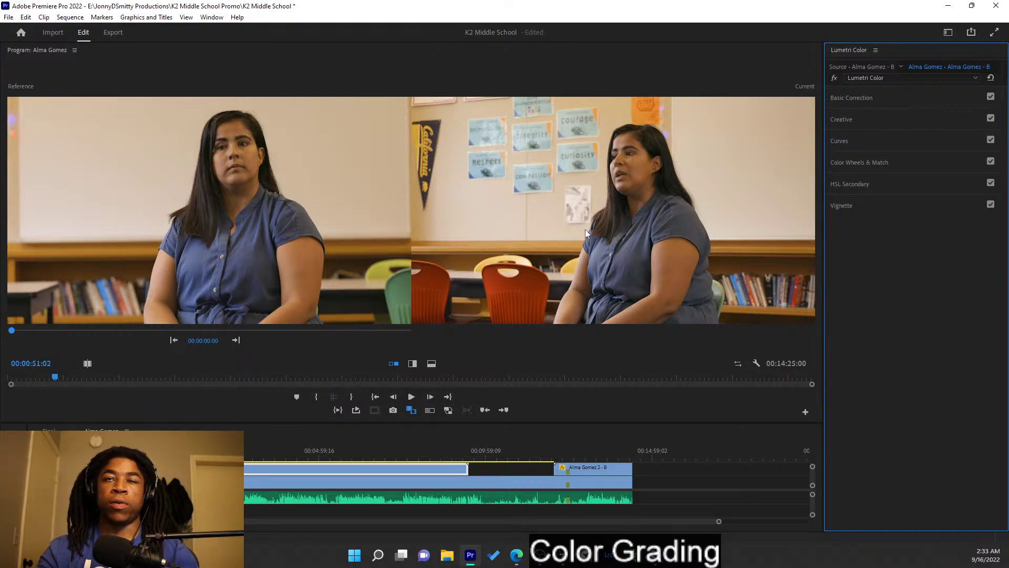
- Key clip A's skin tone with the HSL Secondary eyedropper and view the mask on both angles
left_click(891, 188)
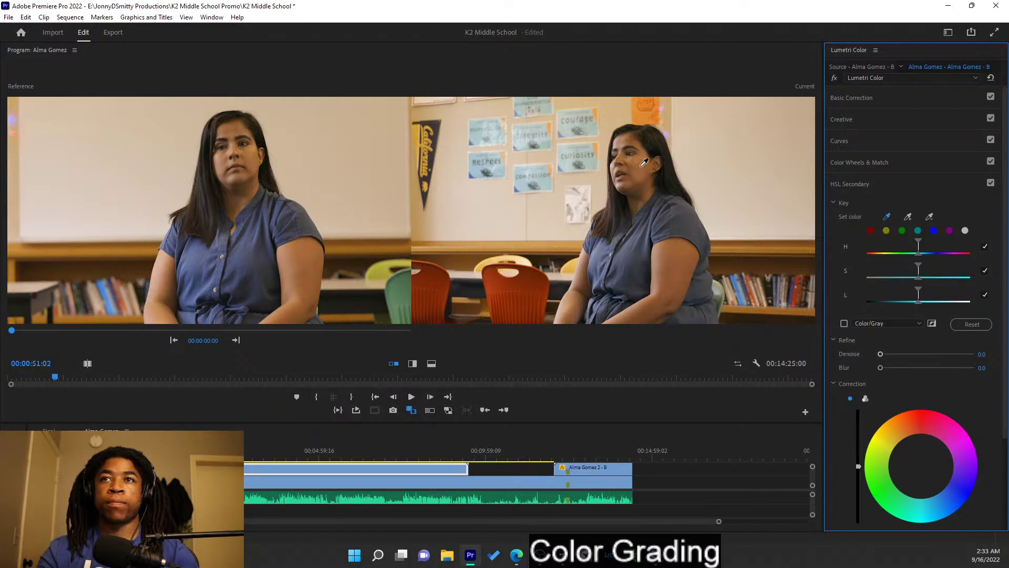
left_click(644, 167)
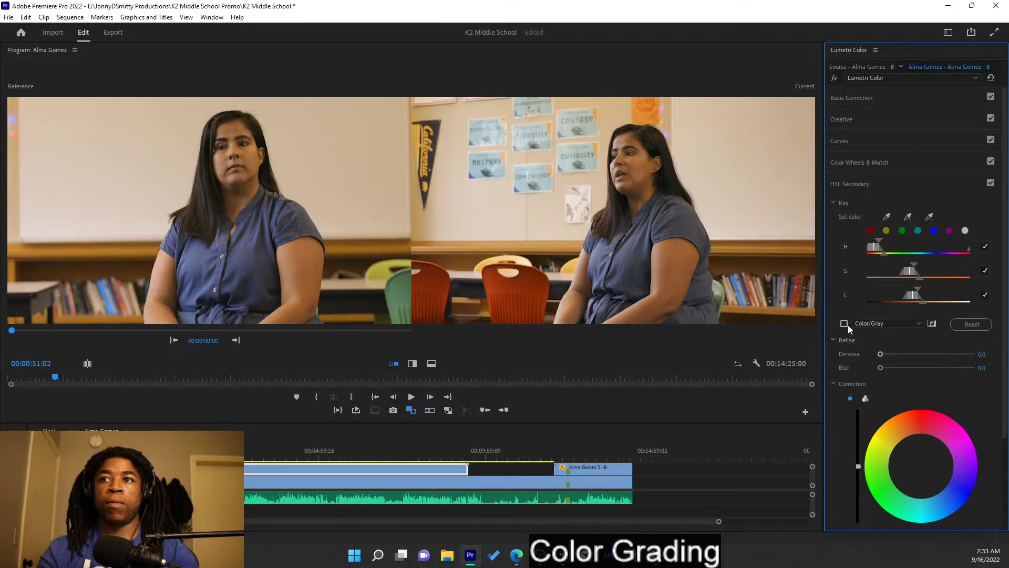
left_click(845, 324)
left_click(367, 485)
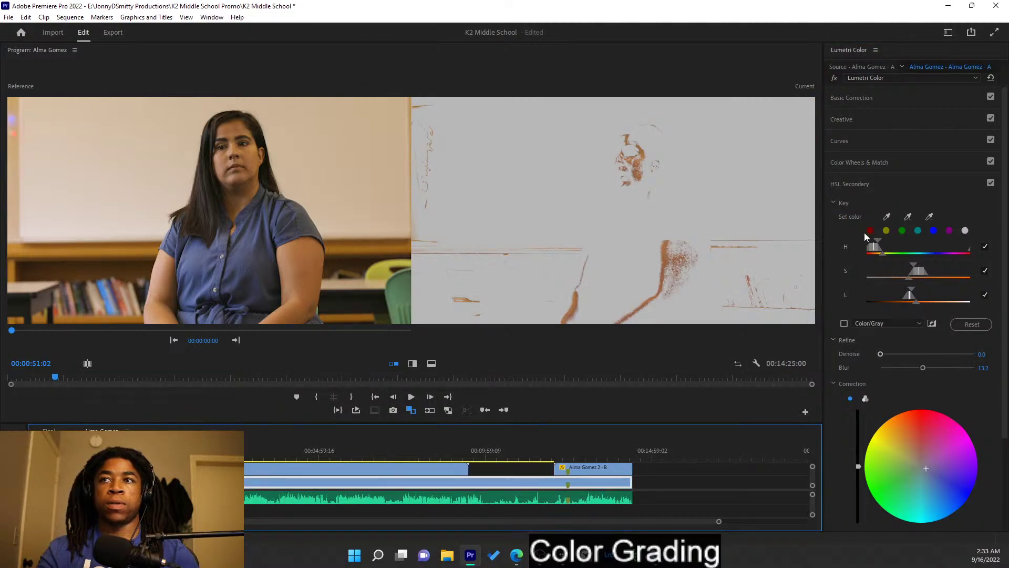
left_click(845, 324)
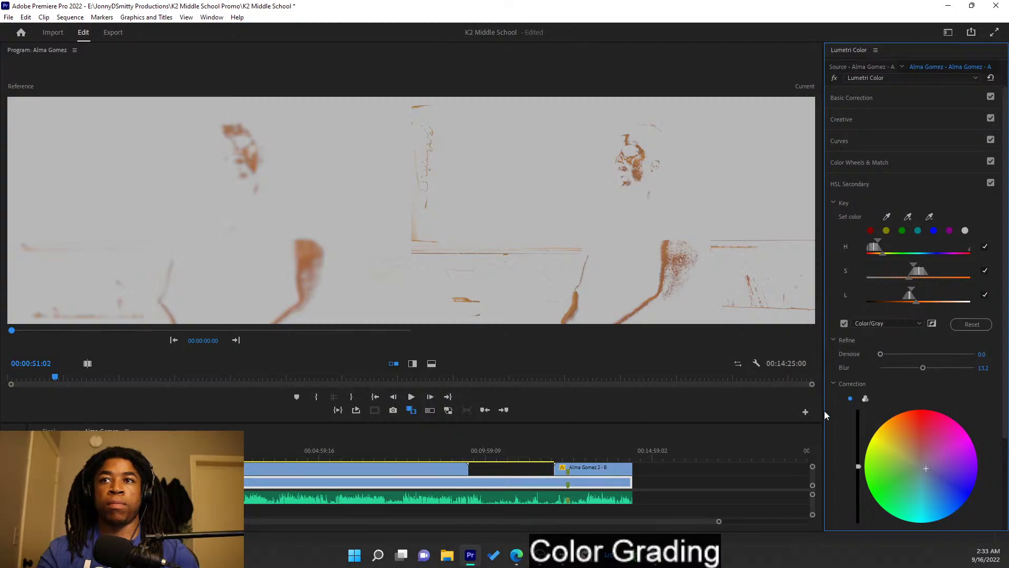
left_click(428, 479)
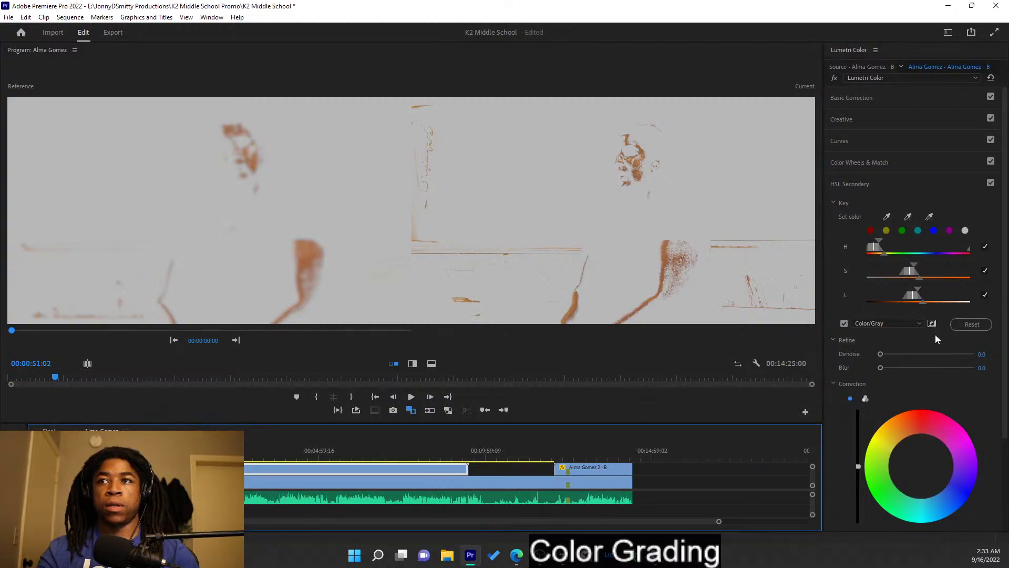
- Soften clip A's skin key with Refine Blur and shift its colour with the Correction wheel
left_click_drag(881, 368, 957, 371)
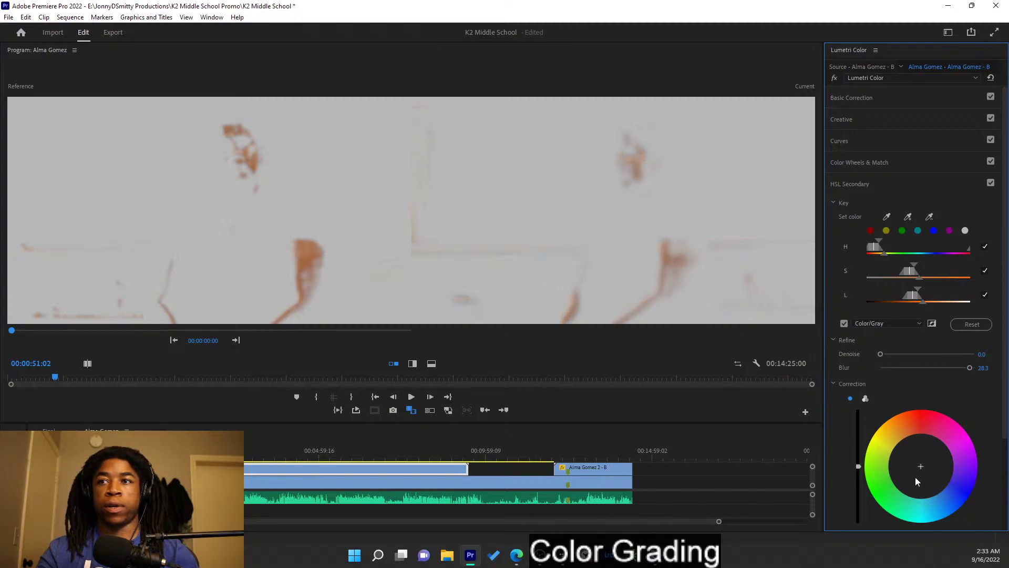
mouse_move(920, 459)
left_click_drag(920, 459, 890, 432)
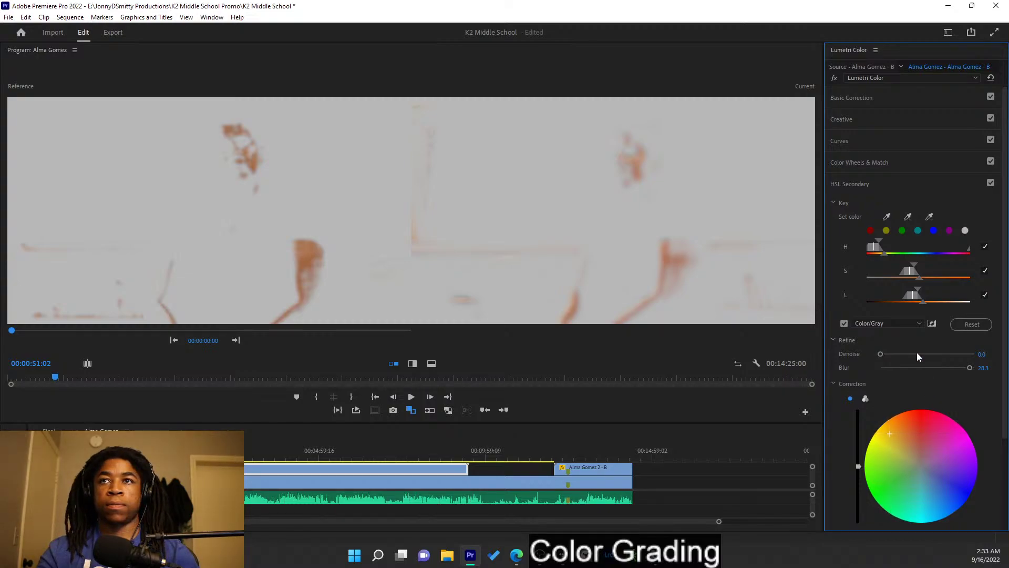
left_click(844, 324)
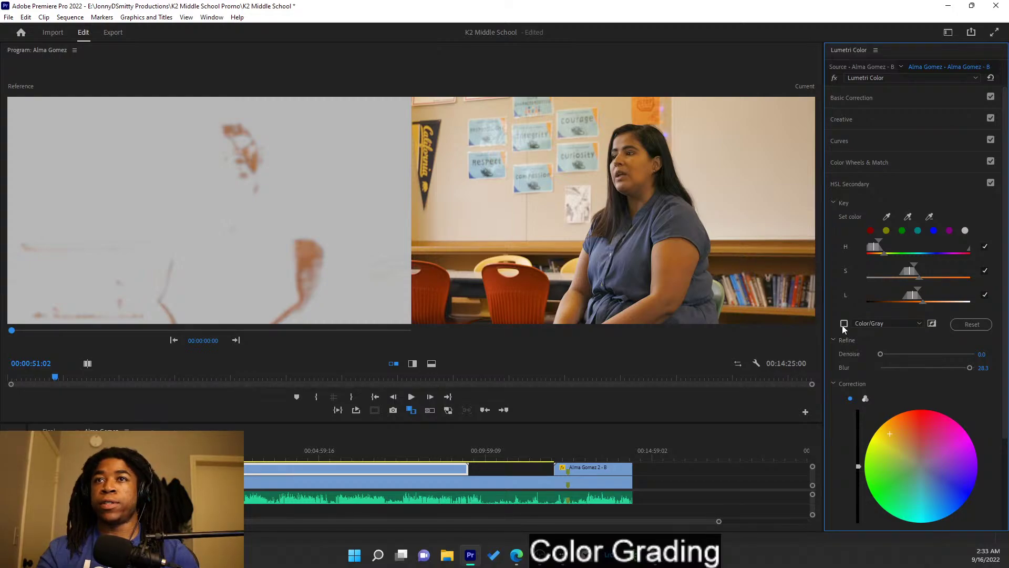
left_click(844, 324)
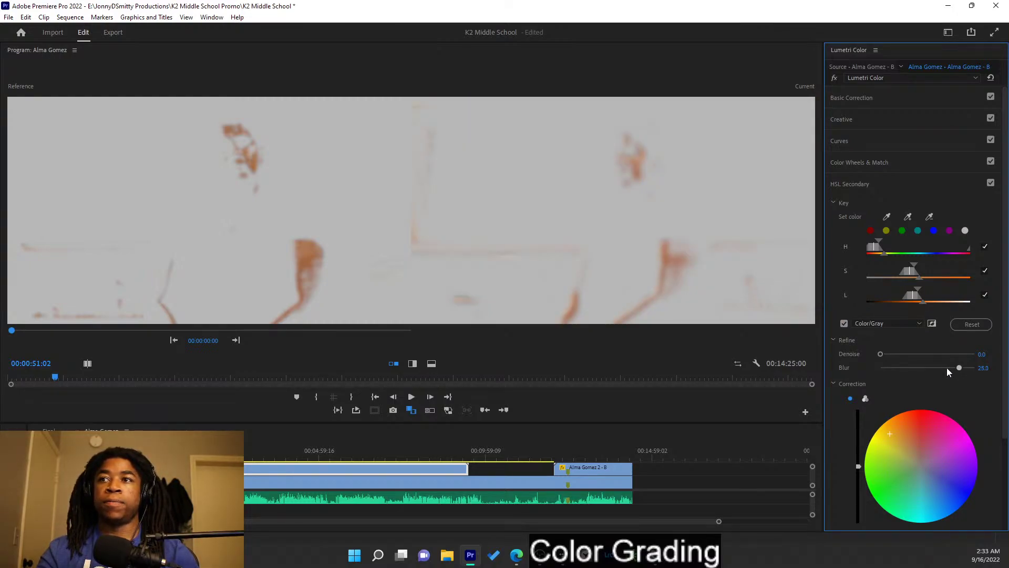
left_click_drag(927, 368, 911, 369)
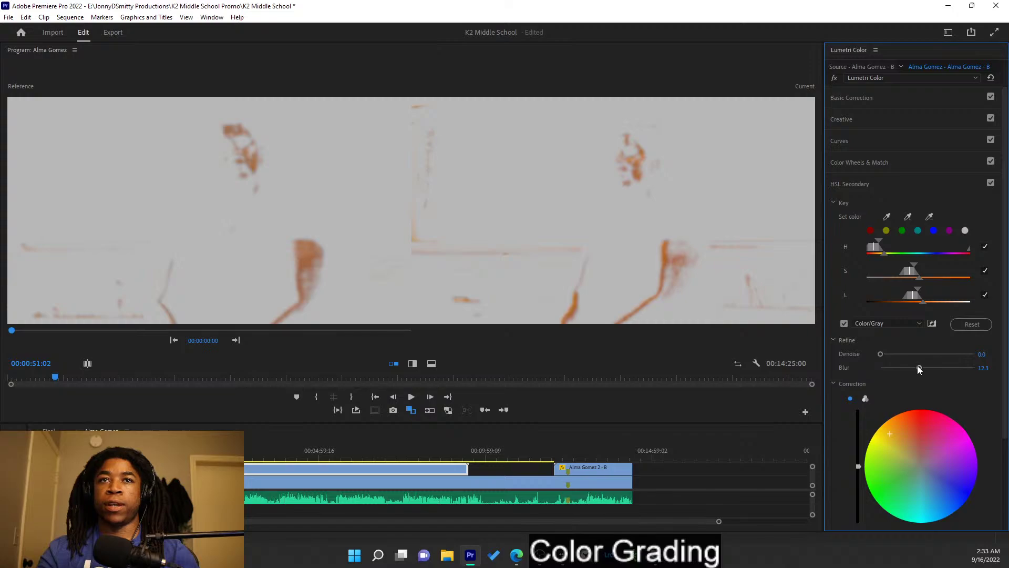
mouse_move(913, 451)
left_mouse_down()
mouse_move(929, 455)
mouse_move(919, 460)
left_mouse_up()
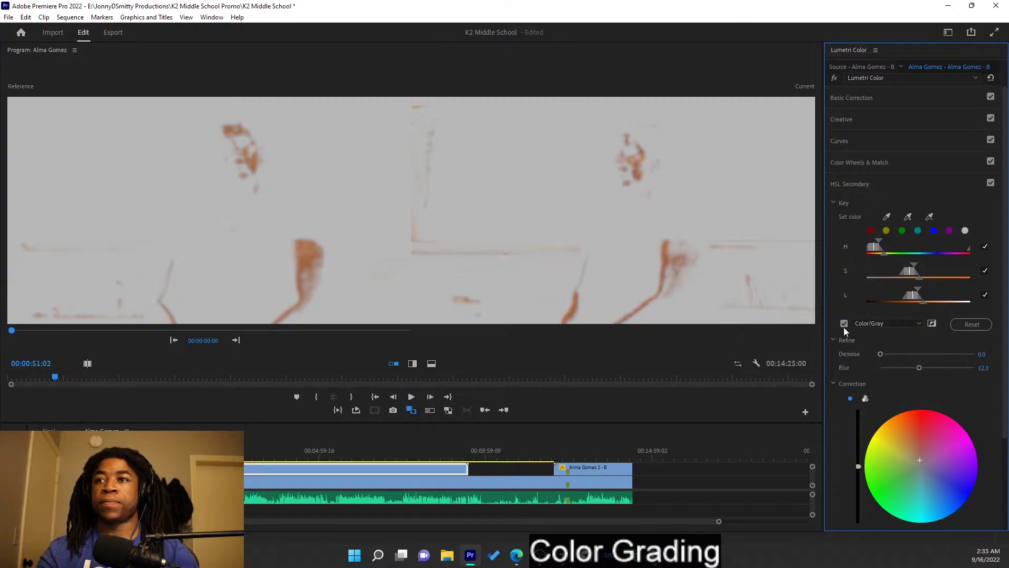
- Set clip A's Blur to 15.2 and turn the grey mask preview off on both clips
left_click(844, 324)
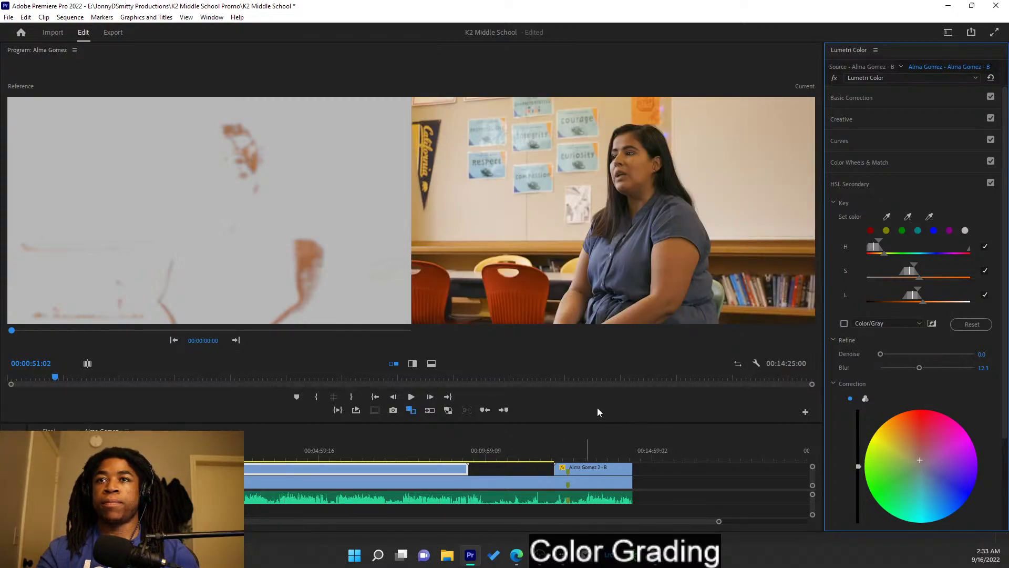
left_click_drag(927, 369, 940, 370)
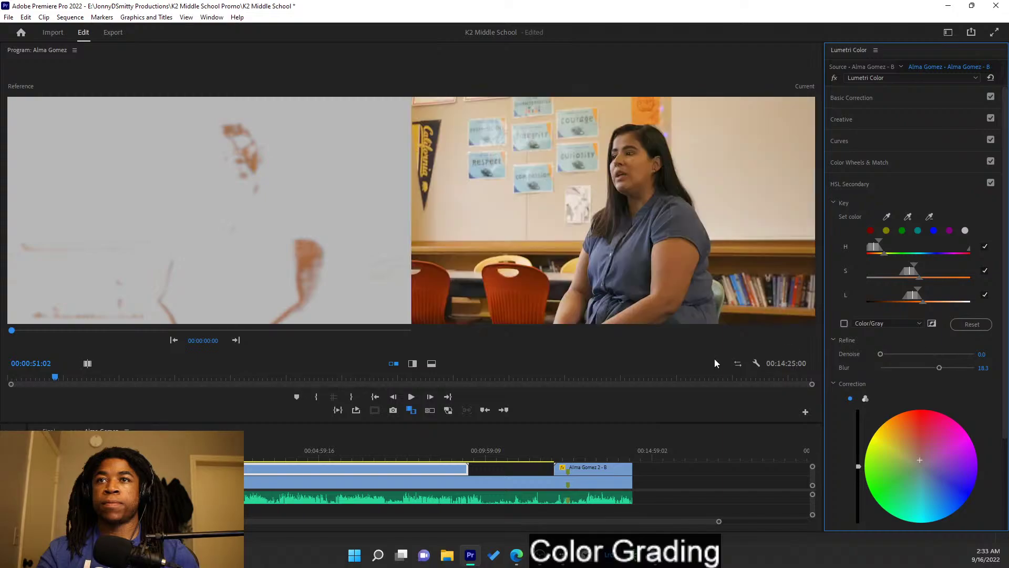
left_click(446, 481)
left_click(845, 323)
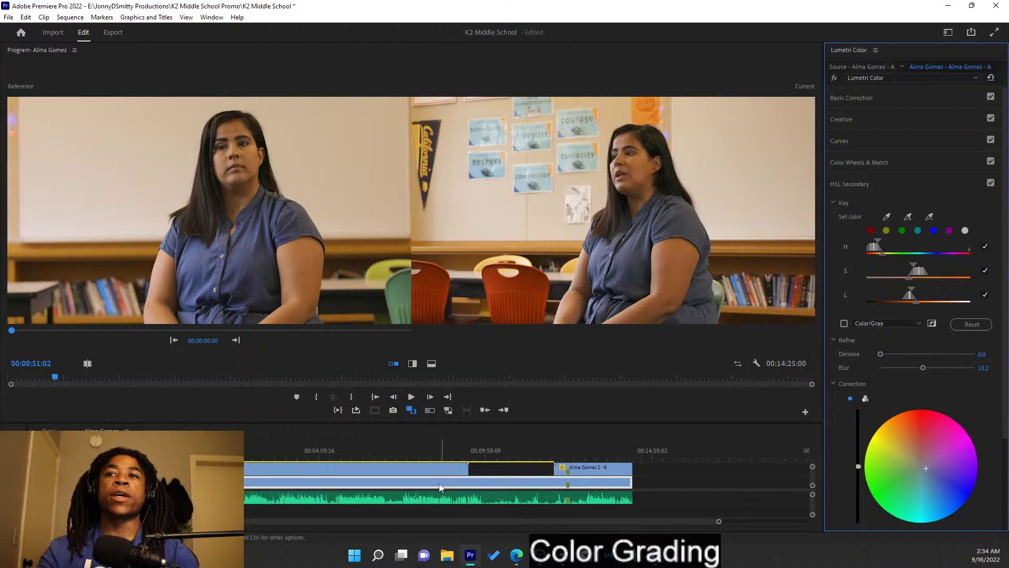
key("space")
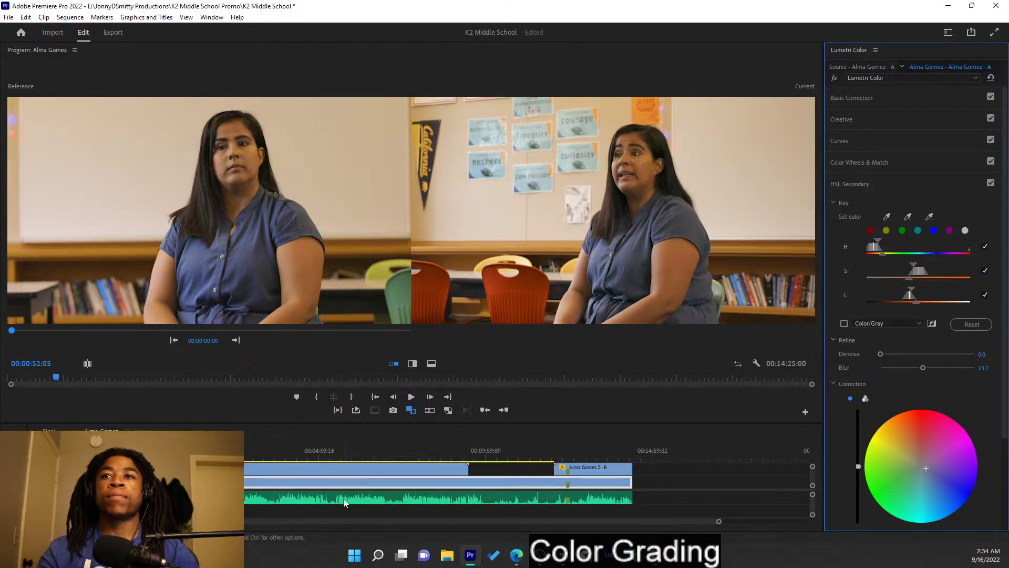
- Copy clip A's grade and paste its Lumetri Color attributes onto interview clip B
right_click(342, 475)
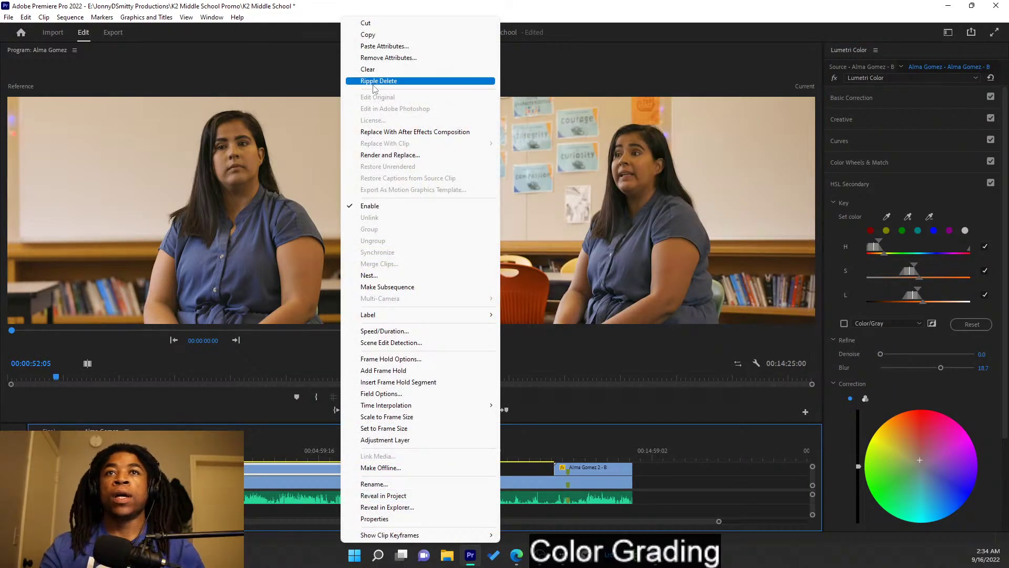
left_click(368, 34)
right_click(599, 472)
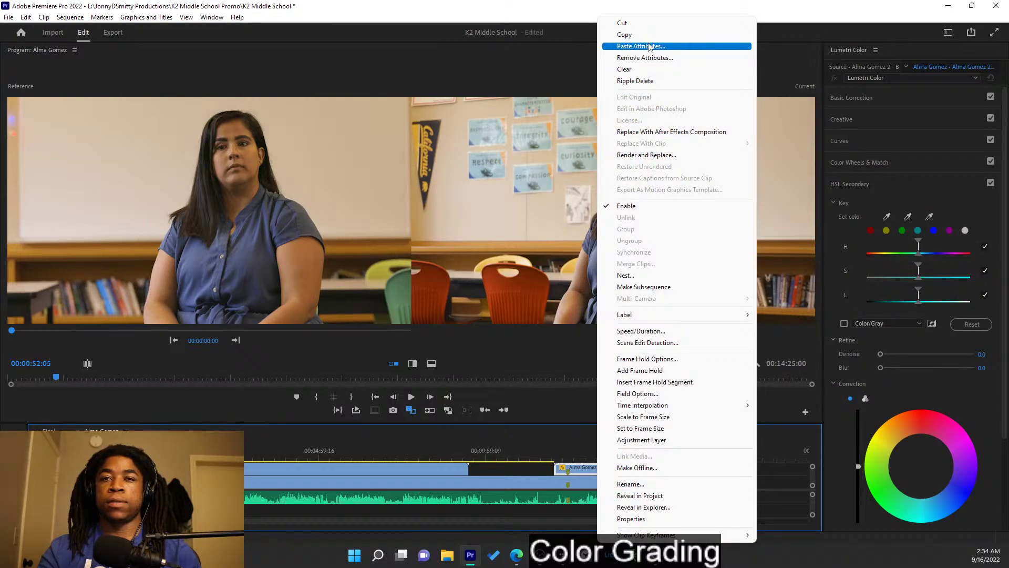
left_click(650, 47)
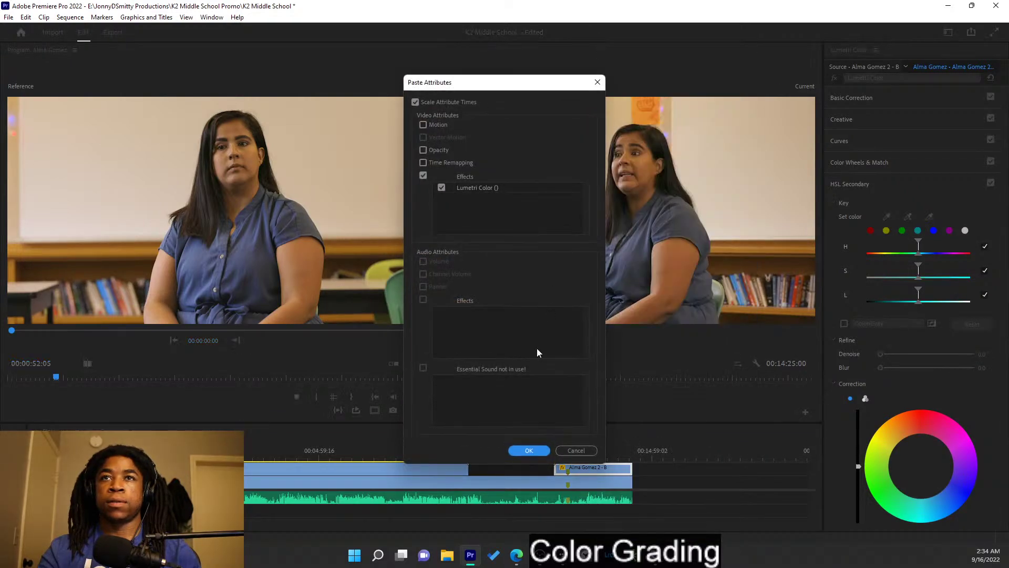
left_click(528, 450)
left_click_drag(581, 453, 618, 456)
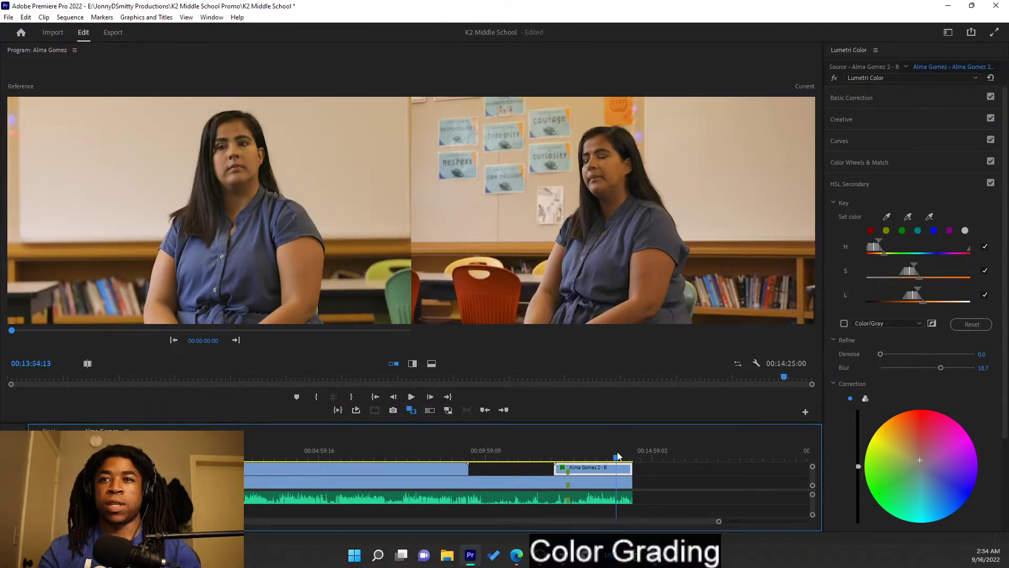
- Raise clip B's Exposure from 1.4 to 1.7 against a matching reference frame
left_click(912, 99)
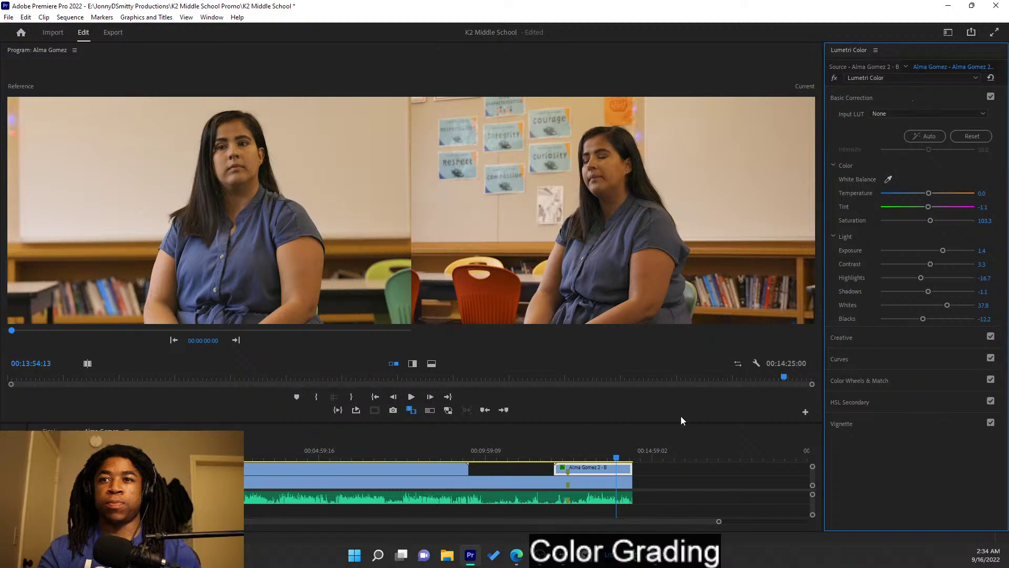
left_click_drag(943, 252, 945, 252)
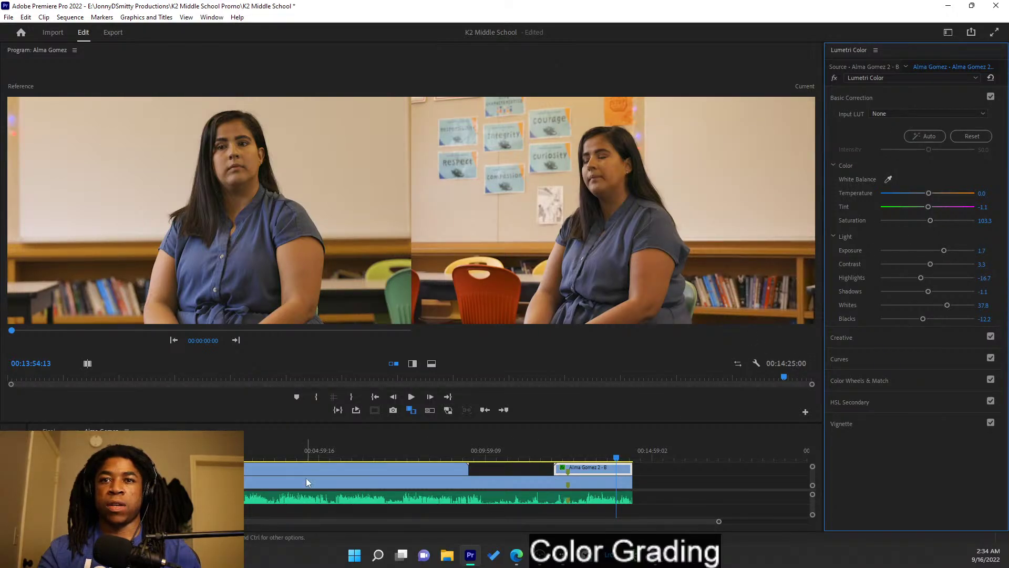
left_click_drag(131, 330, 140, 330)
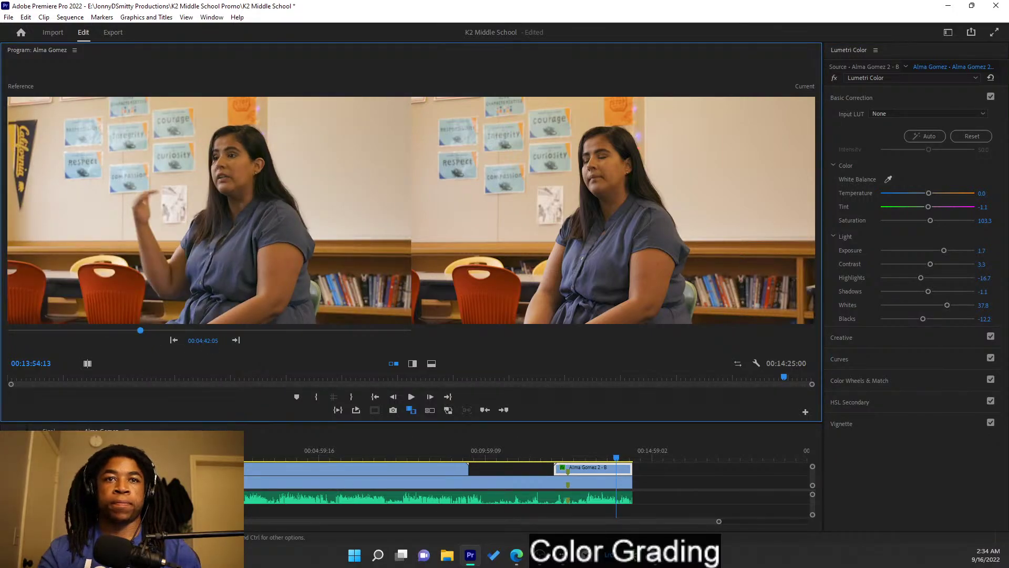
left_click_drag(181, 468, 152, 469)
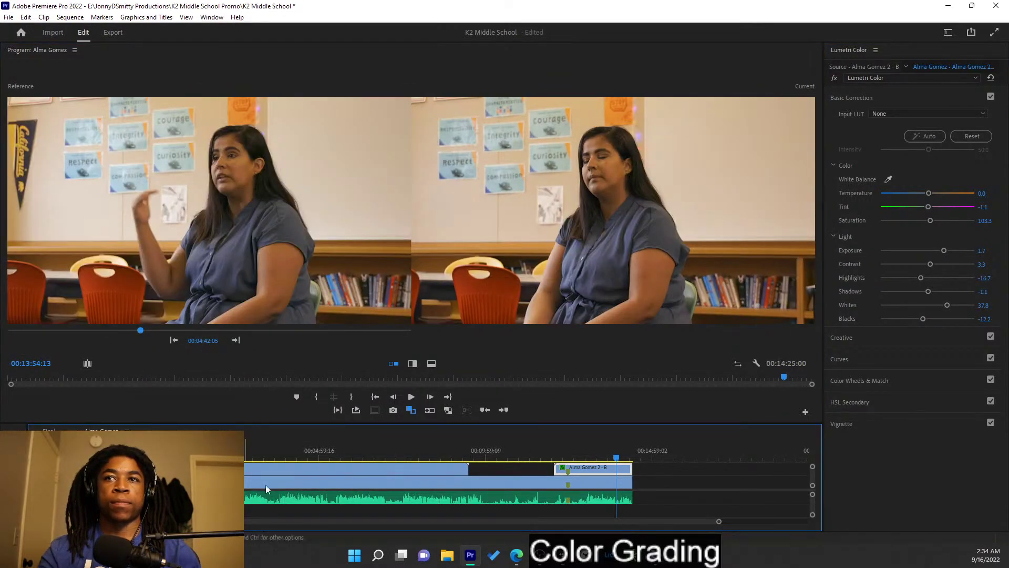
- Open the Final sequence, set a hallway reference frame, and select clip 3K9A3501.MP4
left_click(49, 432)
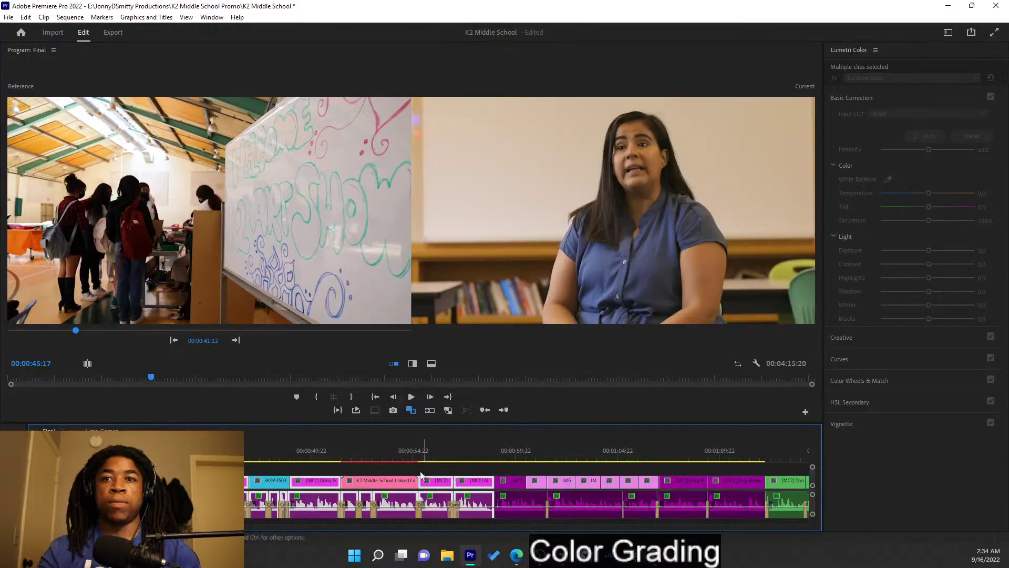
left_click_drag(225, 451, 406, 401)
left_click(236, 340)
left_click(236, 340)
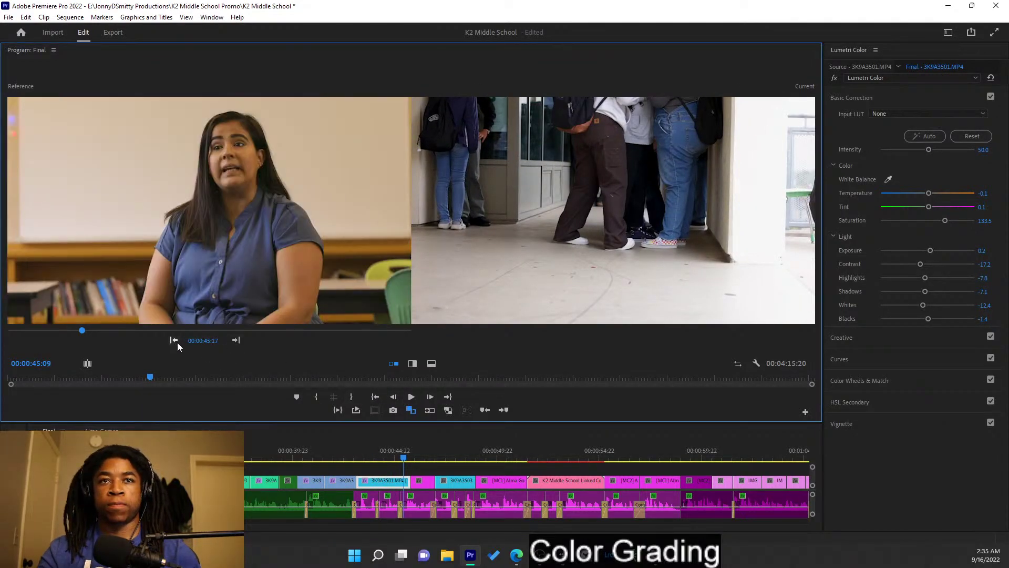
left_click(174, 341)
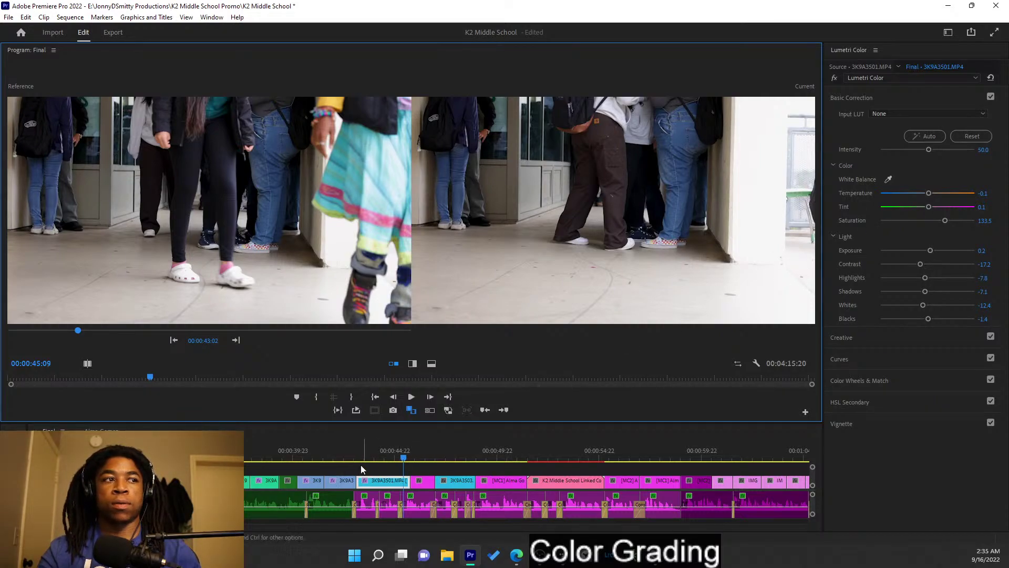
left_click(421, 457)
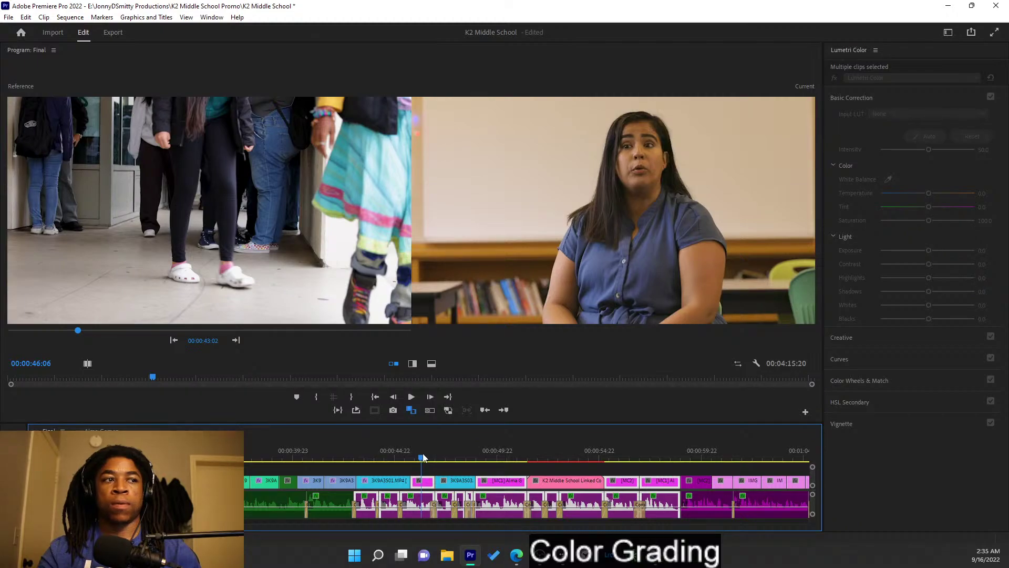
left_click_drag(423, 458, 395, 437)
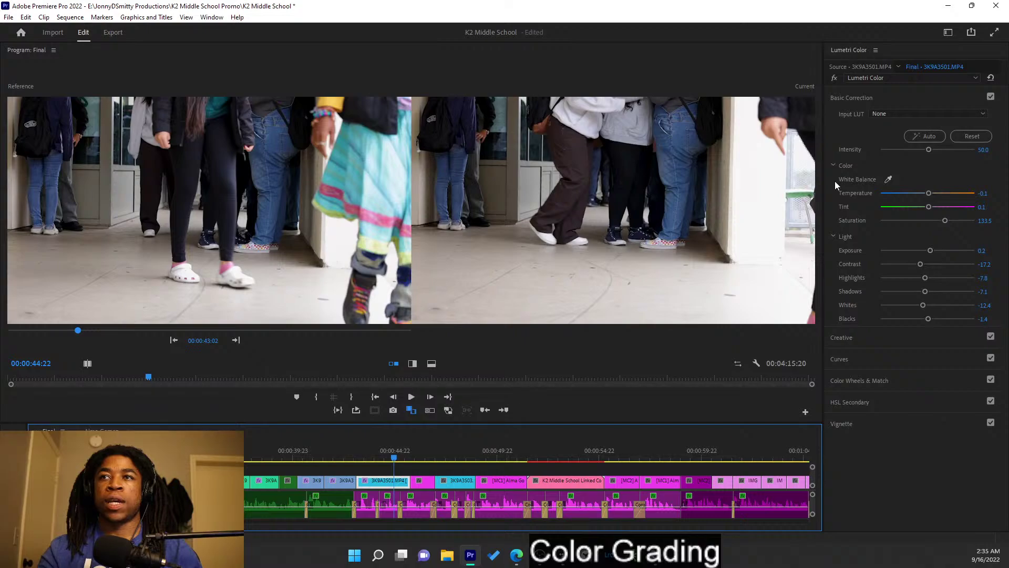
- Warm the hallway clip's Temperature, drop Contrast to -25.6 and lift Blacks to 0.0
left_click_drag(929, 196, 931, 196)
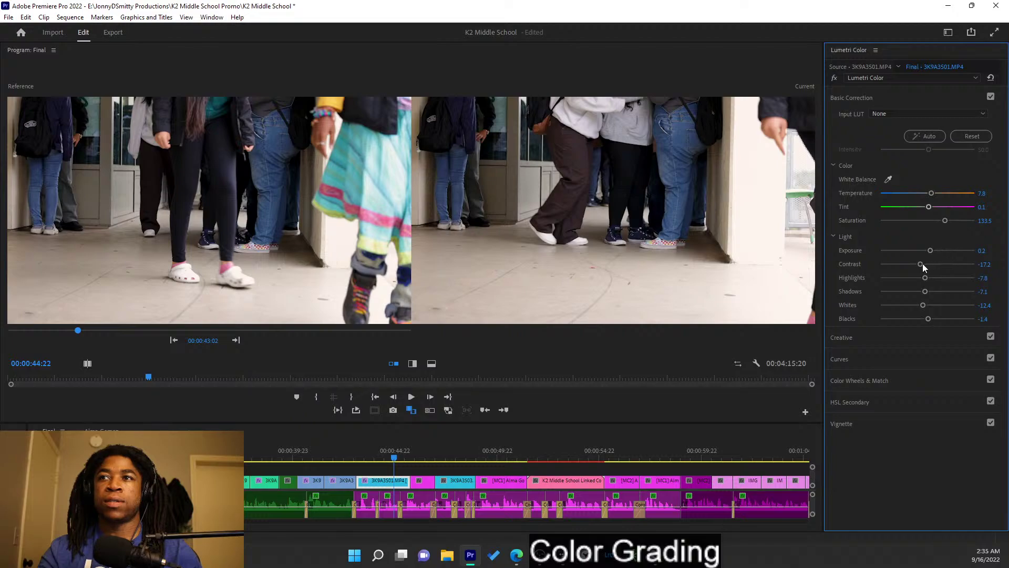
mouse_move(921, 263)
left_mouse_down()
mouse_move(930, 266)
mouse_move(913, 266)
left_mouse_up()
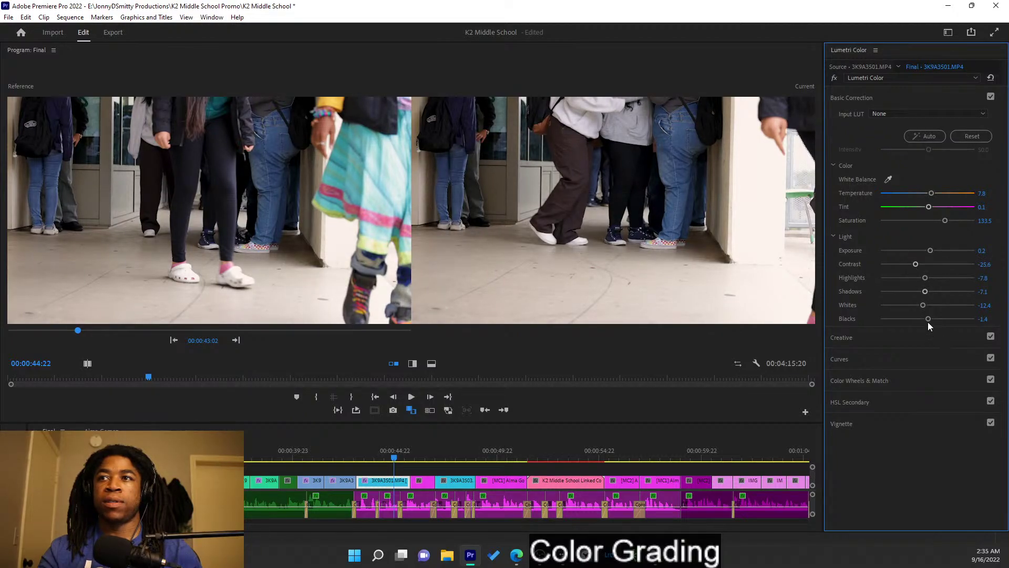
left_click_drag(929, 320, 927, 320)
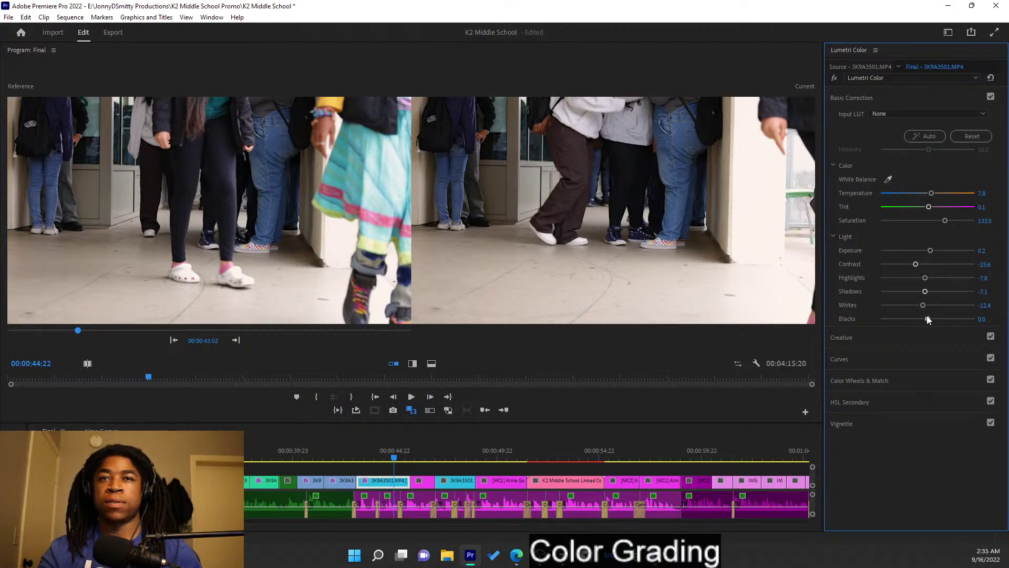
left_click(408, 454)
mouse_move(409, 453)
left_mouse_down()
mouse_move(436, 456)
mouse_move(409, 450)
mouse_move(426, 461)
left_mouse_up()
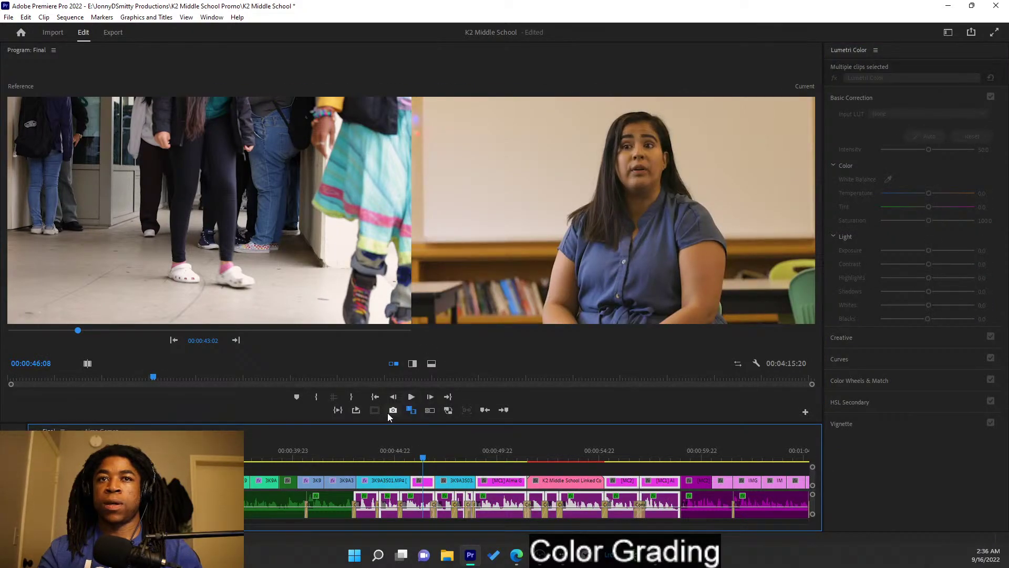
- Step the reference view back to the interview and select clip 3K9A3503
left_click(239, 343)
left_click(240, 343)
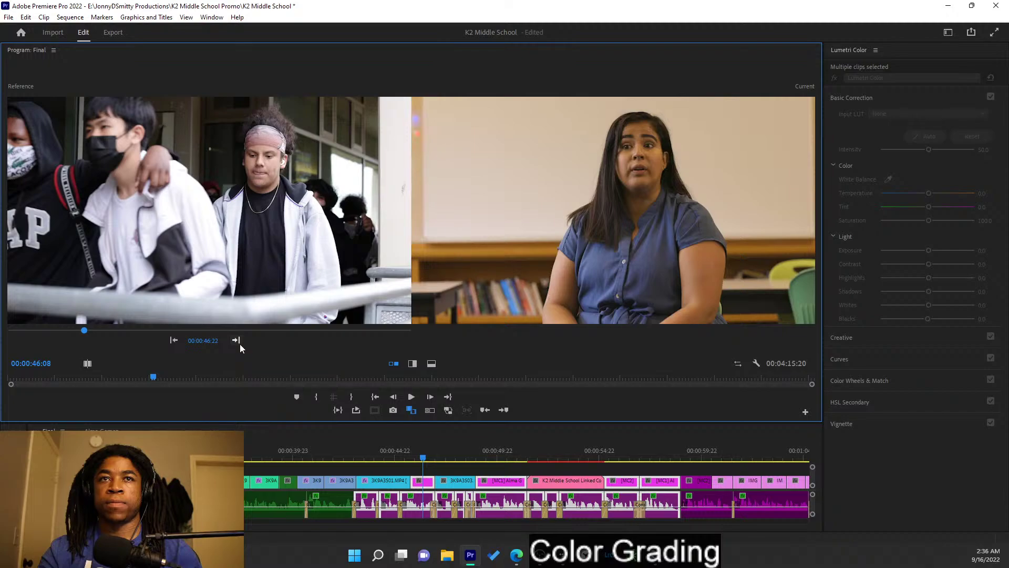
left_click(174, 340)
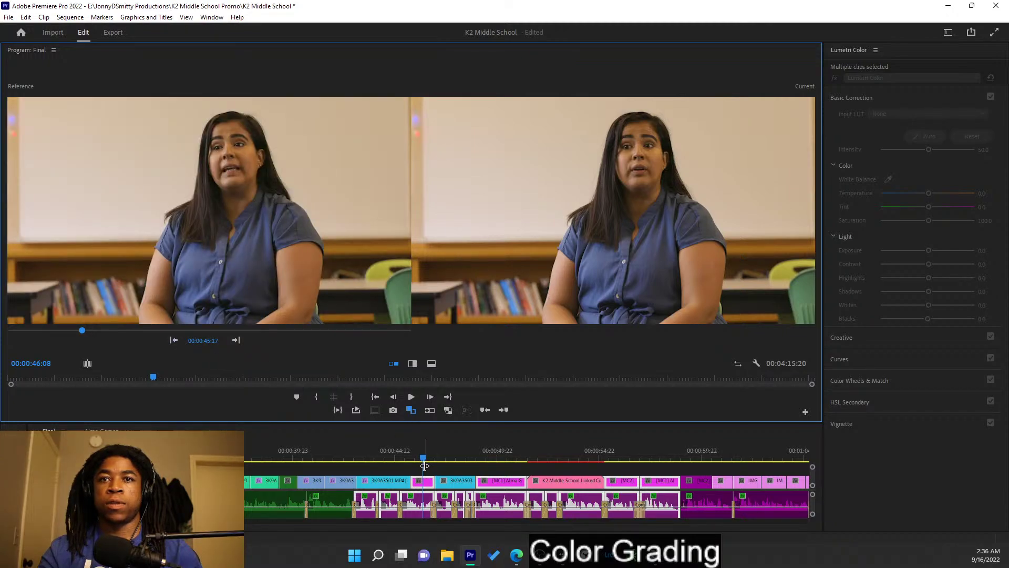
key("Down")
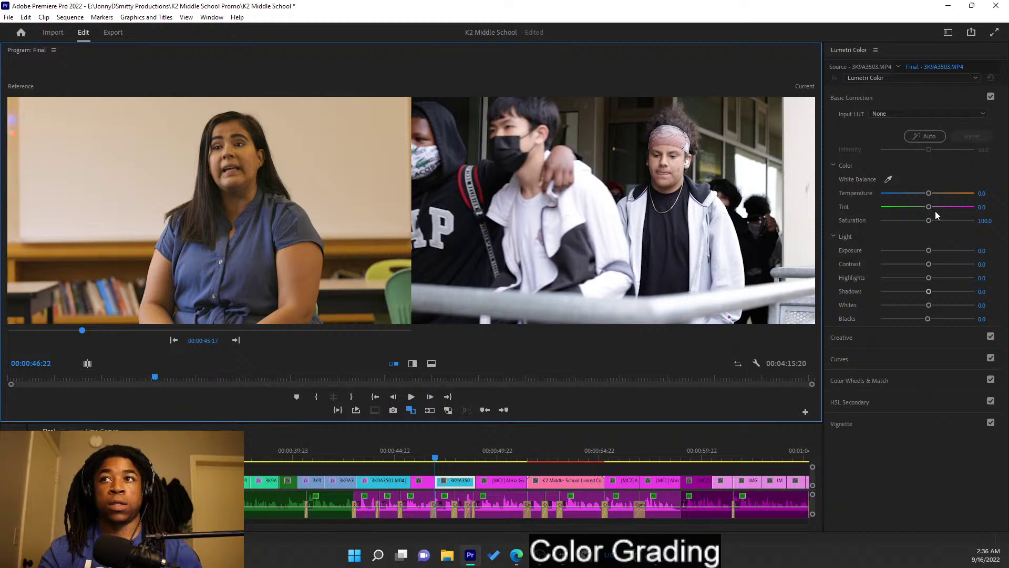
- Grade 3K9A3503: Temperature 11.1, Saturation 112.2, Highlights -26.7, Shadows -1.1, Whites -6.7, Blacks 3.3
left_click_drag(929, 195, 933, 196)
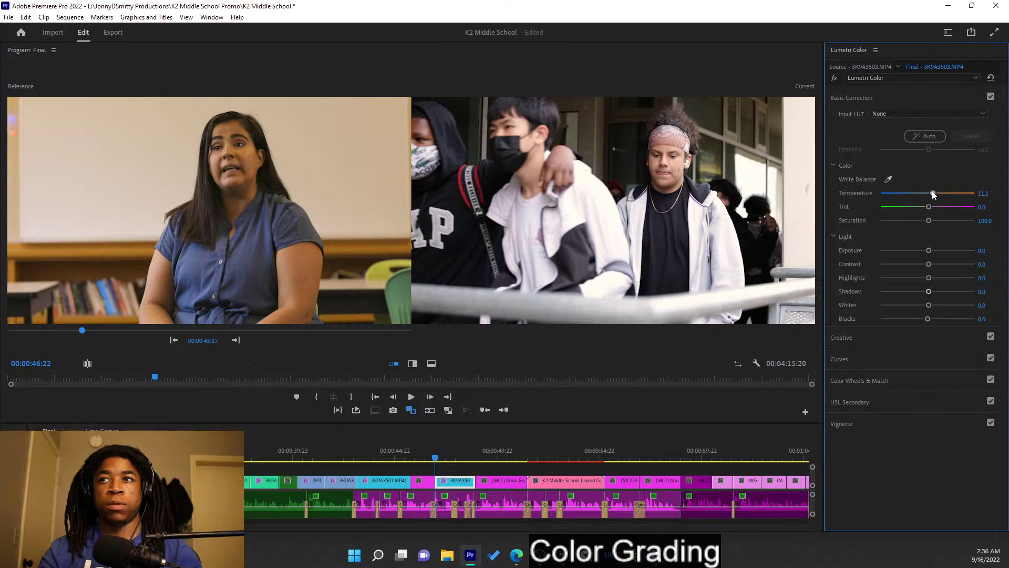
left_click_drag(929, 221, 923, 221)
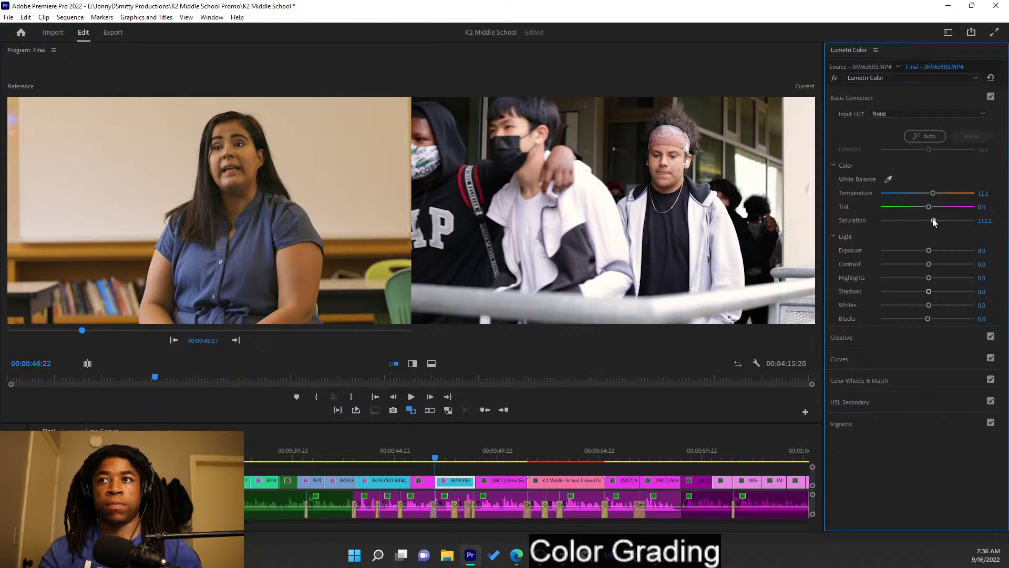
left_click_drag(929, 251, 928, 251)
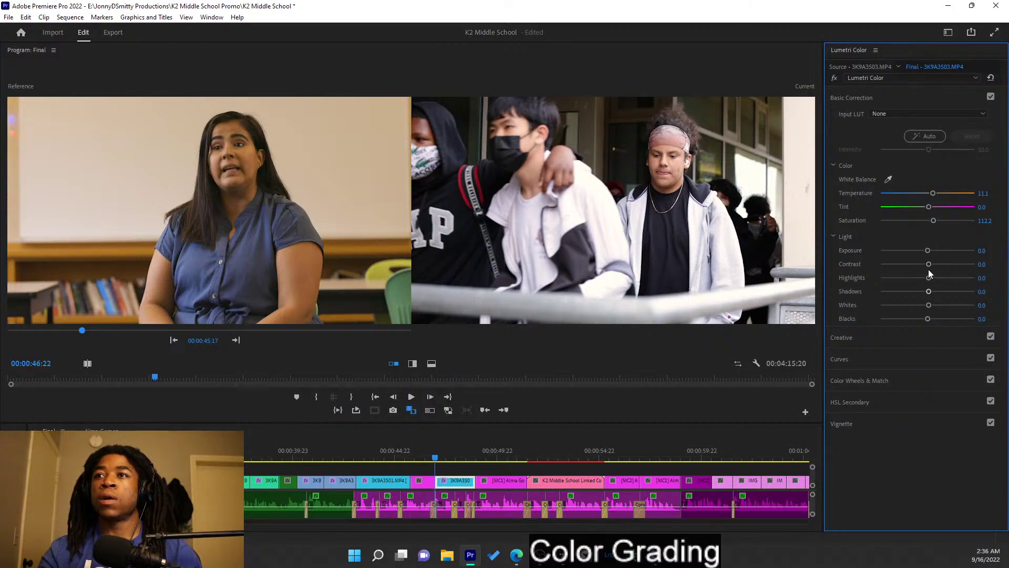
mouse_move(929, 279)
left_mouse_down()
mouse_move(902, 279)
mouse_move(915, 285)
left_mouse_up()
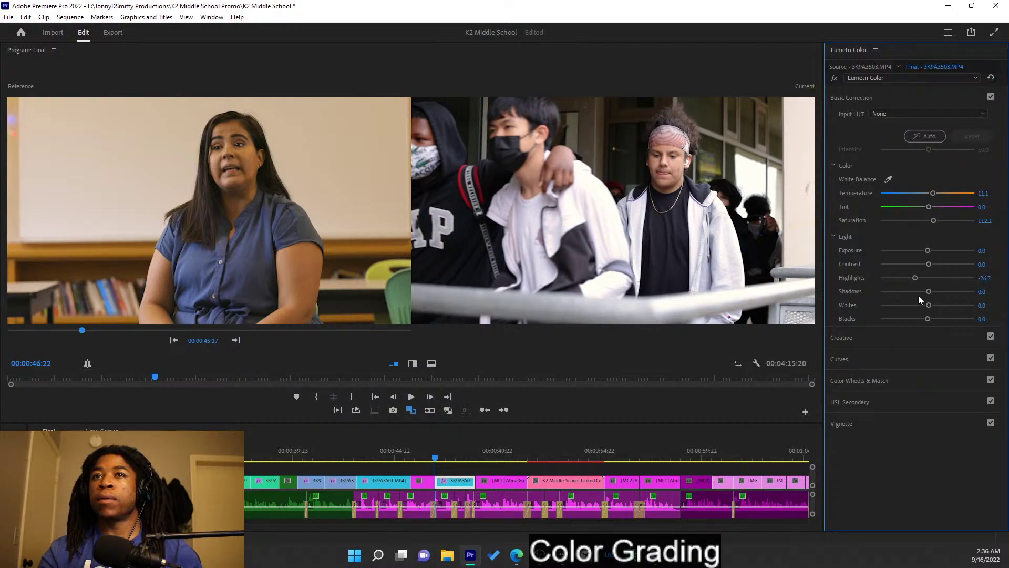
left_click_drag(929, 291, 925, 290)
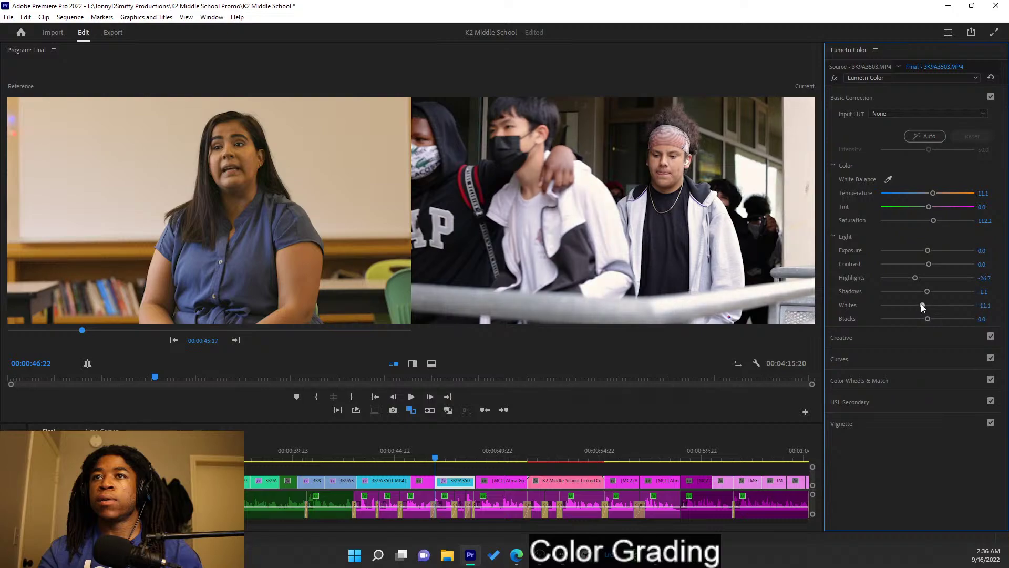
left_click_drag(932, 305, 925, 304)
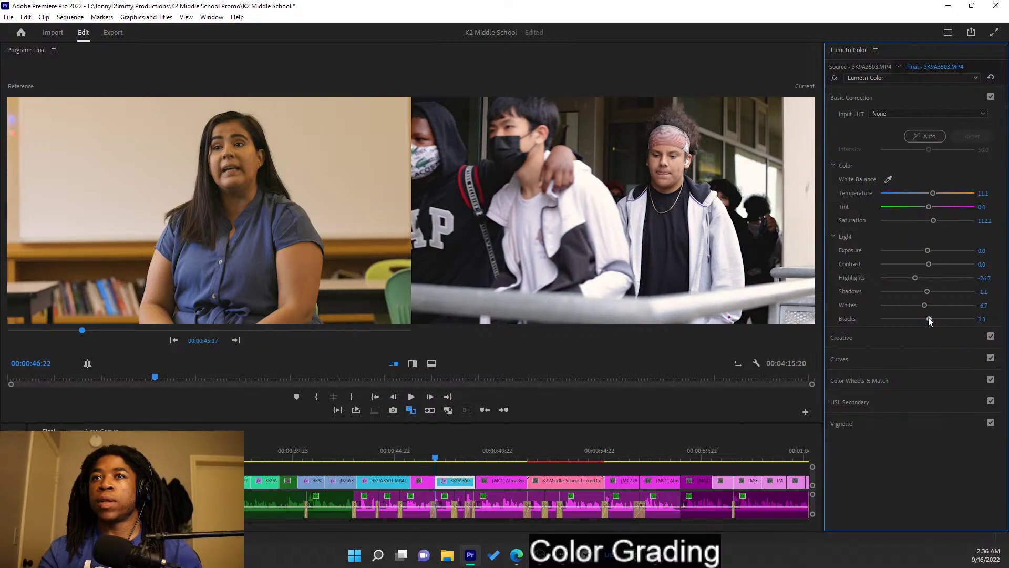
left_click_drag(930, 319, 928, 319)
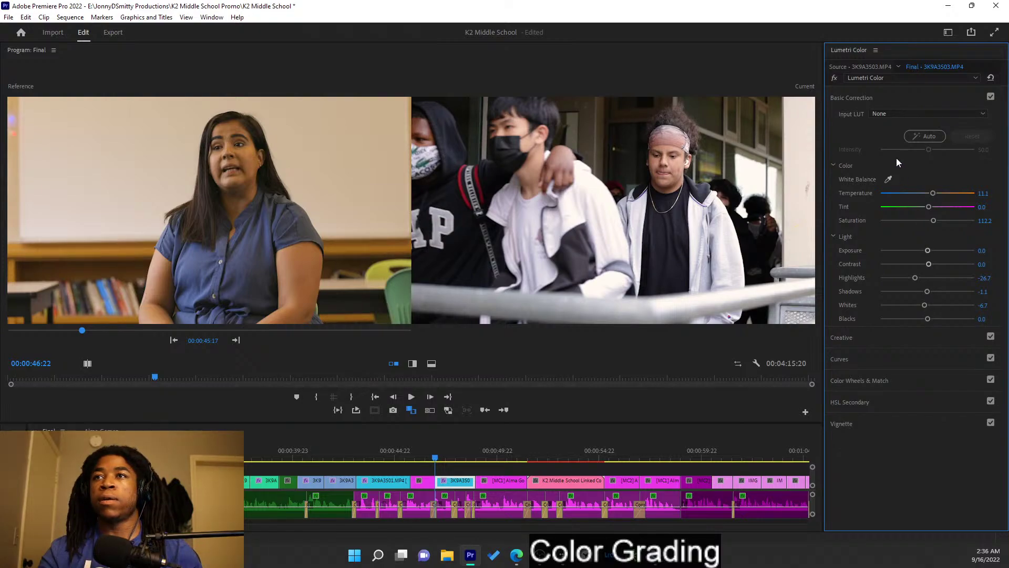
- Boost Creative Vibrance to 28.9 and set the reference view to the standing-teacher frame
left_click(906, 338)
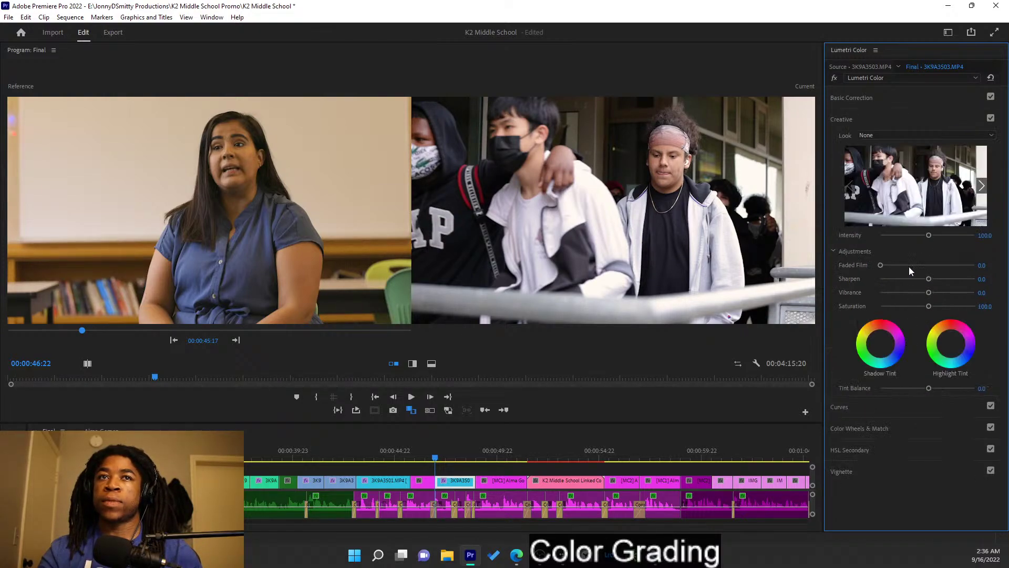
left_click_drag(929, 293, 941, 296)
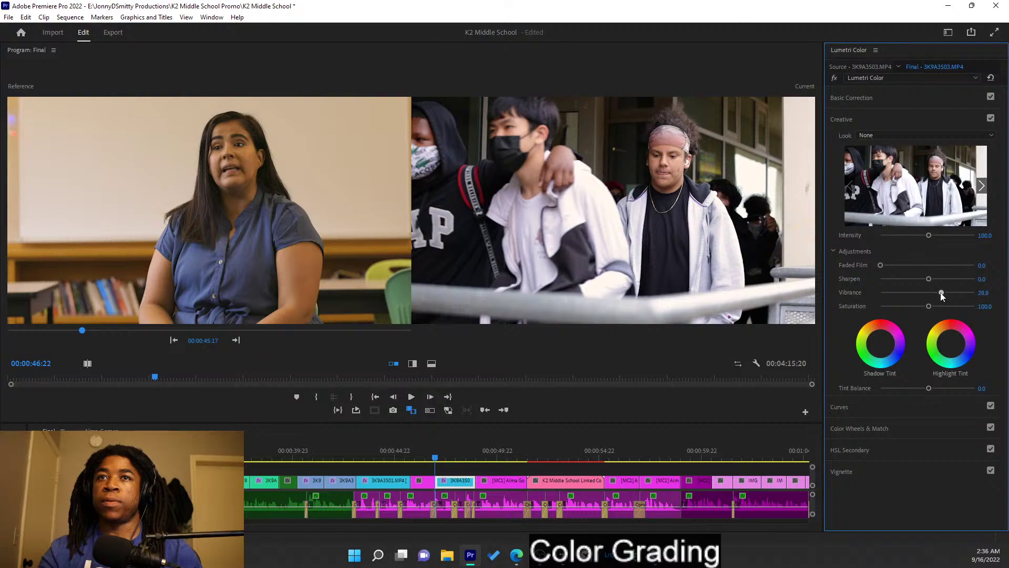
left_click(238, 340)
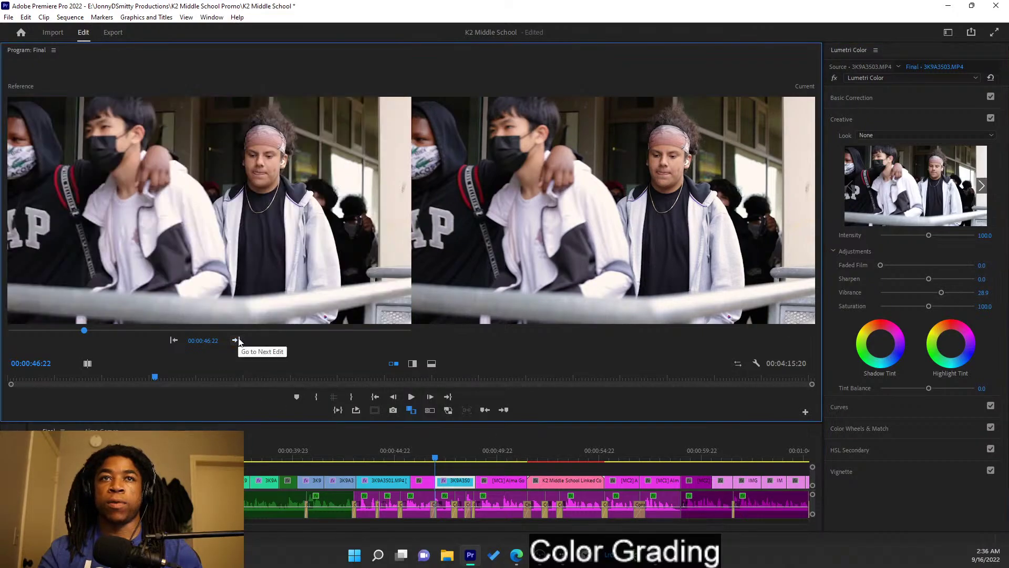
left_click(238, 340)
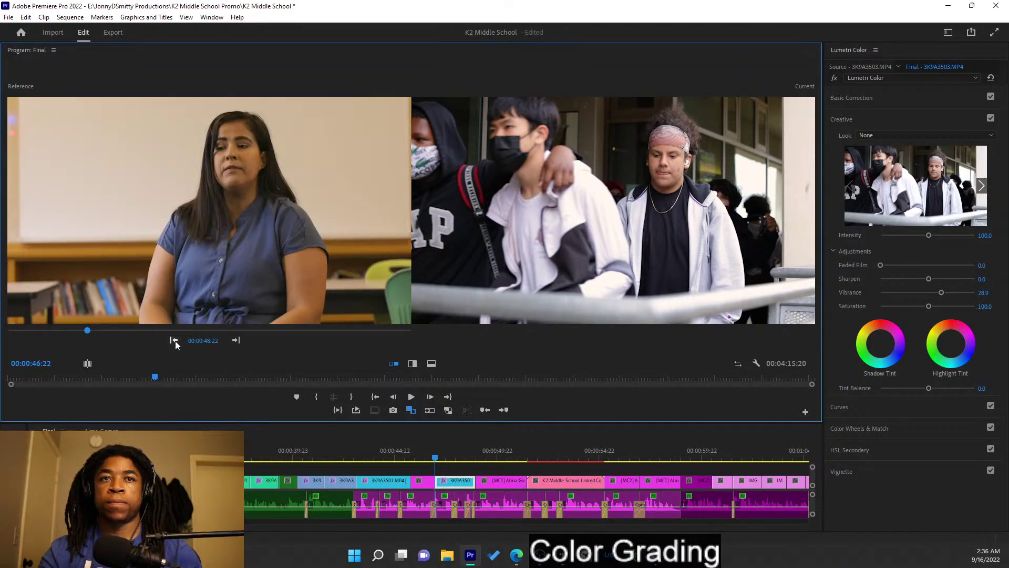
left_click(174, 340)
left_click(236, 340)
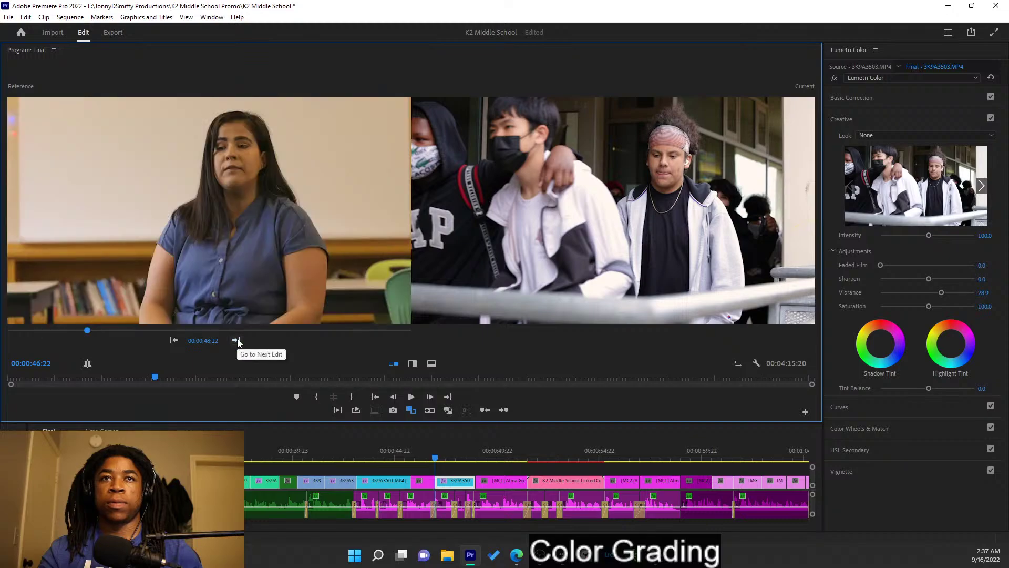
left_click(236, 340)
left_click(174, 340)
left_click(238, 340)
left_click(237, 340)
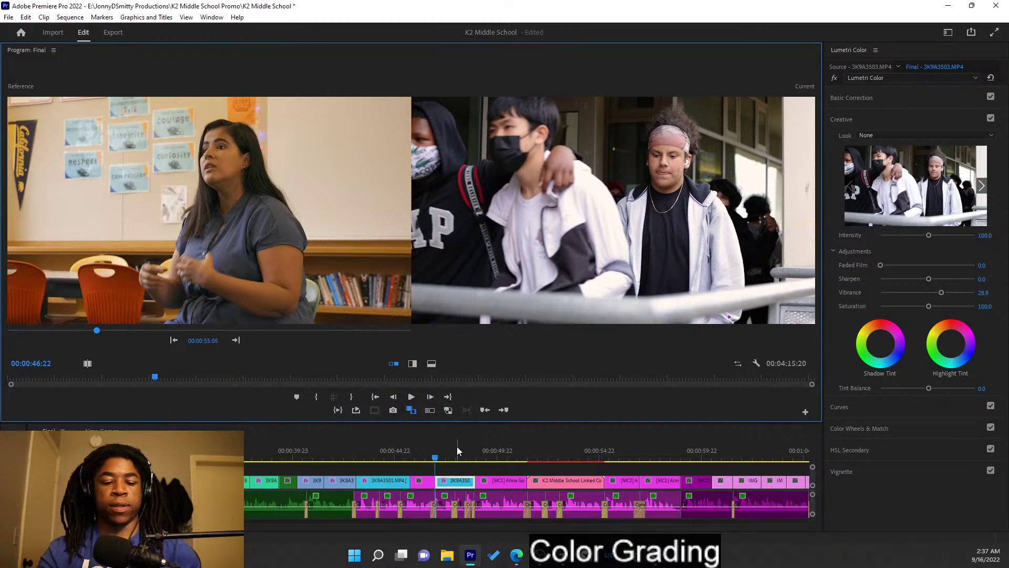
- Save the K2 Middle School project, select the timeline clips and start playback
key("ctrl+s")
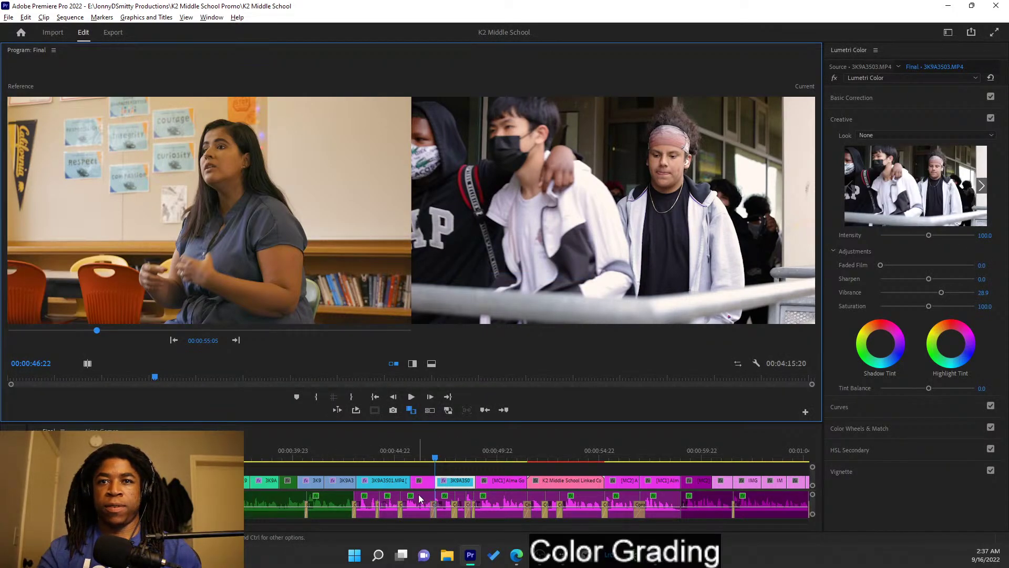
scroll(431, 502, "down", 2)
left_click(443, 503)
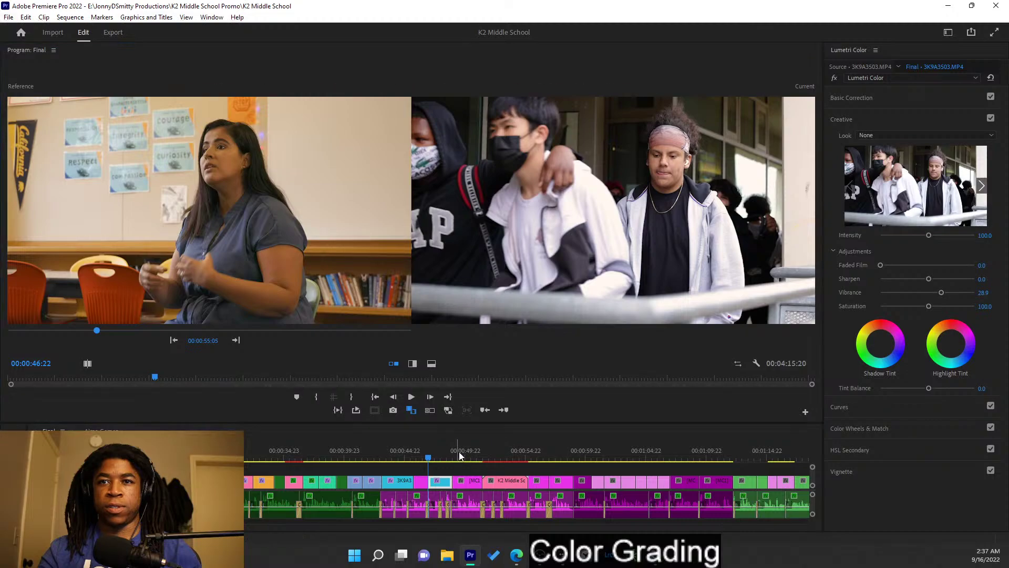
left_click(463, 455)
key("space")
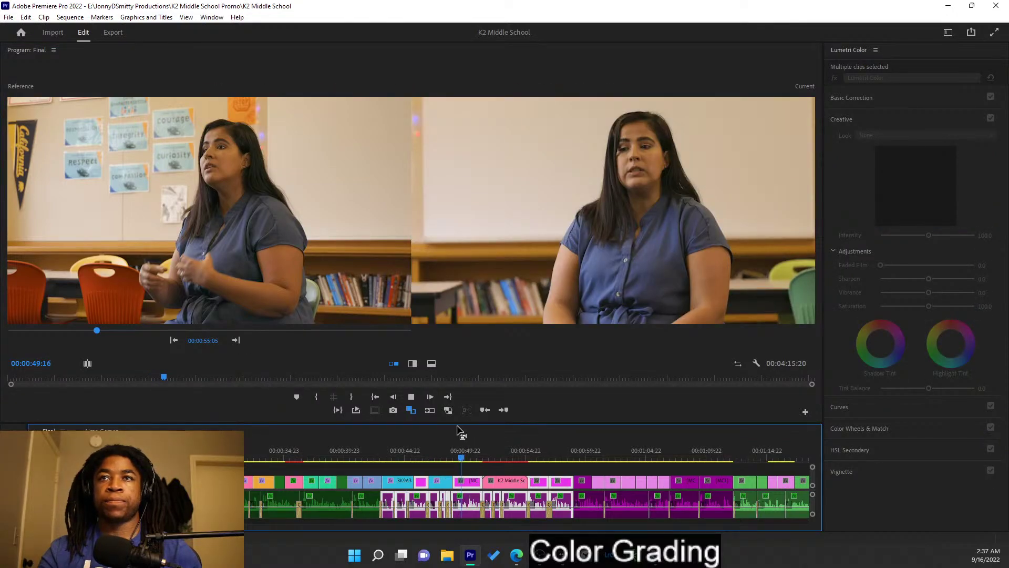
- Turn off Comparison View and review the Final sequence full-frame from 00:00:55:11 to around 1:10
left_click(412, 409)
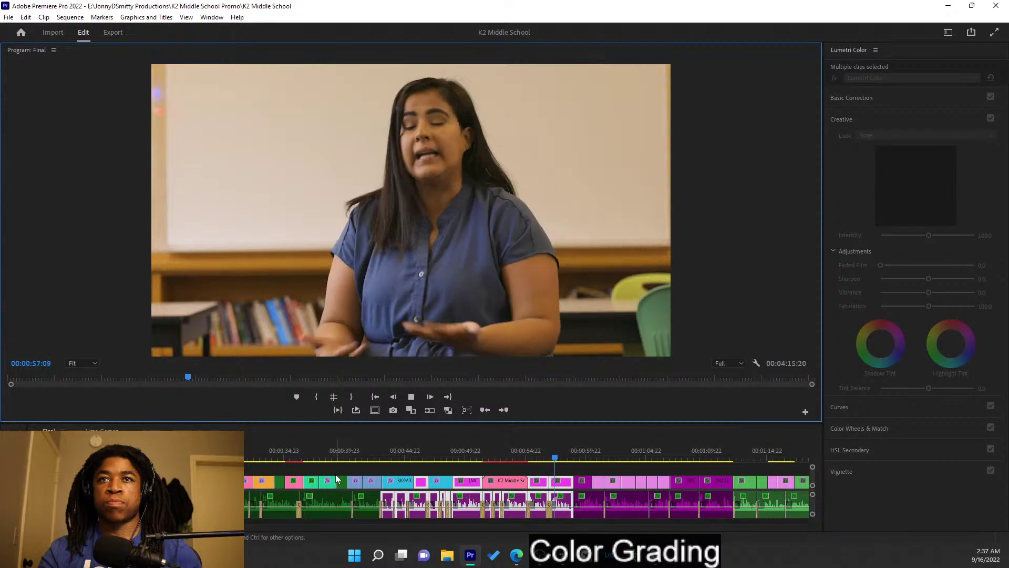
left_click(532, 448)
key("space")
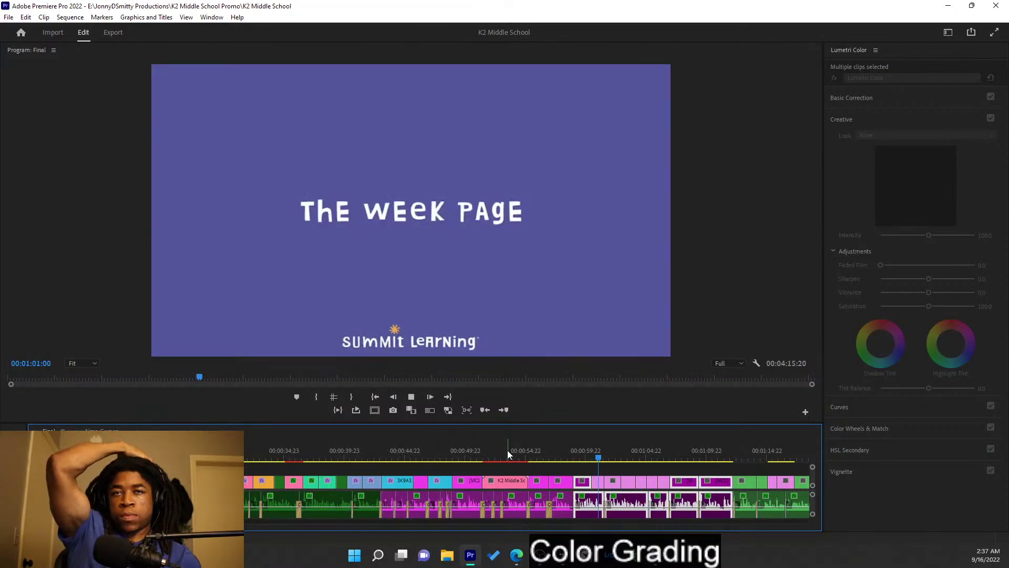
key("space")
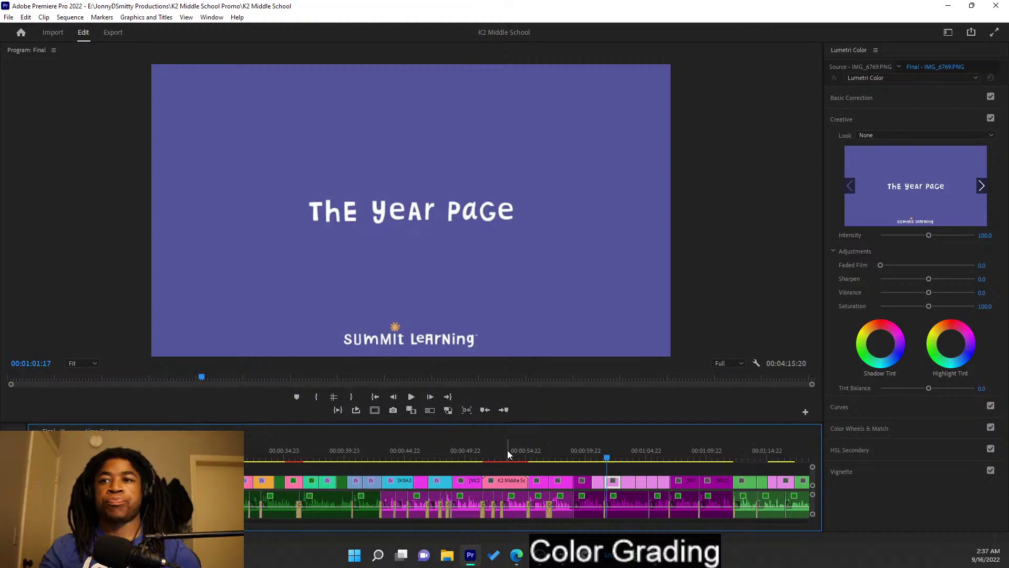
left_click(684, 457)
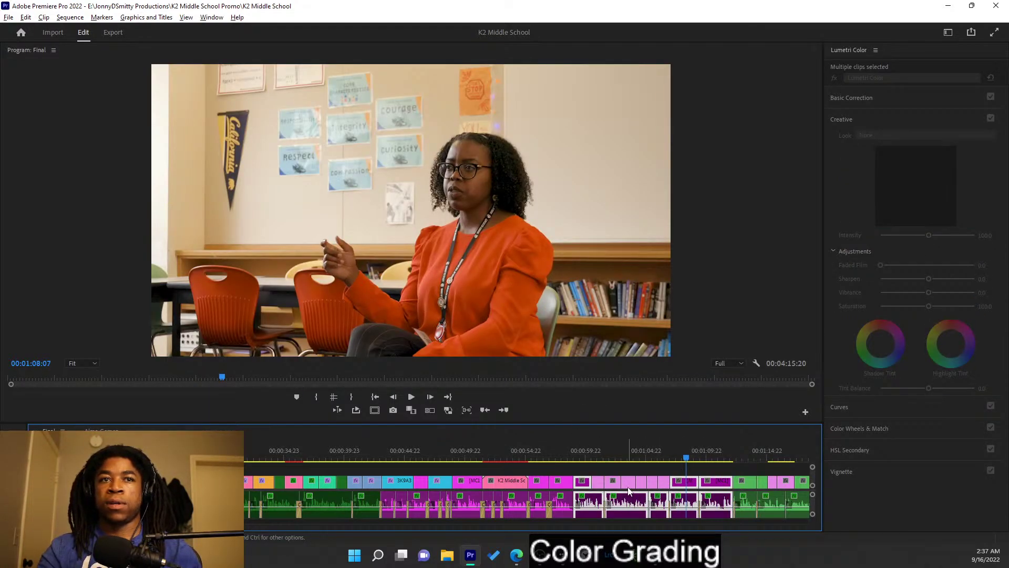
left_click(658, 453)
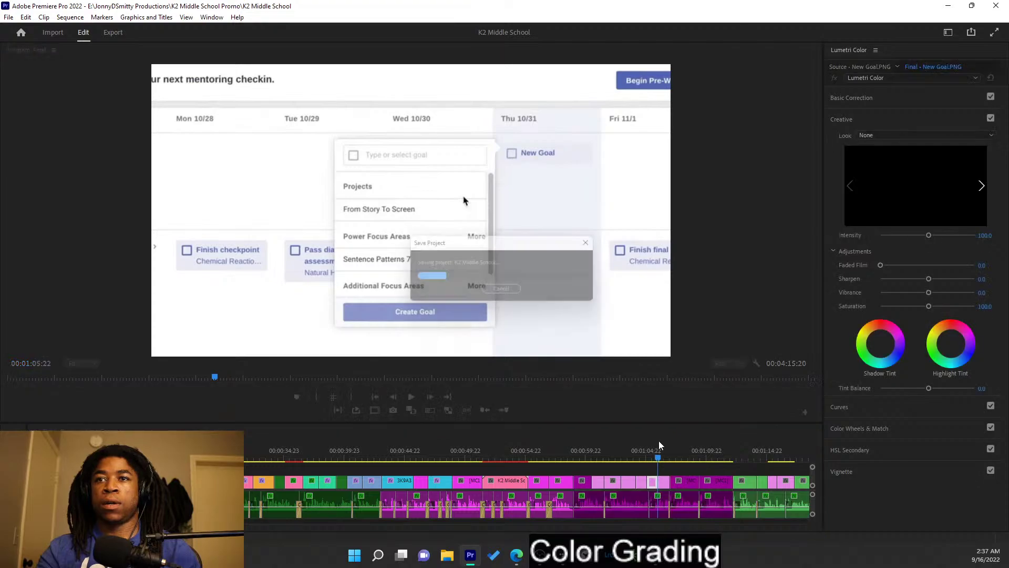
left_click(705, 455)
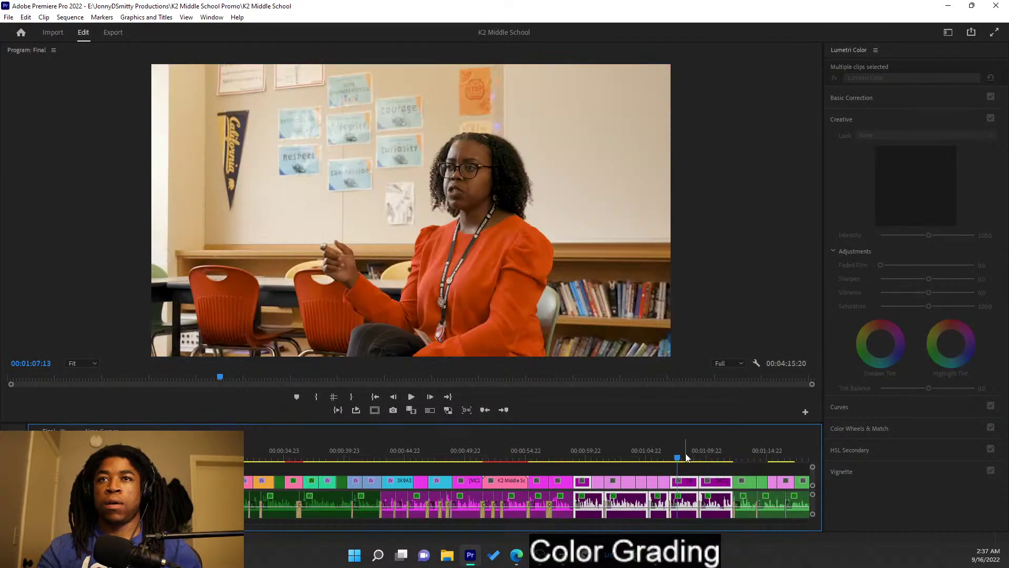
left_click_drag(709, 456, 751, 427)
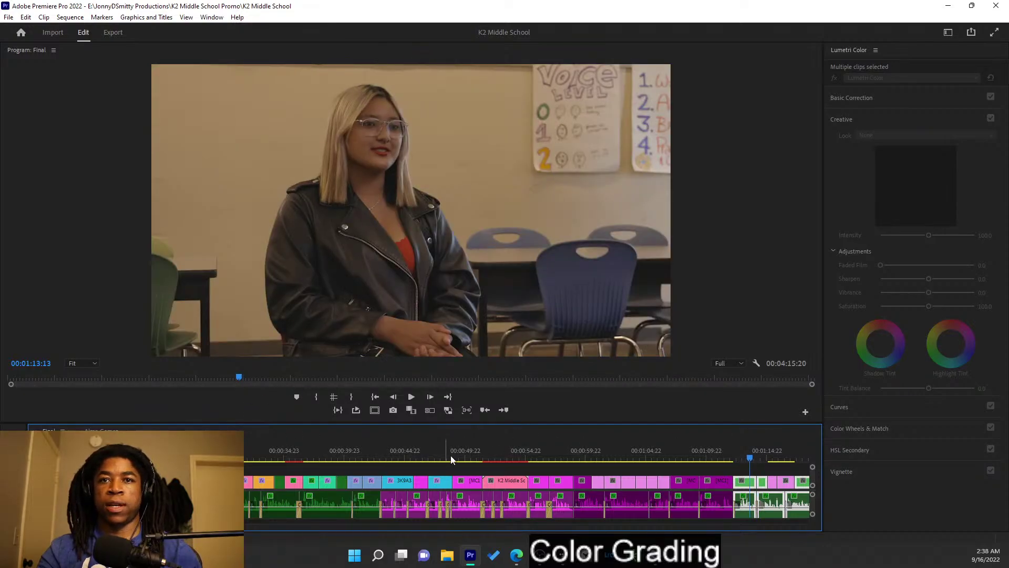
- Copy graded clip A from the other interview sequence, then return to Final at the leather-jacket shot
left_click_drag(532, 453, 376, 450)
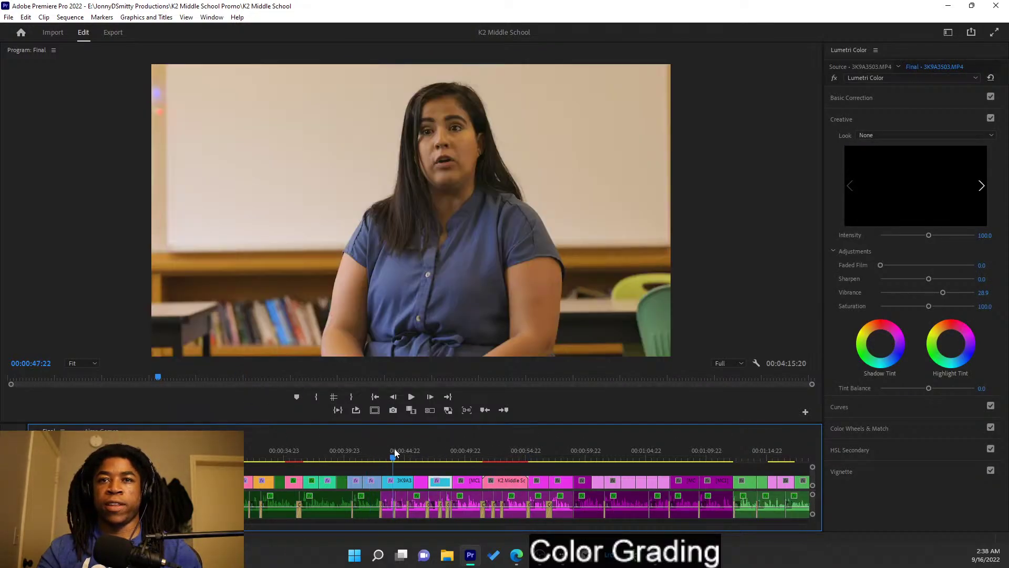
key("Down")
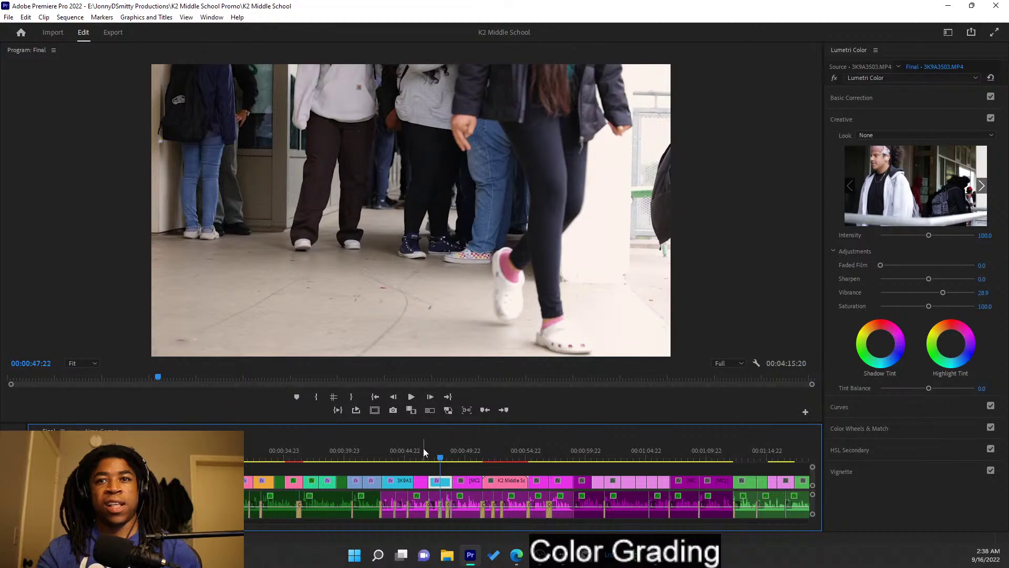
key("Down")
left_click(101, 430)
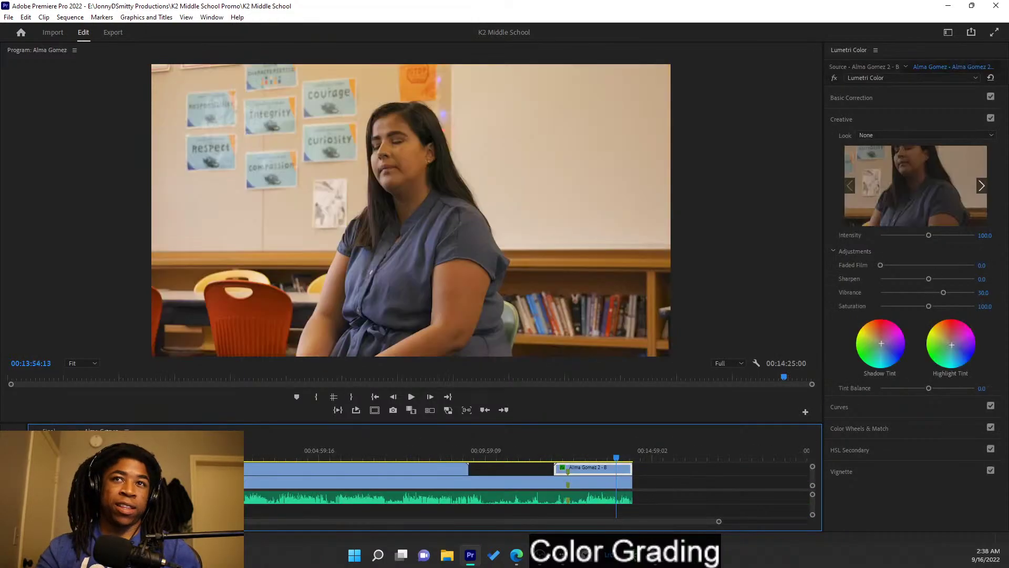
left_click(271, 481)
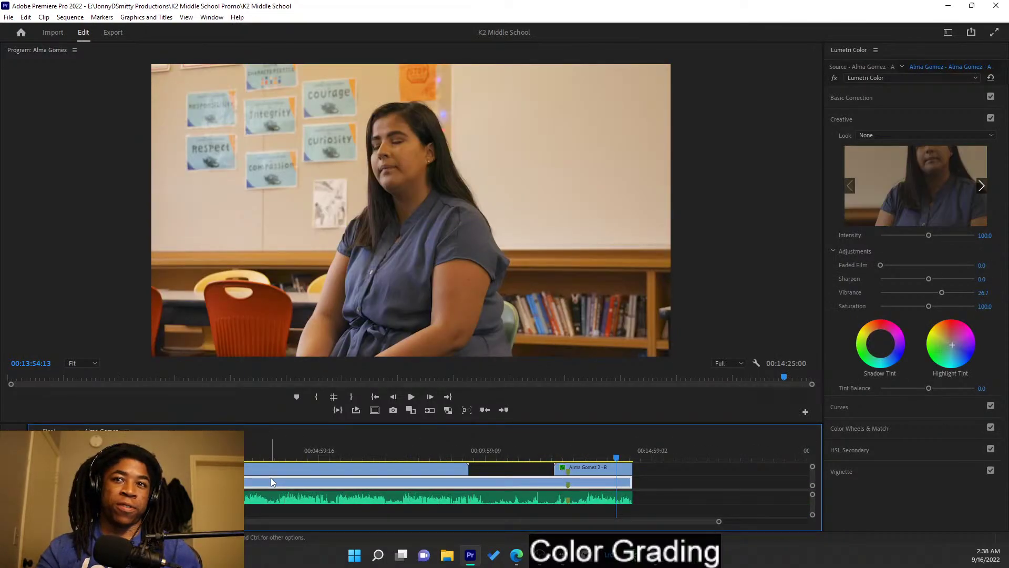
right_click(271, 480)
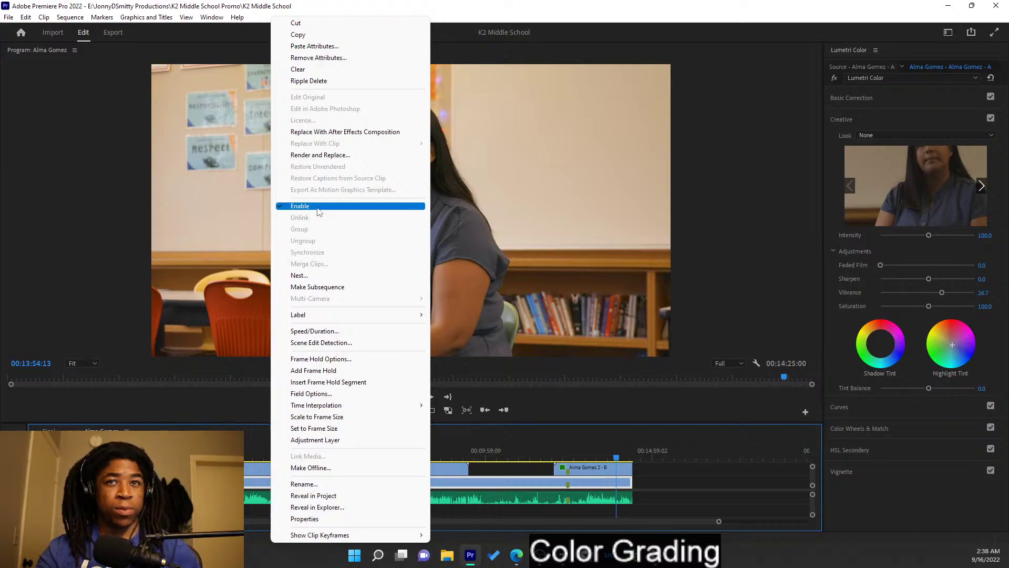
left_click(302, 35)
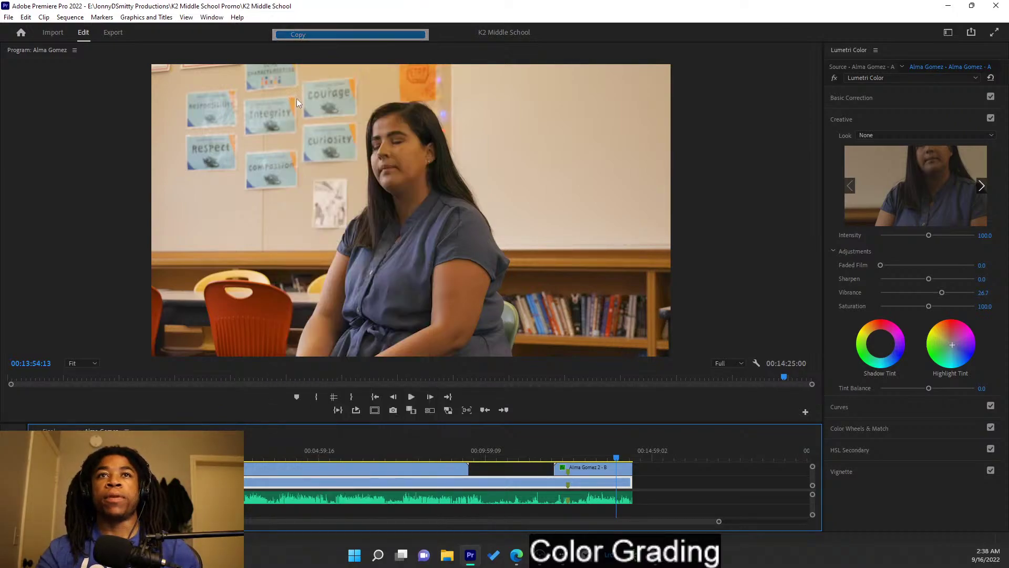
left_click(49, 430)
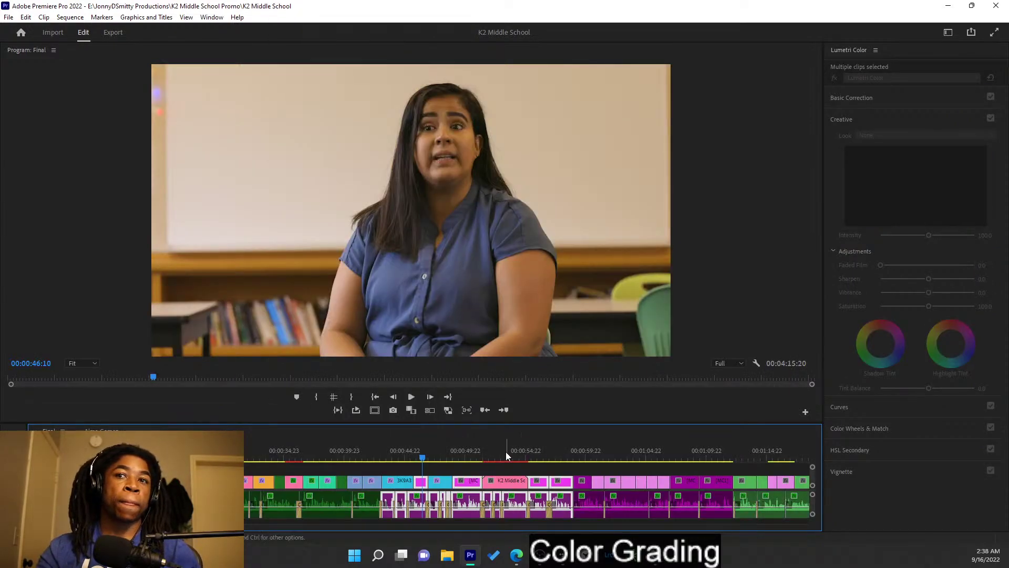
left_click_drag(510, 450, 752, 451)
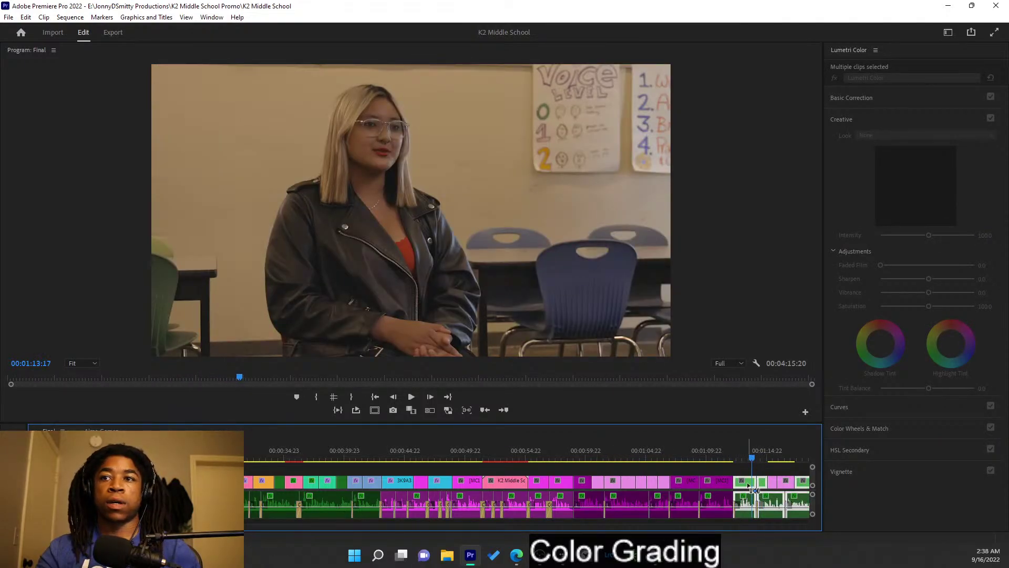
- Open the nested interview sequence and paste a teacher clip's Lumetri Color grade onto its interview clip
double_click(749, 487)
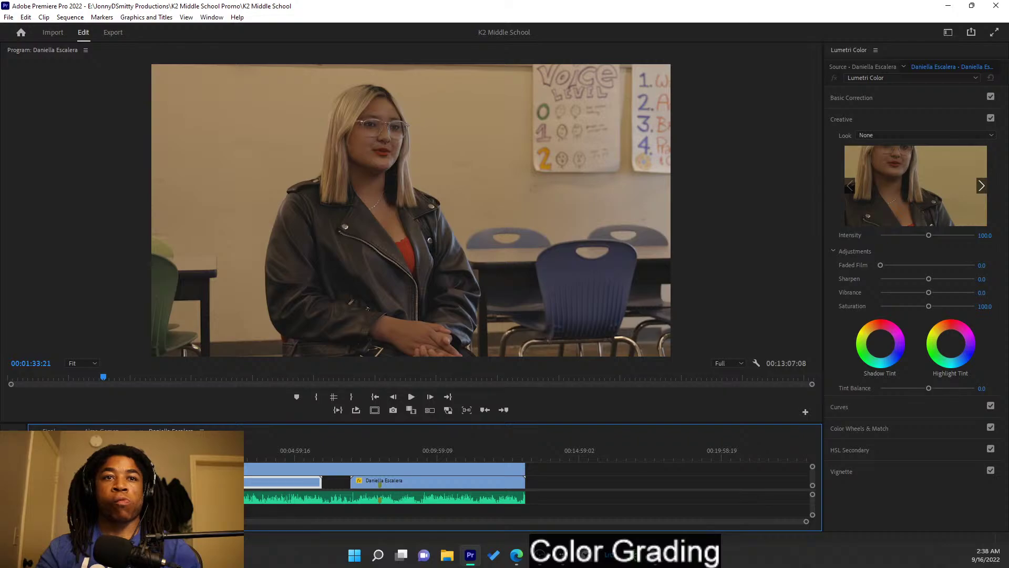
left_click(101, 431)
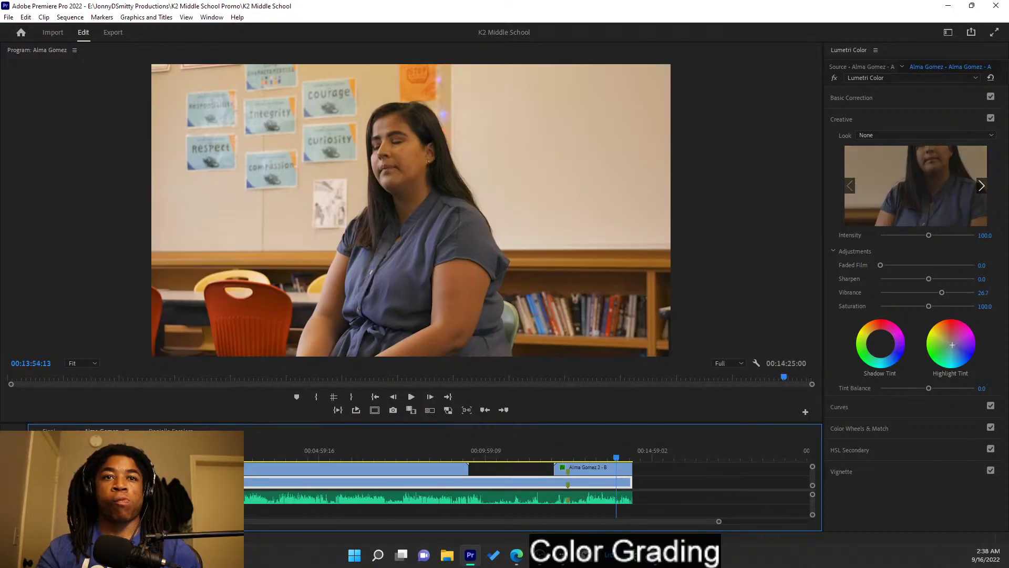
left_click(303, 450)
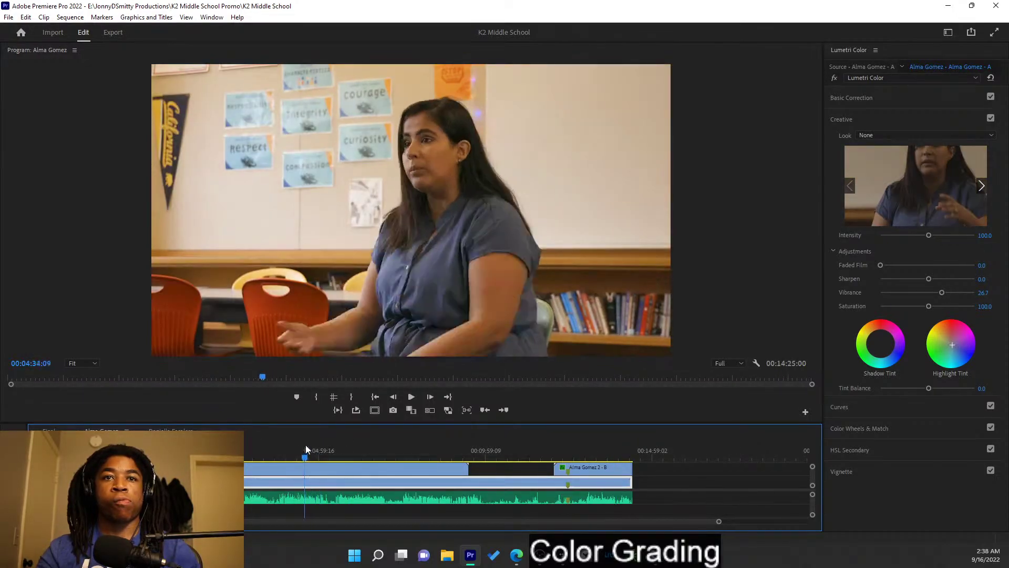
right_click(308, 484)
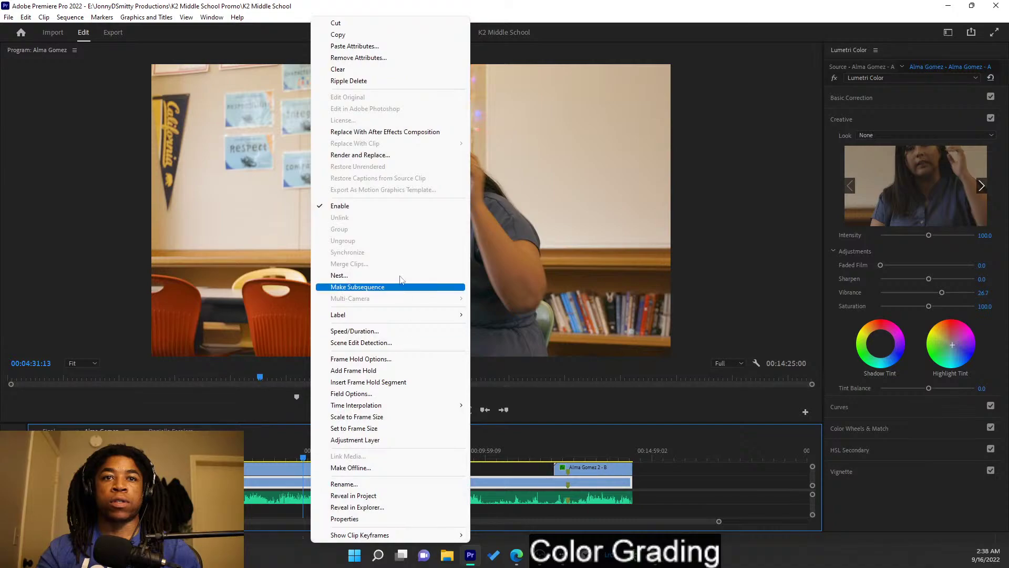
left_click(338, 34)
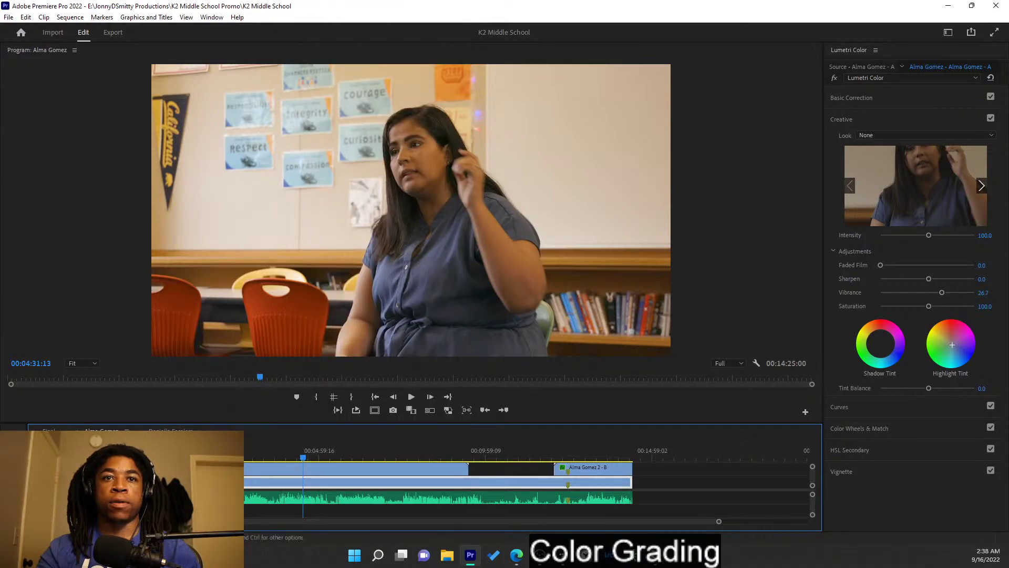
left_click(171, 430)
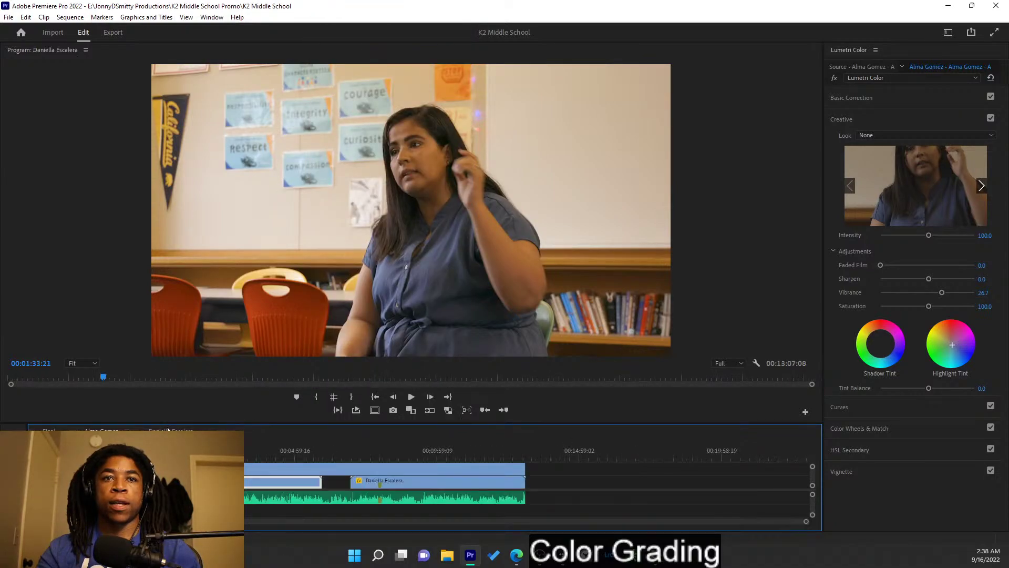
right_click(247, 481)
left_click(300, 46)
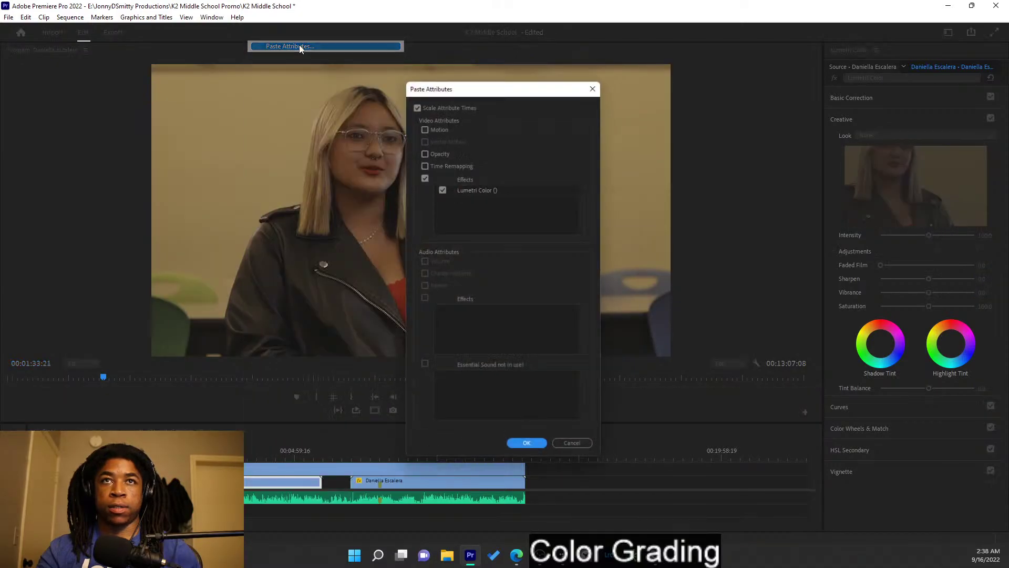
left_click(522, 451)
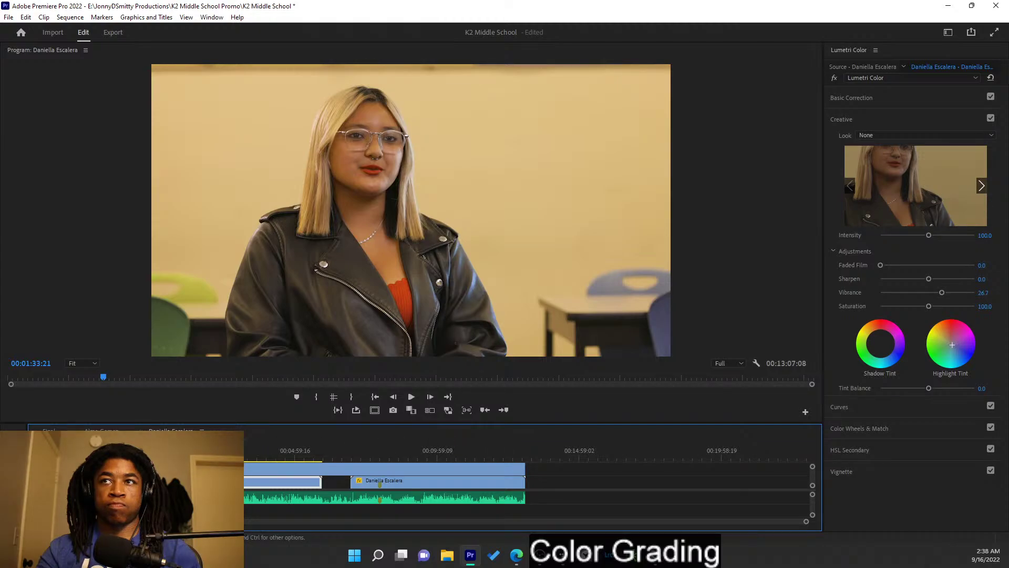
- Copy the second teacher clip's attributes and paste its Lumetri Color grade onto the upper wide shot
left_click(101, 430)
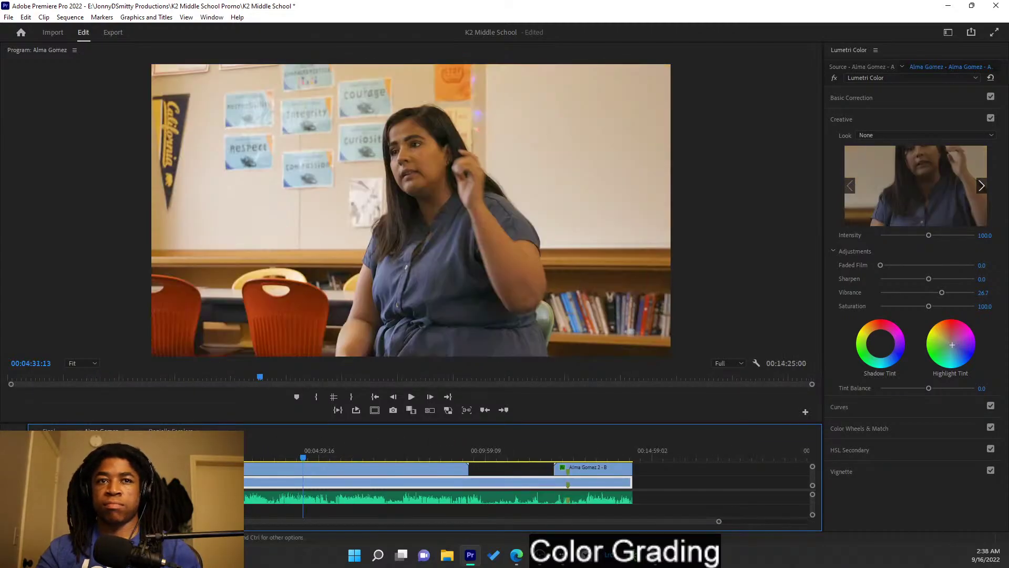
right_click(244, 472)
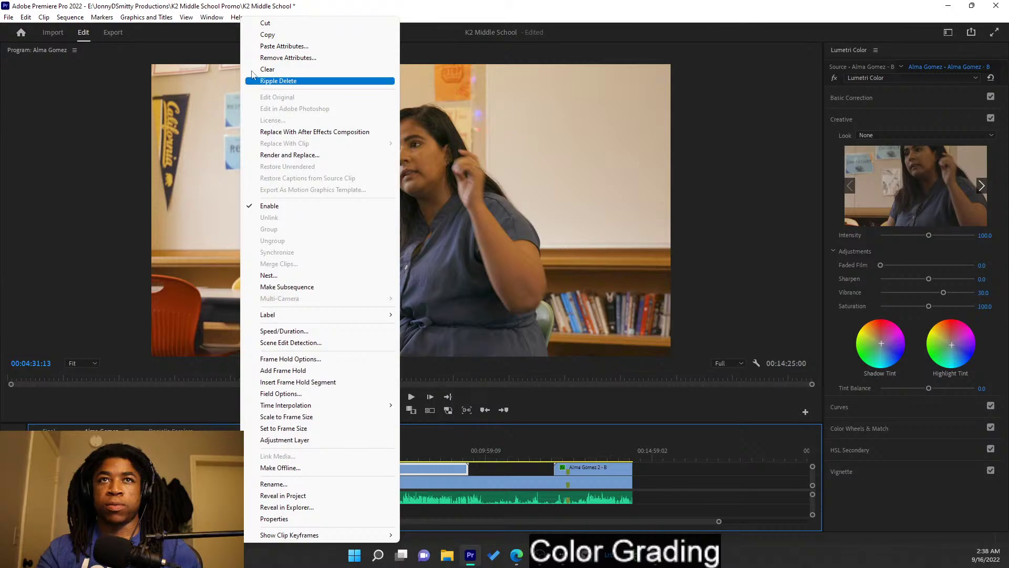
left_click(287, 45)
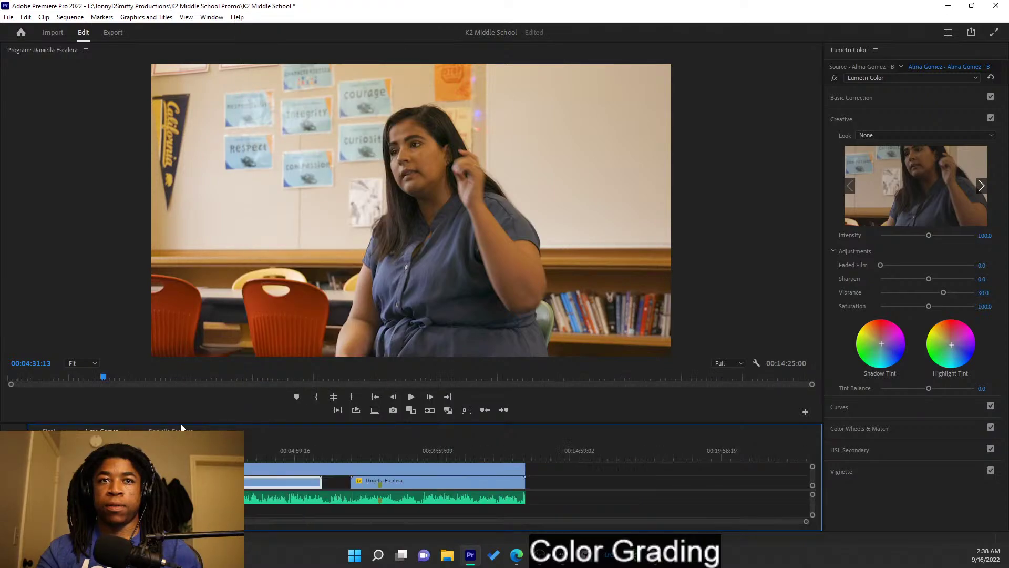
left_click(173, 430)
left_click(260, 469)
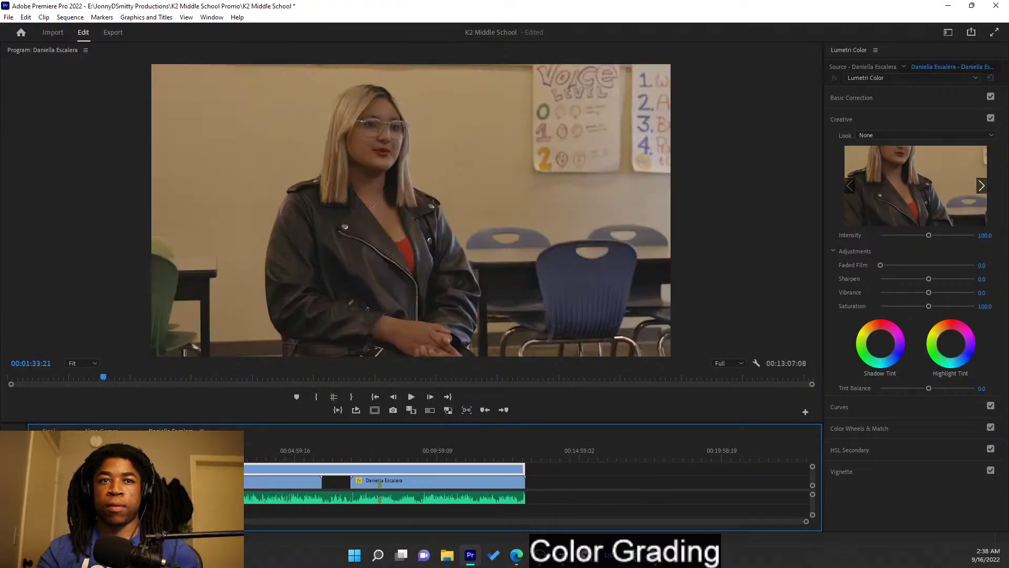
right_click(260, 469)
left_click(263, 45)
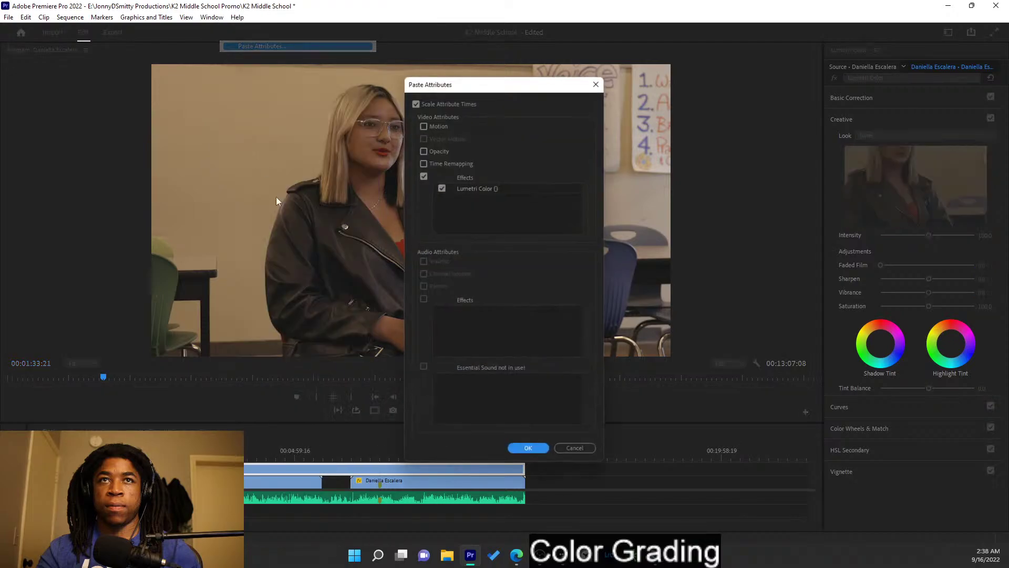
left_click(528, 451)
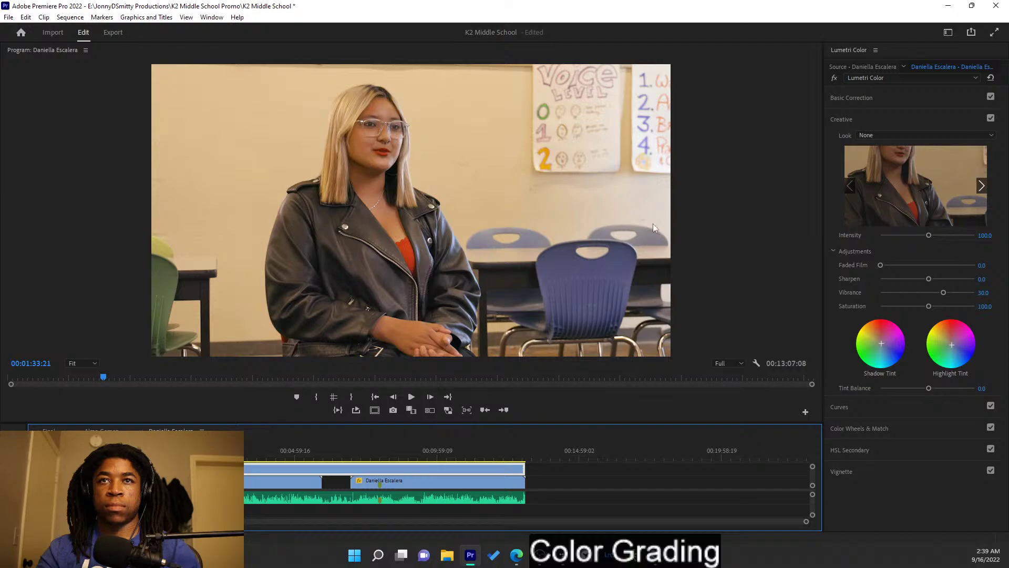
- Undo a trial exposure change in Basic Correction and select the ungraded close-up clip
left_click(879, 96)
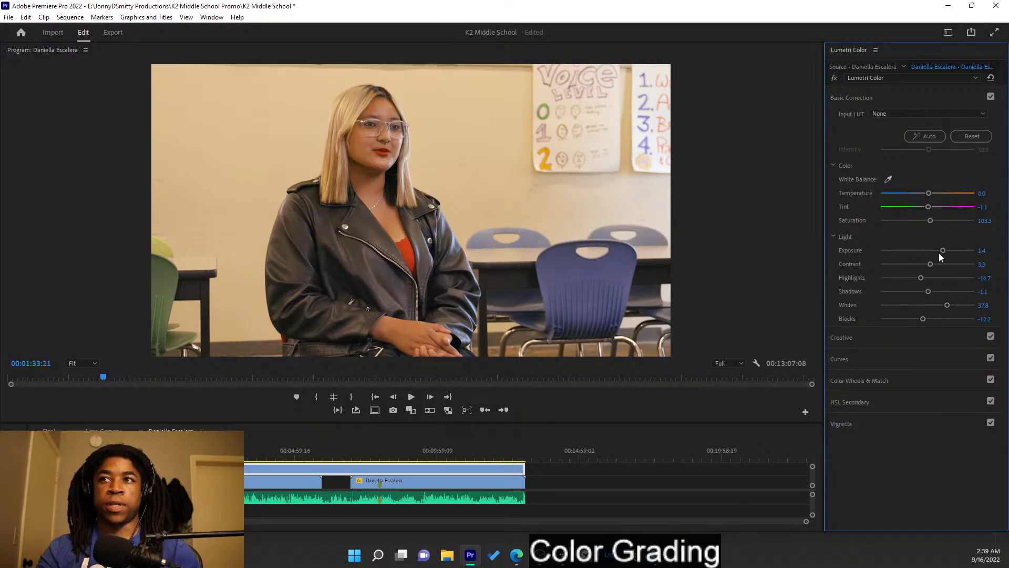
left_click_drag(941, 253, 935, 251)
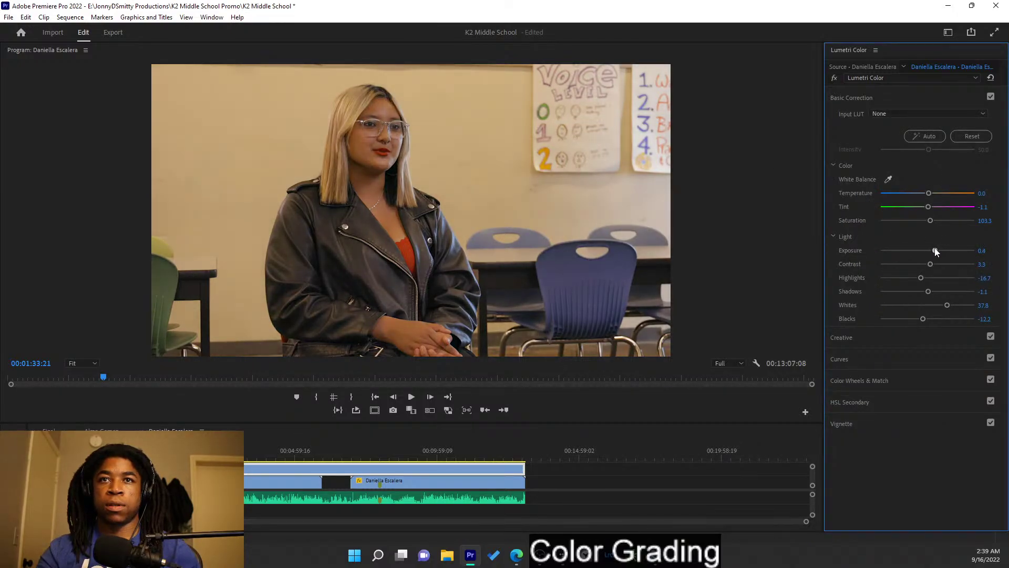
key("ctrl+z")
key("ctrl+z")
key("ctrl+z")
key("ctrl+z")
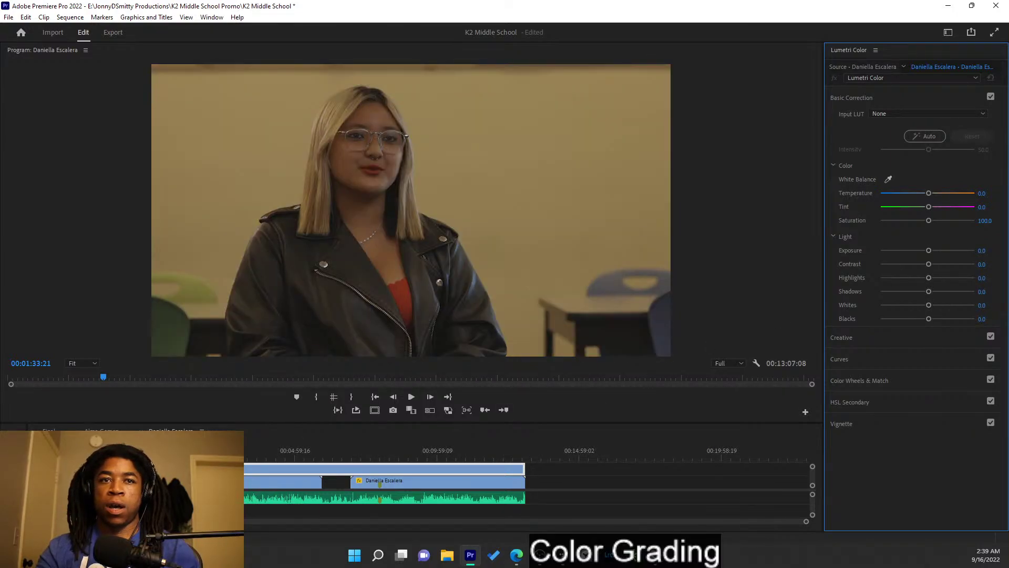
left_click(93, 469)
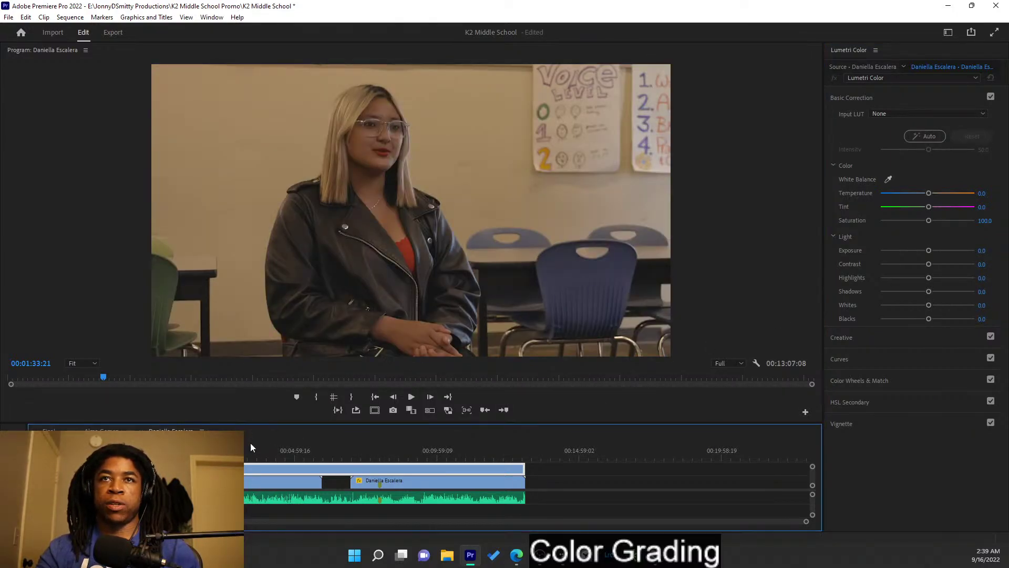
left_click(251, 481)
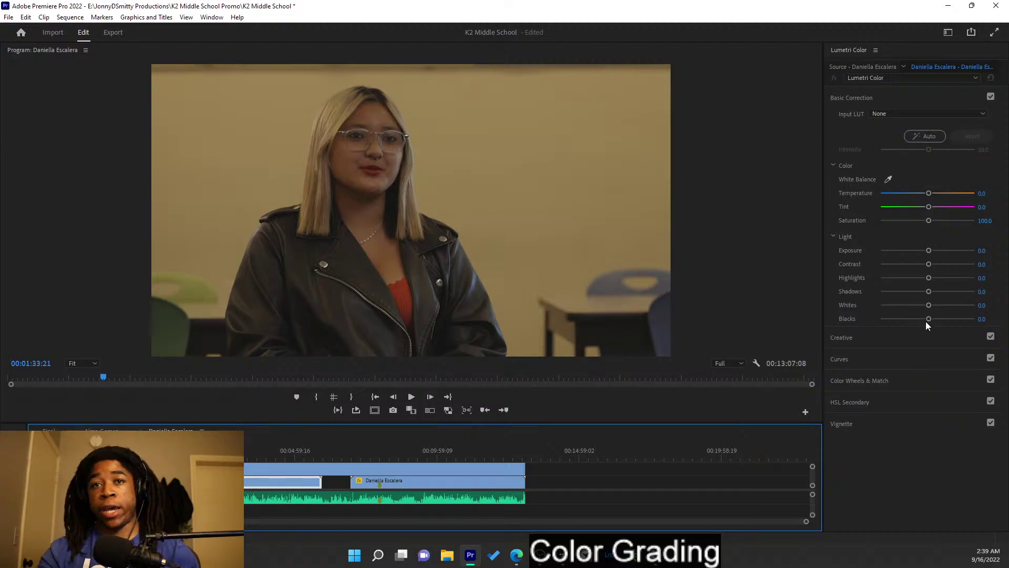
- Deepen Blacks to -11.1, raise Whites and Exposure, warm Temperature slightly, and adjust Contrast
left_click_drag(928, 318, 923, 319)
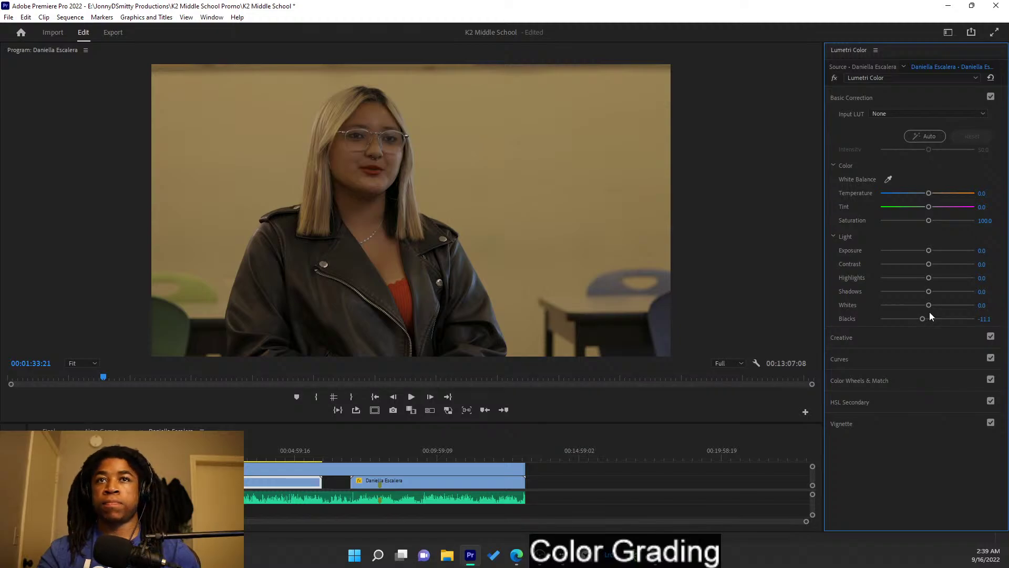
mouse_move(930, 304)
left_mouse_down()
mouse_move(964, 311)
mouse_move(942, 305)
left_mouse_up()
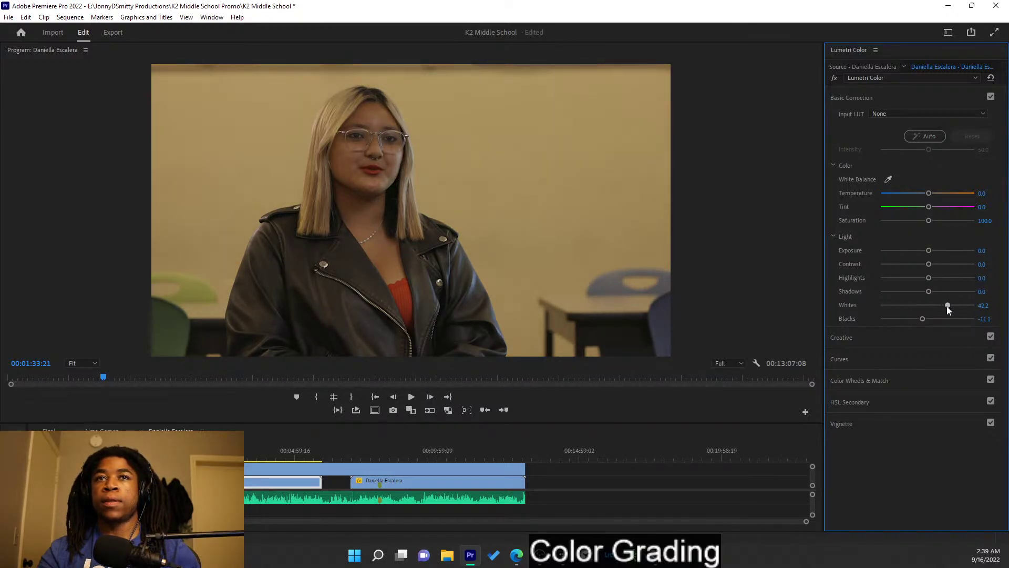
left_click_drag(929, 251, 940, 251)
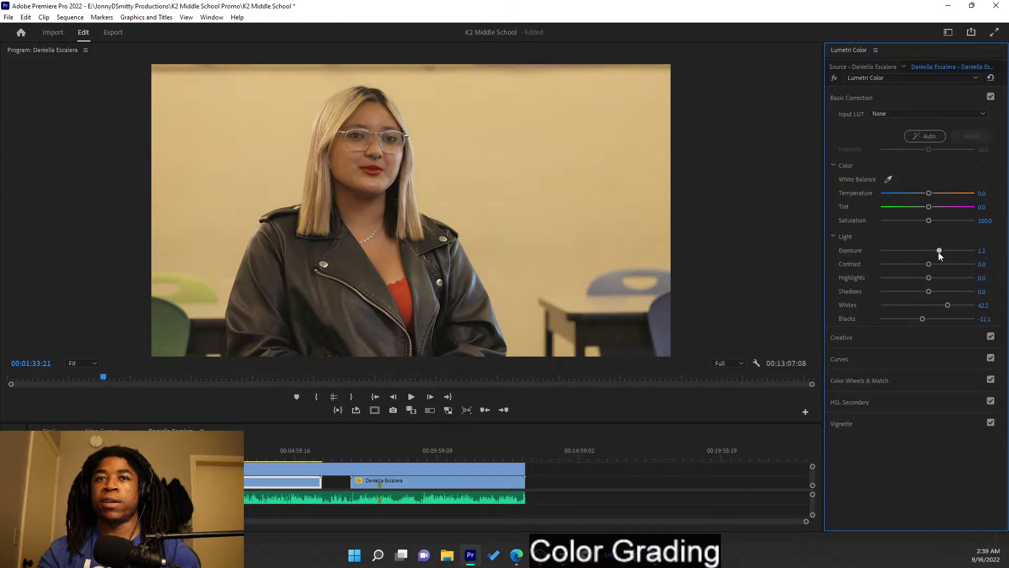
left_click_drag(939, 251, 942, 254)
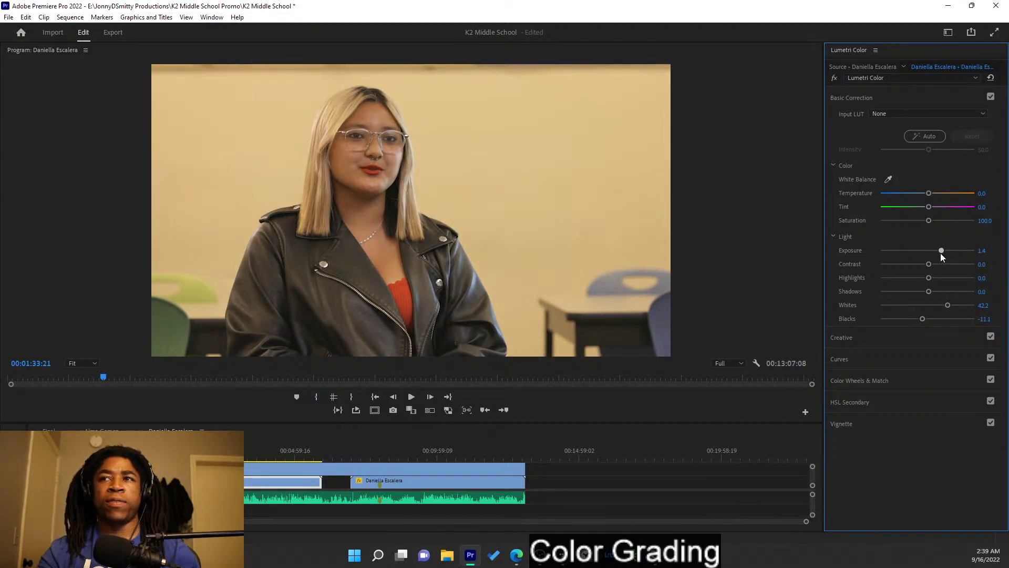
left_click_drag(929, 193, 927, 194)
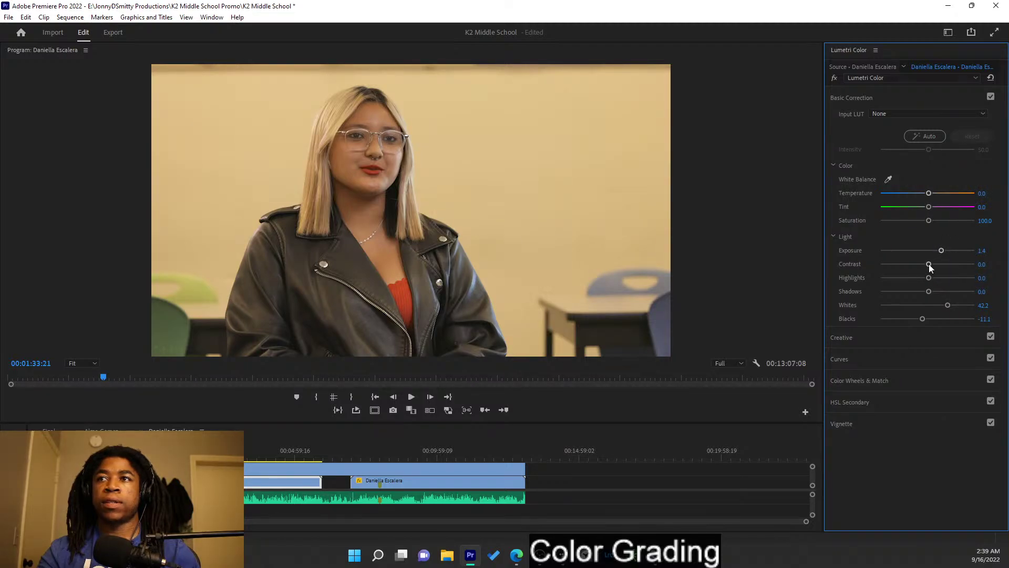
left_click_drag(929, 264, 924, 293)
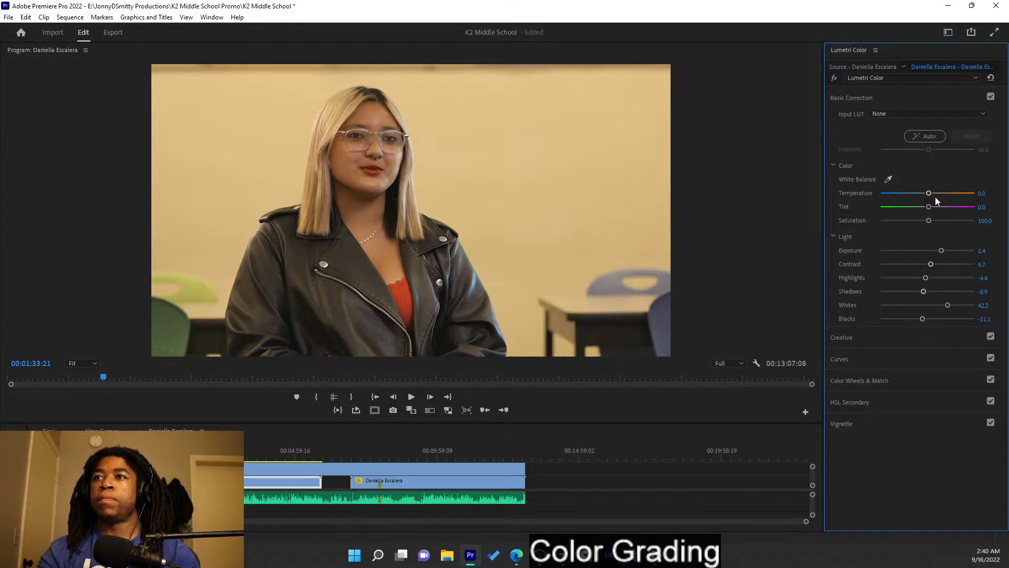
- Settle Temperature at a cooler -3.3 and raise Saturation to 103.3
left_click_drag(928, 194, 932, 209)
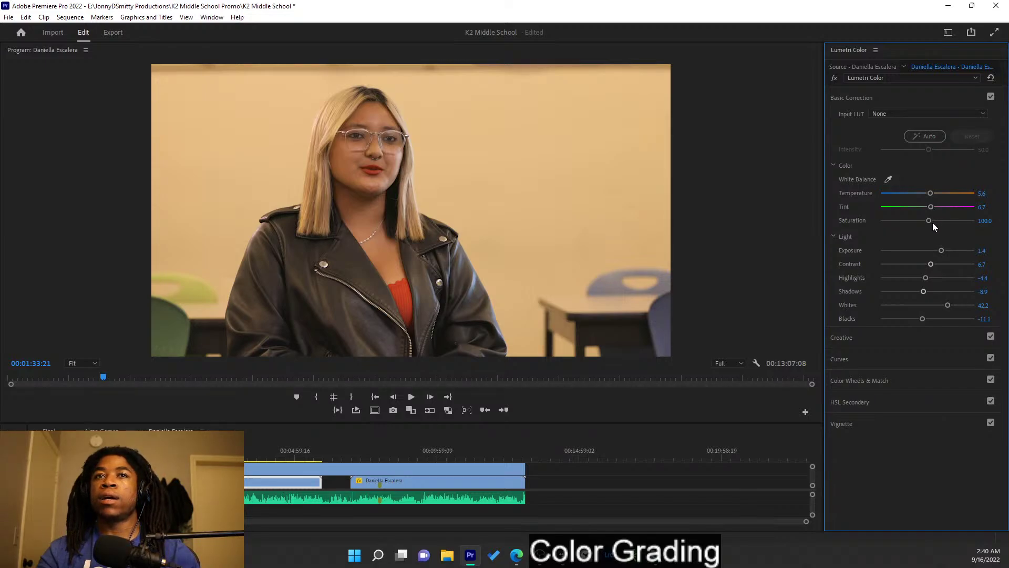
left_click_drag(929, 221, 936, 224)
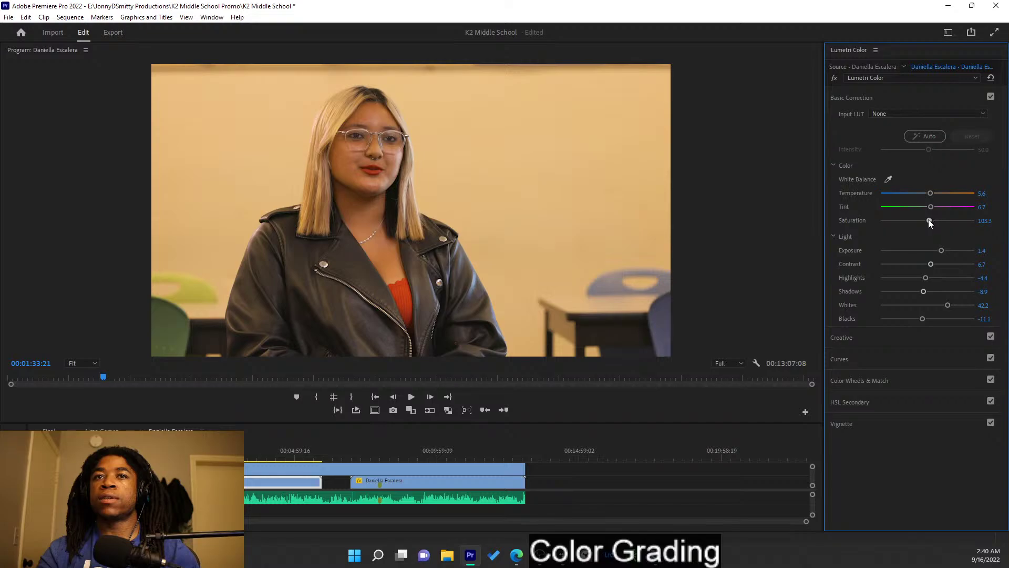
left_click_drag(928, 222, 930, 223)
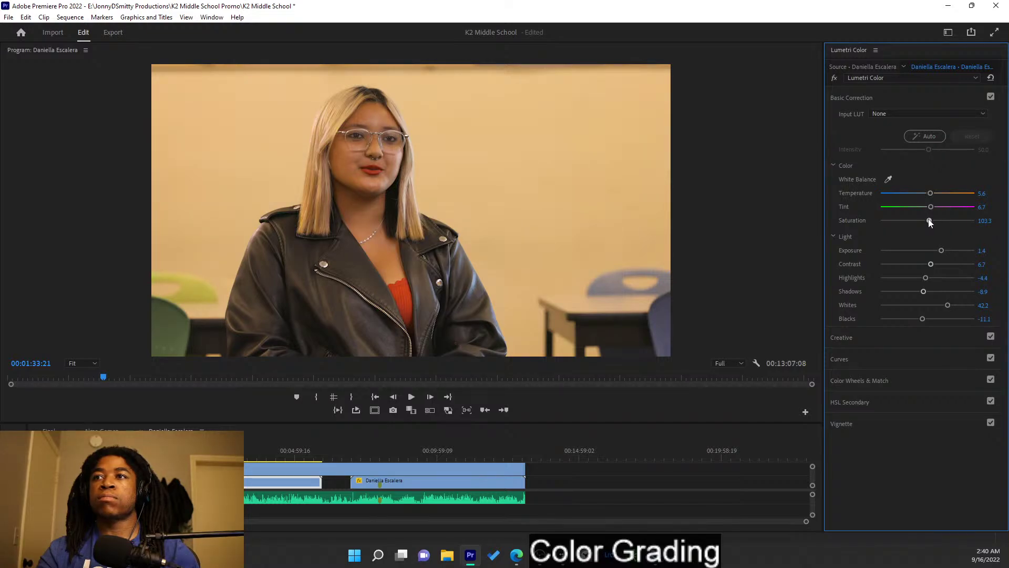
left_click(919, 102)
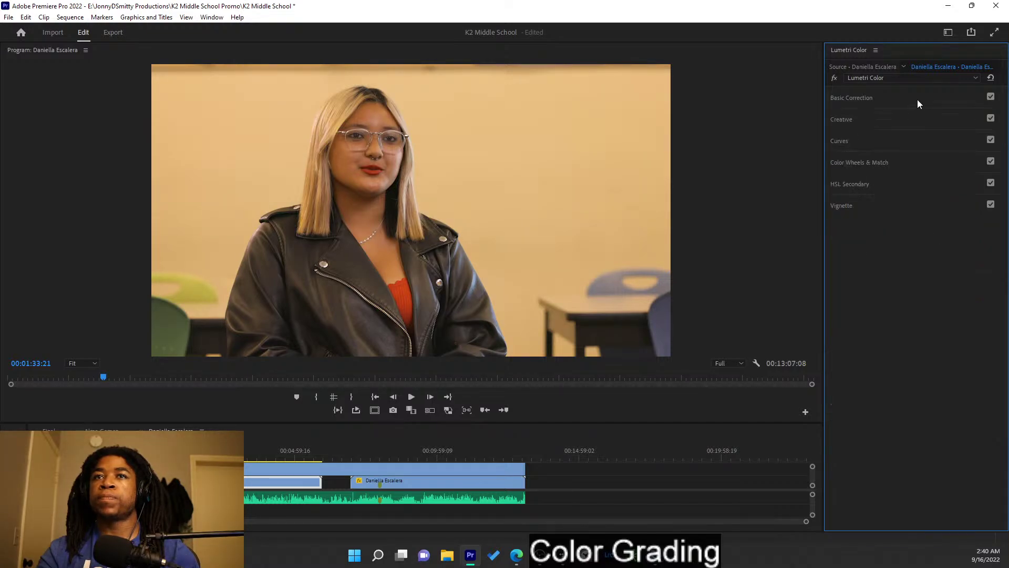
left_click(910, 102)
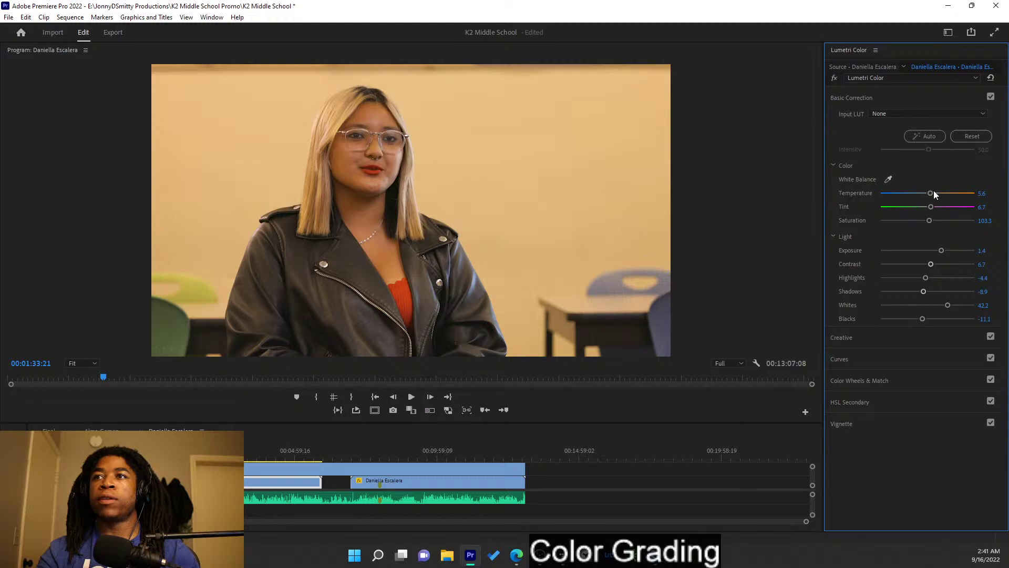
left_click_drag(931, 191, 926, 188)
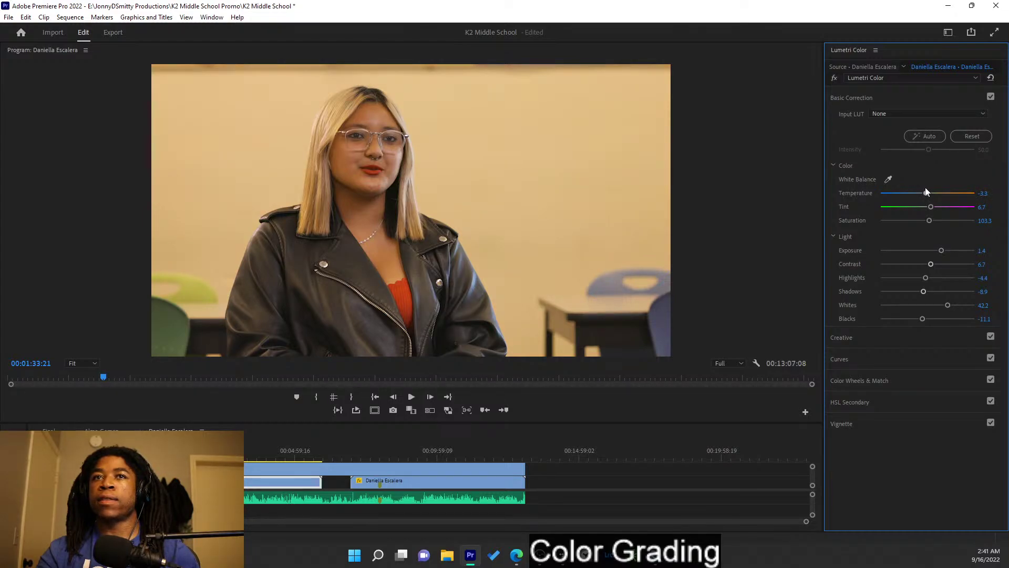
- Raise the Creative Vibrance to about 25
left_click(919, 97)
left_click(918, 122)
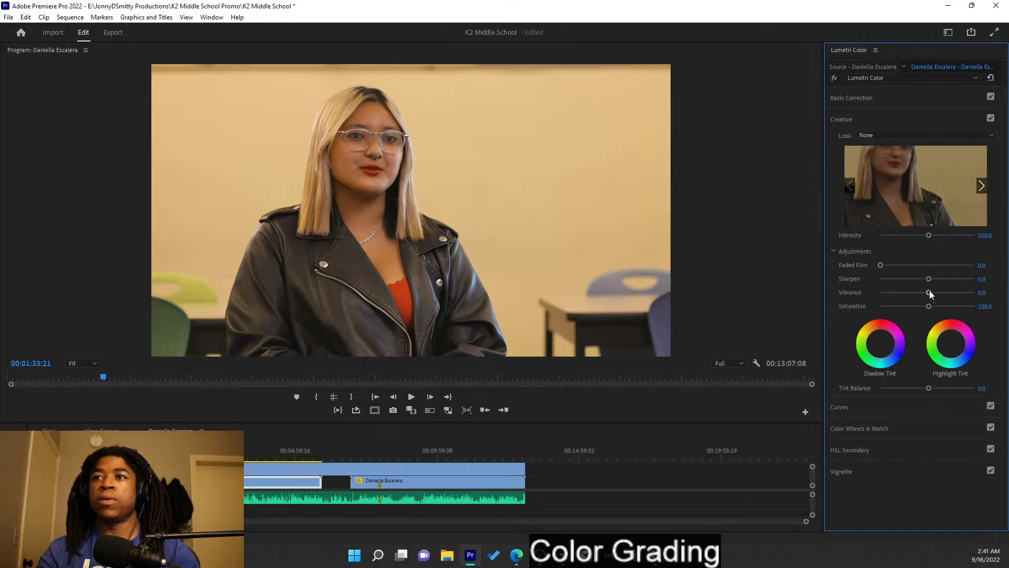
left_click_drag(930, 293, 940, 293)
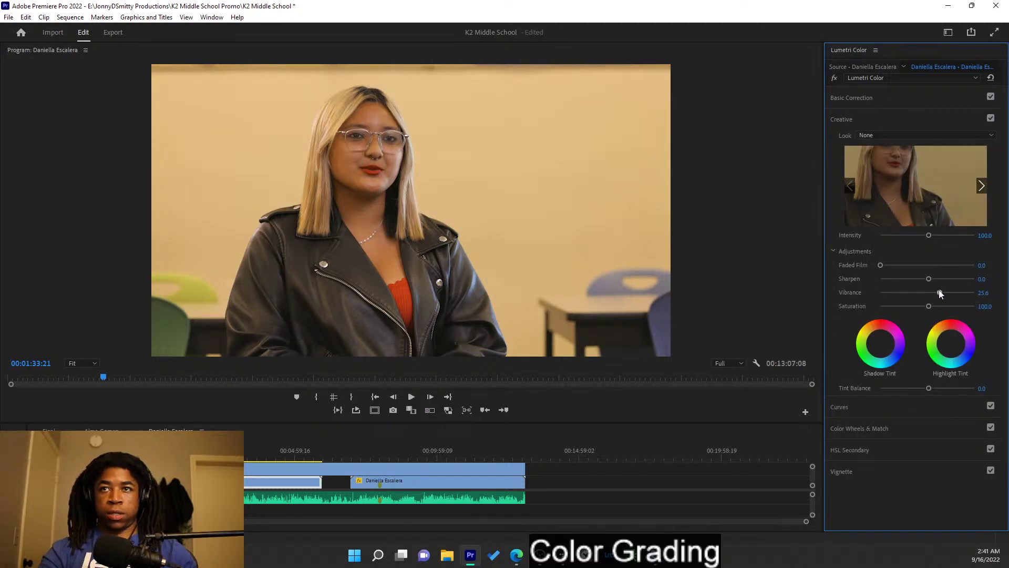
left_click(890, 120)
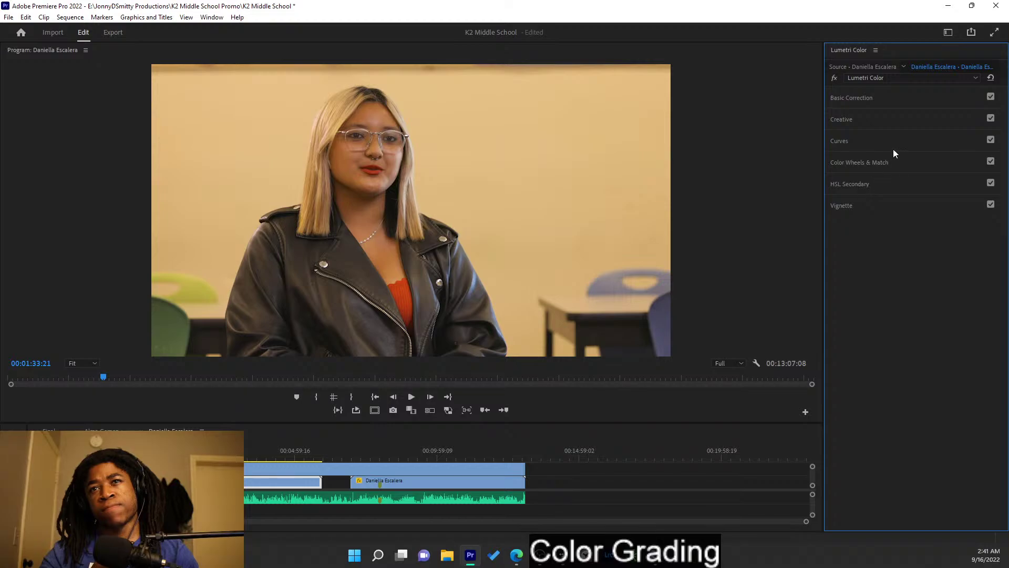
- Nudge Highlight Tint slightly off neutral, then bypass and restore the grade to compare
left_click(897, 120)
left_click_drag(953, 350, 956, 346)
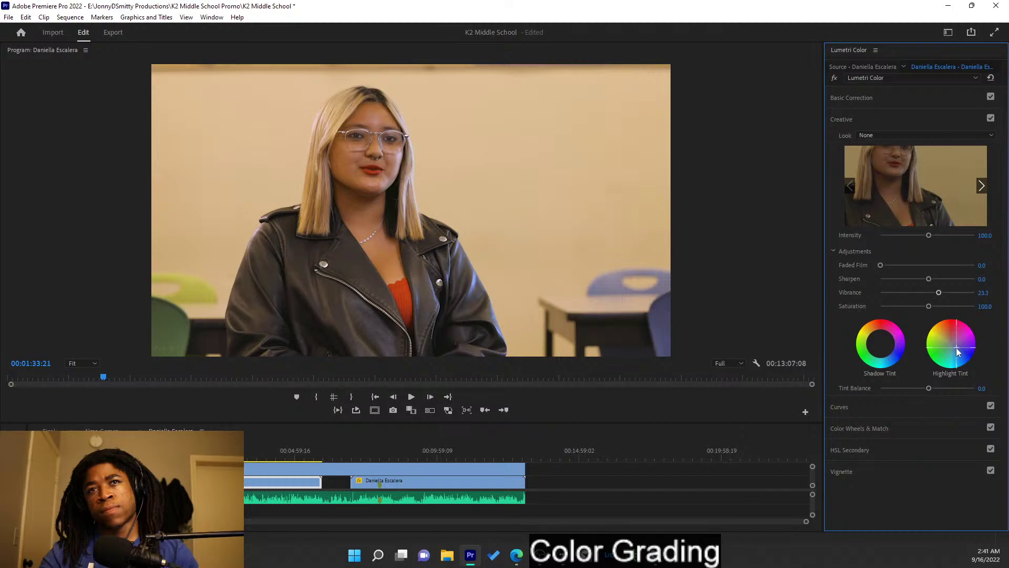
double_click(941, 331)
left_click_drag(951, 343, 955, 347)
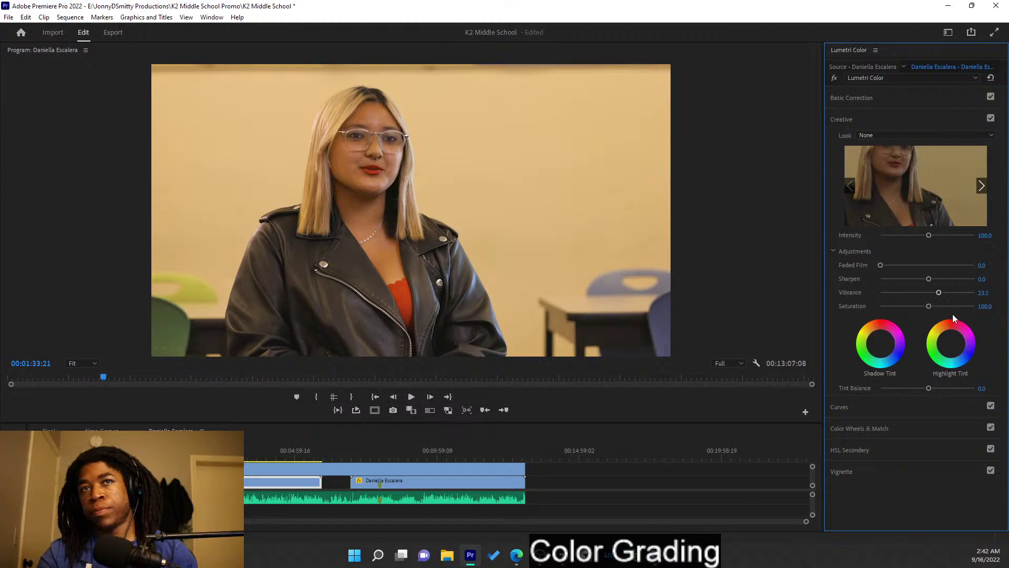
left_click(835, 78)
left_click(834, 78)
left_click(913, 120)
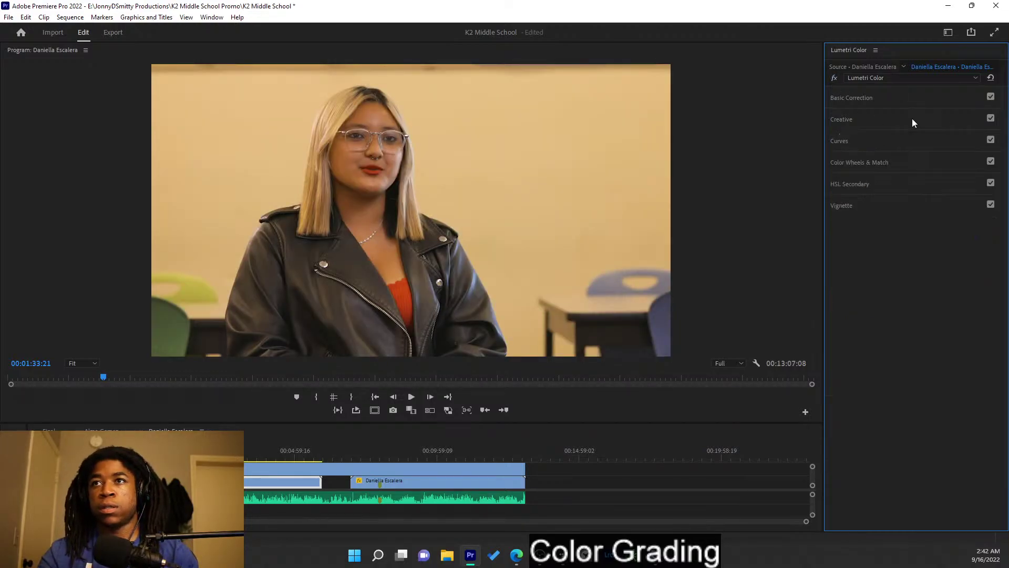
- Sample the face's skin tone in HSL Secondary and preview the key as a Color/Gray matte
left_click(903, 160)
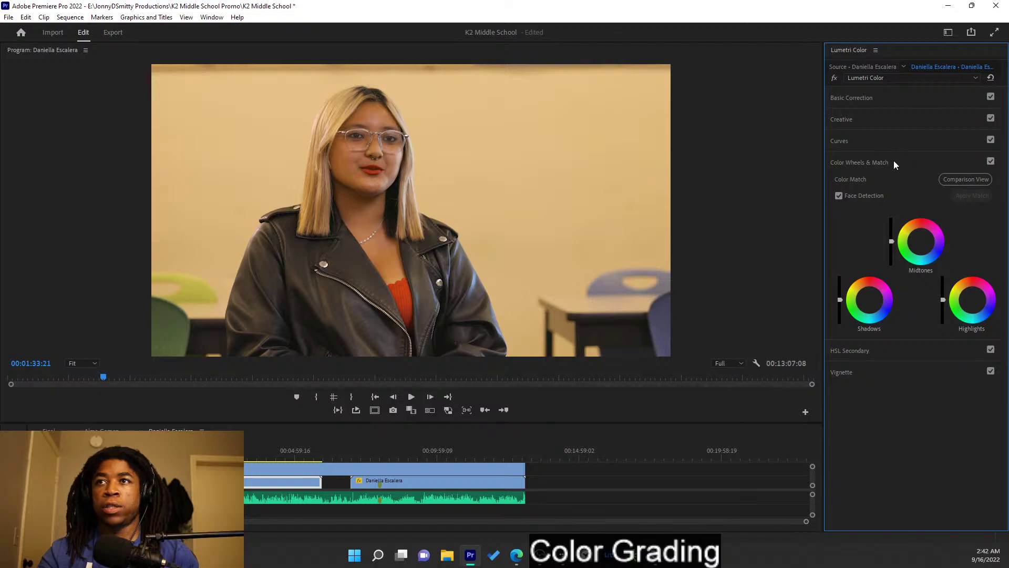
left_click(893, 161)
left_click(884, 182)
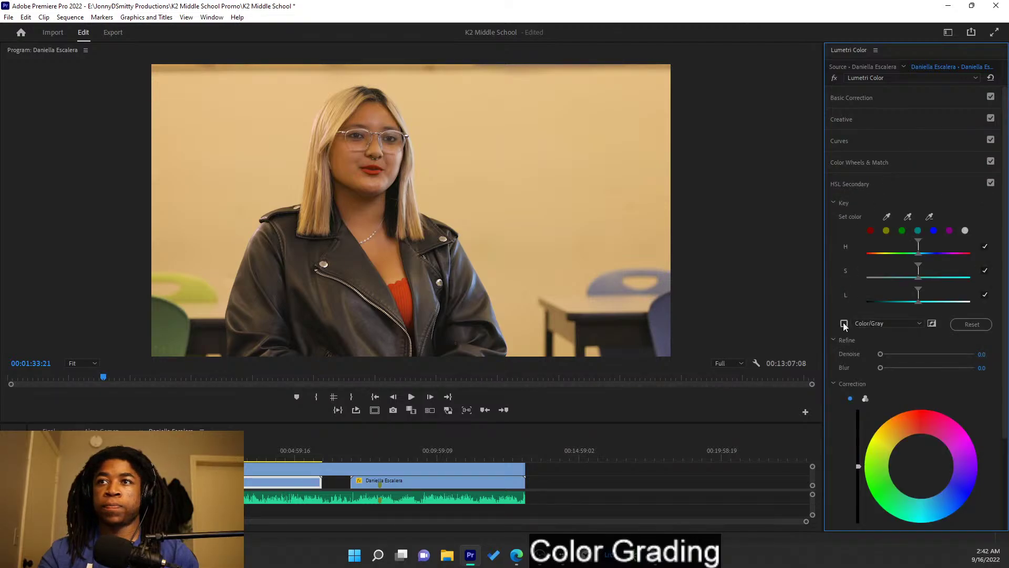
left_click(887, 215)
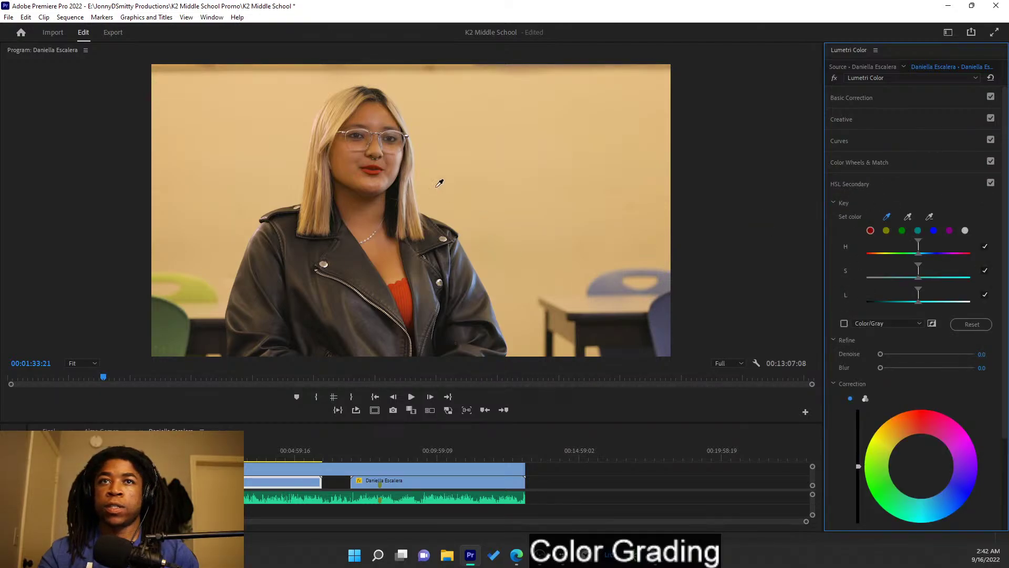
left_click(346, 167)
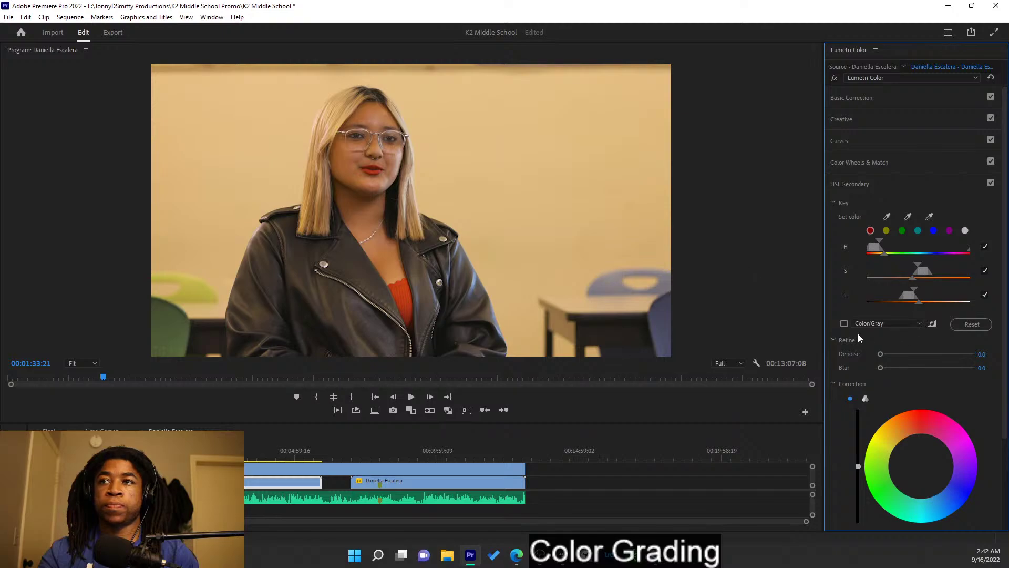
left_click(844, 323)
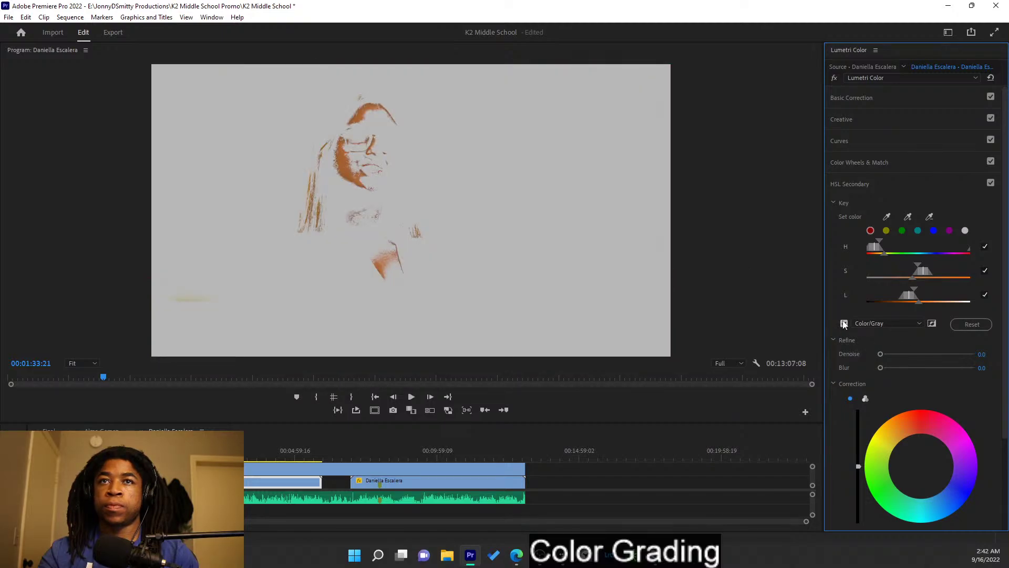
left_click(844, 324)
left_click(845, 324)
left_click(844, 324)
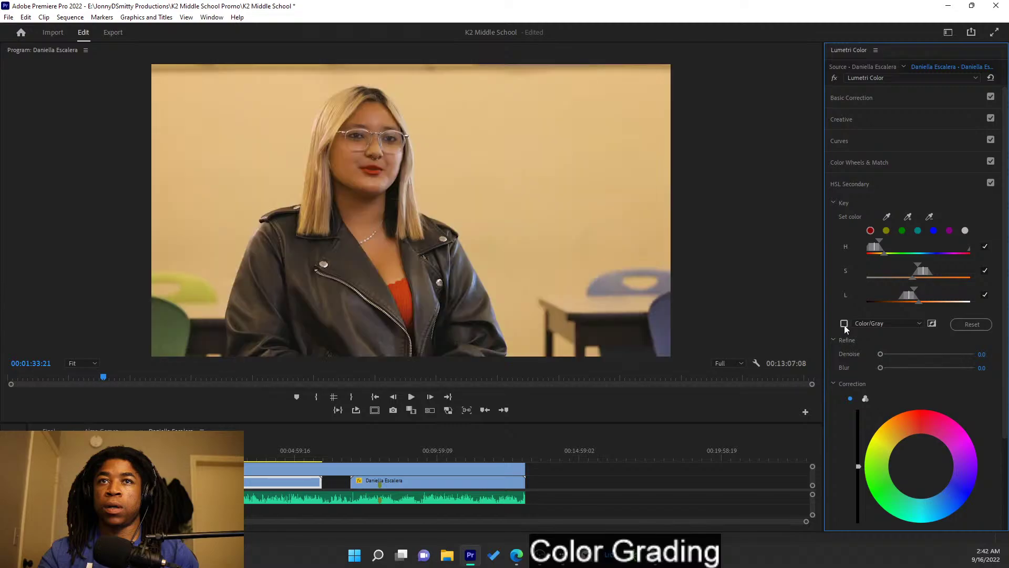
left_click(844, 324)
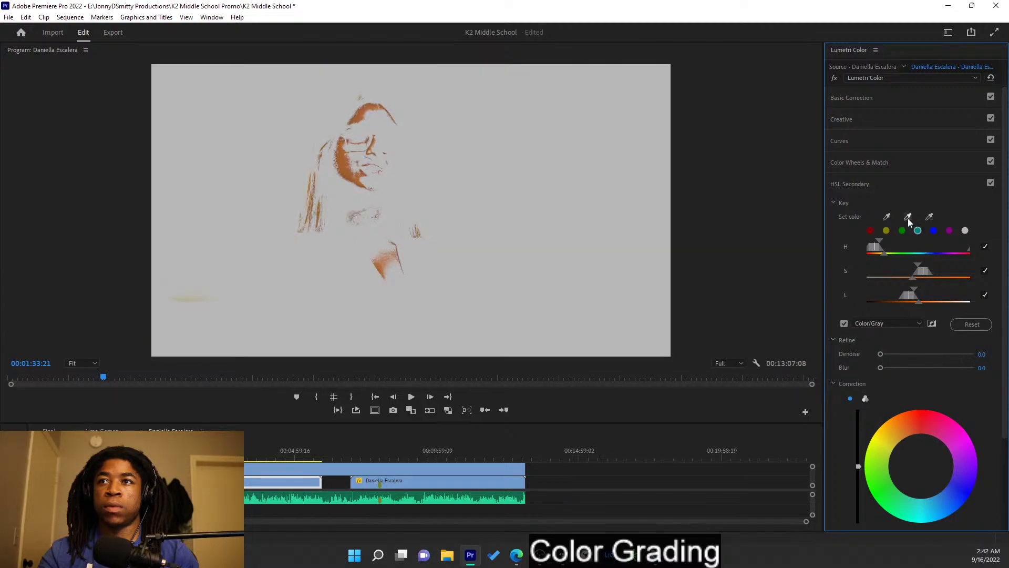
- Refine the skin key by adding more face, removing the chair colour, and narrowing saturation
left_click(399, 153)
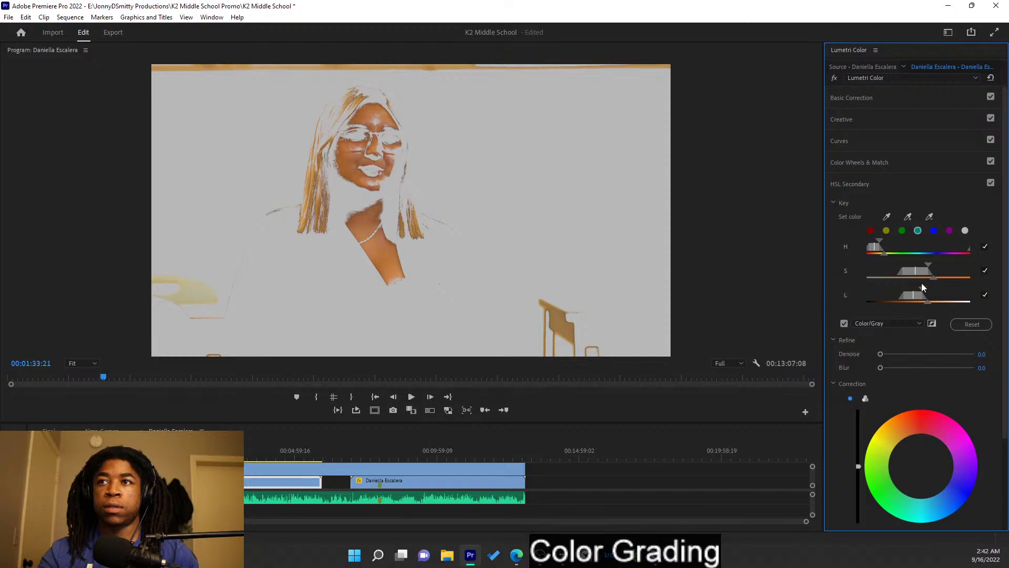
mouse_move(918, 277)
left_mouse_down()
mouse_move(918, 295)
mouse_move(904, 292)
left_mouse_up()
left_click(930, 216)
left_click(565, 315)
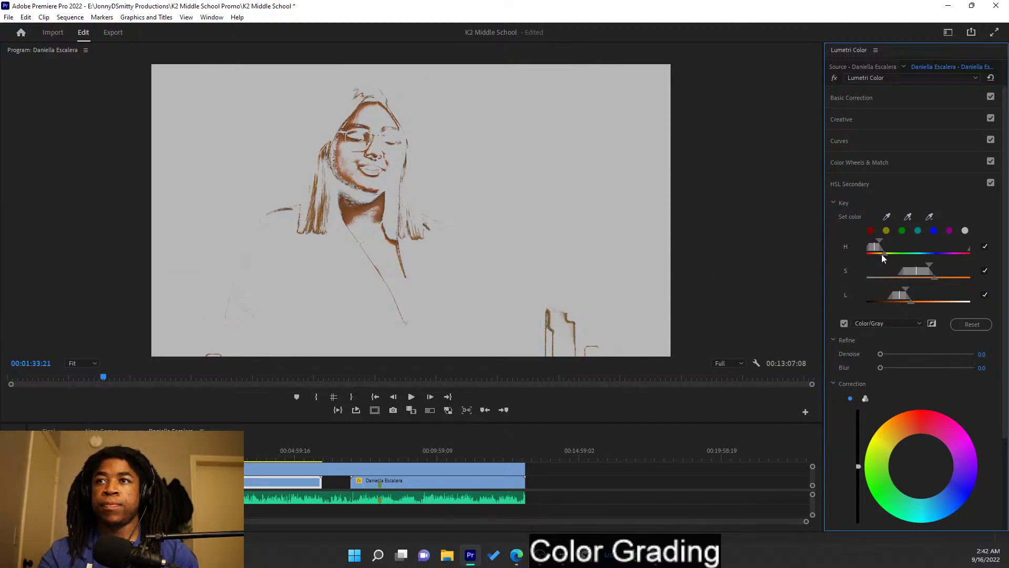
left_click(908, 216)
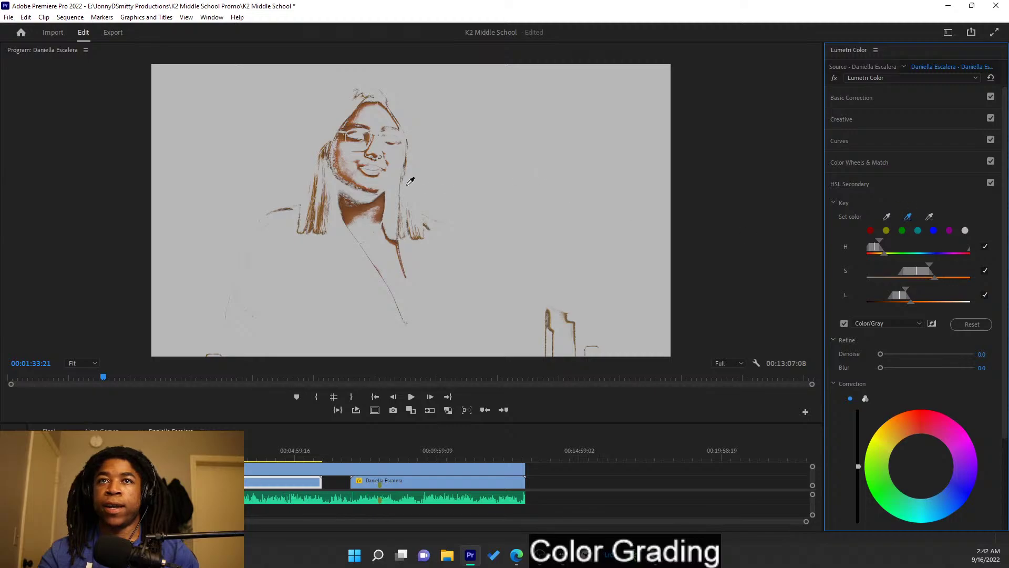
left_click(389, 176)
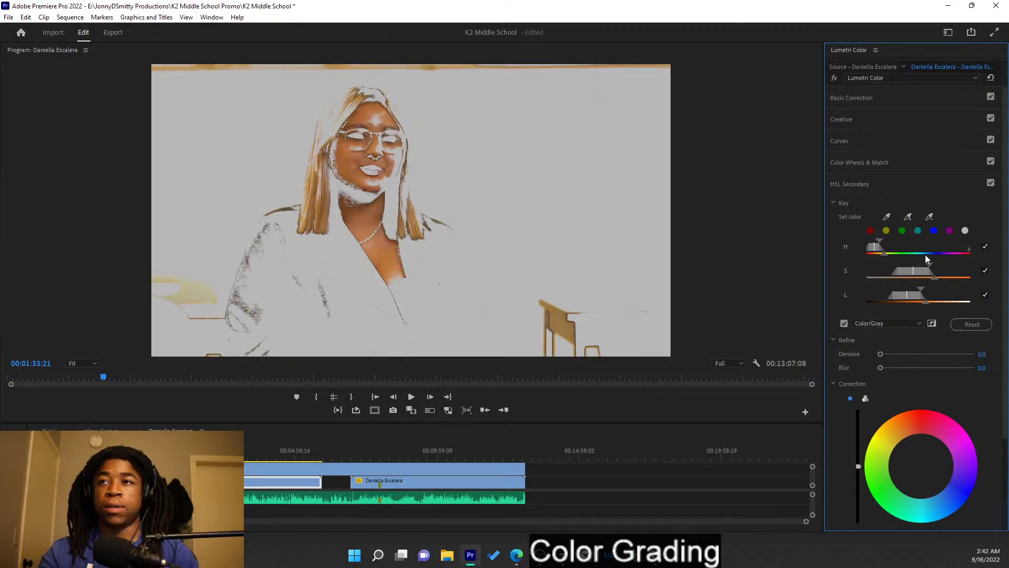
left_click_drag(913, 275, 921, 274)
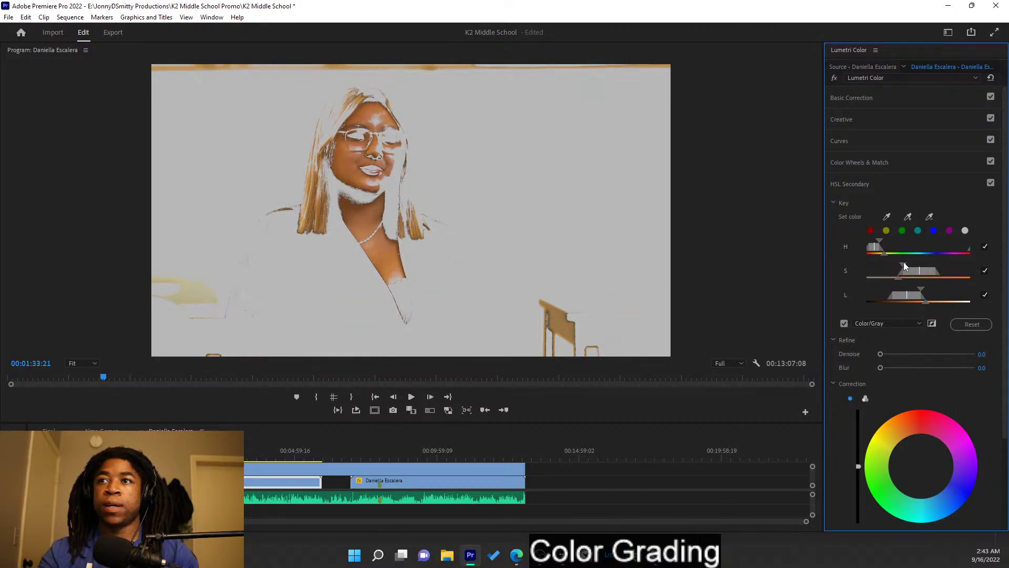
left_click_drag(904, 264, 915, 296)
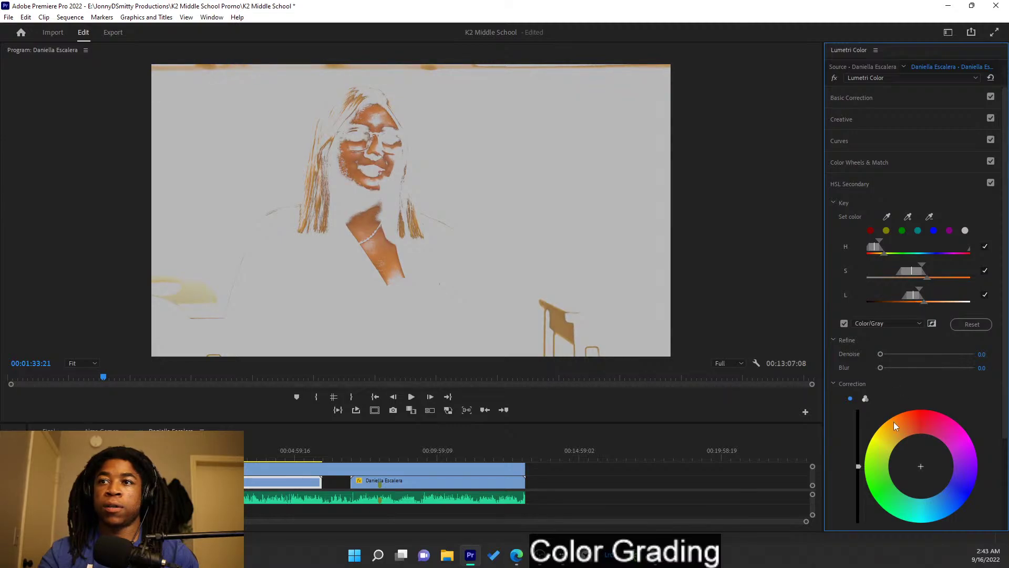
- Soften key edges, remove the chair from the key, and adjust hue and lightness ranges
left_click_drag(881, 368, 915, 370)
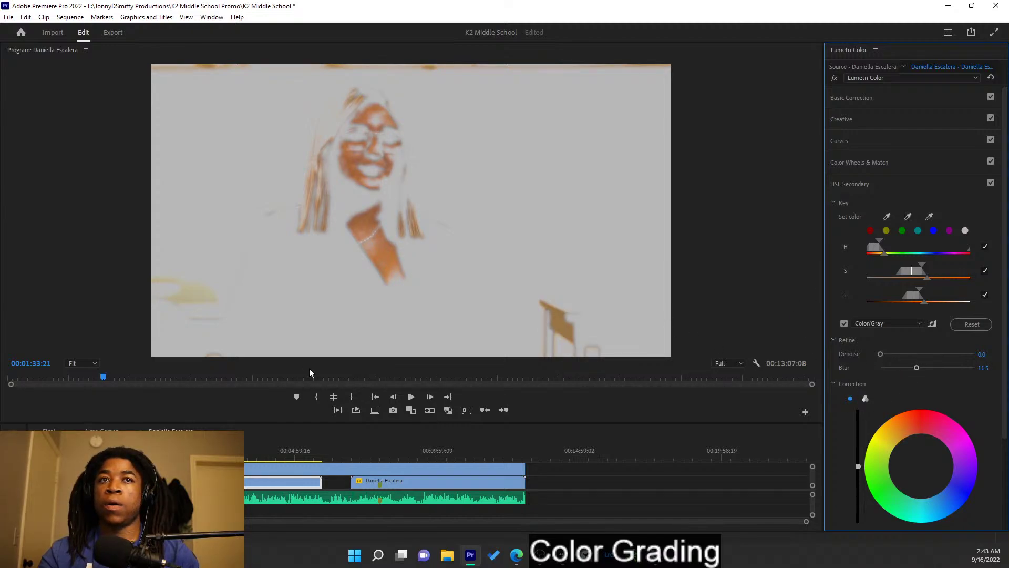
left_click(929, 217)
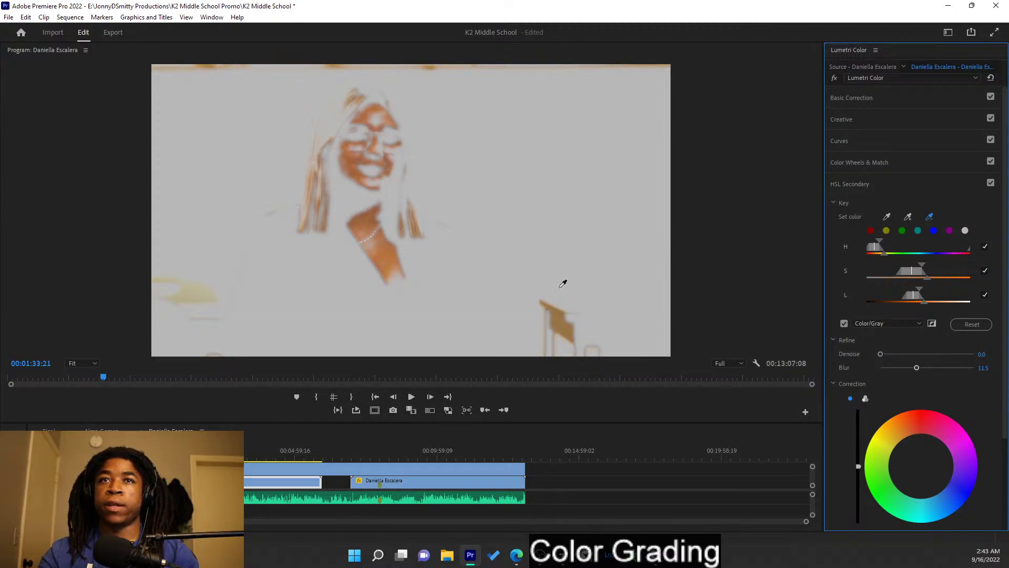
left_click(193, 300)
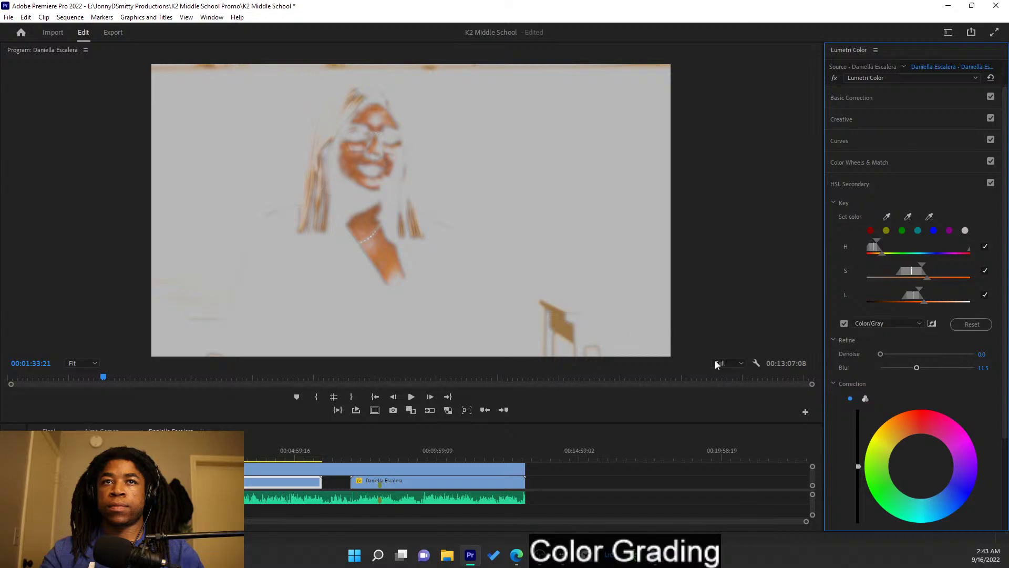
left_click_drag(875, 247, 870, 248)
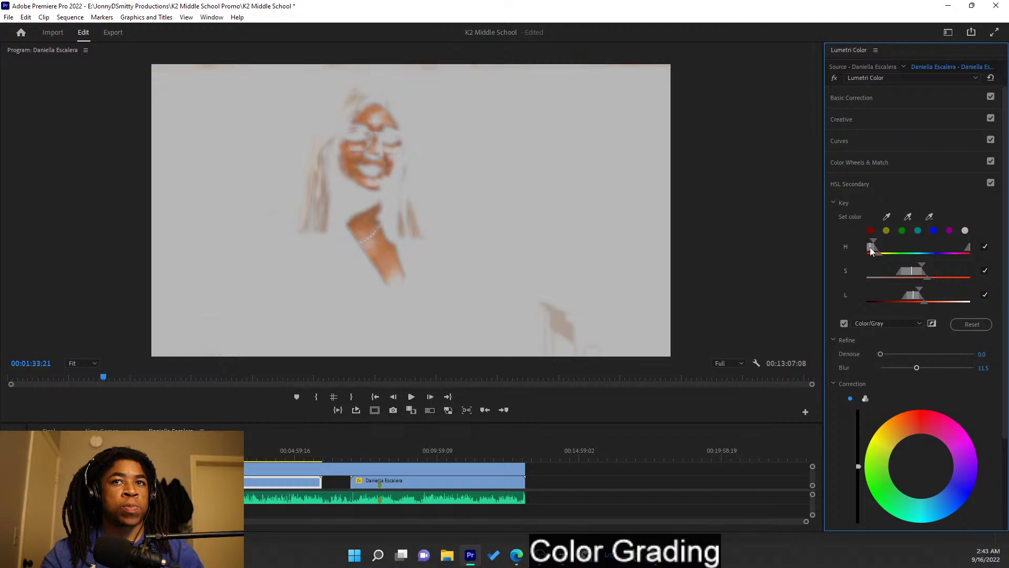
mouse_move(914, 295)
left_mouse_down()
mouse_move(901, 267)
mouse_move(919, 275)
left_mouse_up()
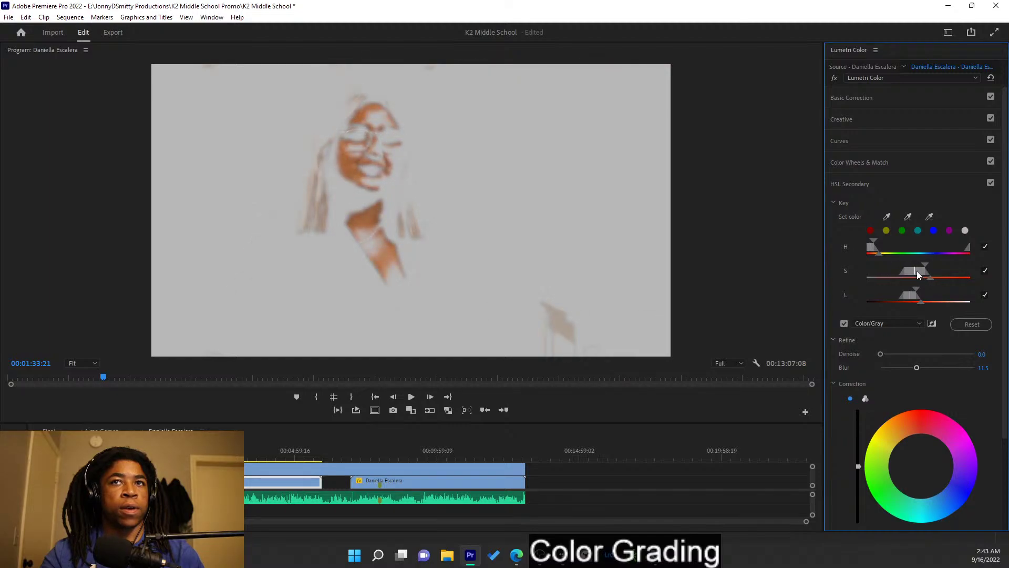
left_click(923, 468)
left_click_drag(923, 465, 924, 464)
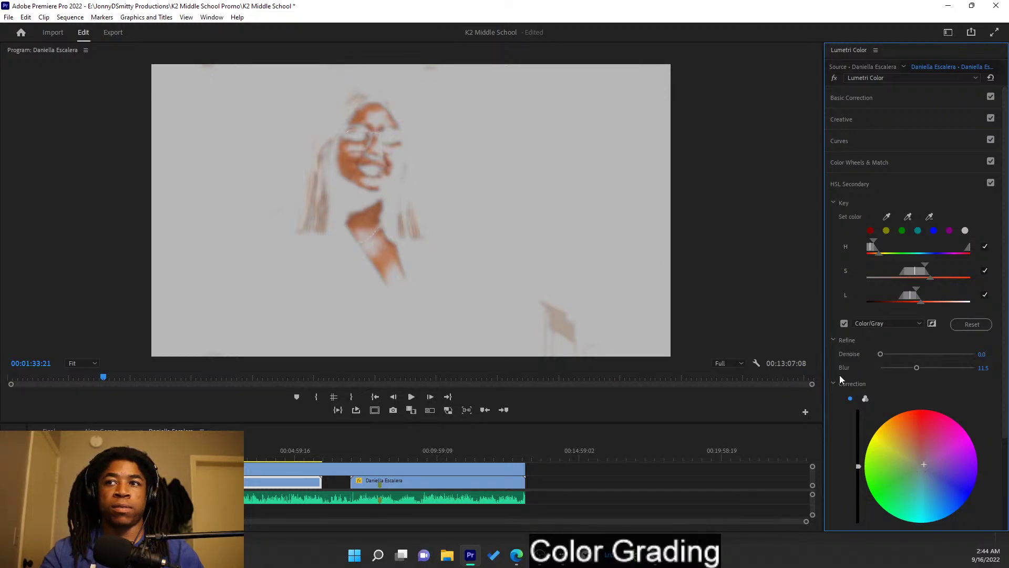
- Turn off the grey matte preview and set the key Blur to 20.3
left_click(845, 324)
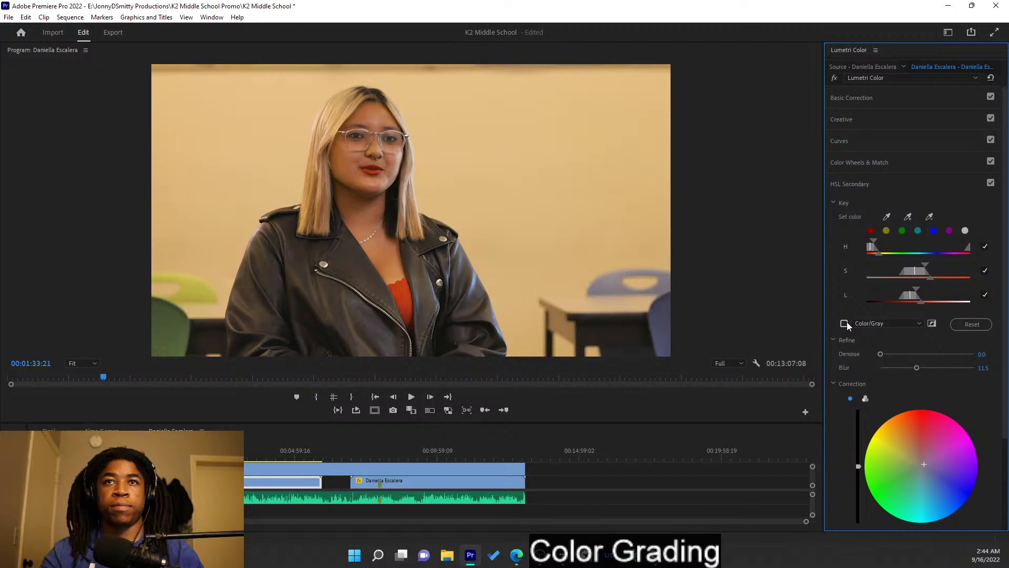
left_click(845, 324)
left_click_drag(917, 368, 944, 370)
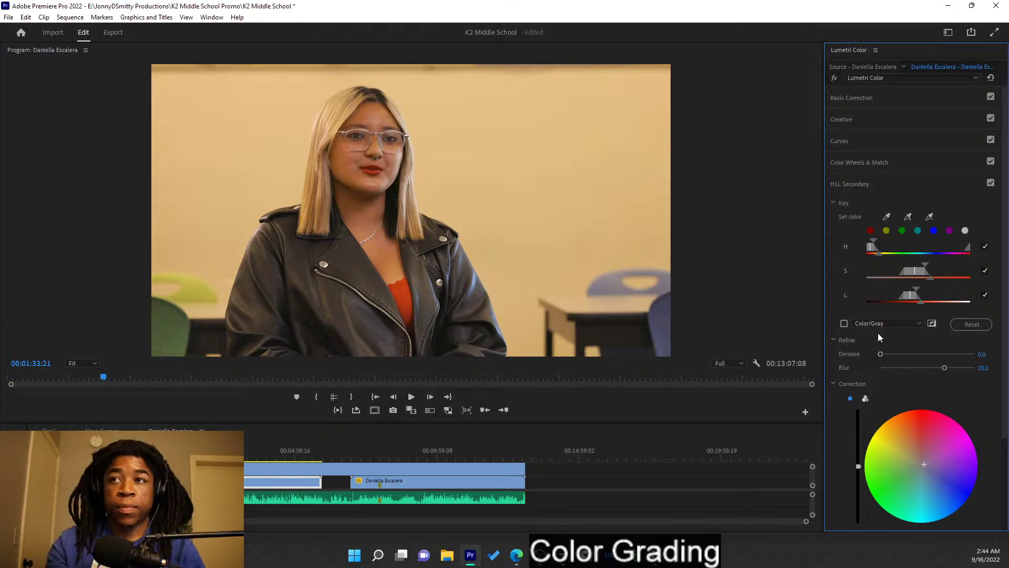
left_click(871, 230)
key("alt+Tab")
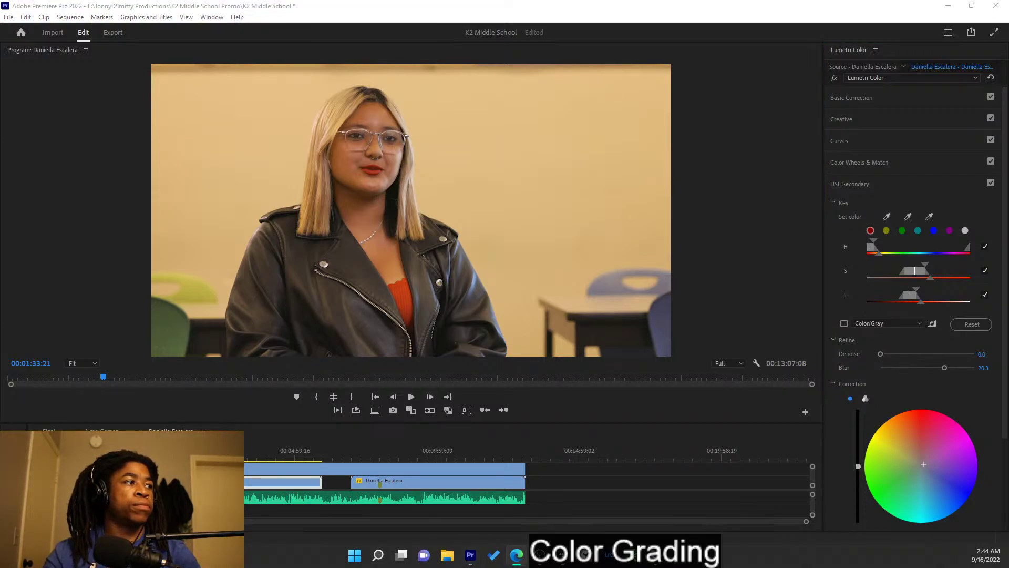
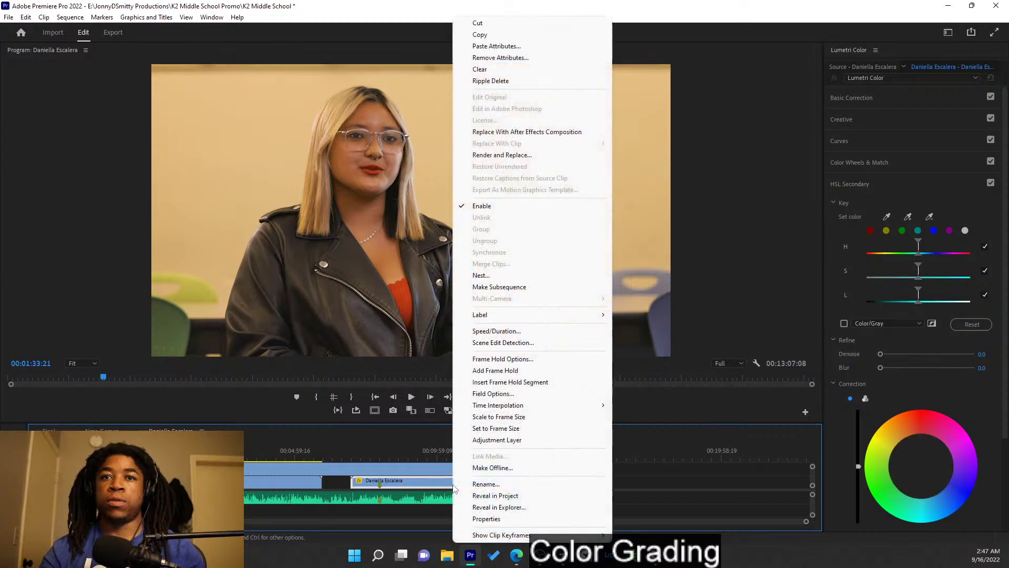
left_click(521, 46)
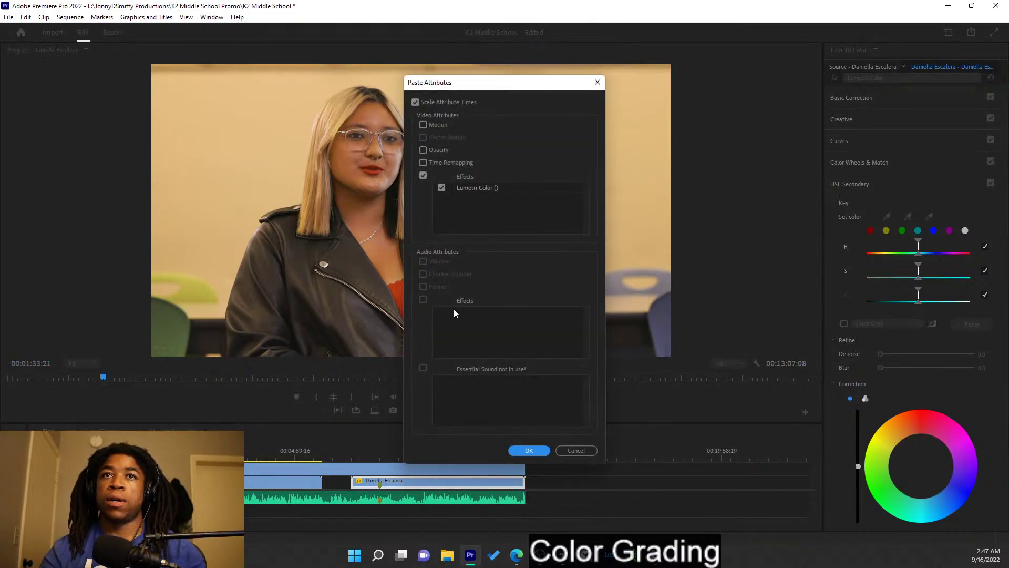
left_click(522, 453)
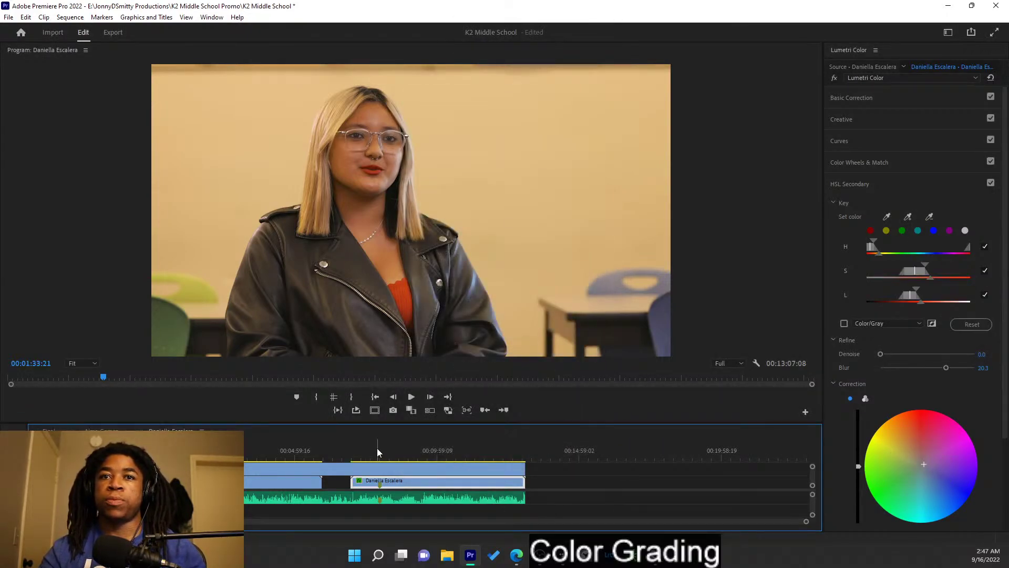
left_click_drag(380, 450, 441, 457)
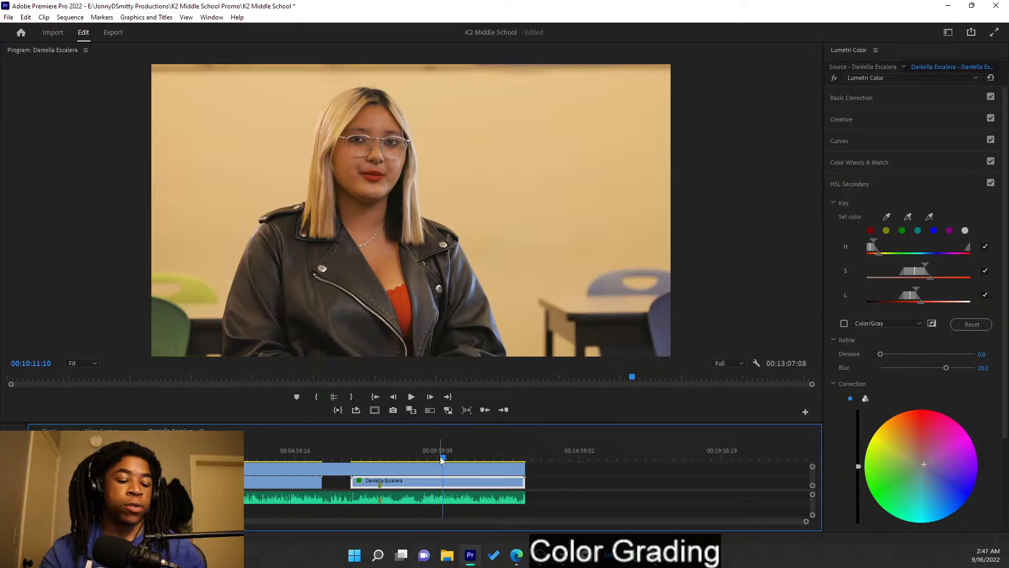
key("ctrl+s")
- Select the first clip, undo its grade, and show reference and current frames side by side
left_click(252, 453)
left_click(245, 499)
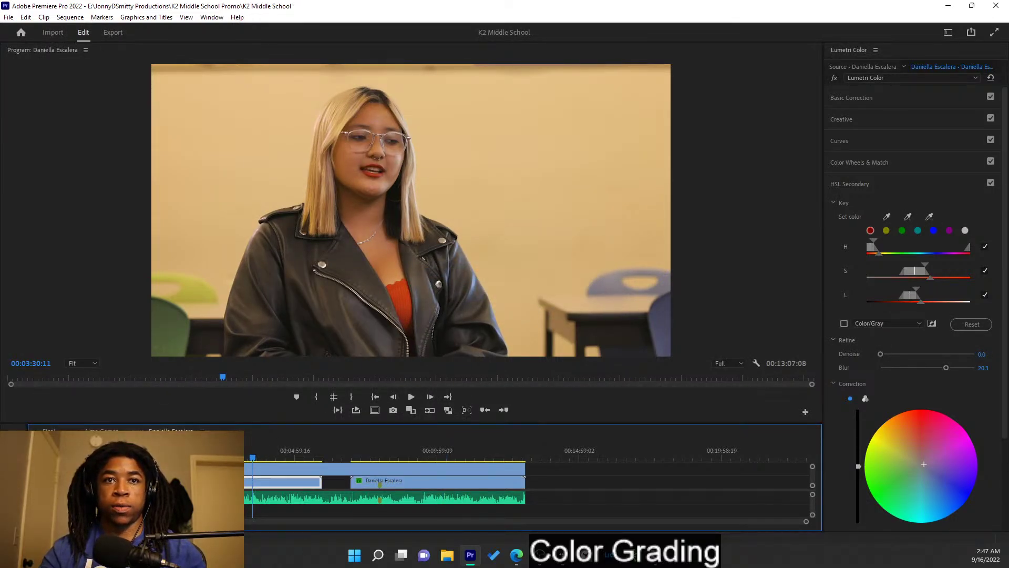
key("ctrl+z")
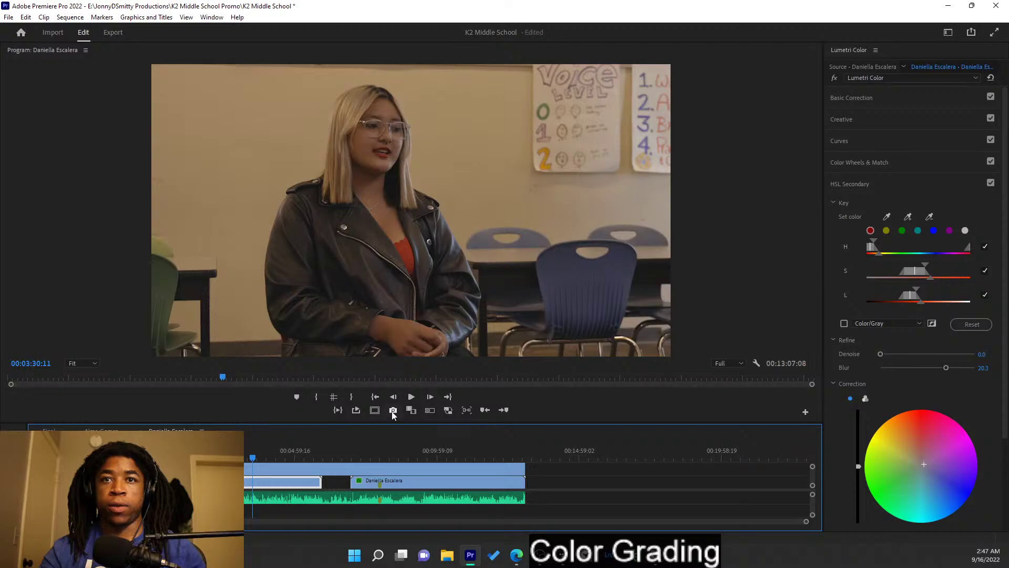
left_click(410, 412)
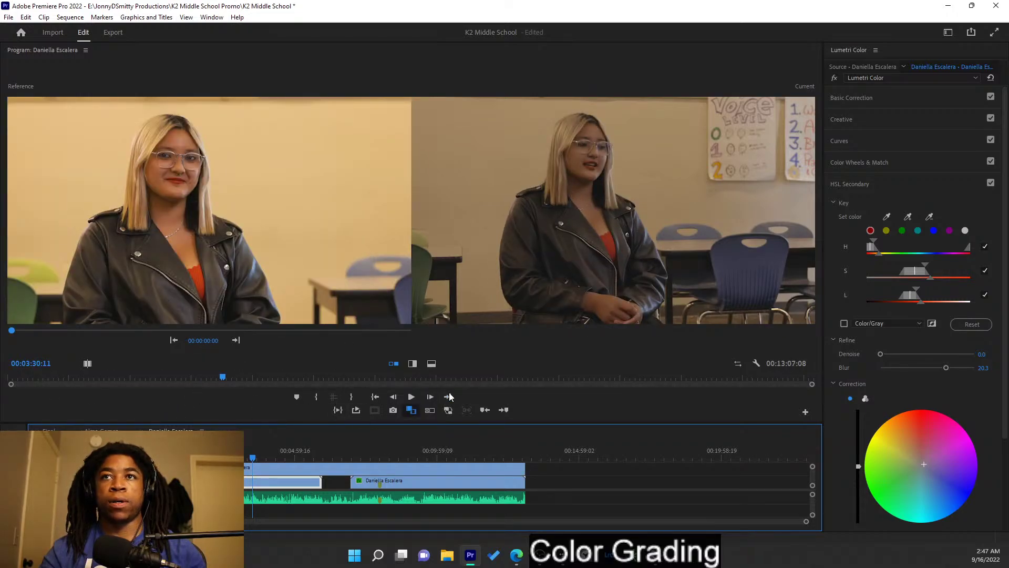
- Pick a wide-shot frame, select the clip, and set Basic Correction Blacks to -10
left_click_drag(269, 461, 203, 461)
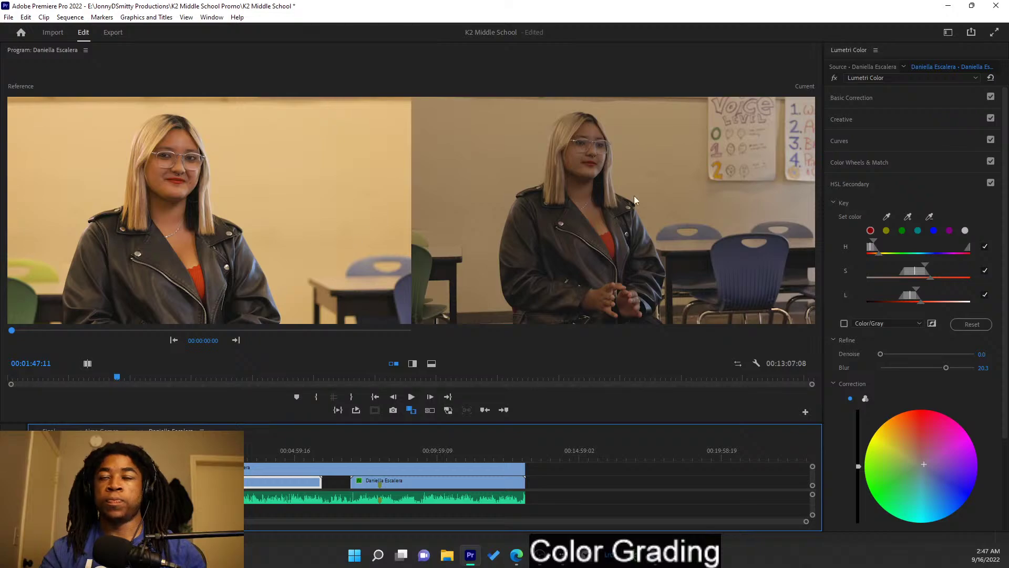
left_click(905, 182)
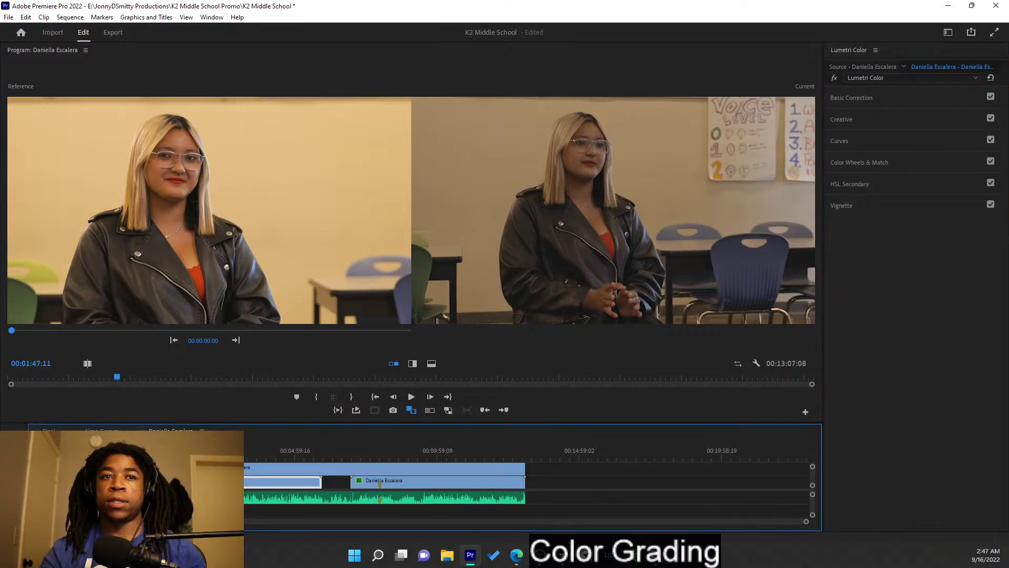
left_click(259, 469)
left_click(889, 99)
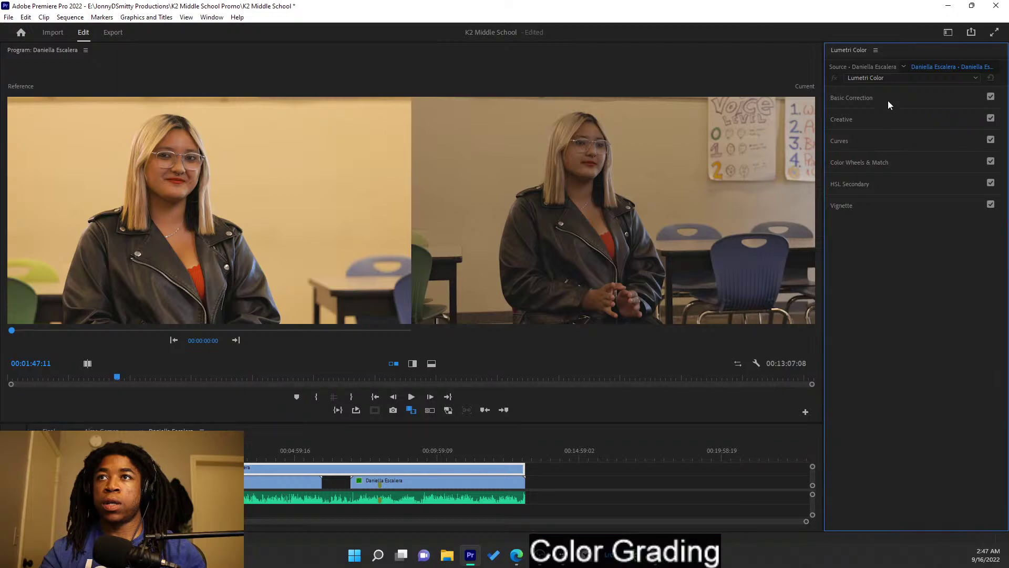
left_click_drag(928, 319, 924, 320)
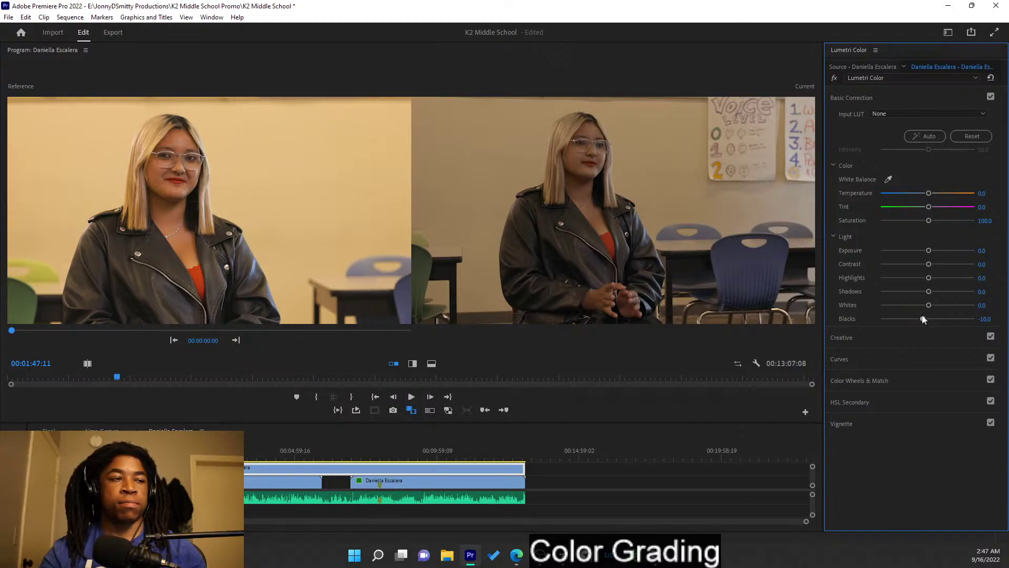
- Deepen Blacks to -11.1, raise Whites, and lift Exposure to about 1.2
left_click_drag(923, 319, 922, 319)
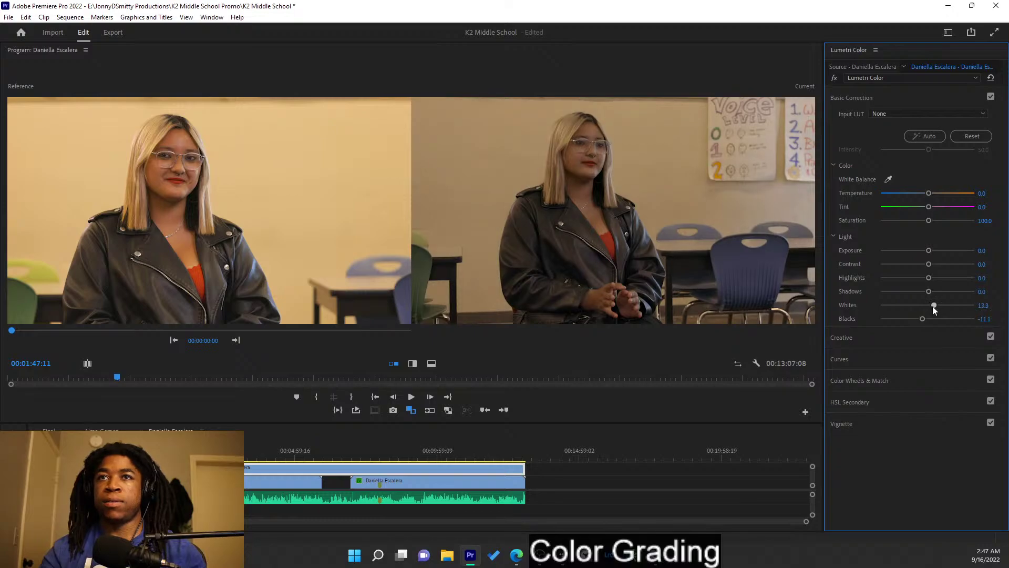
left_click_drag(944, 309, 939, 305)
left_click_drag(930, 251, 934, 251)
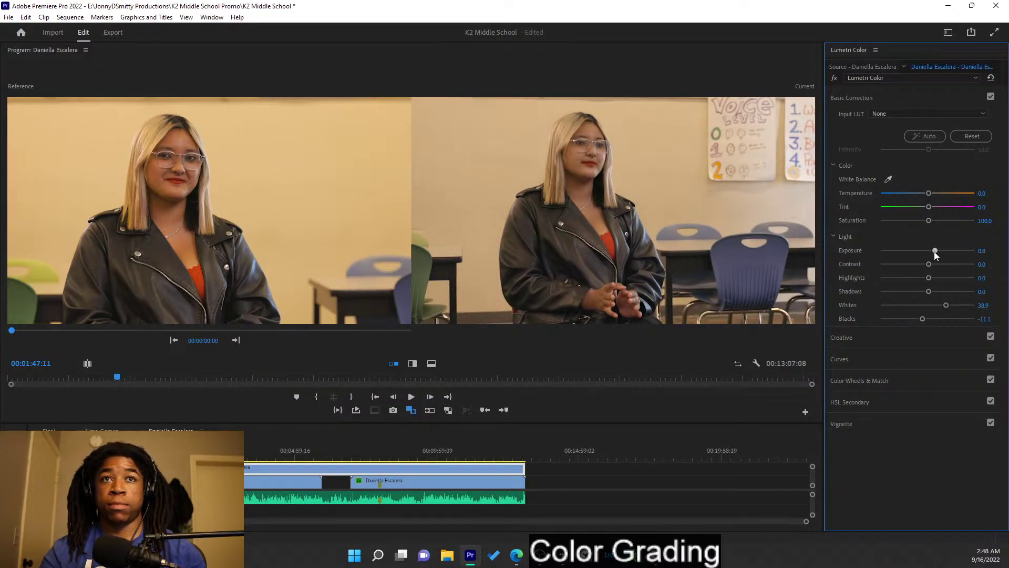
left_click_drag(934, 254, 937, 254)
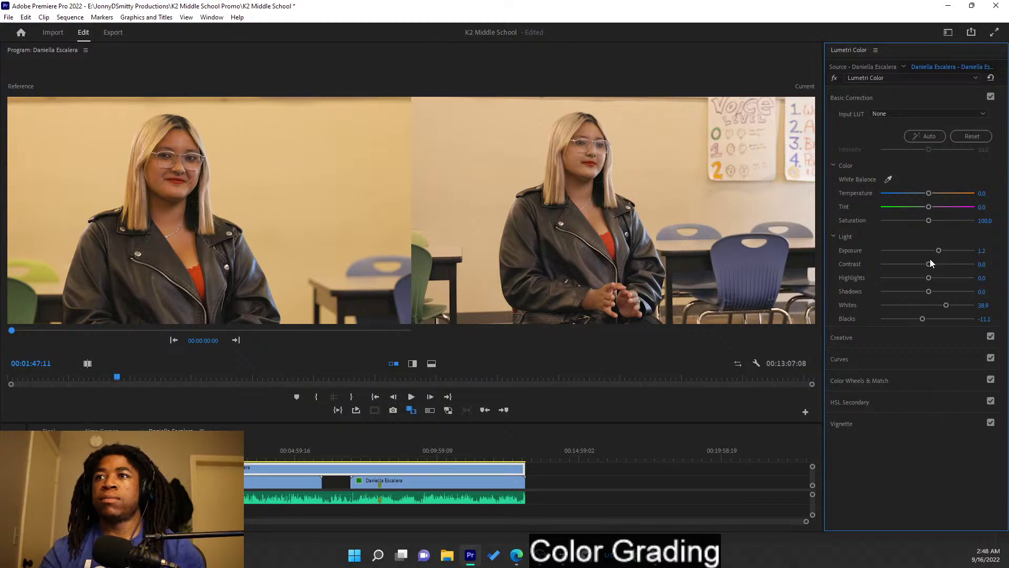
- Set Contrast 3.3, Highlights -16.7, Shadows -18.9, Whites 32.2 and Saturation 103.3
left_click_drag(929, 263, 935, 265)
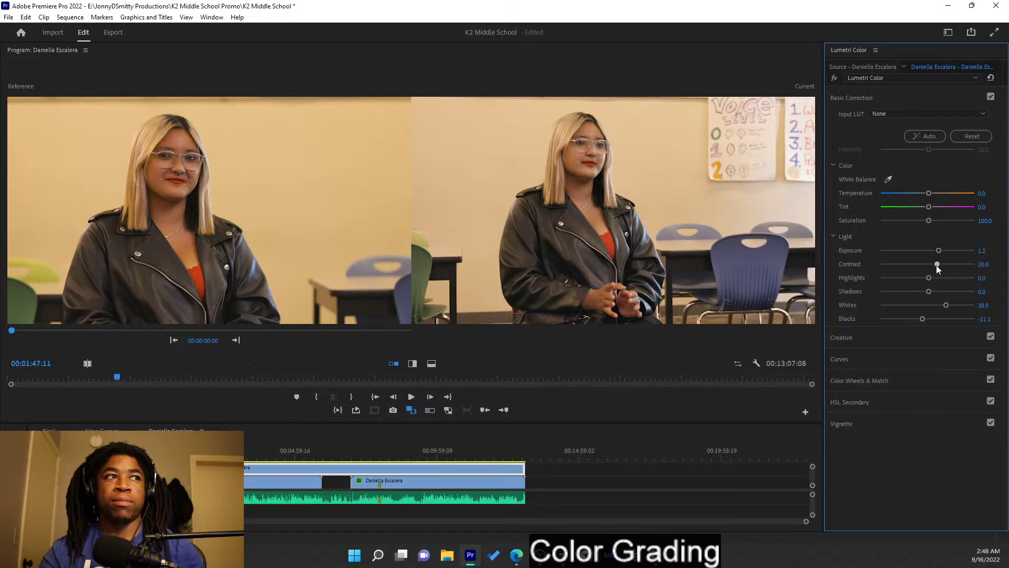
left_click_drag(935, 265, 910, 280)
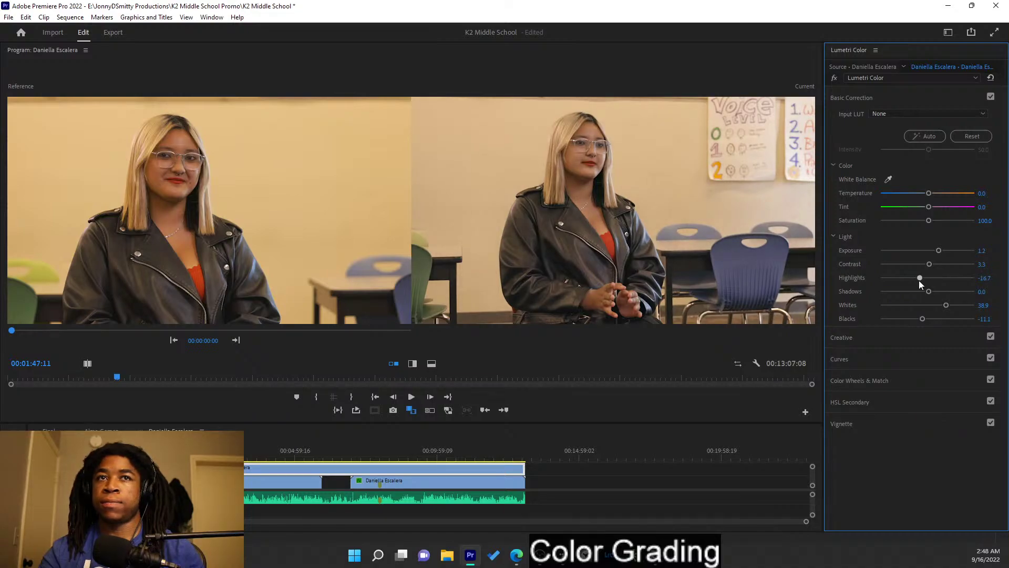
left_click_drag(931, 292, 919, 291)
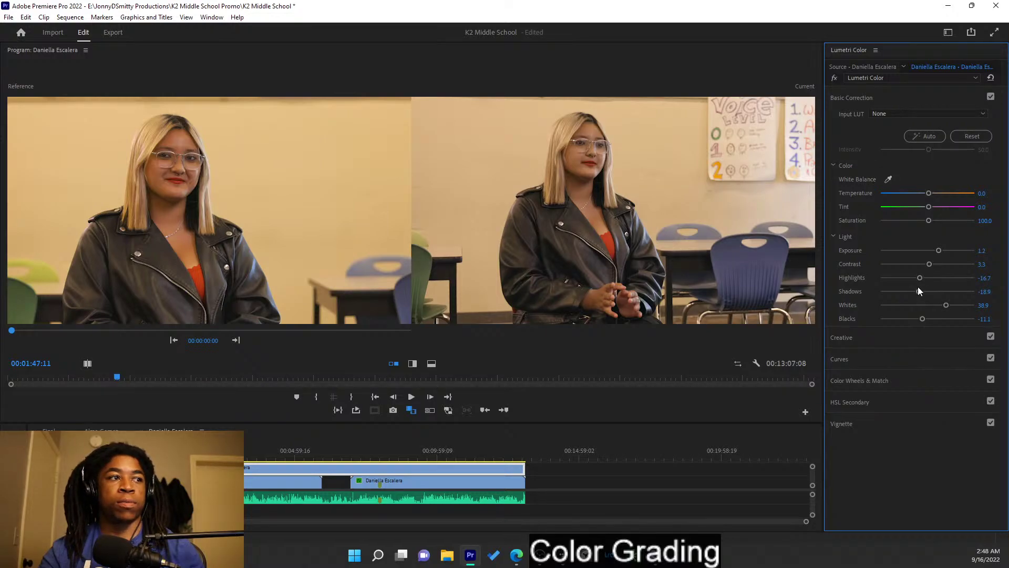
left_click_drag(945, 305, 943, 305)
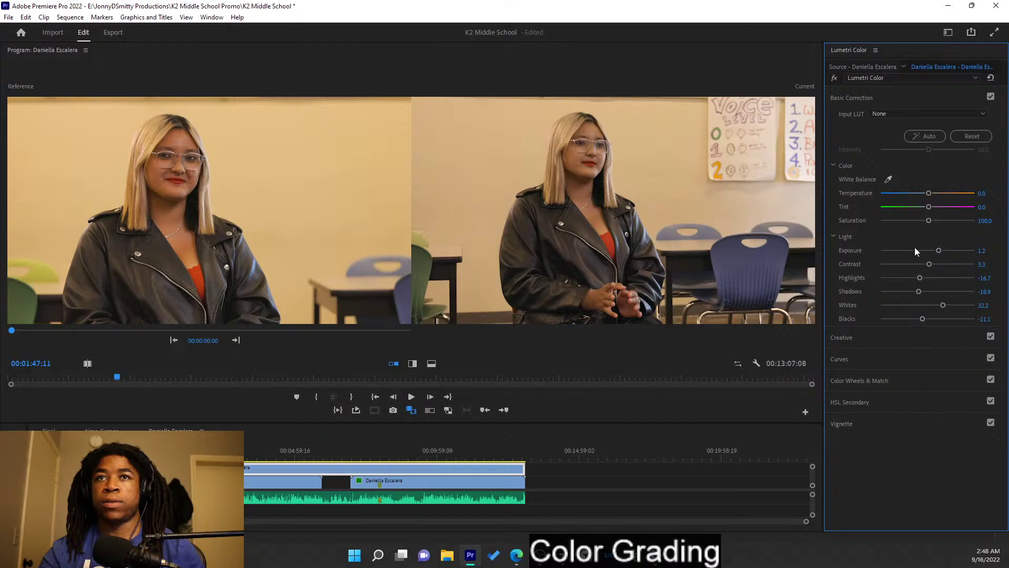
left_click_drag(929, 220, 930, 223)
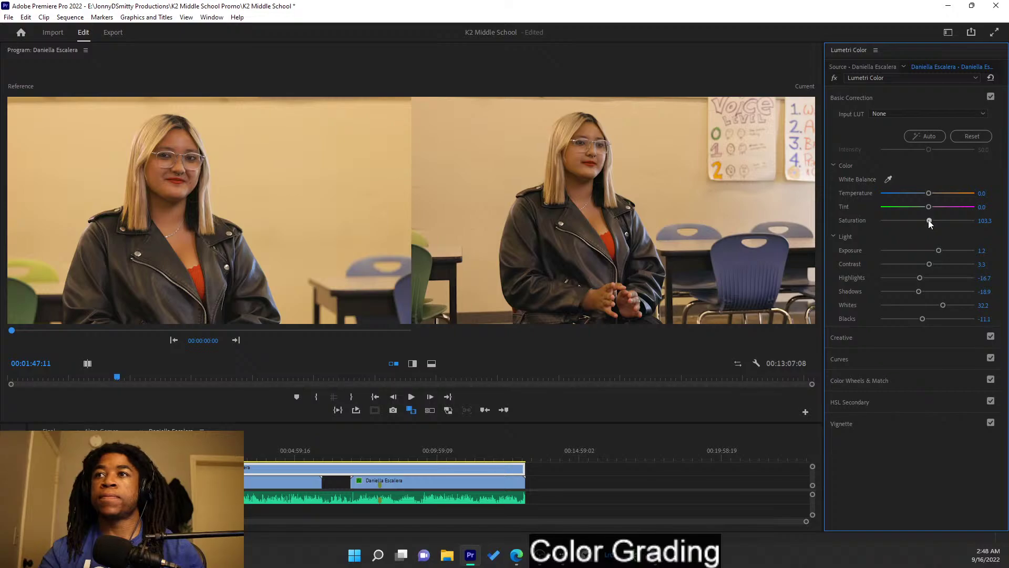
- Set the wide shot's Temperature to 8.9, Tint to -4.4 and Exposure to 1.4
left_click_drag(928, 189, 929, 194)
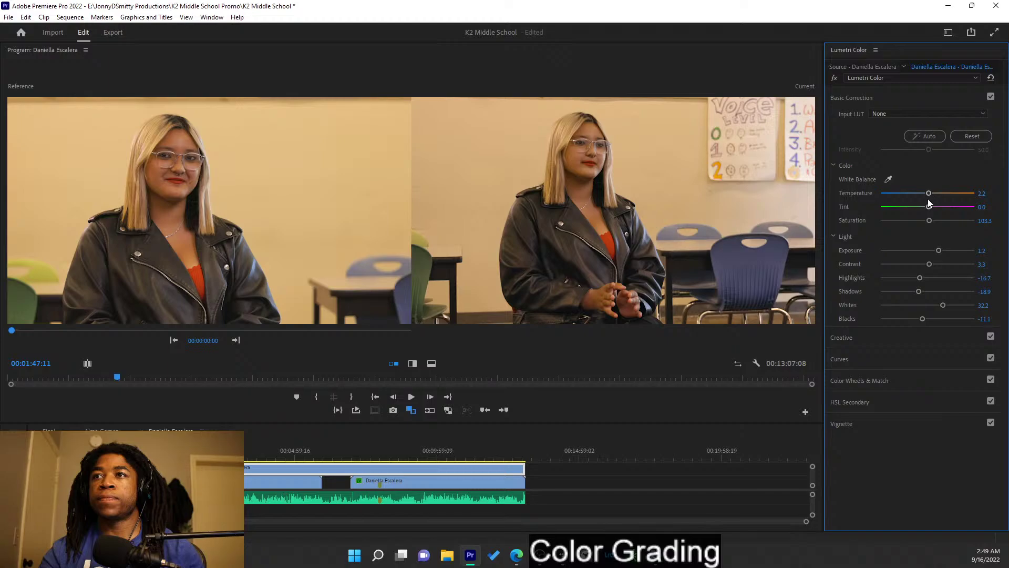
left_click_drag(929, 206, 930, 207)
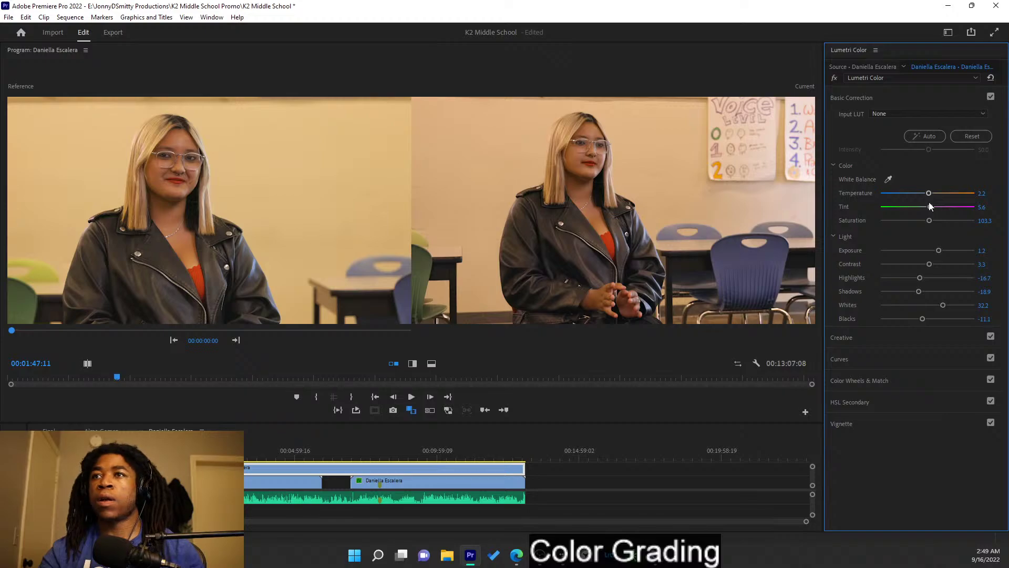
mouse_move(930, 206)
left_mouse_down()
mouse_move(929, 193)
mouse_move(931, 204)
left_mouse_up()
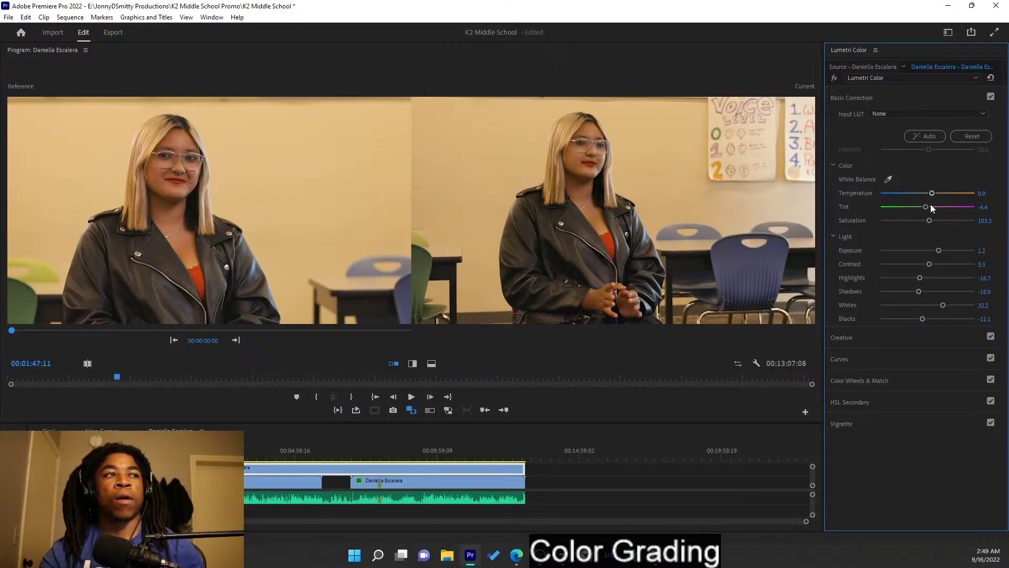
left_click_drag(939, 251, 941, 252)
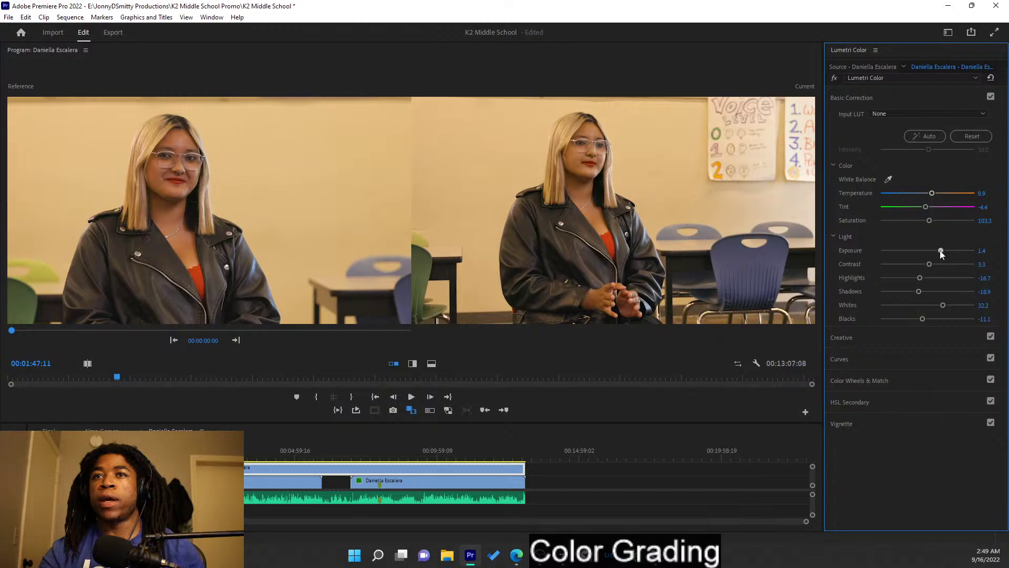
- In the Creative section, set the wide shot's Vibrance to 27.8
left_click(908, 98)
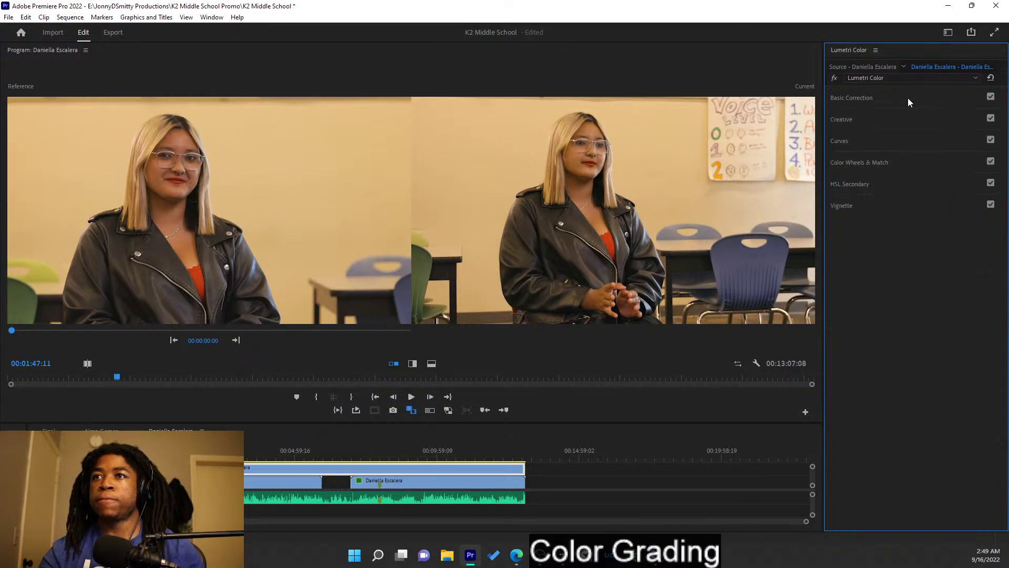
left_click(903, 124)
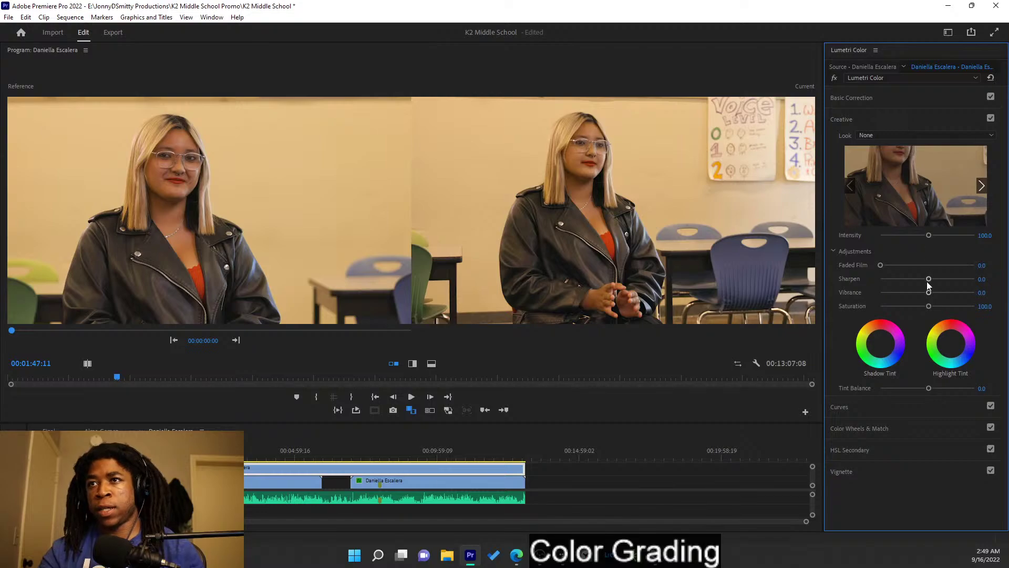
left_click_drag(928, 292, 942, 293)
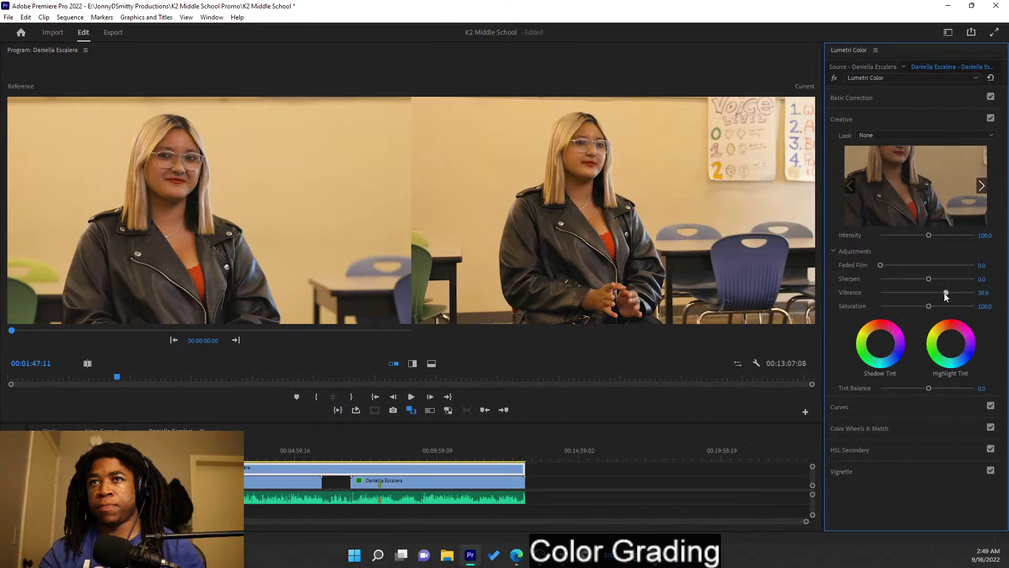
left_click_drag(946, 292, 941, 293)
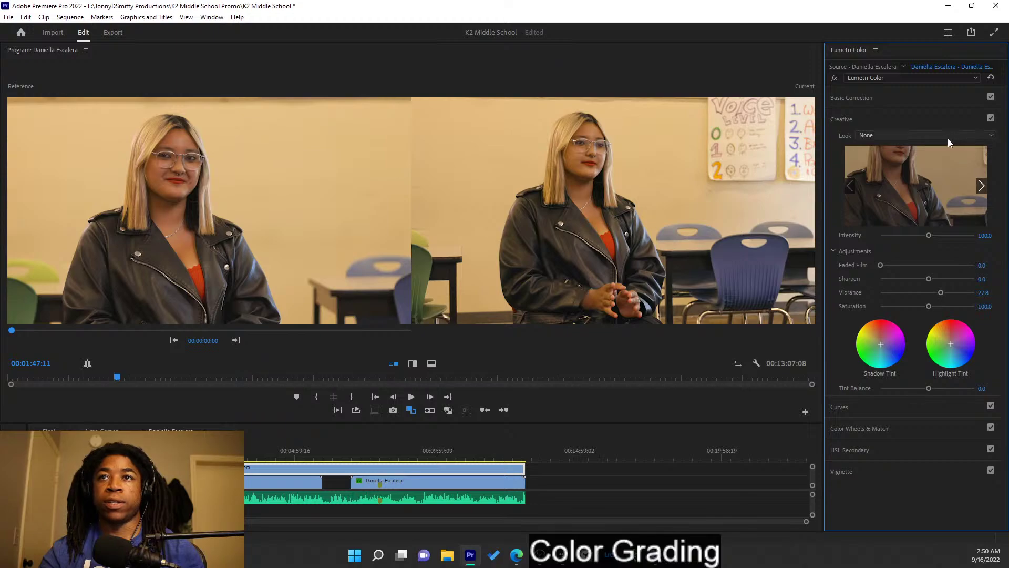
left_click(908, 117)
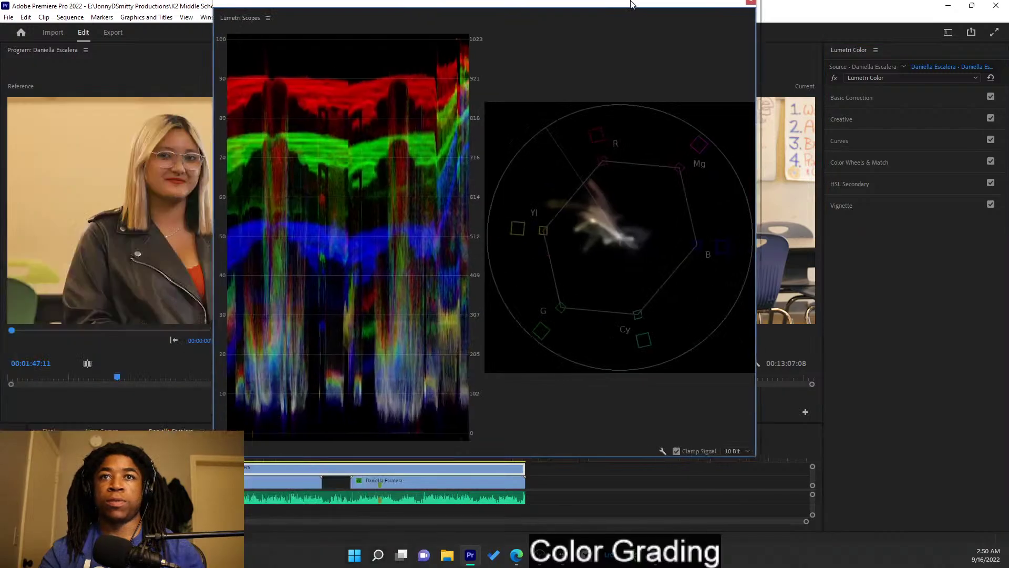
- Move aside and close the floating Lumetri Scopes window, then expand HSL Secondary
left_click_drag(636, 20, 660, 70)
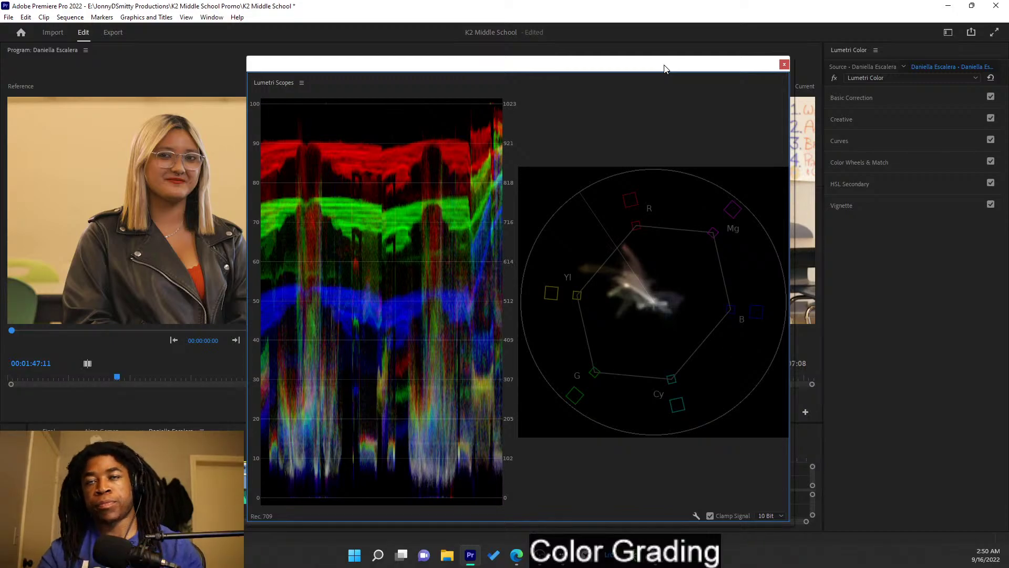
left_click_drag(665, 69, 401, 131)
left_click(522, 126)
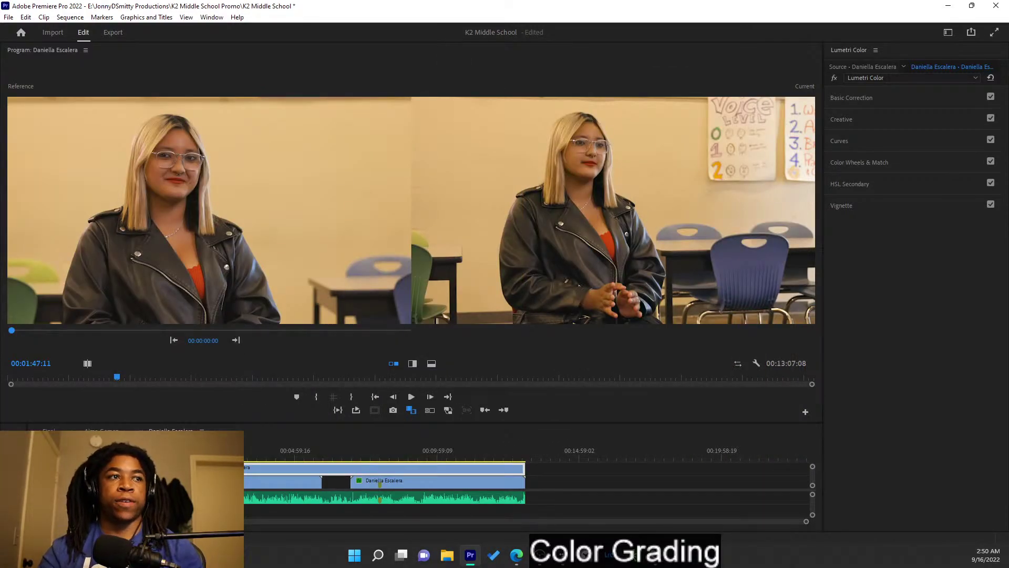
left_click(884, 182)
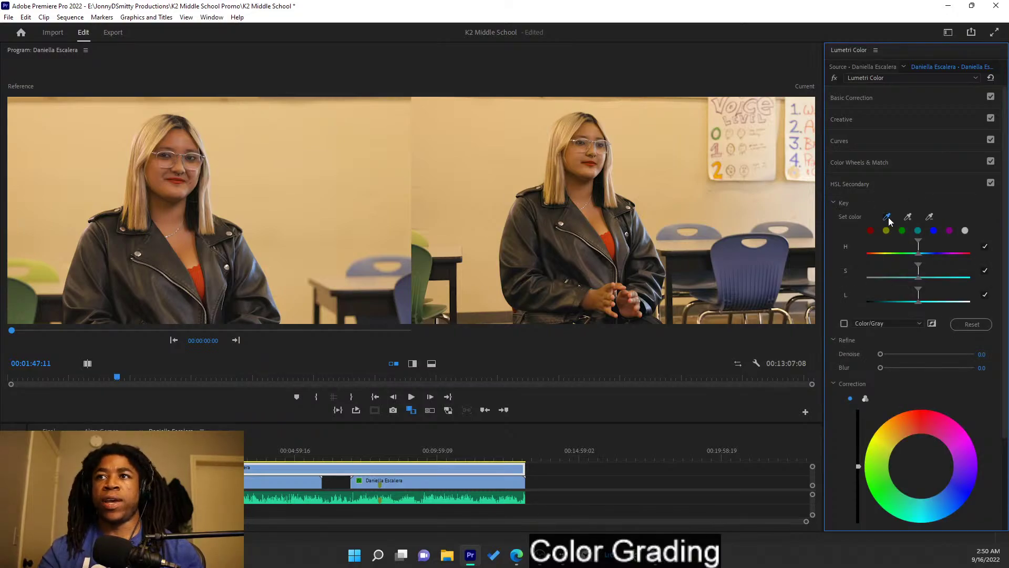
- Key her face's skin tone with Color/Gray preview and soften the key with Blur
left_click(577, 156)
left_click(845, 323)
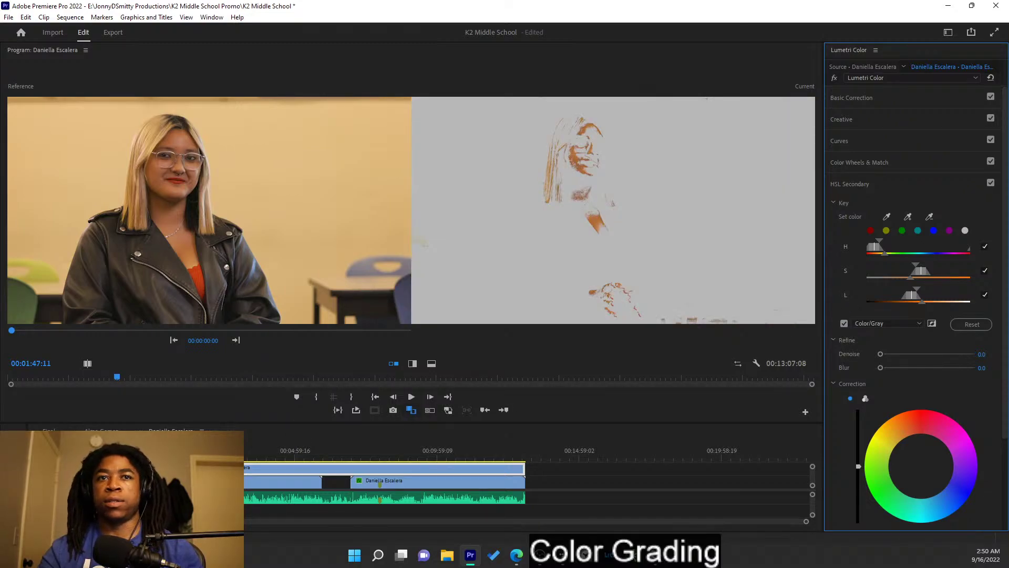
left_click(90, 468)
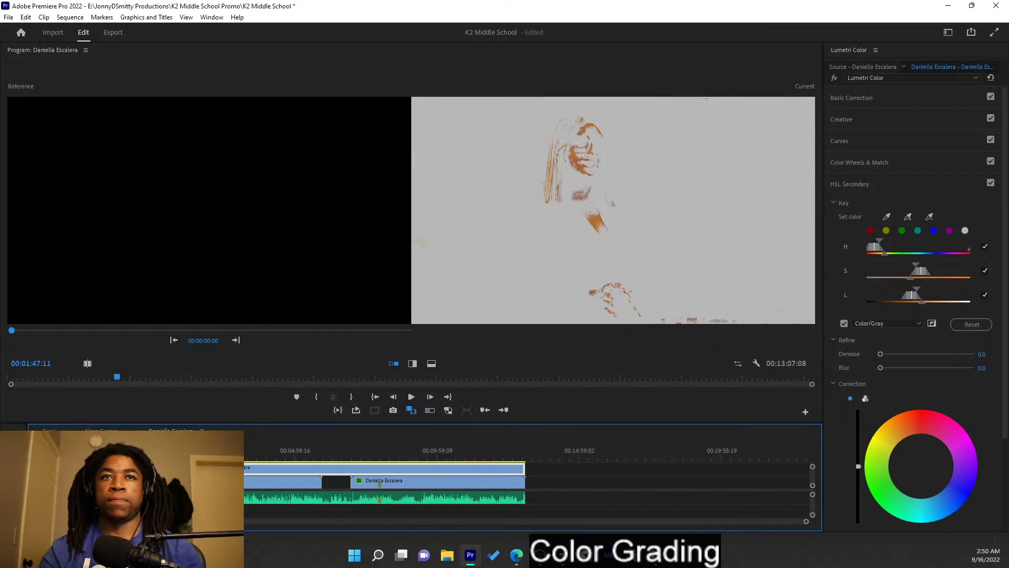
left_click(412, 410)
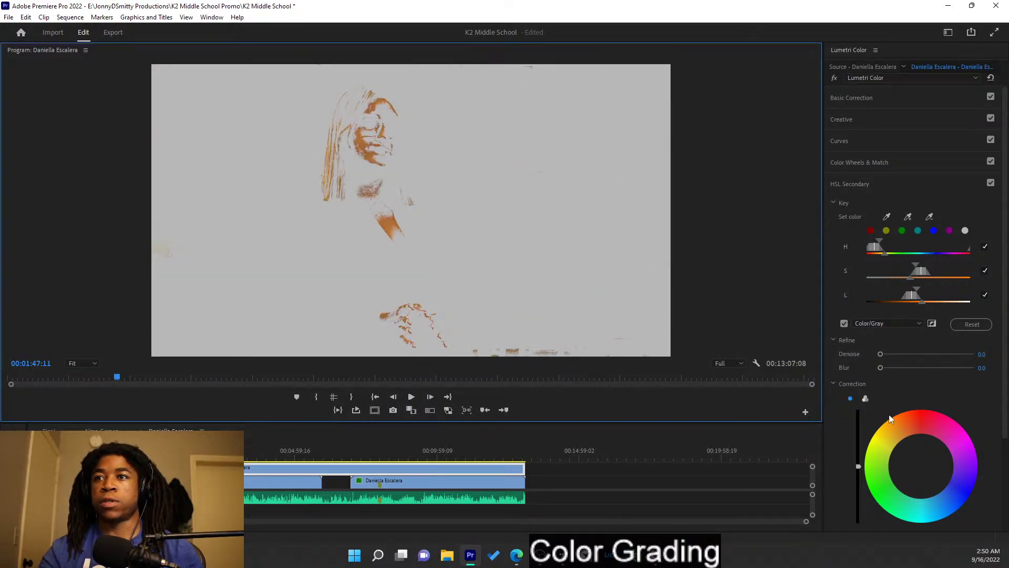
left_click_drag(888, 367, 920, 371)
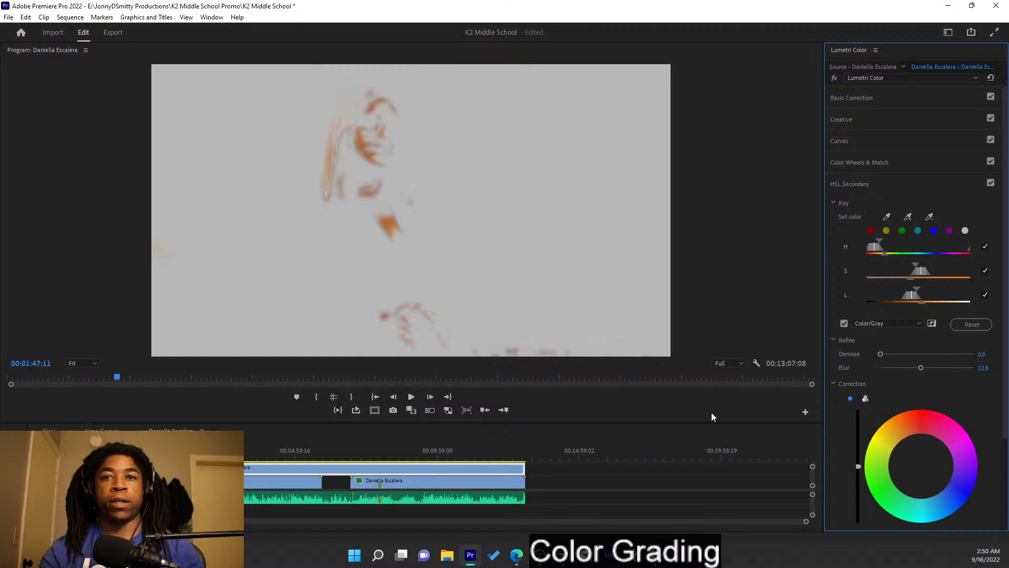
left_click(411, 410)
- On the top clip, raise the key blur slightly and shift the skin correction tint
left_click(246, 489)
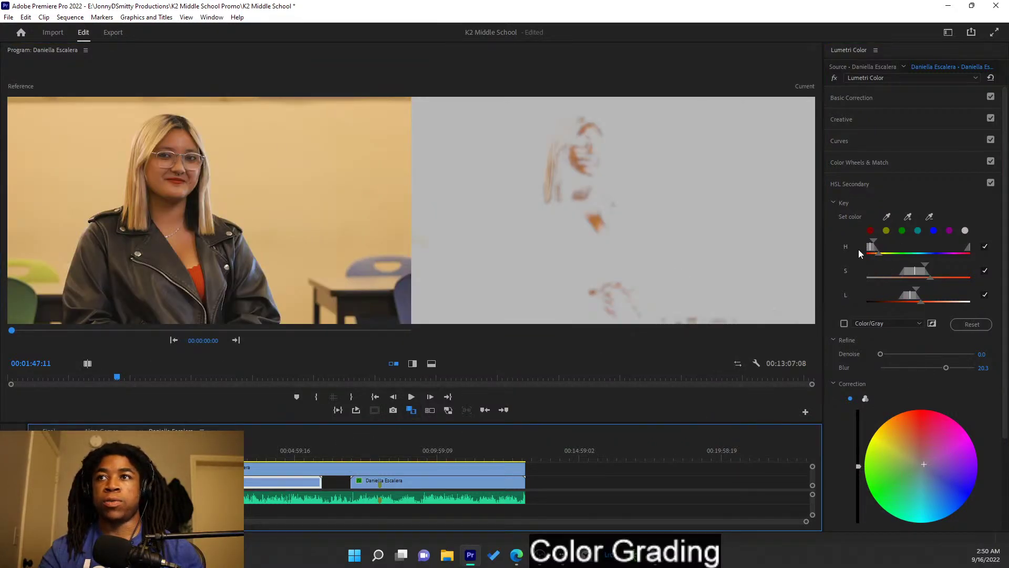
left_click(845, 323)
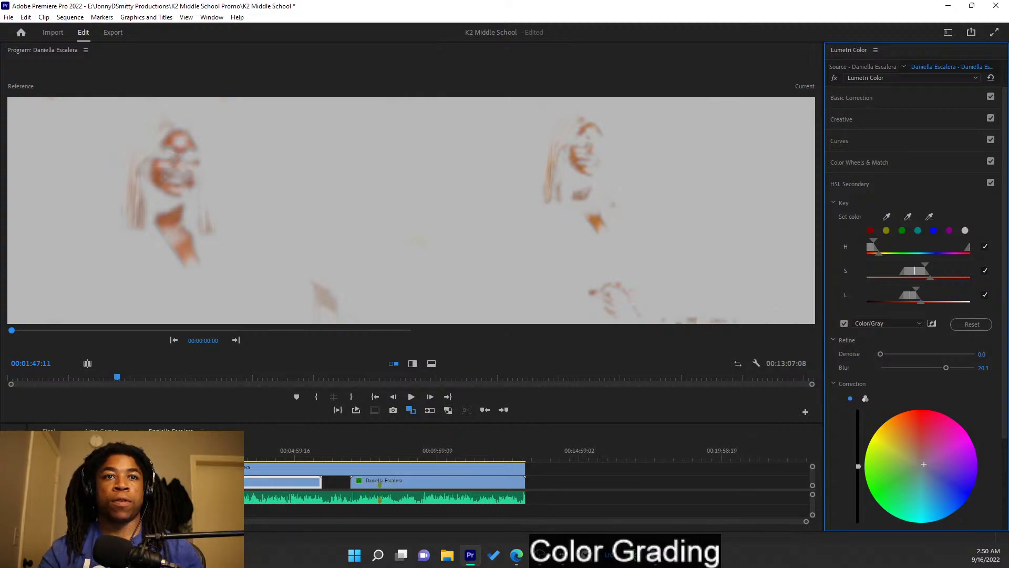
left_click(262, 468)
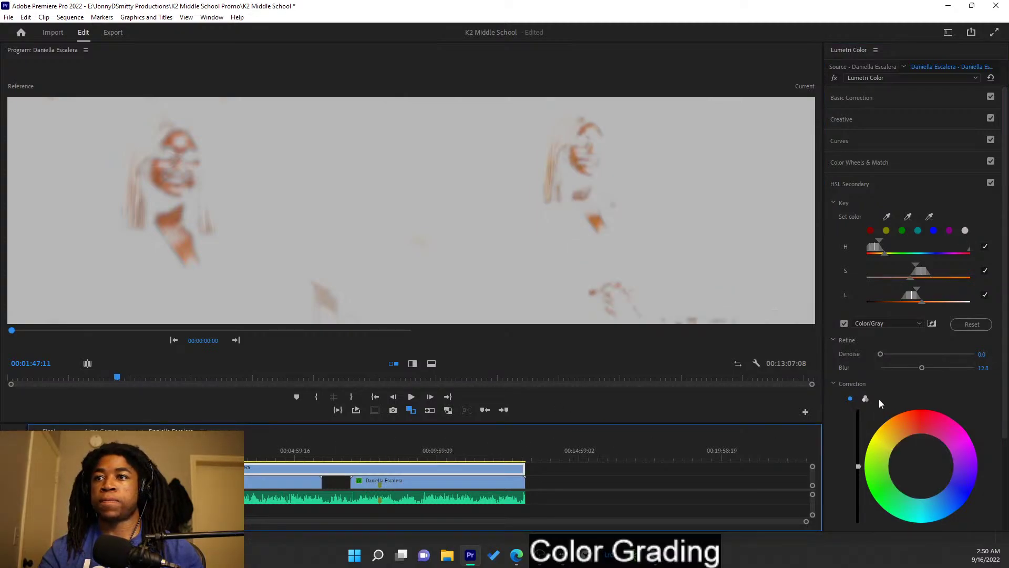
mouse_move(922, 368)
left_mouse_down()
mouse_move(910, 372)
mouse_move(919, 372)
left_mouse_up()
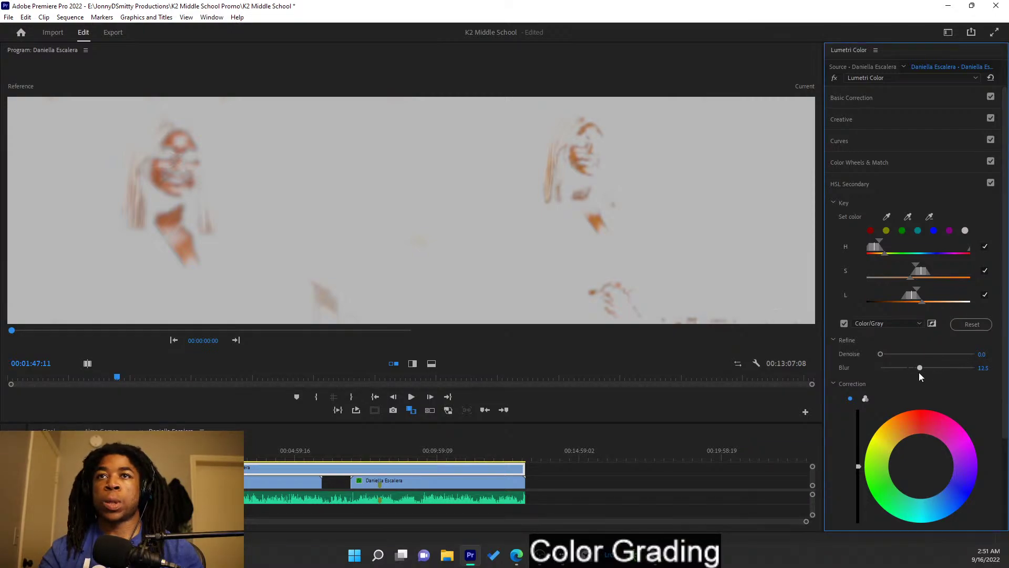
left_click_drag(921, 466, 933, 467)
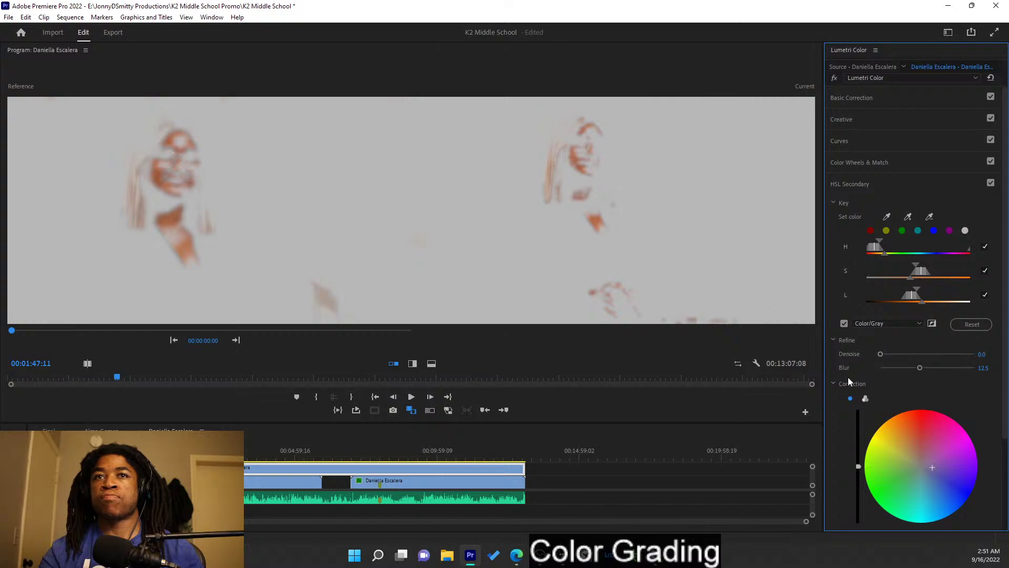
left_click(845, 324)
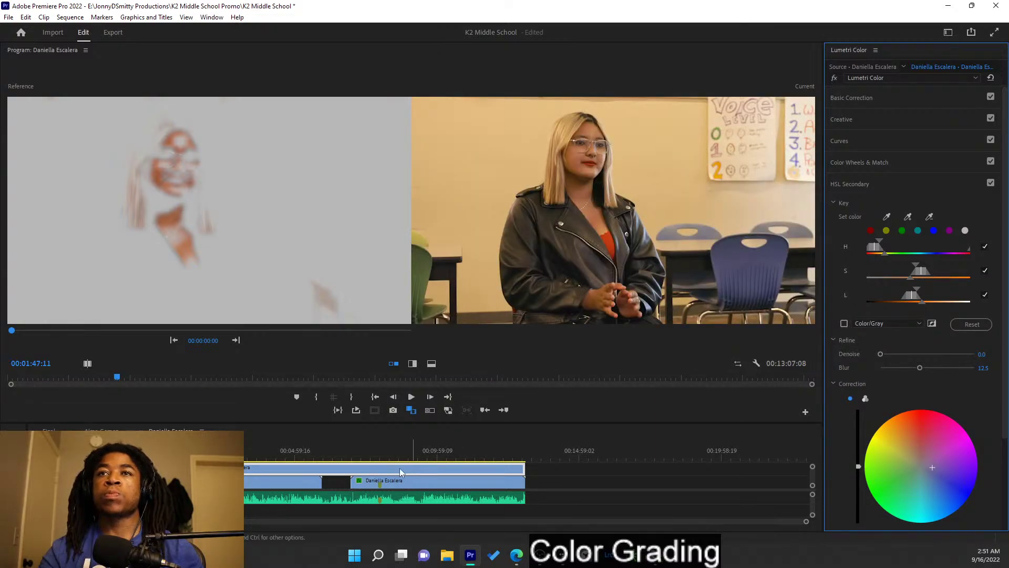
- Compare the first clip's mask, then set the top clip's key blur to 18.7 and adjust its tint
left_click(290, 479)
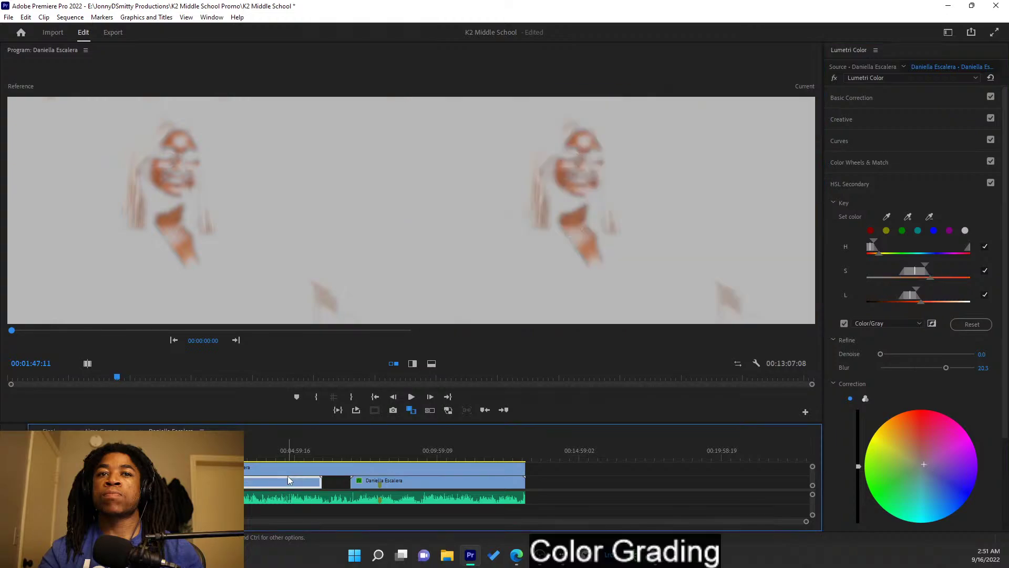
left_click(846, 326)
left_click(844, 324)
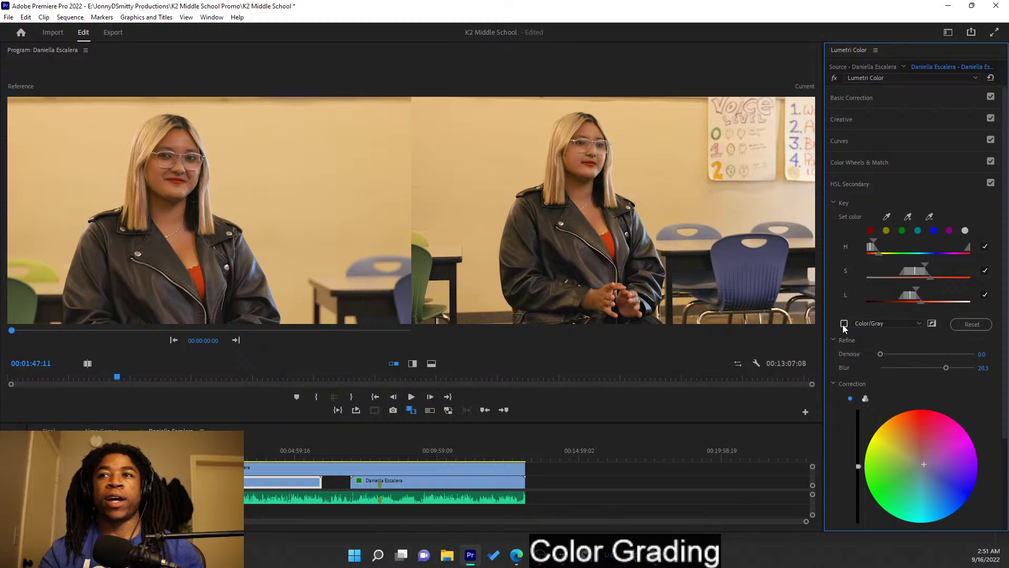
left_click(845, 324)
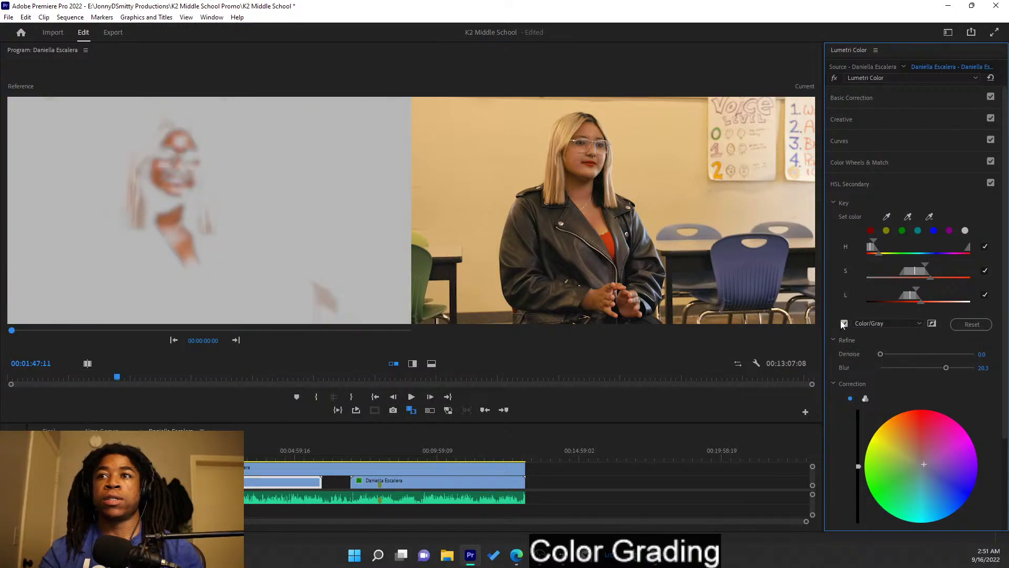
left_click(384, 467)
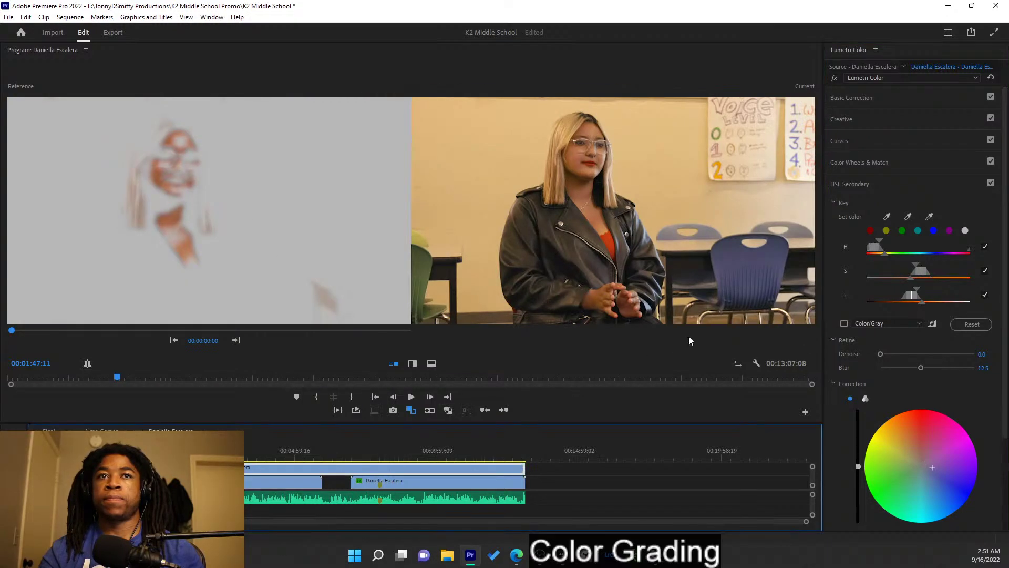
left_click(845, 324)
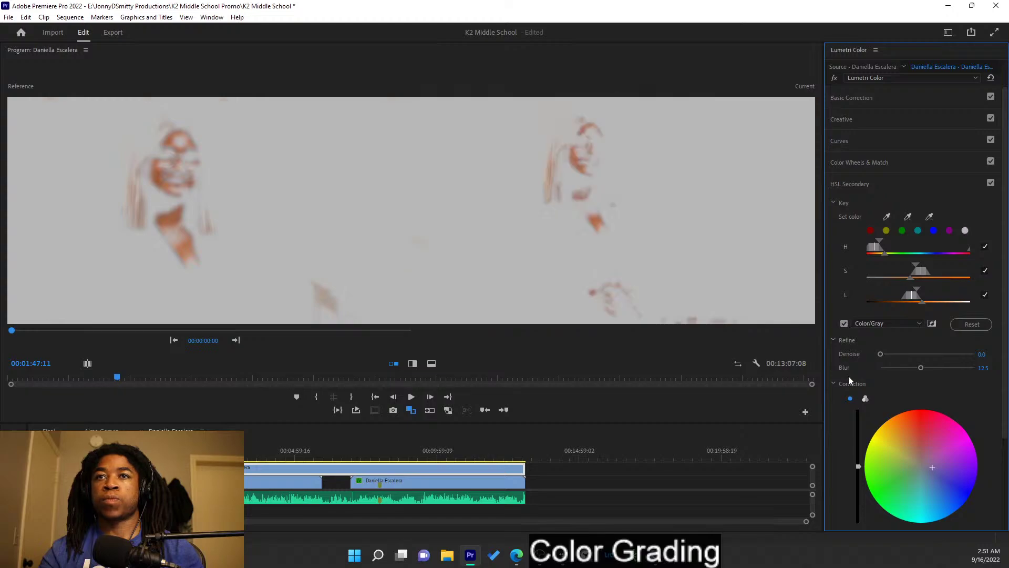
mouse_move(932, 466)
left_mouse_down()
mouse_move(929, 459)
mouse_move(920, 468)
left_mouse_up()
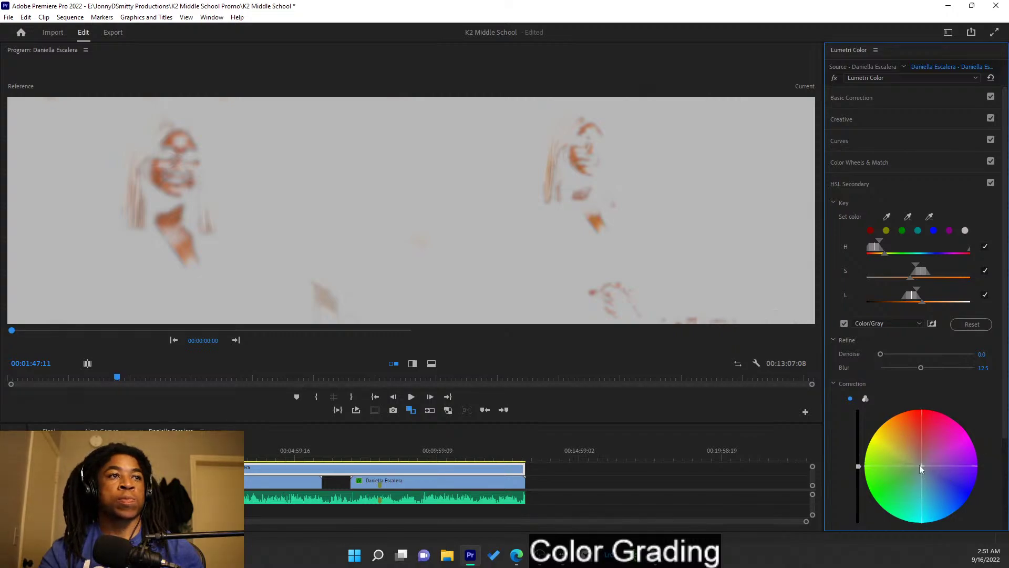
left_click(939, 367)
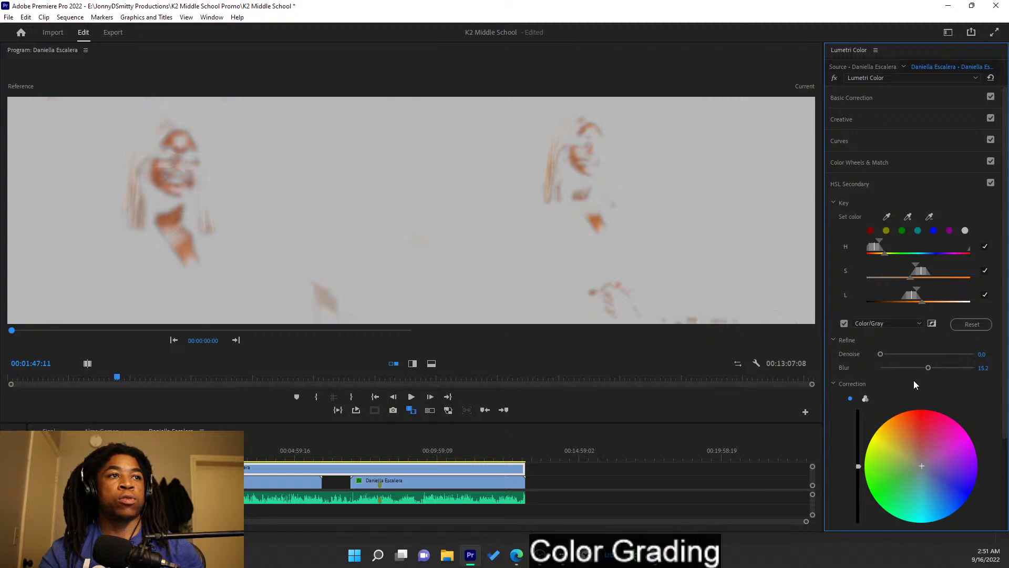
left_click_drag(921, 465, 926, 465)
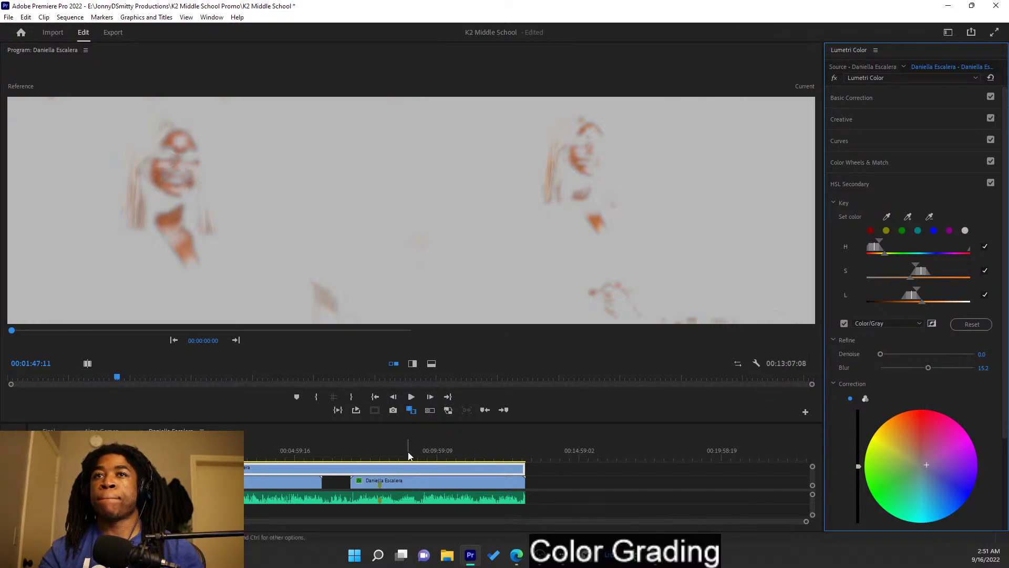
- Set the left clip's key blur to 19.3, shift its skin tint, and turn off mask previews
left_click(285, 488)
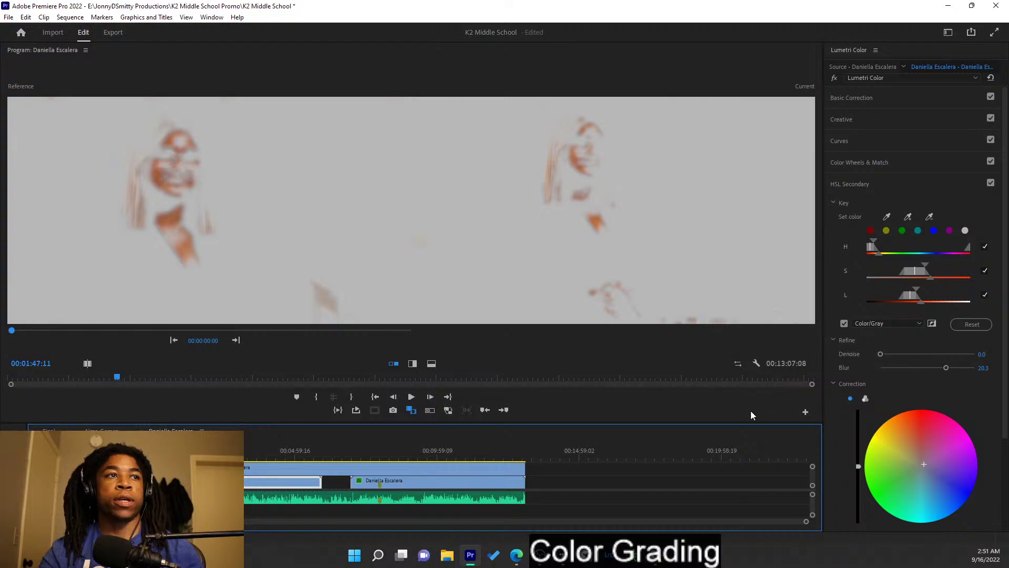
left_click_drag(947, 368, 942, 368)
left_click_drag(924, 465, 918, 460)
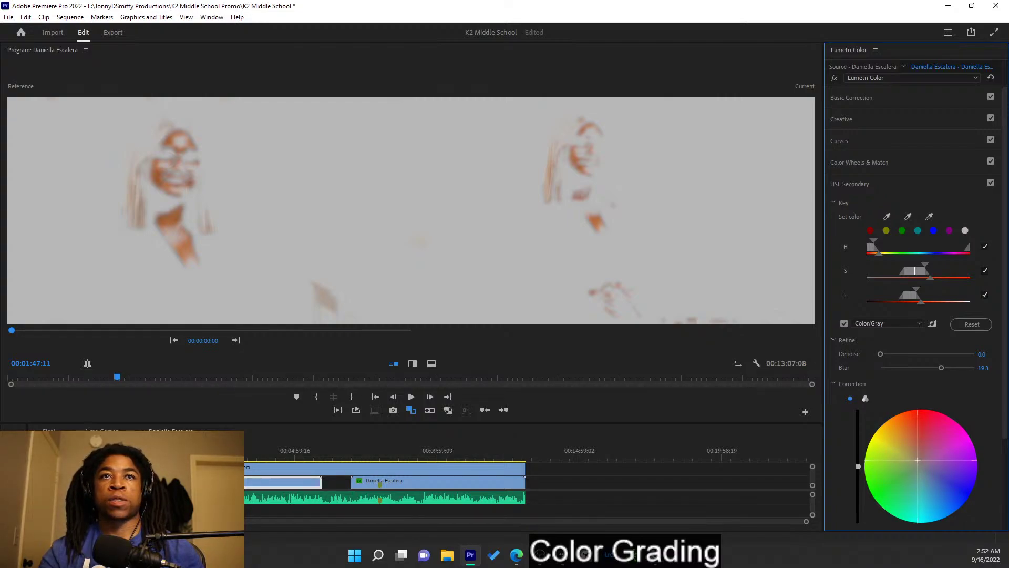
left_click(845, 324)
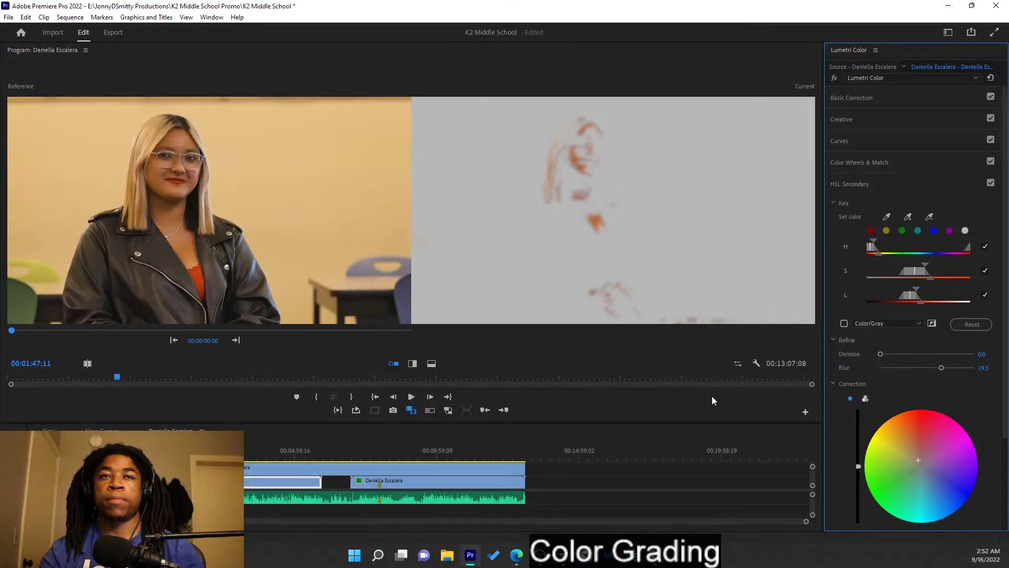
left_click(293, 469)
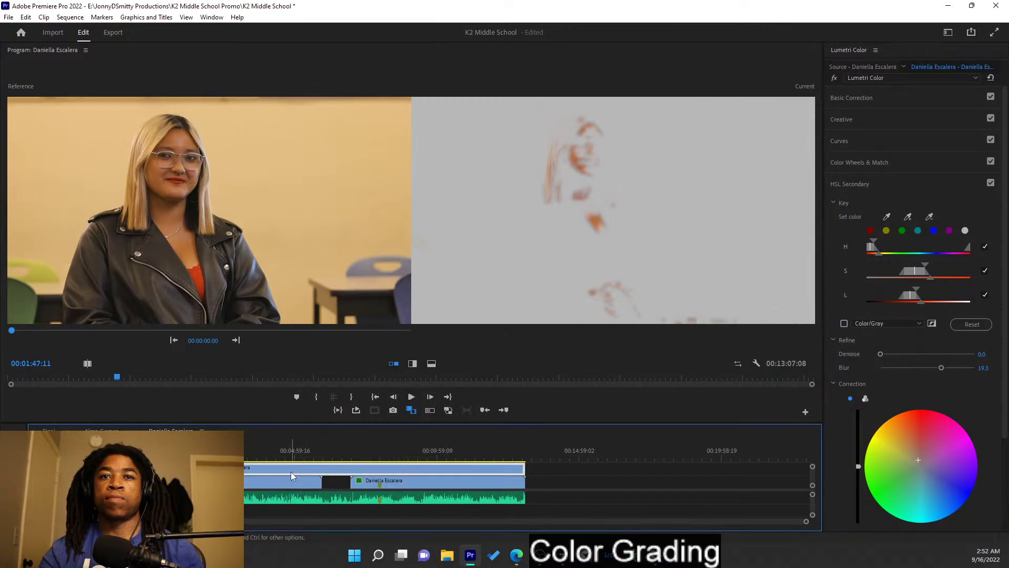
left_click(844, 323)
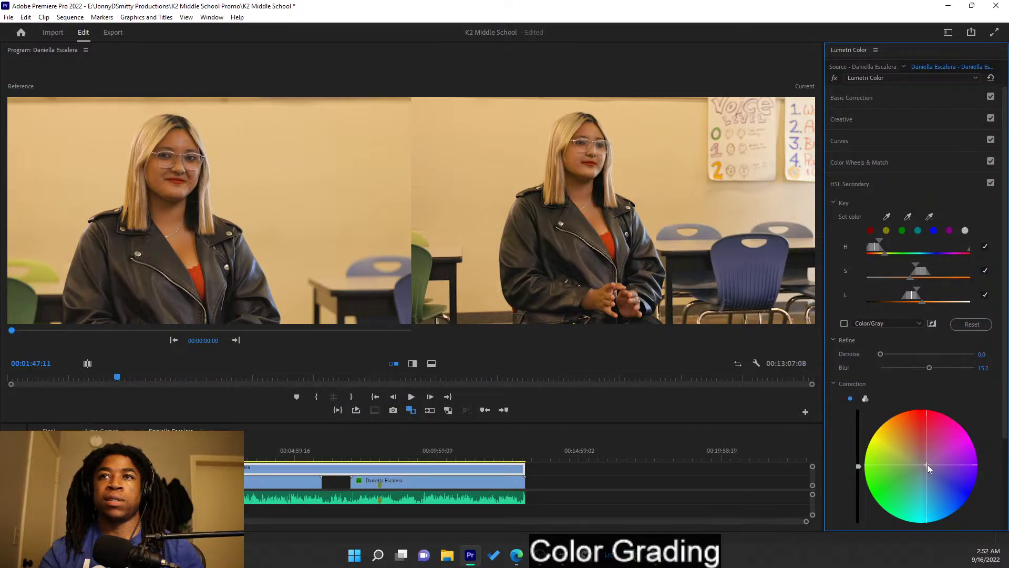
- Try and undo a skin tint nudge, then play the interview and stop at 00:01:50:19
left_click_drag(926, 468, 929, 465)
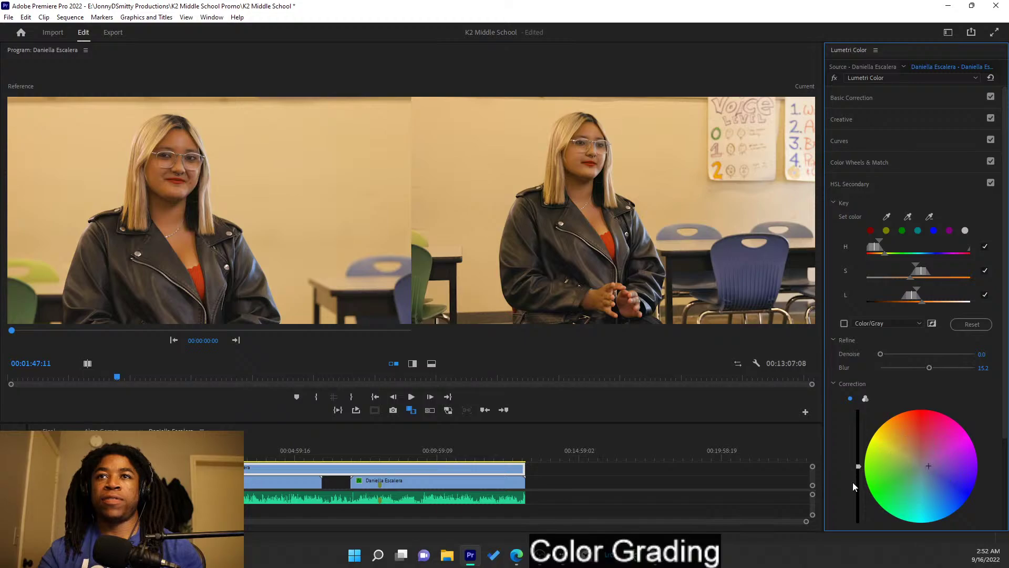
key("ctrl+z")
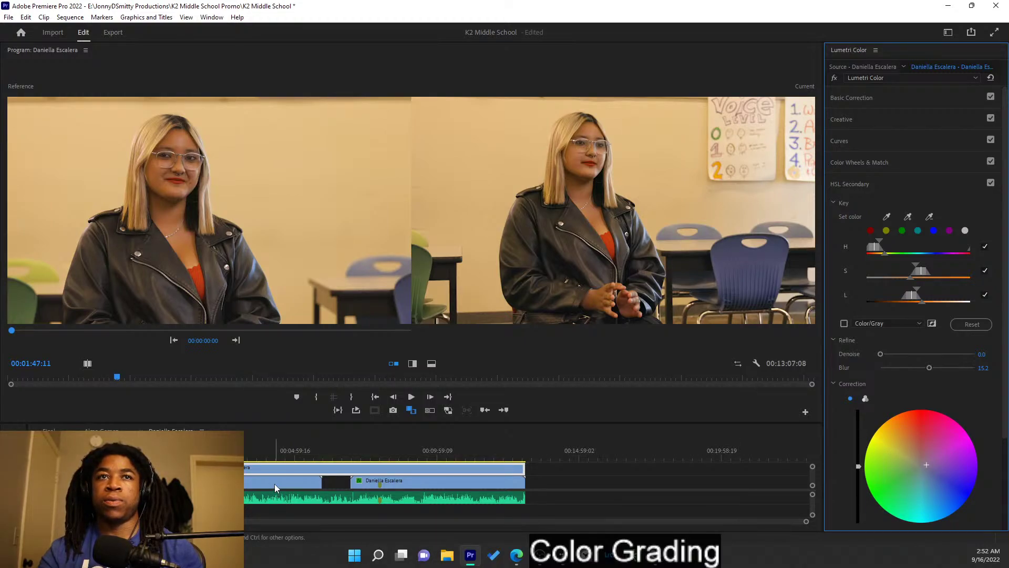
key("space")
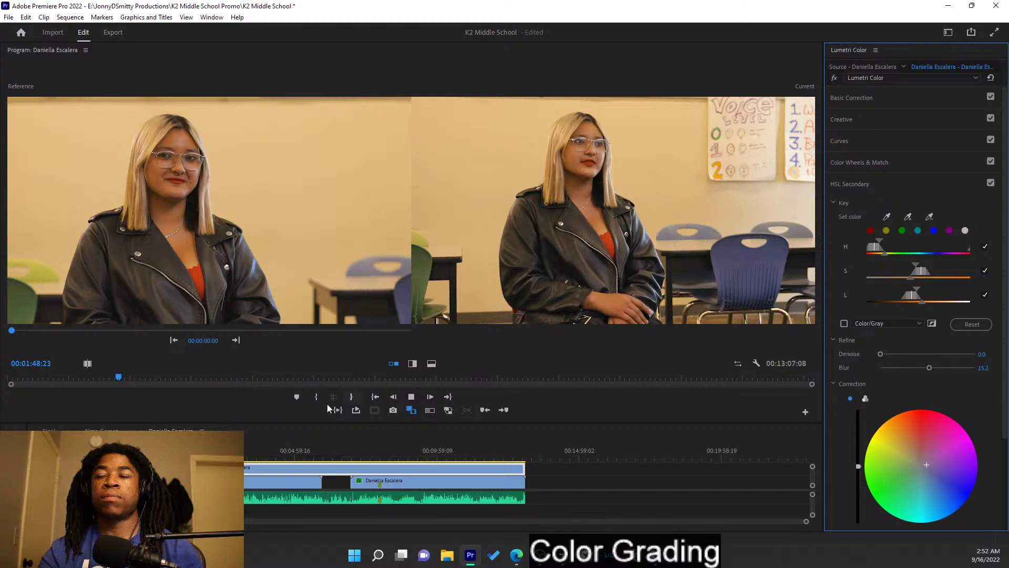
key("space")
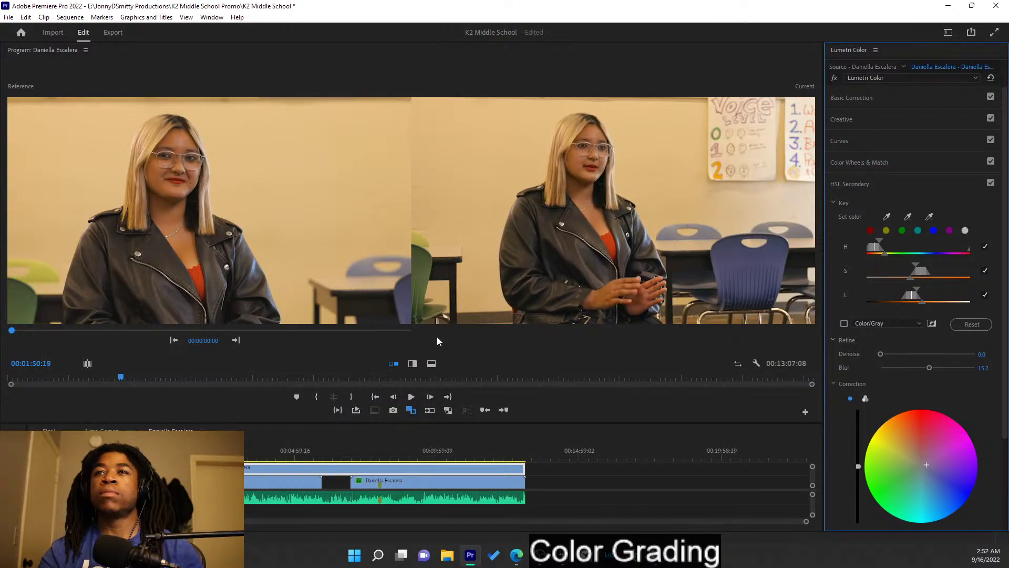
left_click(888, 141)
- Set the first interview clip's Creative Vibrance to 18.9 and save the project
left_click(885, 124)
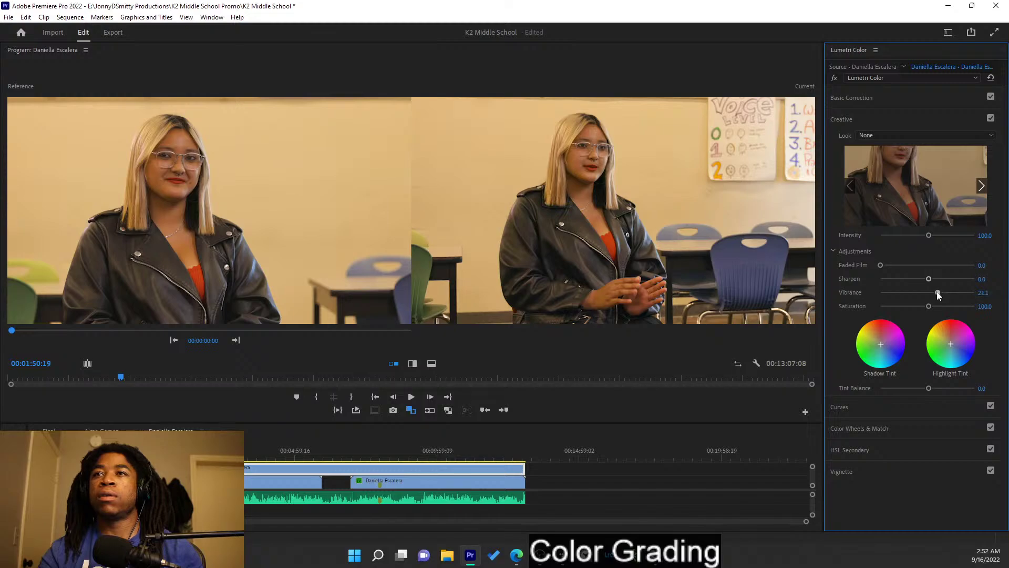
left_click(245, 483)
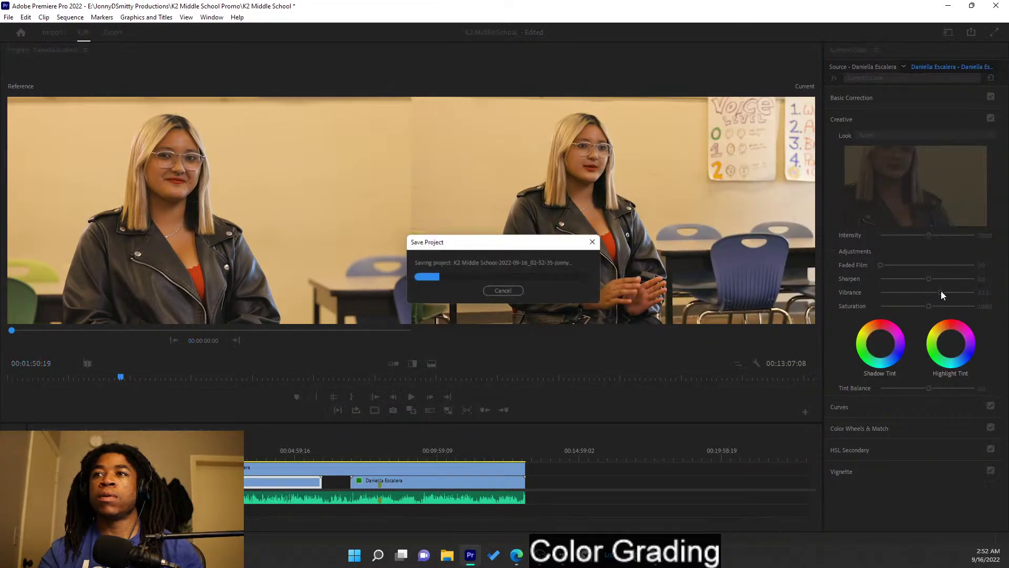
left_click_drag(940, 293, 939, 293)
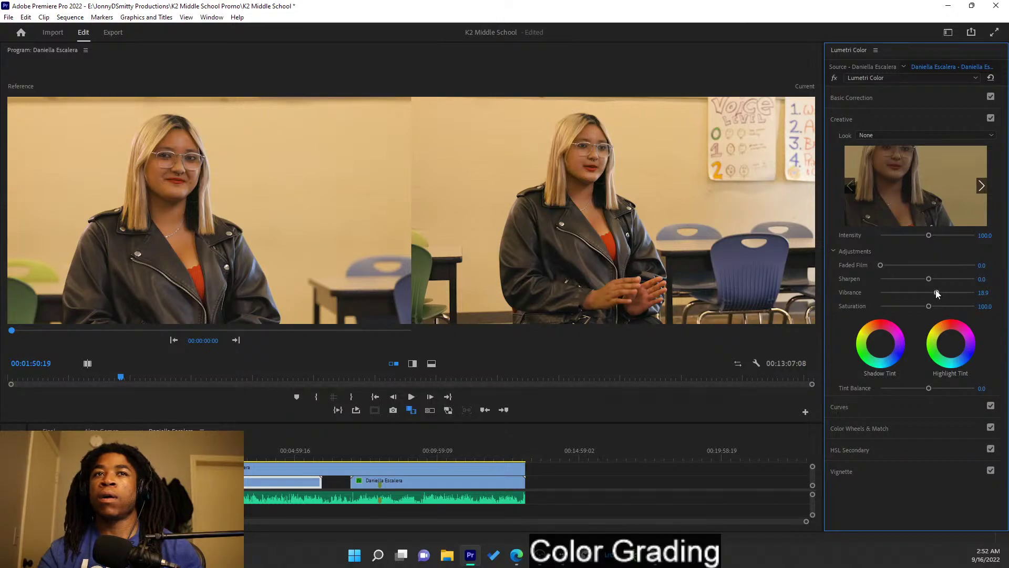
key("ctrl+s")
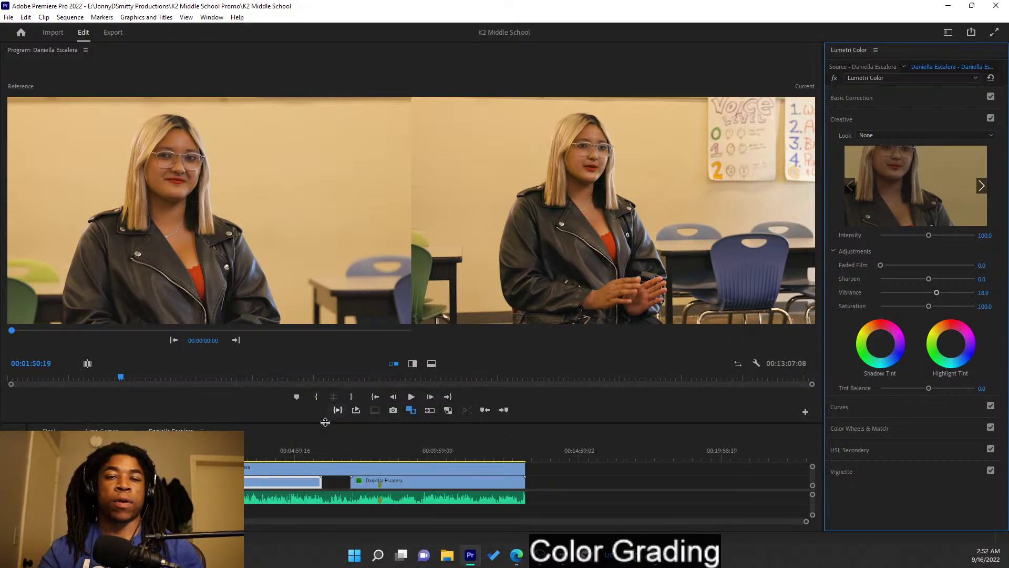
right_click(418, 484)
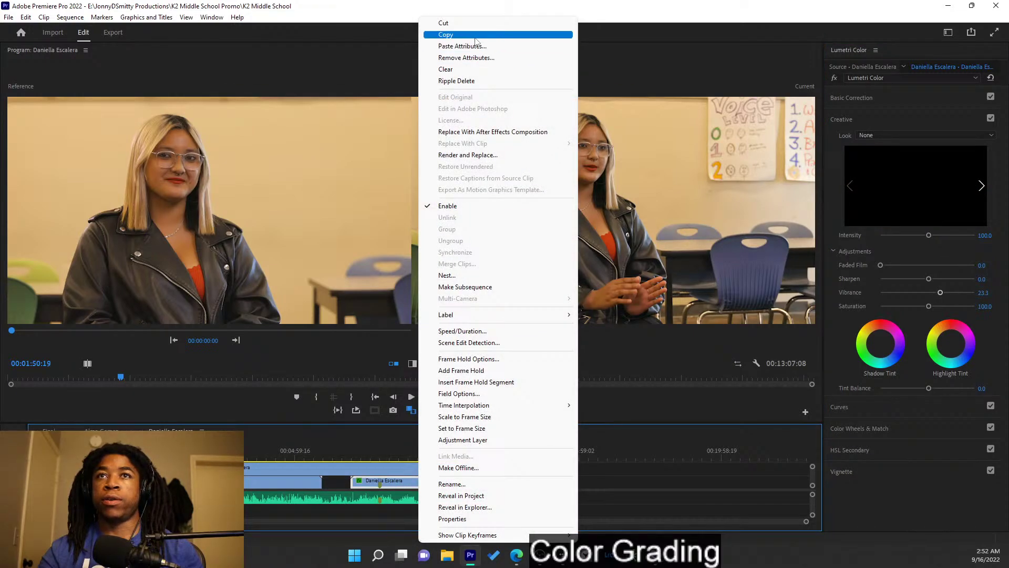
left_click(471, 58)
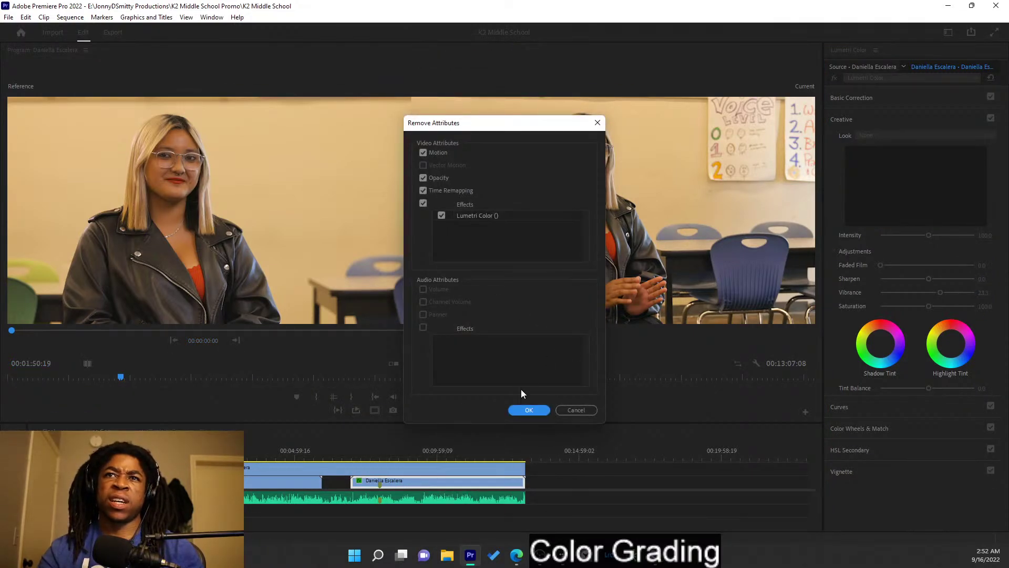
left_click(529, 410)
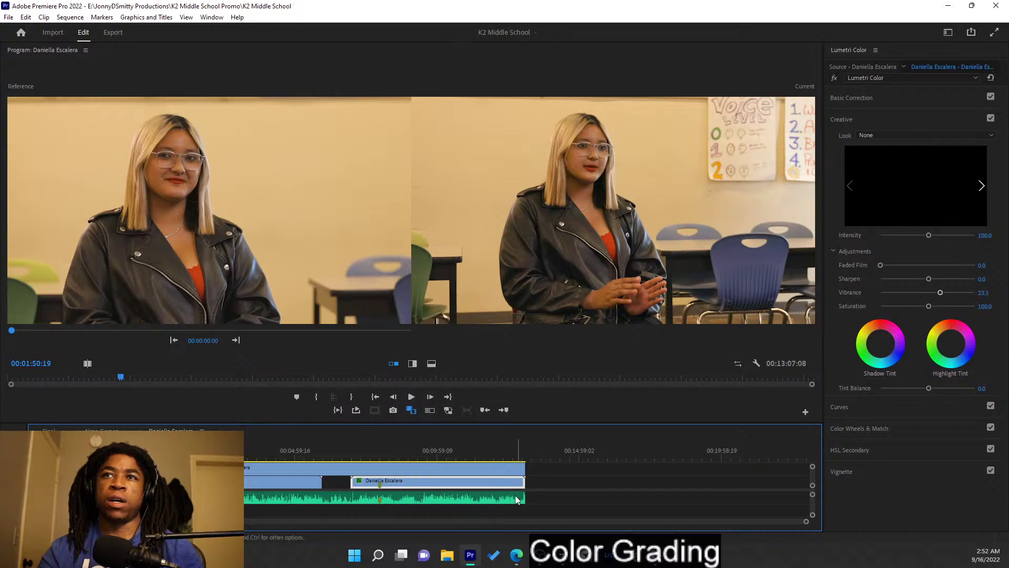
right_click(444, 485)
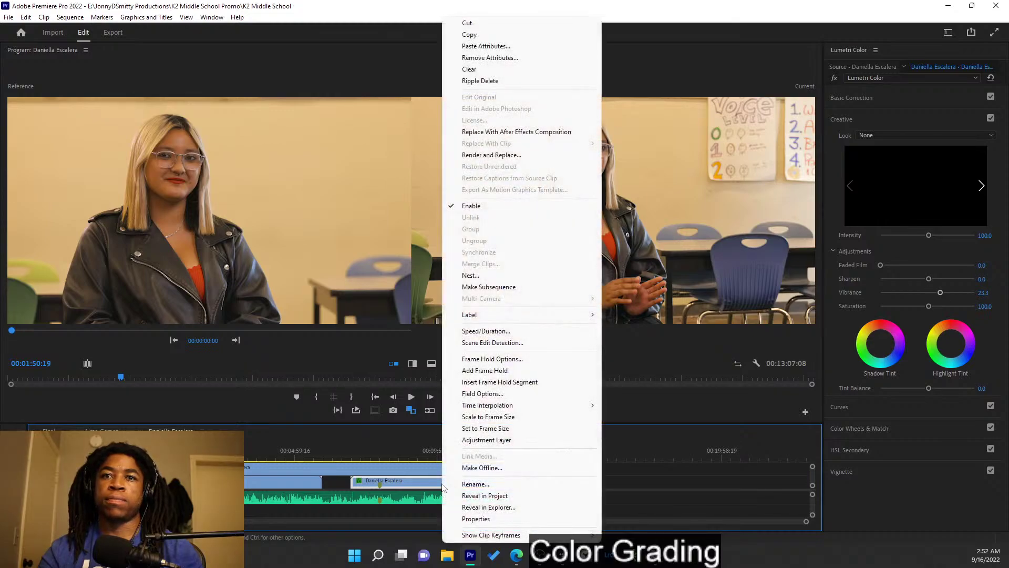
left_click(496, 58)
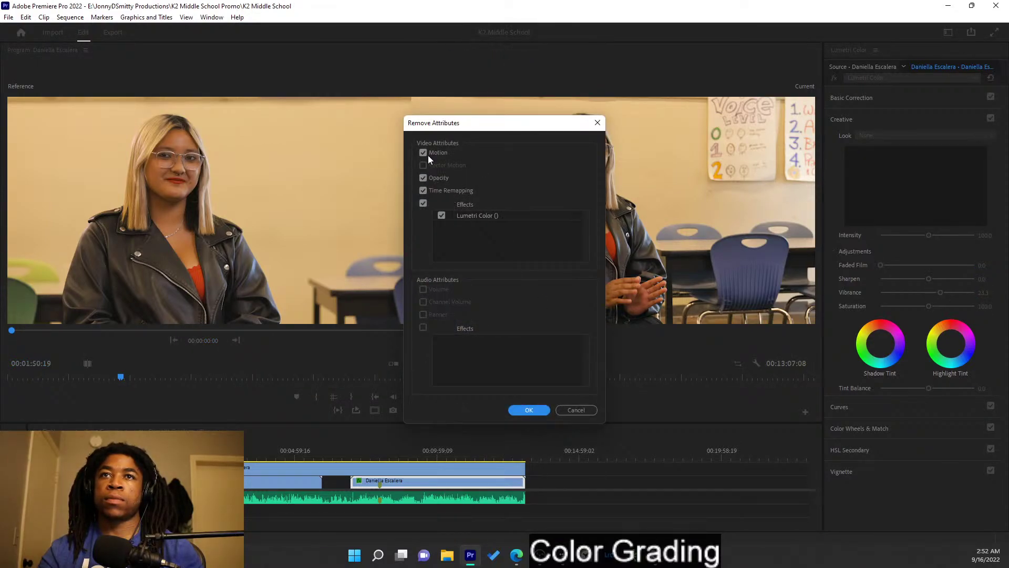
left_click(423, 152)
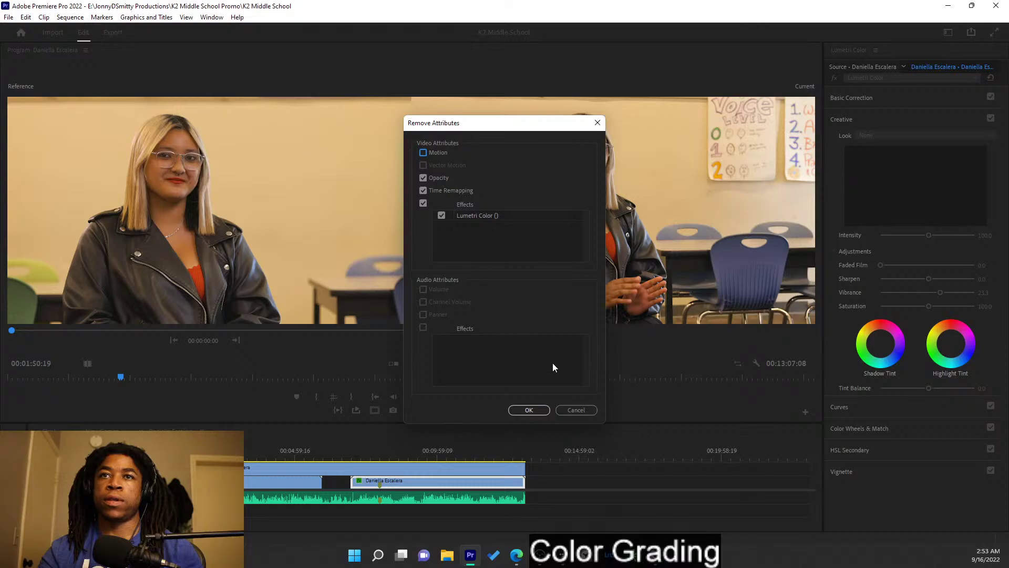
left_click(529, 410)
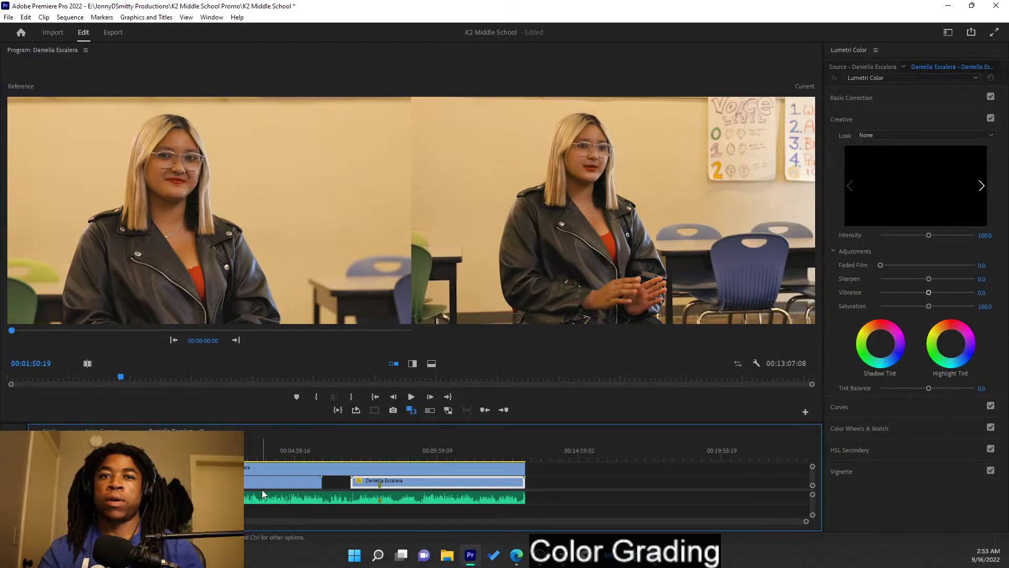
right_click(261, 486)
left_click(288, 34)
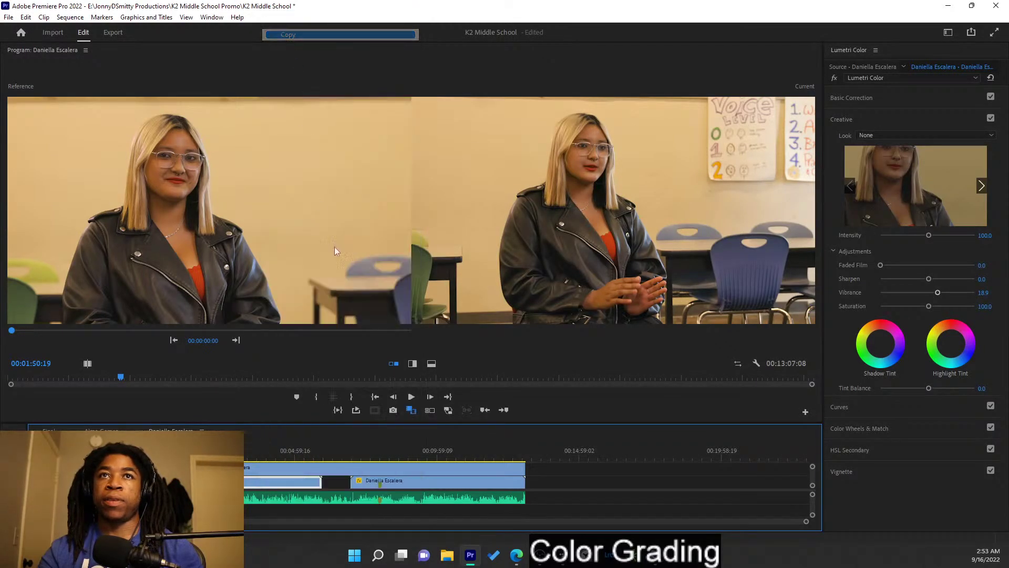
left_click(447, 483)
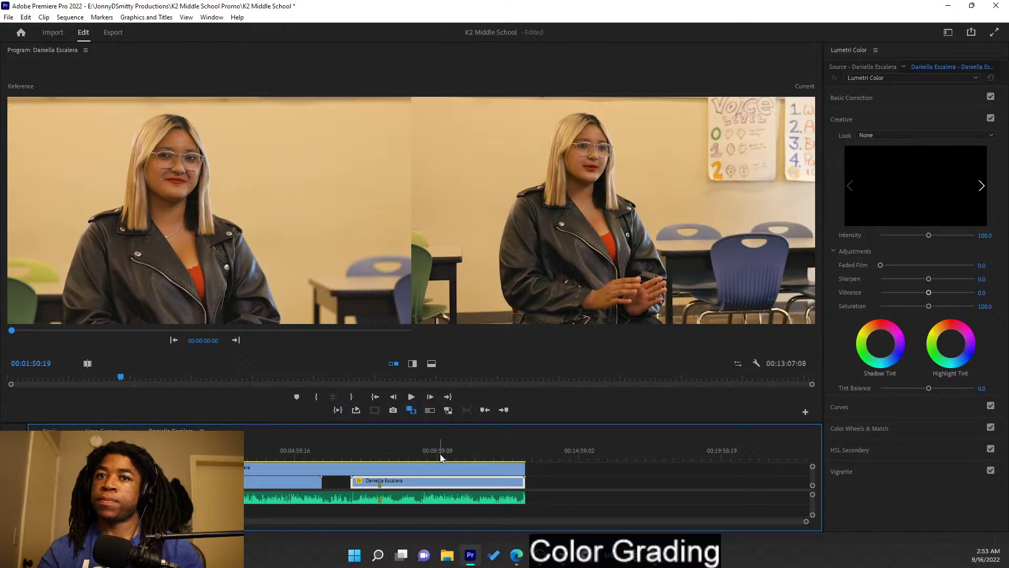
right_click(438, 483)
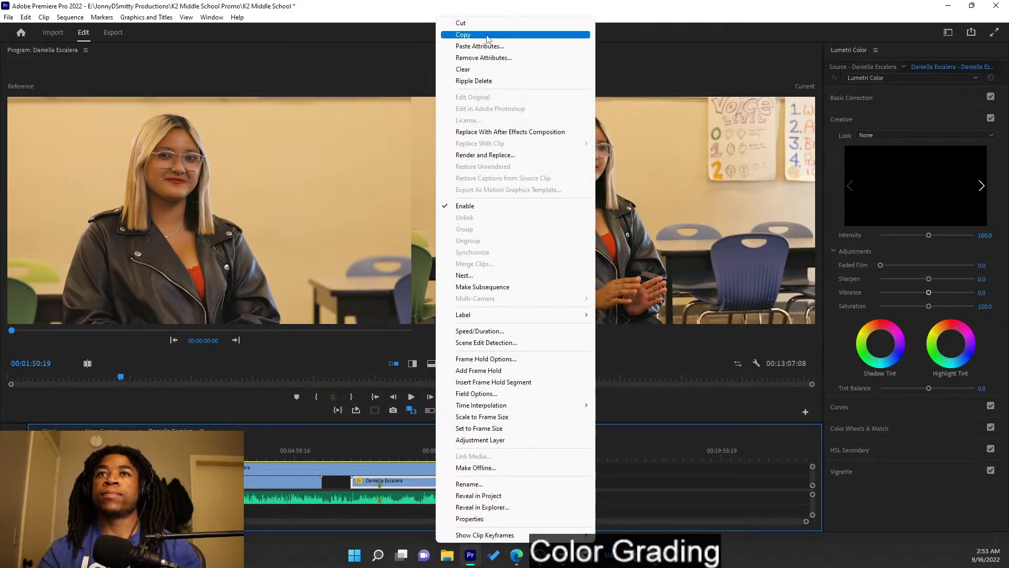
left_click(479, 46)
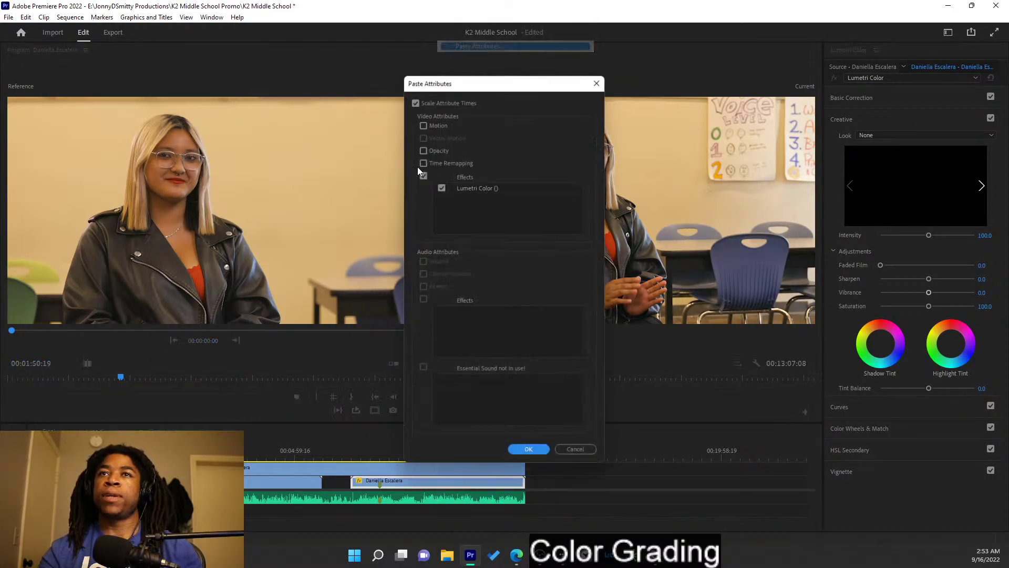
left_click(529, 451)
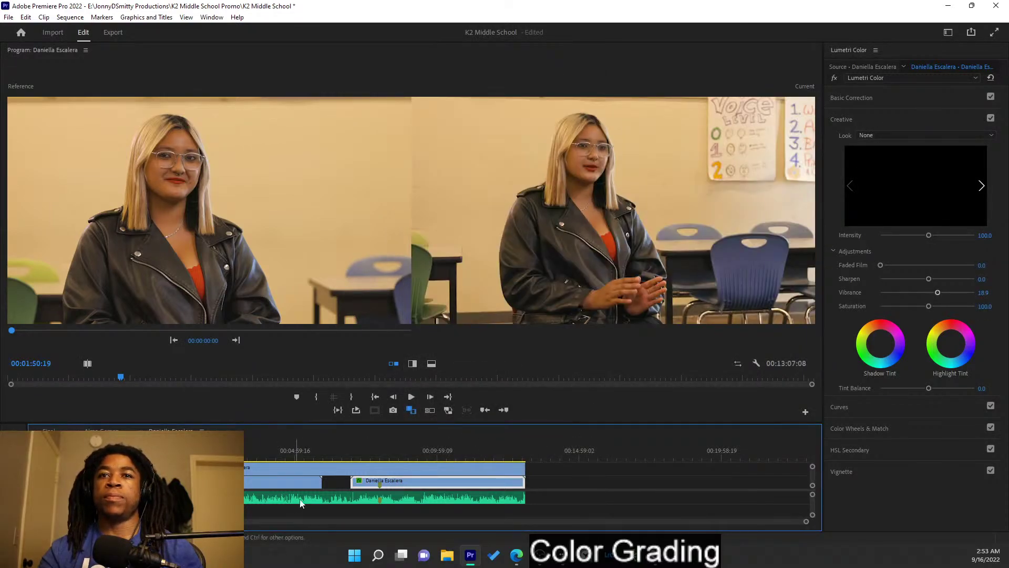
left_click(388, 448)
- Jump to several points in the graded close-up, play it back, then save the project
left_click(395, 469)
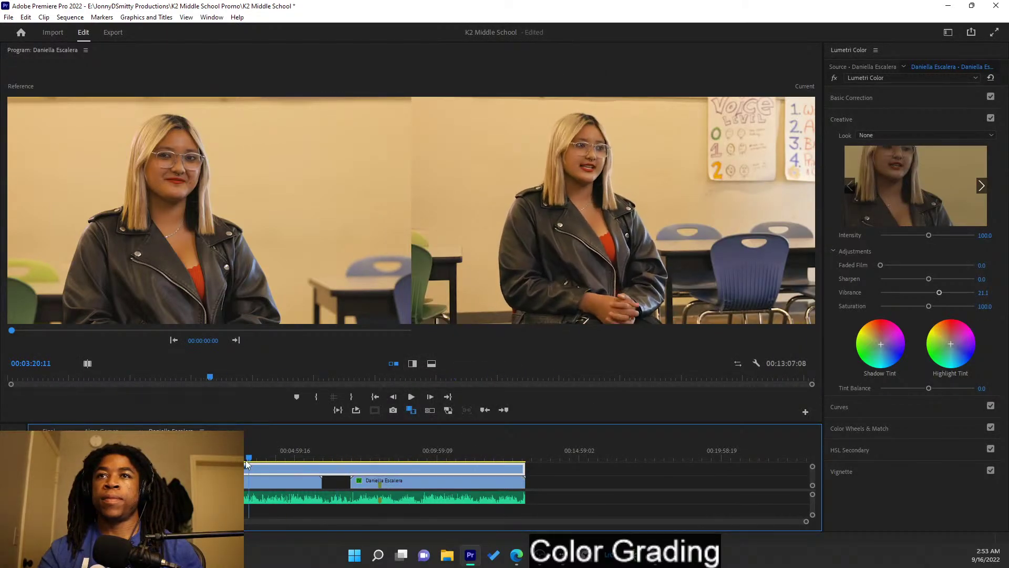
left_click(403, 454)
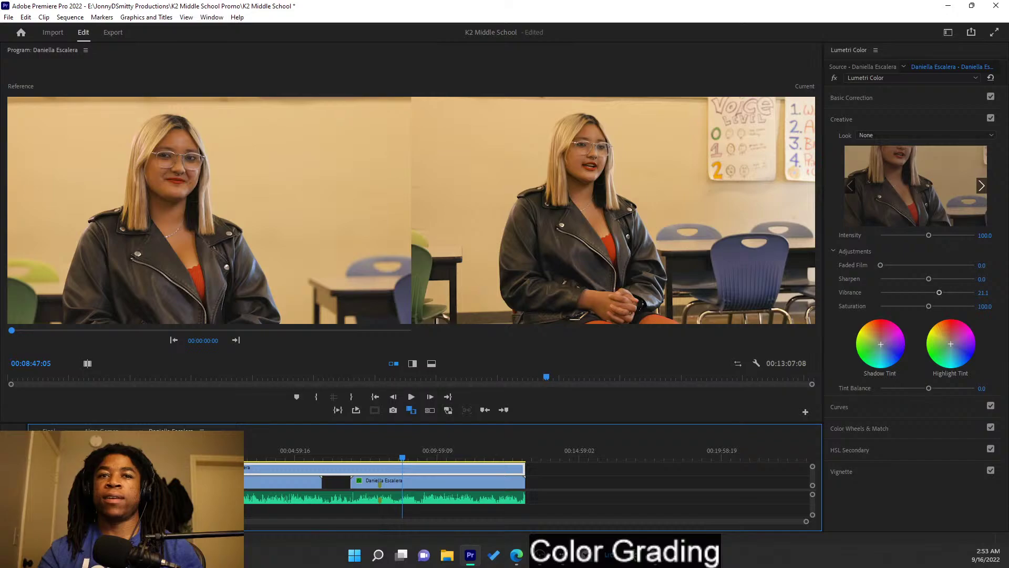
left_click(390, 453)
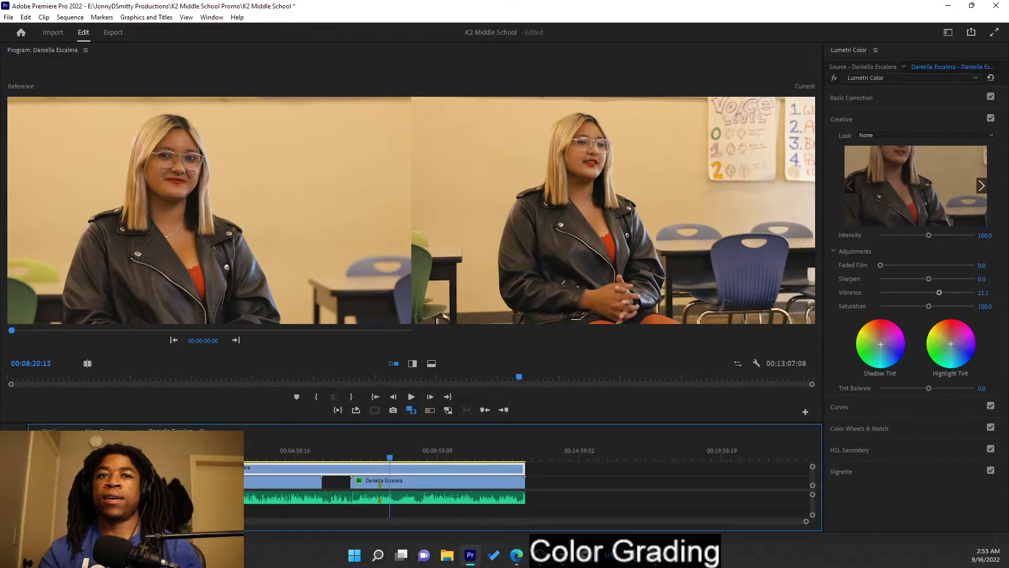
left_click(297, 454)
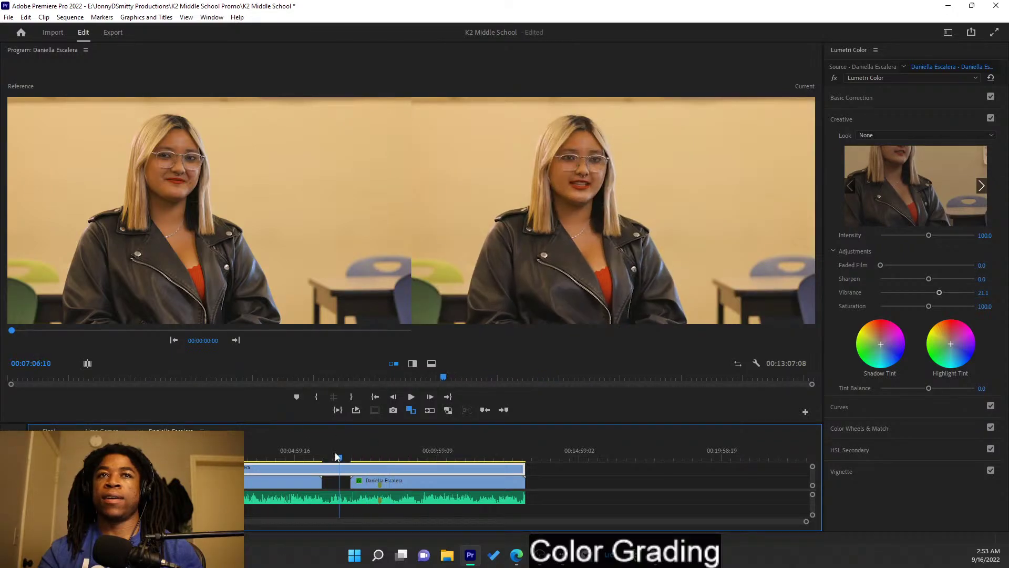
left_click_drag(333, 451, 465, 463)
key("space")
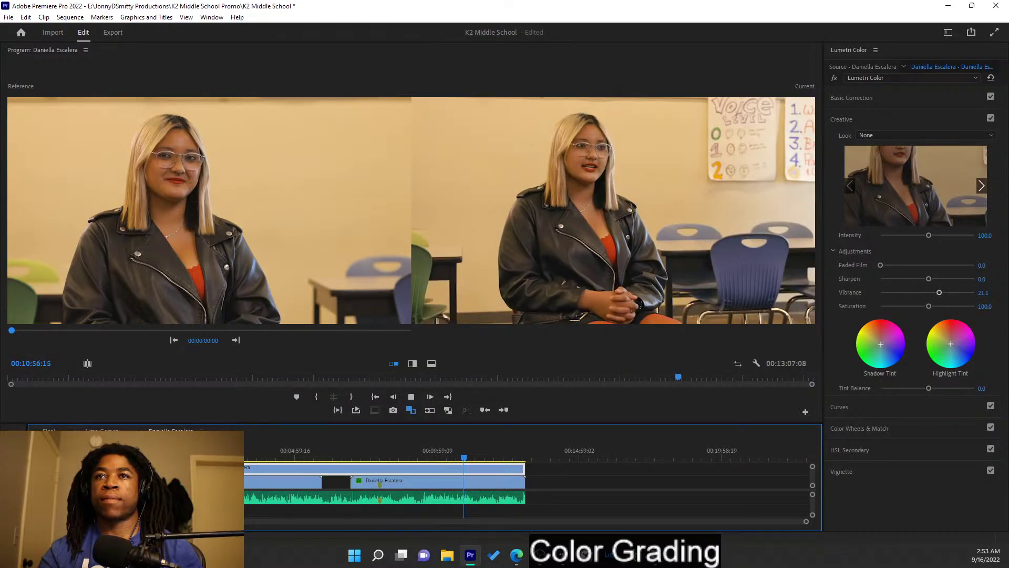
key("ctrl+s")
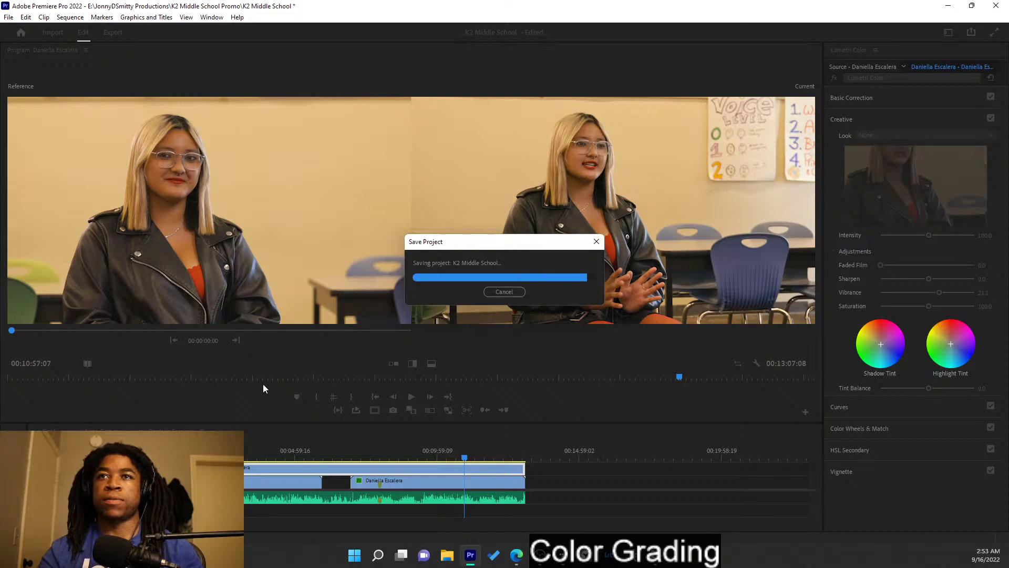
left_click(101, 430)
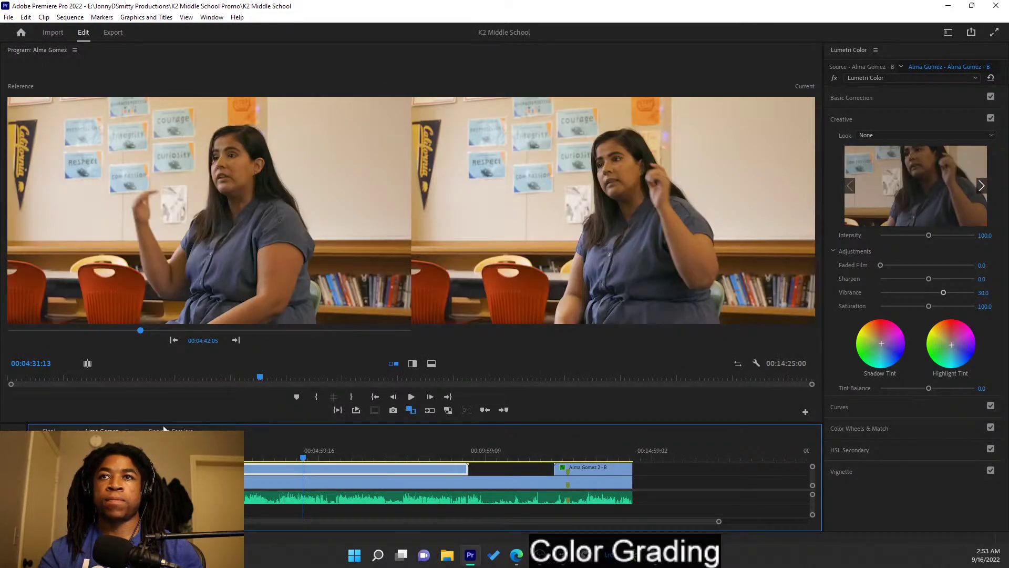
left_click(171, 430)
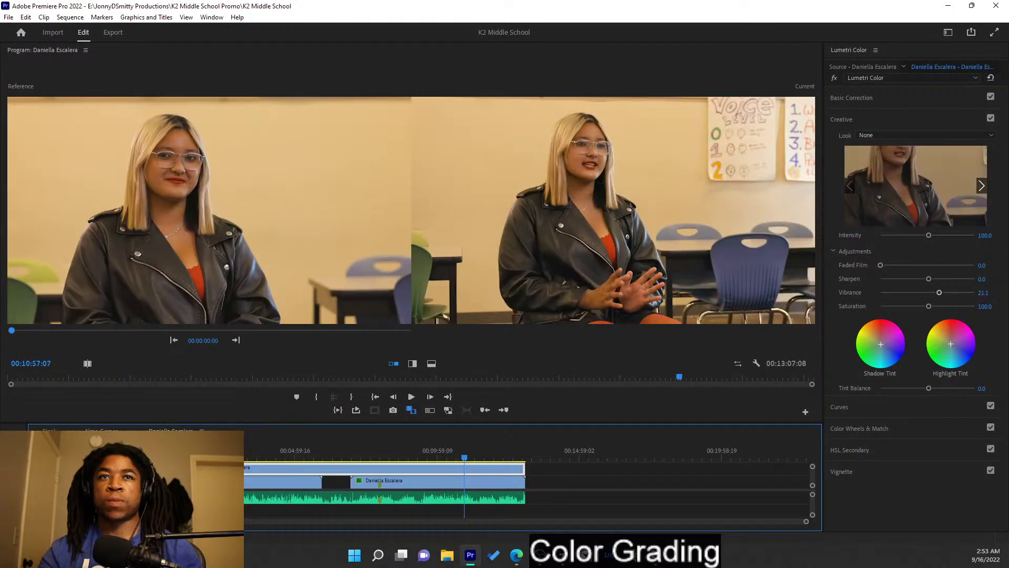
left_click(49, 430)
key("ctrl+s")
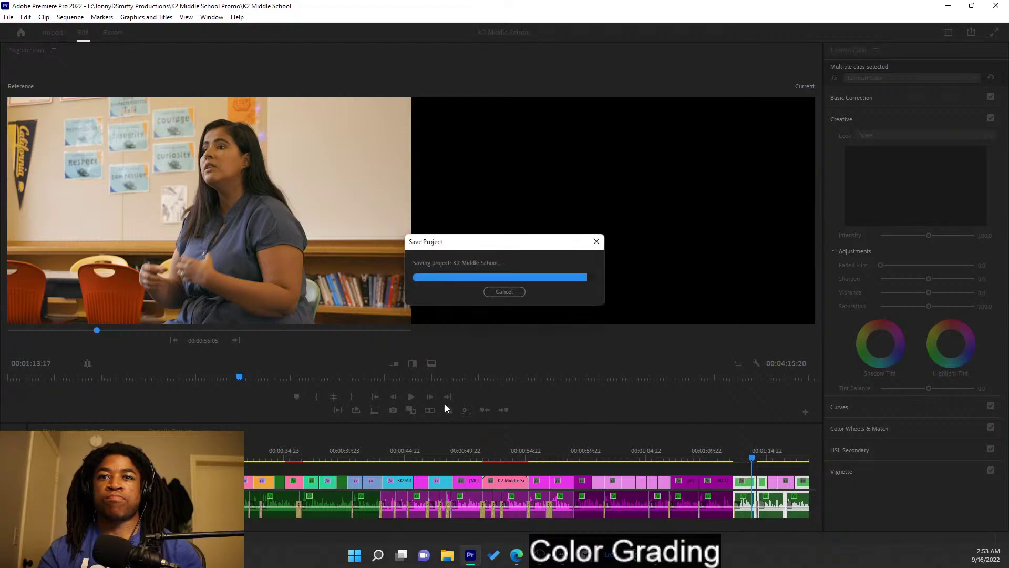
scroll(720, 455, "down", 2)
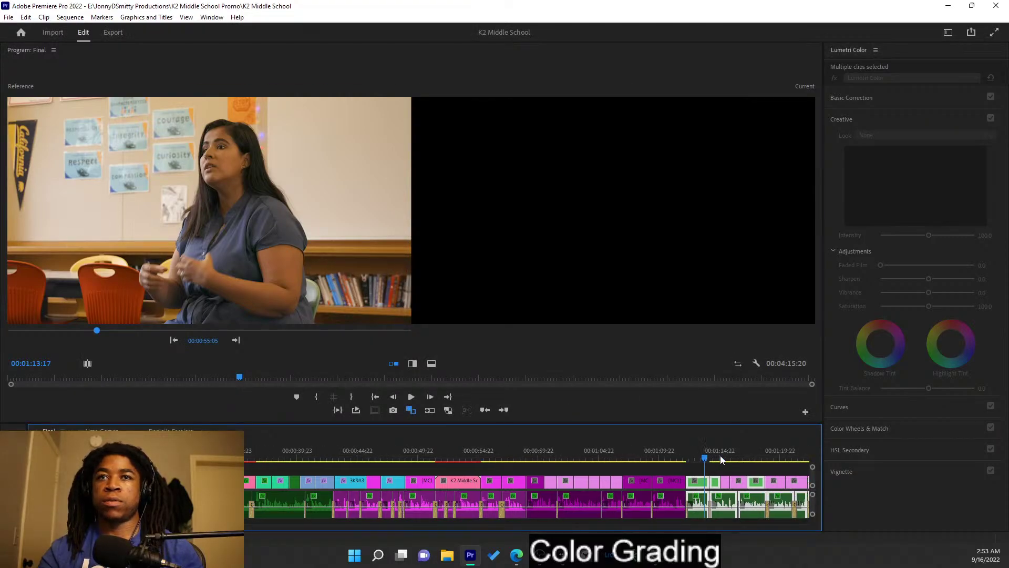
left_click(679, 458)
left_click(685, 455)
mouse_move(686, 451)
left_mouse_down()
mouse_move(717, 451)
mouse_move(693, 446)
left_mouse_up()
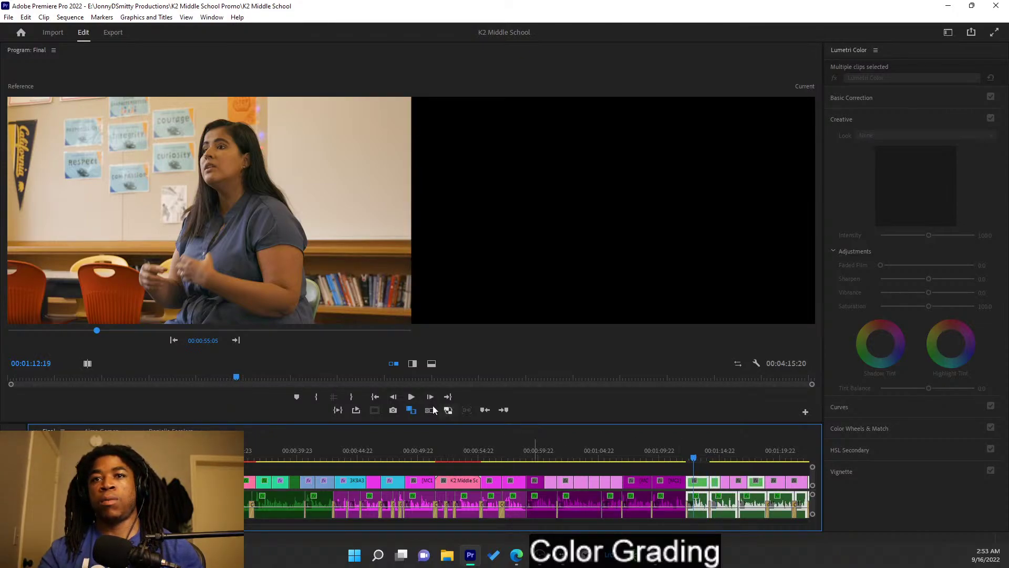
left_click(170, 431)
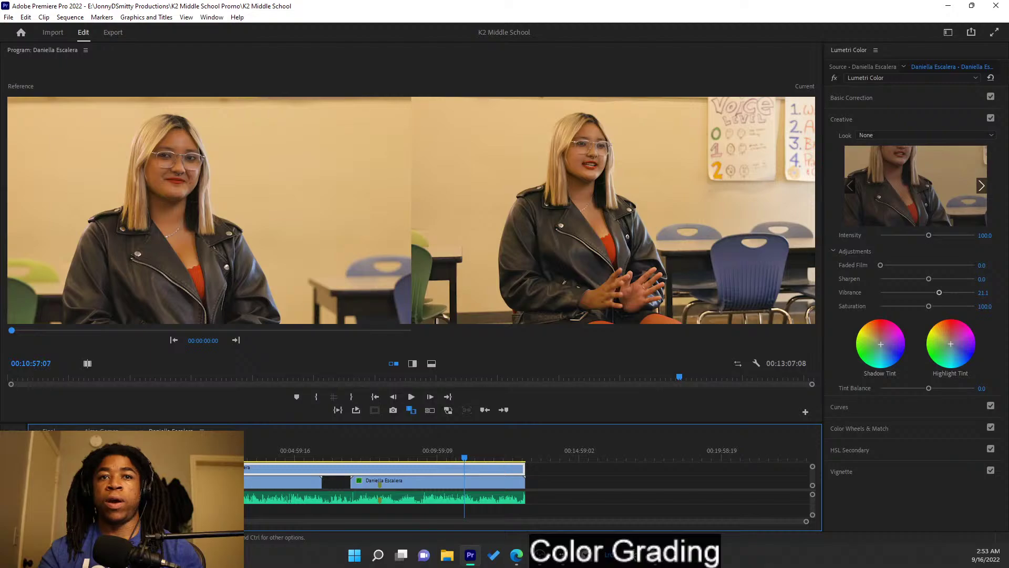
left_click_drag(247, 468, 254, 456)
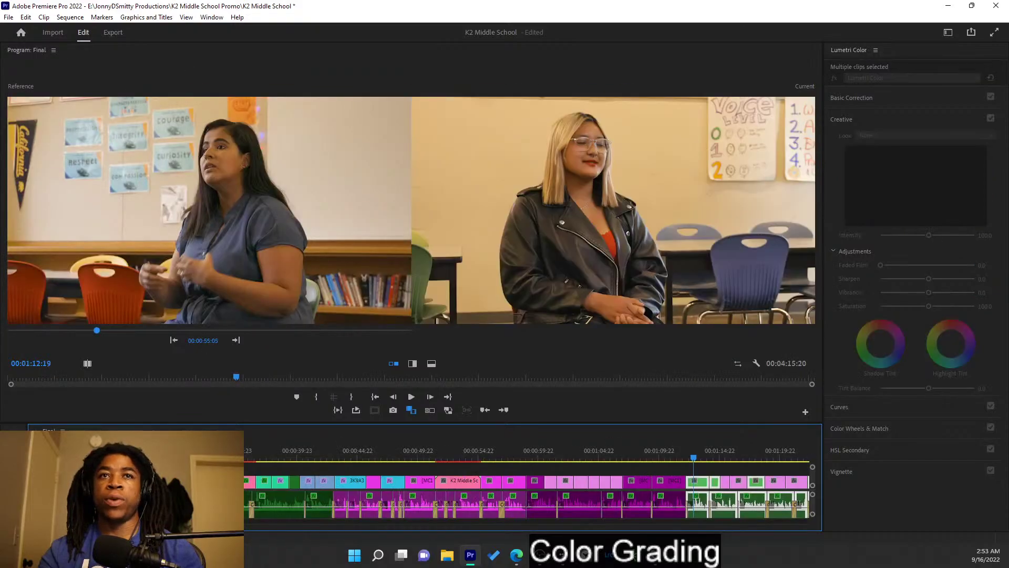
key("ctrl+s")
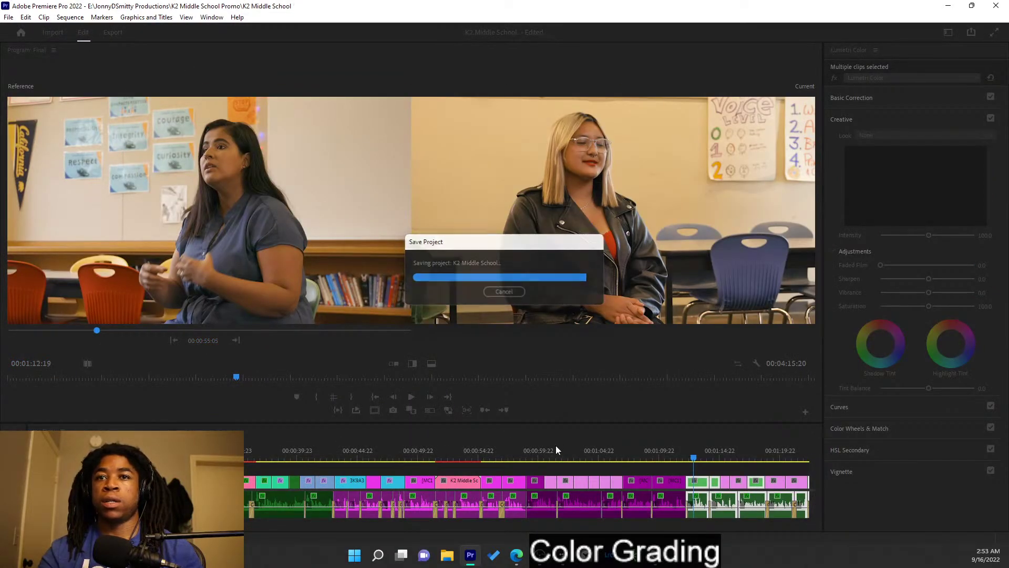
- Step and scrub the Reference monitor back to the Daniella wide shot at 00:01:13:15
scroll(541, 449, "down", 6)
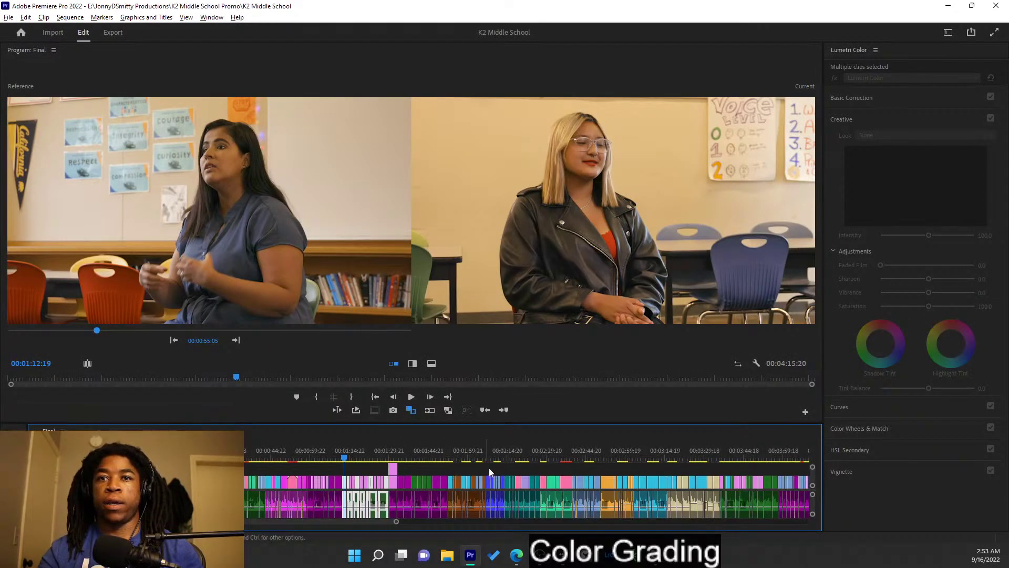
scroll(485, 469, "up", 5)
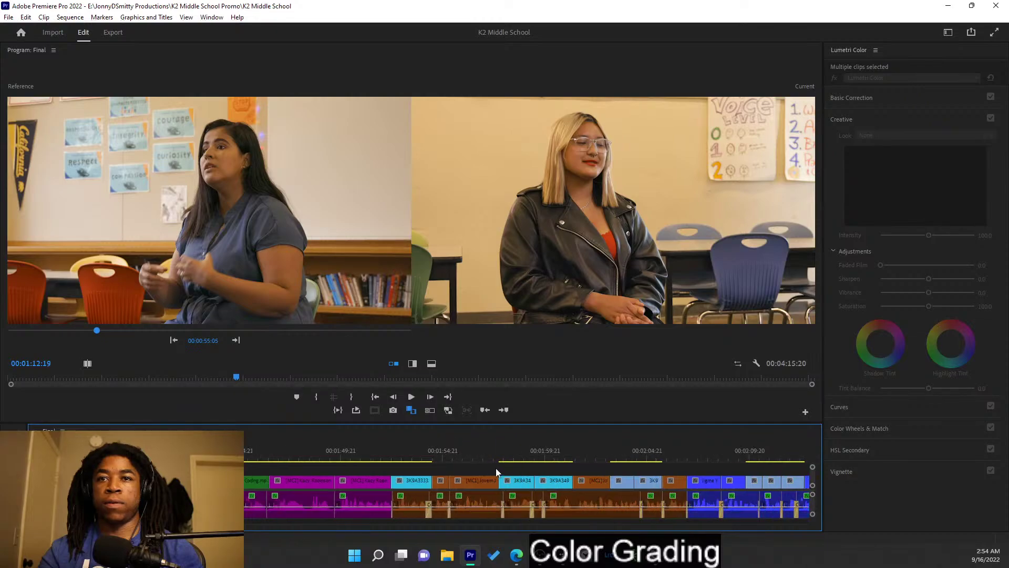
scroll(311, 468, "down", 2)
scroll(312, 468, "down", 3)
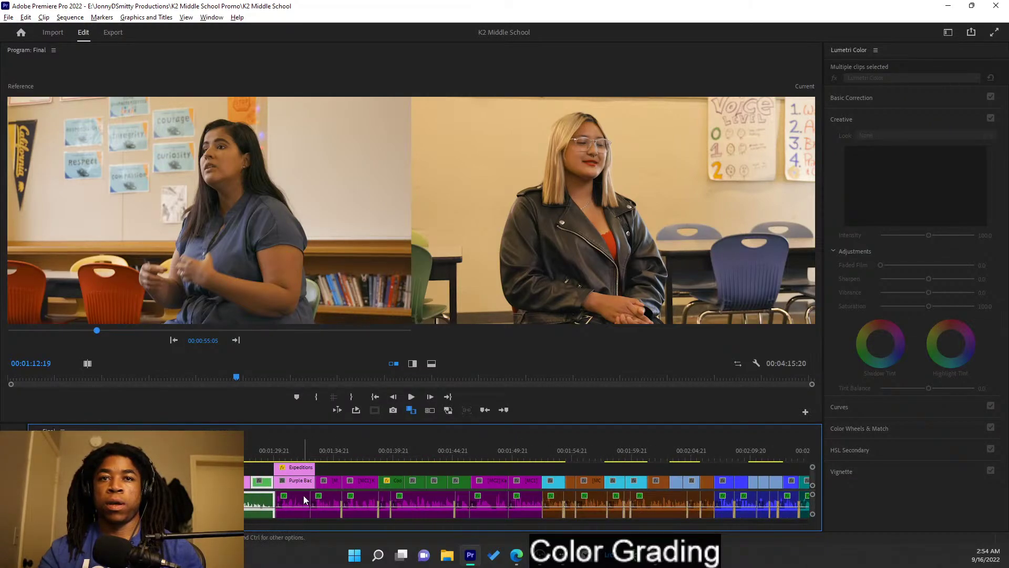
scroll(303, 495, "up", 3)
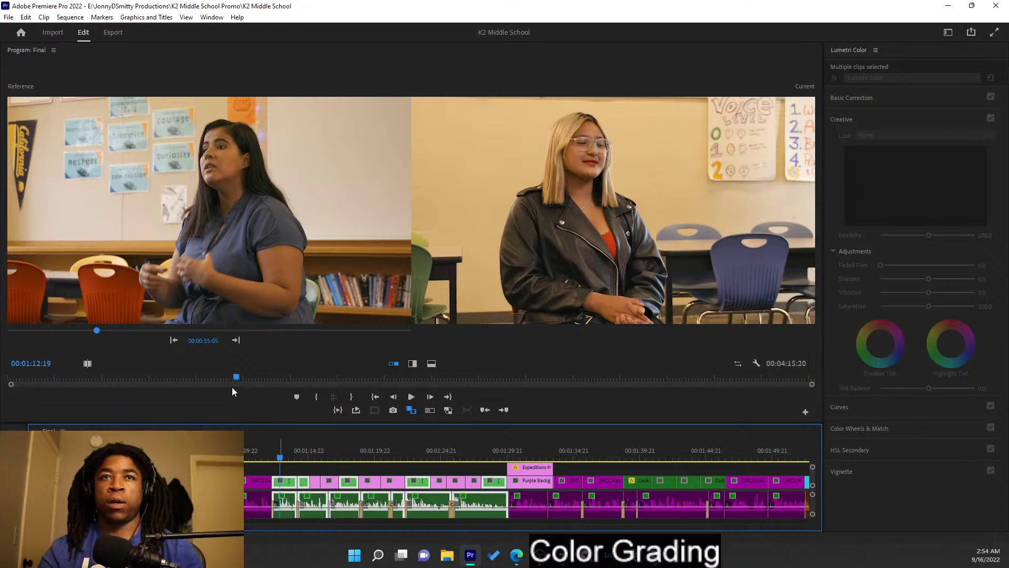
left_click(236, 340)
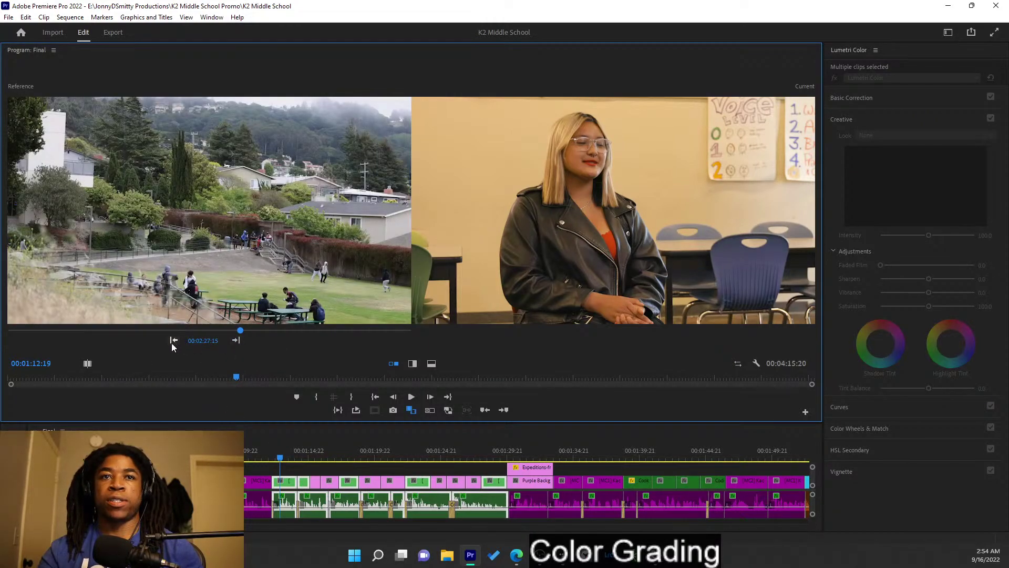
left_click(174, 340)
left_click(171, 340)
left_click_drag(210, 343, 124, 342)
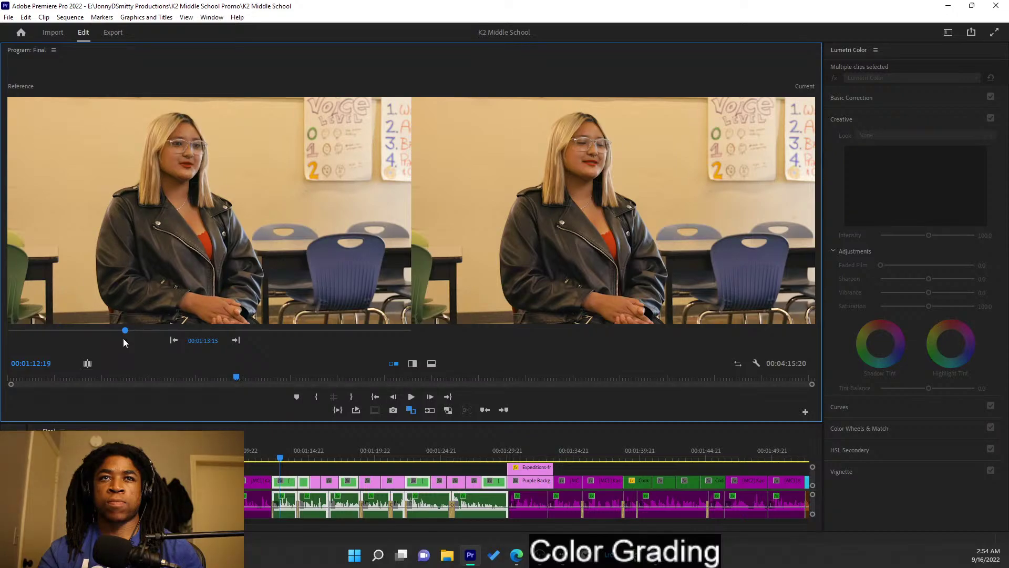
- In the nested Daniella sequence, set one clip's Temperature to 6.7 and cool the left clip to about -11
double_click(295, 489)
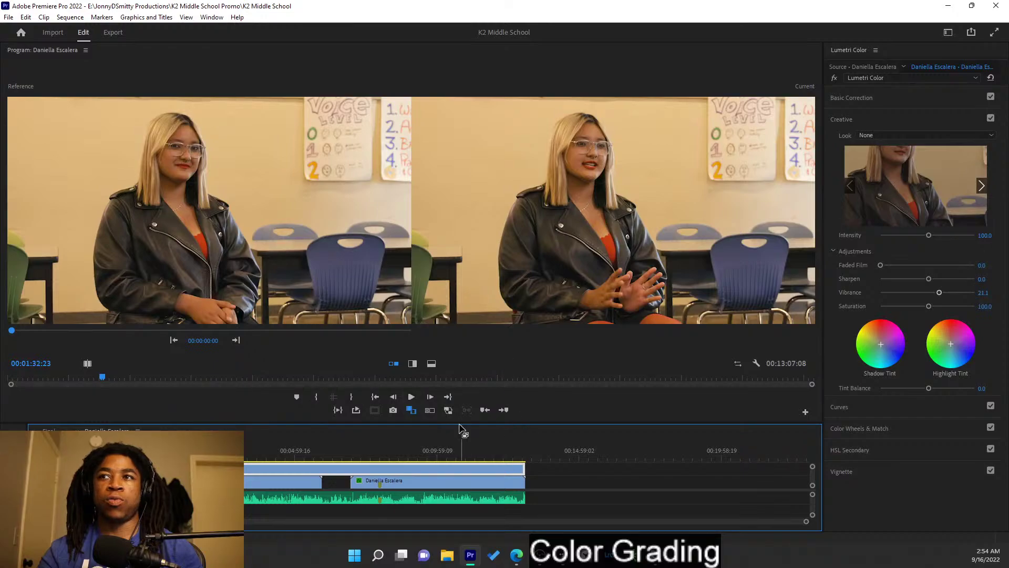
left_click(913, 96)
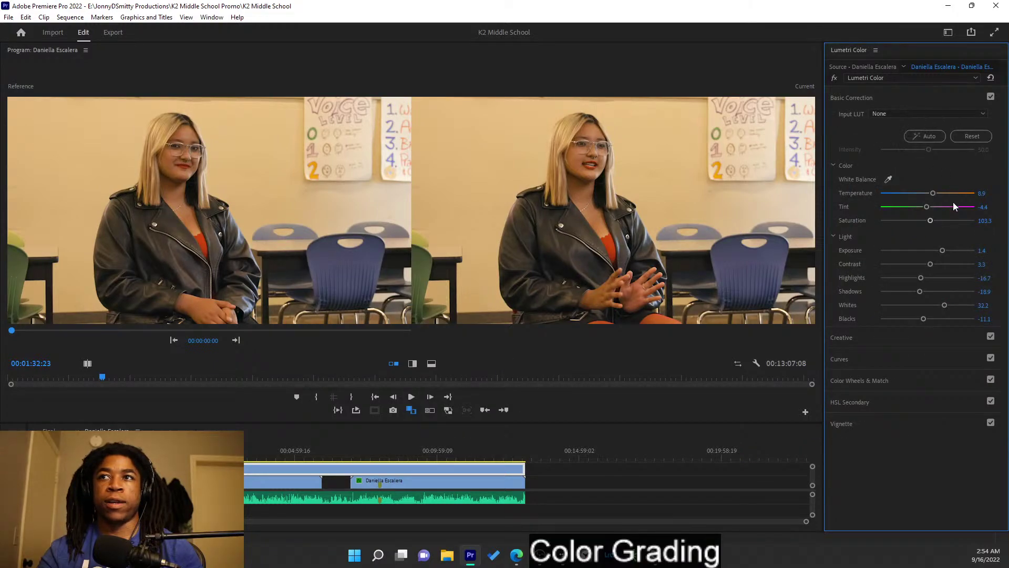
left_click_drag(933, 193, 930, 197)
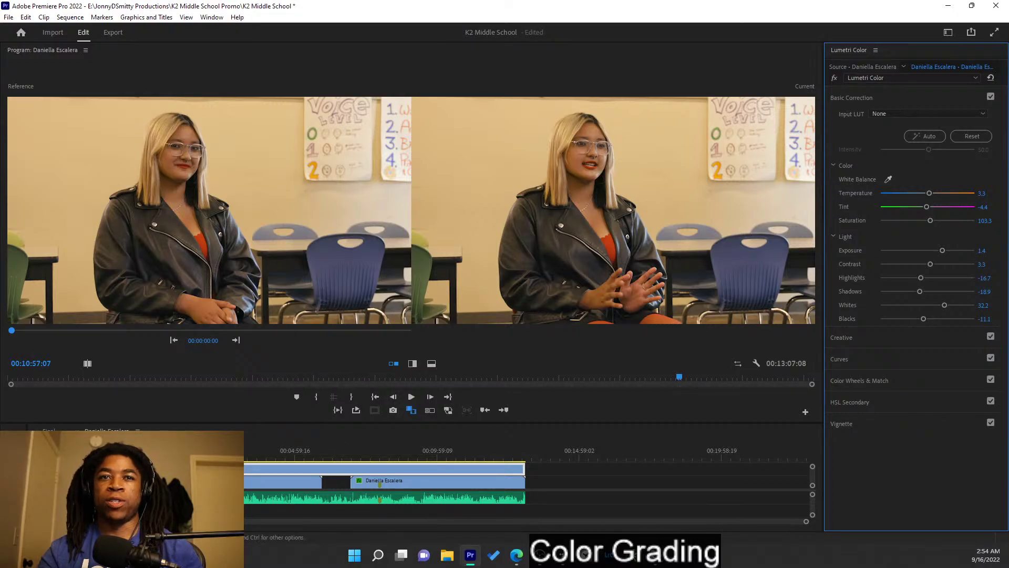
left_click(270, 483)
left_click(270, 483)
left_click_drag(928, 193, 921, 194)
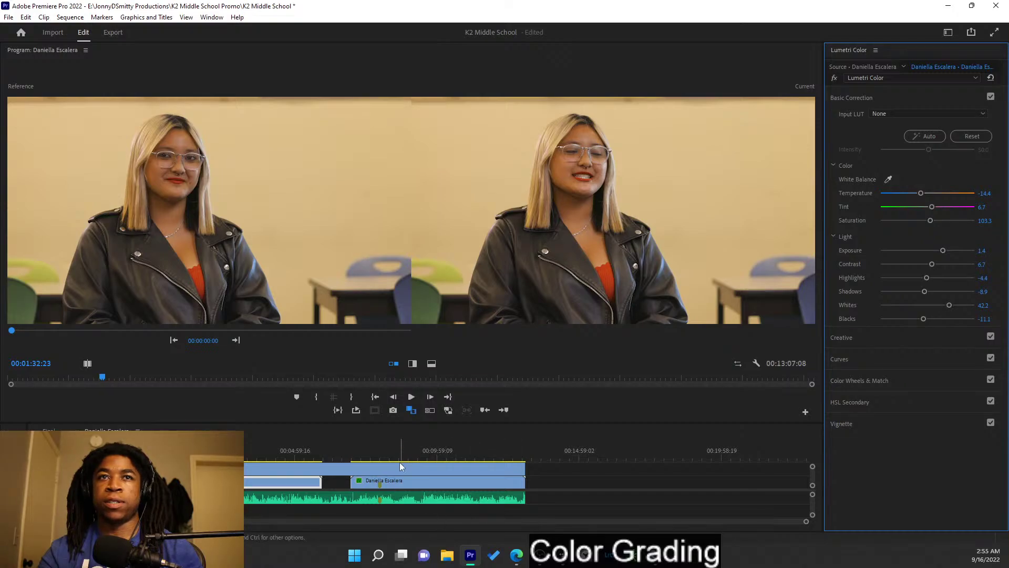
- Toggle the upper track to compare both shots, warming the left clip's Temperature to -6.7
left_click(90, 469)
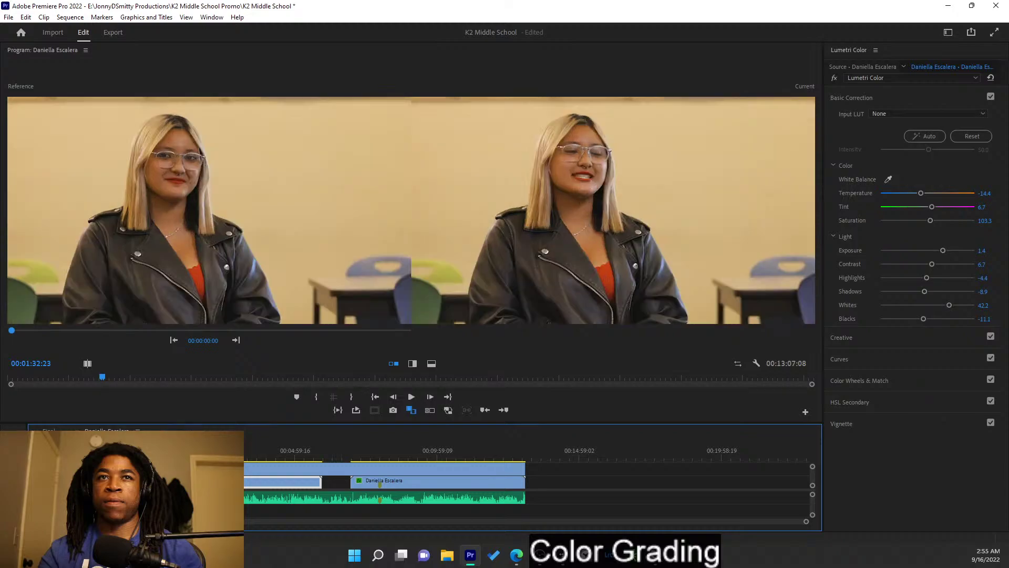
left_click(89, 469)
left_click(89, 469)
left_click(90, 469)
left_click_drag(919, 194, 923, 197)
left_click(90, 469)
left_click(89, 469)
left_click(90, 469)
left_click(89, 469)
left_click(89, 469)
- Set the Daniella wide-shot clip's Temperature to -10, then scrub back and return to Final
left_click(396, 482)
left_click(982, 193)
type("-10")
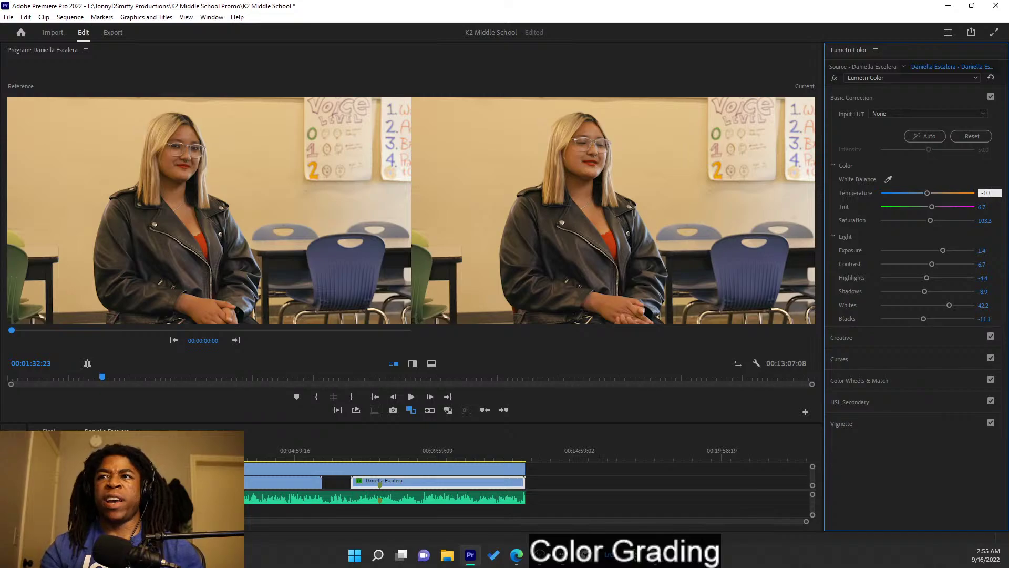
key("Return")
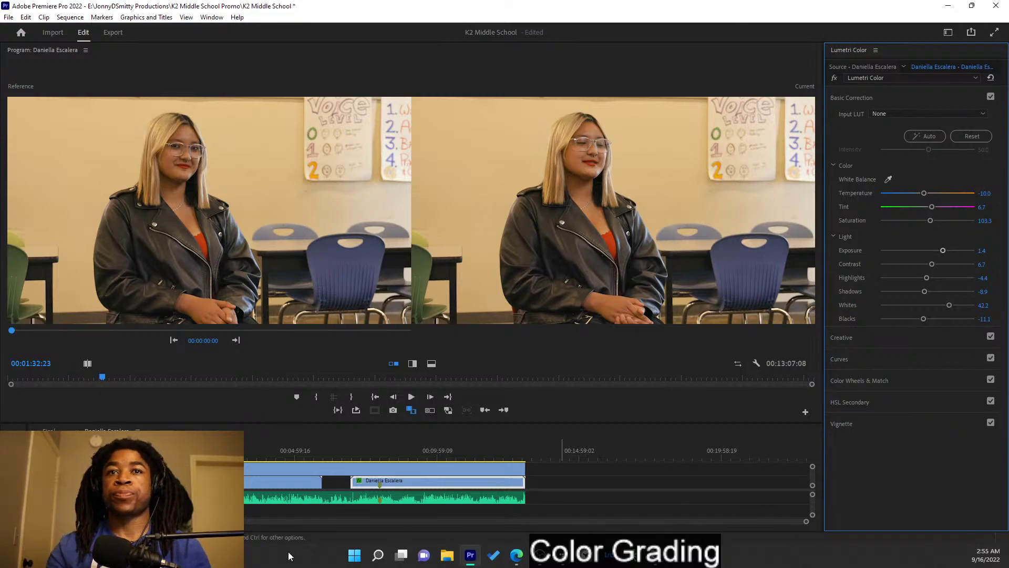
left_click(389, 453)
left_click_drag(396, 450, 257, 451)
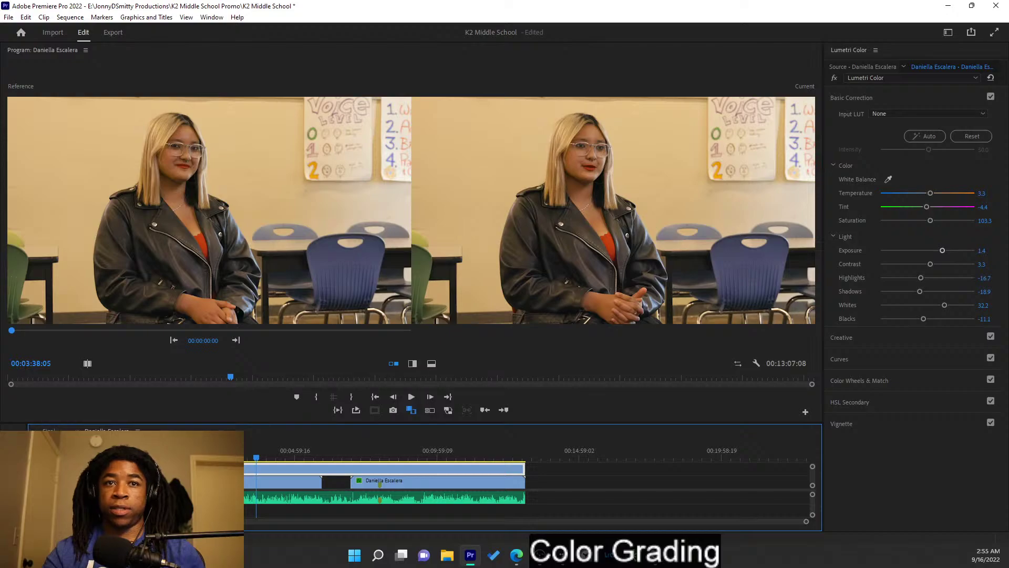
left_click(49, 430)
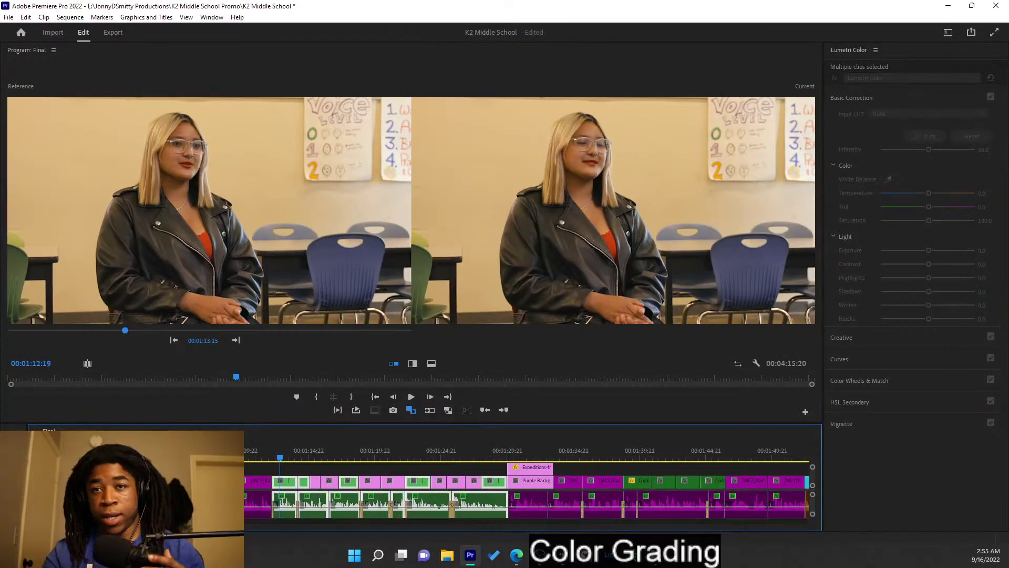
key("alt+Tab")
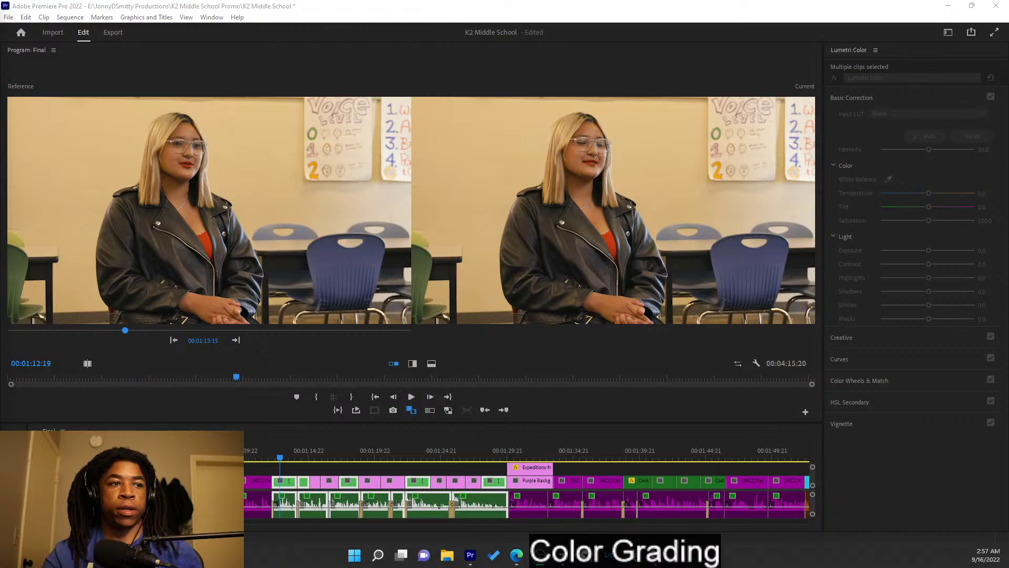
- Step the Reference monitor forward through later shots of the Final sequence
left_click(289, 482)
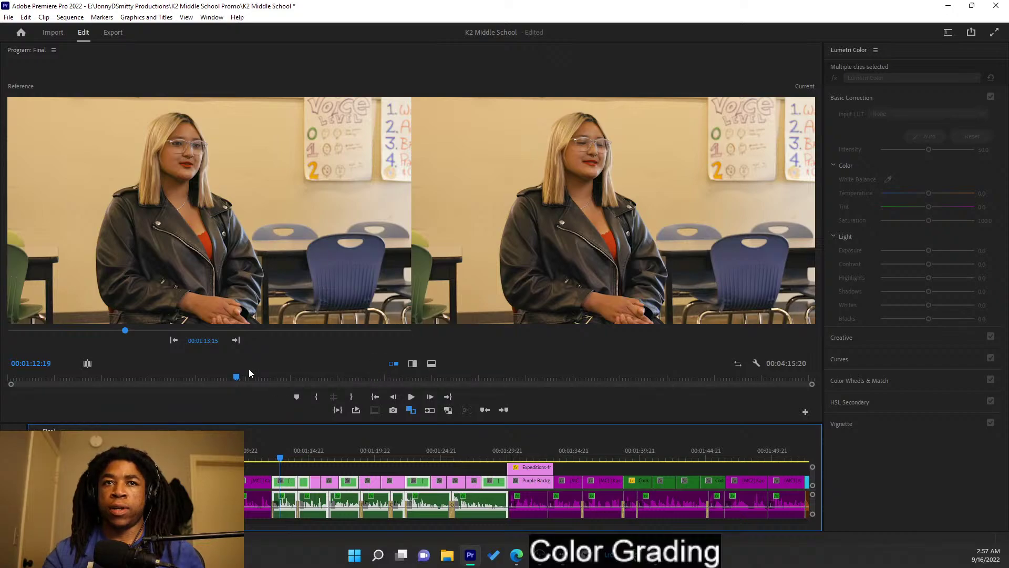
left_click(237, 341)
left_click(237, 340)
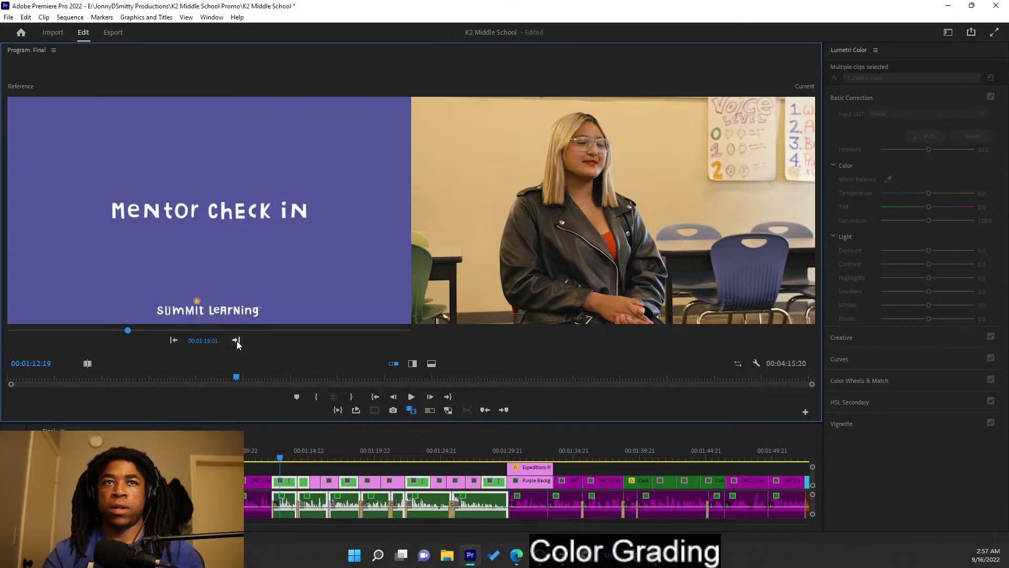
left_click(174, 341)
left_click(235, 341)
left_click(235, 341)
left_click(235, 341)
left_click(235, 341)
left_click(235, 341)
left_click(236, 341)
left_click(235, 341)
- Step the reference back to the woman in orange and move the playhead onto Cooking.mp4
left_click(236, 341)
left_click(174, 340)
left_click(174, 340)
left_click(174, 341)
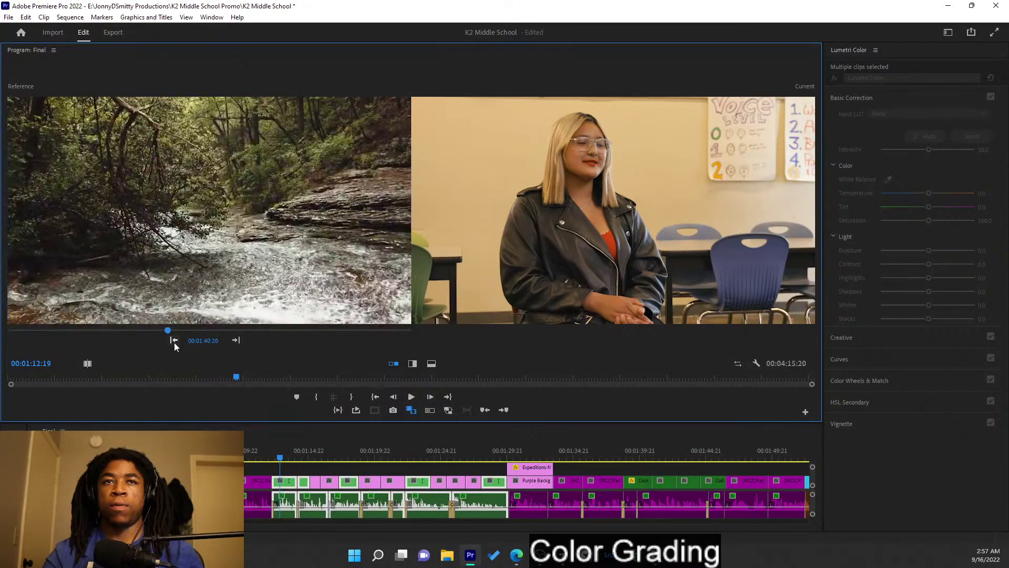
left_click(174, 341)
left_click(173, 341)
left_click(174, 340)
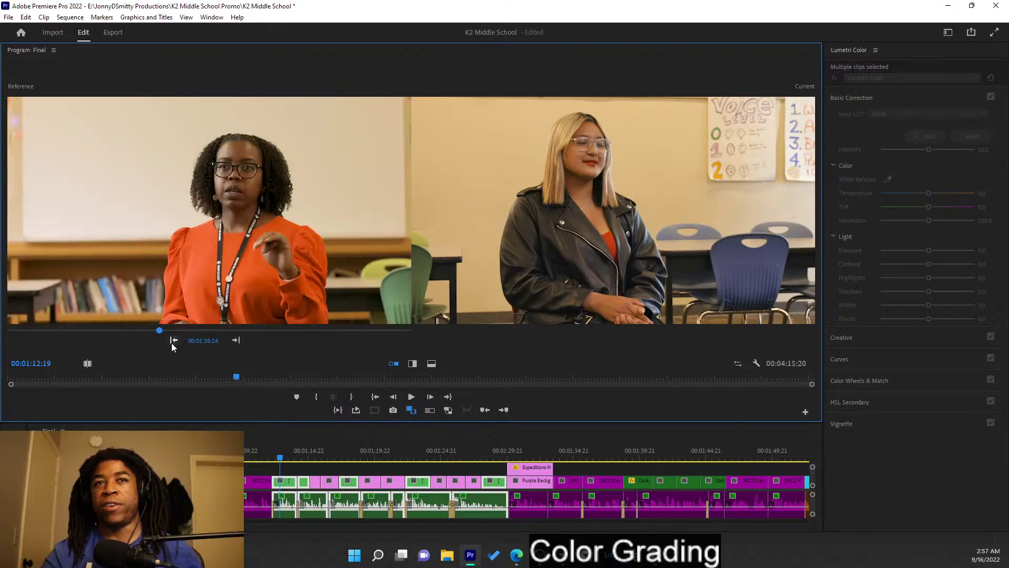
left_click(236, 340)
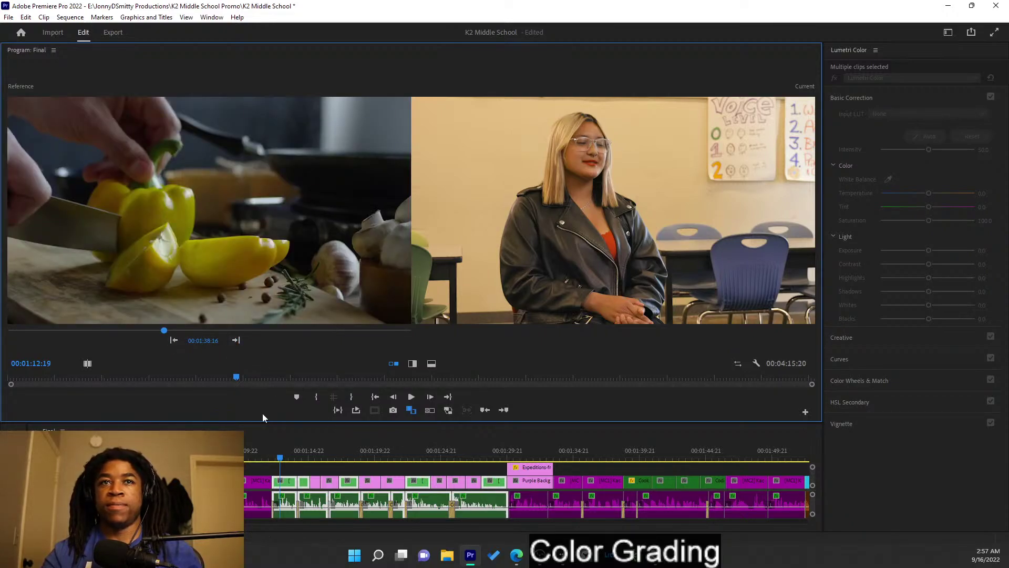
left_click(174, 341)
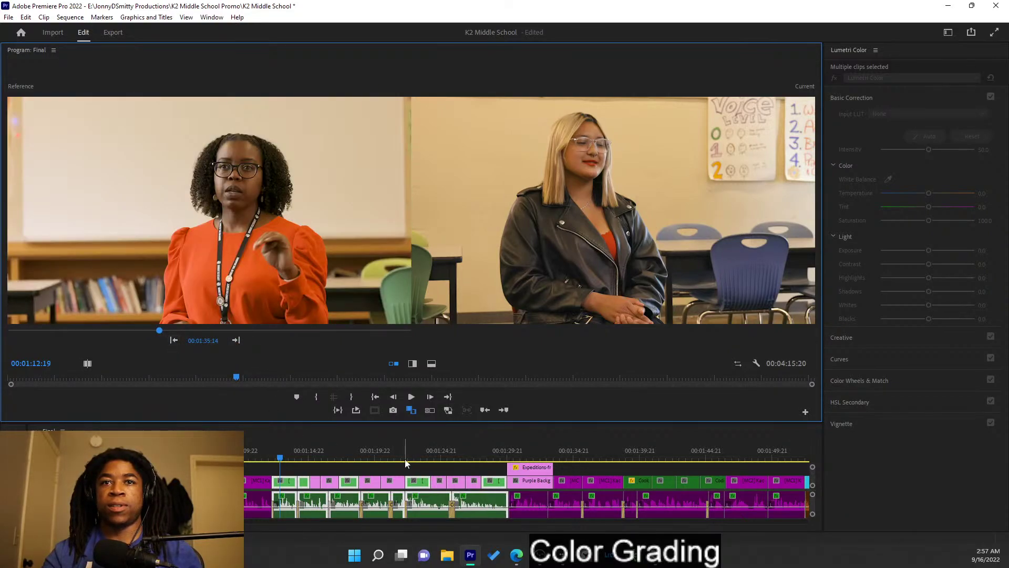
left_click_drag(442, 450, 637, 450)
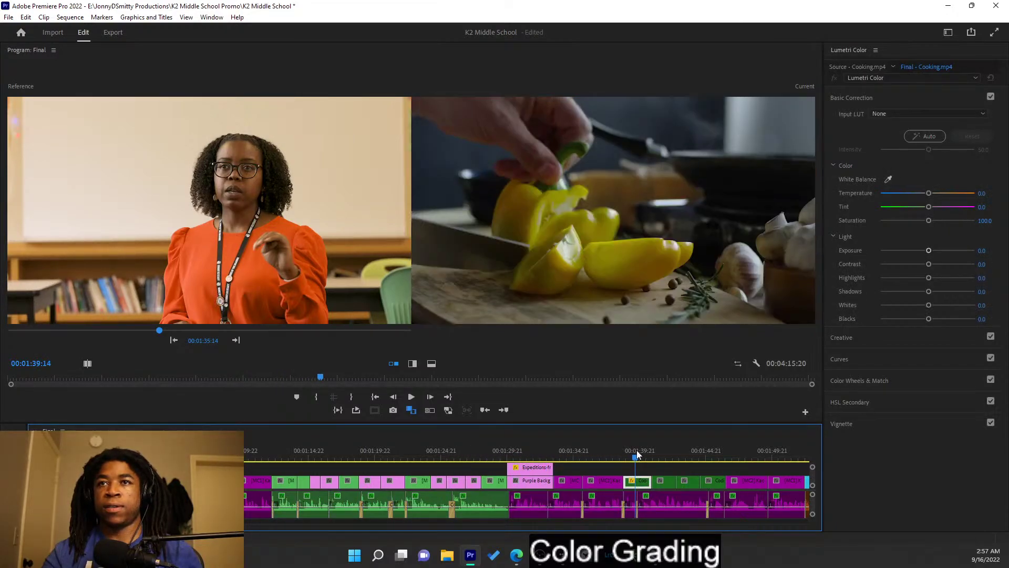
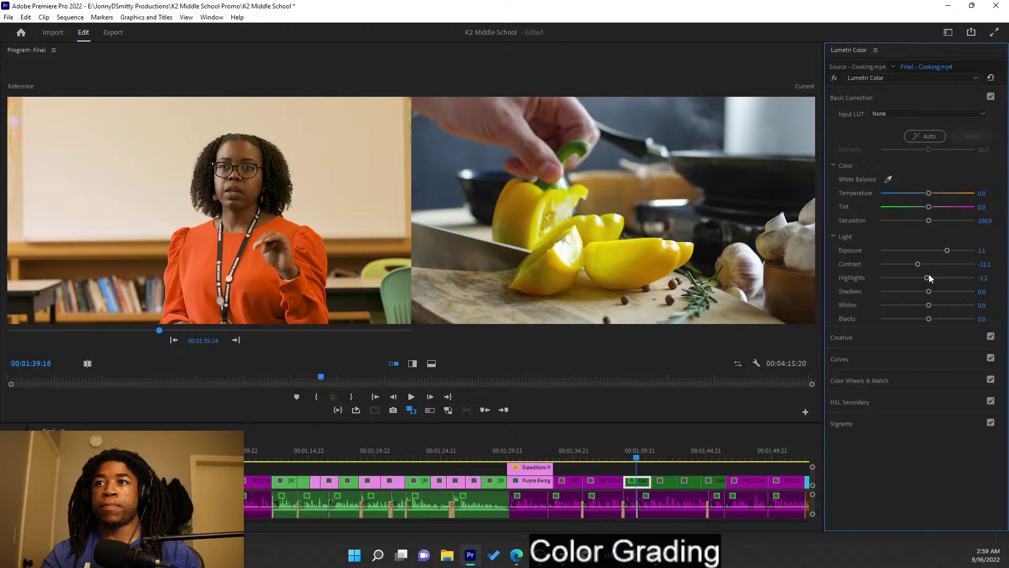
- Adjust the Cooking clip's Temperature and Shadows in Lumetri Basic Correction
left_click_drag(929, 194, 939, 195)
left_click_drag(937, 195, 929, 224)
left_click_drag(929, 291, 928, 321)
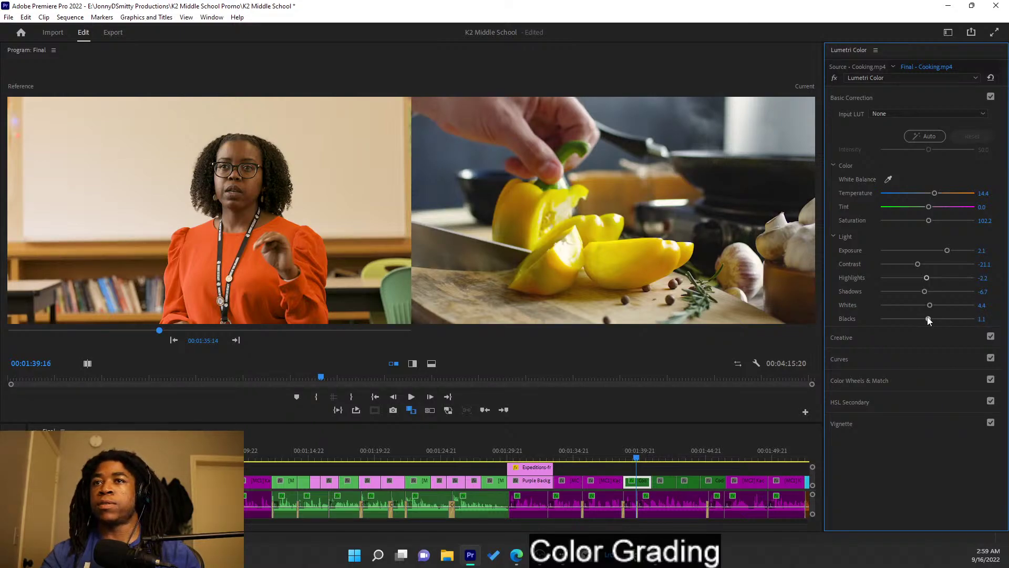
left_click_drag(927, 321, 928, 323)
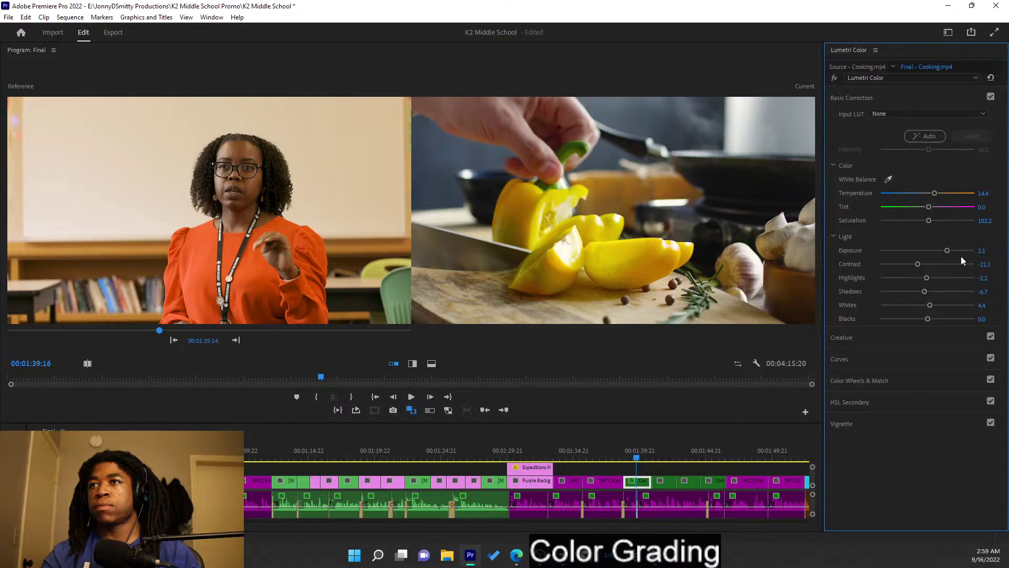
- Step the reference frame back to the pepper shot and move on to the Bike Wheel clip
left_click(236, 341)
left_click(236, 341)
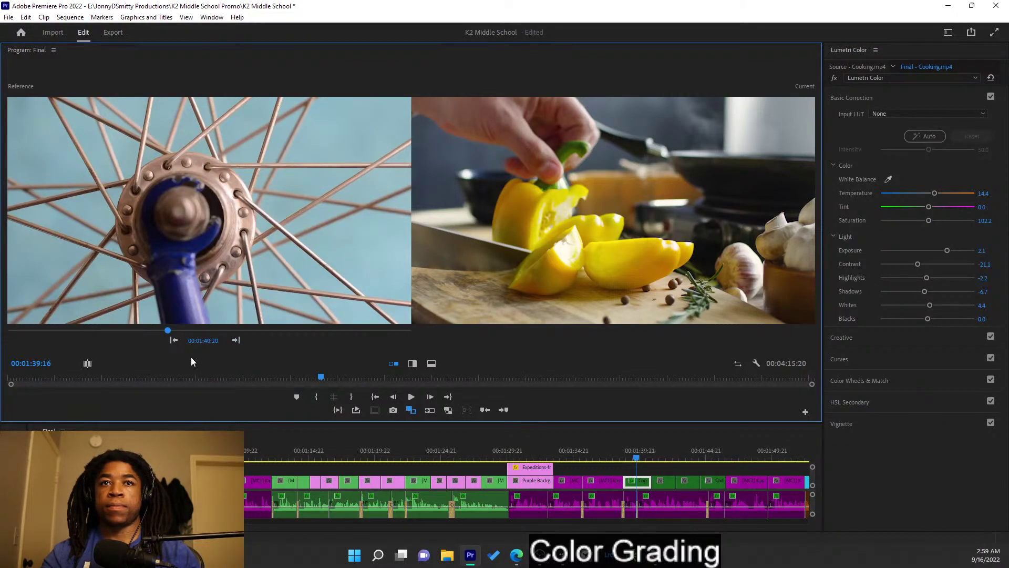
left_click(173, 340)
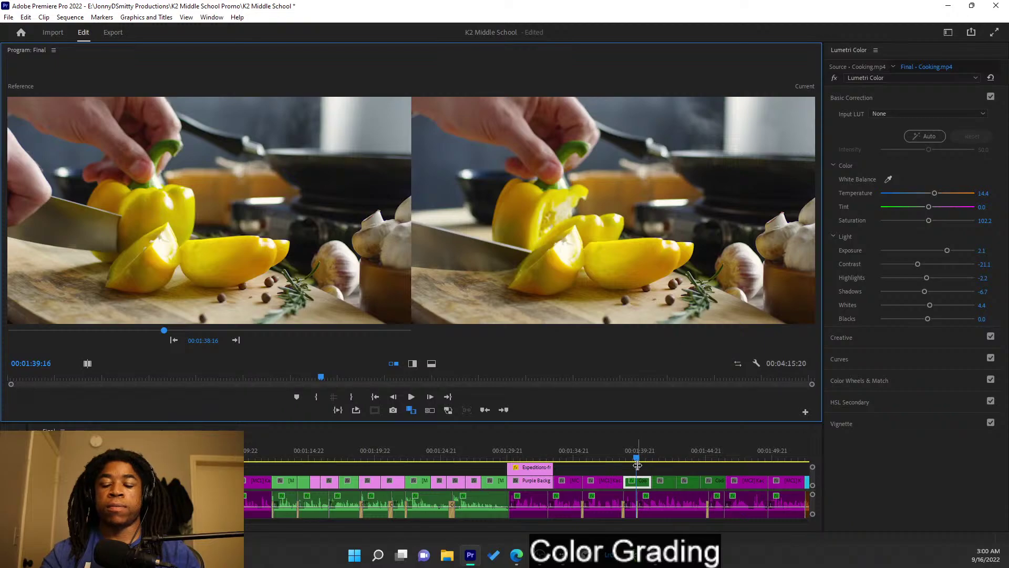
key("Down")
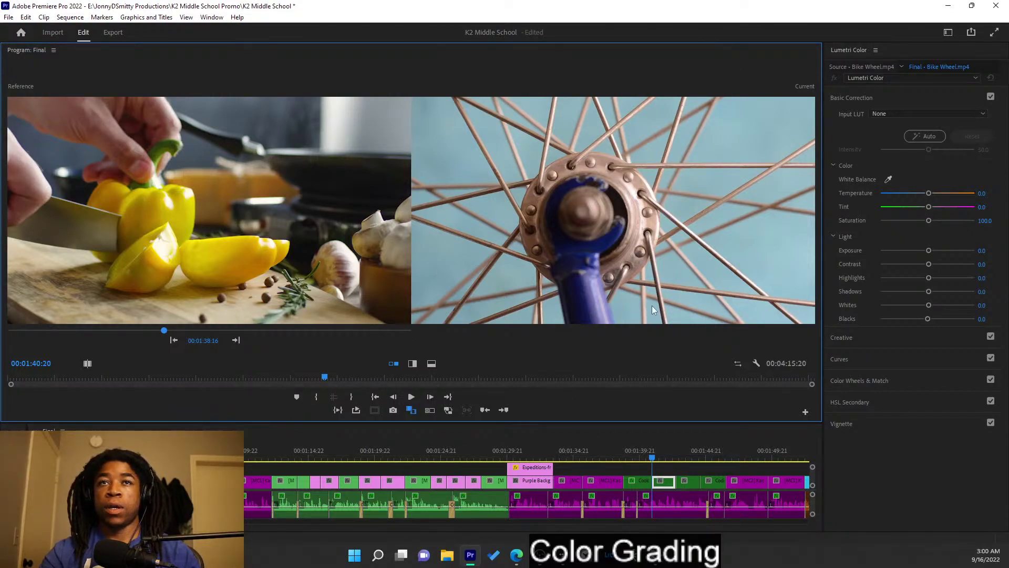
- Save the project, then cool Bike Wheel to Temperature -16.7, lifting blacks and adjusting exposure
key("ctrl+s")
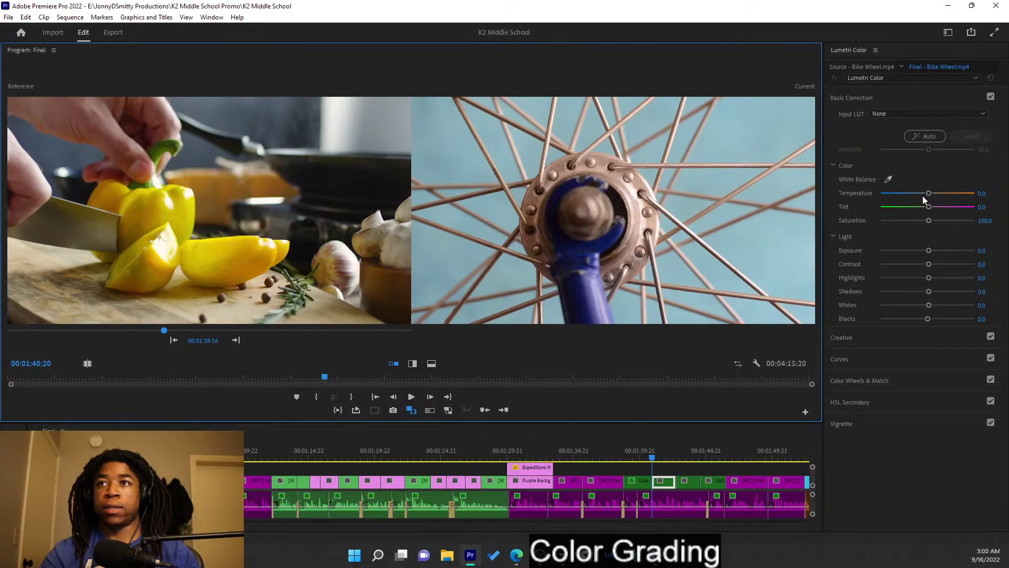
left_click_drag(928, 194, 919, 194)
mouse_move(926, 318)
left_mouse_down()
mouse_move(935, 321)
mouse_move(917, 320)
mouse_move(936, 309)
left_mouse_up()
left_click_drag(928, 250, 934, 292)
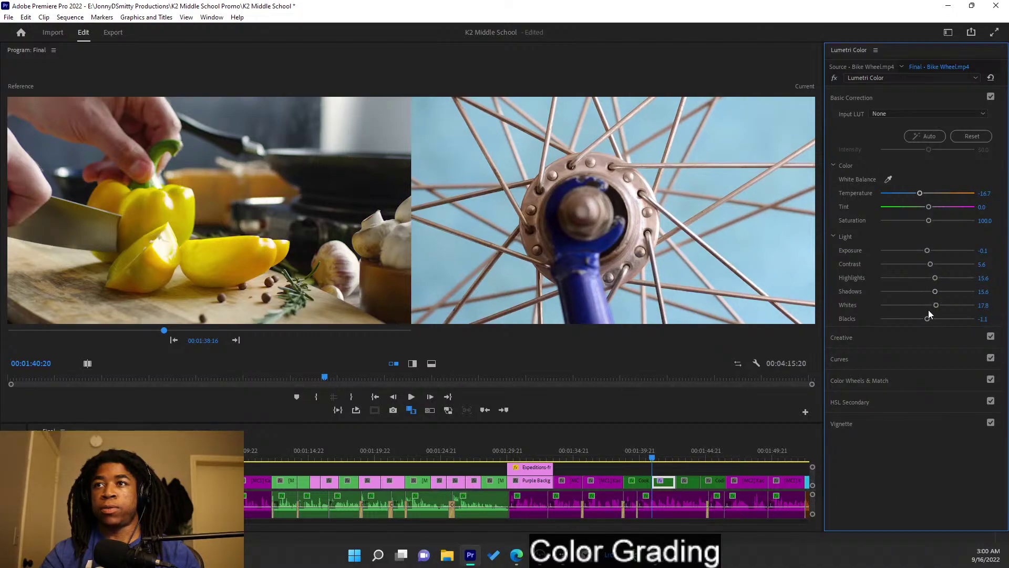
- Set Bike Wheel's Saturation to 128.9 and make the graded bike wheel the reference frame
left_click_drag(929, 221, 932, 221)
mouse_move(931, 222)
left_mouse_down()
mouse_move(950, 224)
mouse_move(921, 222)
mouse_move(936, 222)
left_mouse_up()
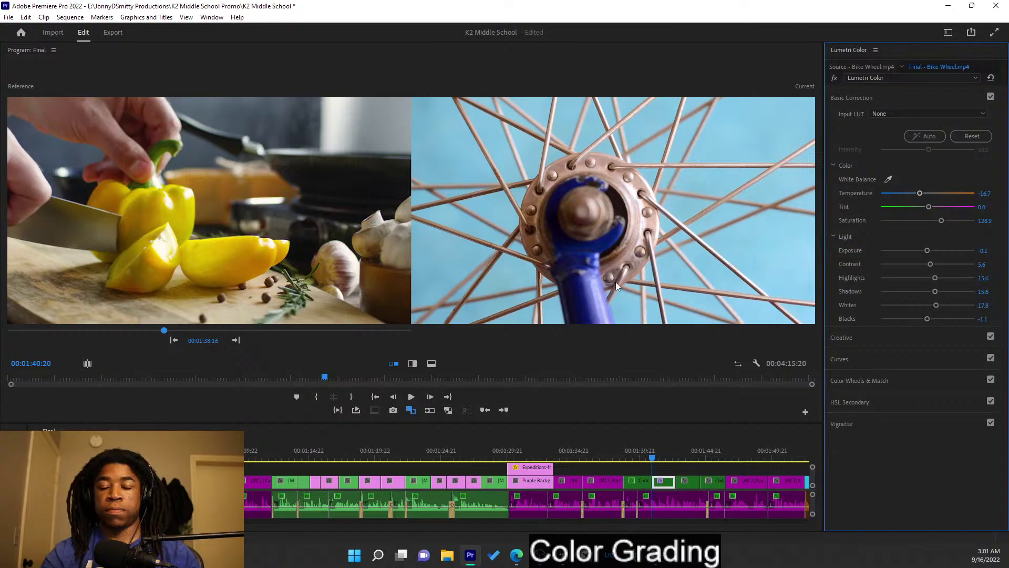
left_click(235, 343)
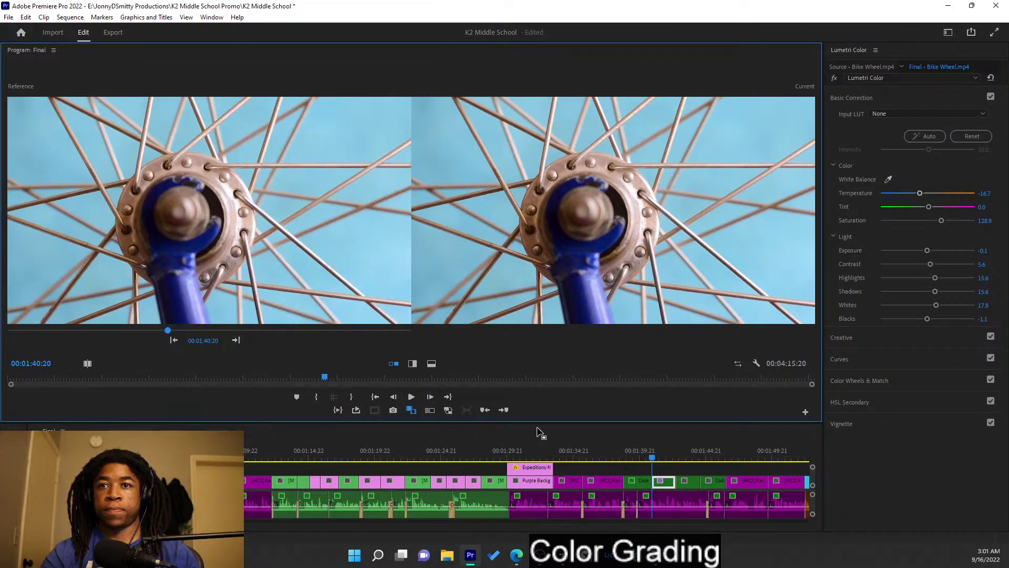
- Move the playhead onto the Wilderness 2 river clip
left_click(684, 450)
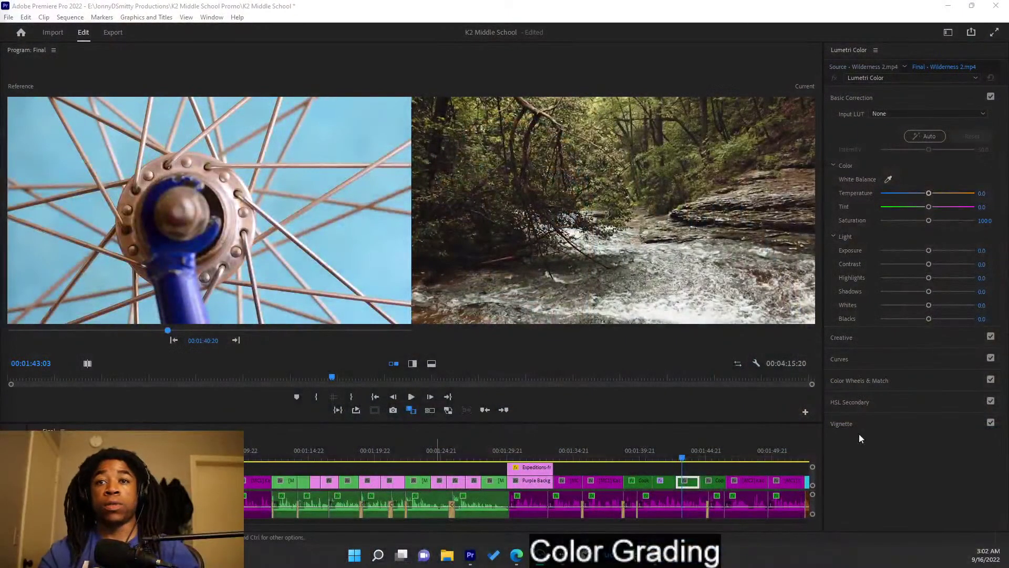
- Review the Cooking, Bike Wheel, Wilderness 2 and Coding clips, then return to Wilderness 2
left_click(635, 451)
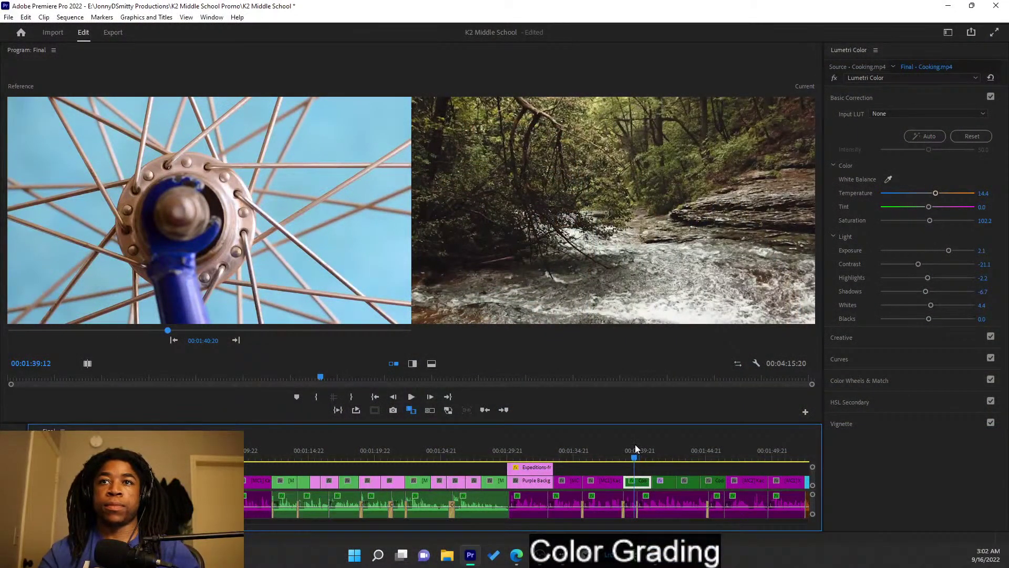
left_click(660, 450)
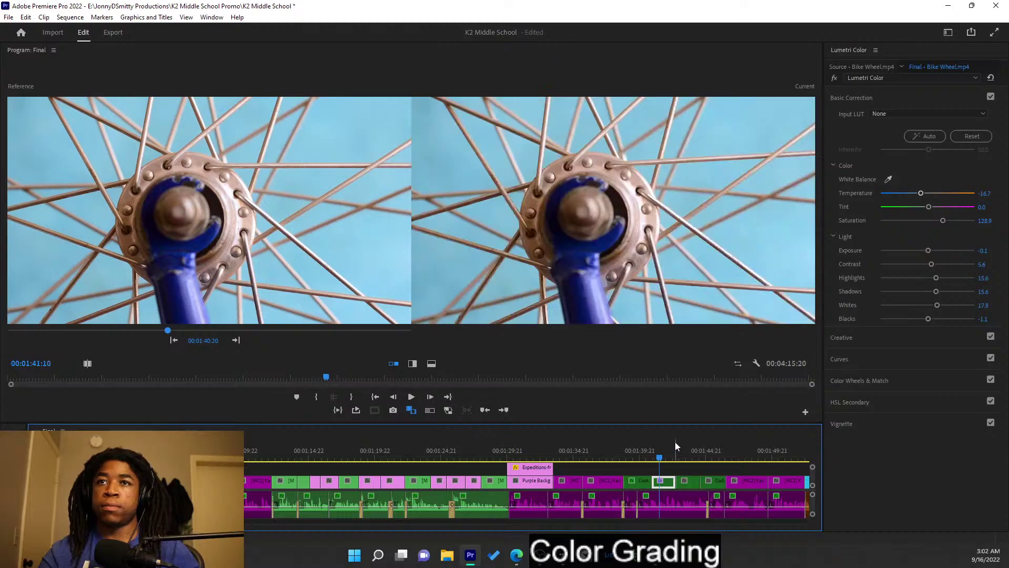
left_click(682, 452)
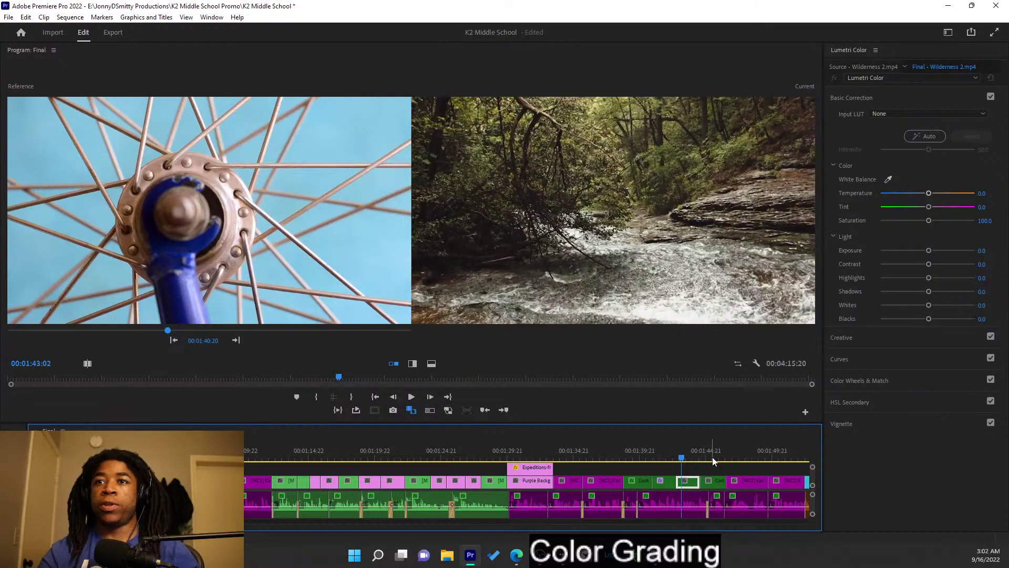
left_click(711, 452)
left_click(692, 451)
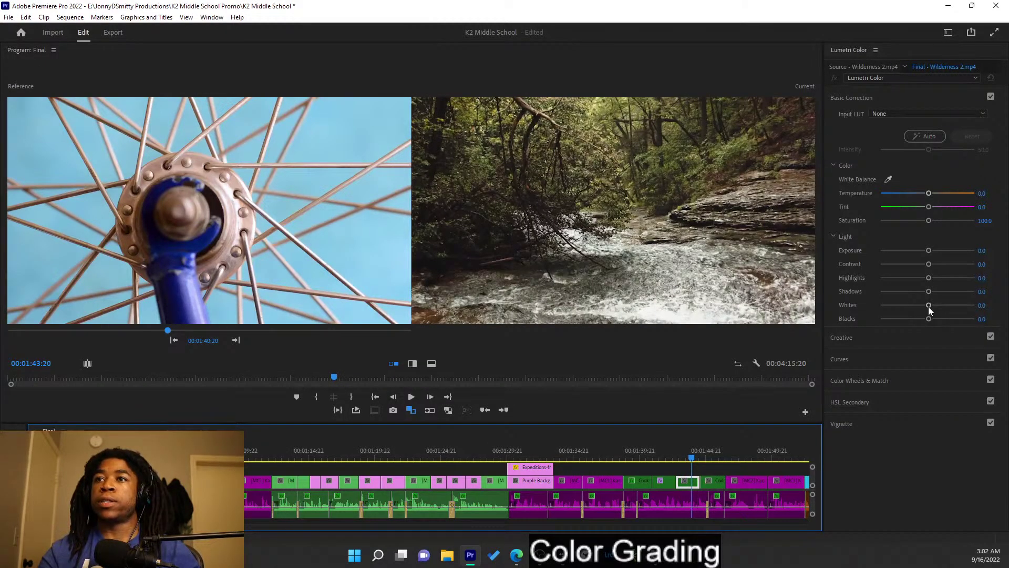
- Warm Wilderness 2 to Temperature 7.8, Saturation 106.7, and rebalance blacks, whites, exposure and contrast
mouse_move(931, 318)
left_mouse_down()
mouse_move(922, 319)
mouse_move(940, 306)
left_mouse_up()
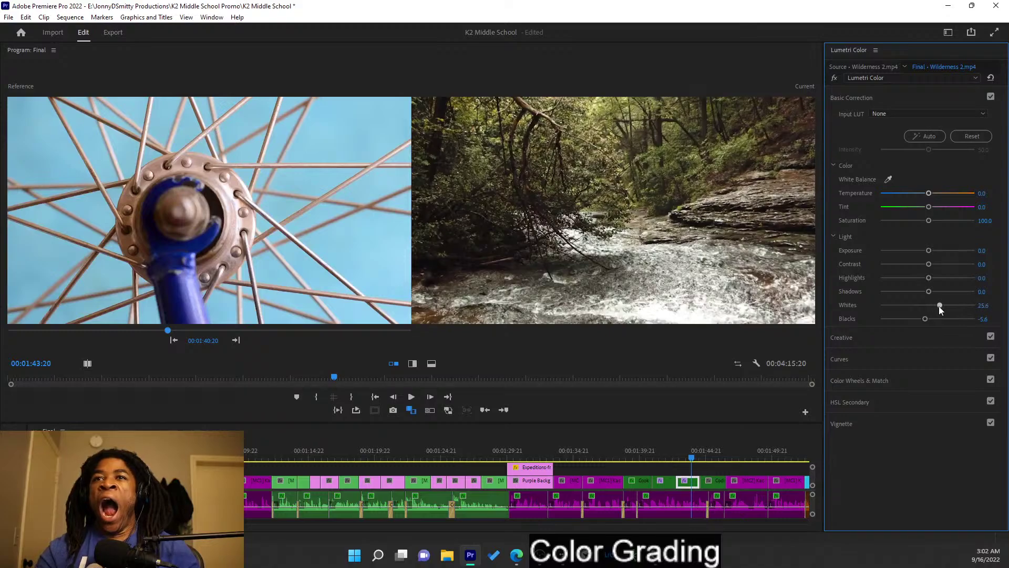
left_click_drag(930, 306, 927, 307)
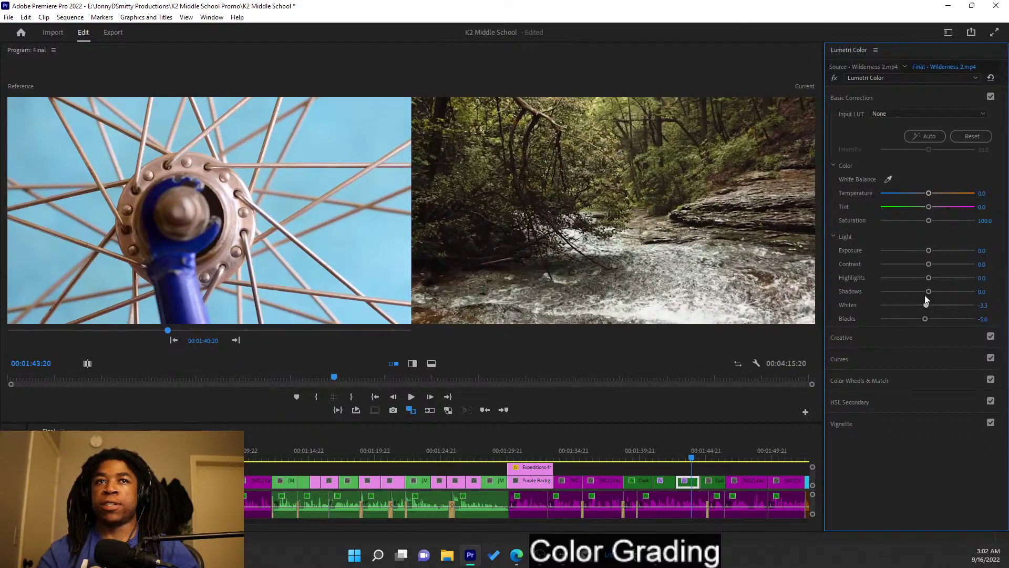
left_click_drag(930, 251, 933, 251)
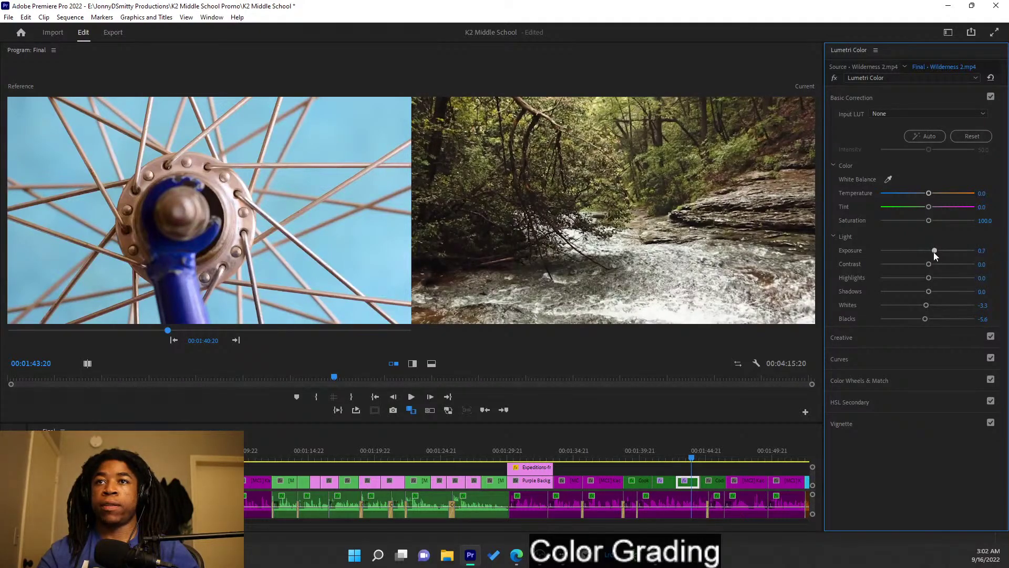
left_click_drag(932, 194, 936, 196)
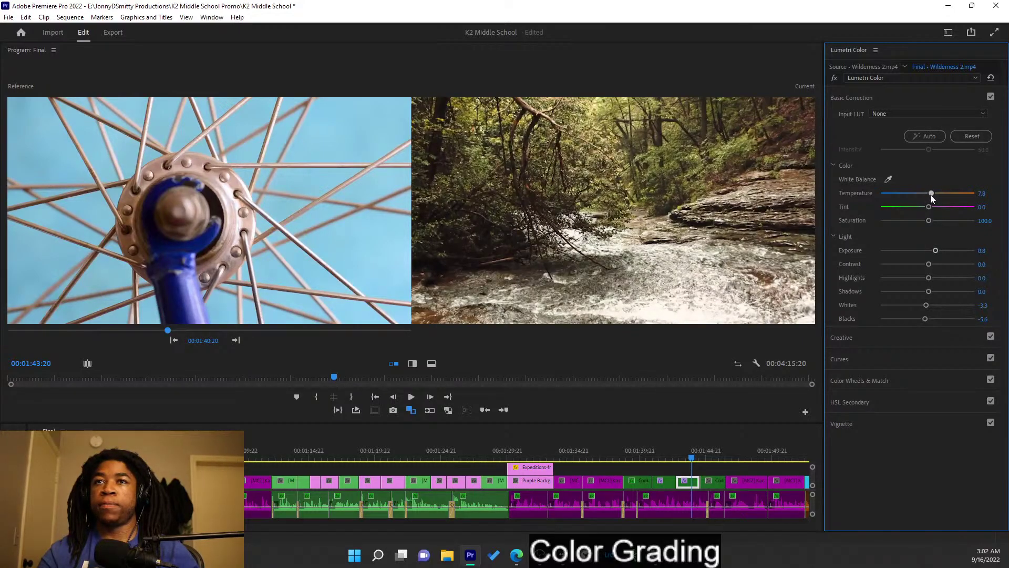
left_click_drag(929, 220, 933, 225)
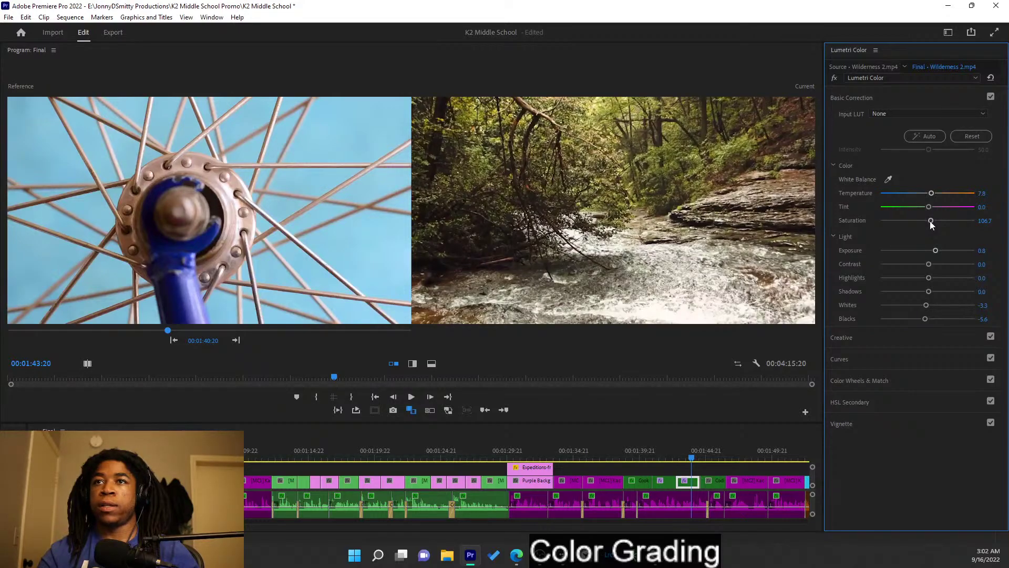
mouse_move(929, 264)
left_mouse_down()
mouse_move(938, 264)
mouse_move(923, 265)
left_mouse_up()
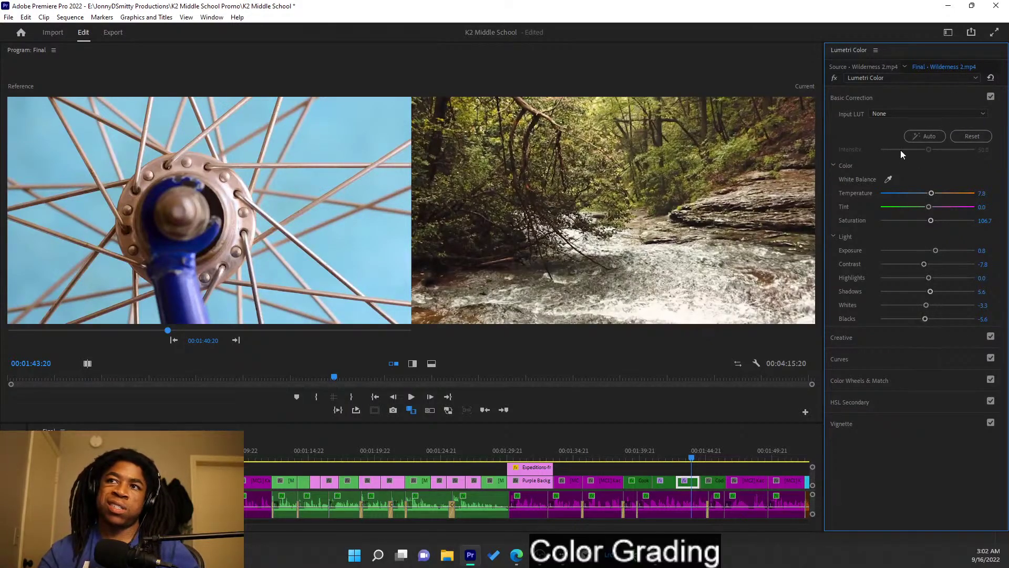
- Raise Wilderness 2's Exposure to 1.1 and fine-tune its blacks
left_click(919, 91)
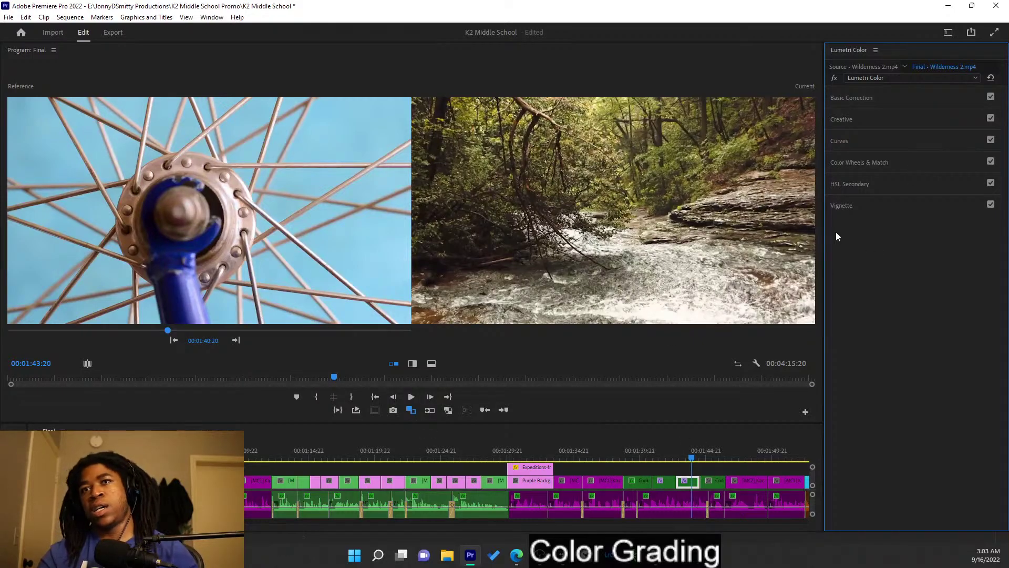
left_click(924, 98)
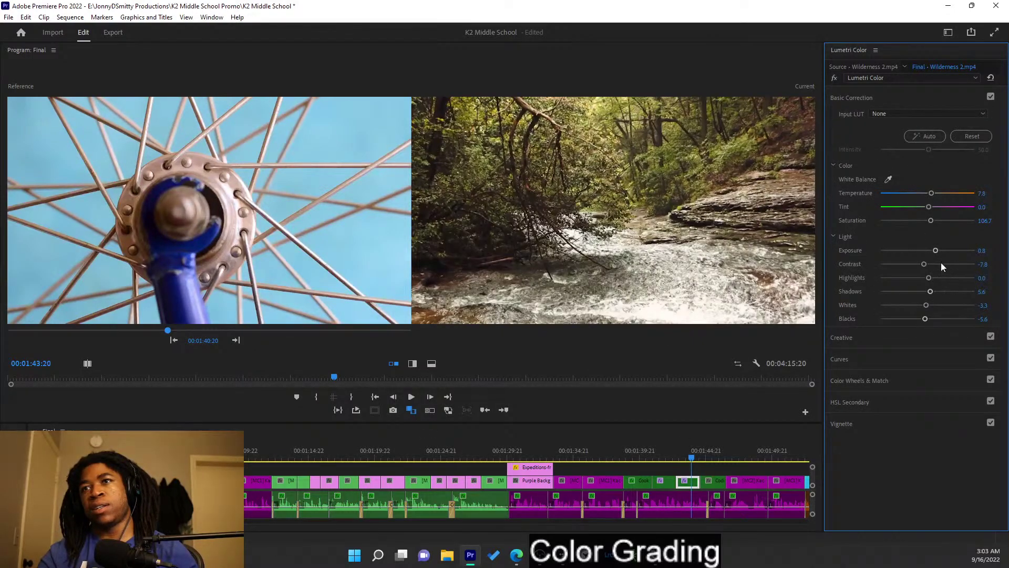
left_click_drag(938, 251, 920, 267)
left_click_drag(926, 319, 933, 319)
key("ctrl+z")
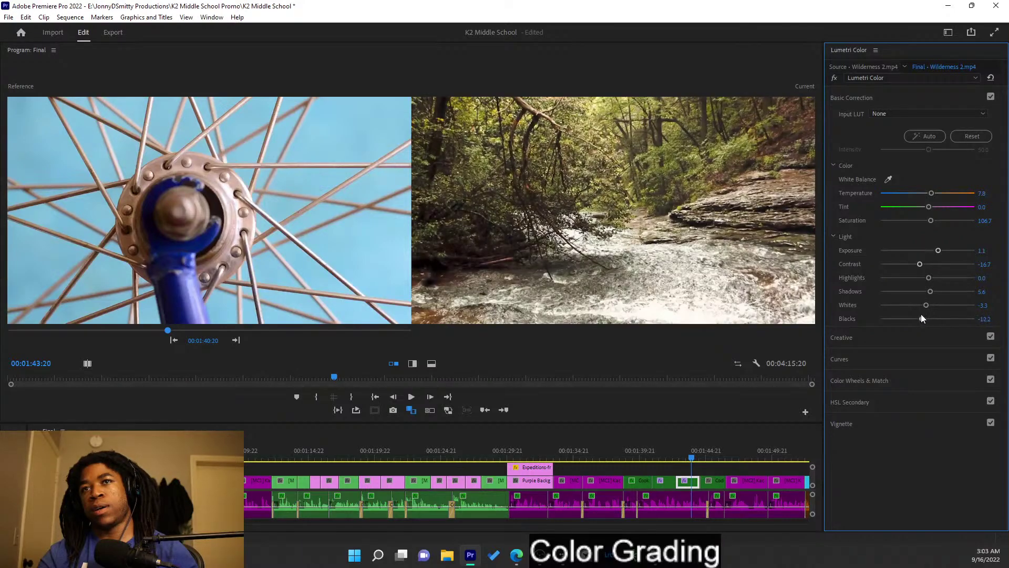
left_click_drag(926, 319, 925, 320)
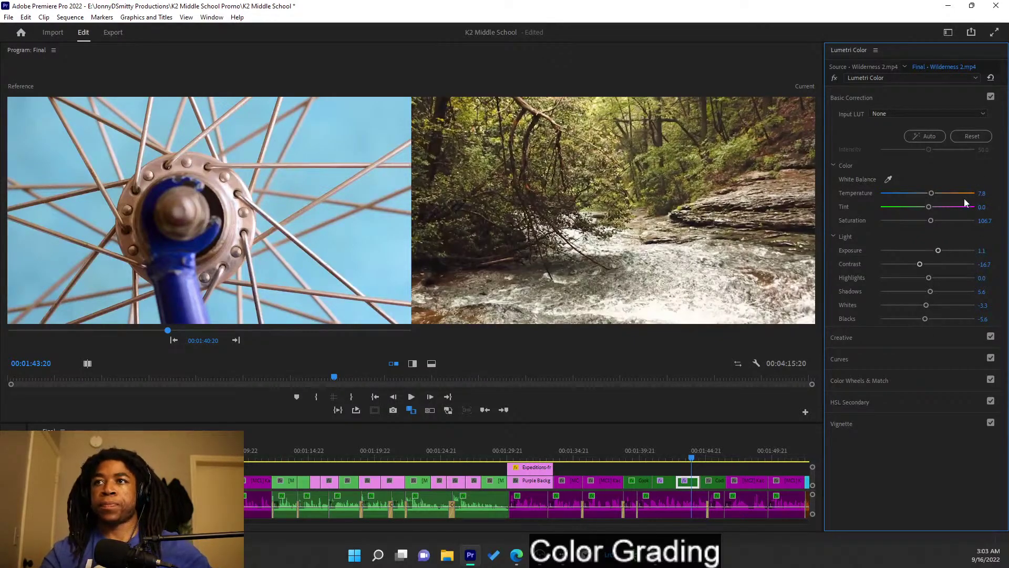
- Try Lumetri Auto and undo it, set the forest shot as reference, and move to Coding
left_click(930, 136)
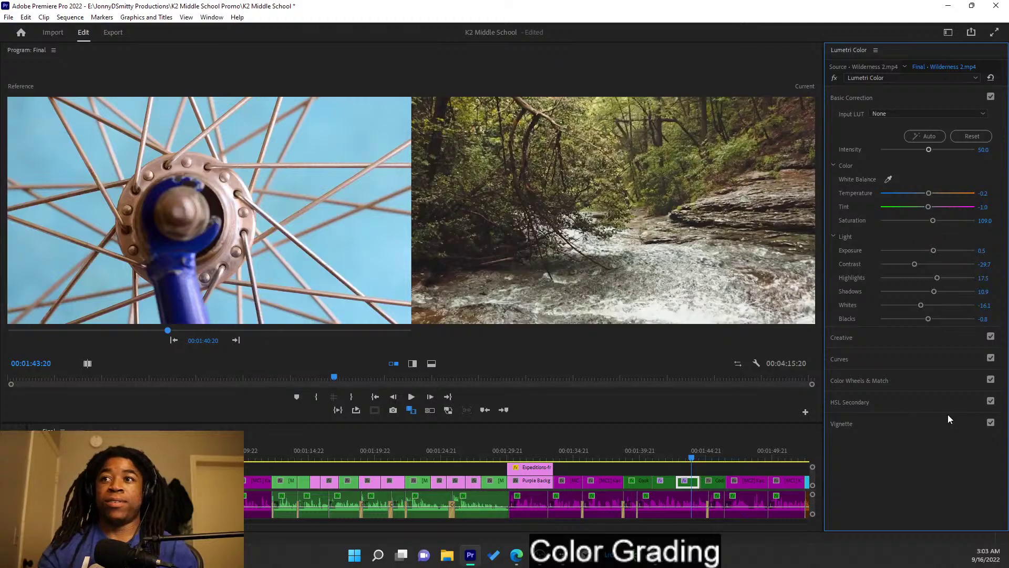
key("ctrl+z")
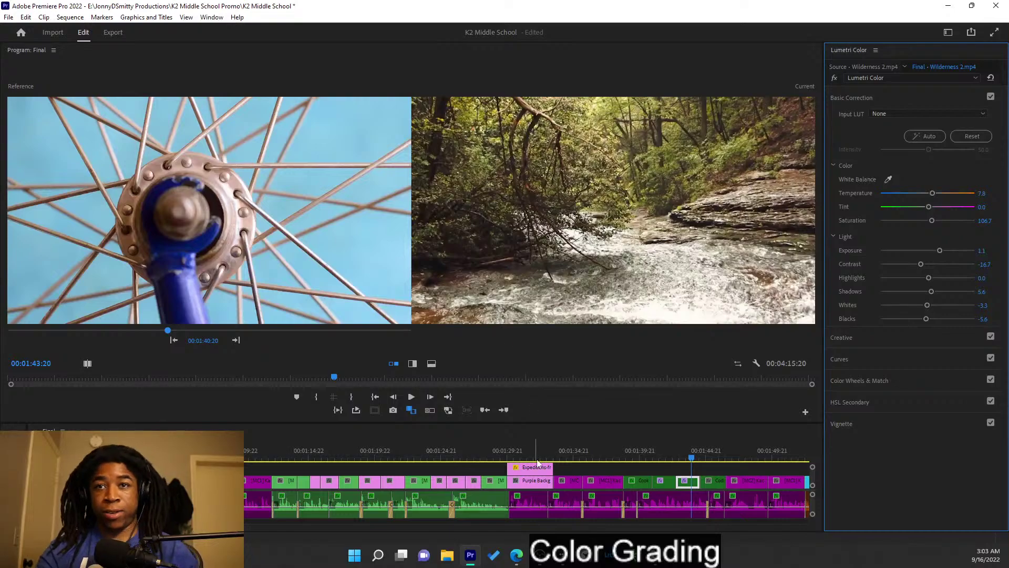
left_click(237, 341)
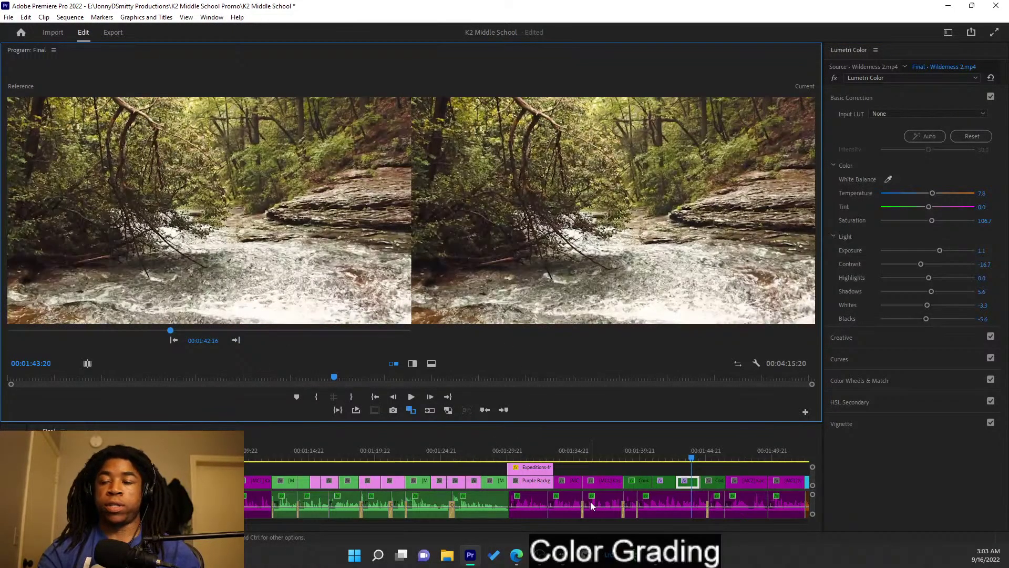
key("Down")
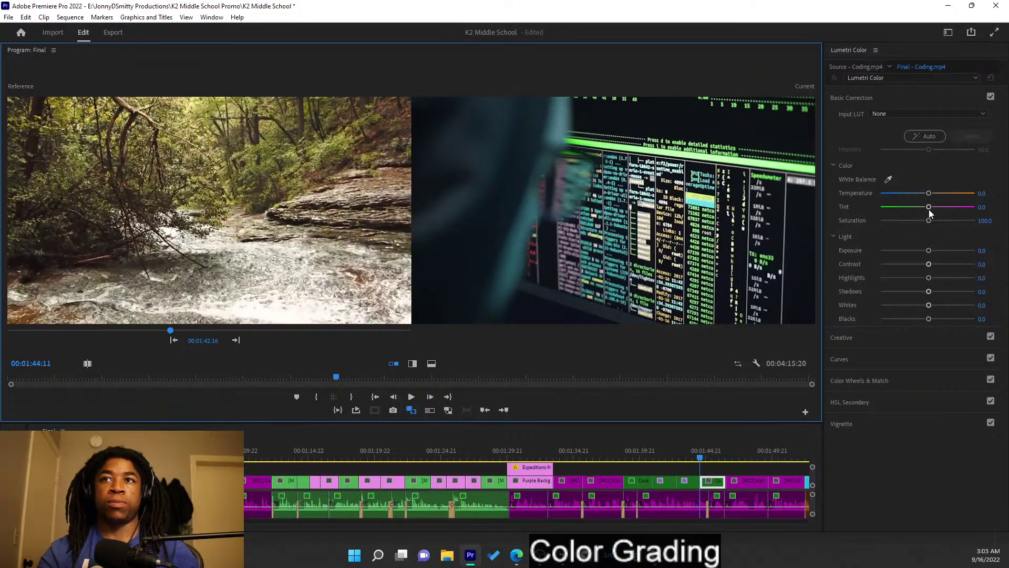
- Warm the Coding clip and set Saturation 106.7, Whites -8.9 and Shadows -6.7
left_click_drag(929, 194, 933, 194)
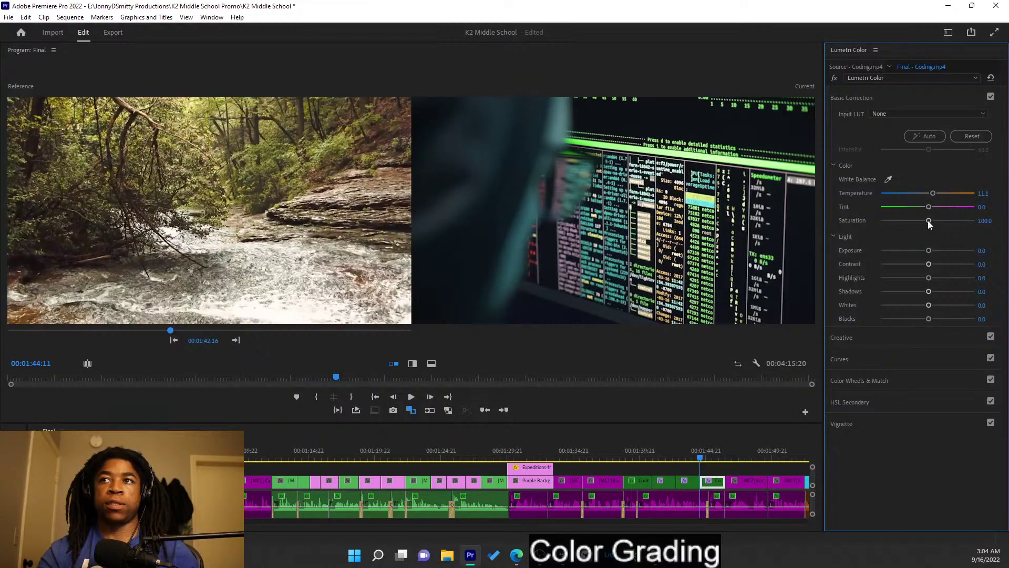
left_click_drag(932, 223, 929, 251)
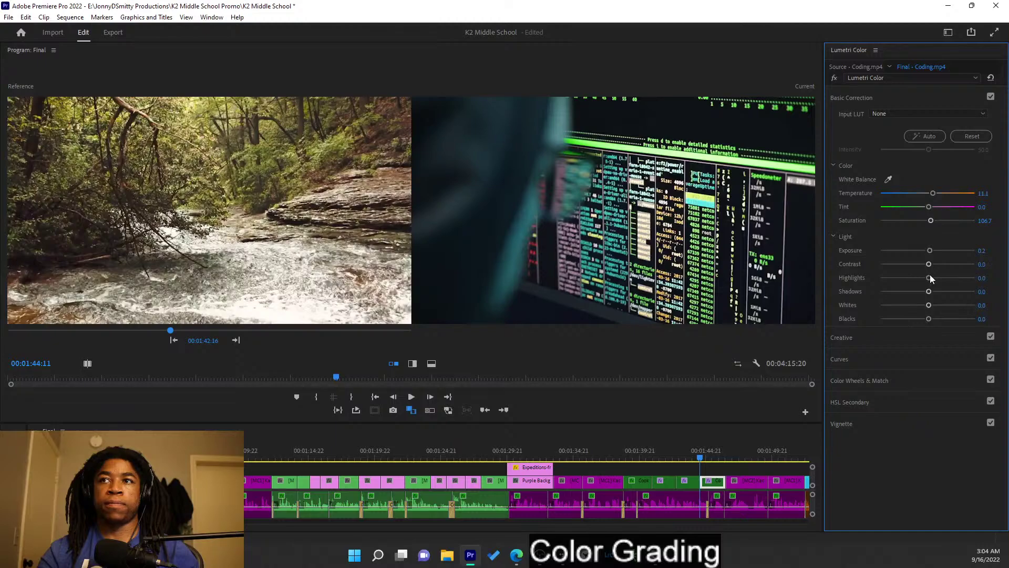
left_click_drag(925, 305, 923, 305)
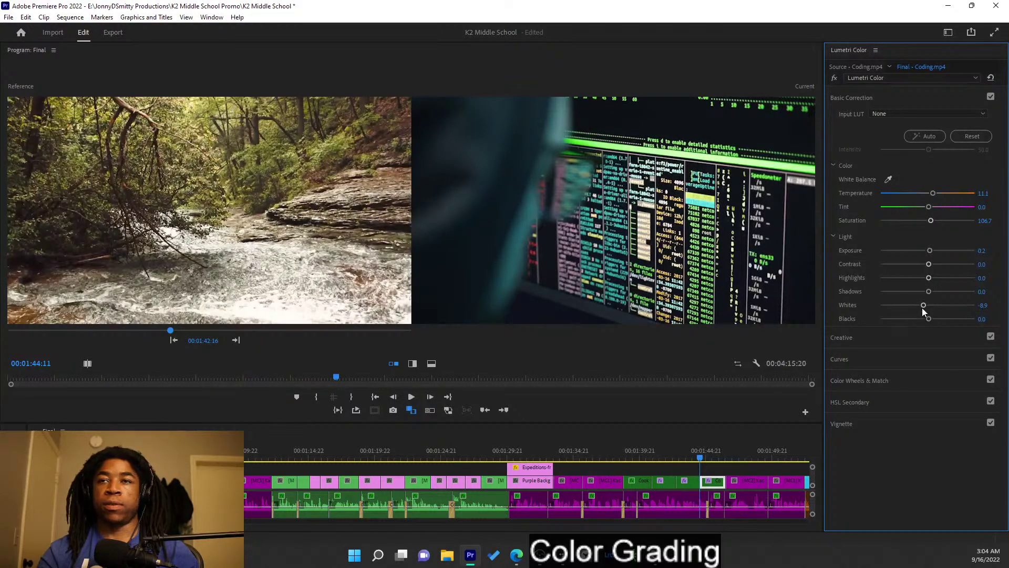
left_click_drag(929, 292, 936, 292)
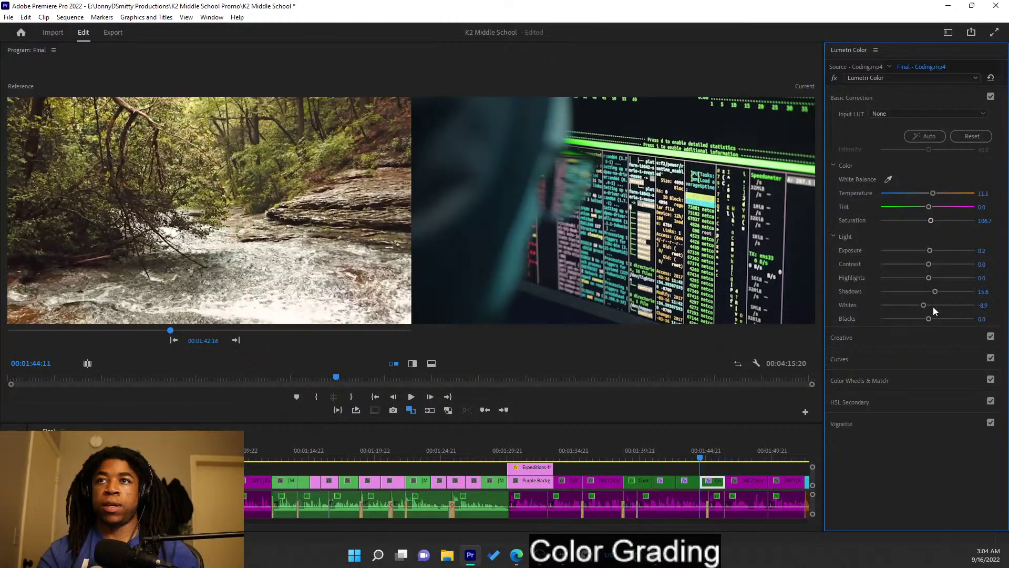
left_click_drag(932, 292, 926, 294)
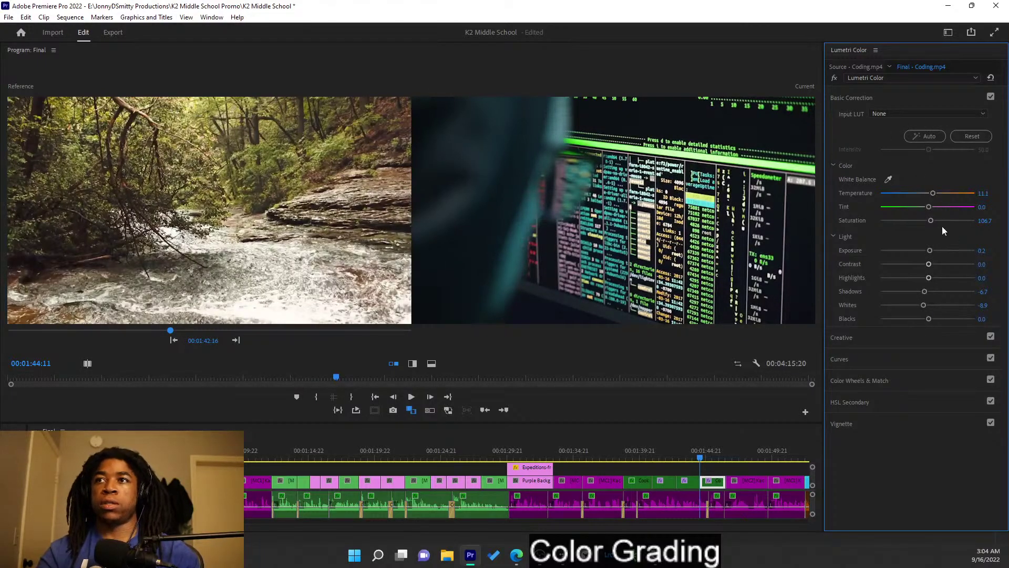
- Collapse Basic Correction and step the reference forward to the hooded classroom students shot
left_click(910, 95)
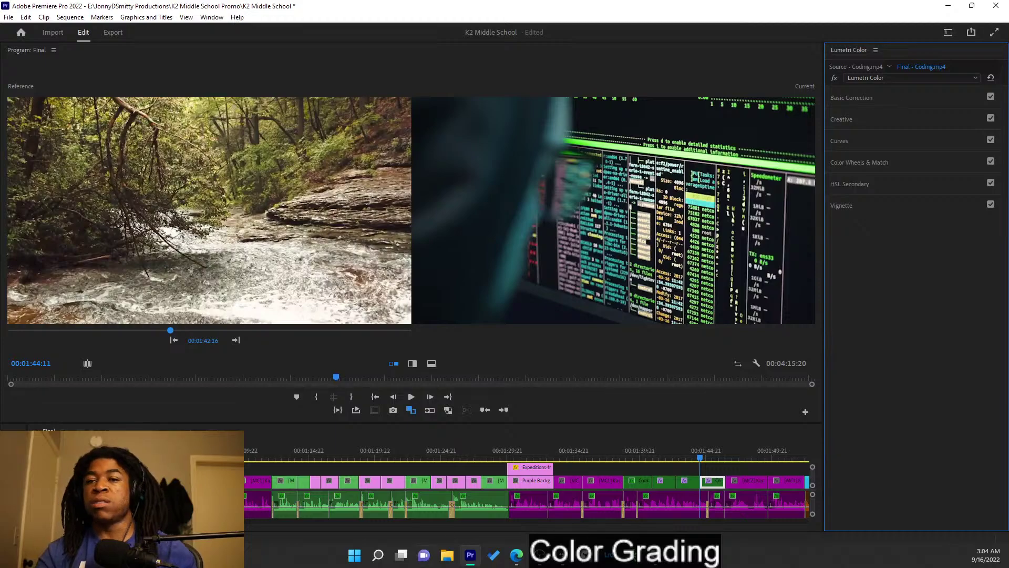
left_click(241, 338)
left_click(241, 339)
left_click(238, 339)
left_click(237, 339)
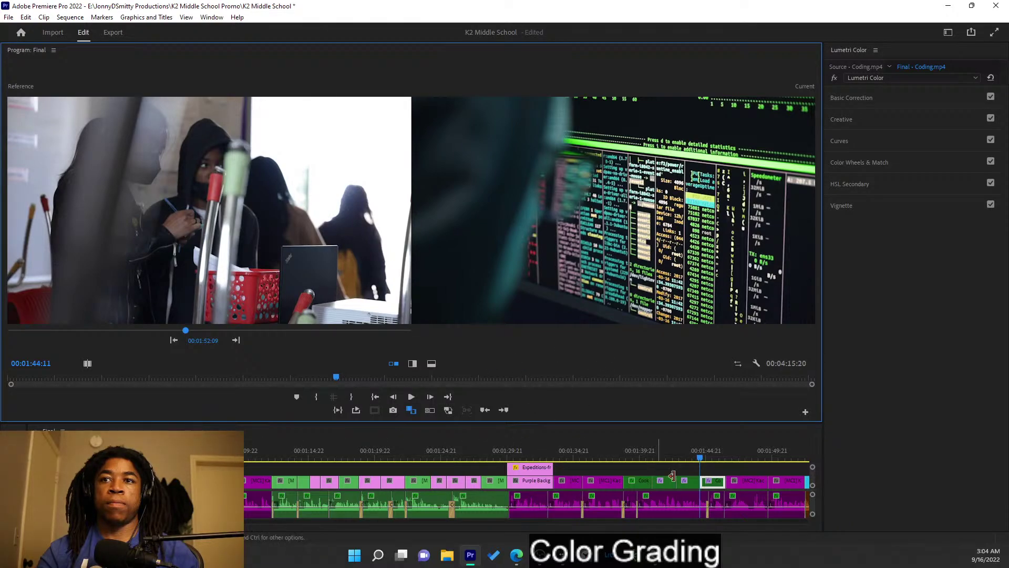
- Move onto the masked student clip, save the project, and set the reference to the woman in orange
scroll(667, 478, "down", 1)
left_click_drag(672, 459, 717, 449)
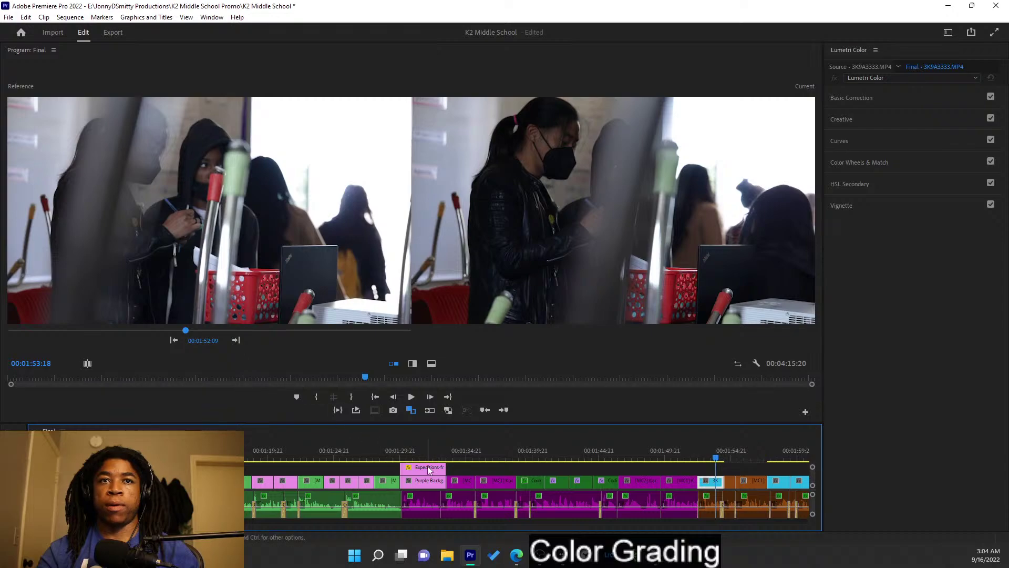
key("ctrl+s")
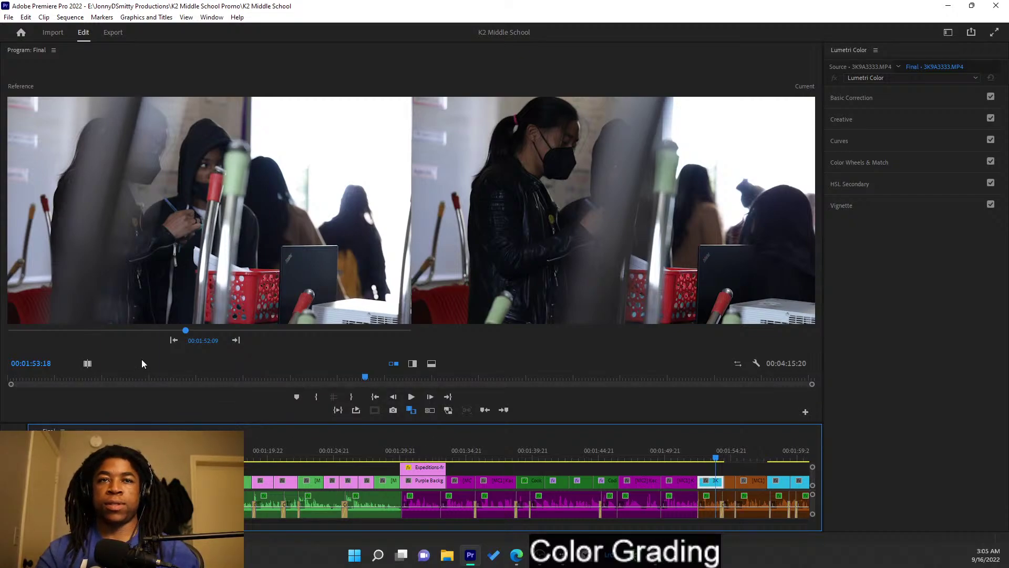
left_click(174, 342)
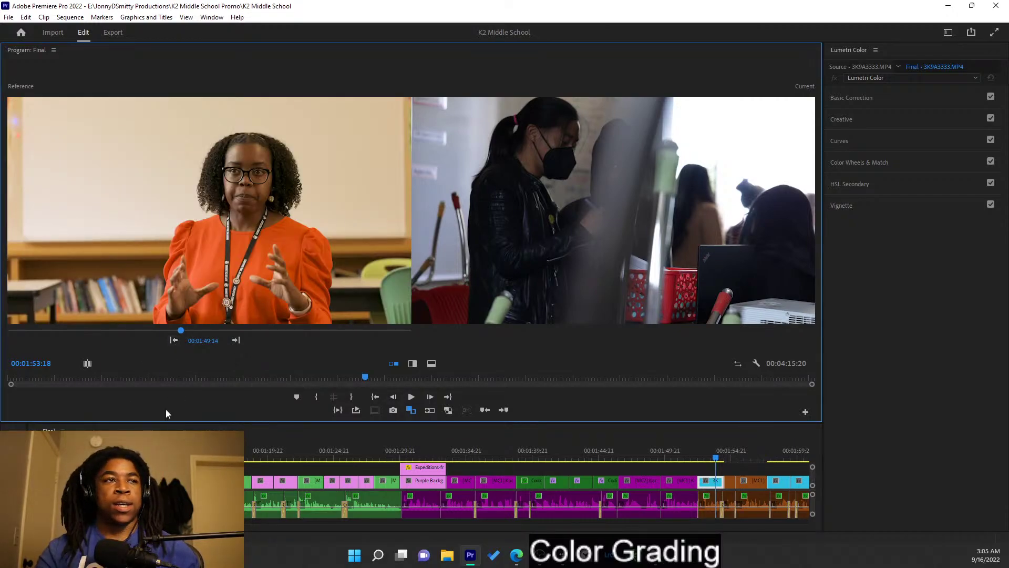
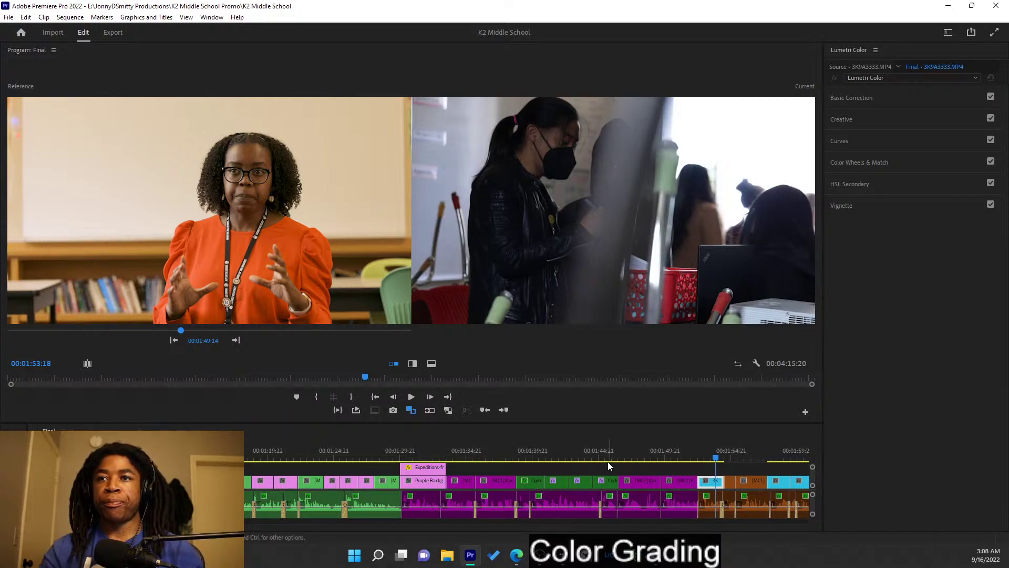
- Step the reference back to the orange-shirt interview shot and expand Lumetri Basic Correction
scroll(609, 460, "down", 2)
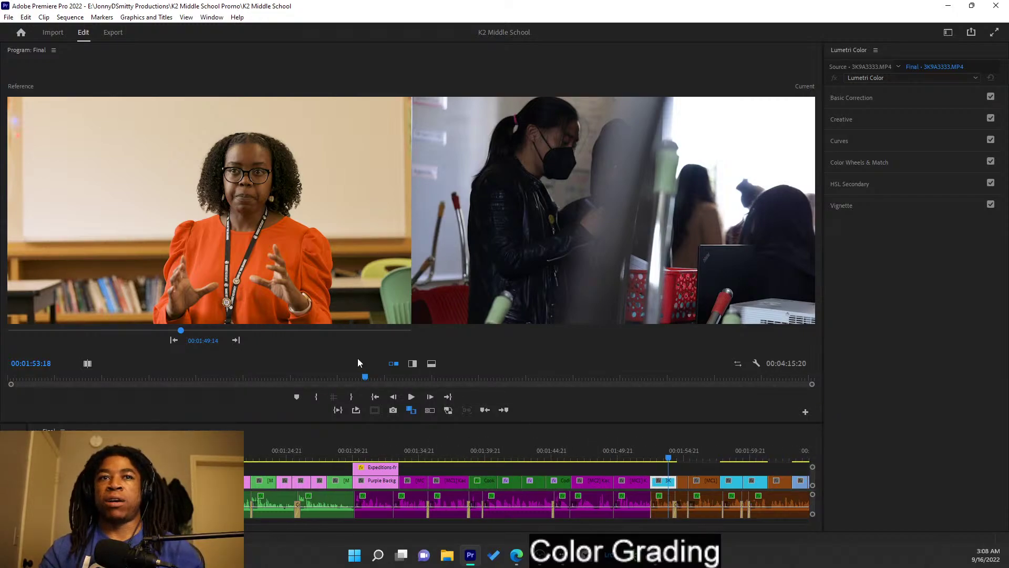
left_click_drag(186, 345, 189, 345)
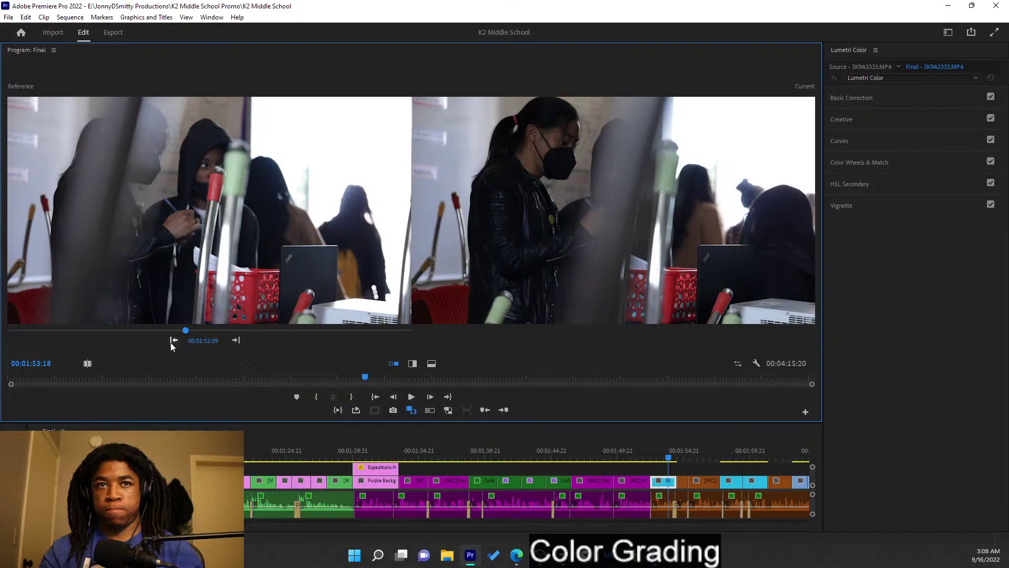
left_click(173, 341)
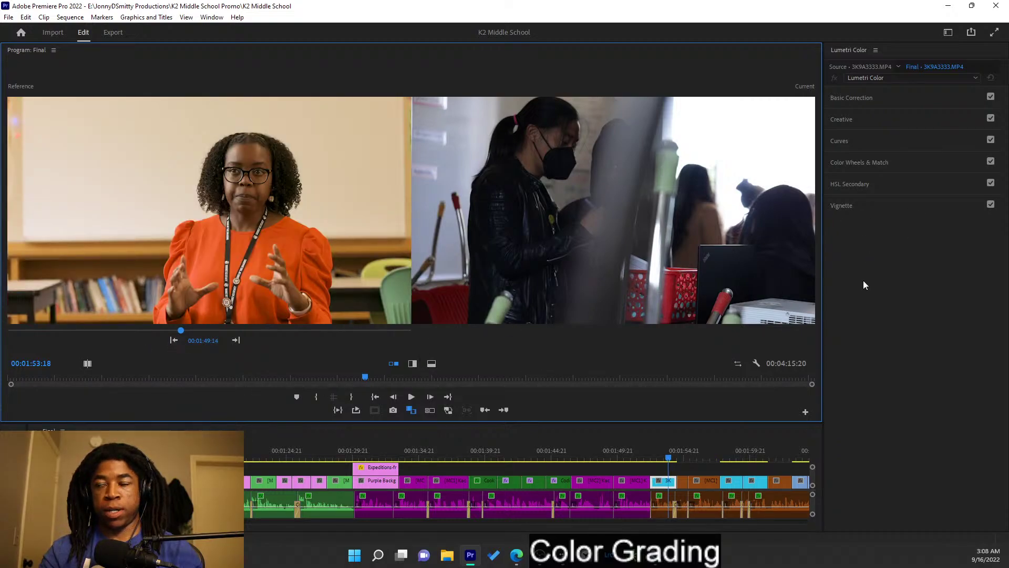
left_click(870, 101)
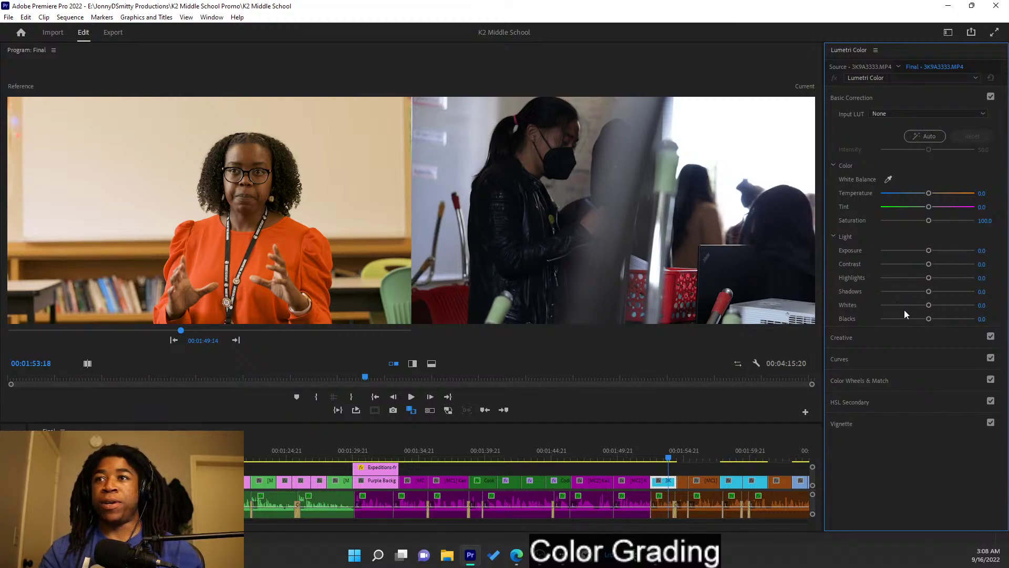
- Try Blacks, Whites and Auto correction, then return them to 0.0
mouse_move(929, 320)
left_mouse_down()
mouse_move(938, 320)
mouse_move(929, 318)
left_mouse_up()
double_click(928, 319)
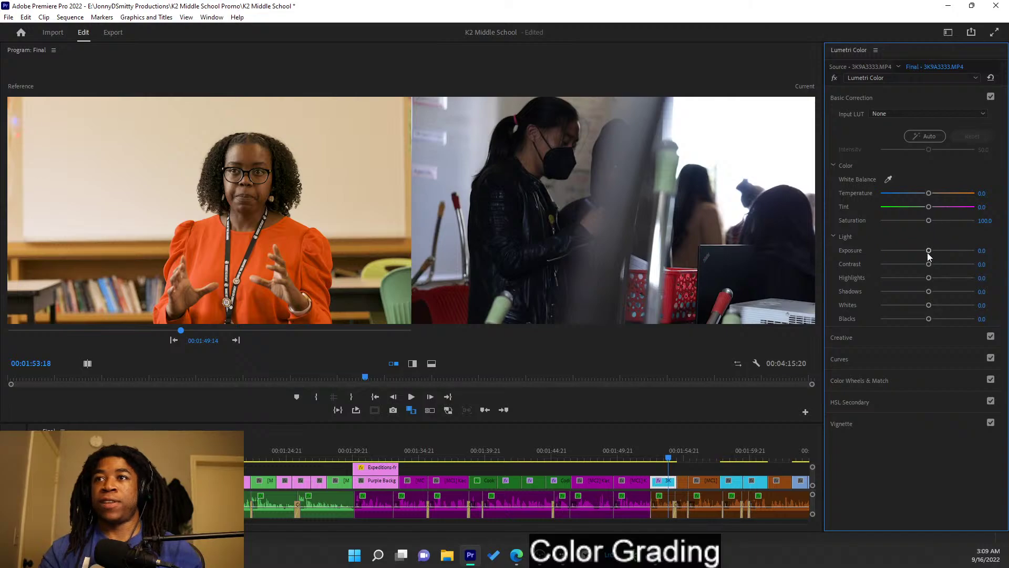
left_click_drag(929, 305, 932, 305)
double_click(930, 305)
left_click(928, 139)
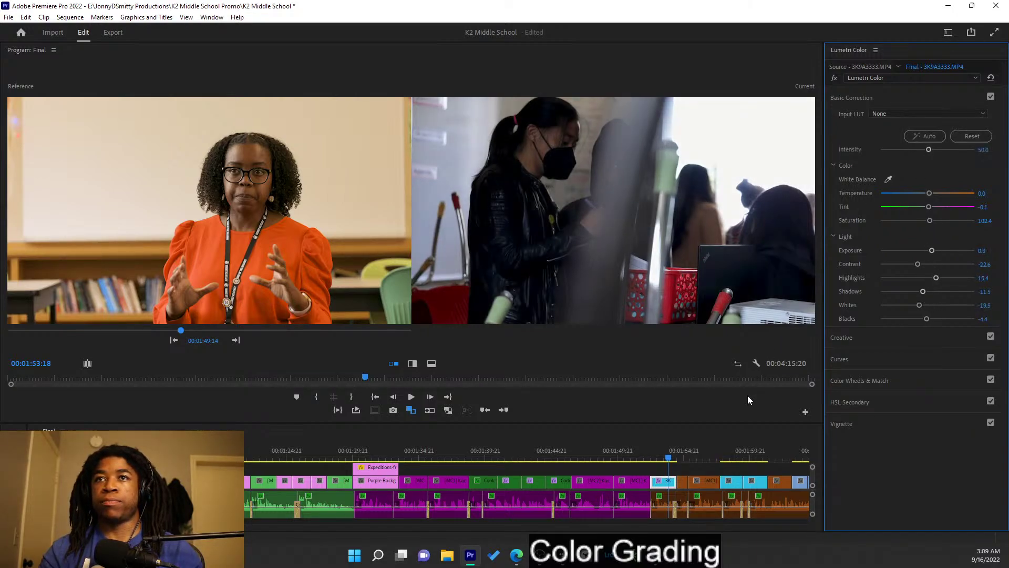
key("ctrl+z")
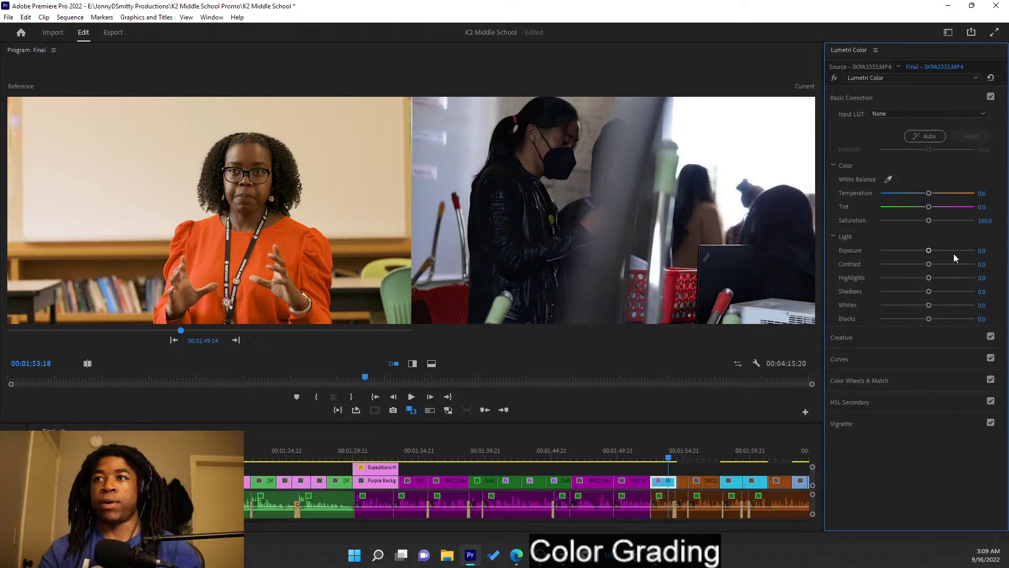
left_click_drag(928, 305, 935, 307)
double_click(938, 304)
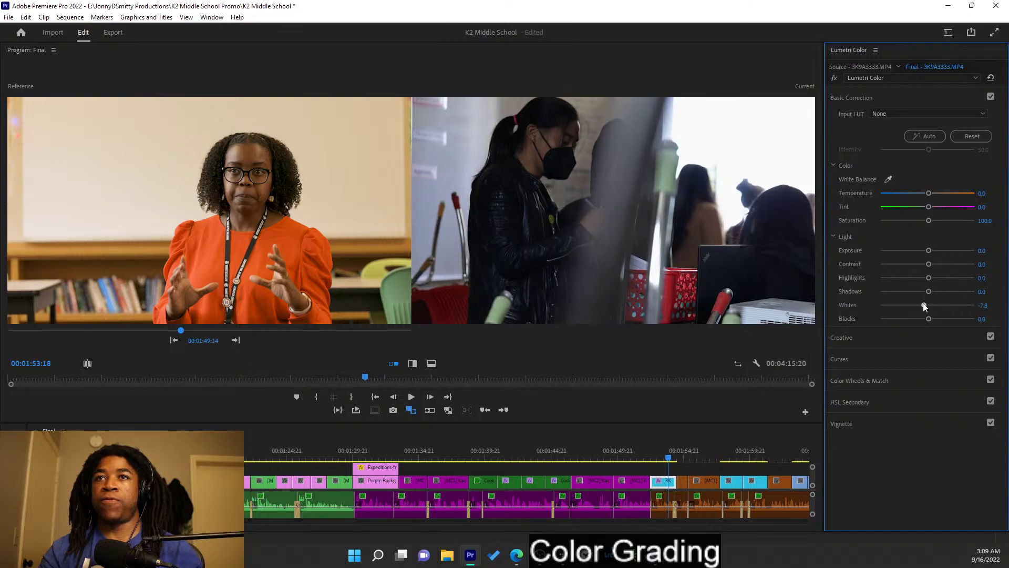
- Set Whites -16.7, Exposure 1.1, Temperature 10 and Blacks -2.2 on the student clip
left_click_drag(929, 305, 920, 305)
mouse_move(932, 250)
left_mouse_down()
mouse_move(941, 250)
mouse_move(915, 278)
mouse_move(941, 282)
mouse_move(916, 283)
mouse_move(931, 285)
mouse_move(921, 265)
left_mouse_up()
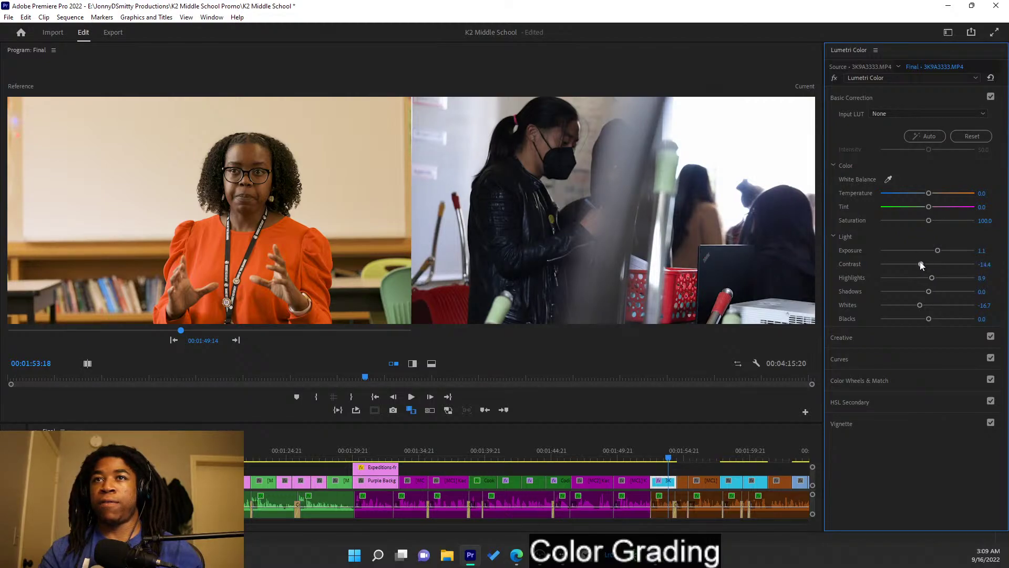
left_click_drag(932, 193, 935, 193)
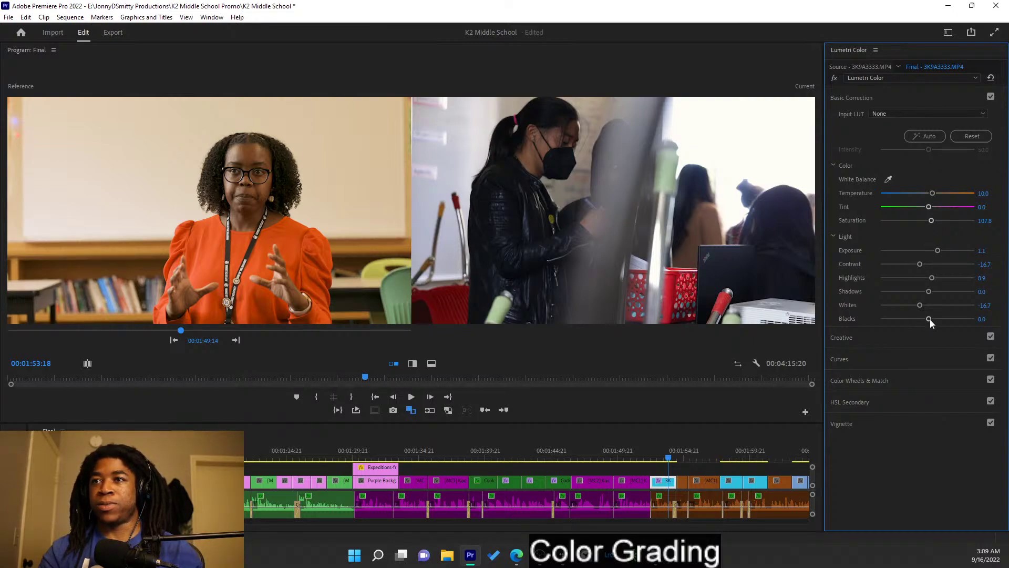
left_click_drag(929, 319, 927, 320)
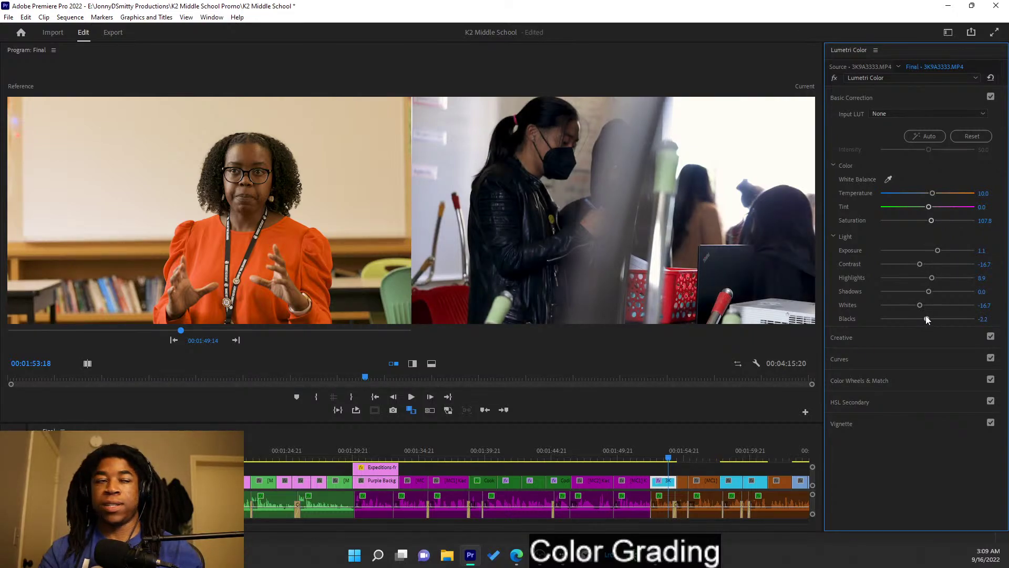
- Raise Creative Vibrance to 18.9 and move the reference two interview shots forward
left_click(916, 338)
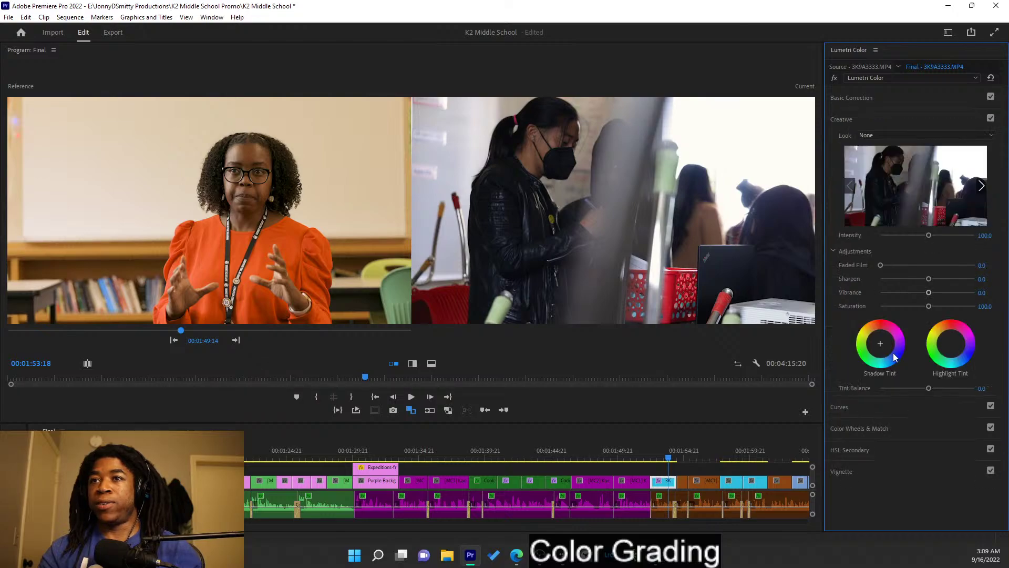
left_click_drag(929, 294, 939, 296)
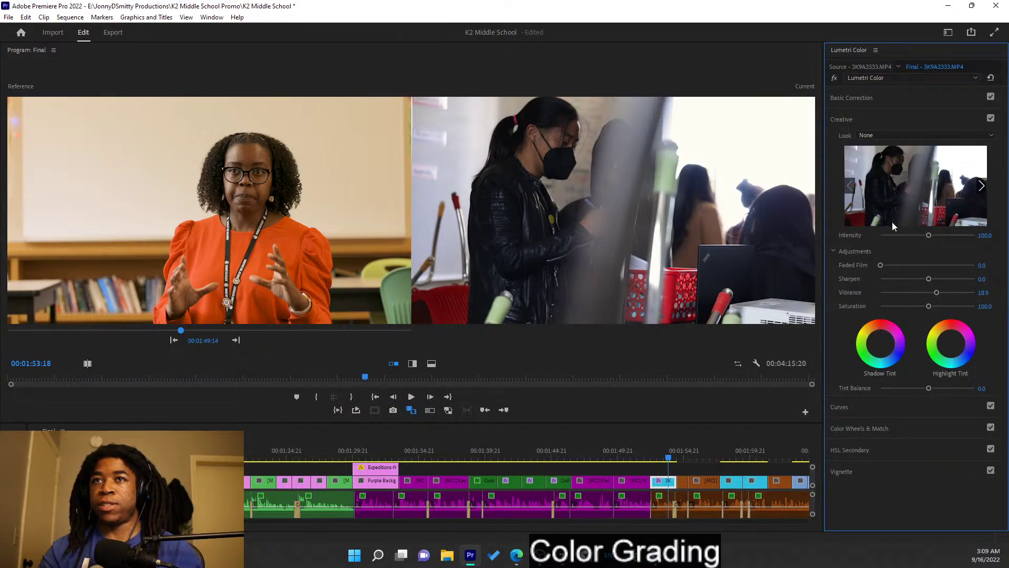
left_click(240, 340)
left_click(240, 340)
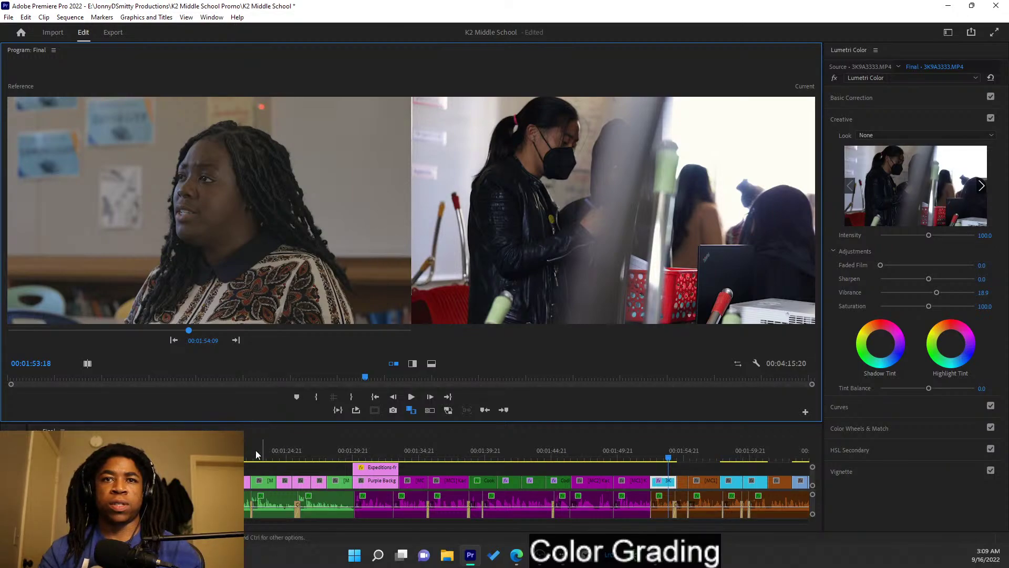
- Open the nested interview sequence from the timeline
scroll(270, 493, "down", 3)
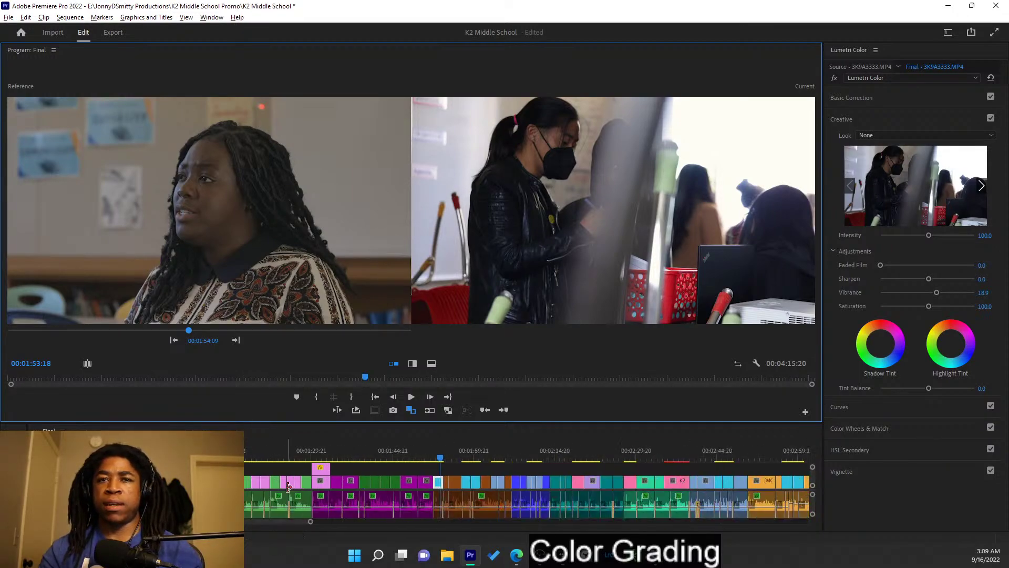
scroll(287, 488, "up", 5)
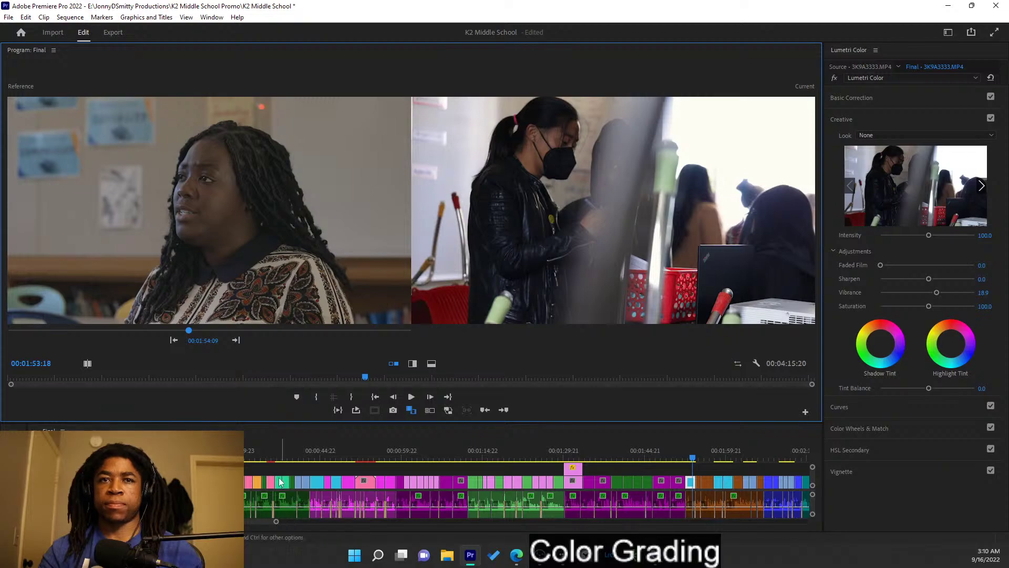
scroll(294, 493, "up", 2)
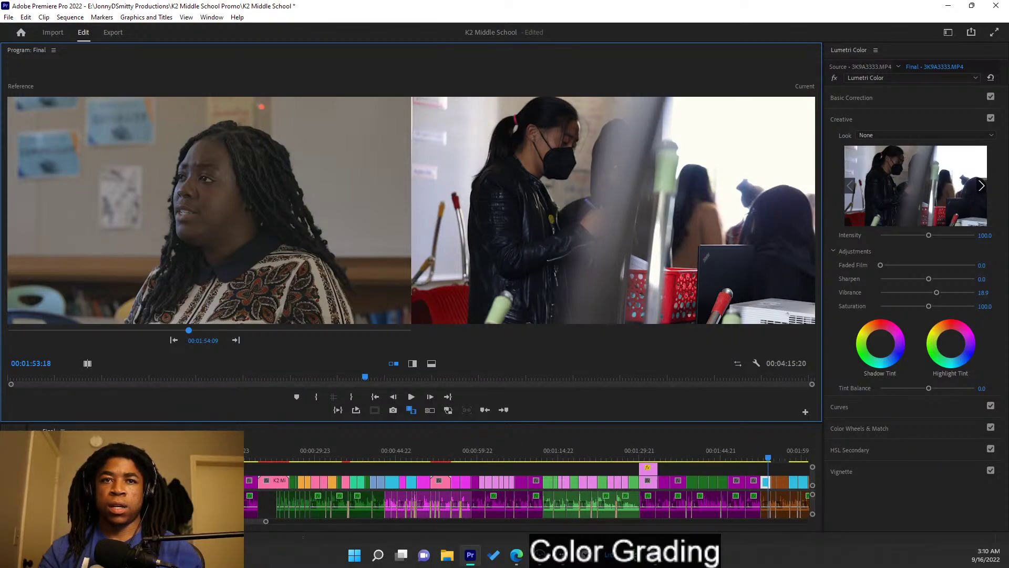
left_click(298, 488)
double_click(297, 488)
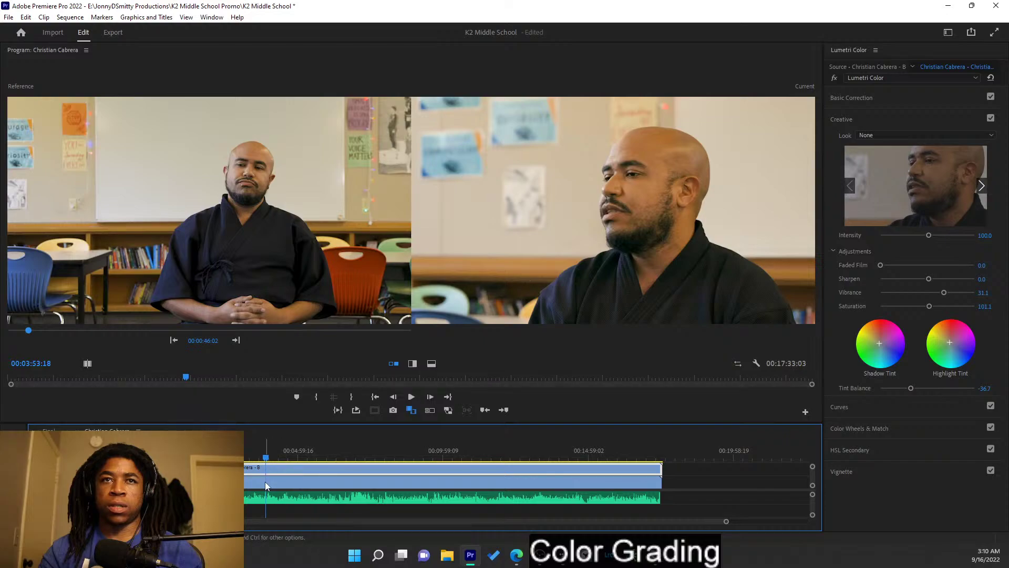
- Copy the interview clip, save the project, and return to the Final sequence
right_click(247, 481)
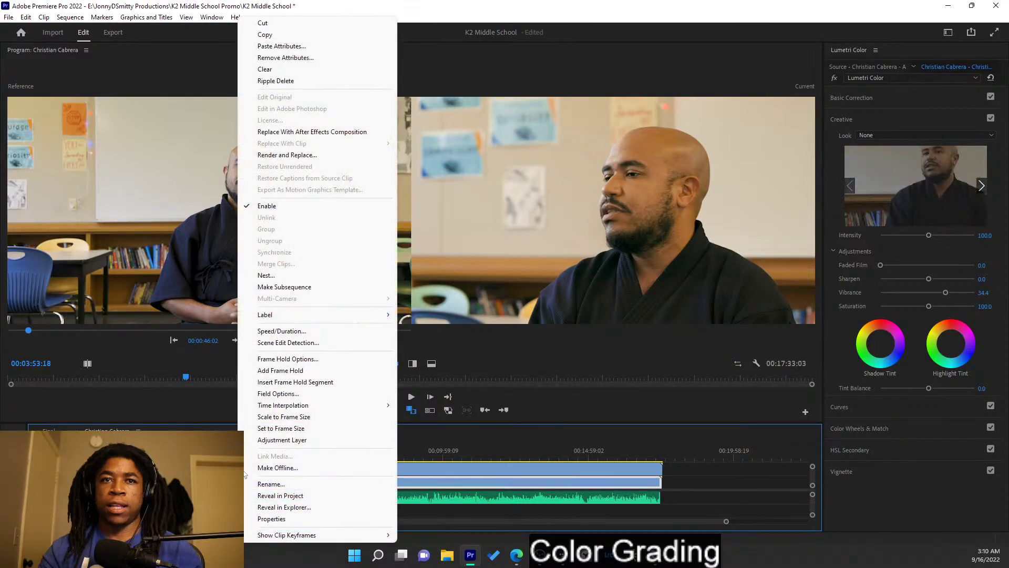
left_click(265, 35)
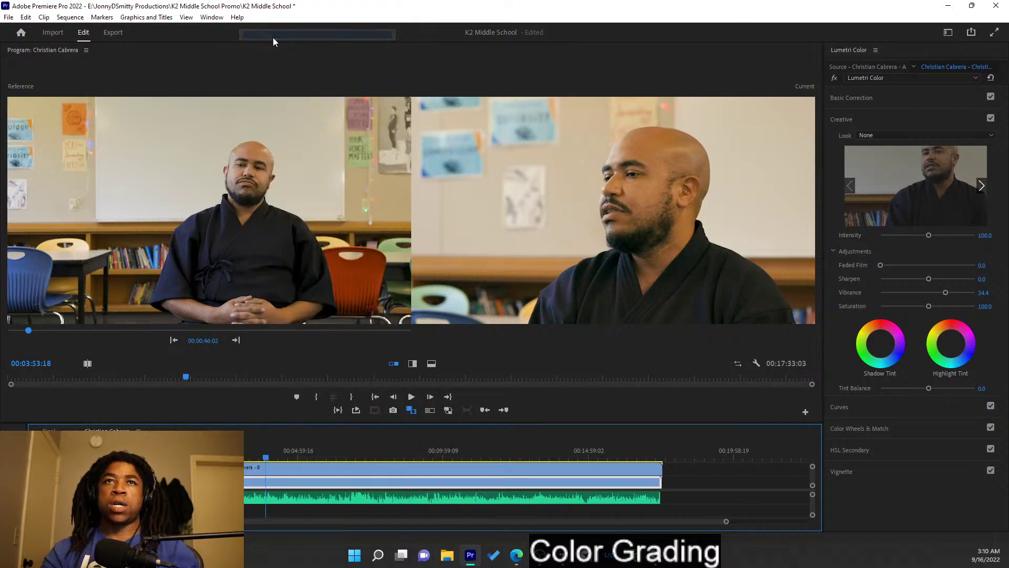
key("ctrl+s")
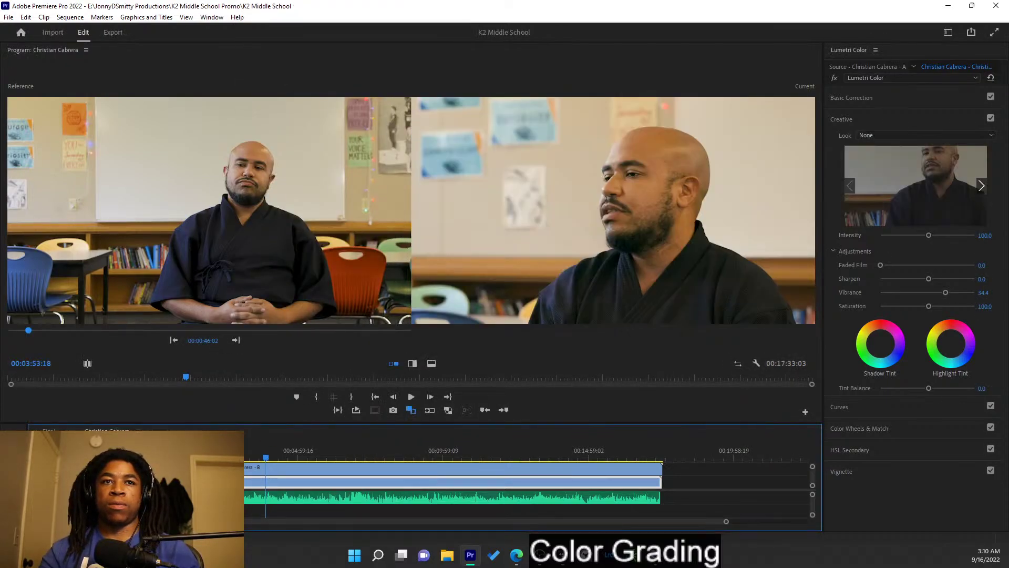
left_click(49, 430)
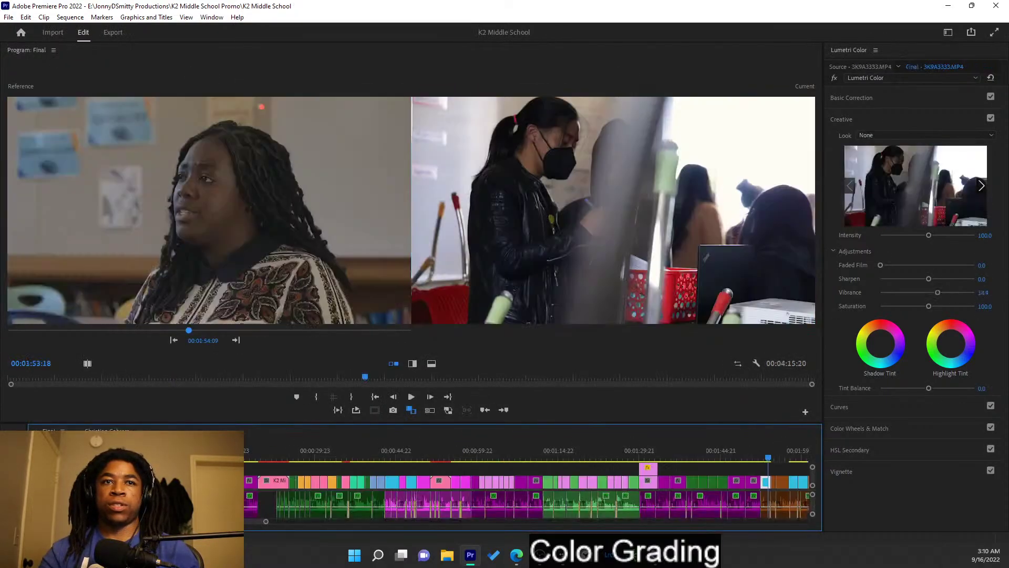
- Load the student clip into the Source monitor, widen it, then close that panel
double_click(769, 485)
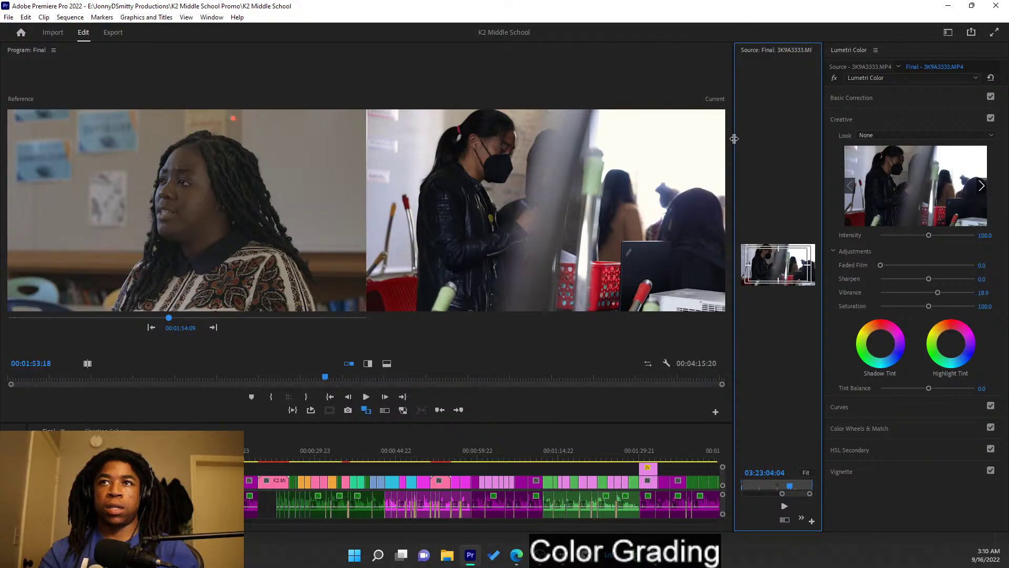
left_click_drag(735, 141, 654, 141)
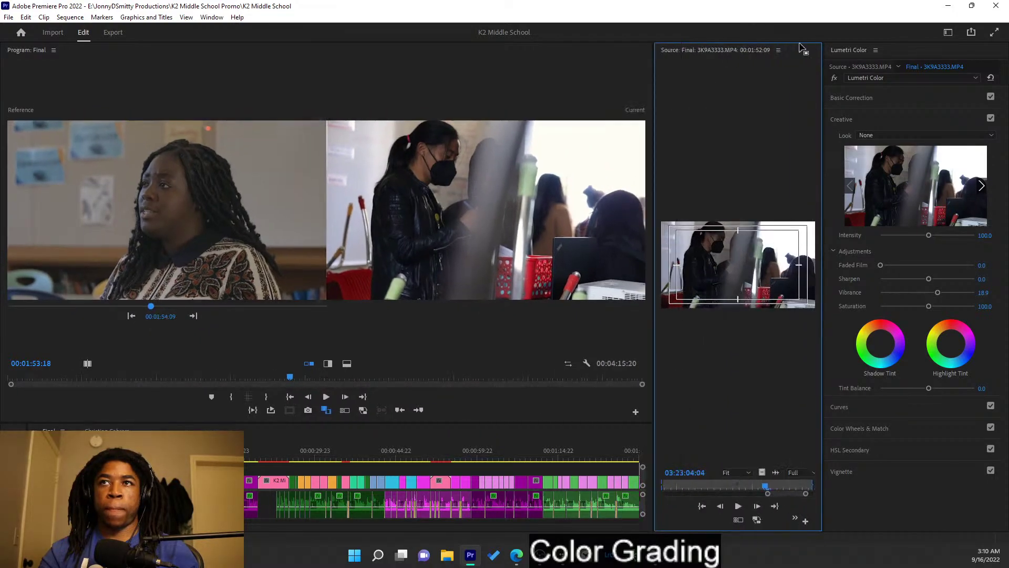
left_click(778, 50)
left_click(818, 53)
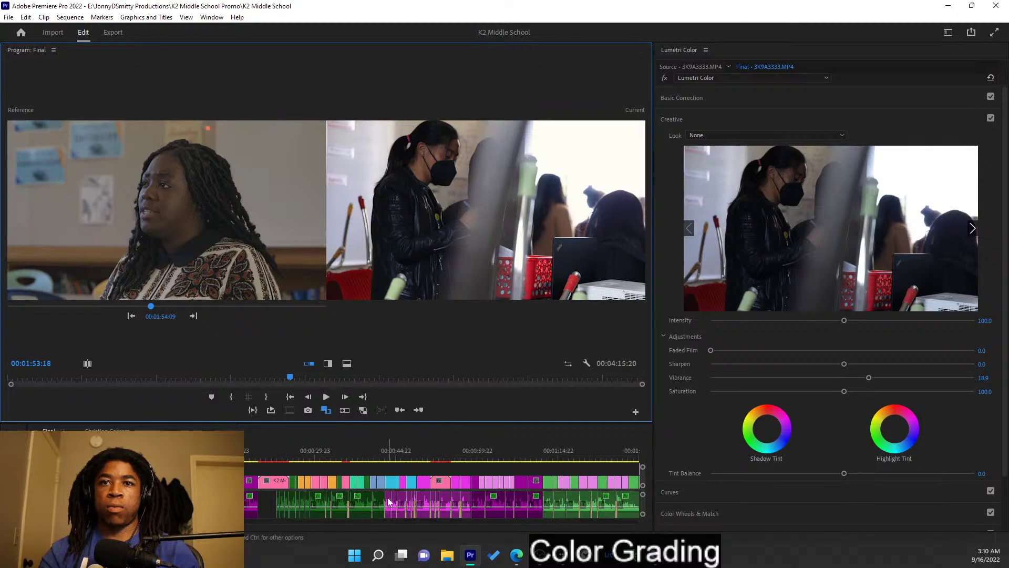
scroll(303, 481, "down", 2)
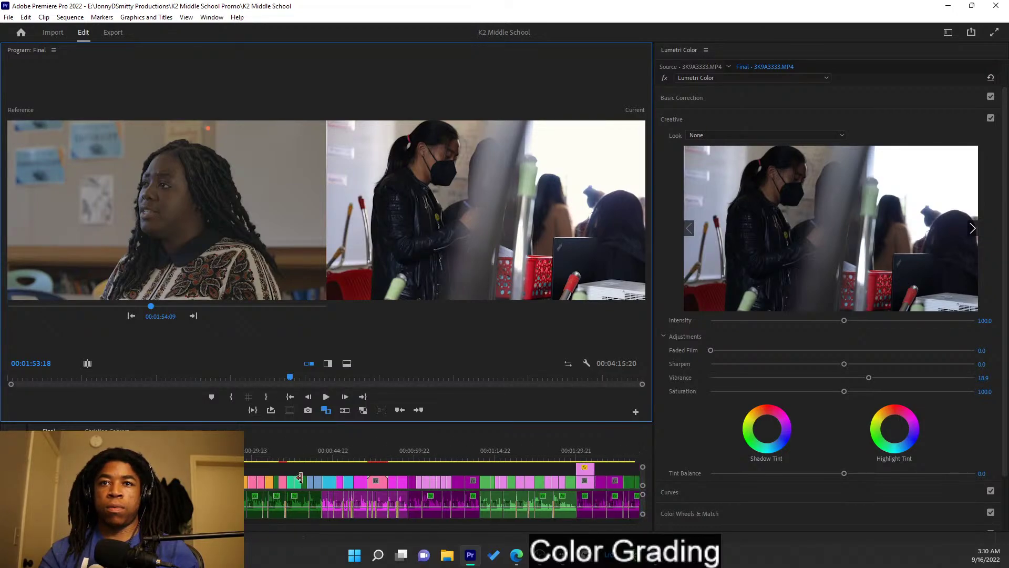
scroll(316, 497, "down", 9)
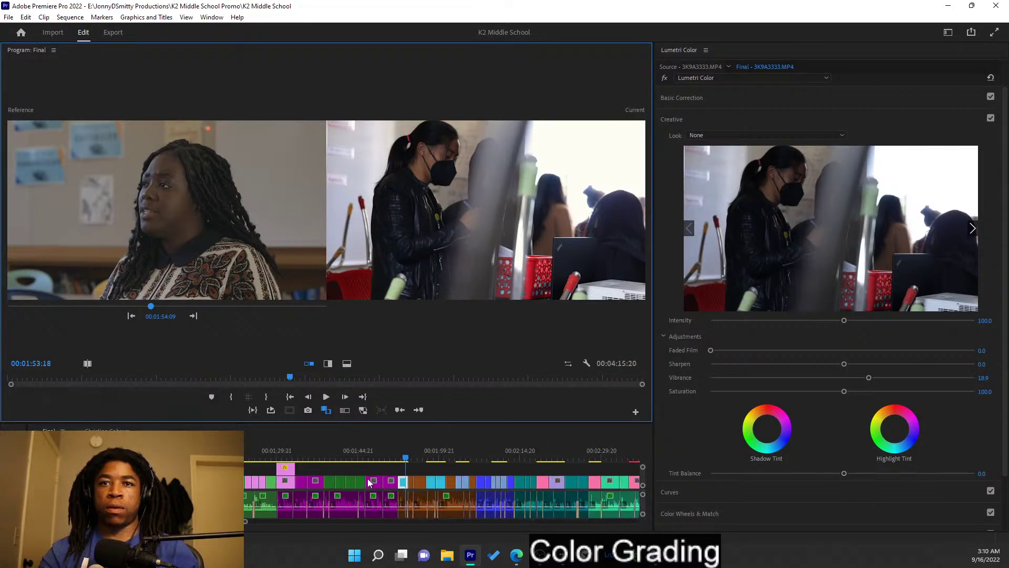
- Close the reopened Source monitor panel, step the reference back, and park on the interview shot
double_click(404, 483)
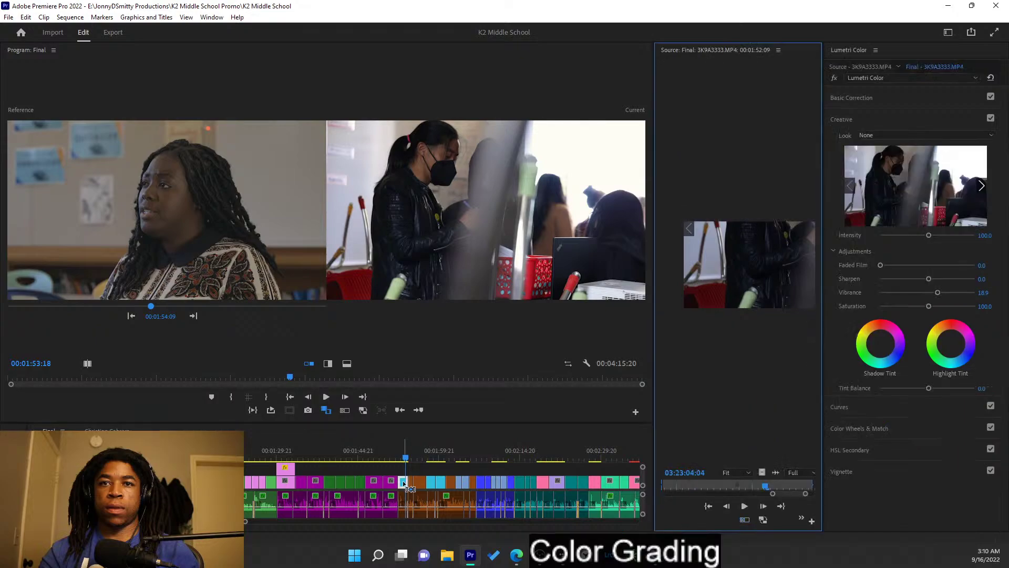
left_click(779, 49)
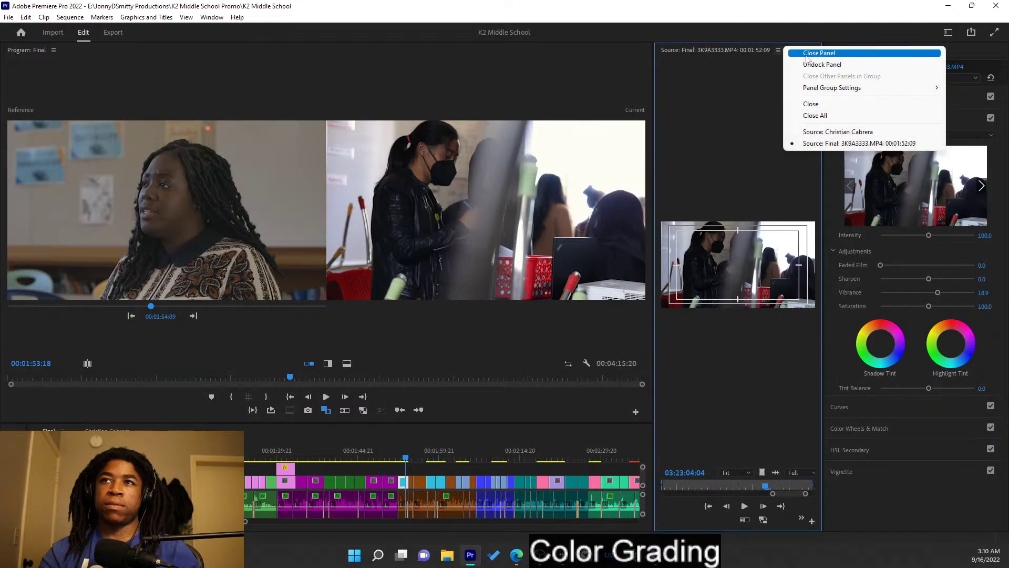
left_click(801, 57)
left_click(404, 486)
double_click(404, 486)
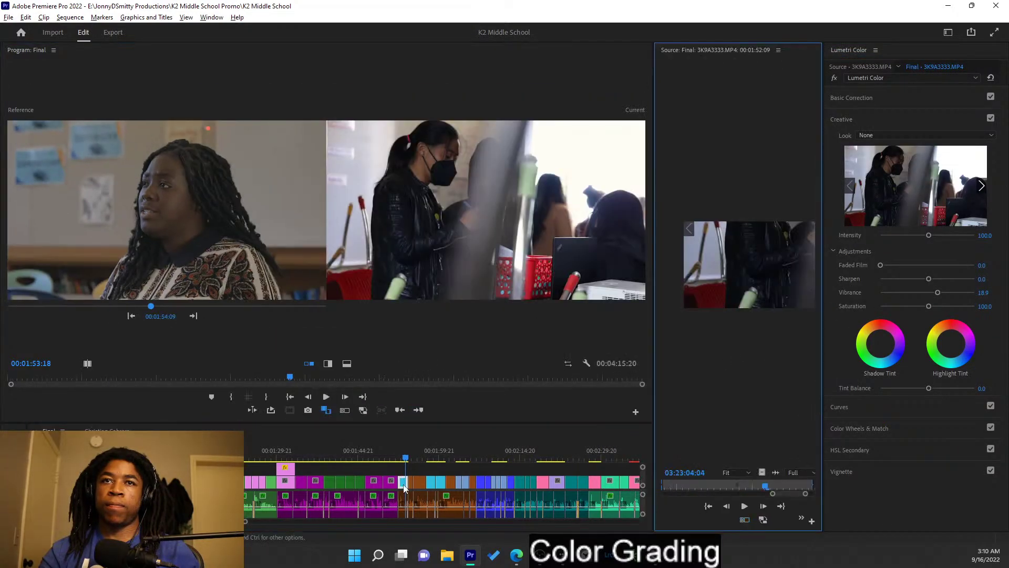
left_click(779, 50)
left_click(815, 53)
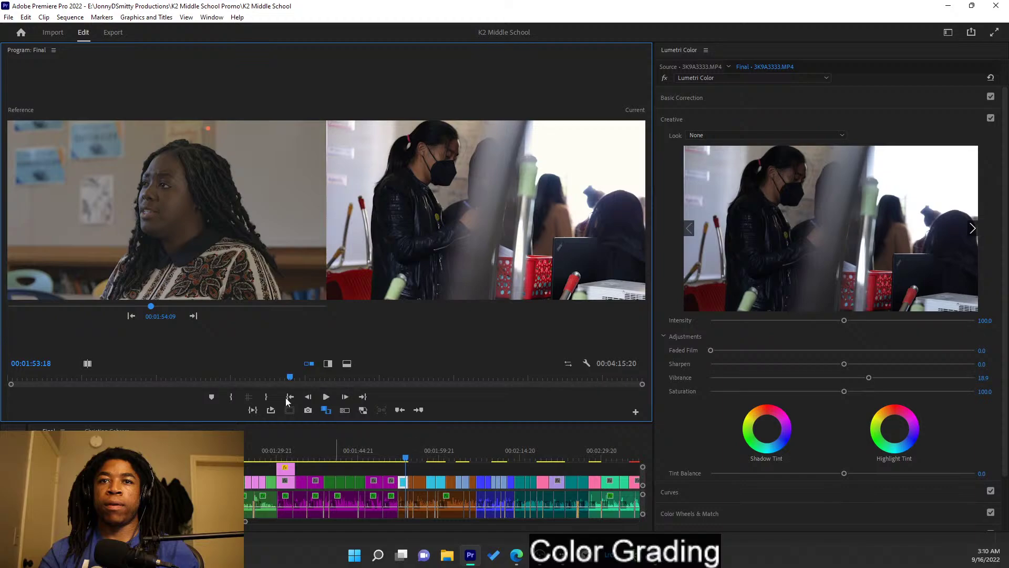
left_click(128, 316)
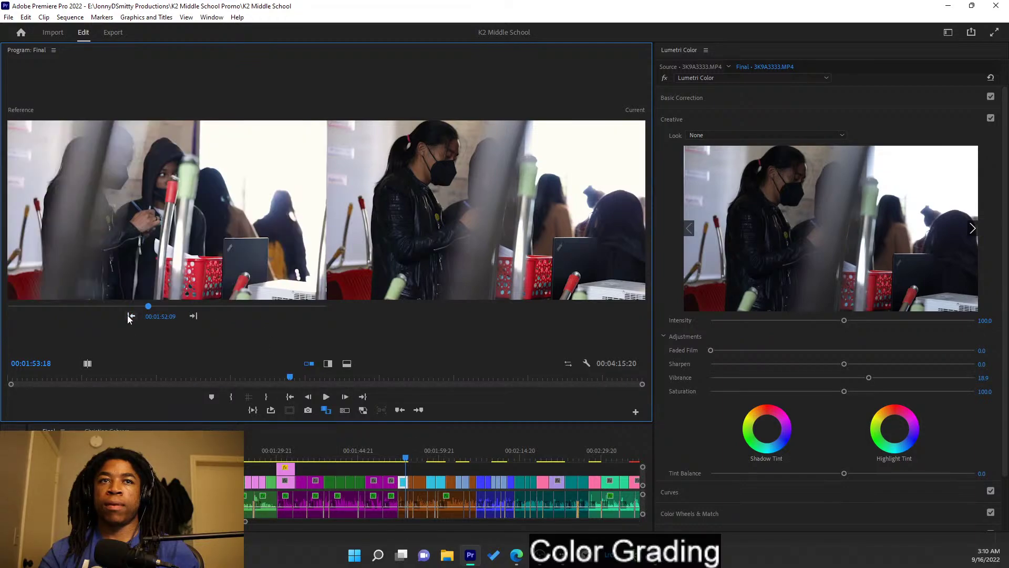
left_click(420, 447)
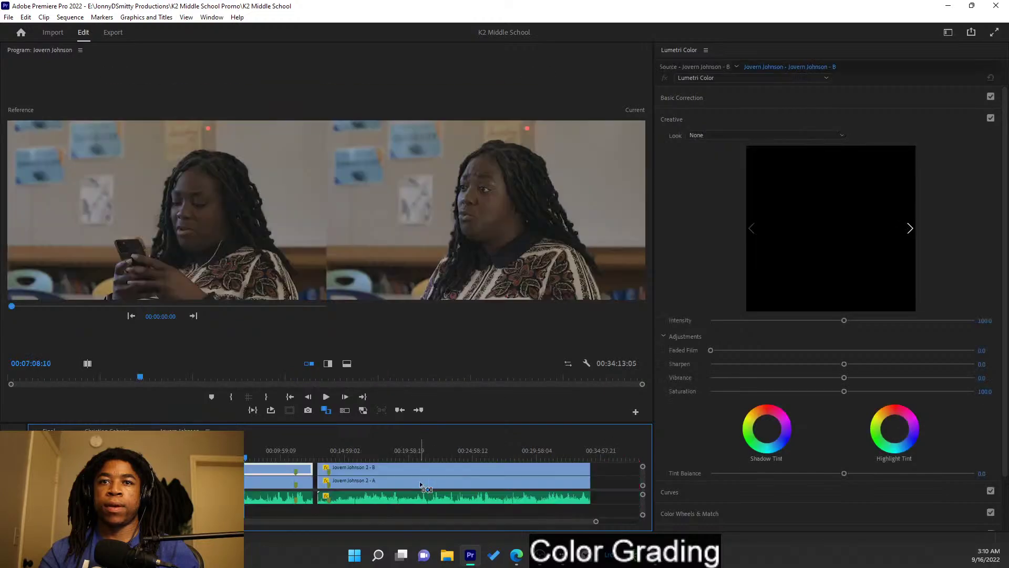
double_click(426, 482)
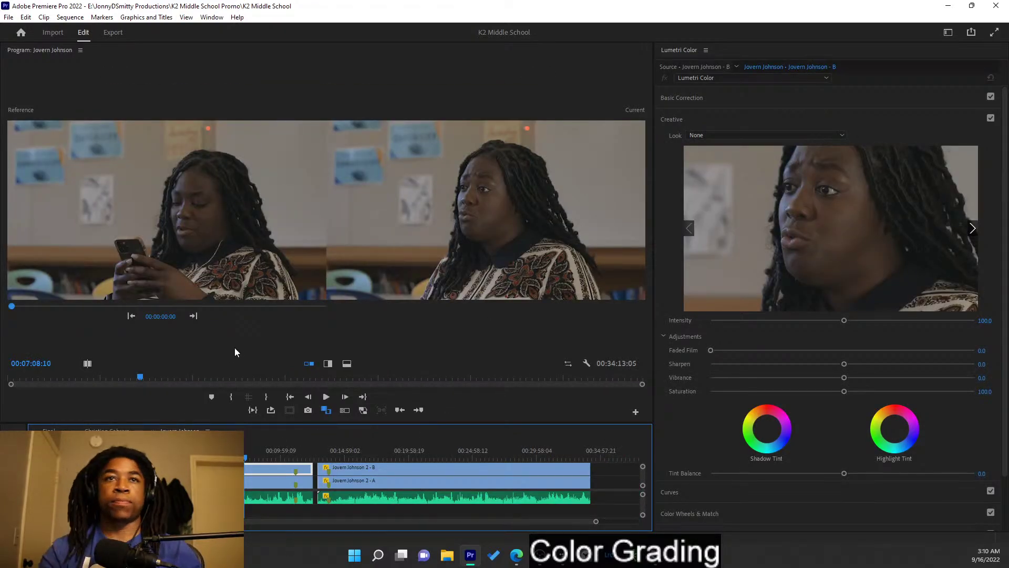
left_click(221, 482)
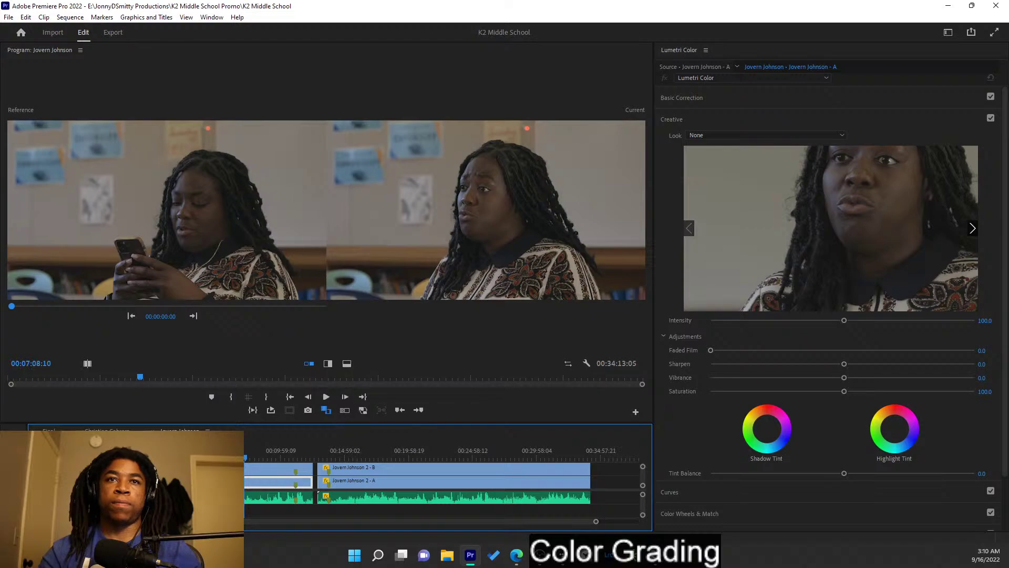
right_click(255, 482)
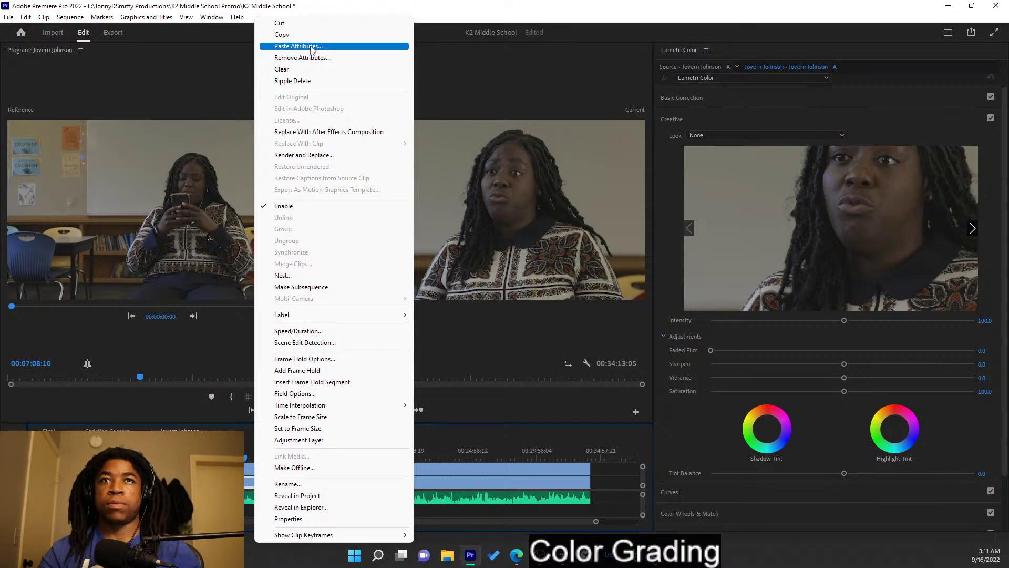
left_click(312, 47)
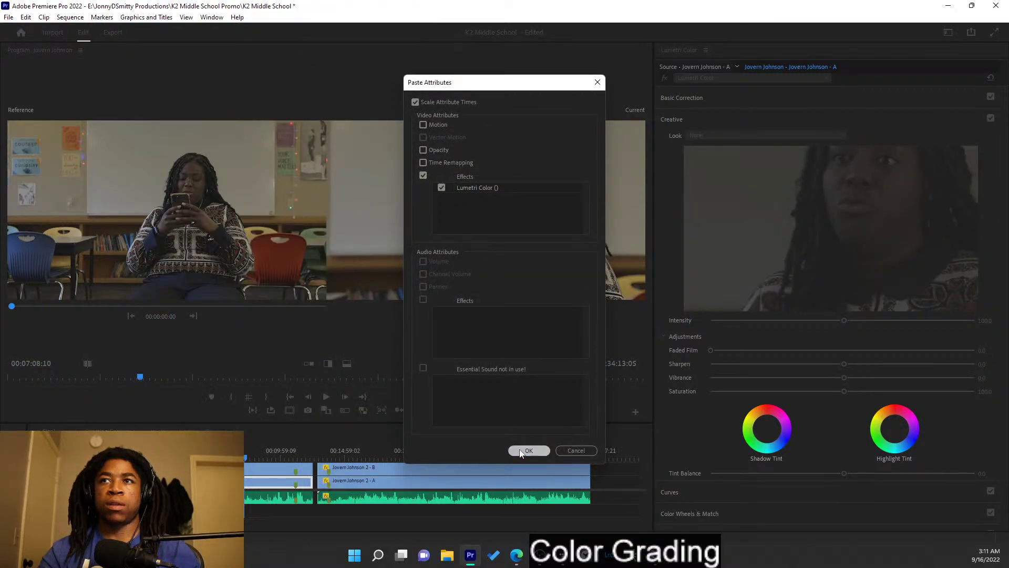
left_click(528, 450)
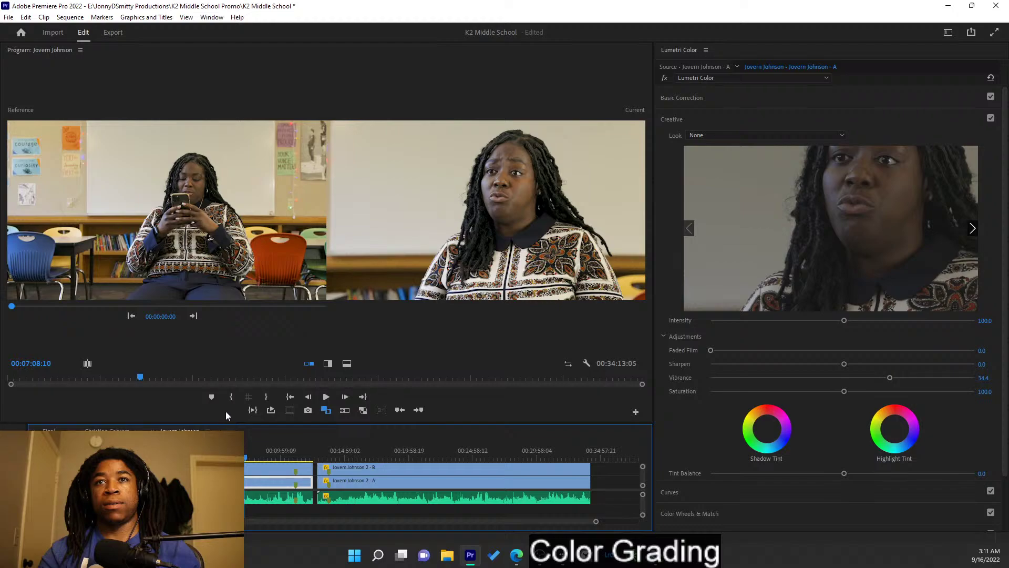
left_click(240, 455)
left_click_drag(239, 455, 252, 431)
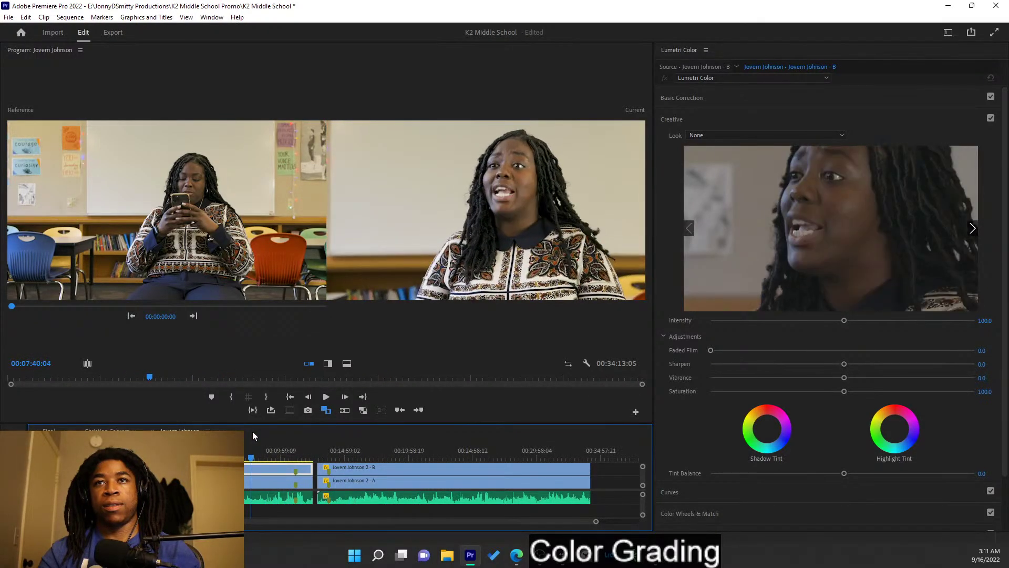
left_click(108, 431)
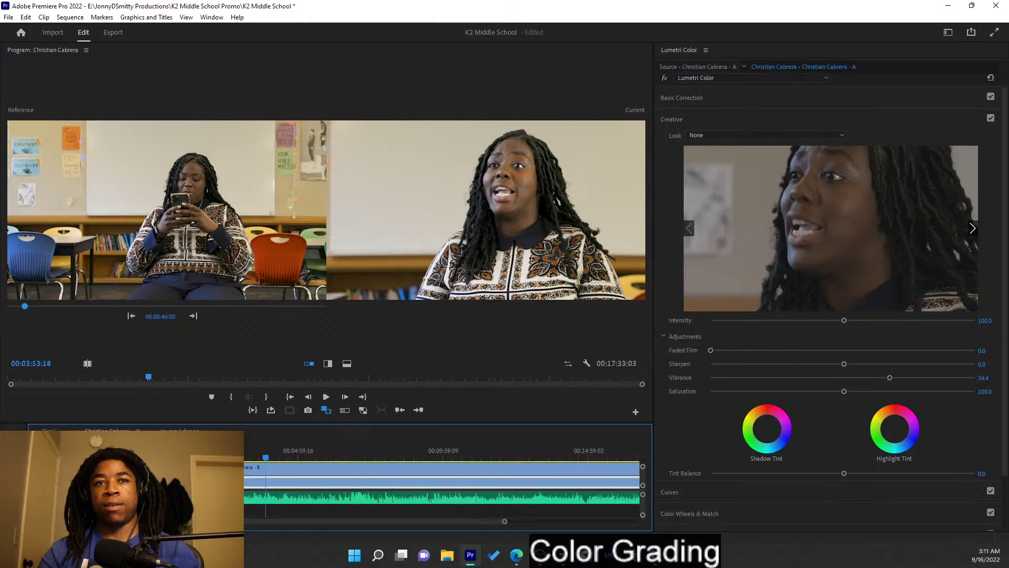
left_click(298, 471)
right_click(298, 470)
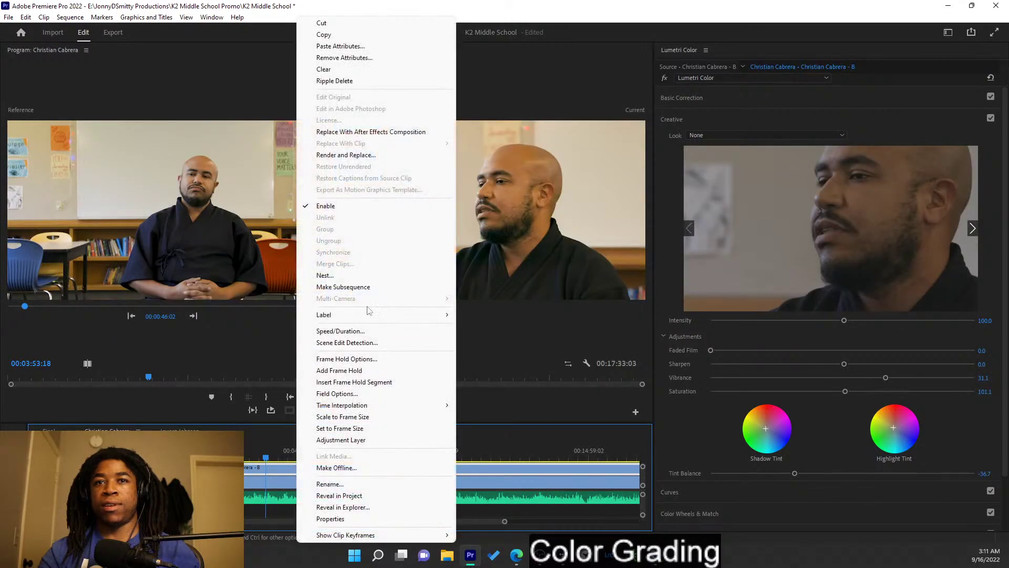
left_click(334, 37)
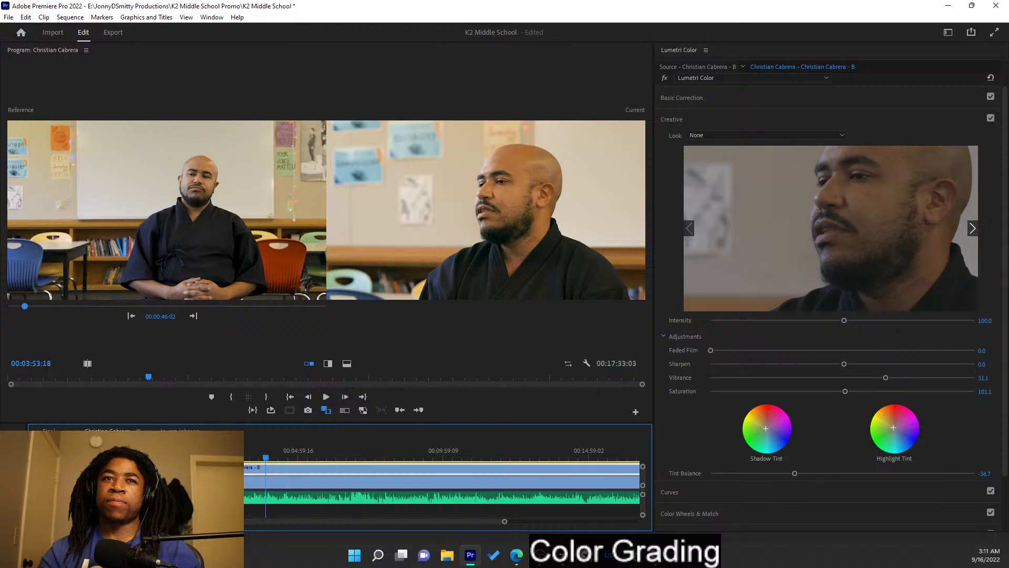
left_click(179, 431)
right_click(235, 471)
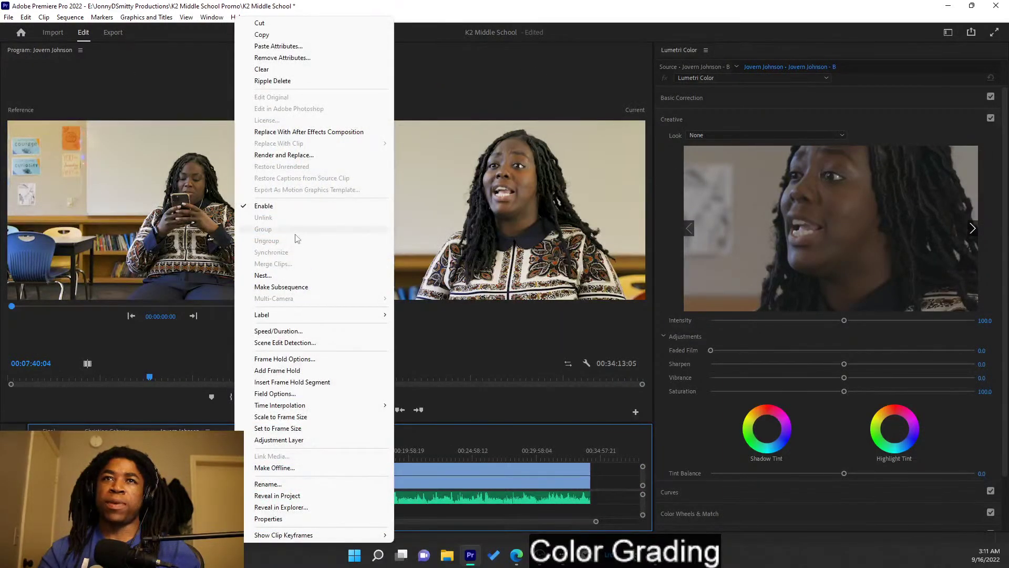
left_click(251, 463)
right_click(245, 470)
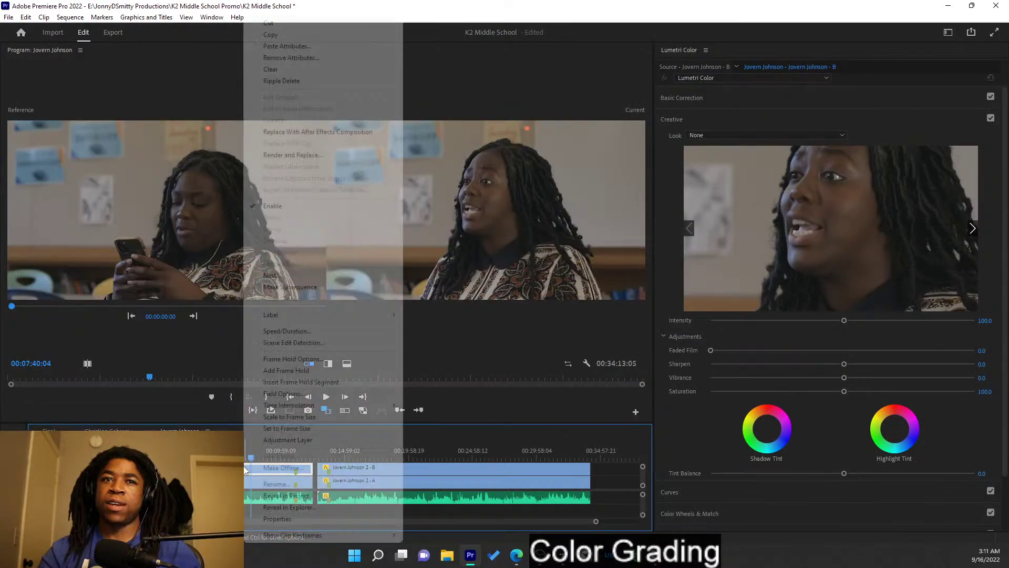
left_click(288, 46)
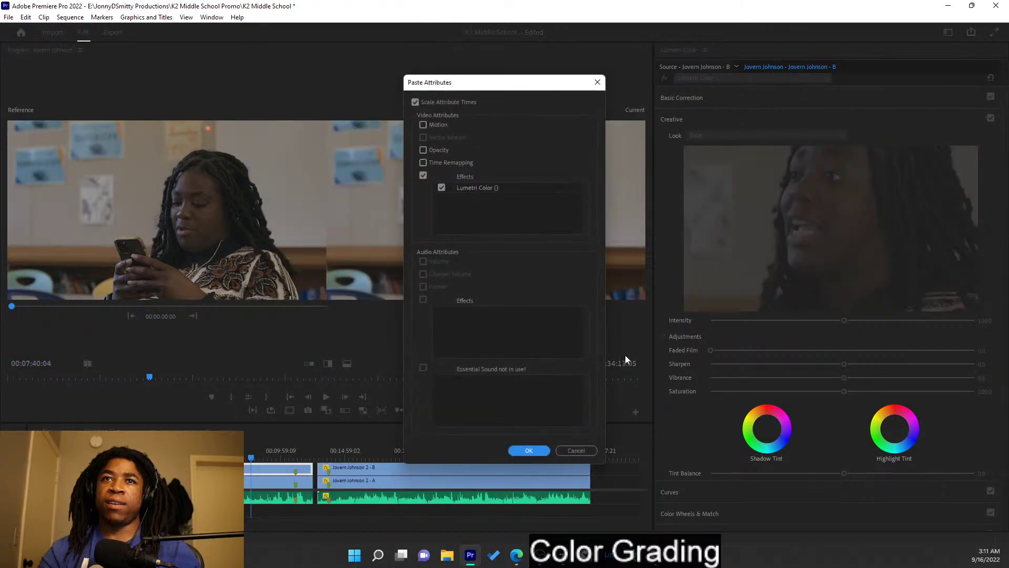
left_click(528, 452)
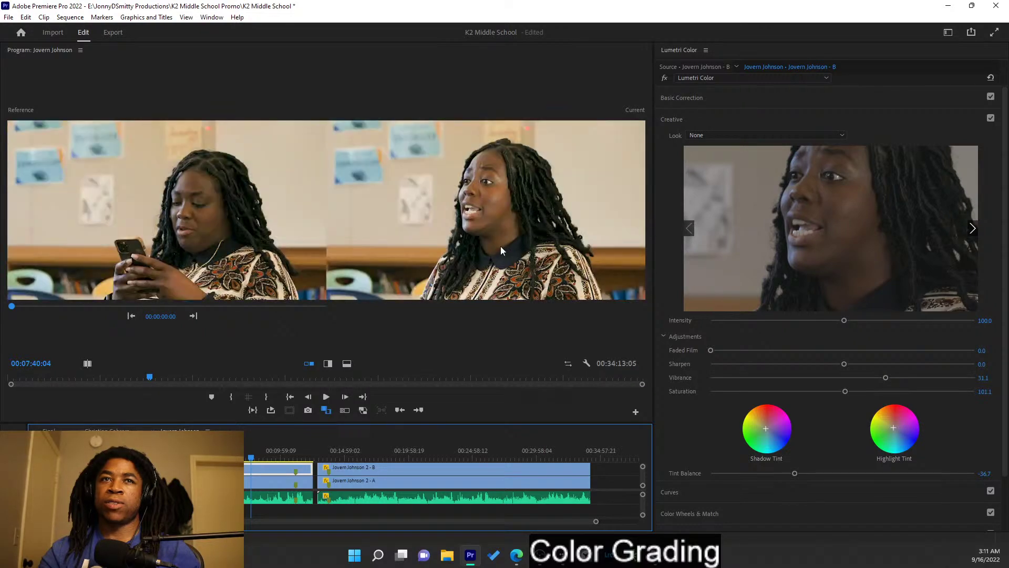
left_click(792, 127)
left_click(790, 126)
left_click(778, 98)
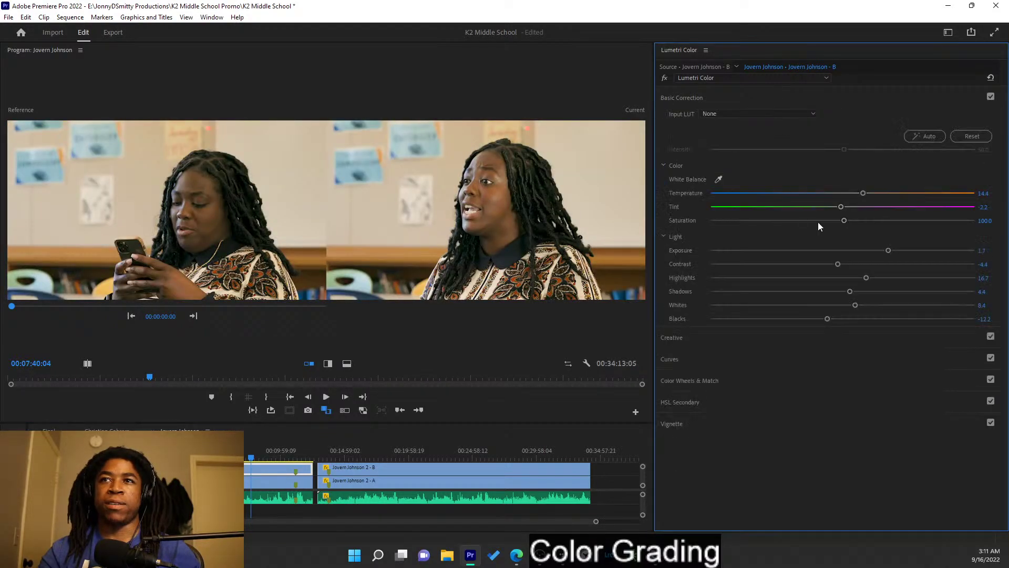
left_click_drag(864, 195, 851, 194)
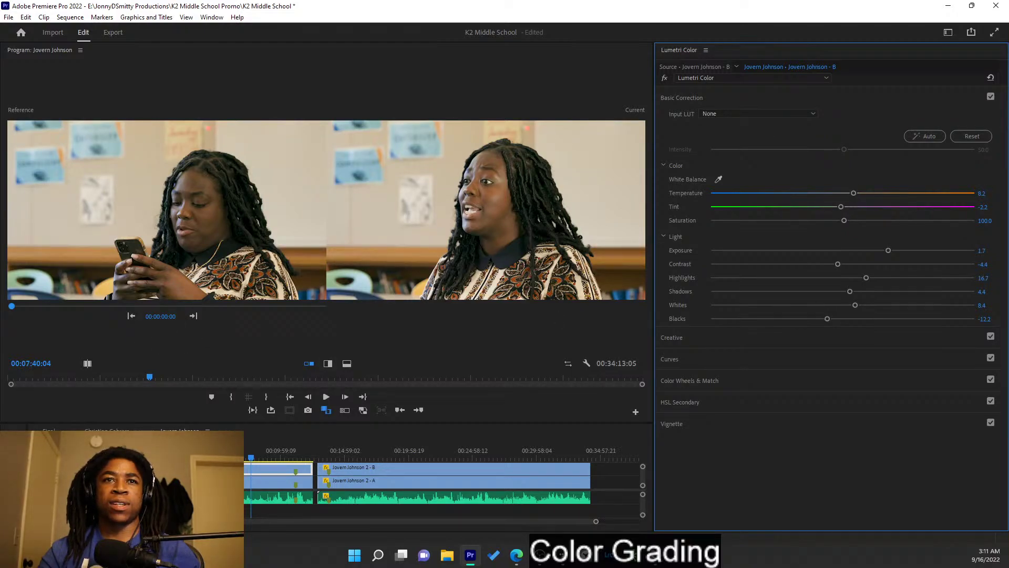
left_click_drag(153, 469, 175, 469)
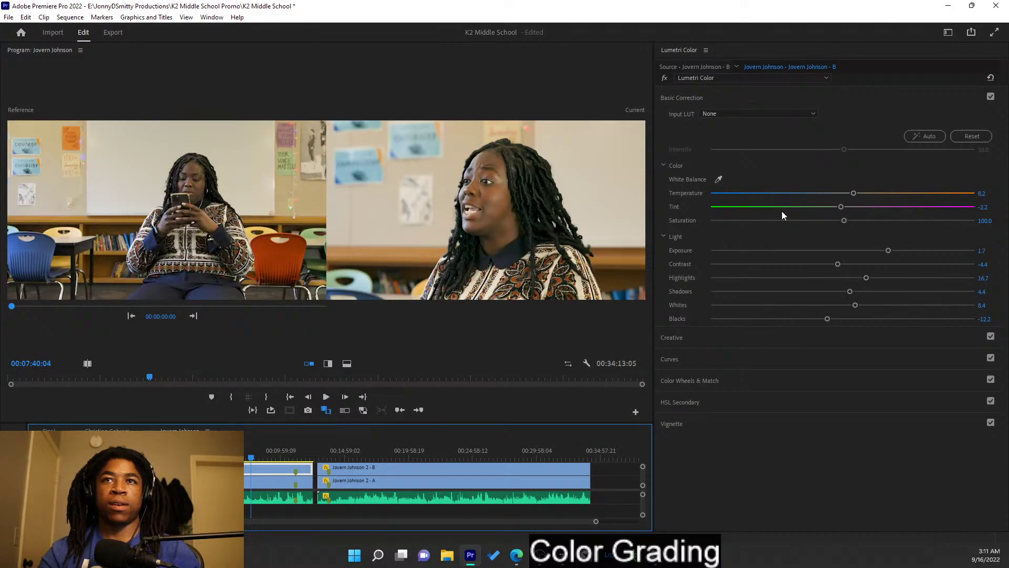
left_click(860, 194)
key("ctrl+z")
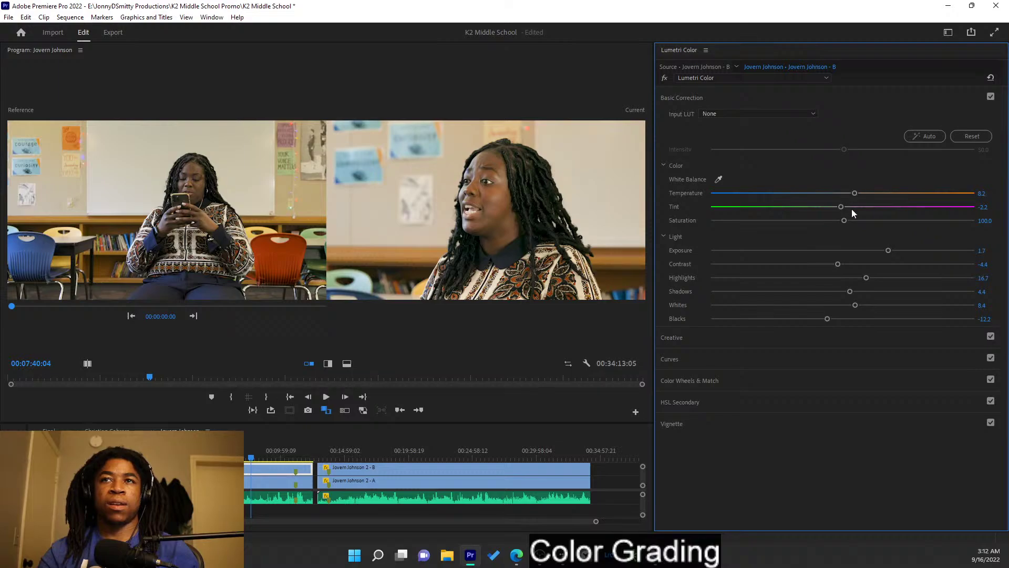
key("ctrl+z")
left_click_drag(889, 251, 885, 251)
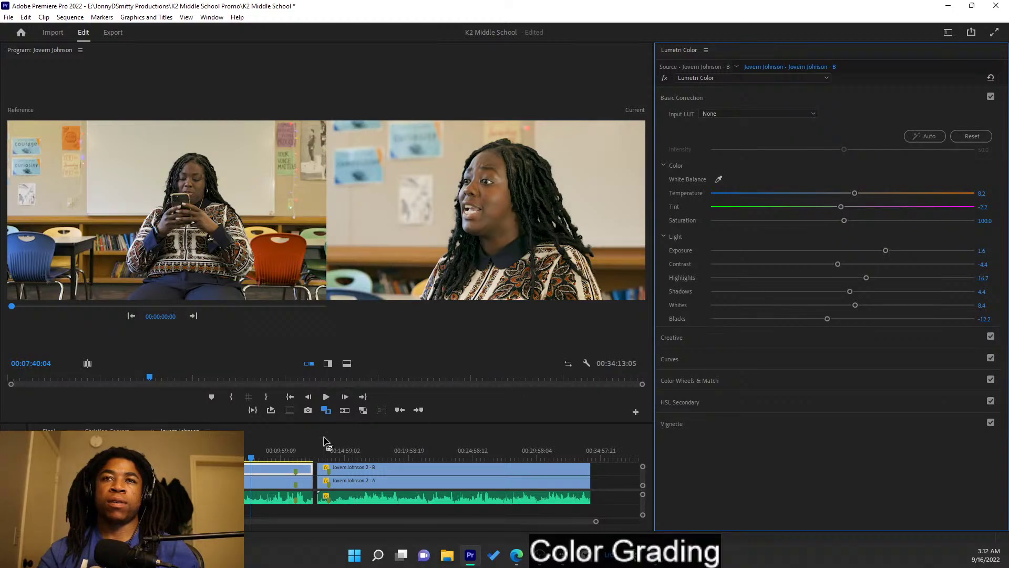
left_click_drag(276, 447, 378, 459)
left_click(392, 482)
right_click(391, 468)
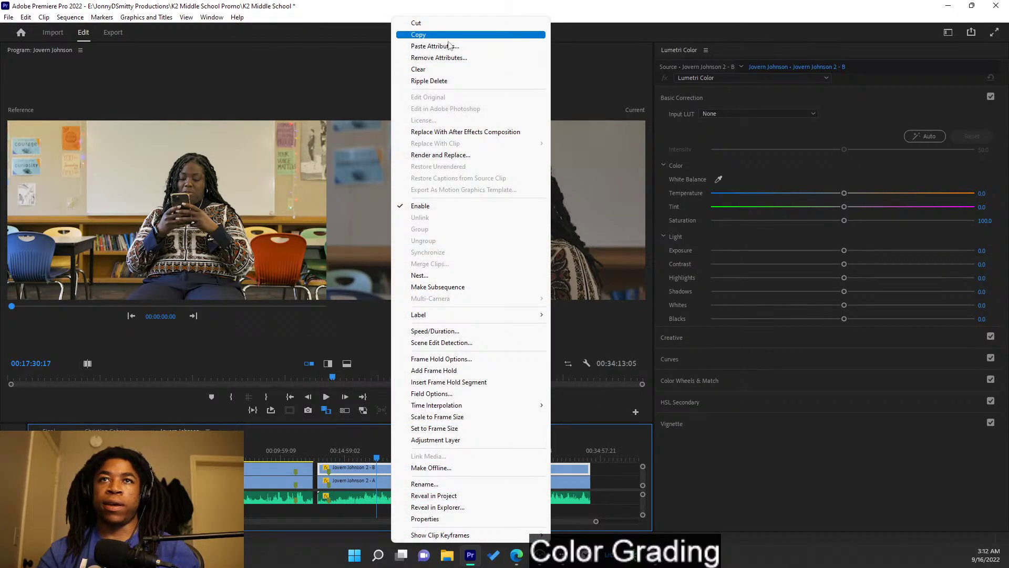
left_click(449, 46)
left_click(530, 448)
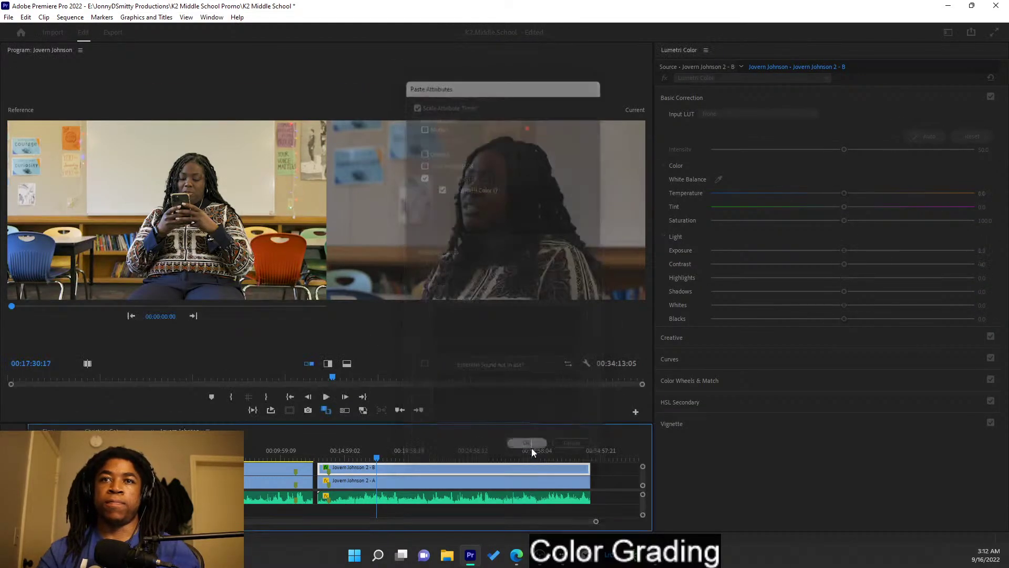
- Play 2 - B to review, try Blacks -8.5, reset Basic Correction, and select clip A
left_click(422, 454)
left_click_drag(434, 453, 479, 438)
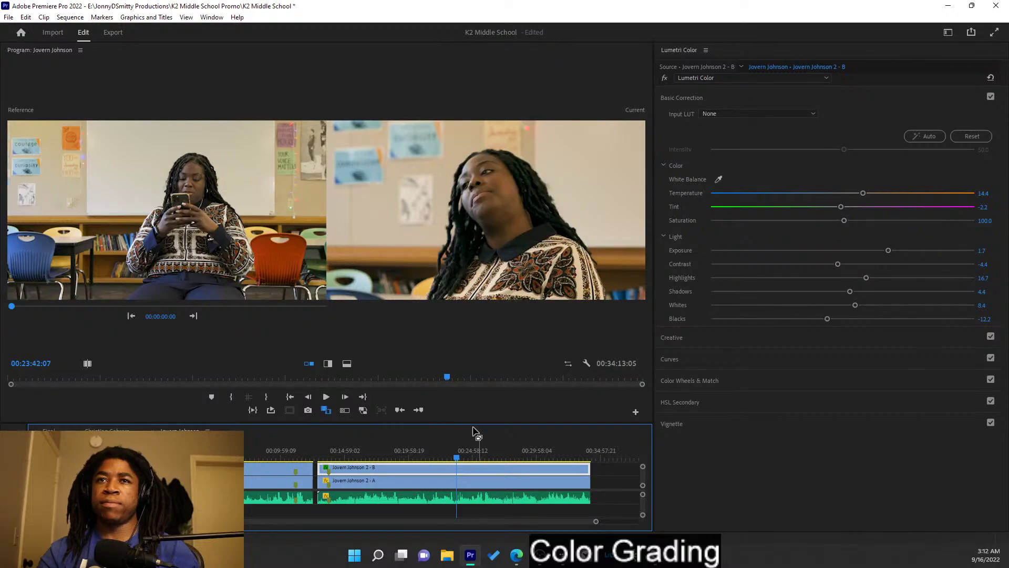
left_click(502, 455)
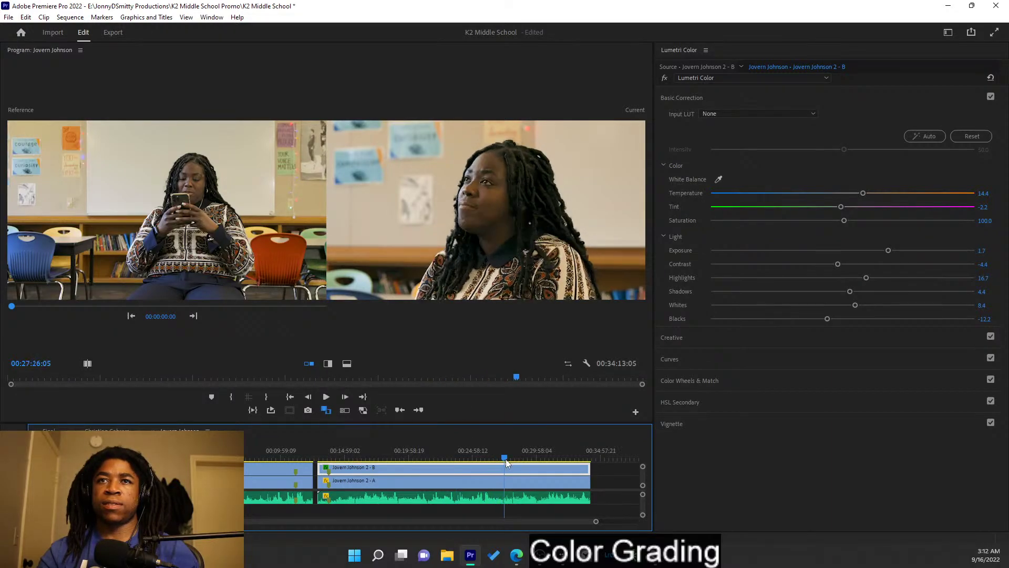
left_click(493, 455)
key("space")
key("space")
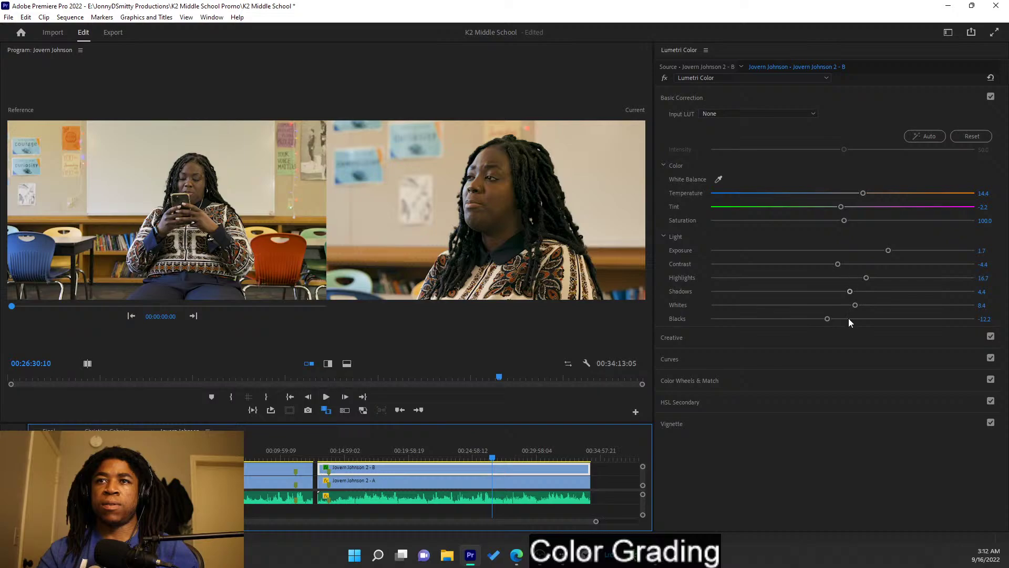
left_click_drag(829, 319, 831, 319)
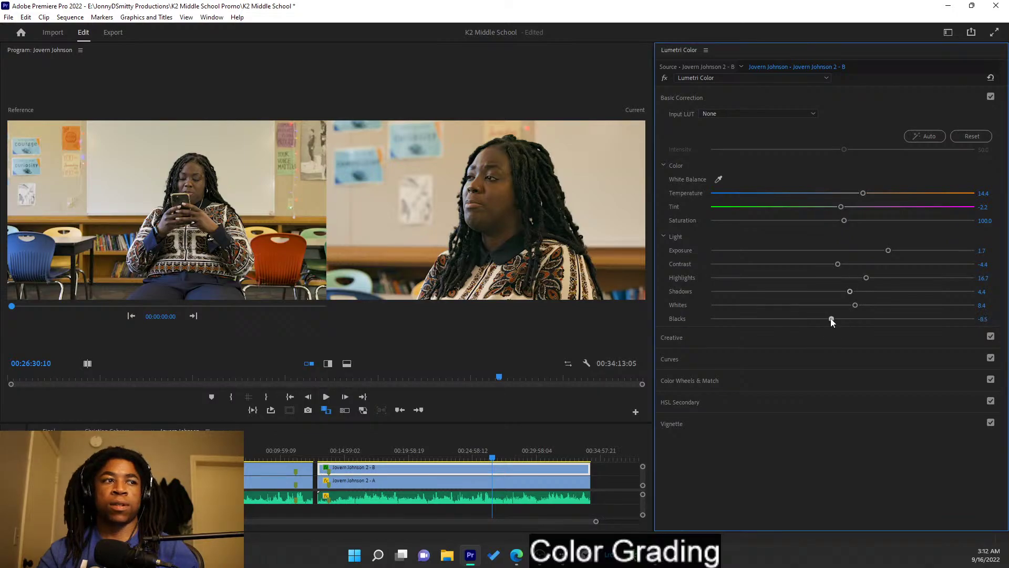
left_click(969, 137)
left_click(441, 482)
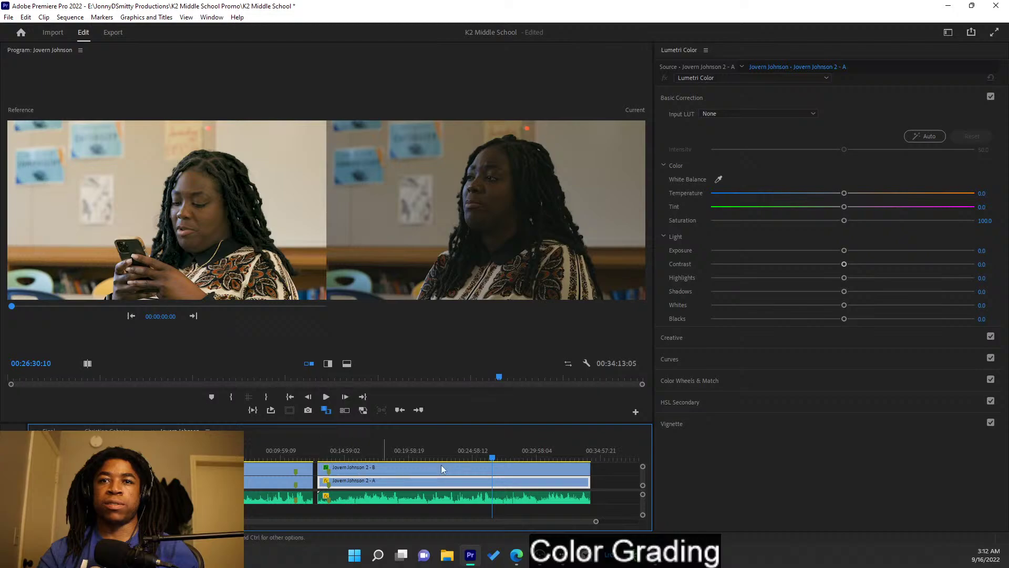
left_click_drag(355, 449, 337, 465)
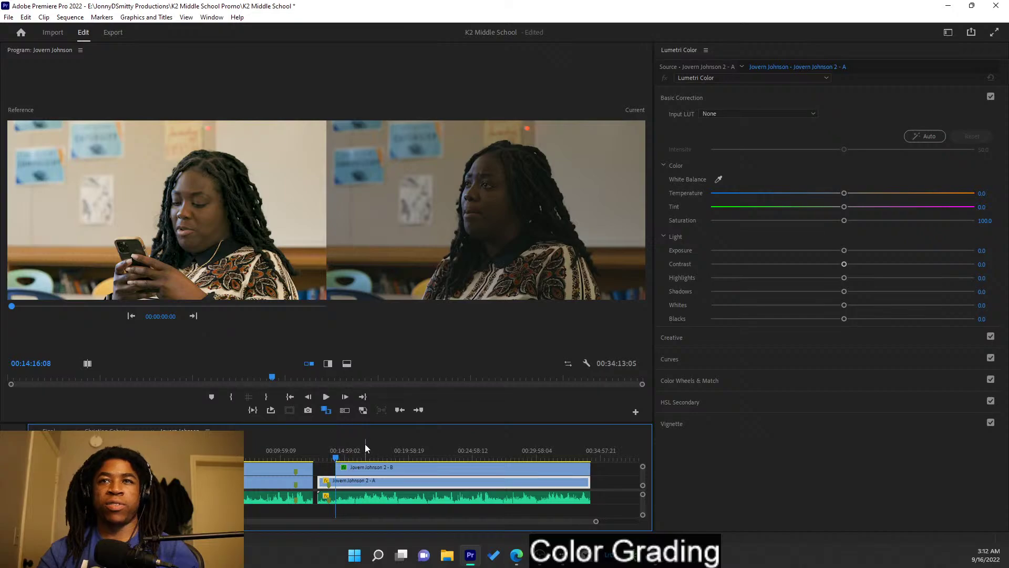
left_click(195, 316)
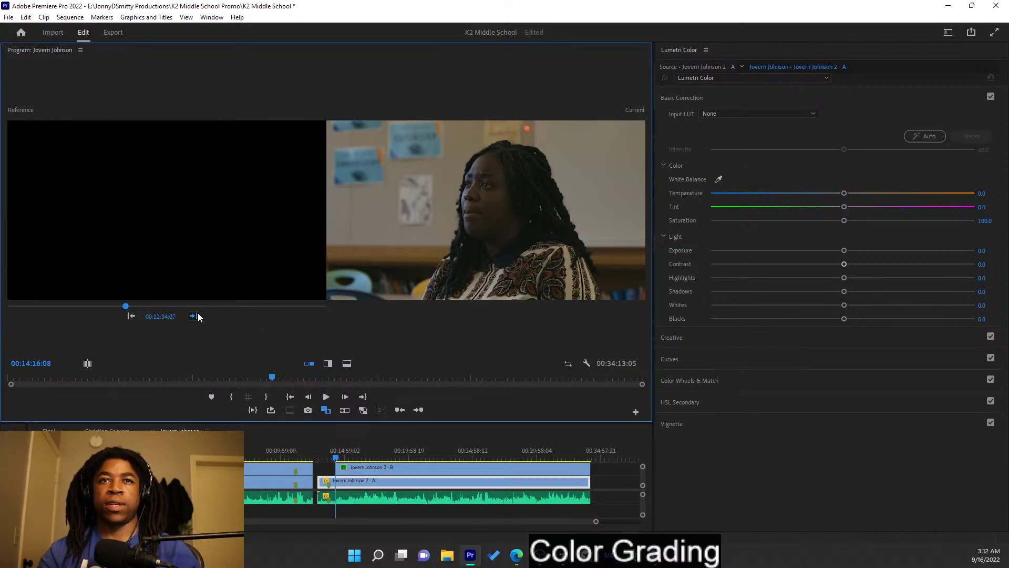
left_click(197, 315)
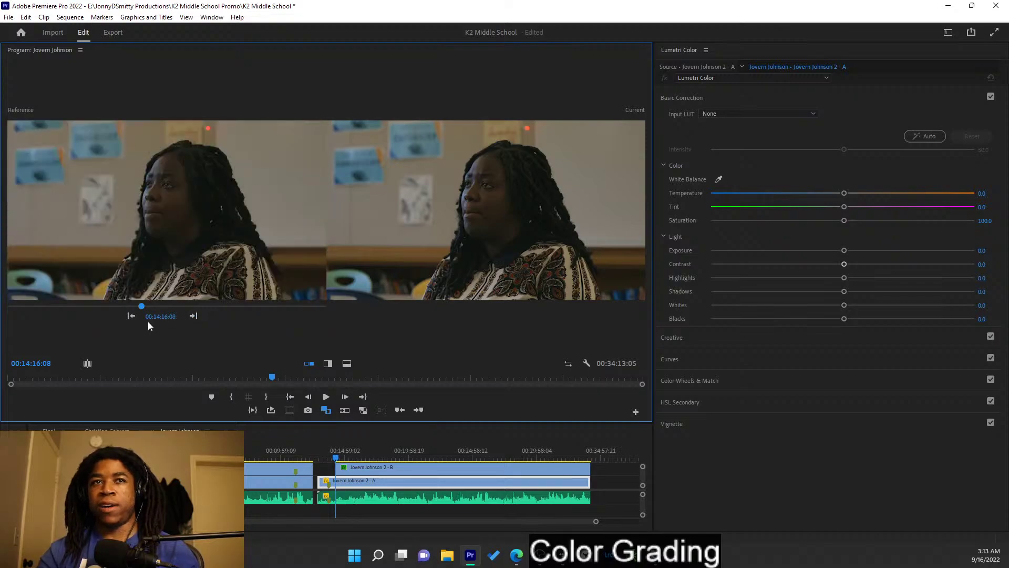
left_click(132, 317)
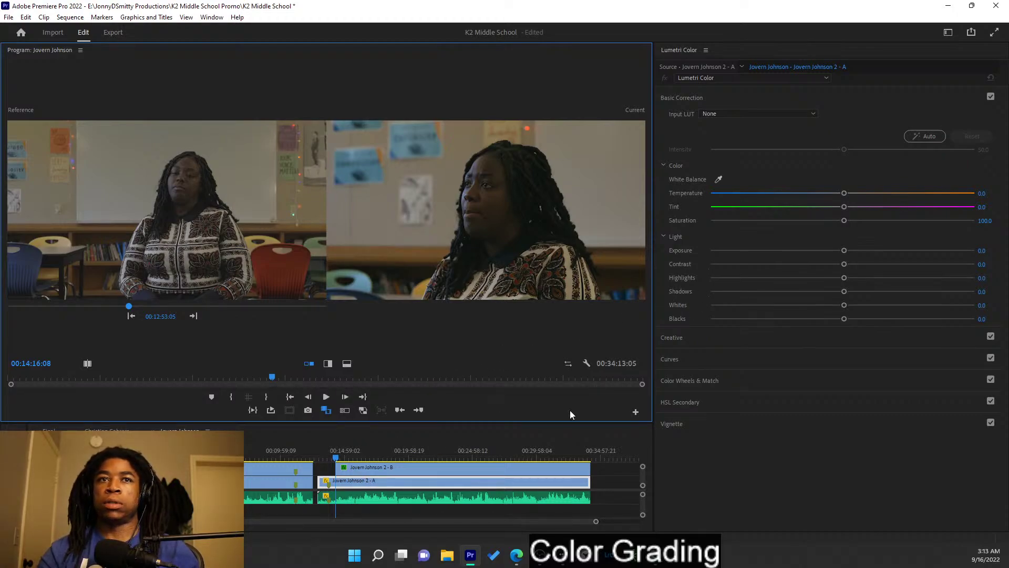
left_click(374, 478)
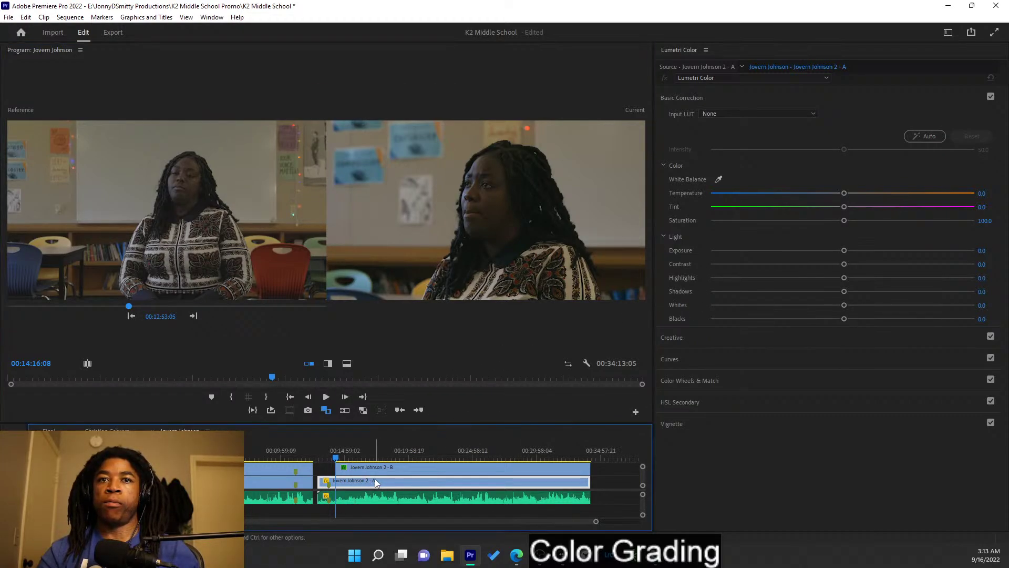
left_click(247, 449)
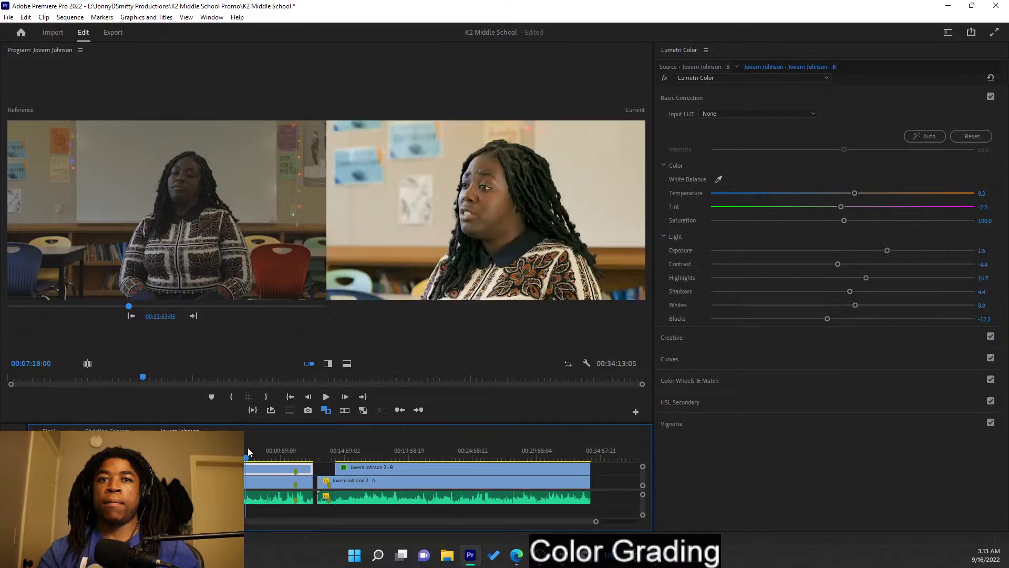
left_click(329, 446)
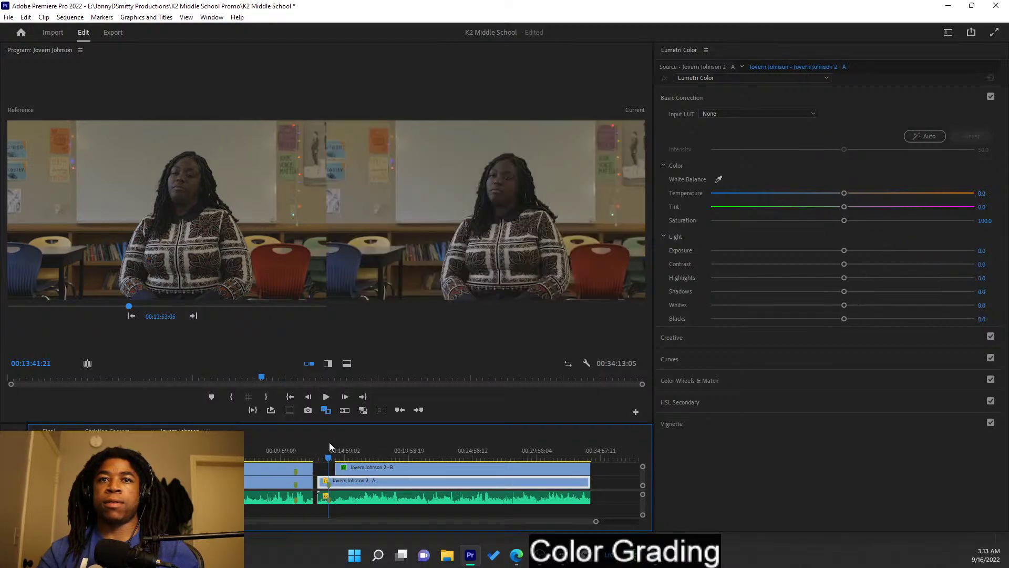
left_click(246, 450)
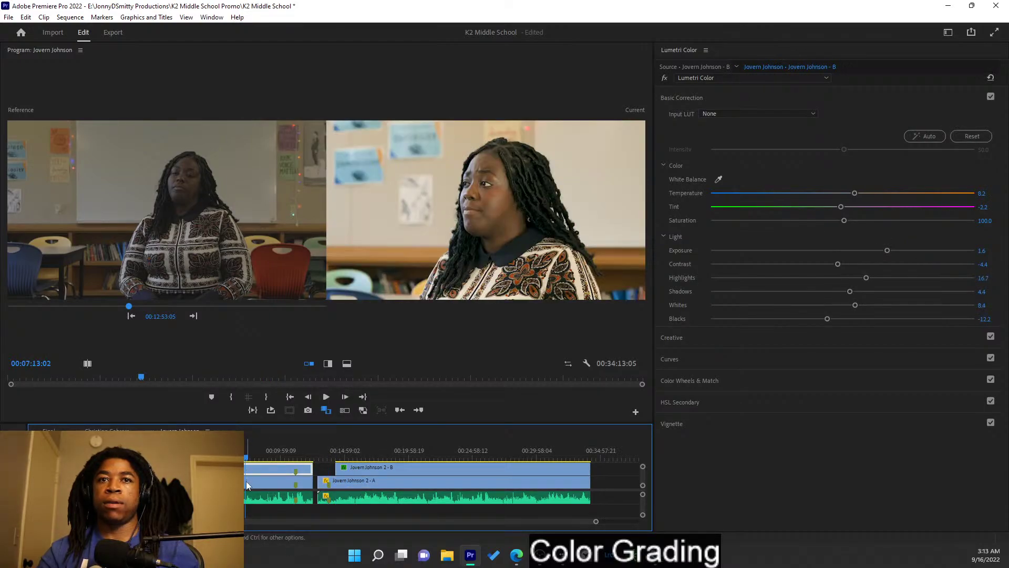
left_click(247, 481)
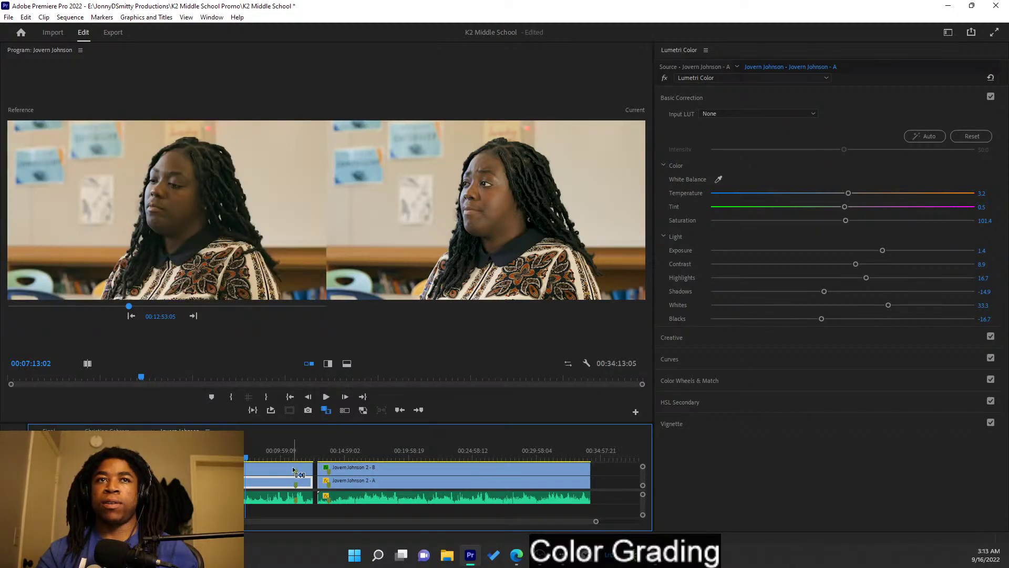
left_click_drag(358, 445, 403, 447)
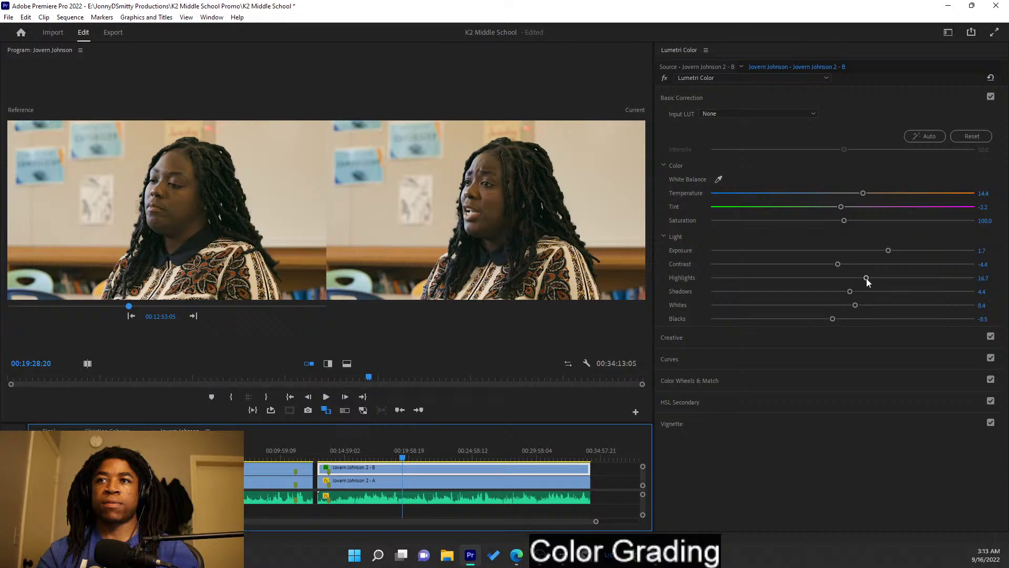
left_click_drag(850, 291, 882, 294)
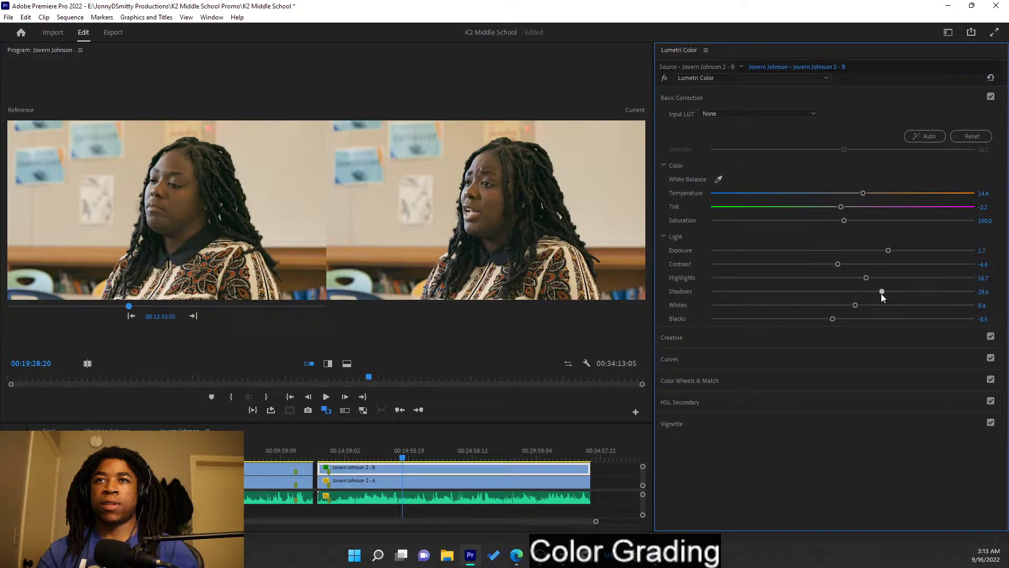
key("space")
left_click(395, 484)
right_click(240, 480)
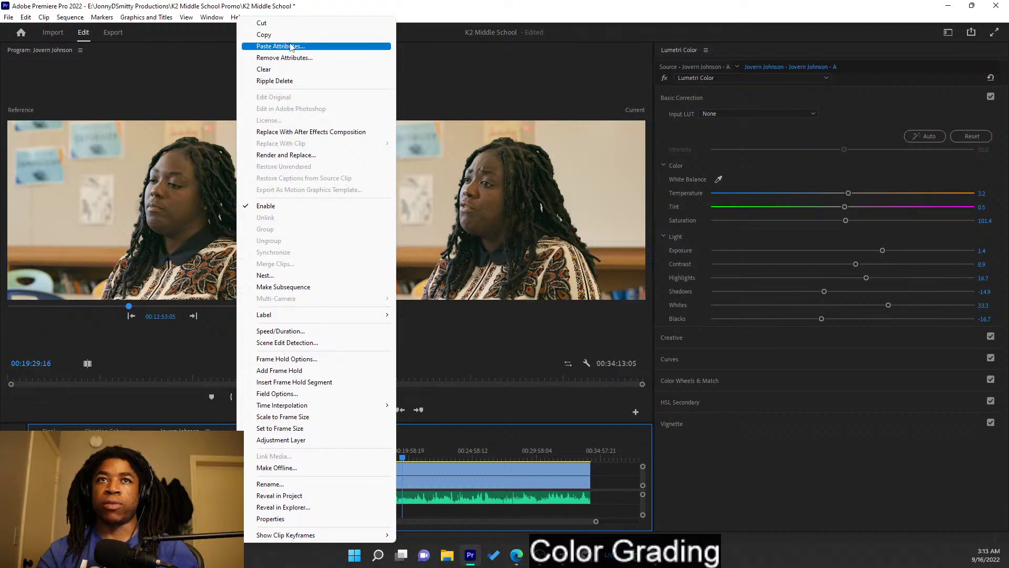
left_click(290, 47)
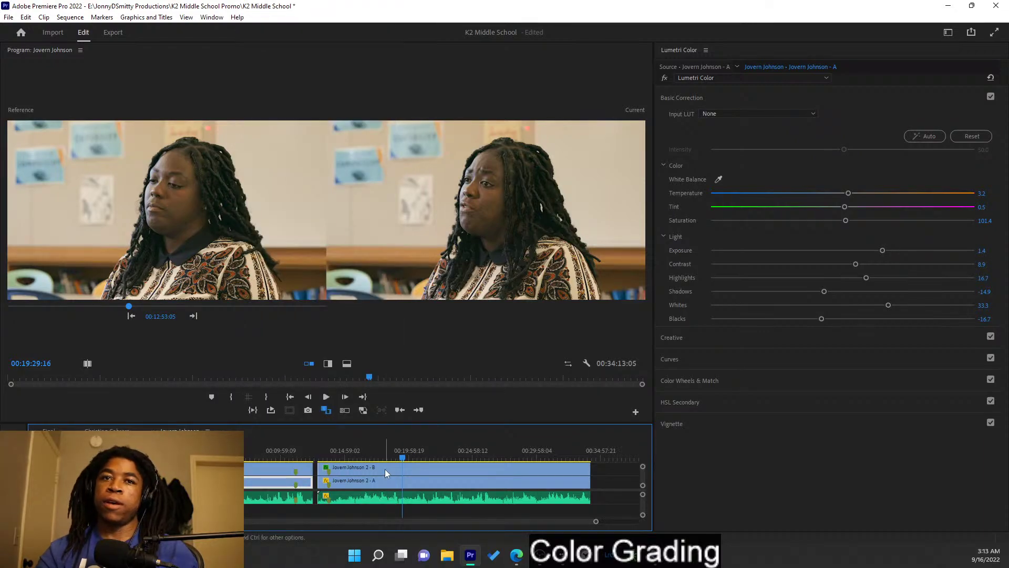
right_click(389, 484)
left_click(435, 48)
left_click(530, 451)
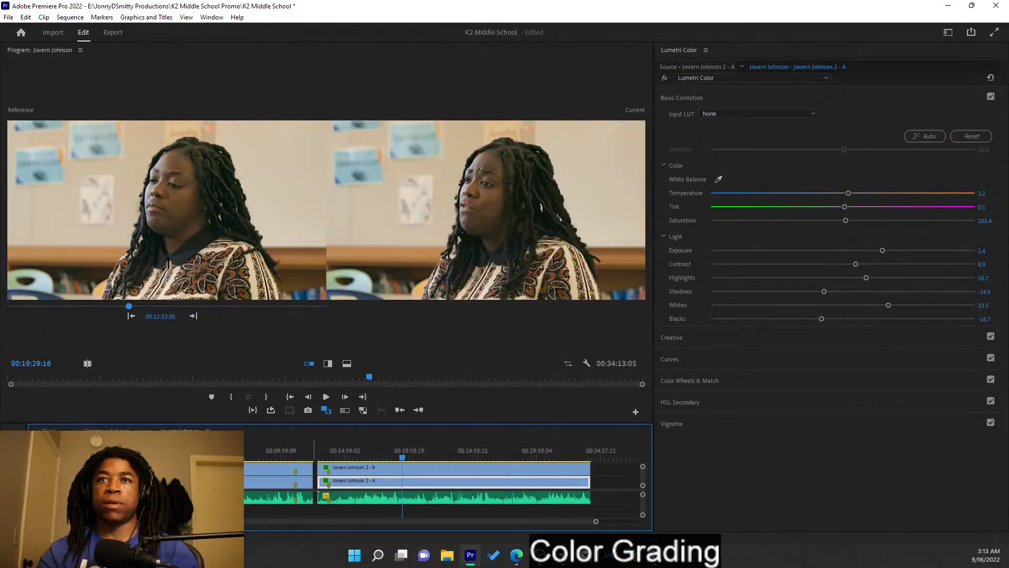
- Trim 2 - B to start later and set the reference back to 00:12:53:05
left_click_drag(319, 467, 349, 467)
left_click(359, 455)
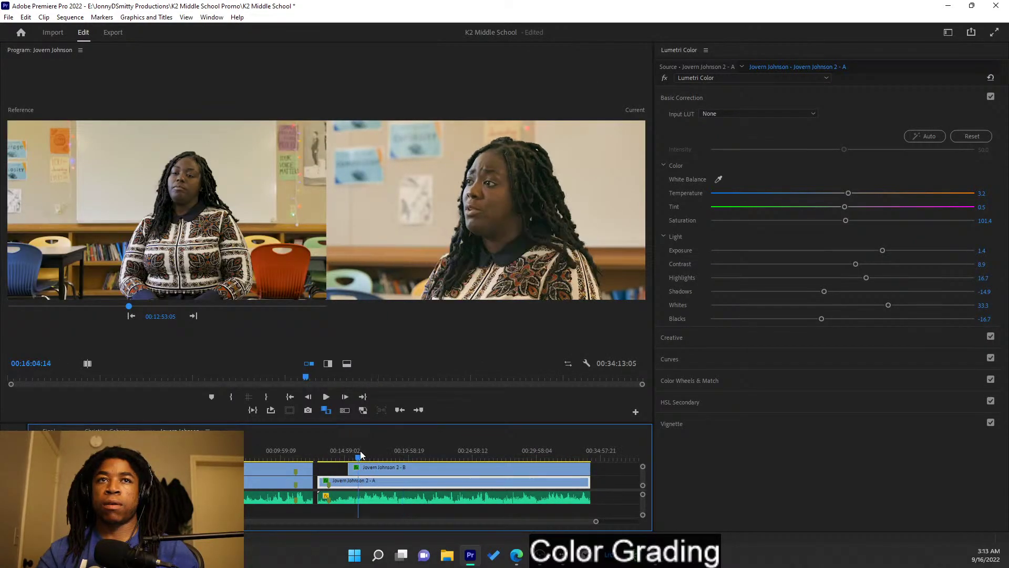
key("Up")
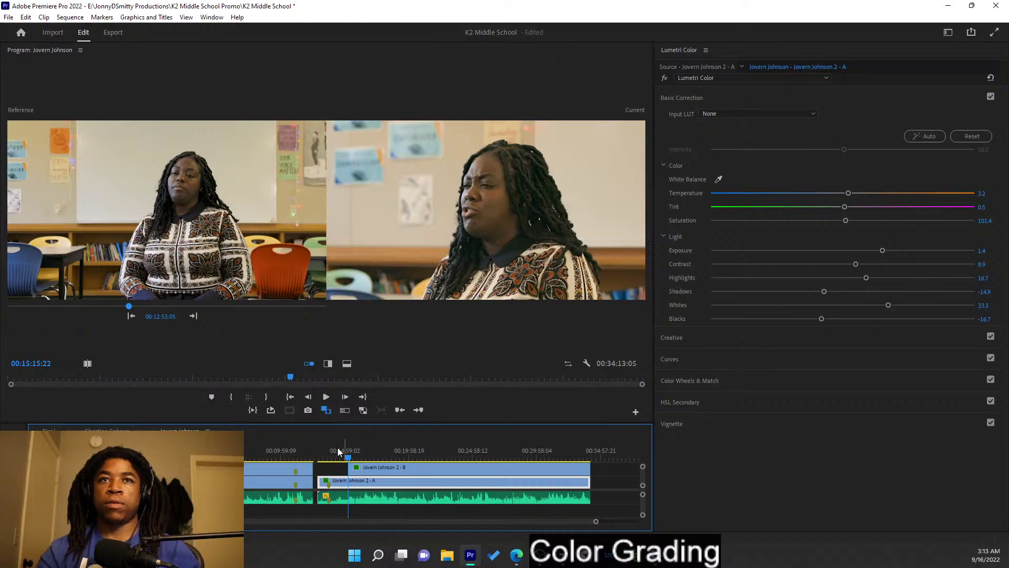
left_click(191, 317)
left_click(132, 318)
left_click(132, 318)
left_click(196, 315)
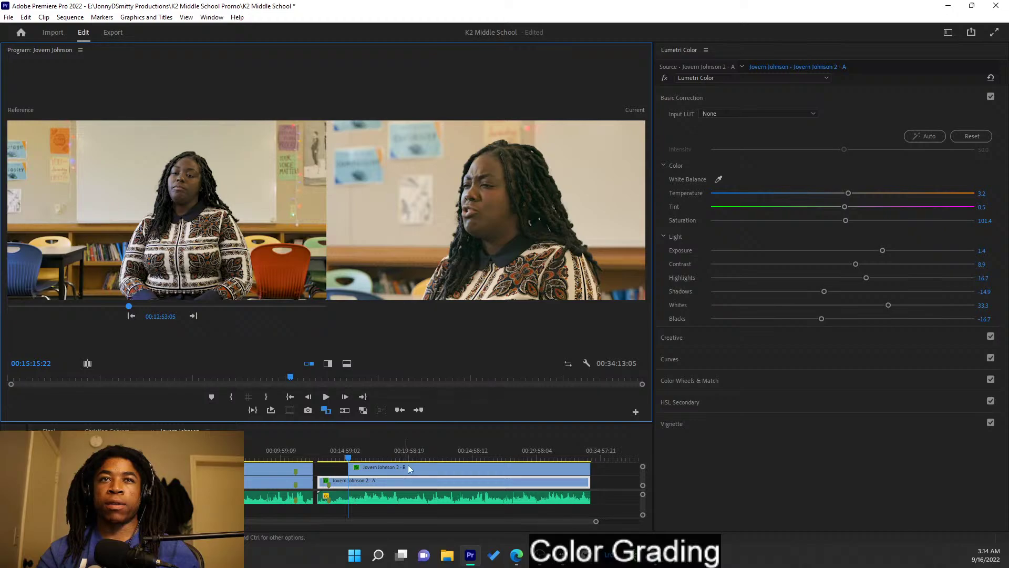
left_click(422, 469)
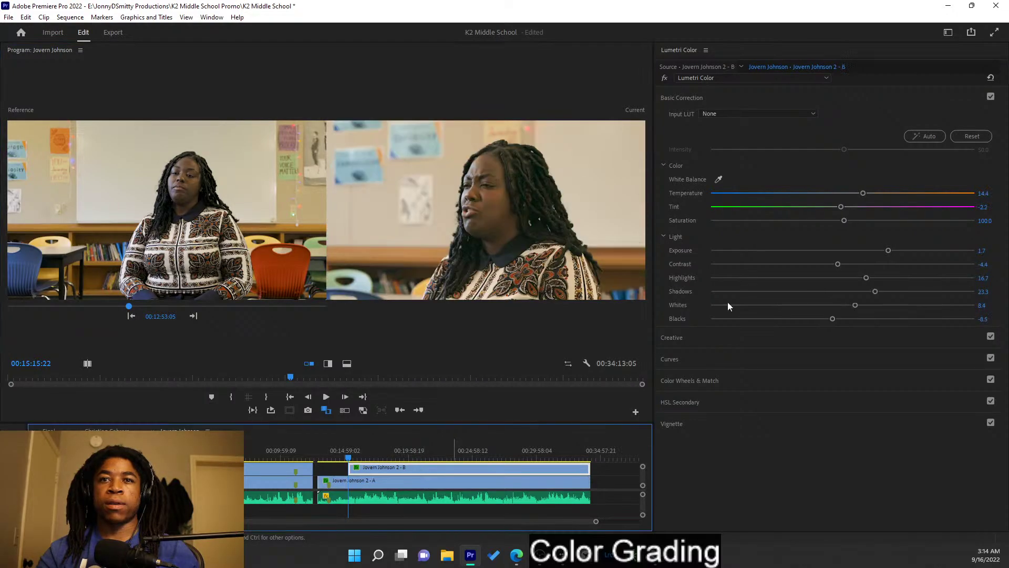
left_click_drag(875, 292, 861, 292)
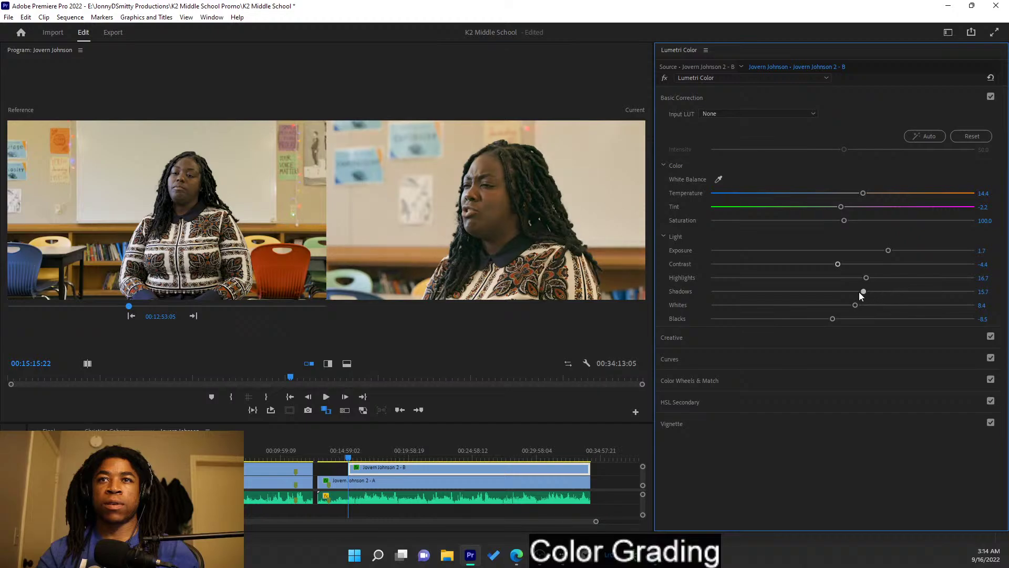
left_click_drag(858, 293, 854, 293)
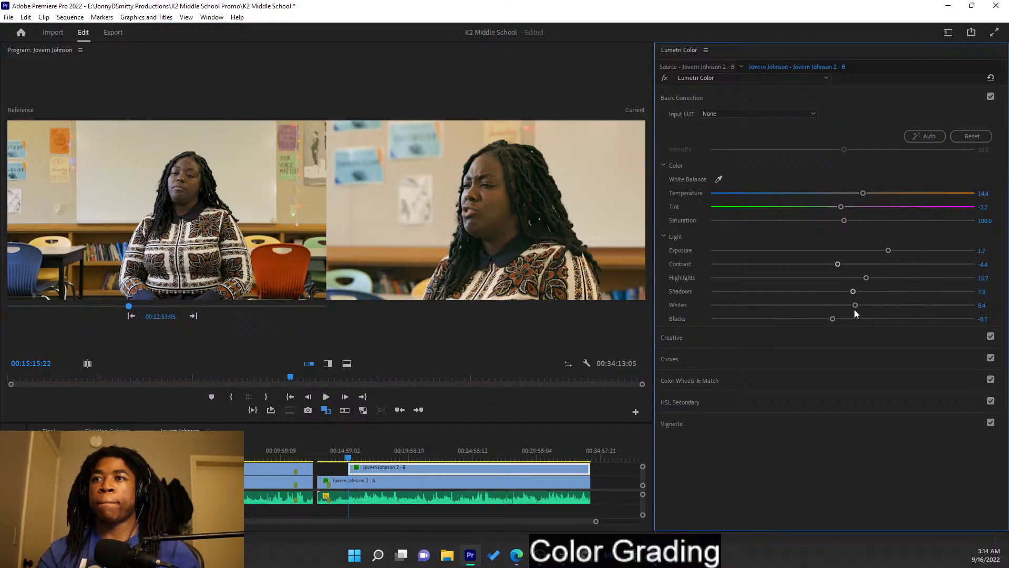
left_click_drag(855, 304, 860, 305)
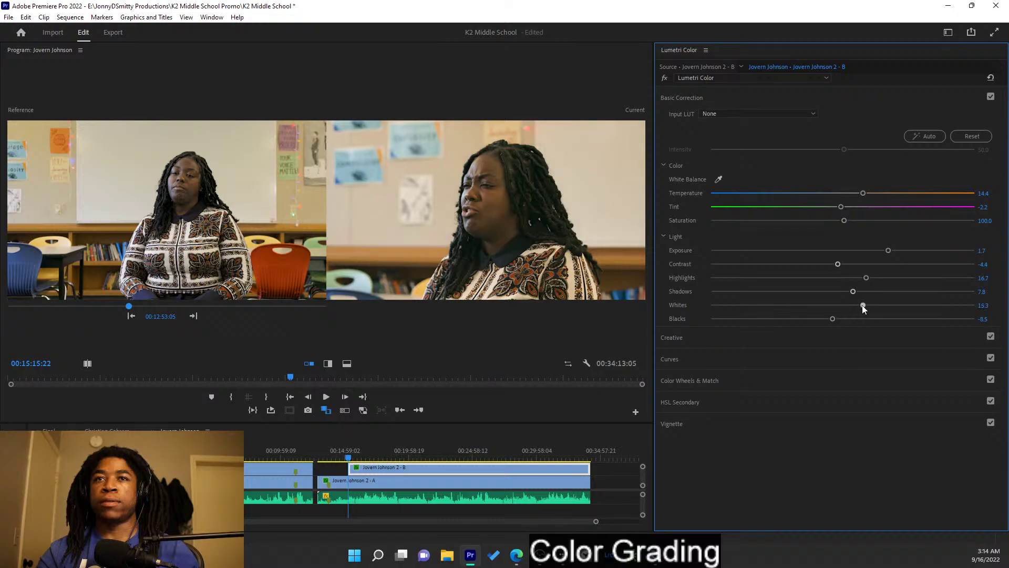
key("ctrl+z")
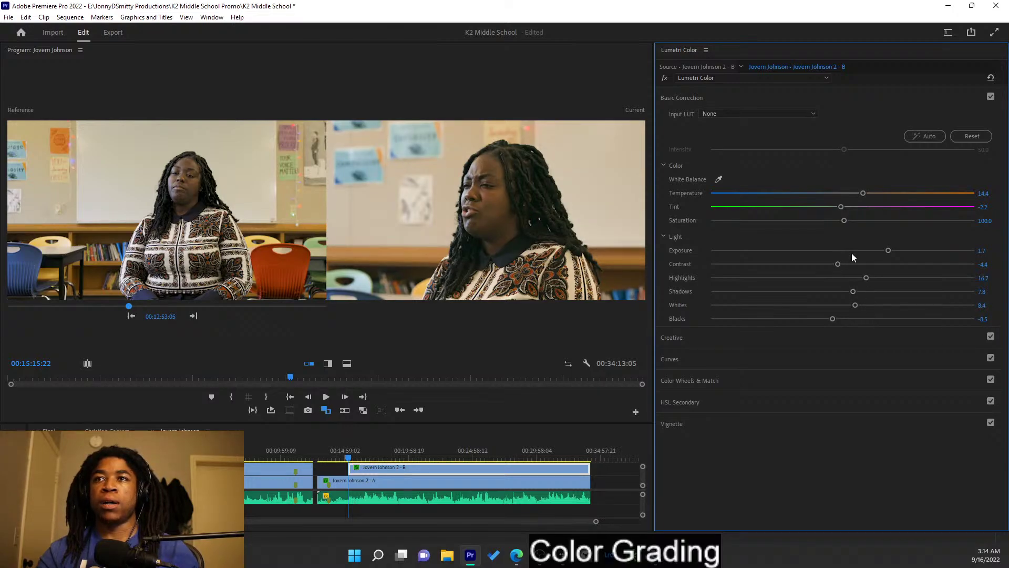
mouse_move(888, 250)
left_mouse_down()
mouse_move(897, 251)
mouse_move(880, 251)
left_mouse_up()
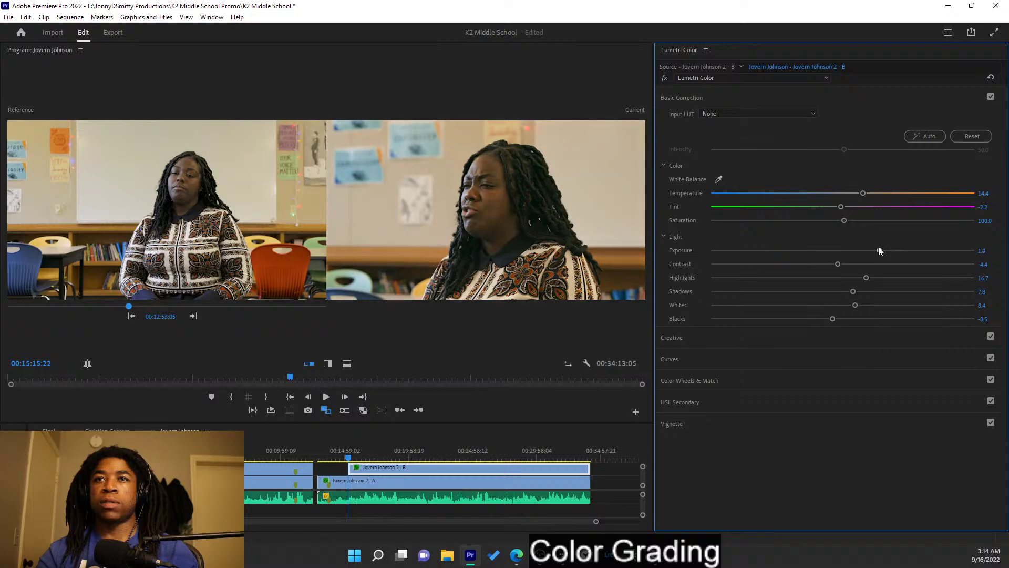
key("ctrl+z")
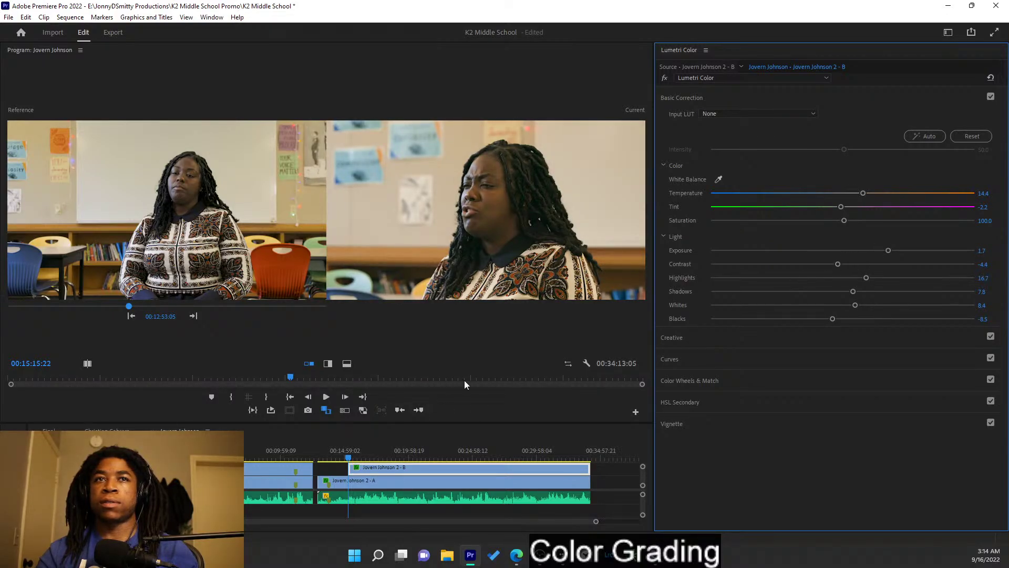
- Review the grade in playback, then extend the clip's start about 17 seconds earlier
key("space")
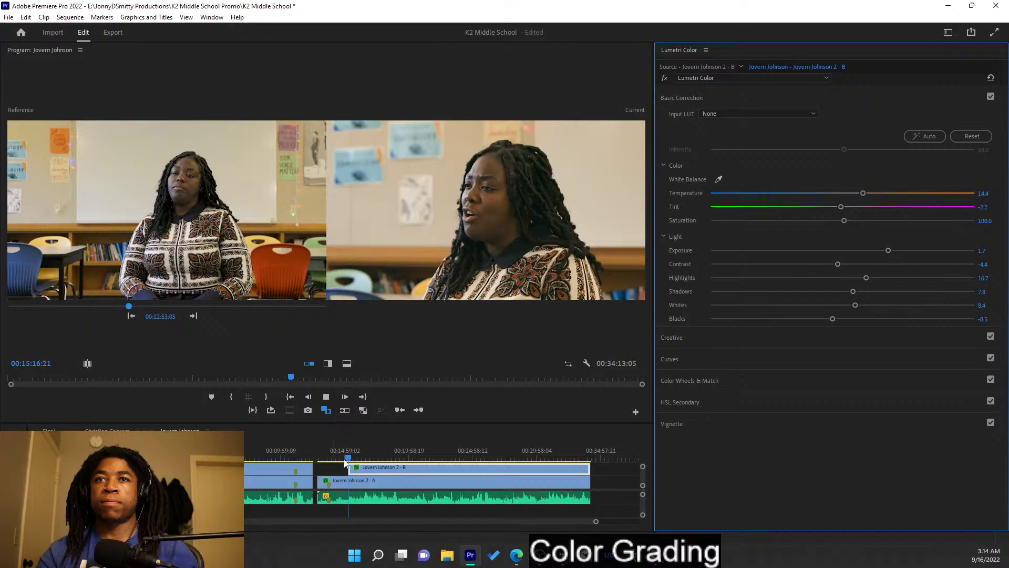
key("space")
left_click_drag(129, 306, 142, 290)
left_click_drag(350, 467, 313, 468)
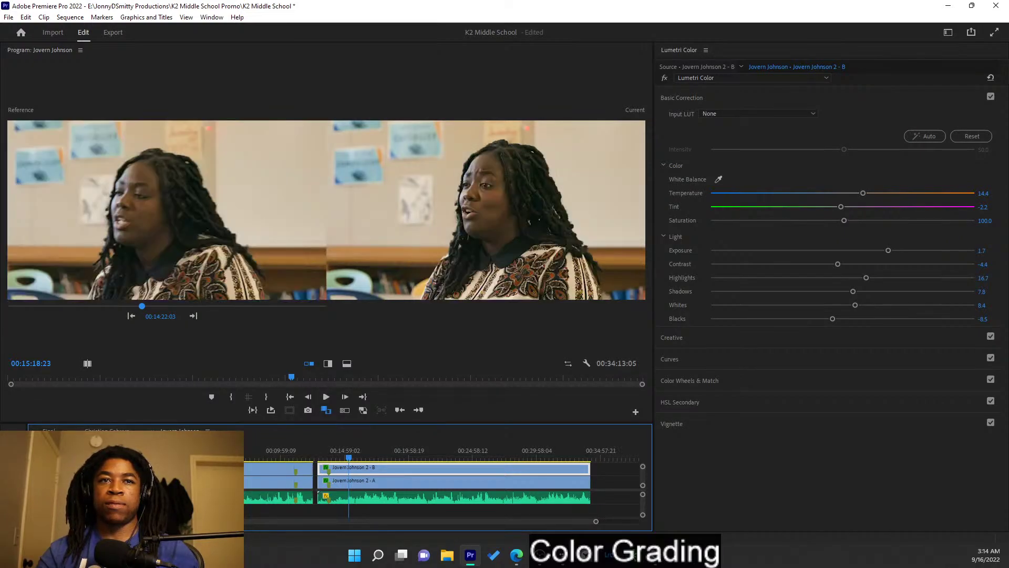
left_click(107, 431)
left_click(178, 431)
left_click(112, 431)
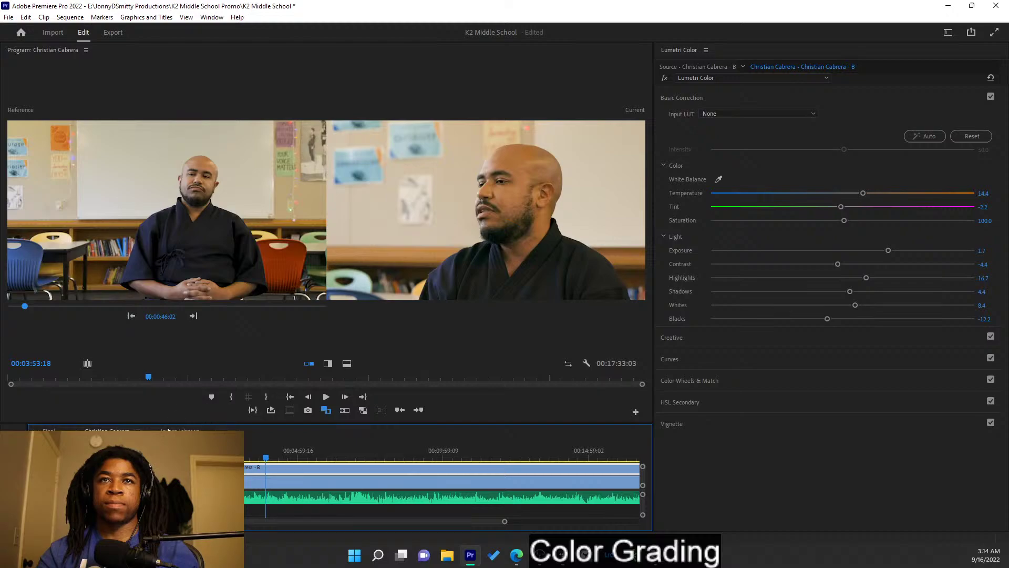
scroll(315, 469, "down", 5)
scroll(318, 470, "up", 5)
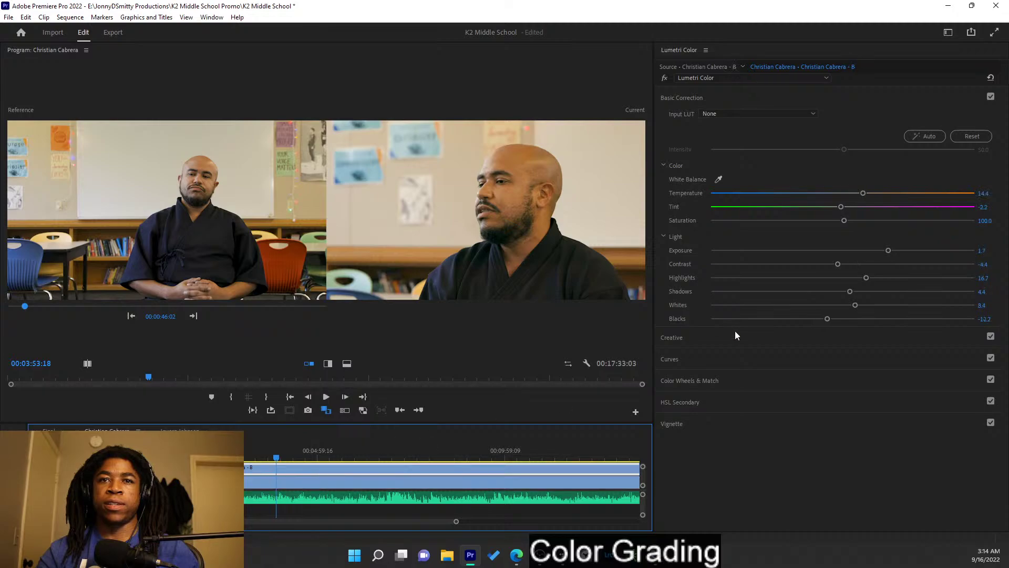
- Pull down the highlights and midtones on the RGB curve
left_click(746, 361)
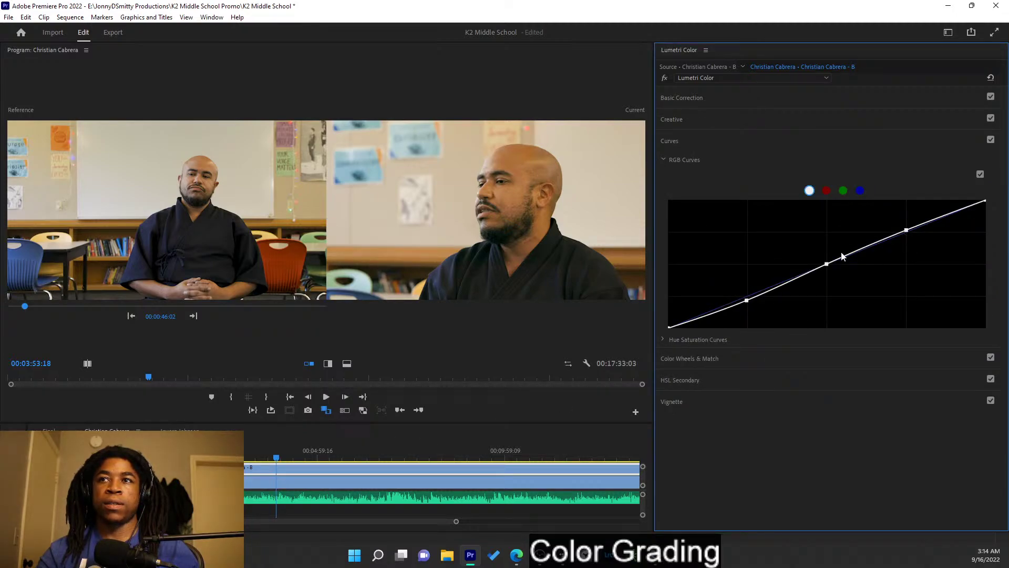
left_click_drag(907, 232, 909, 230)
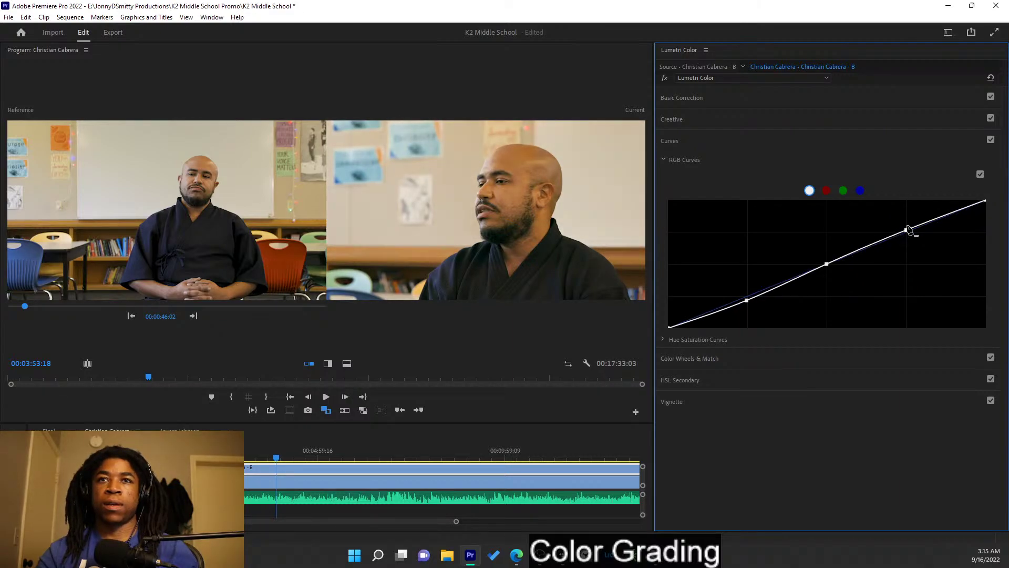
mouse_move(826, 265)
left_mouse_down()
mouse_move(824, 250)
mouse_move(826, 260)
left_mouse_up()
left_click(818, 142)
- Reduce the Creative Vibrance slightly
left_click(771, 112)
left_click(771, 112)
left_click(766, 98)
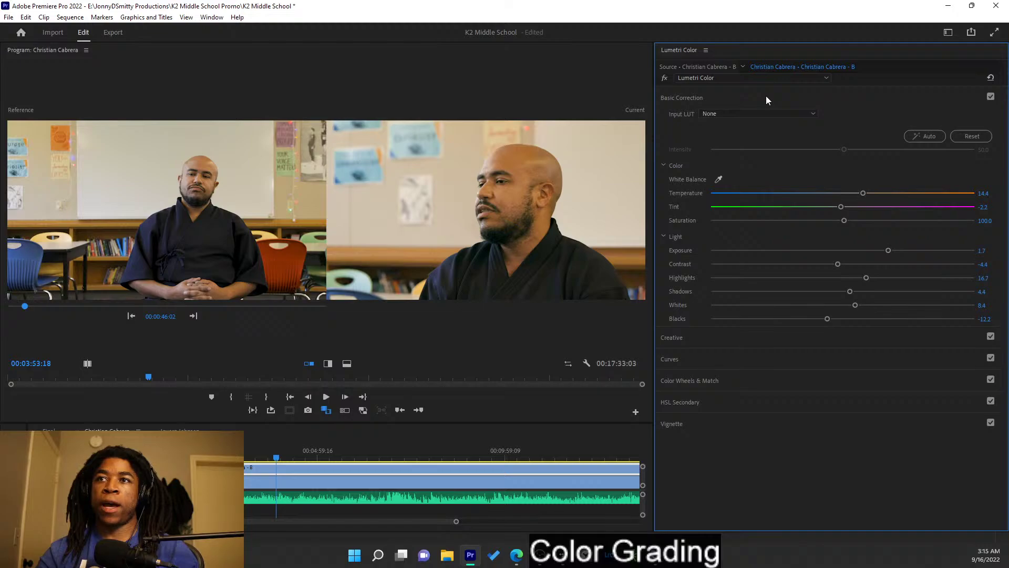
left_click(766, 99)
left_click(766, 120)
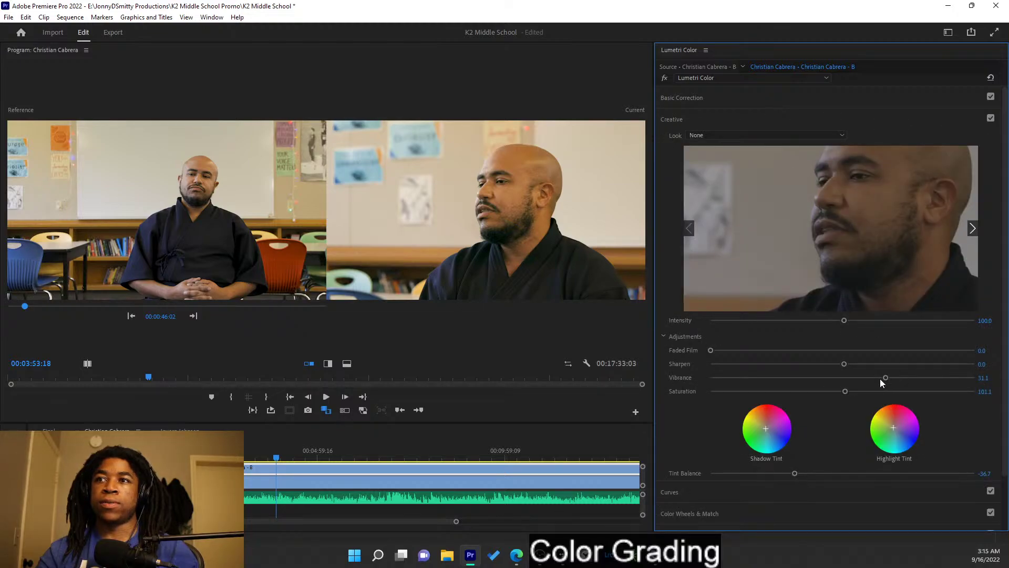
left_click_drag(864, 378, 870, 377)
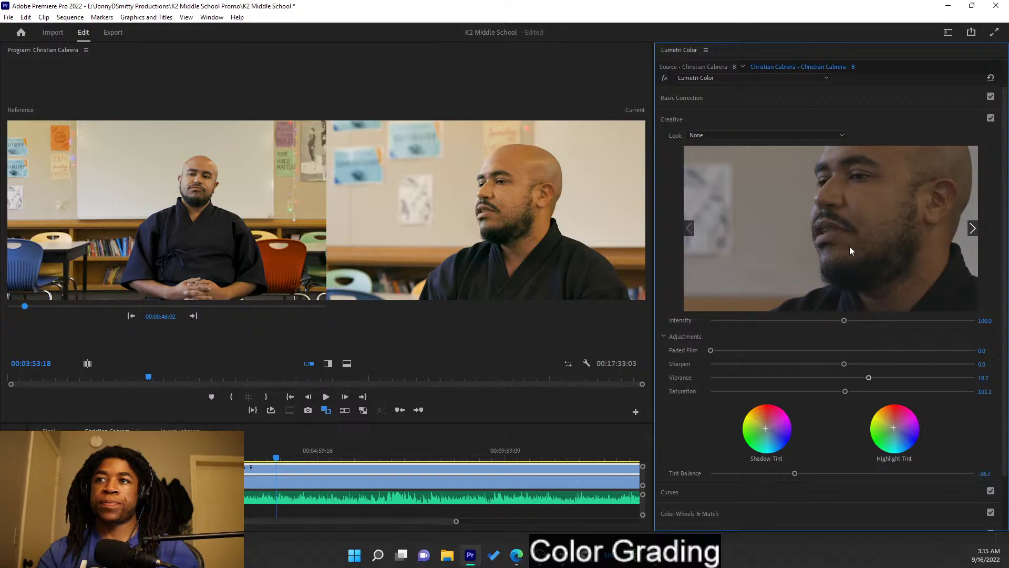
- Cool the Basic Correction Temperature from 14.4 to 10.1
left_click(773, 99)
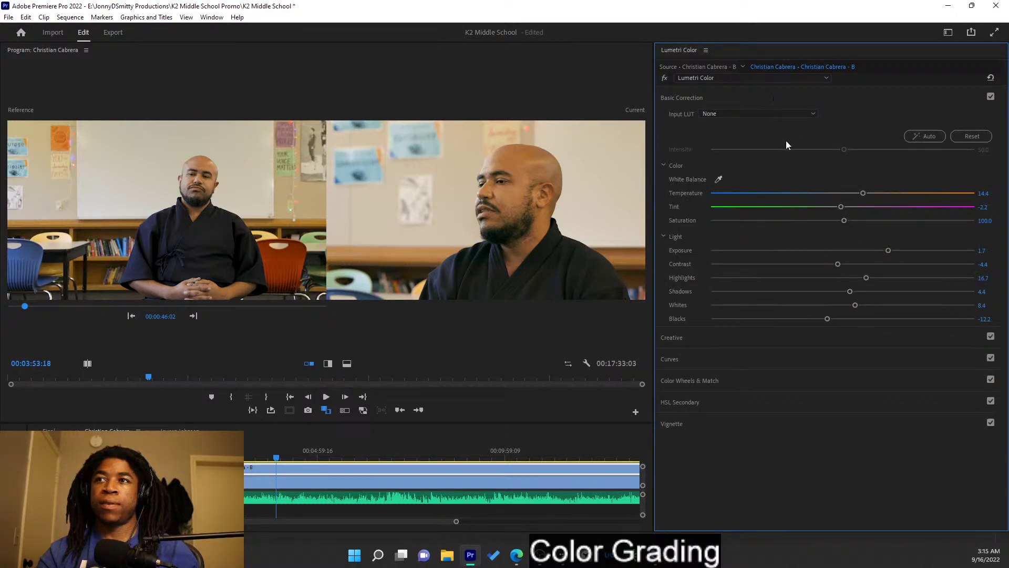
left_click_drag(861, 192, 858, 194)
left_click(785, 101)
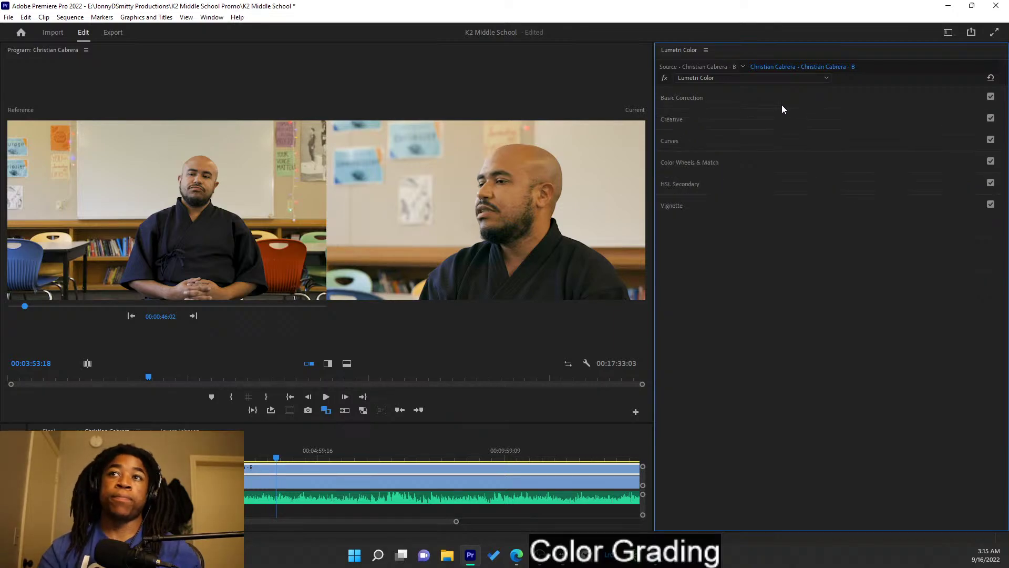
- Close the remaining interview sequences and save the project
left_click(79, 430)
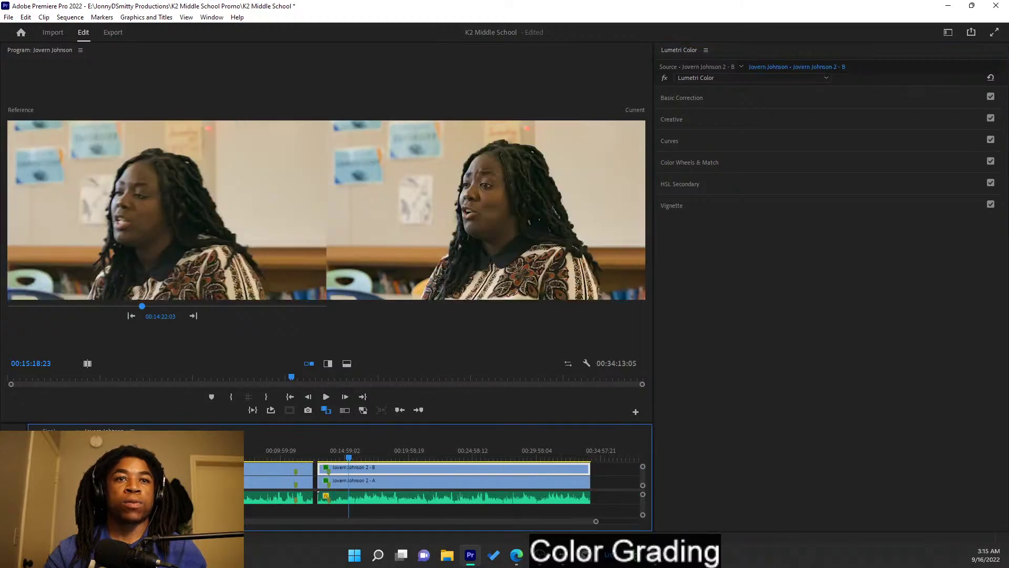
left_click(76, 430)
key("ctrl+s")
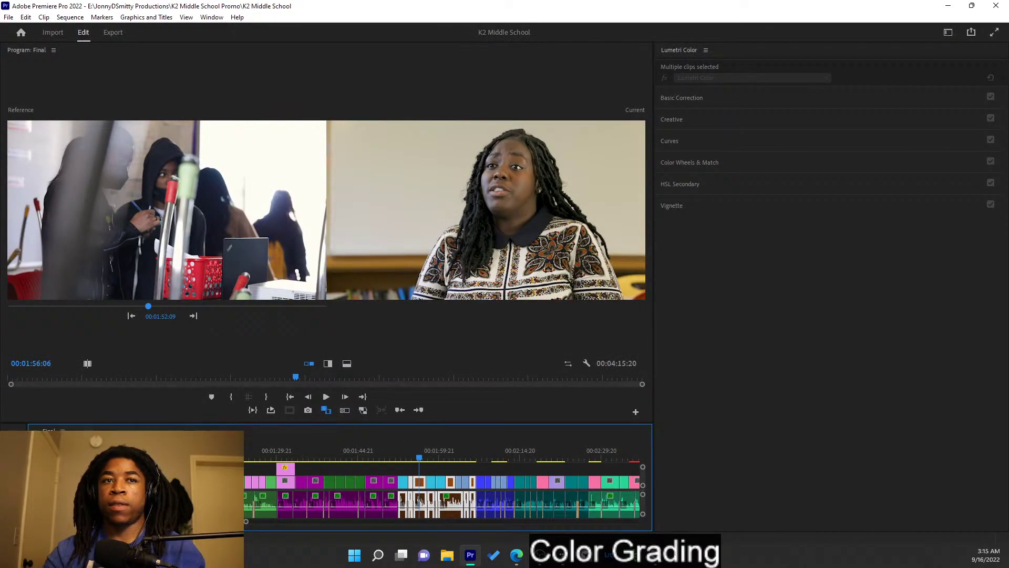
key("ctrl+s")
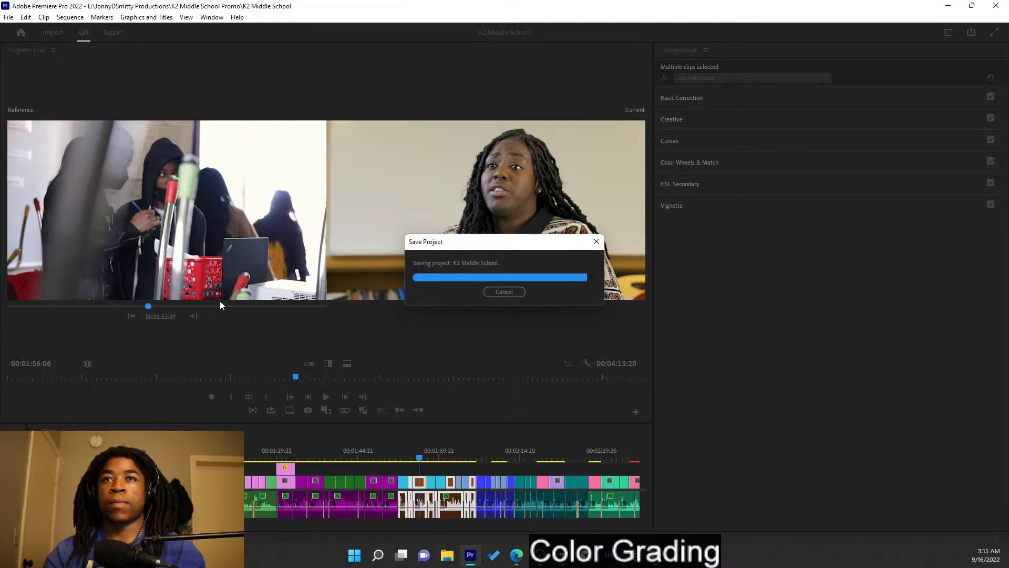
- Step the reference frame and move the playhead to classroom clip 3K9A3333.MP4
left_click(194, 317)
left_click(419, 456)
left_click_drag(420, 457, 402, 442)
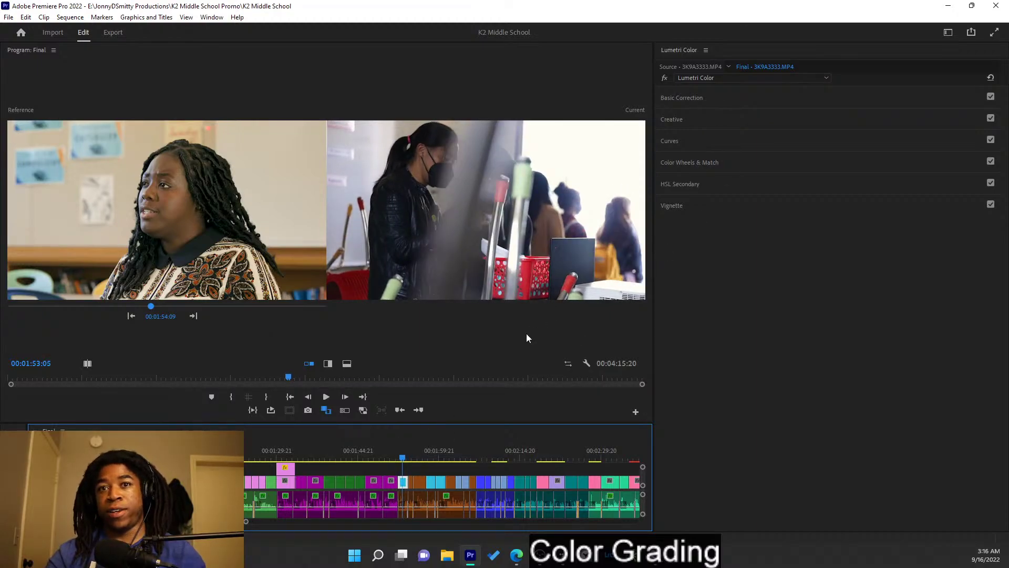
- Step through Reference monitor edits until an interview shot is the reference frame
left_click(193, 316)
left_click(194, 316)
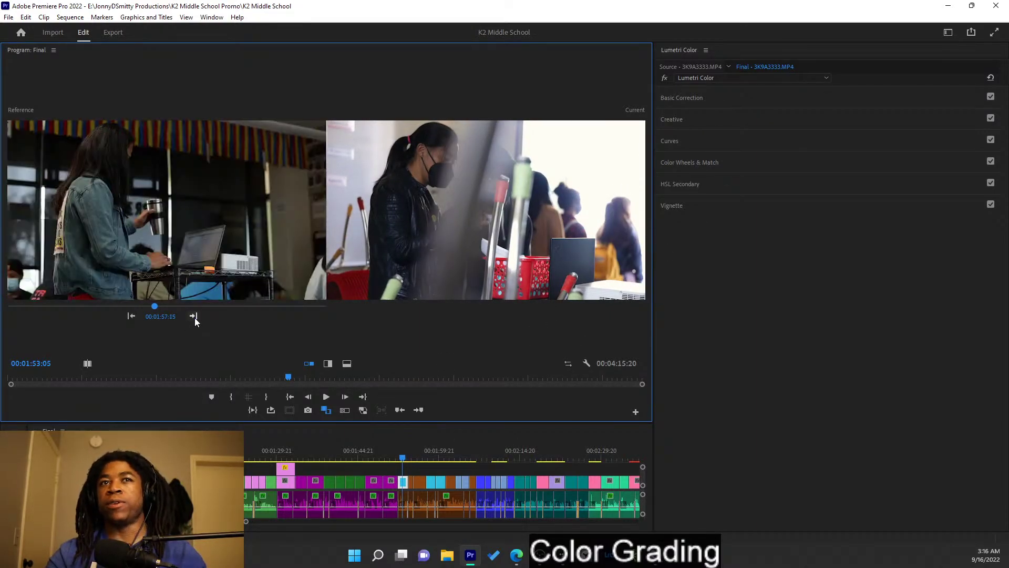
left_click(194, 316)
left_click(131, 315)
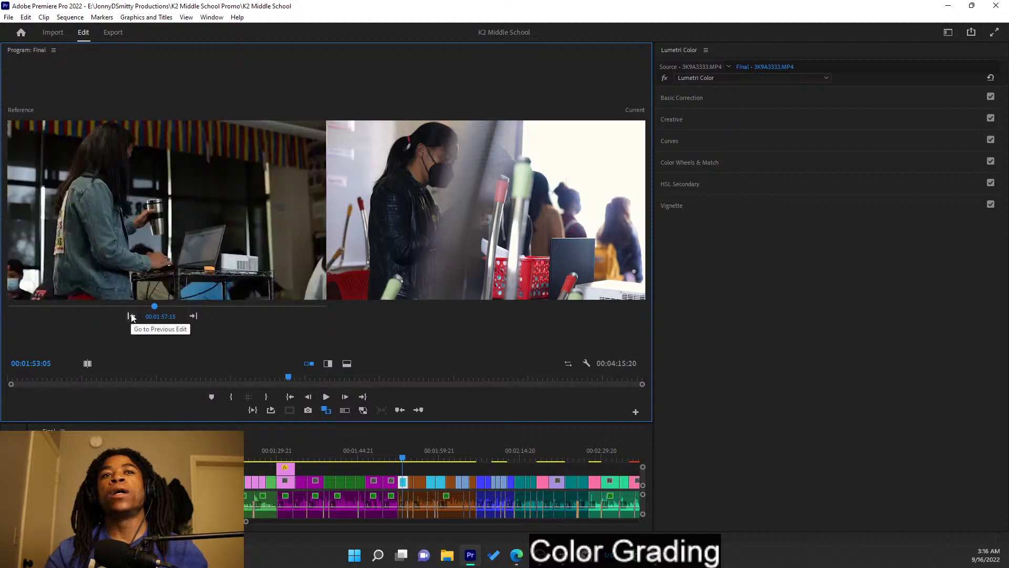
left_click(193, 317)
left_click(193, 317)
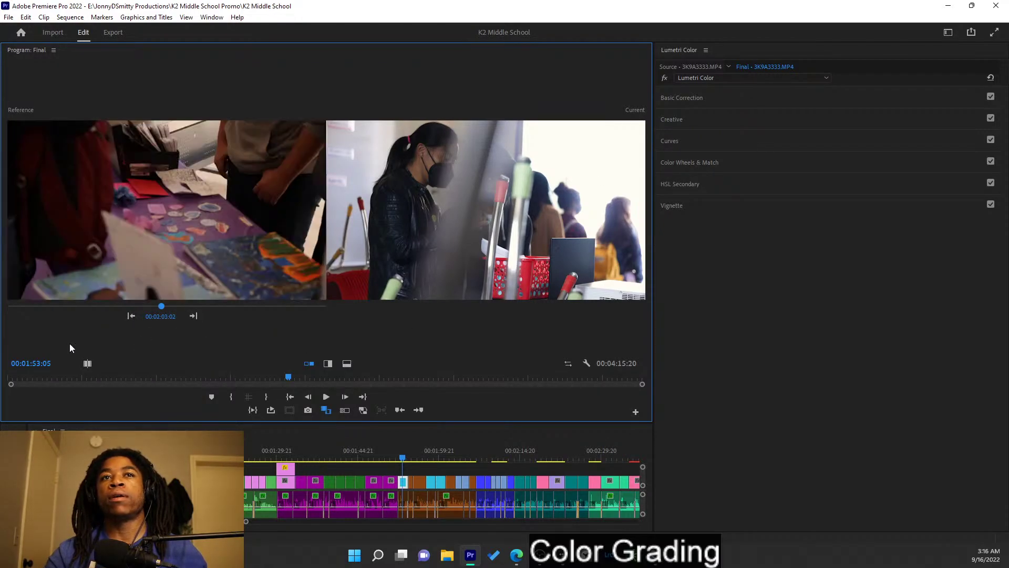
left_click(133, 317)
left_click(132, 317)
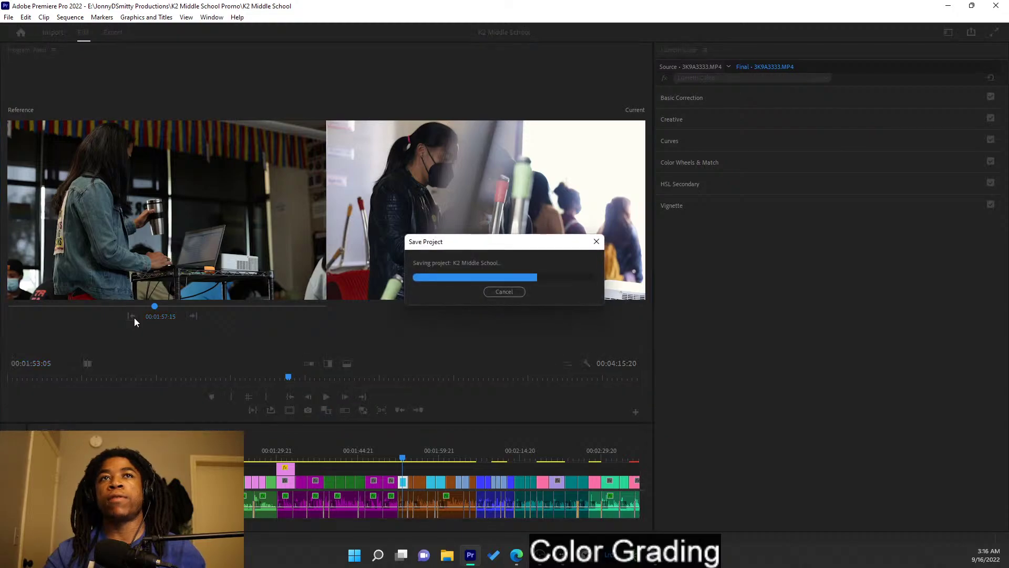
left_click(131, 316)
left_click(132, 316)
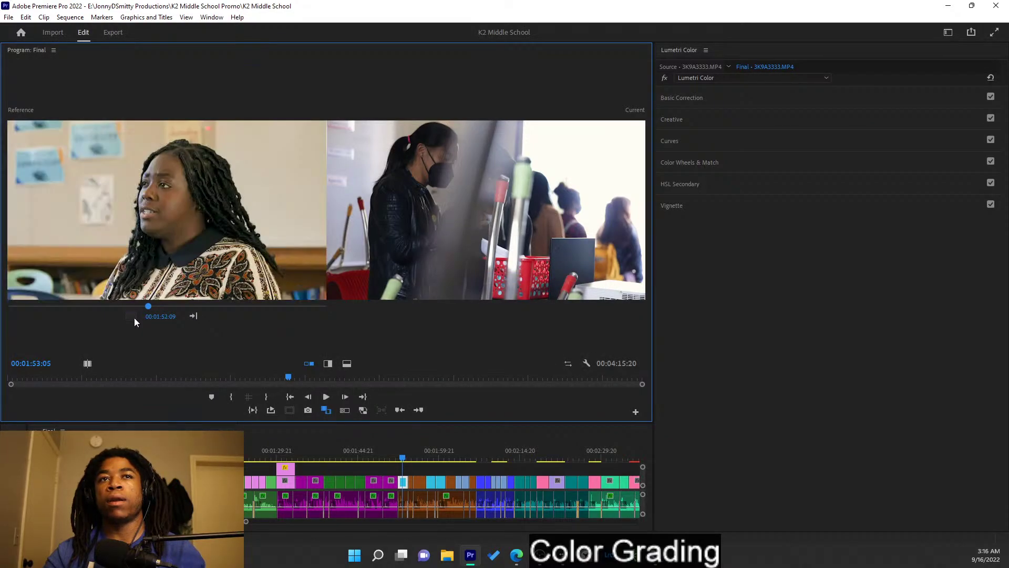
left_click(132, 315)
left_click(193, 315)
left_click(195, 315)
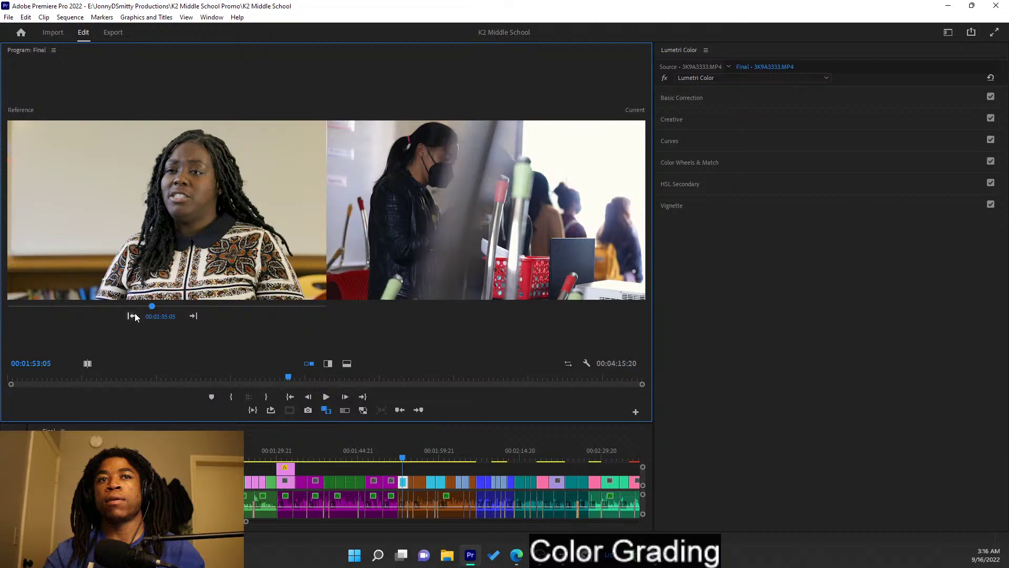
left_click(133, 316)
left_click(194, 316)
left_click(195, 316)
left_click(132, 316)
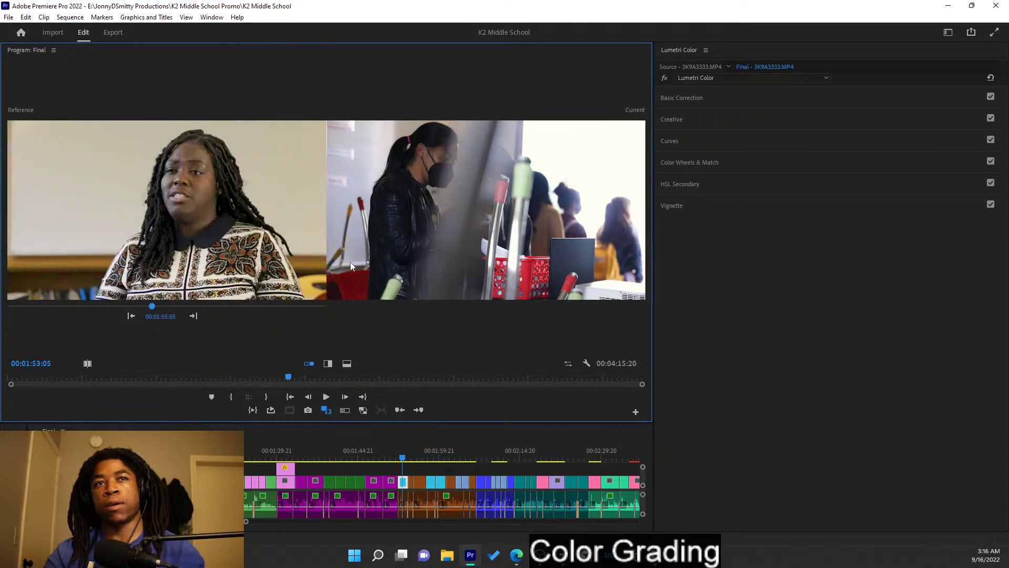
- Move the playhead to the laptop classroom clip 3K9A3493.MP4
left_click(397, 466)
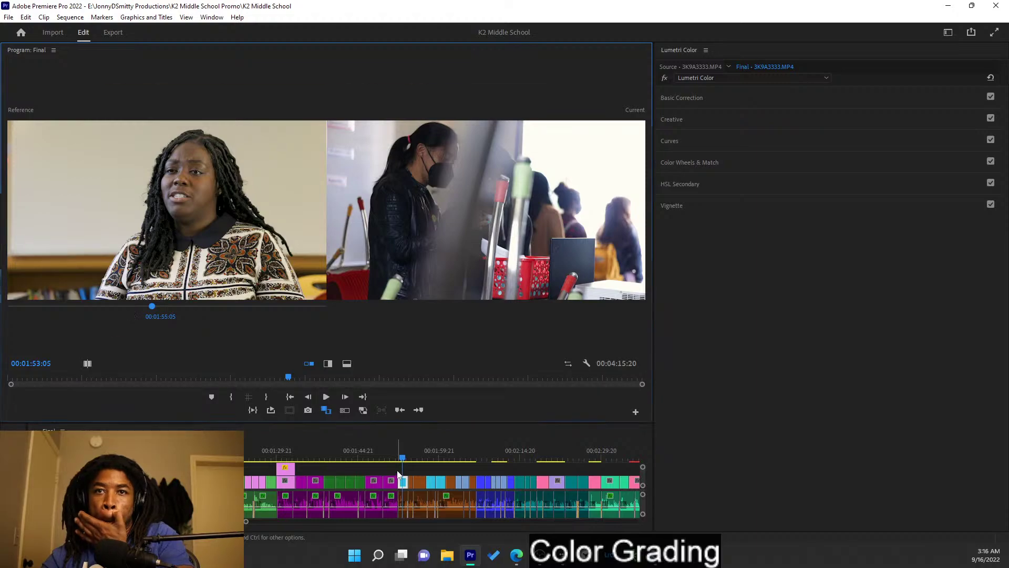
key("Down")
key("Down")
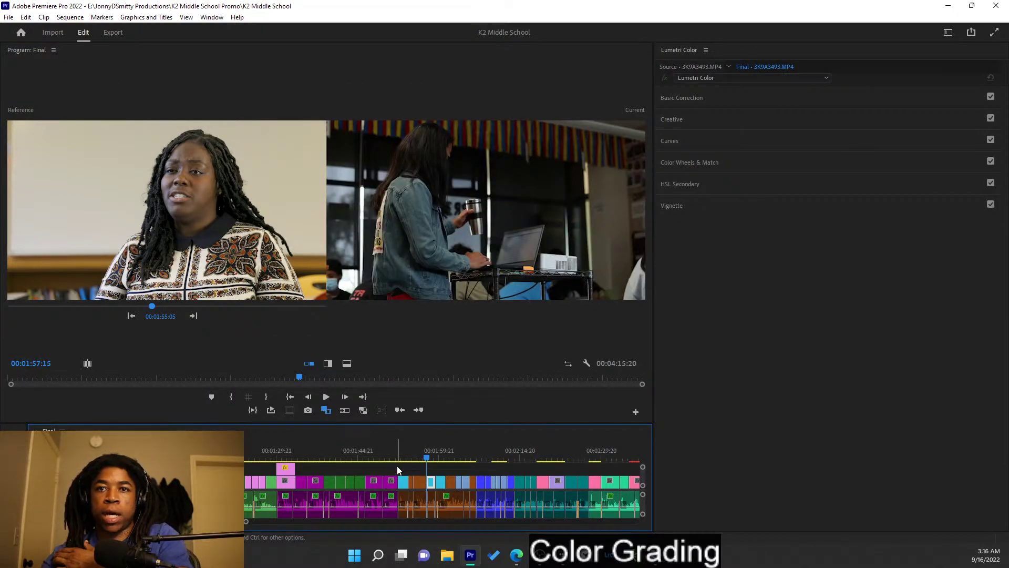
key("Right")
key("Right")
key("Right")
key("Right")
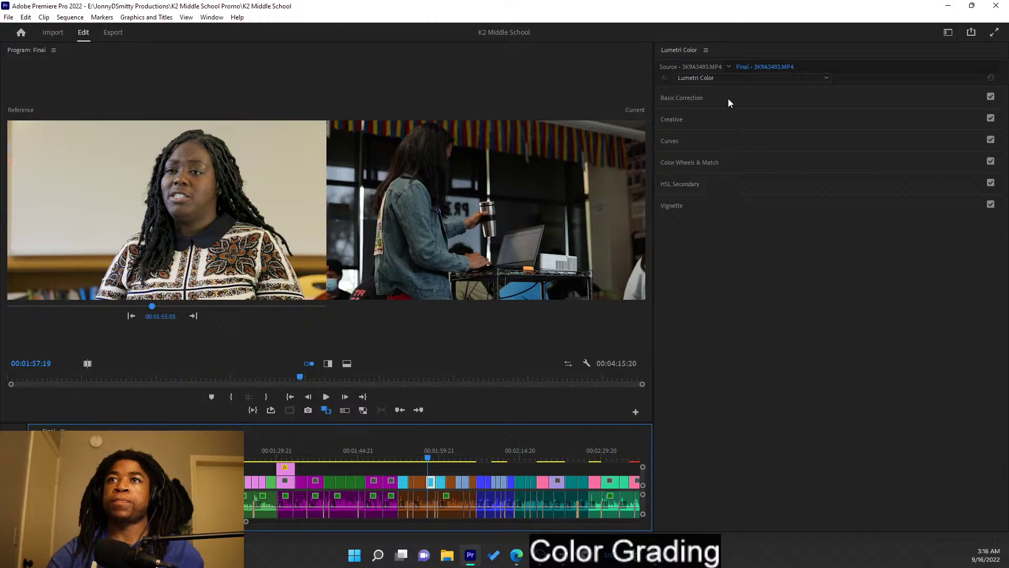
- Auto-correct the laptop shot and raise its Exposure from 0.7 to 0.9
left_click(728, 99)
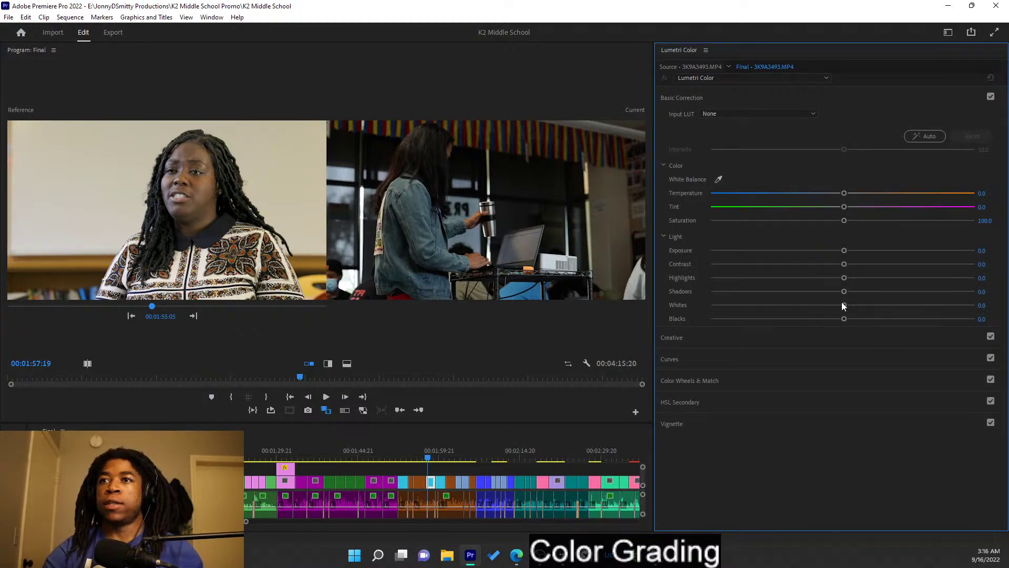
left_click(927, 138)
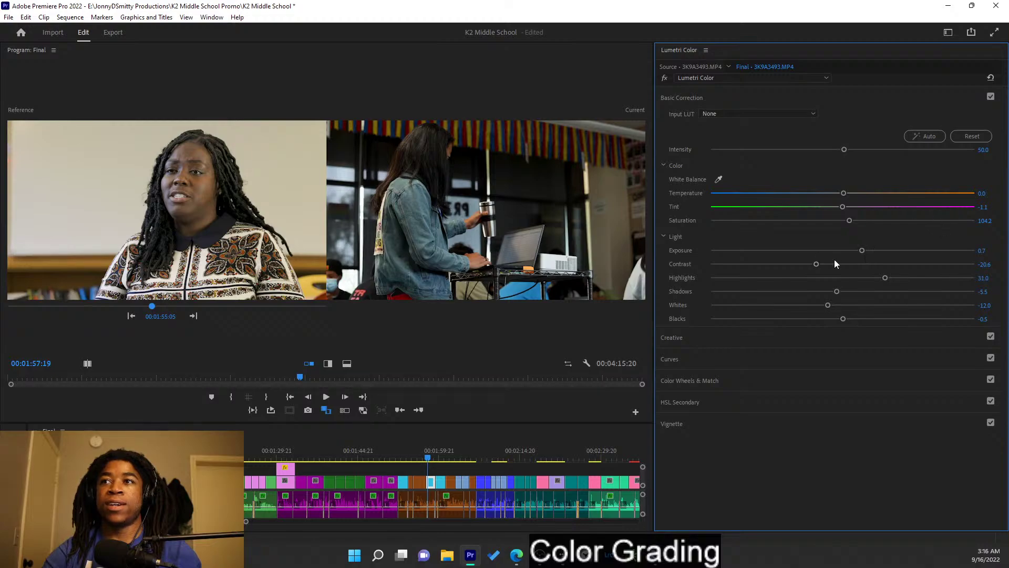
left_click_drag(862, 251, 867, 253)
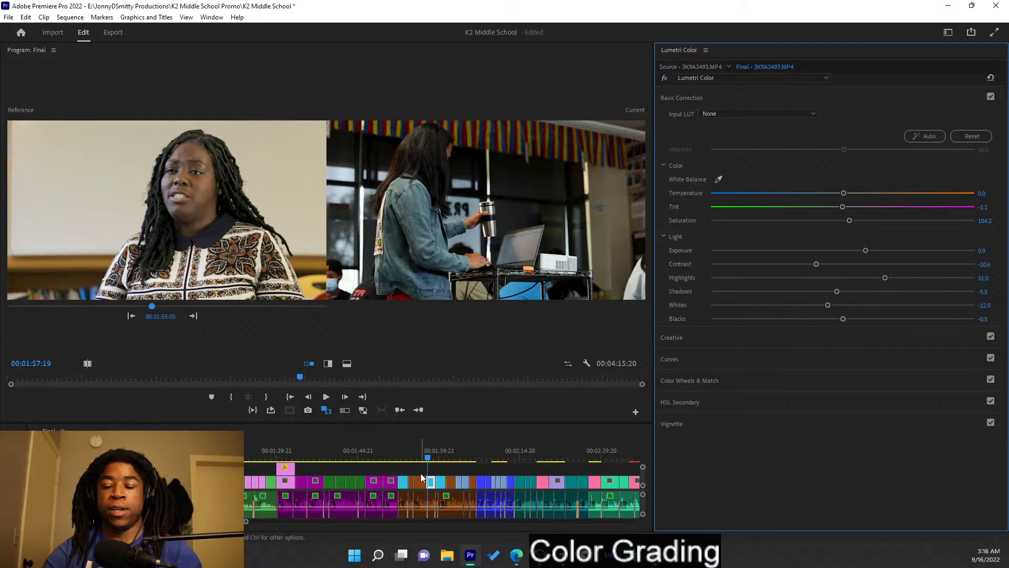
- Auto-correct the next classroom clip 3K9A3494.MP4 and cool its Temperature to -7.0
left_click(197, 317)
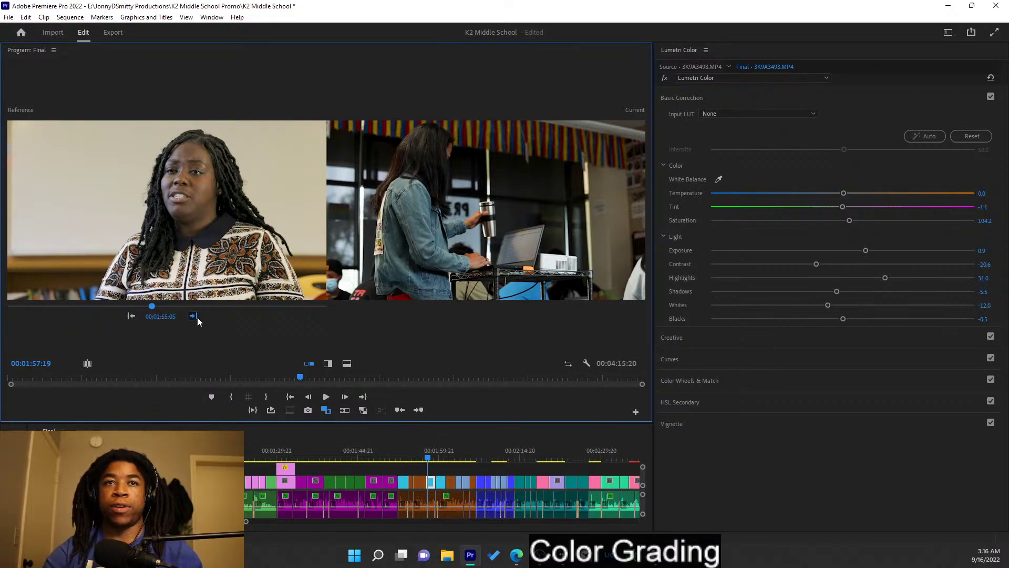
key("Down")
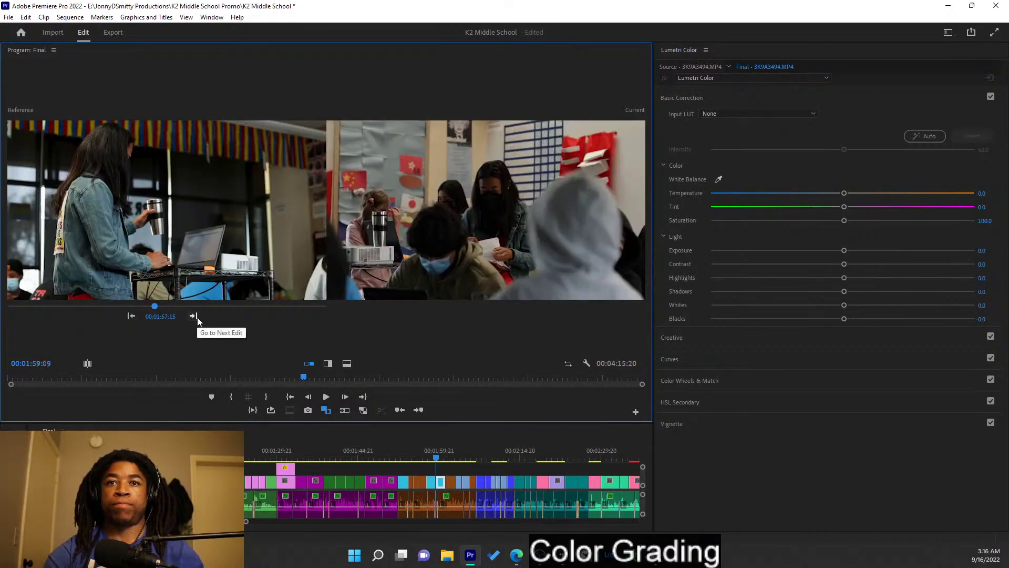
left_click(929, 137)
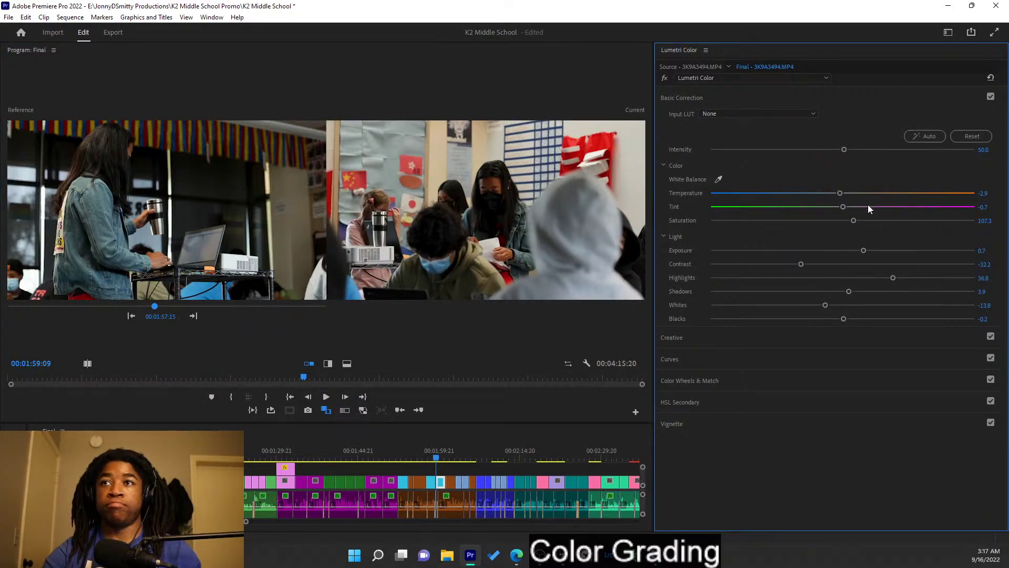
left_click_drag(840, 193, 834, 194)
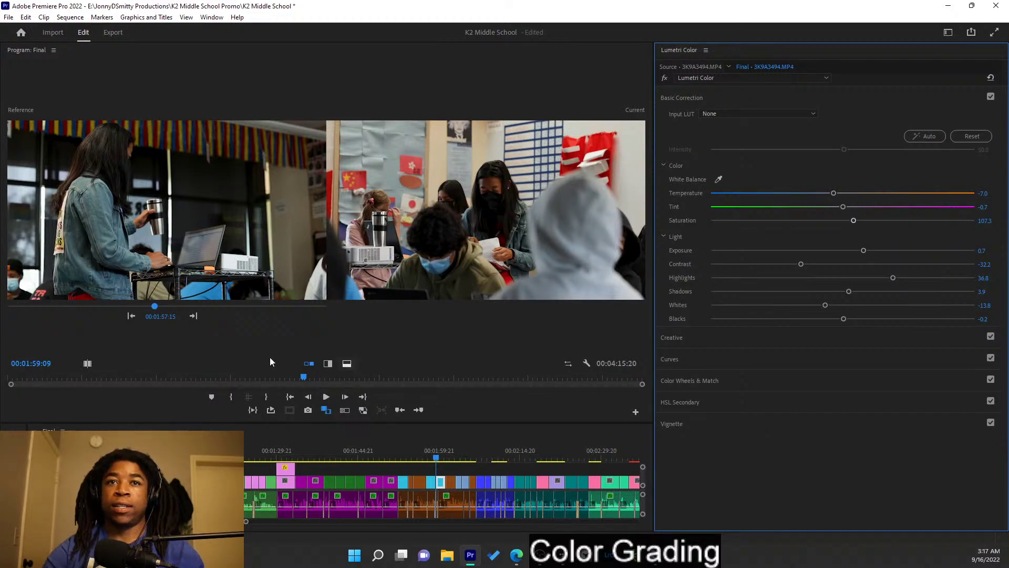
left_click(193, 316)
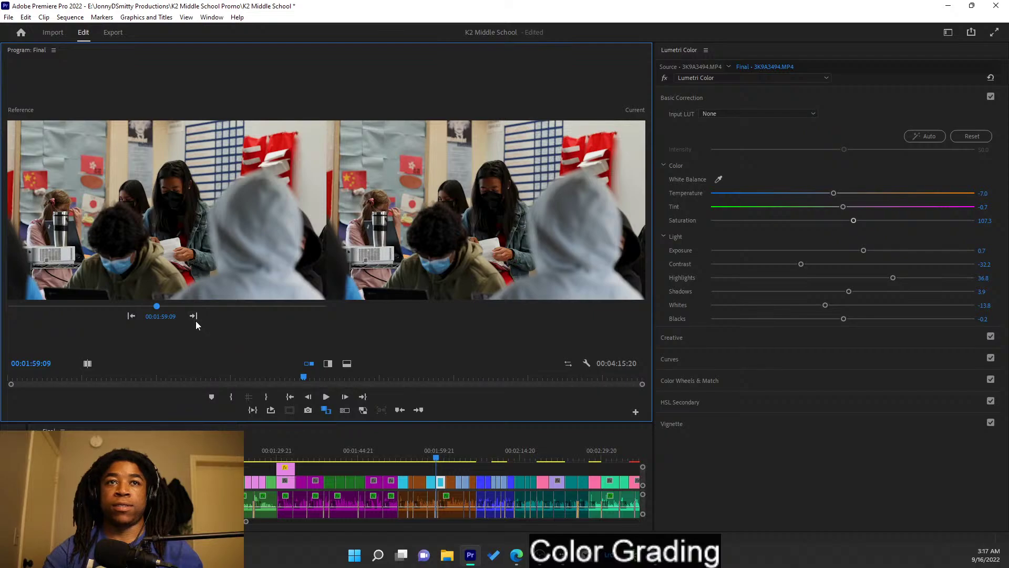
- Move to the art-table clip 3K9A3258.MP4 and set the interview shot as reference
key("Down")
key("Down")
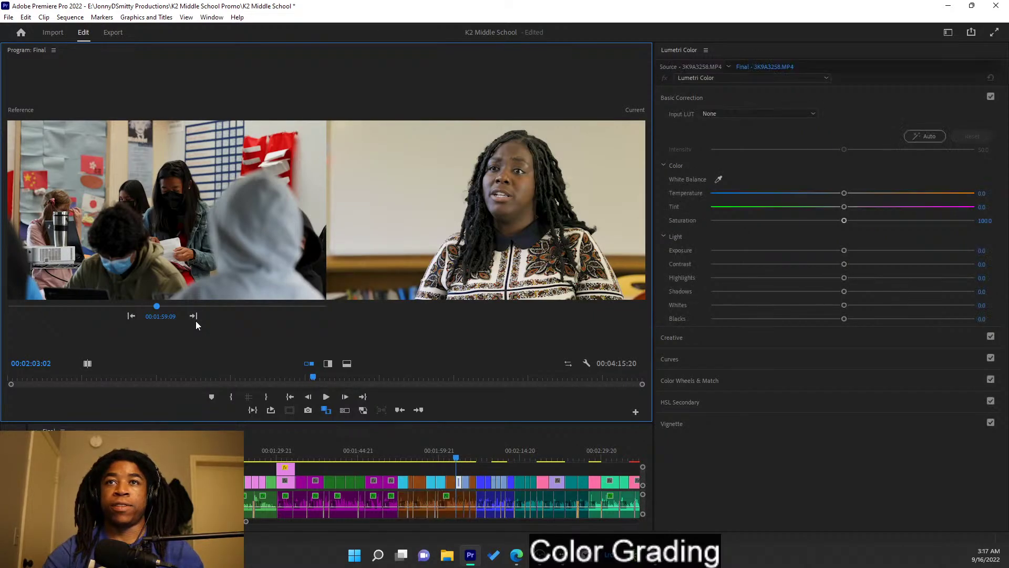
key("Down")
key("Up")
key("Right")
key("Right")
key("Right")
key("Right")
key("Right")
key("Right")
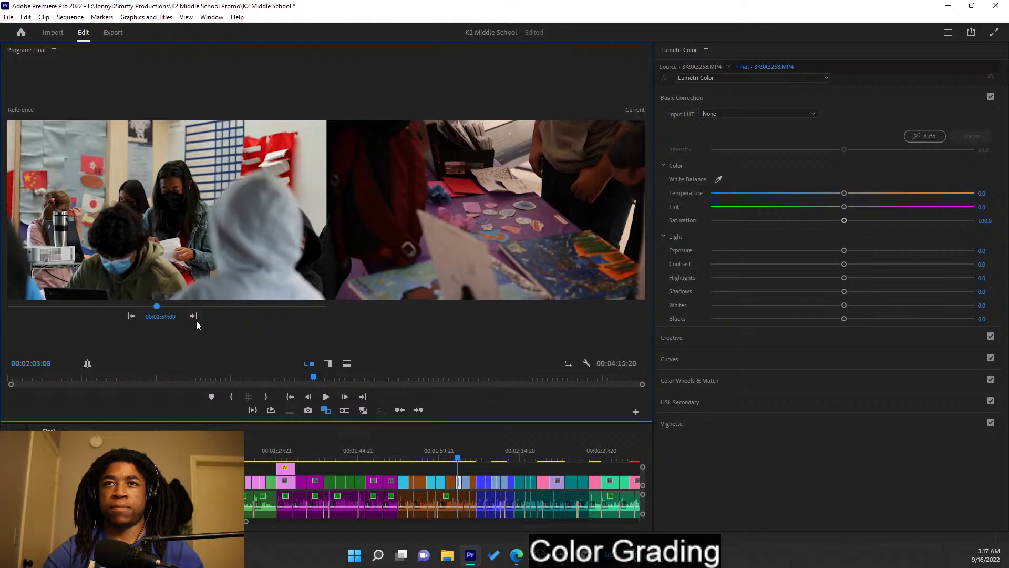
left_click(193, 317)
left_click(194, 317)
left_click(130, 316)
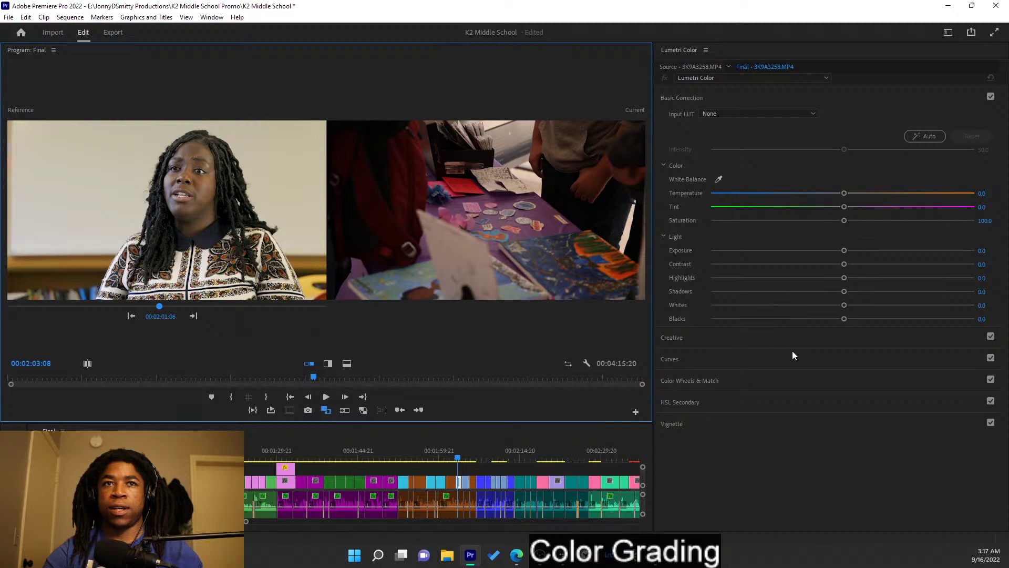
- Try Apply Match in Color Wheels & Match, undo it, and show Basic Correction
left_click(746, 377)
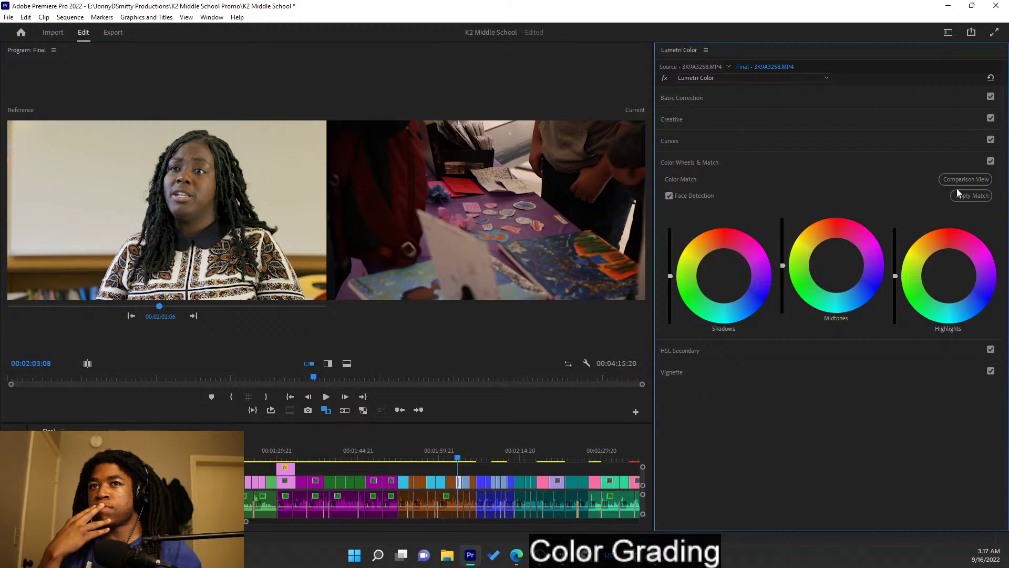
left_click(957, 192)
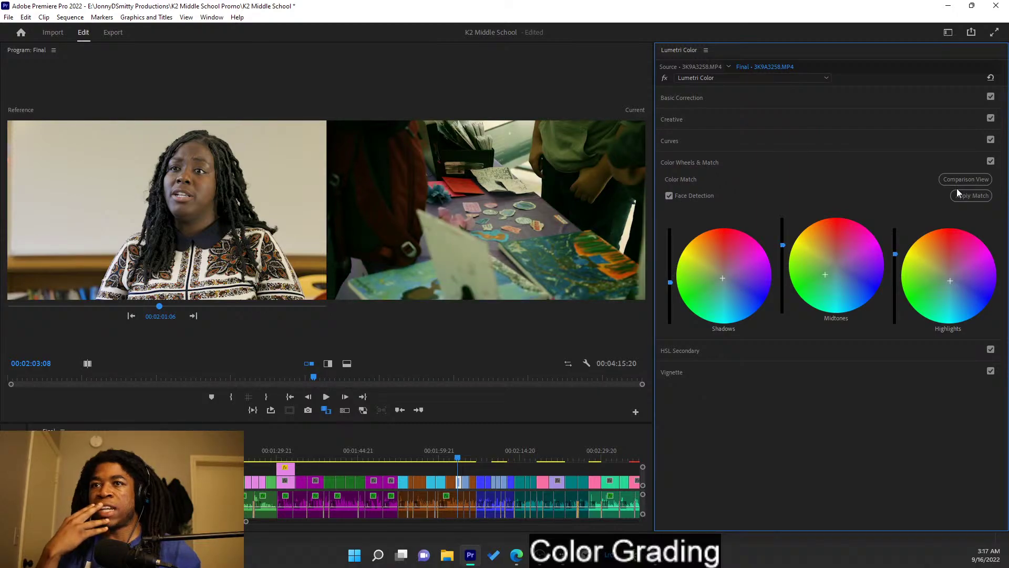
key("ctrl+z")
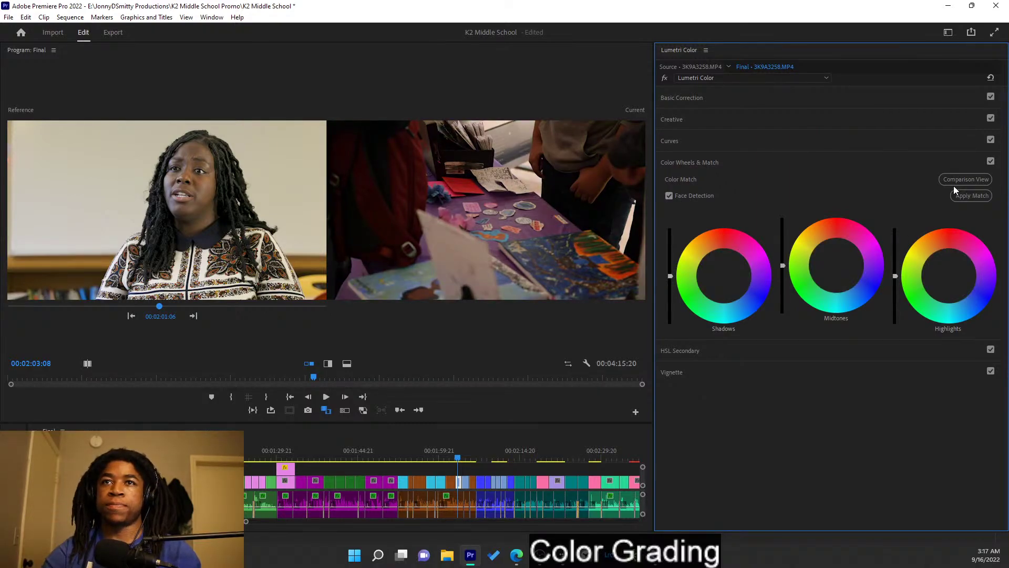
left_click(823, 165)
left_click(796, 99)
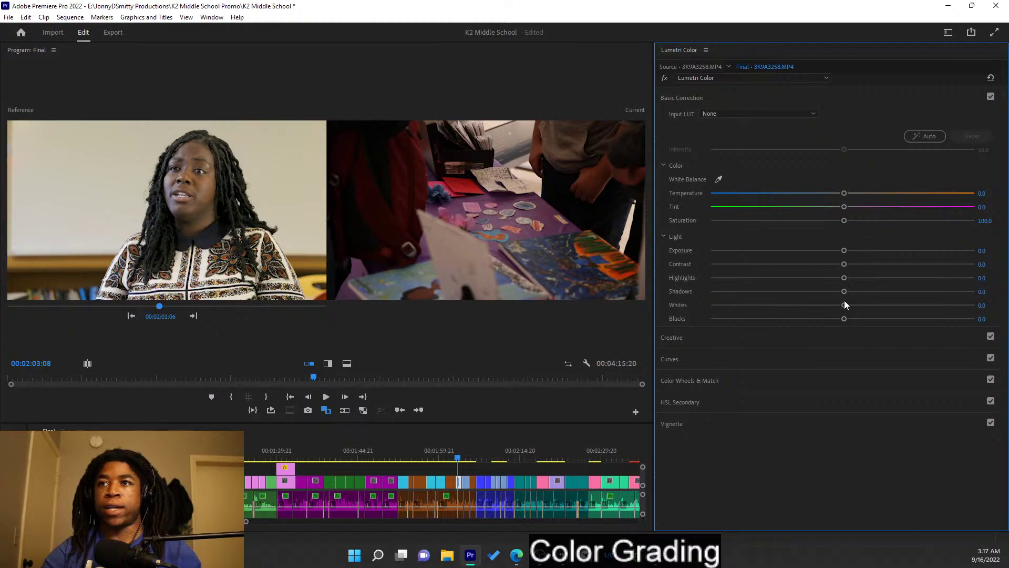
- Set Whites 5.8, Exposure 1.4, Contrast -20.1, Highlights 19.3 and nudge Tint toward green
mouse_move(844, 303)
left_mouse_down()
mouse_move(865, 305)
mouse_move(852, 304)
left_mouse_up()
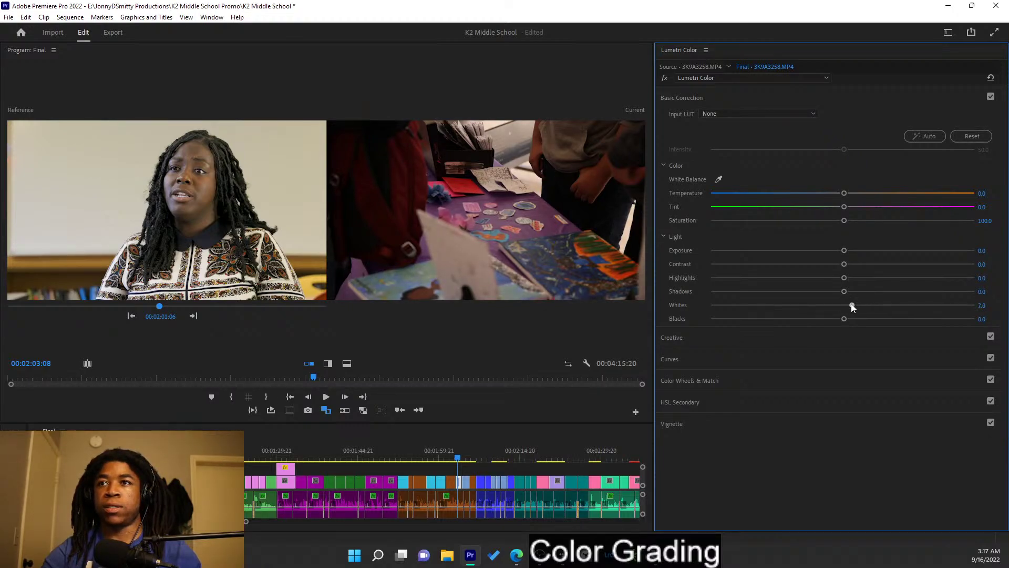
left_click_drag(843, 251, 881, 263)
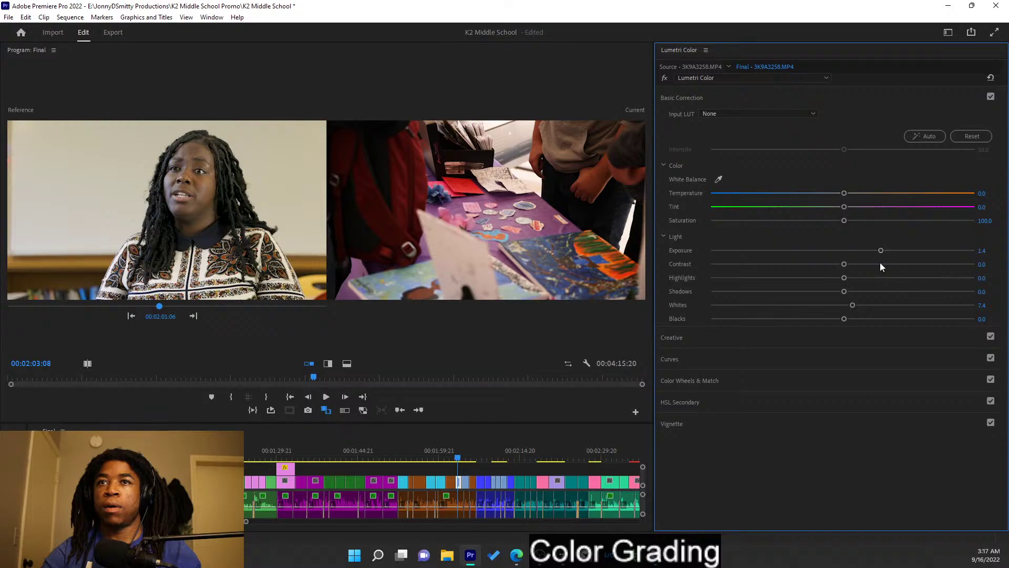
mouse_move(854, 305)
left_mouse_down()
mouse_move(803, 305)
mouse_move(845, 314)
left_mouse_up()
left_click_drag(844, 264, 826, 264)
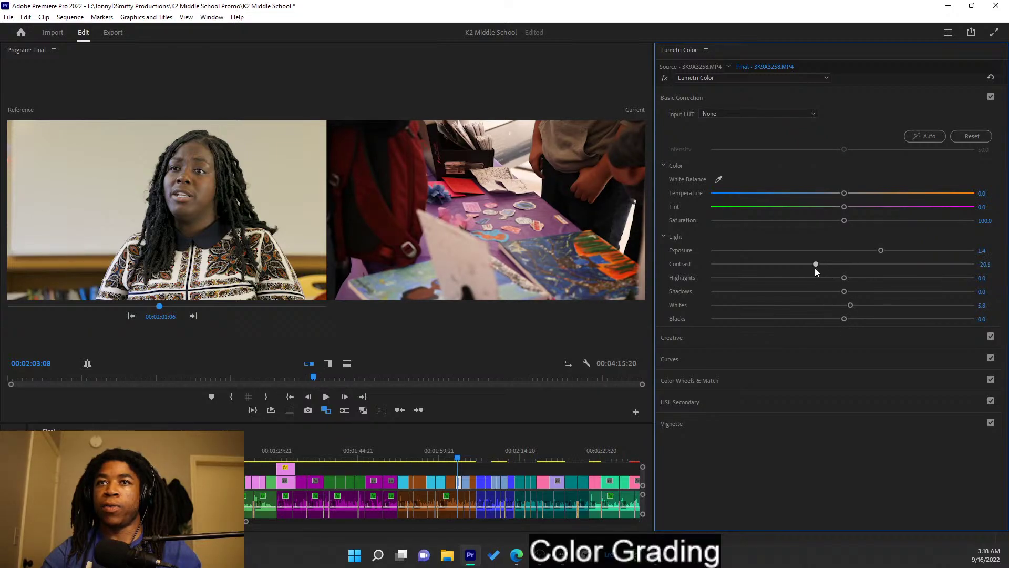
left_click_drag(844, 278, 868, 289)
left_click_drag(844, 207, 842, 207)
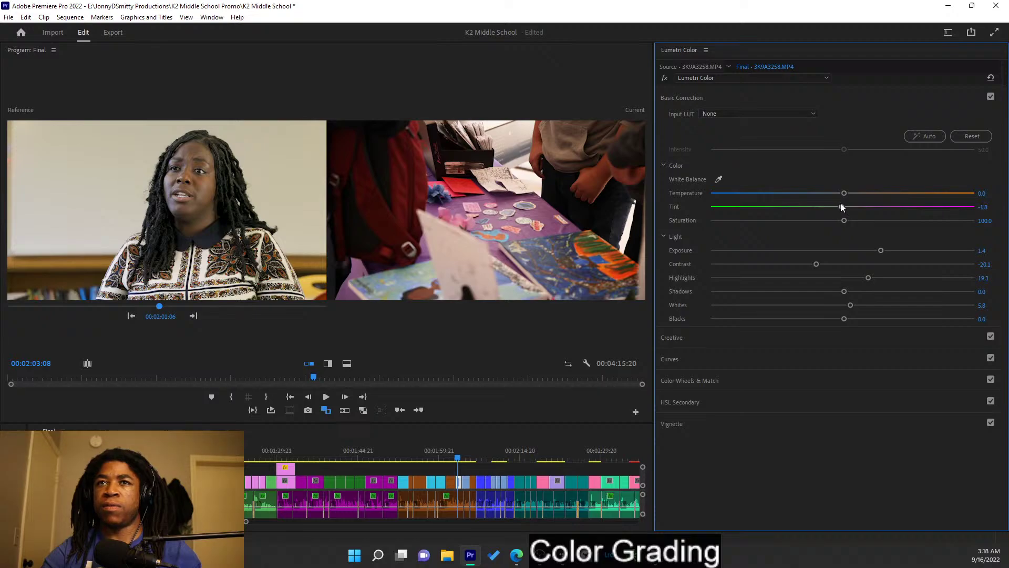
- Try and undo Auto, set Temperature -8.2 and Saturation 95.8, then save
left_click(931, 136)
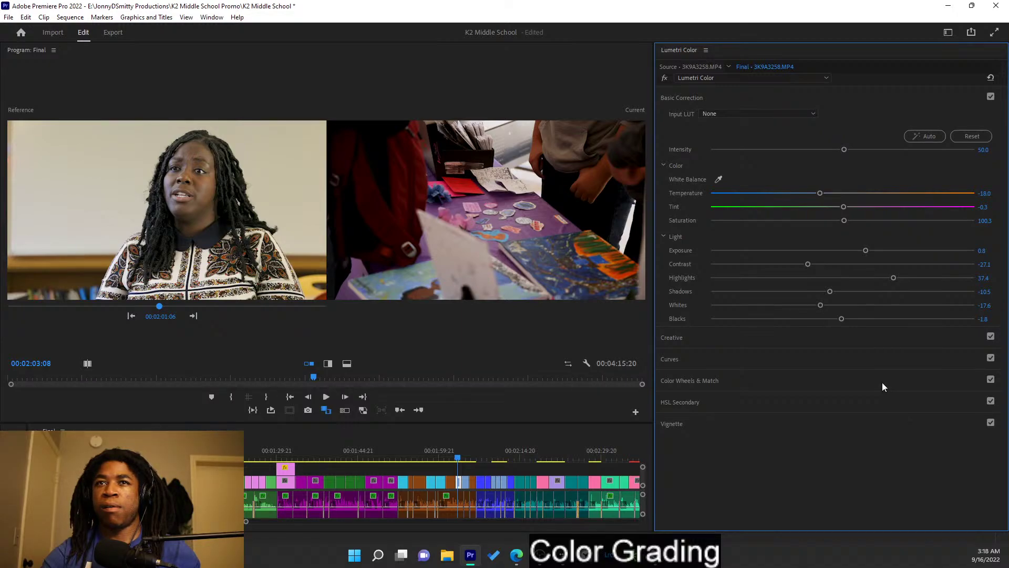
key("ctrl+z")
key("ctrl+shift+z")
key("ctrl+z")
left_click_drag(844, 193, 829, 195)
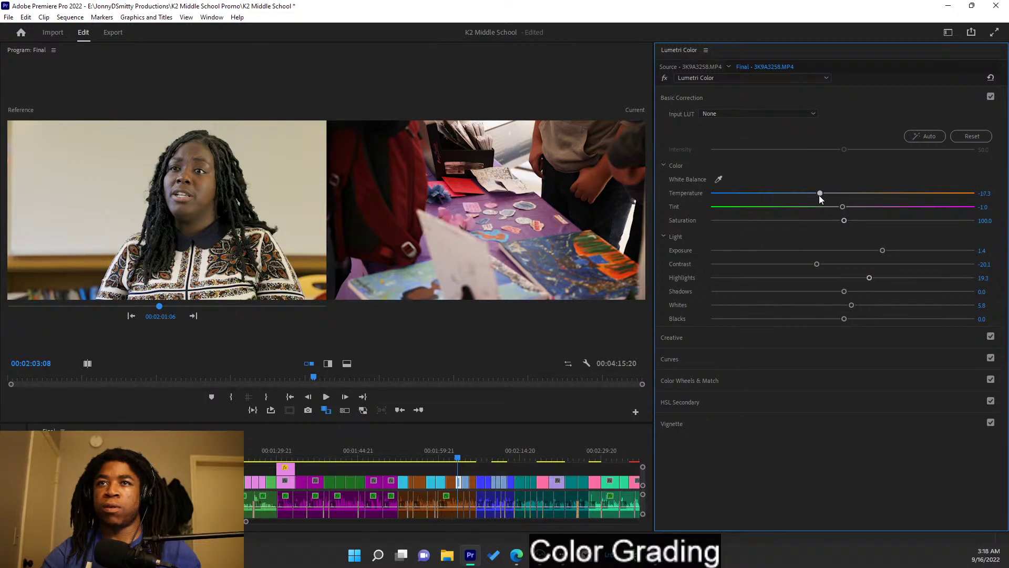
mouse_move(828, 196)
left_mouse_down()
mouse_move(853, 197)
mouse_move(830, 197)
mouse_move(851, 210)
mouse_move(832, 207)
mouse_move(841, 209)
left_mouse_up()
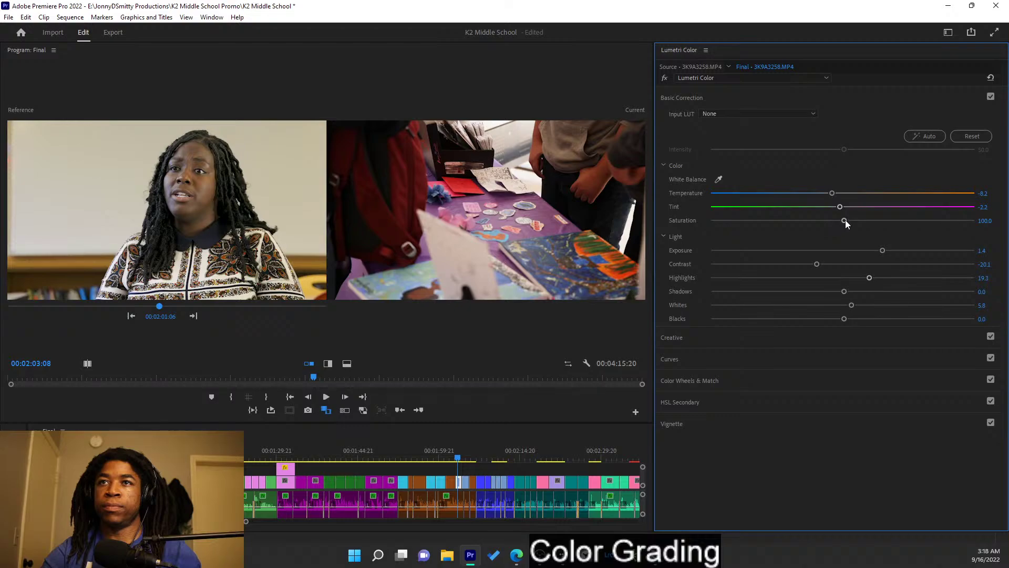
left_click_drag(851, 220, 836, 222)
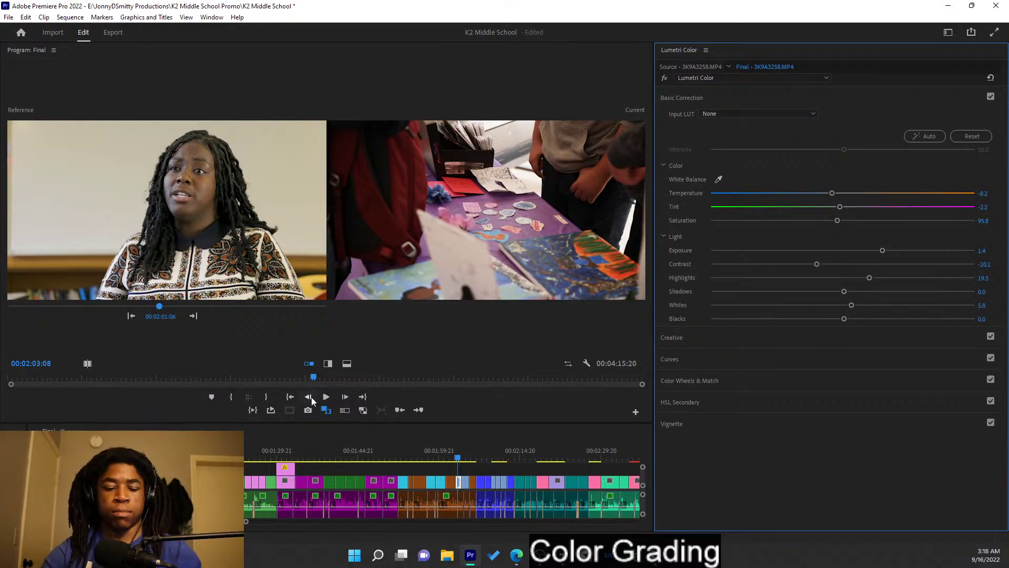
key("ctrl+s")
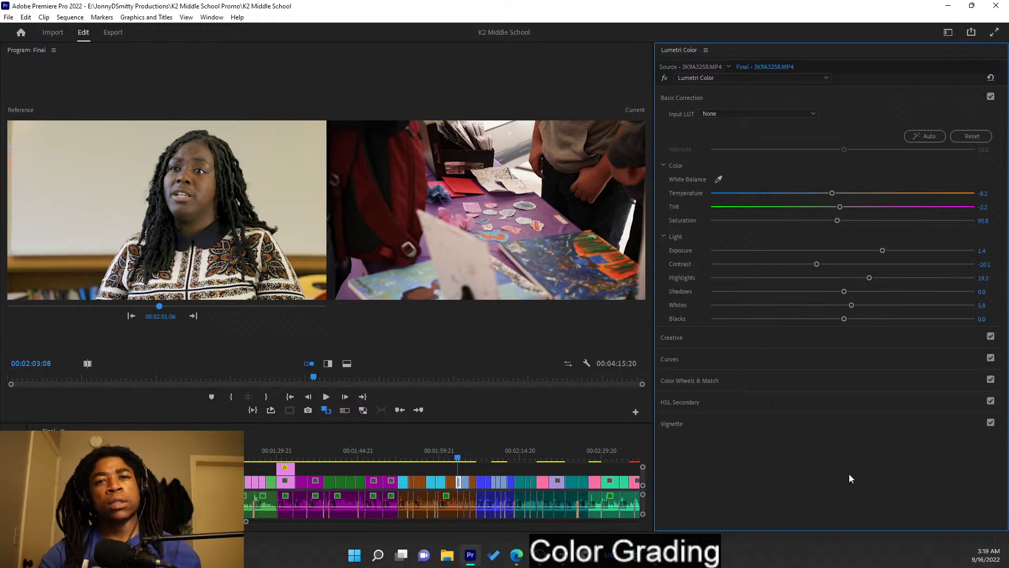
left_click(193, 315)
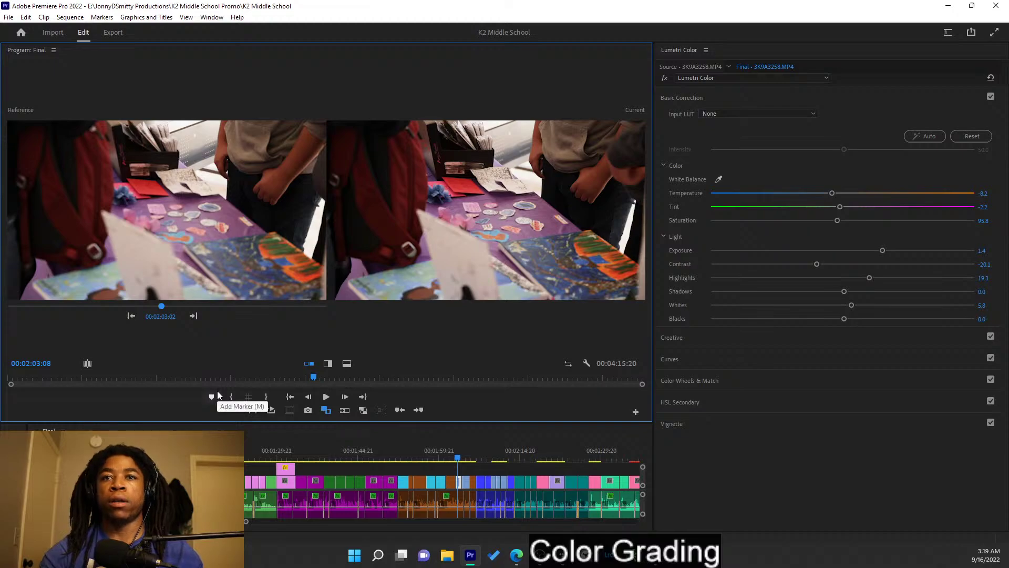
- Auto-correct gym clip 3K9A3257.MP4, set Shadows -2.2 and Blacks 1.0, and save
key("Down")
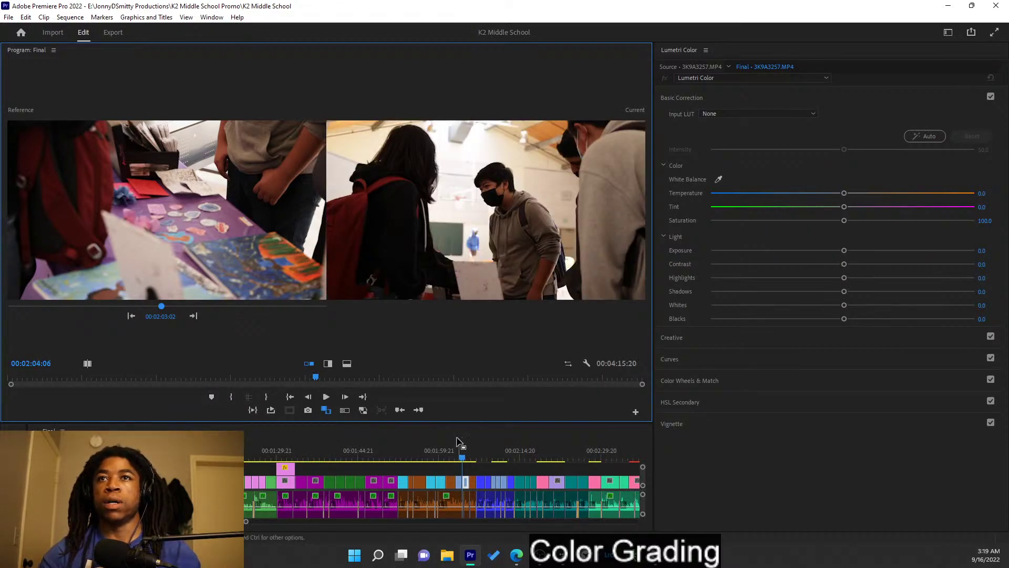
left_click(876, 214)
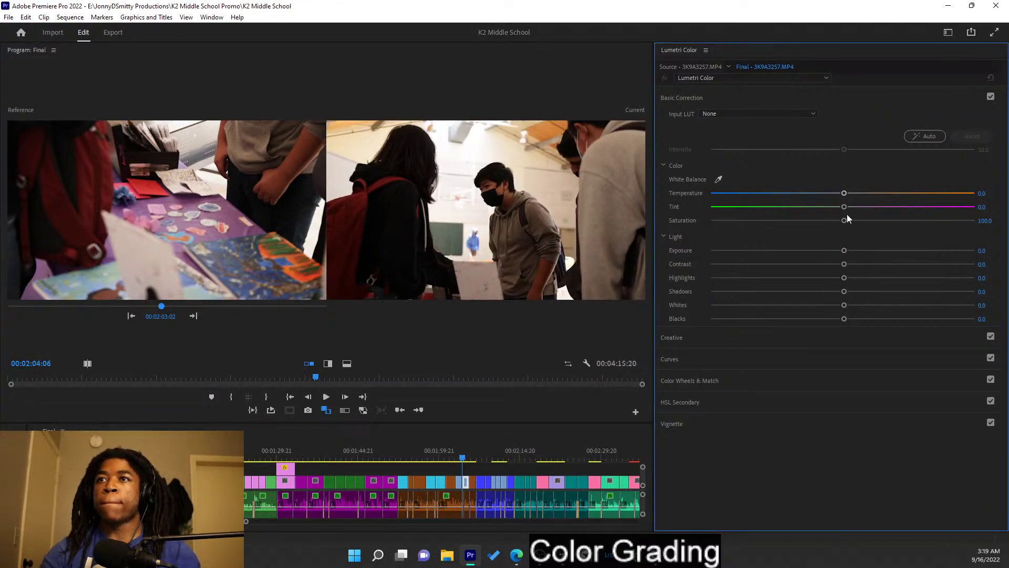
left_click(929, 136)
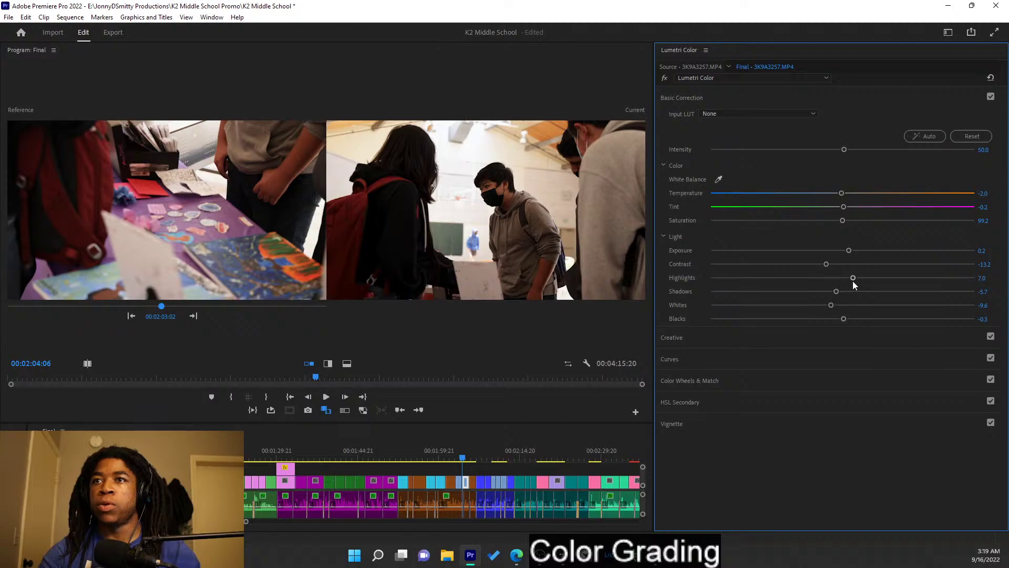
mouse_move(837, 292)
left_mouse_down()
mouse_move(858, 295)
mouse_move(829, 294)
mouse_move(838, 296)
left_mouse_up()
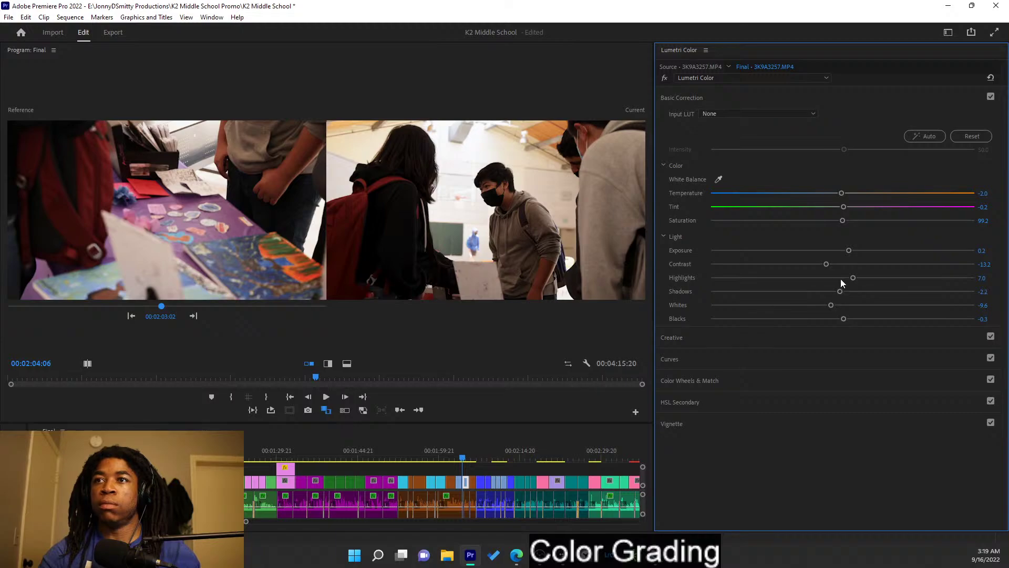
left_click_drag(845, 320, 846, 320)
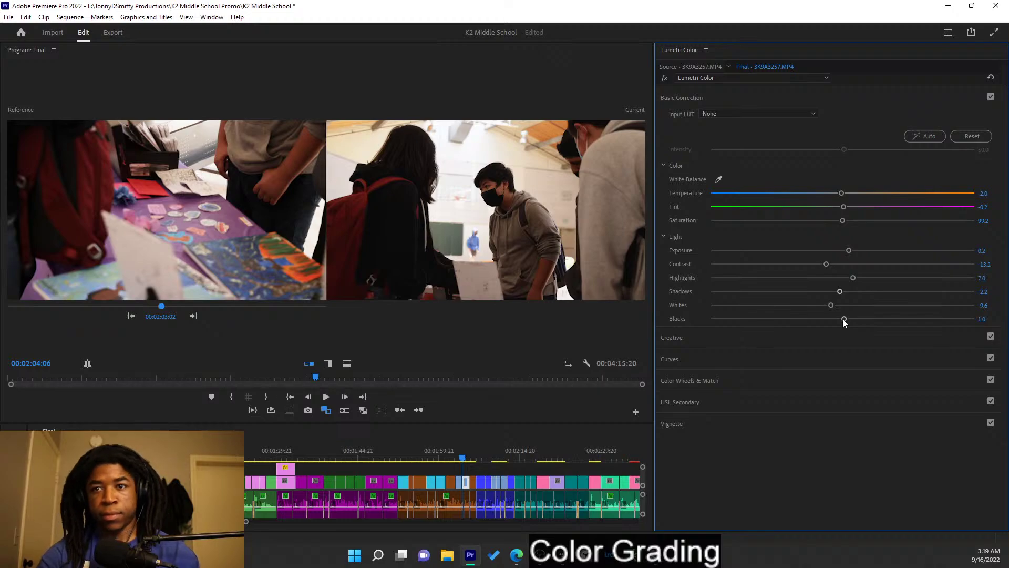
key("ctrl+s")
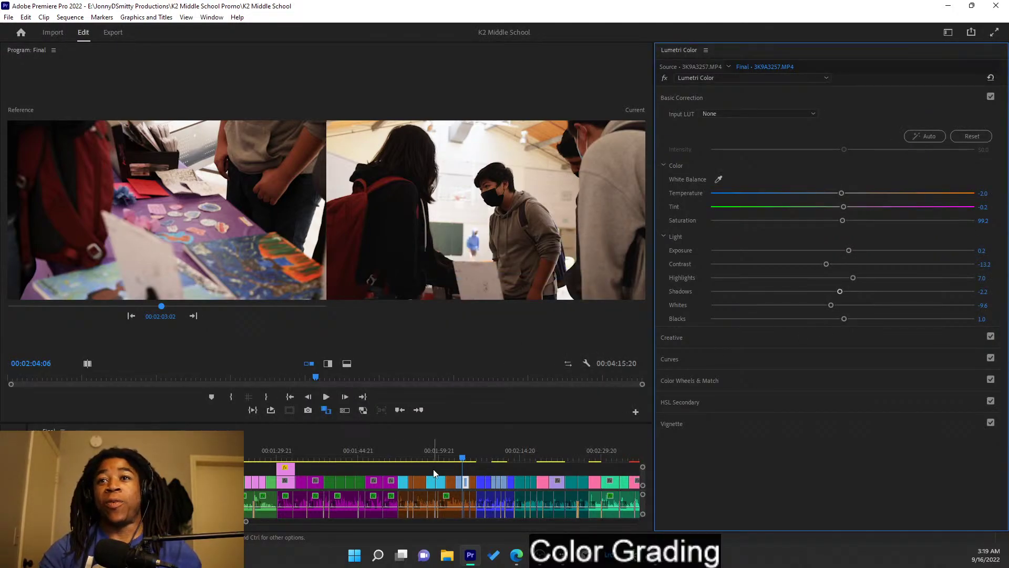
- Advance the reference to the GAP hoodie interview, save, and scrub the timeline to an interview clip
left_click(194, 316)
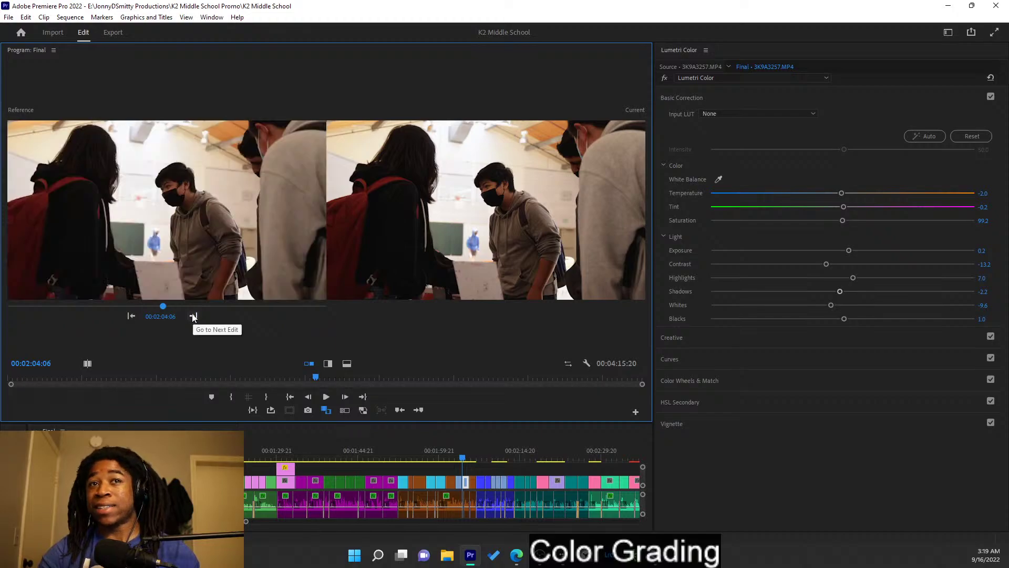
left_click(193, 316)
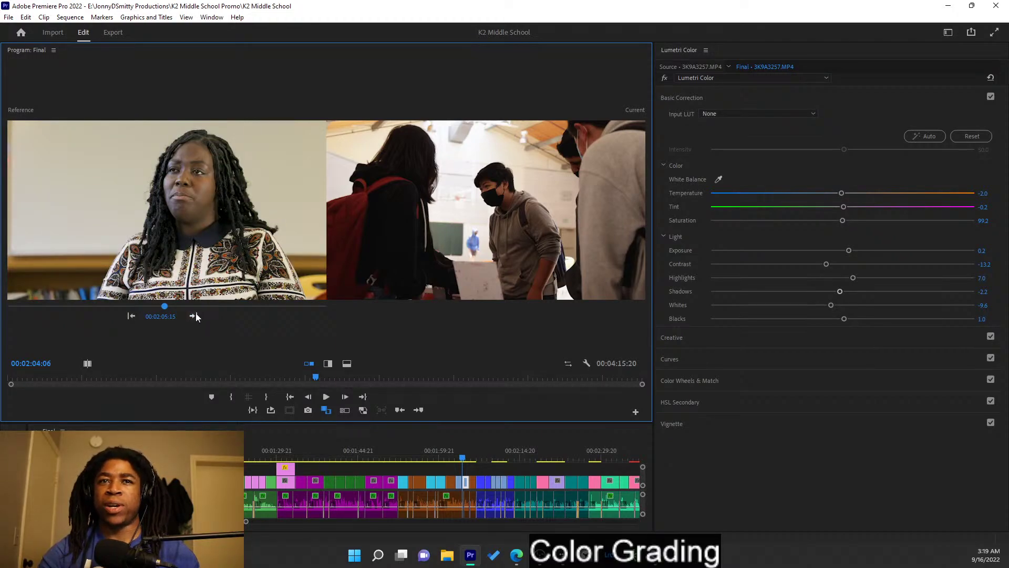
left_click(193, 316)
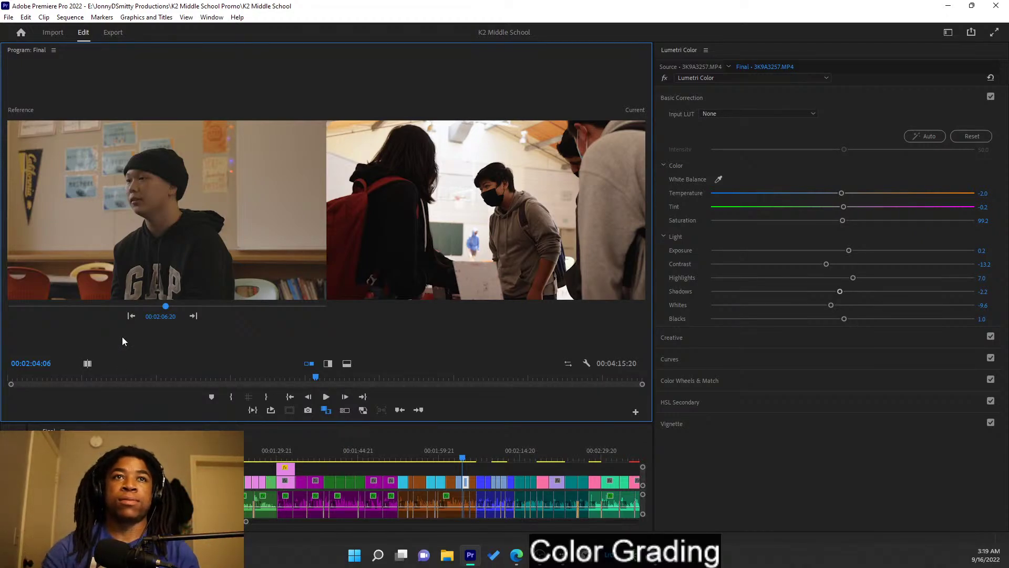
key("ctrl+s")
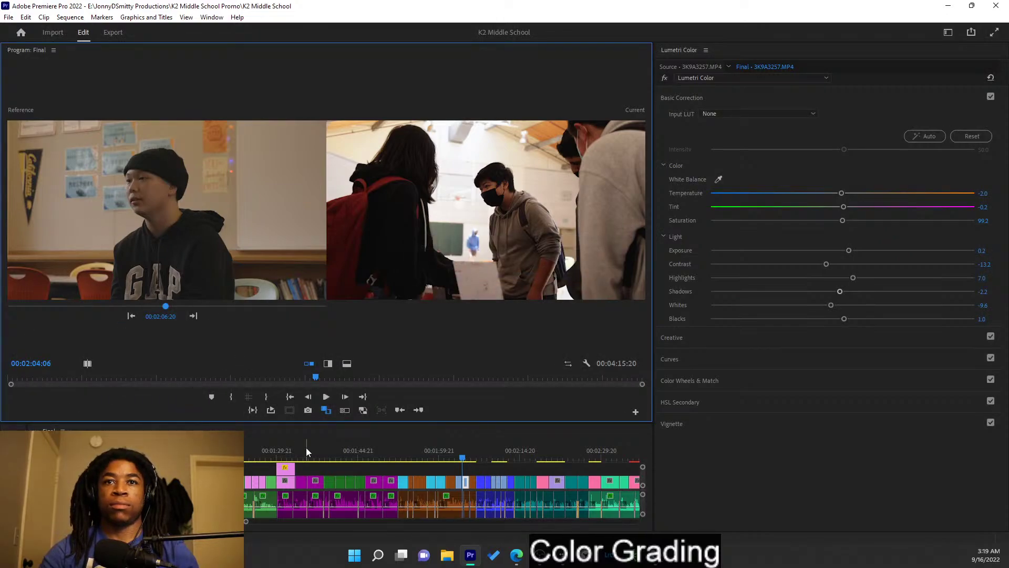
left_click(336, 440)
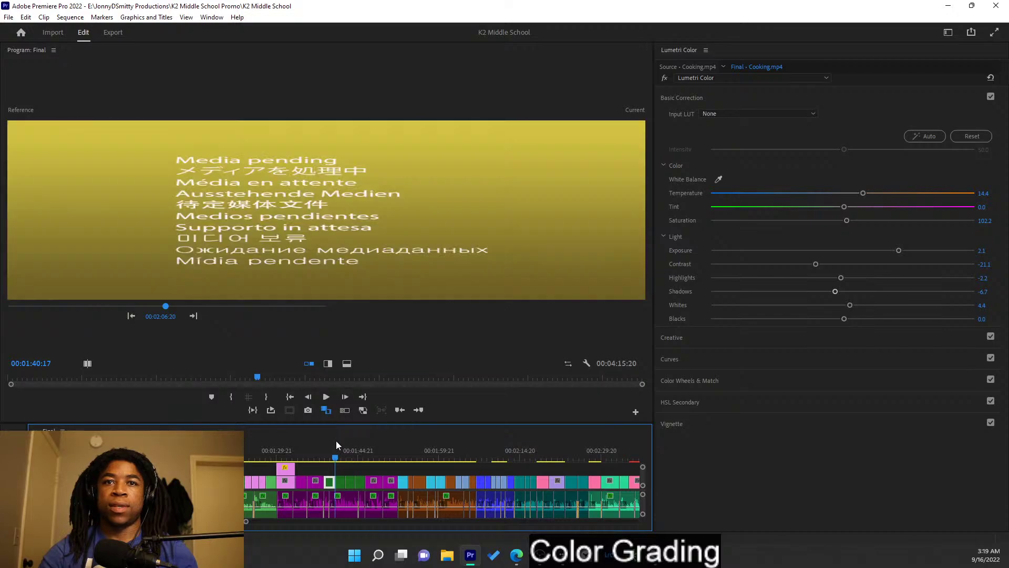
left_click_drag(336, 445, 220, 452)
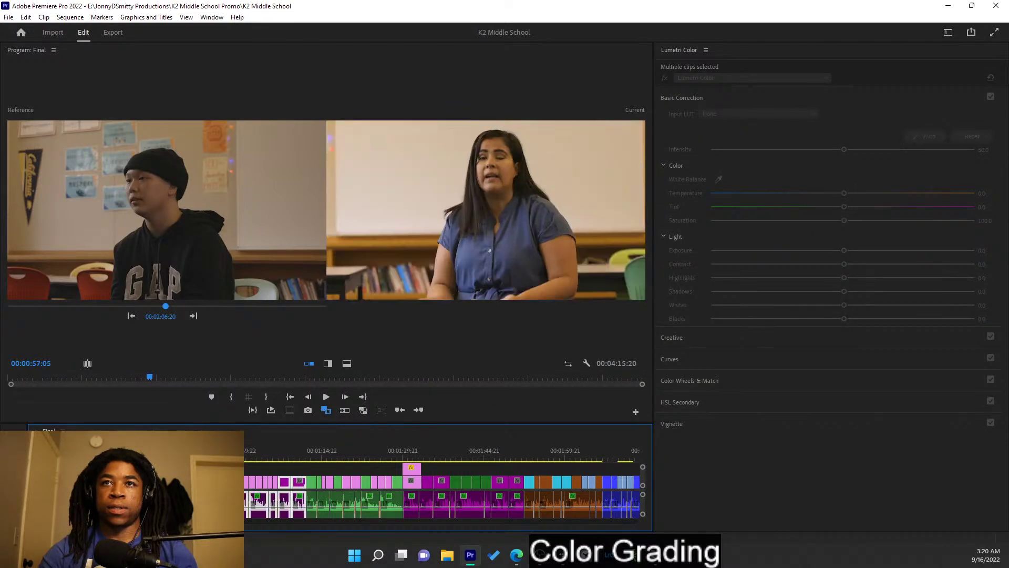
- Open the nested interview sequence and copy its graded interview clip
double_click(267, 491)
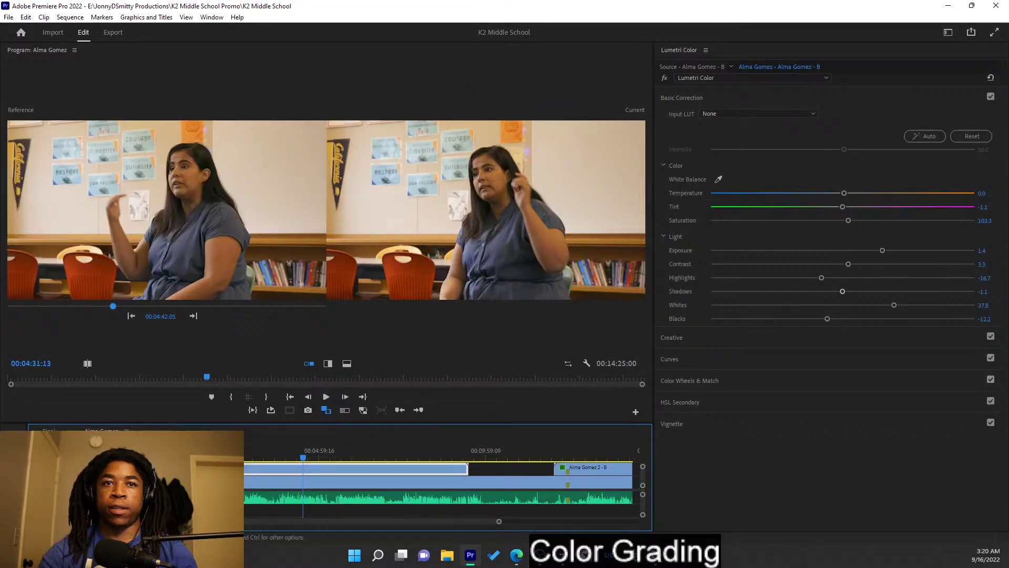
right_click(261, 467)
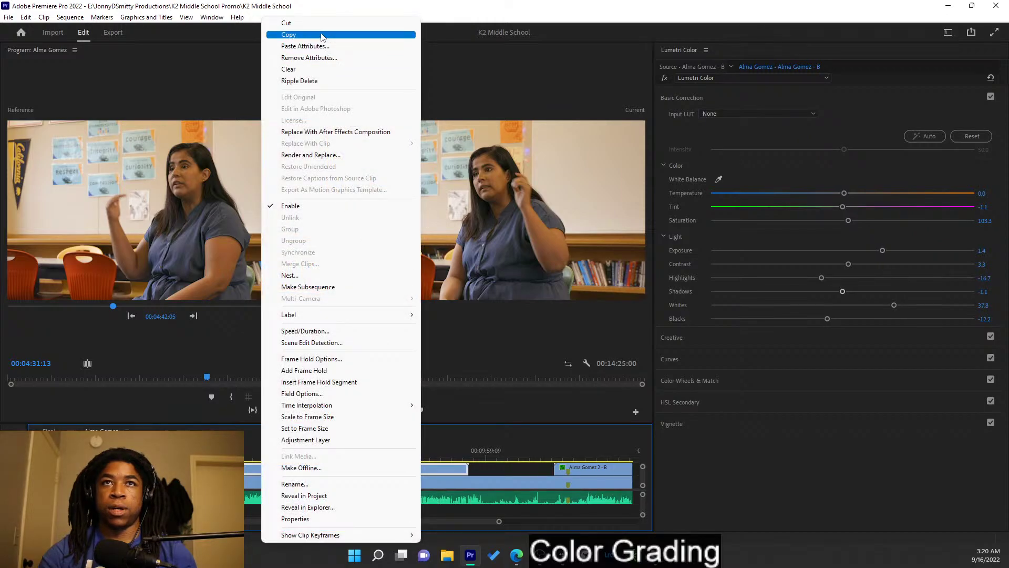
left_click(288, 34)
- Back in the Final sequence, scrub and select the nested interview clips further along
left_click(48, 430)
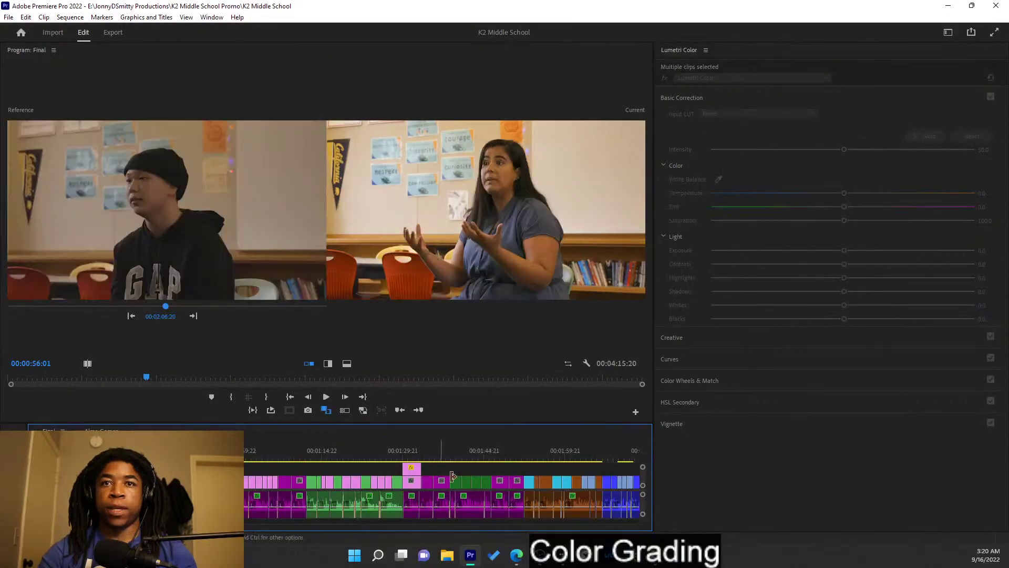
left_click_drag(500, 454, 533, 482)
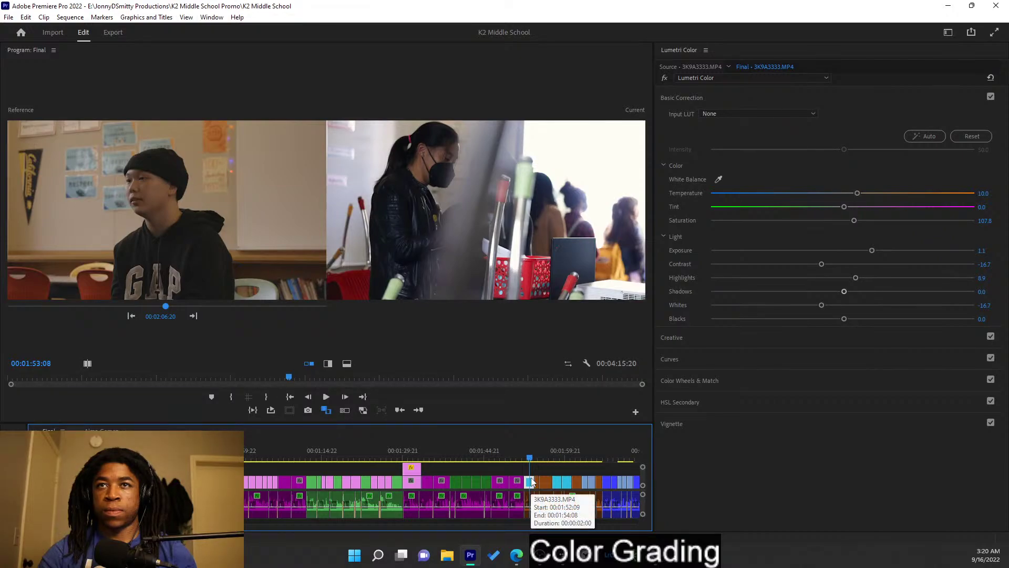
left_click(513, 482)
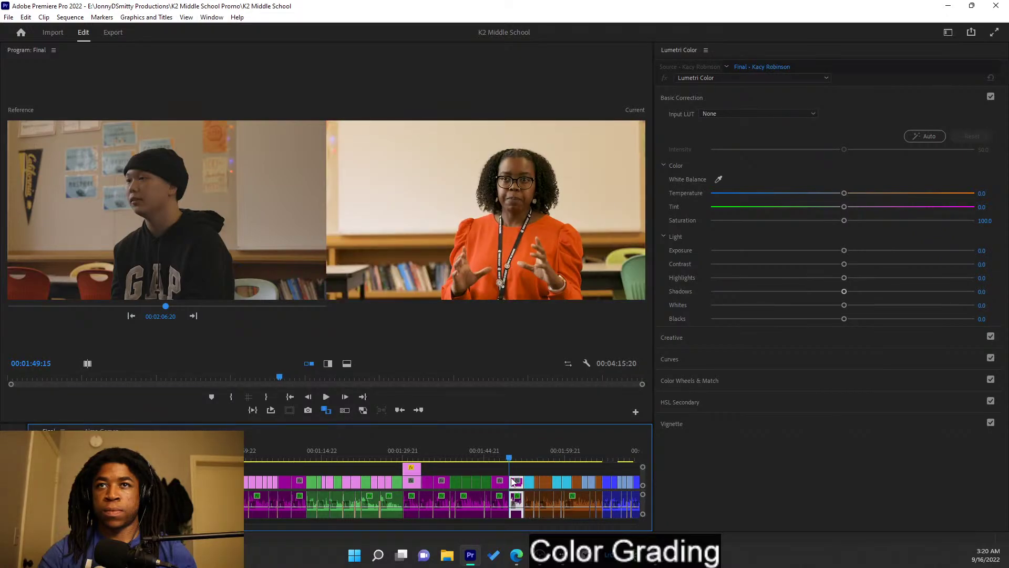
key("shift+Left")
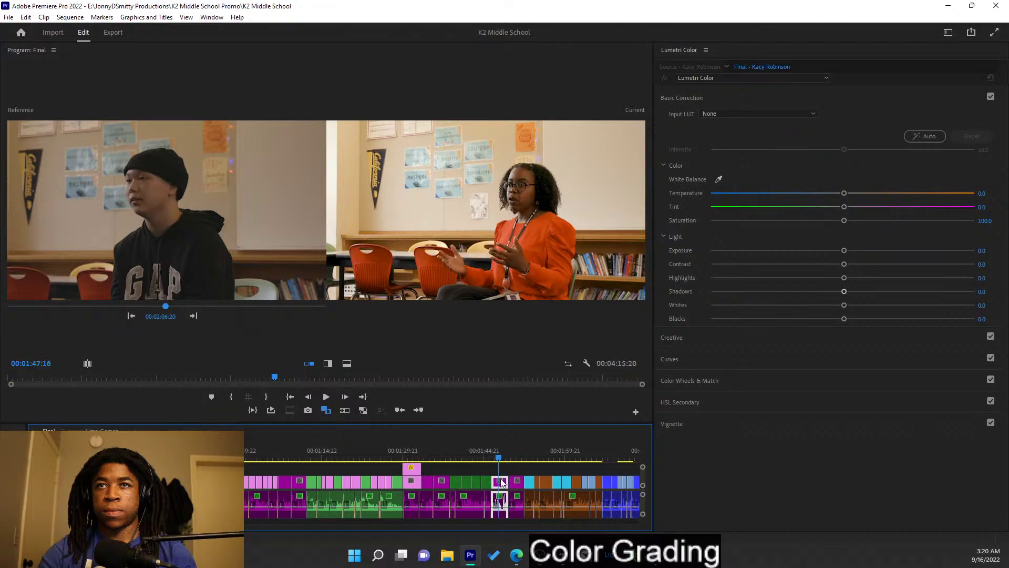
left_click(477, 481)
left_click(535, 483)
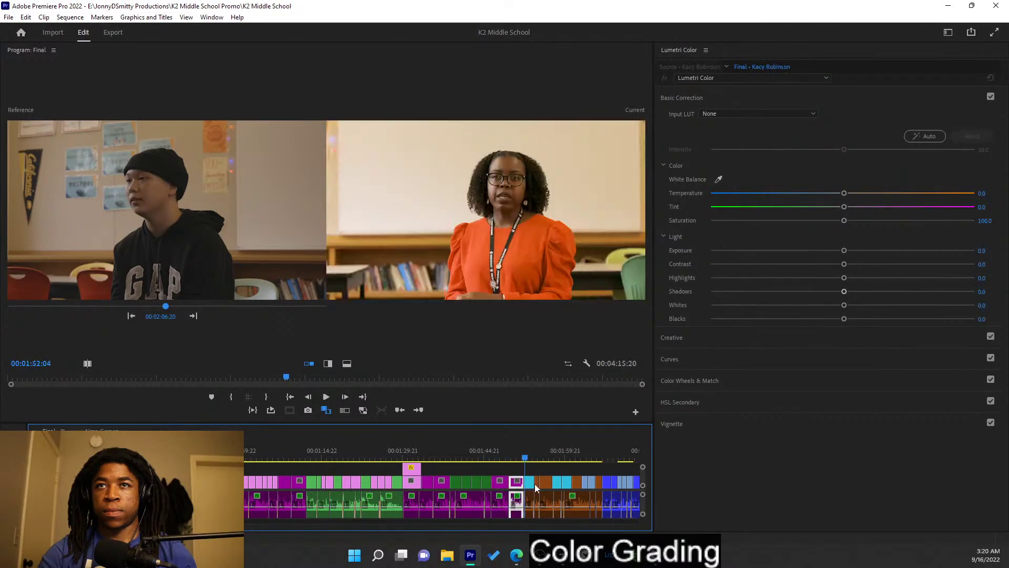
left_click(546, 483, "shift")
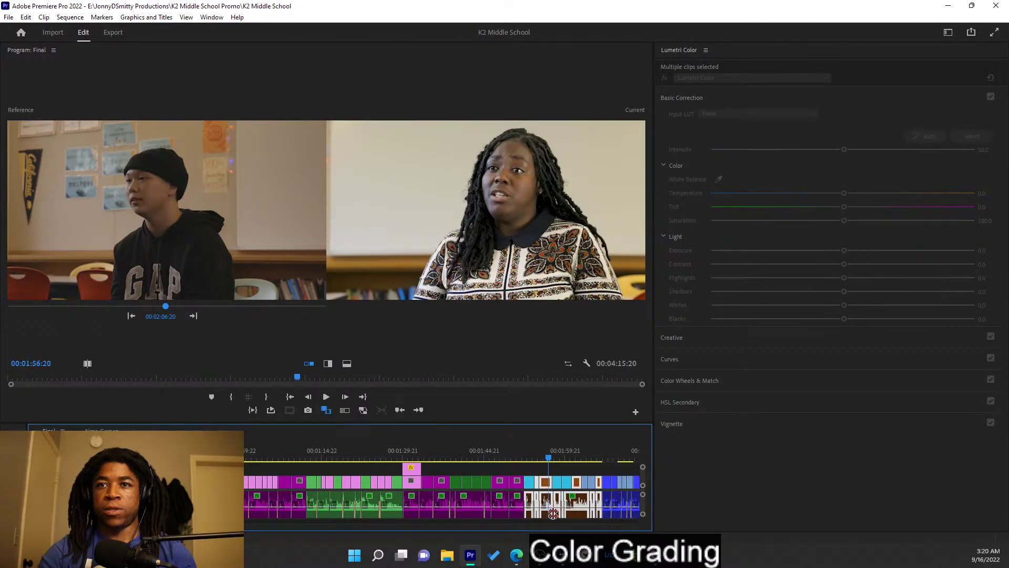
- Open the nested interview sequence and select the V2 close-up camera clip
double_click(547, 482)
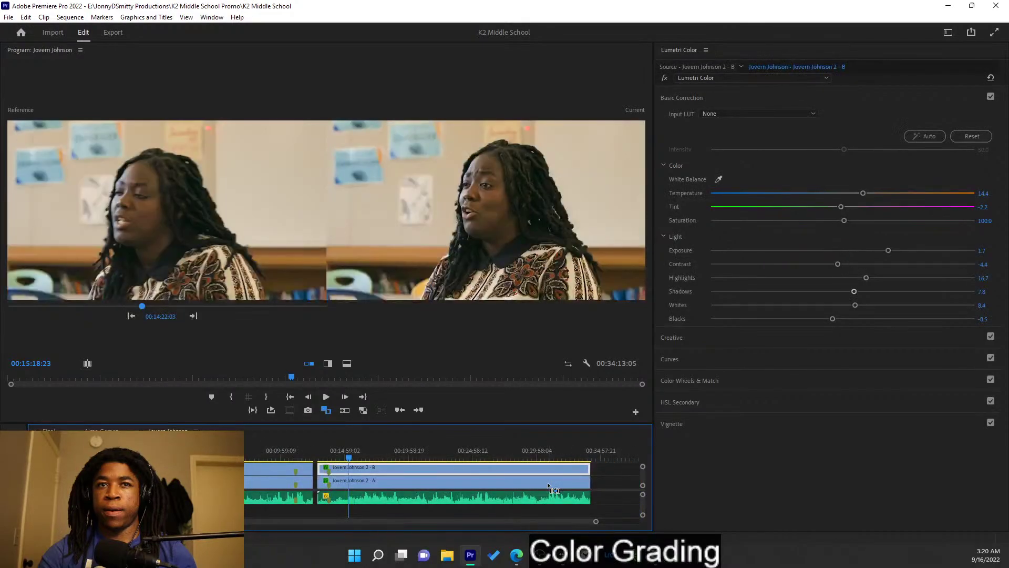
left_click(279, 466)
left_click(270, 450)
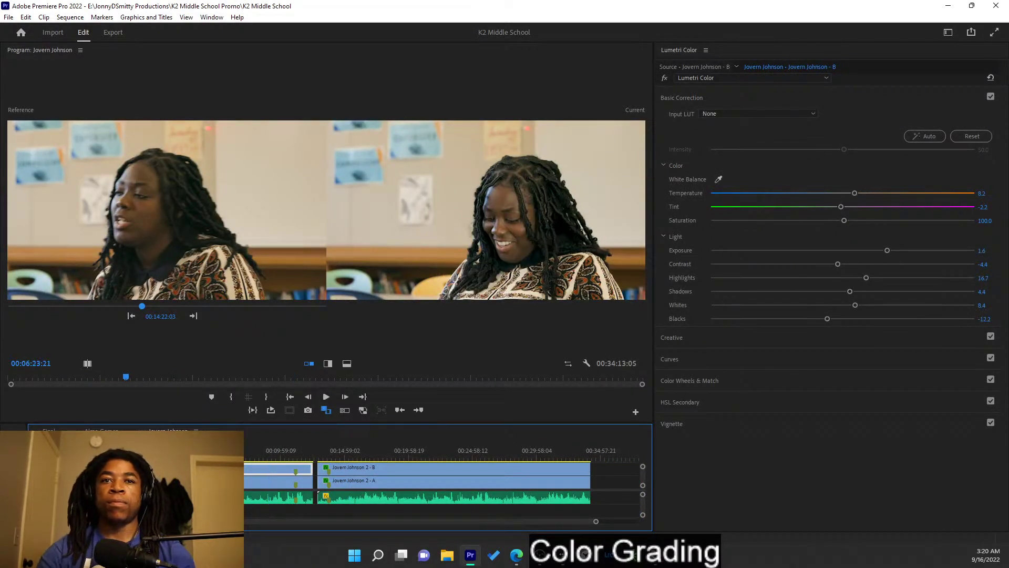
left_click(197, 451)
mouse_move(196, 450)
left_mouse_down()
mouse_move(212, 450)
mouse_move(153, 450)
mouse_move(218, 451)
mouse_move(153, 450)
mouse_move(185, 451)
left_mouse_up()
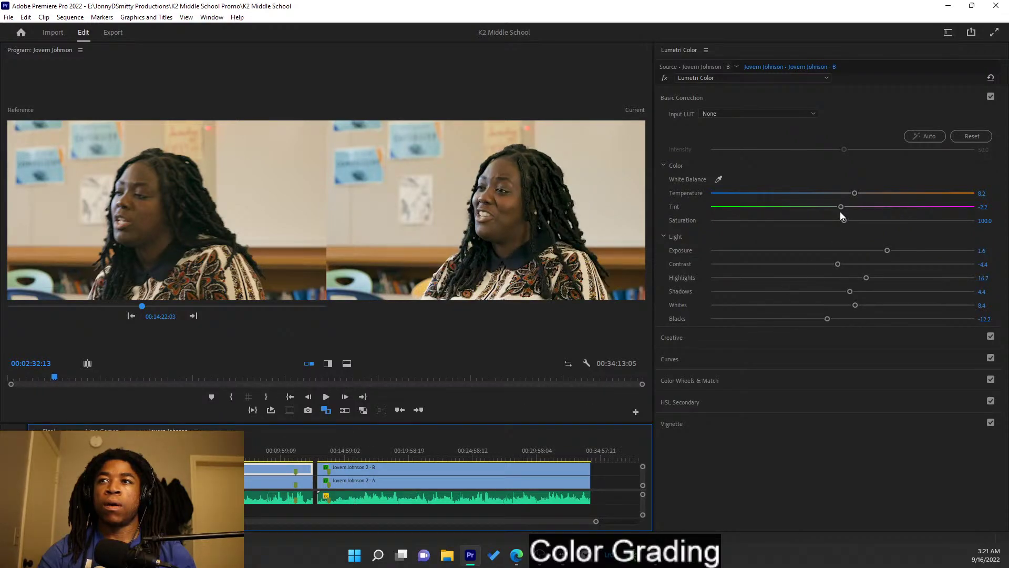
- Grade the close-up clip to Temperature 10.5 and Tint -0.2, checking frames across the interview
left_click_drag(841, 209, 852, 213)
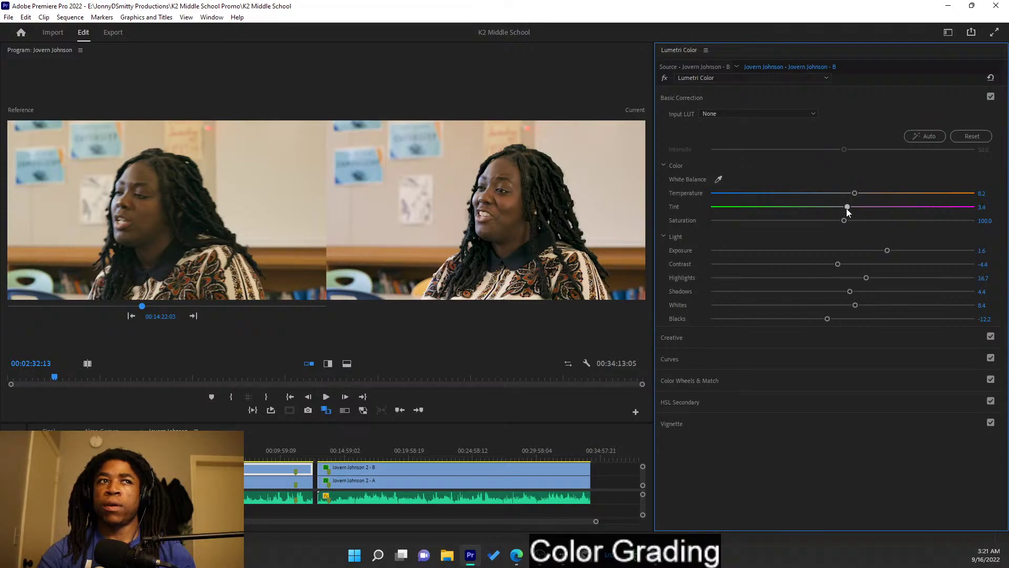
left_click_drag(854, 194, 857, 194)
key("ctrl+z")
key("ctrl+z")
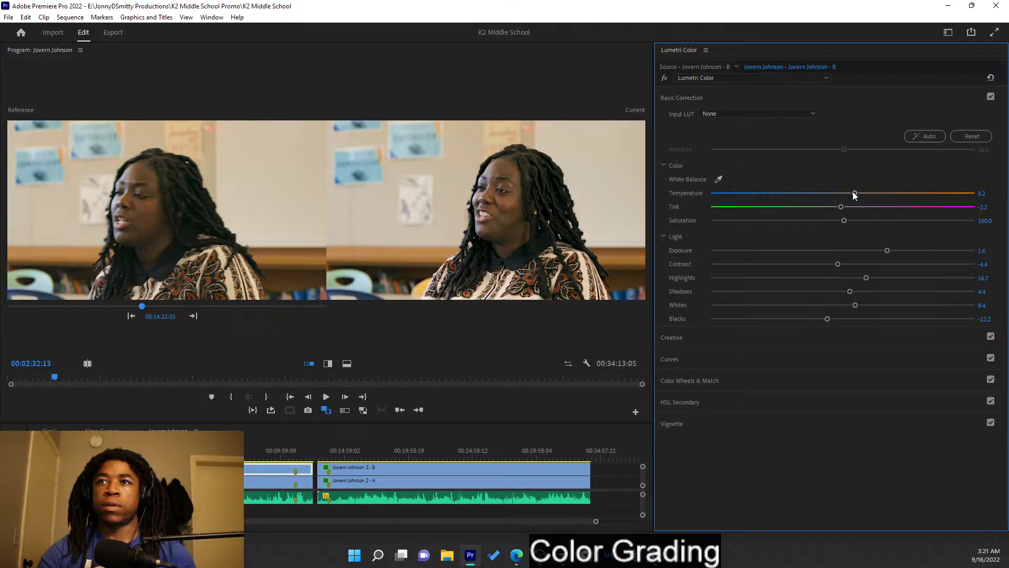
left_click_drag(853, 193, 859, 193)
left_click_drag(841, 207, 843, 207)
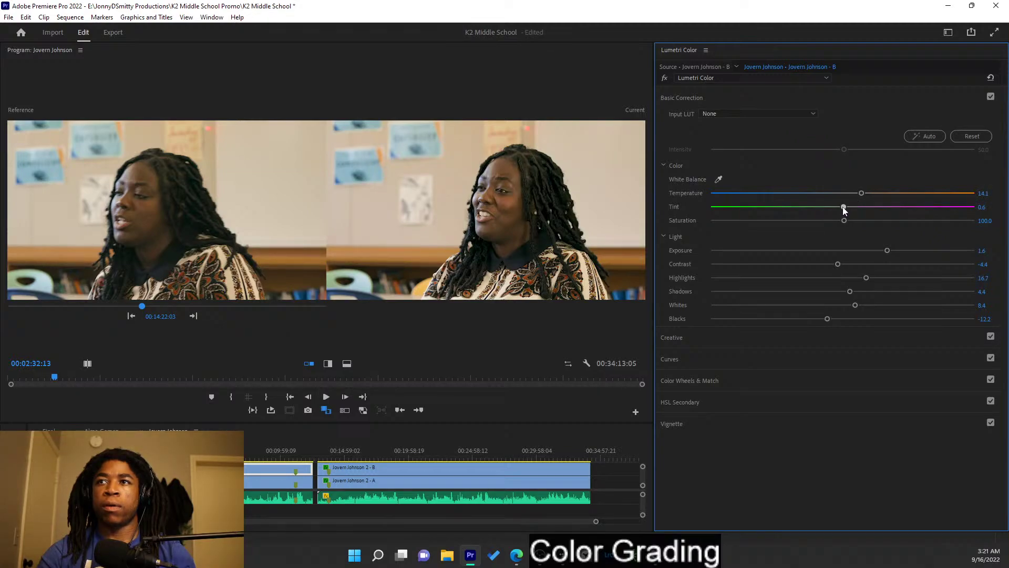
left_click_drag(844, 207, 843, 207)
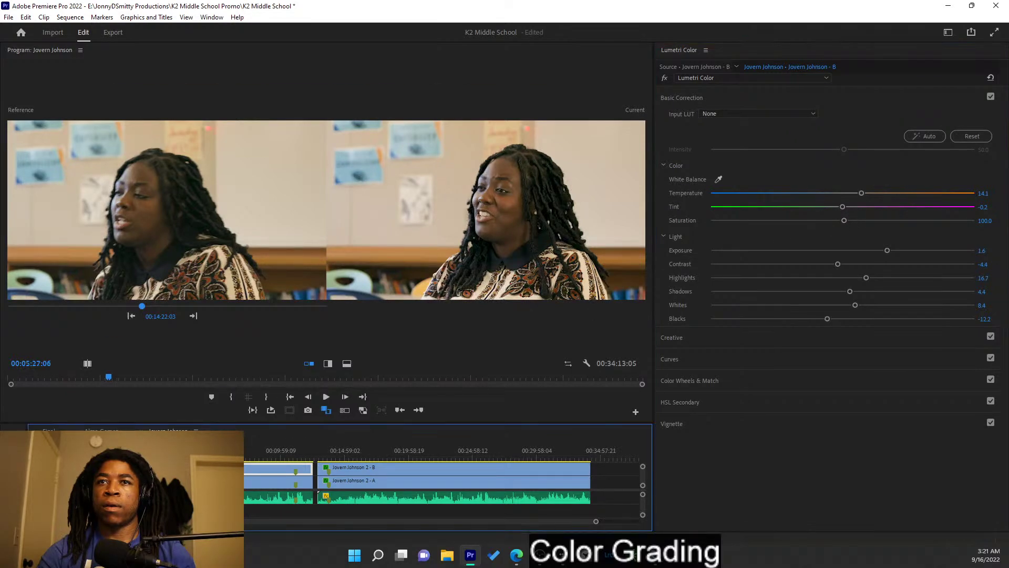
left_click(249, 457)
left_click_drag(251, 459, 253, 457)
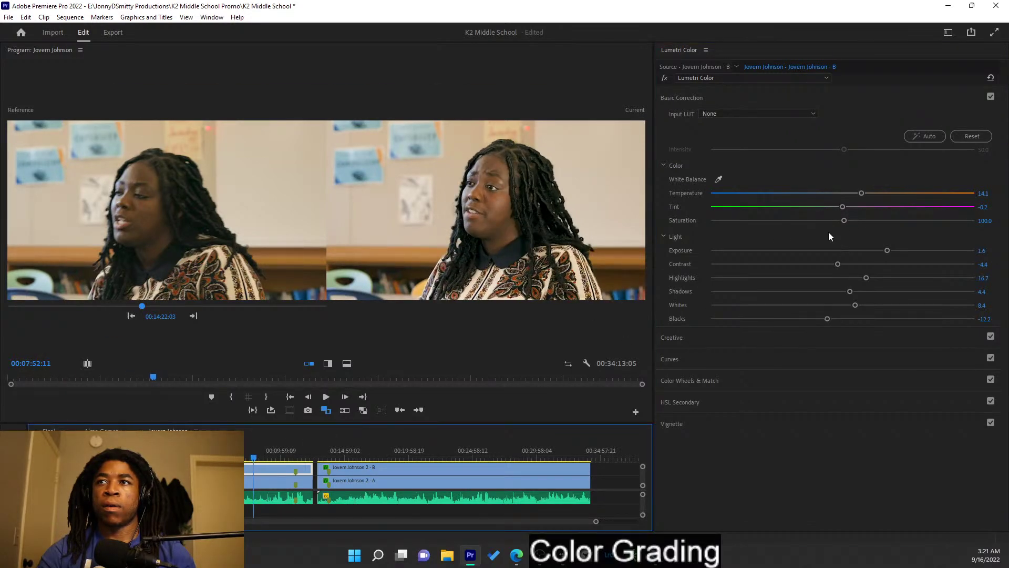
left_click_drag(859, 193, 854, 193)
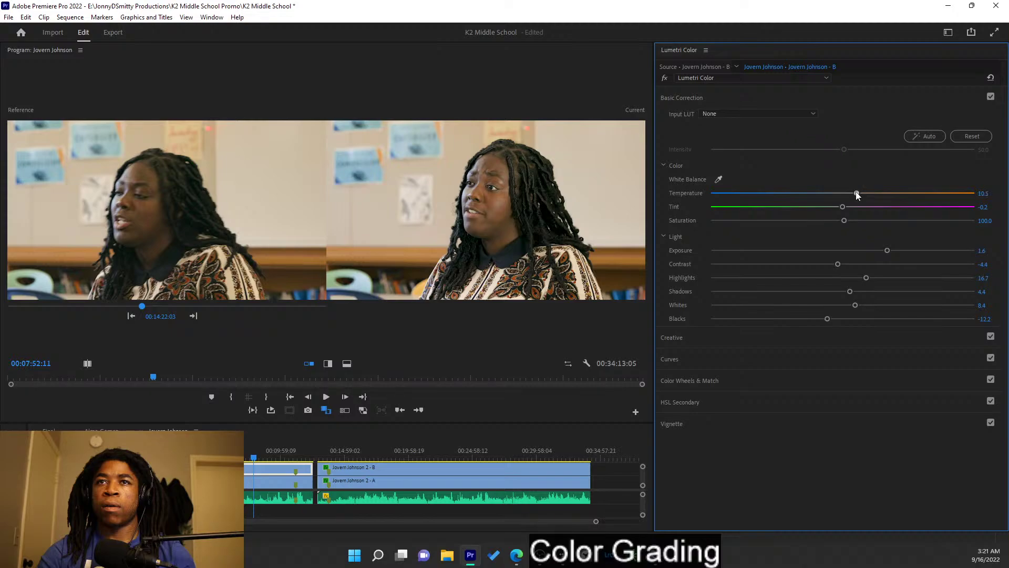
left_click(247, 458)
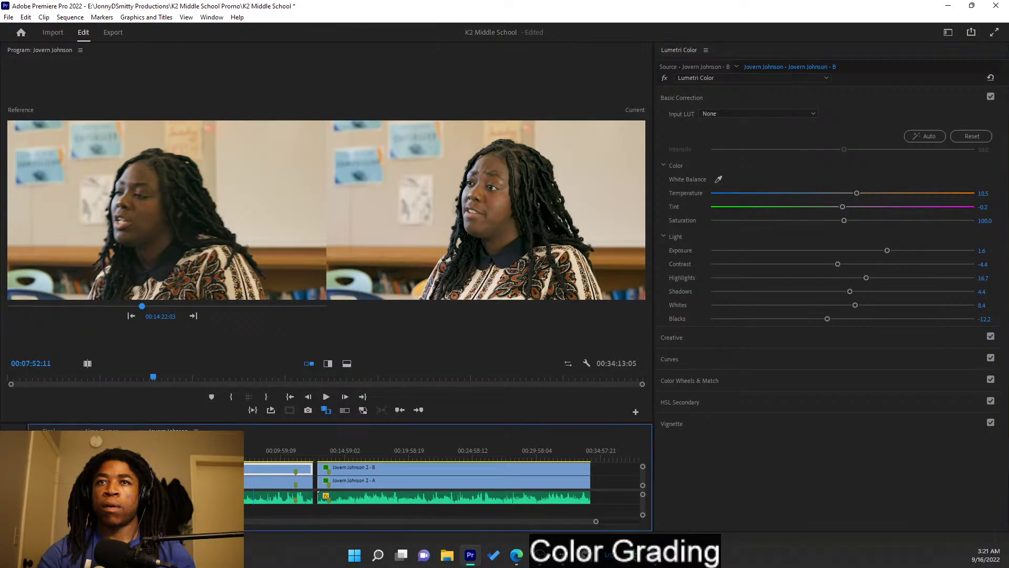
left_click_drag(249, 459, 211, 458)
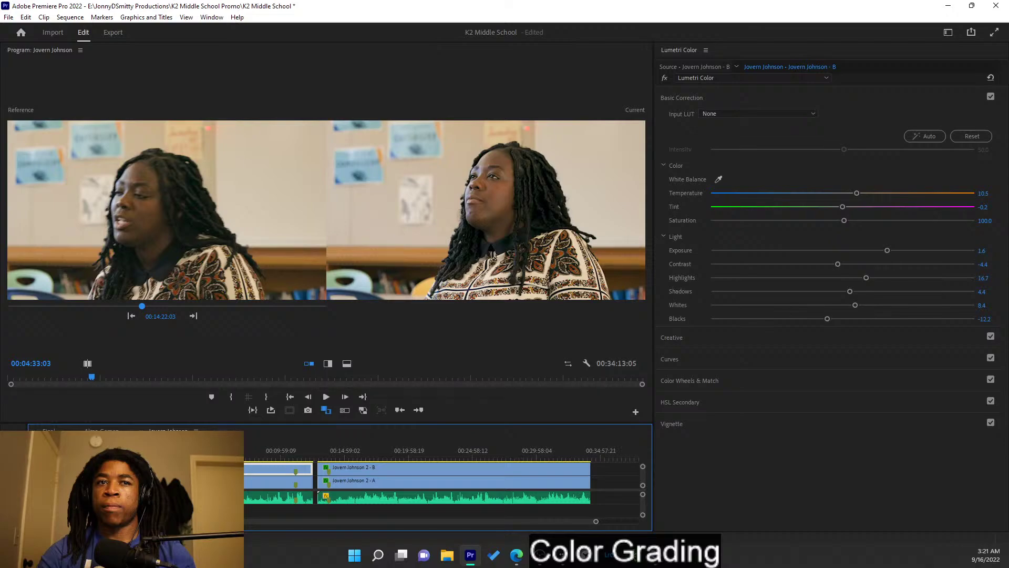
- Turn off the V2 track output to reveal the wide shot and select the V1 wide clip
left_click(87, 468)
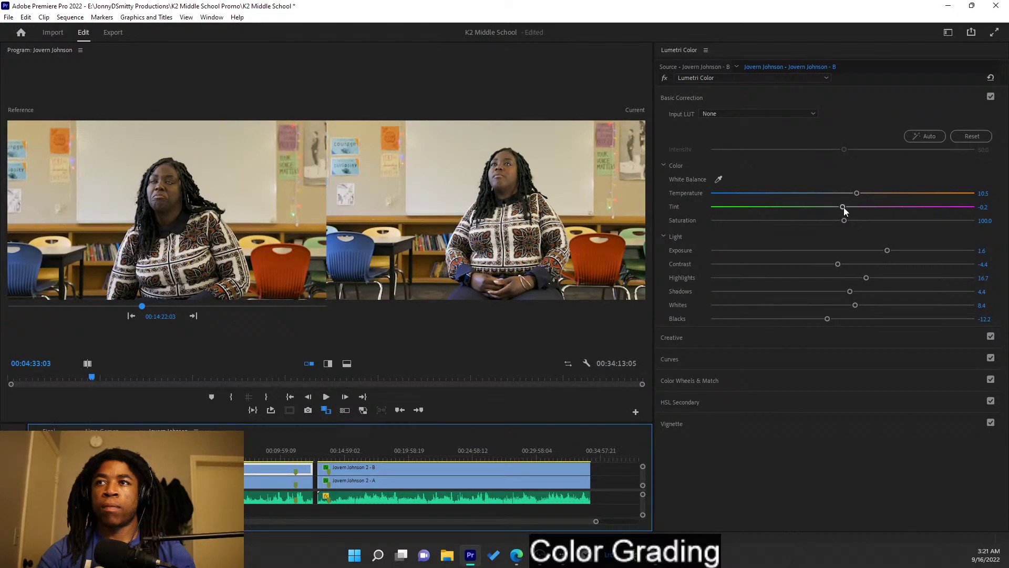
mouse_move(859, 195)
left_mouse_down()
mouse_move(850, 191)
mouse_move(859, 195)
left_mouse_up()
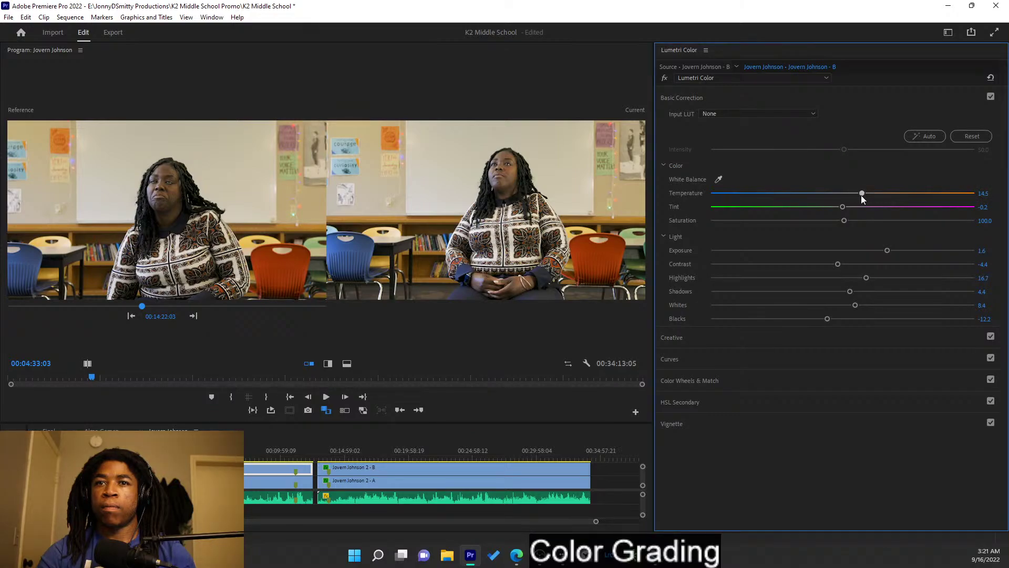
key("ctrl+z")
left_click(251, 483)
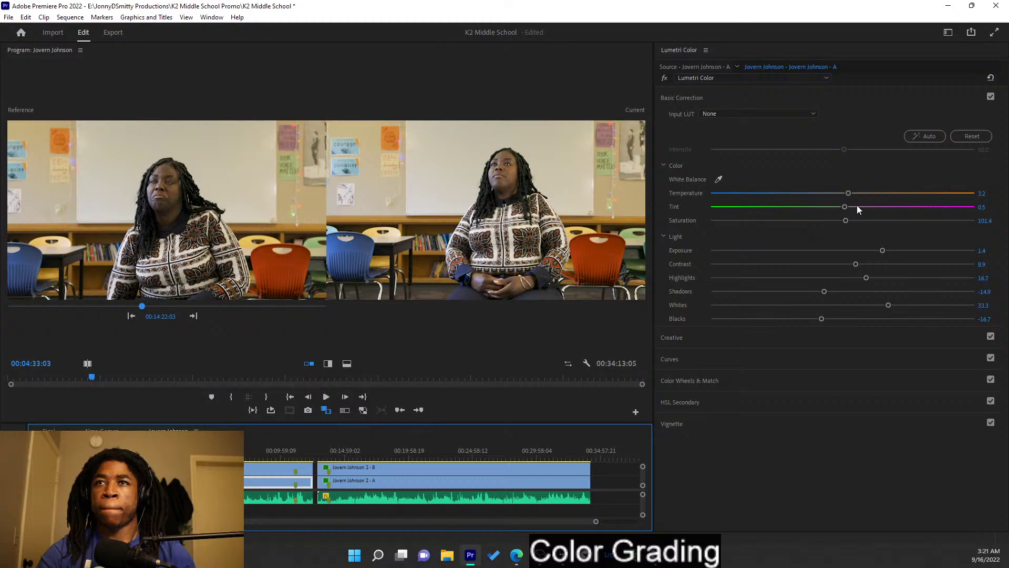
- Warm the wide-shot clip to Temperature 7.0, nudge its tint up, and save the project
mouse_move(849, 194)
left_mouse_down()
mouse_move(859, 196)
mouse_move(837, 194)
mouse_move(851, 197)
left_mouse_up()
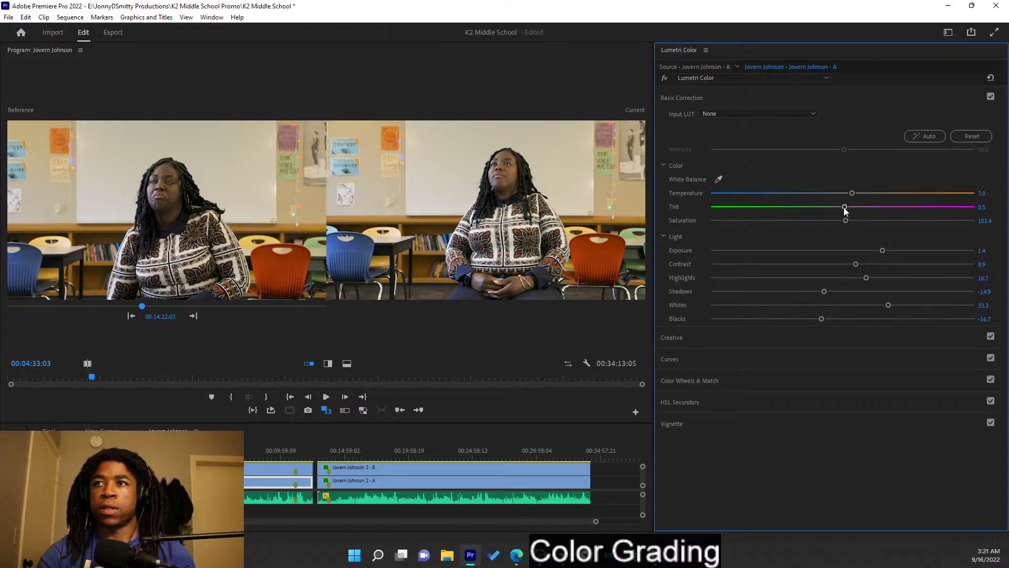
left_click_drag(845, 208, 843, 209)
key("ctrl+s")
left_click(244, 459)
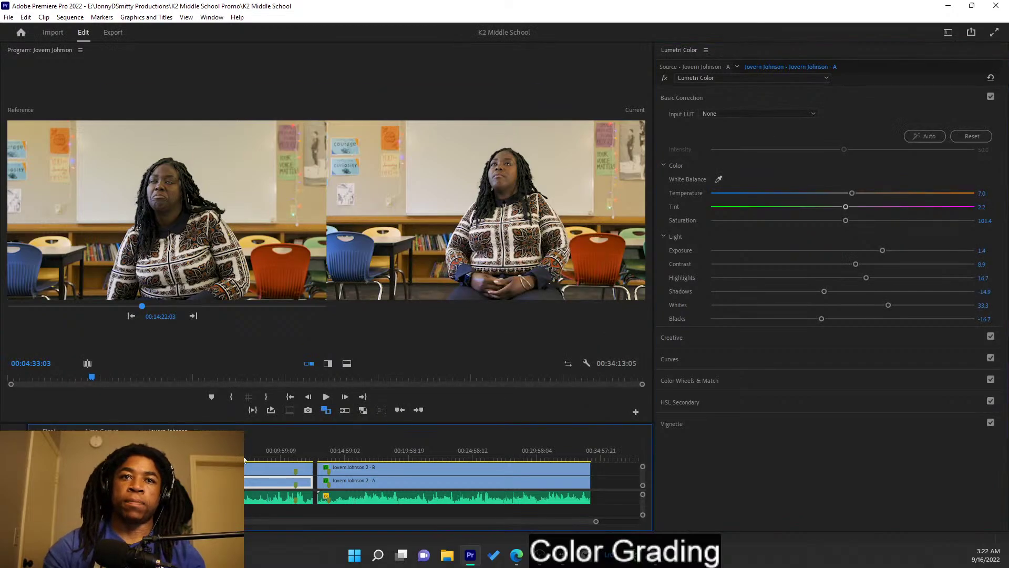
left_click_drag(244, 459, 181, 459)
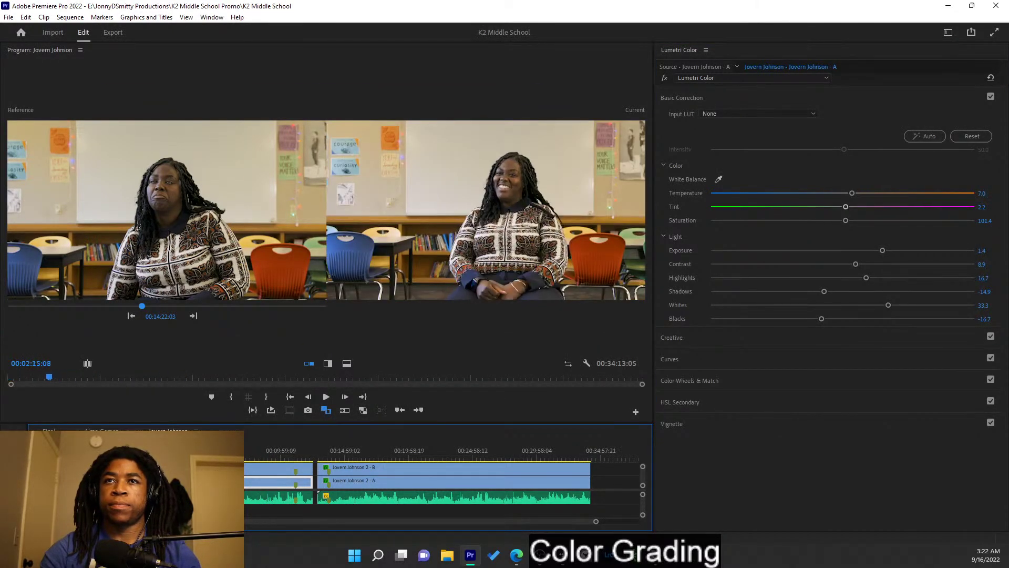
- Show the close-up track again, lower the wide shot's whites slightly, and select the close-up clip
key("shift+e")
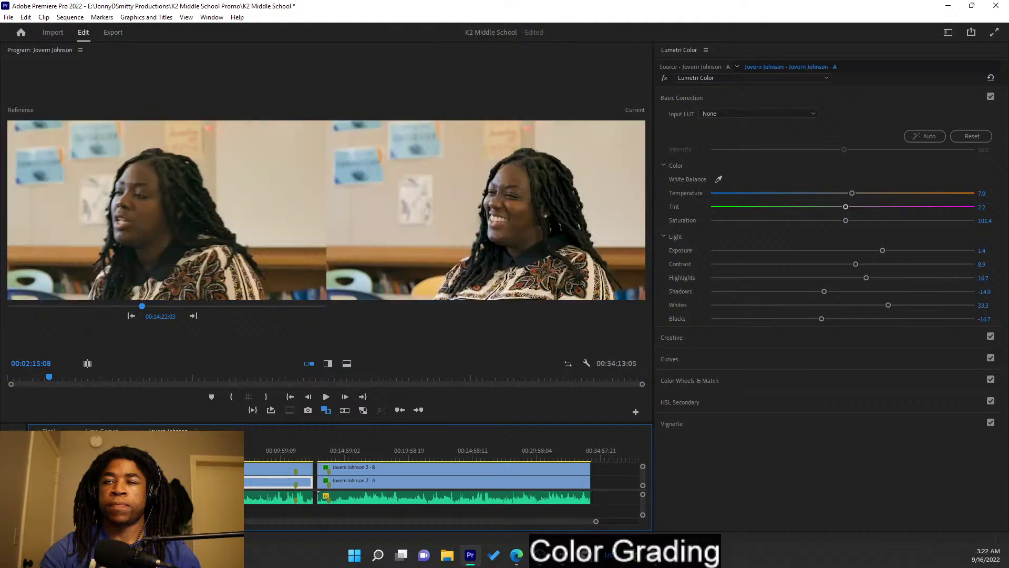
left_click_drag(181, 459, 221, 459)
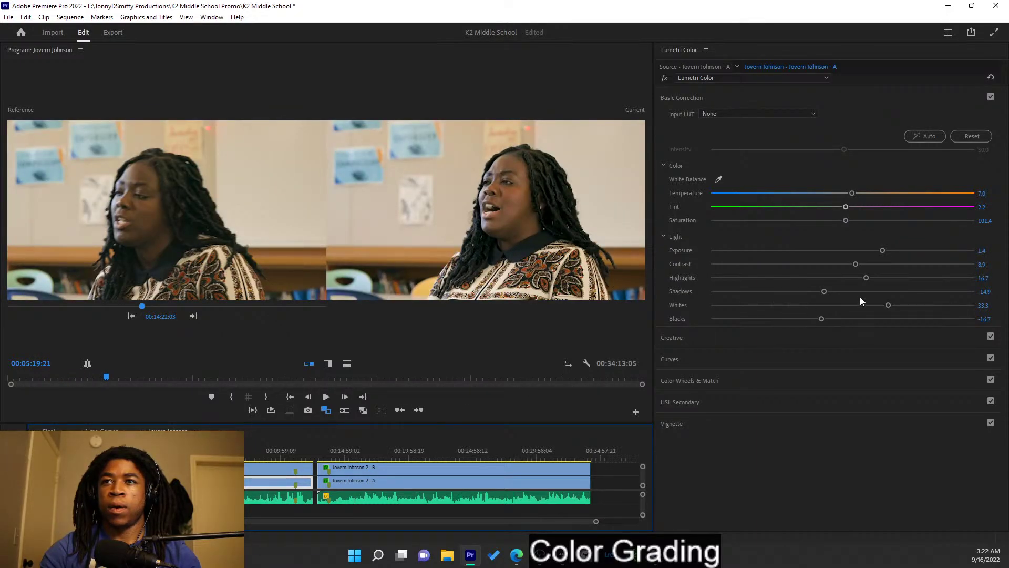
left_click_drag(888, 306, 883, 305)
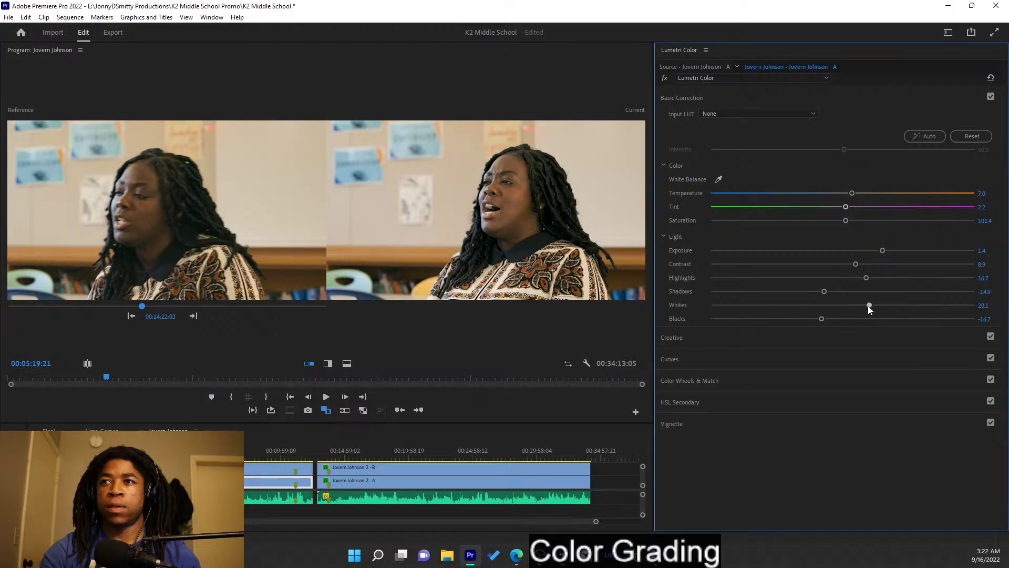
left_click(280, 470)
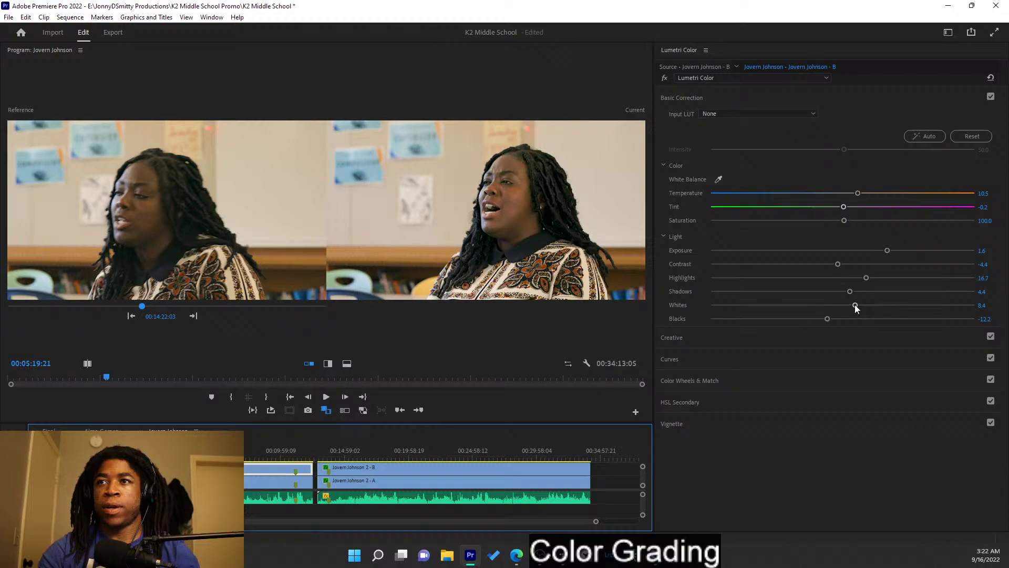
- Lower the close-up clip's Highlights to 9.3 and Whites to 11.3, review the interview, and save
mouse_move(850, 292)
left_mouse_down()
mouse_move(833, 293)
mouse_move(850, 292)
mouse_move(859, 279)
left_mouse_up()
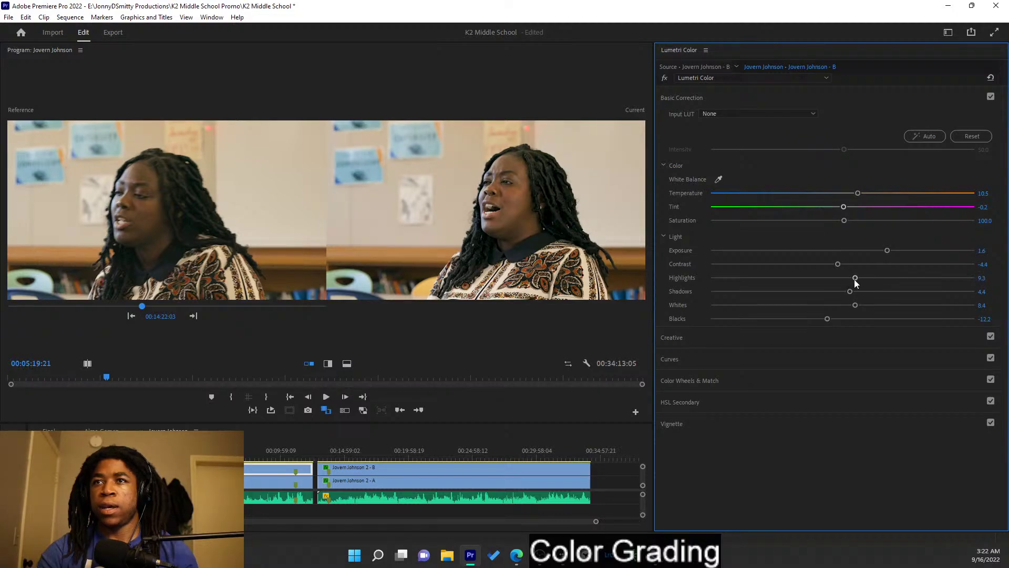
mouse_move(856, 304)
left_mouse_down()
mouse_move(866, 305)
mouse_move(834, 304)
mouse_move(862, 306)
left_mouse_up()
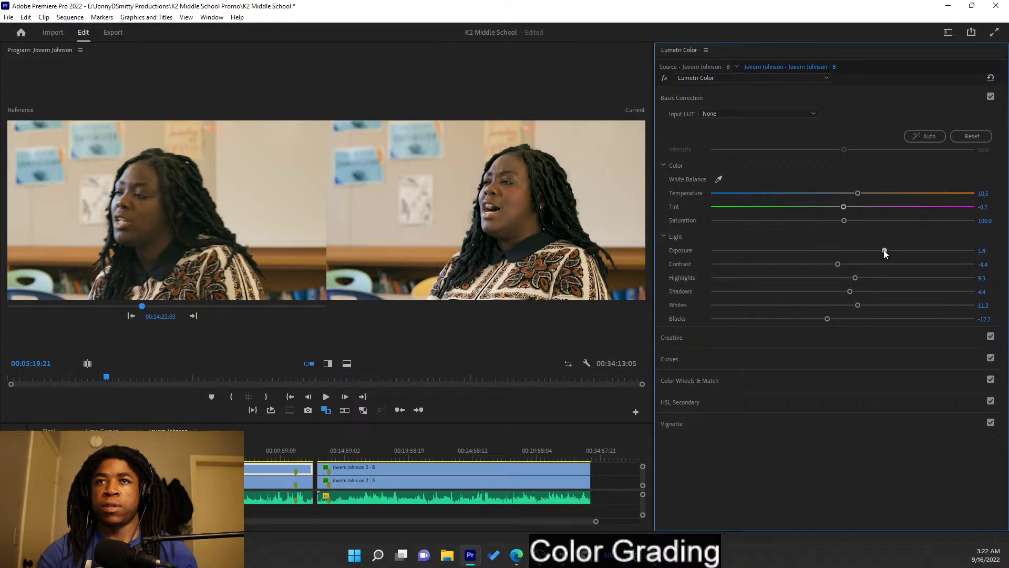
left_click_drag(246, 457, 208, 461)
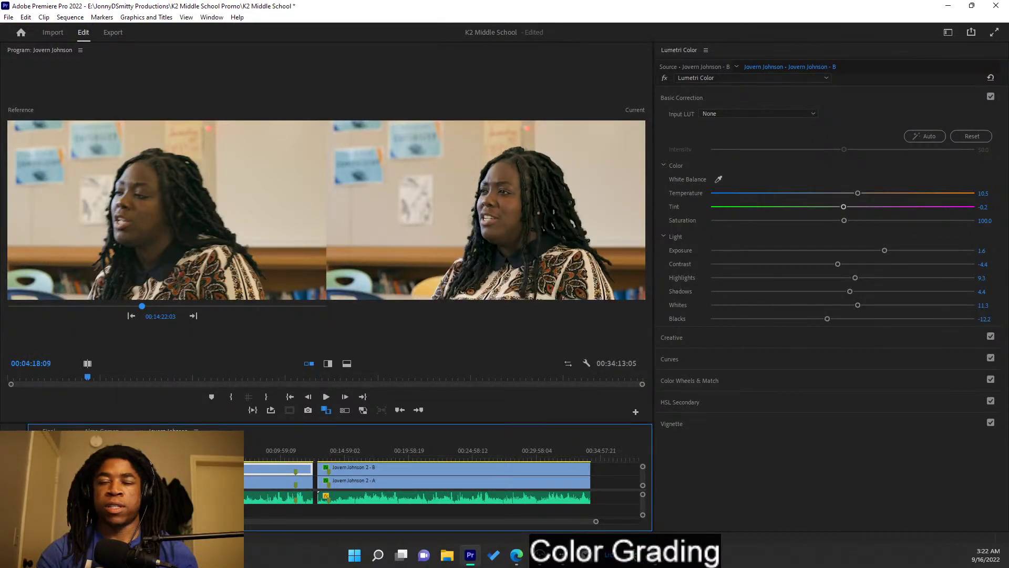
key("ctrl+s")
- Back in the Final sequence, zoom in, inspect the nested clip, and close the Source monitor
left_click(49, 430)
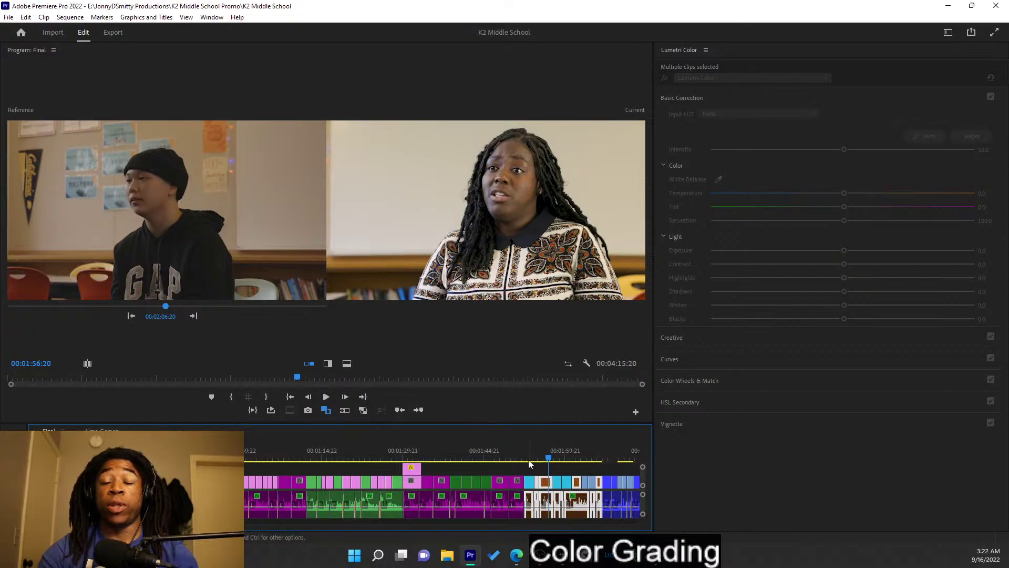
key("equal")
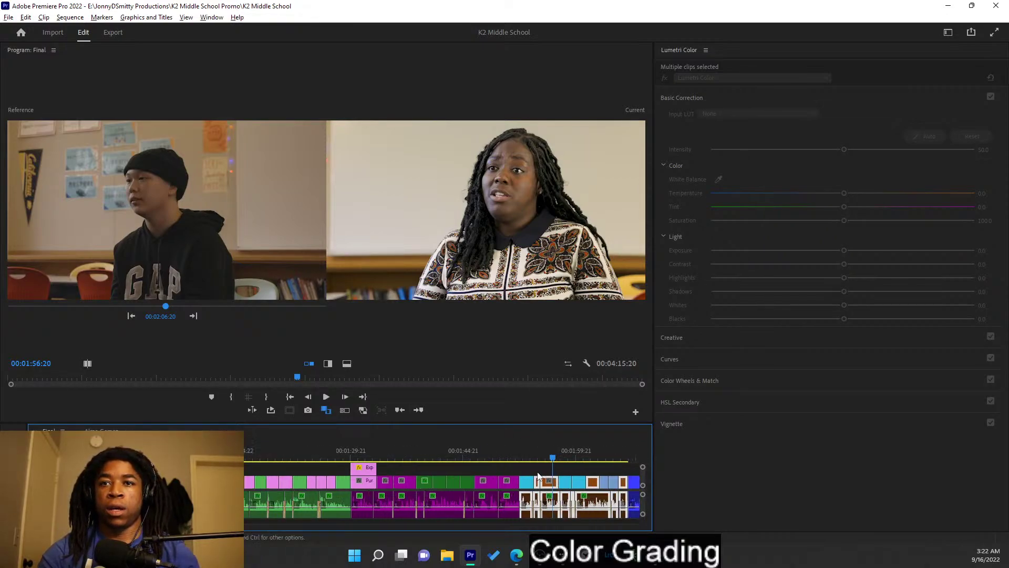
double_click(555, 484)
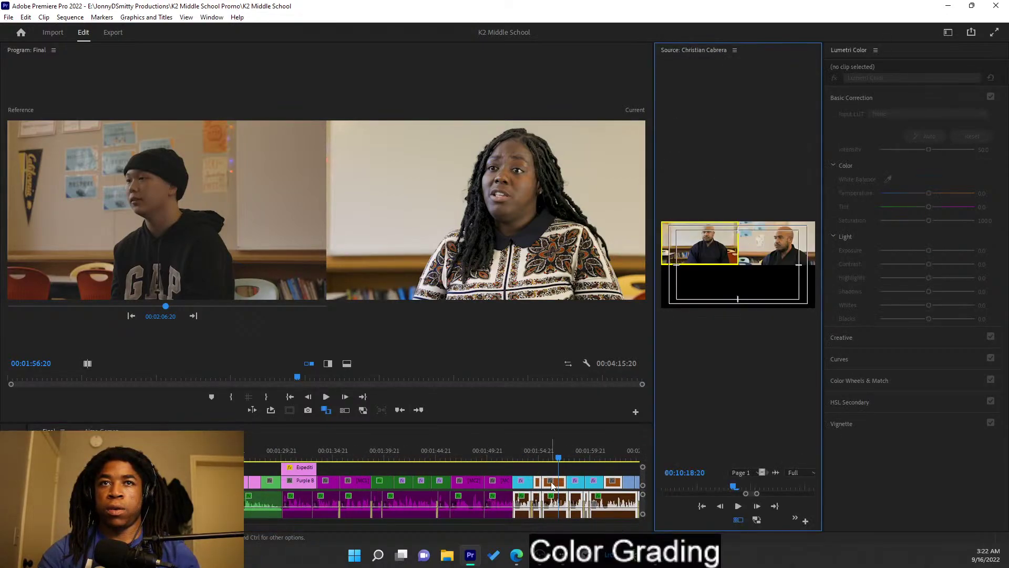
left_click(735, 50)
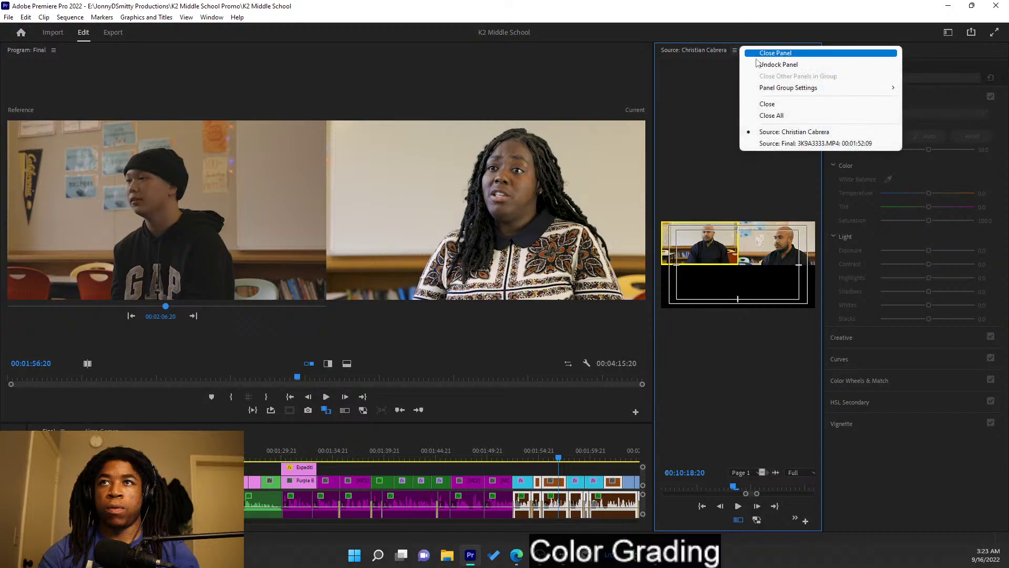
left_click(757, 53)
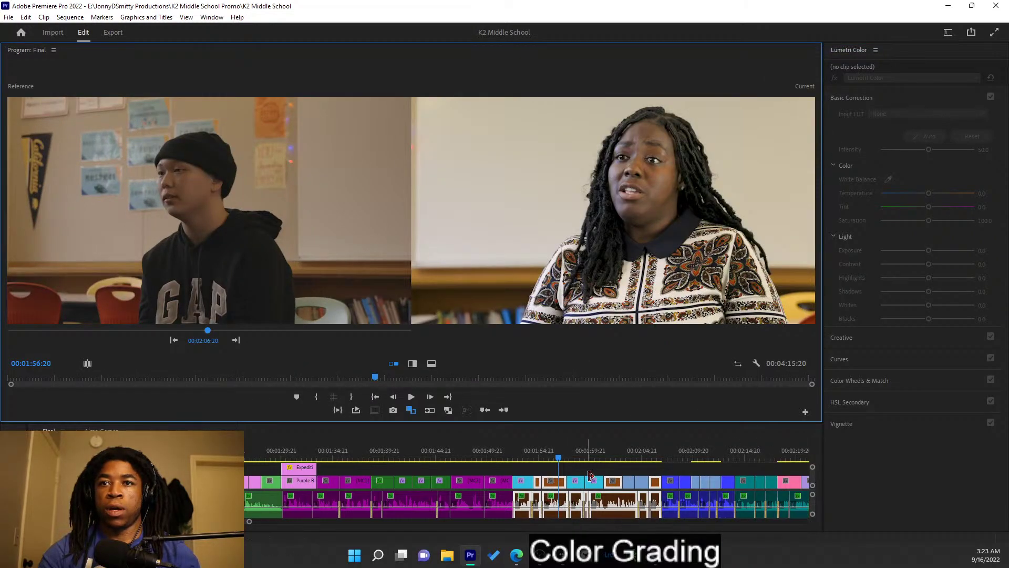
left_click_drag(568, 458, 671, 459)
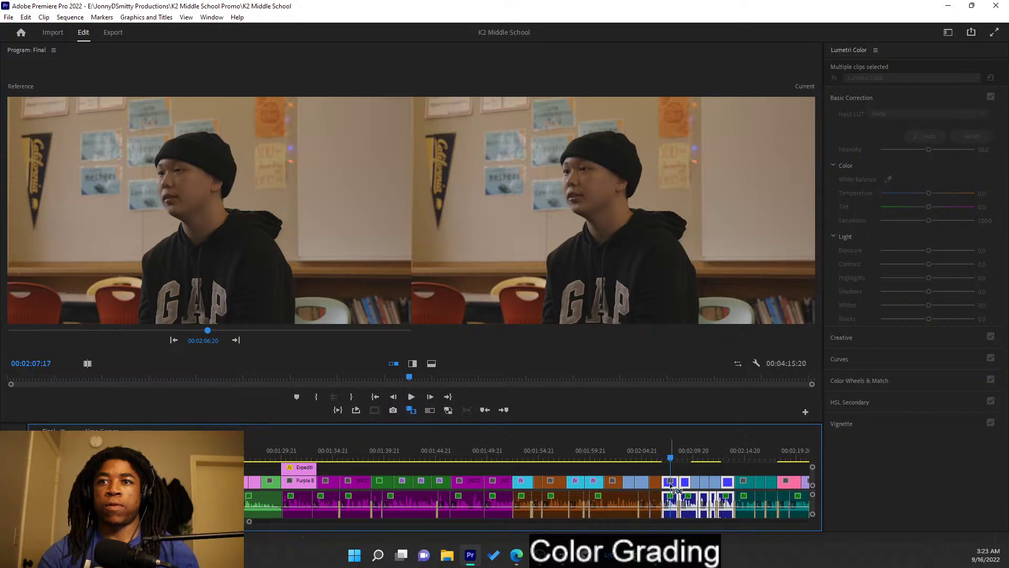
- Inspect the next multicam clip, close the Source monitor, move the playhead onto the following interview, and save
double_click(670, 485)
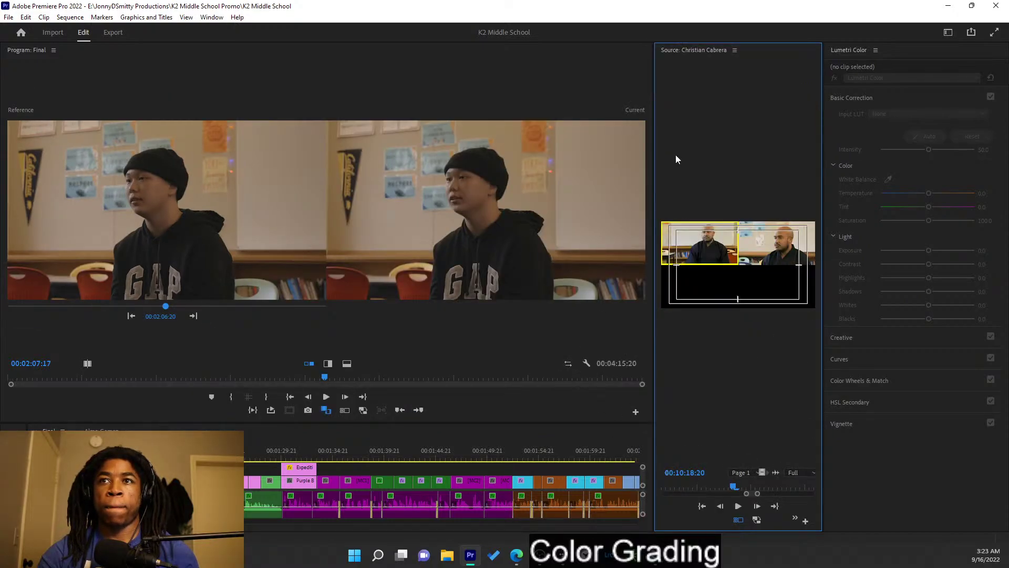
left_click(735, 50)
left_click(766, 56)
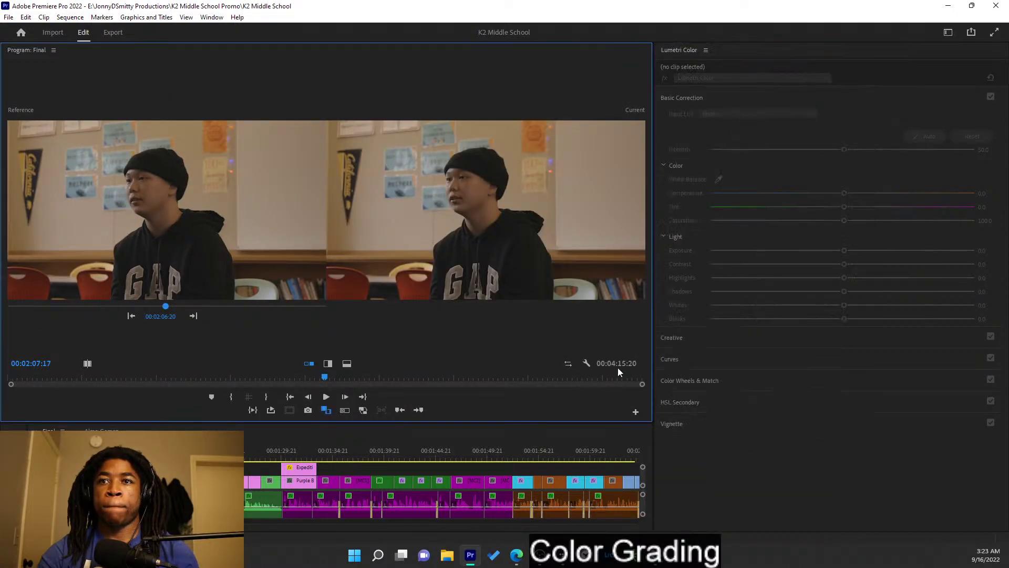
left_click(355, 468)
left_click_drag(366, 442, 476, 442)
key("ctrl+s")
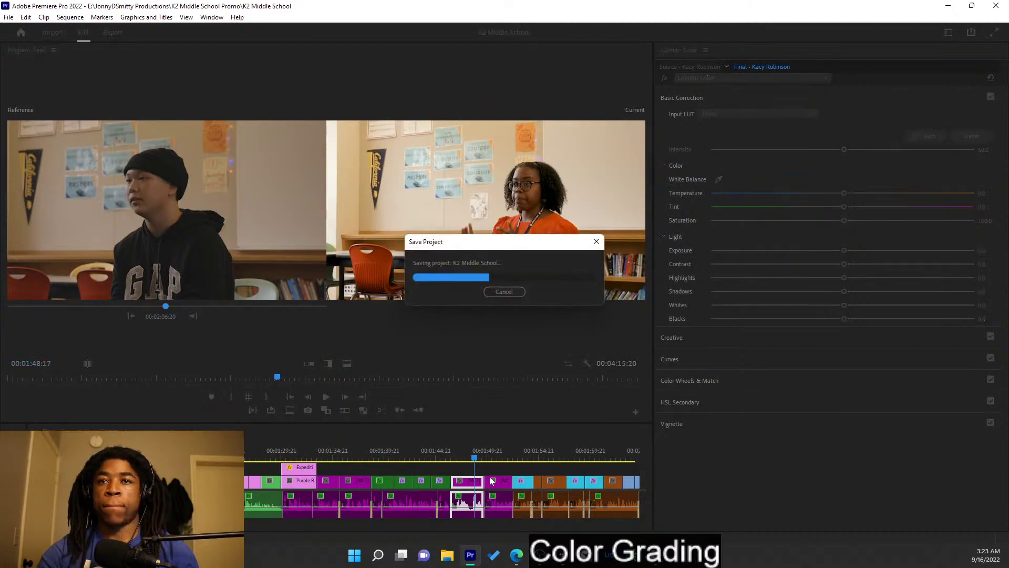
key("minus")
key("minus")
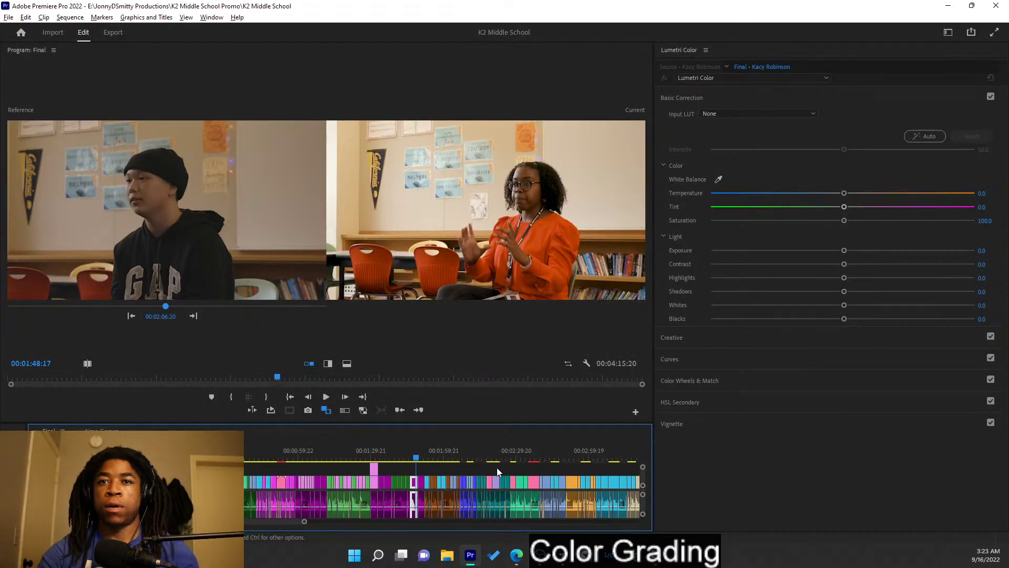
scroll(472, 482, "up", 3)
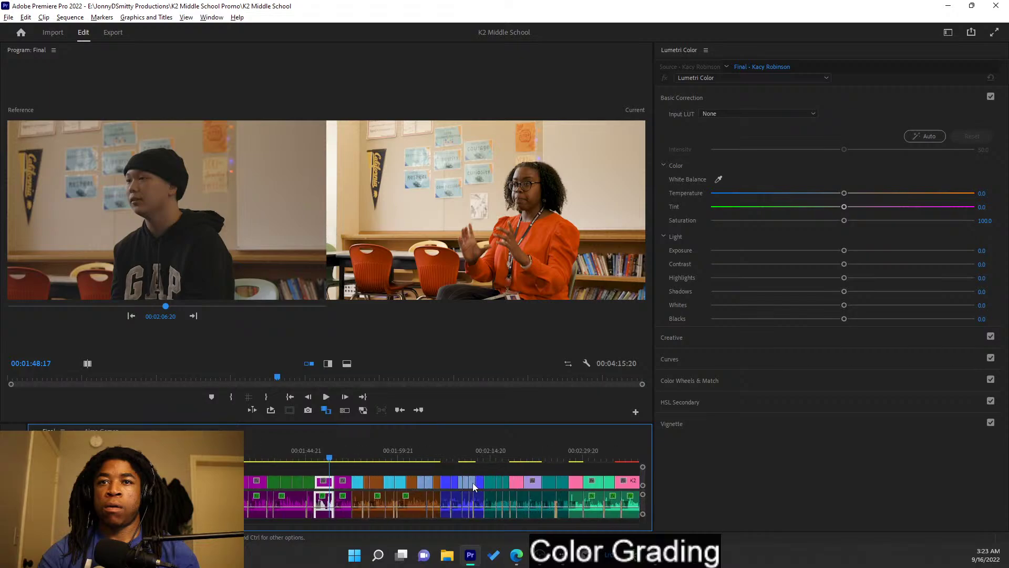
scroll(444, 479, "up", 4)
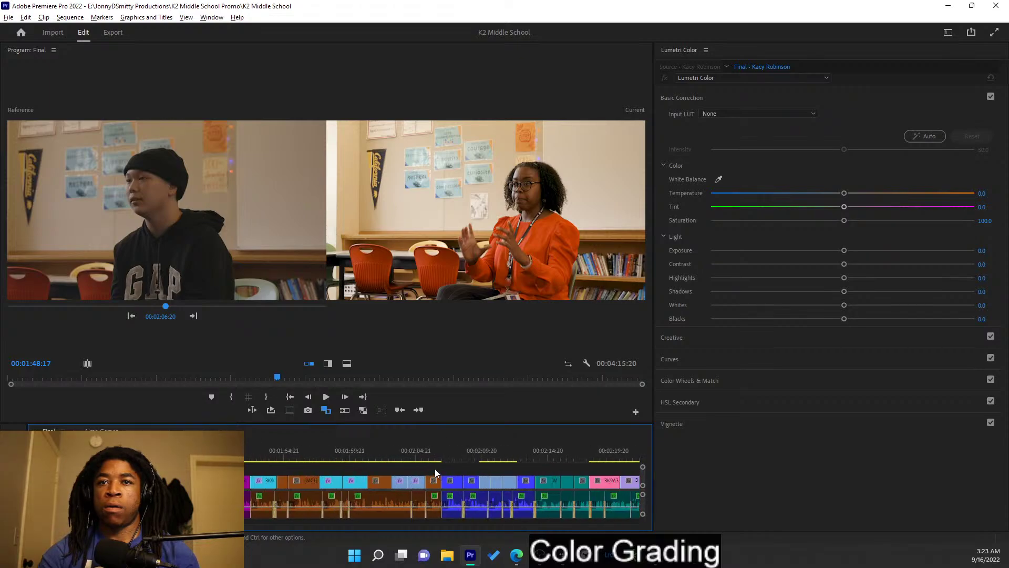
double_click(467, 487)
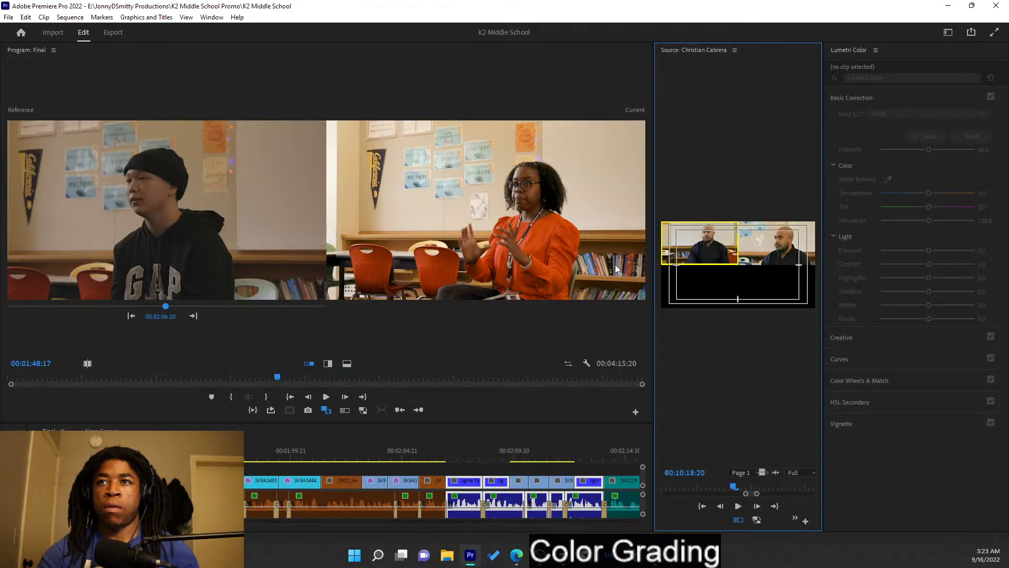
left_click(735, 50)
left_click(753, 55)
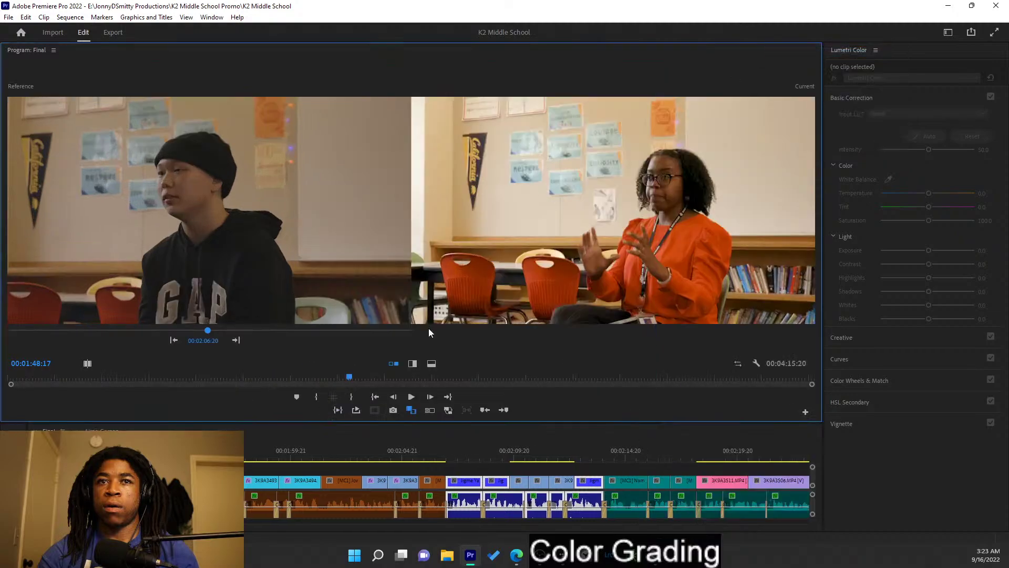
left_click(101, 431)
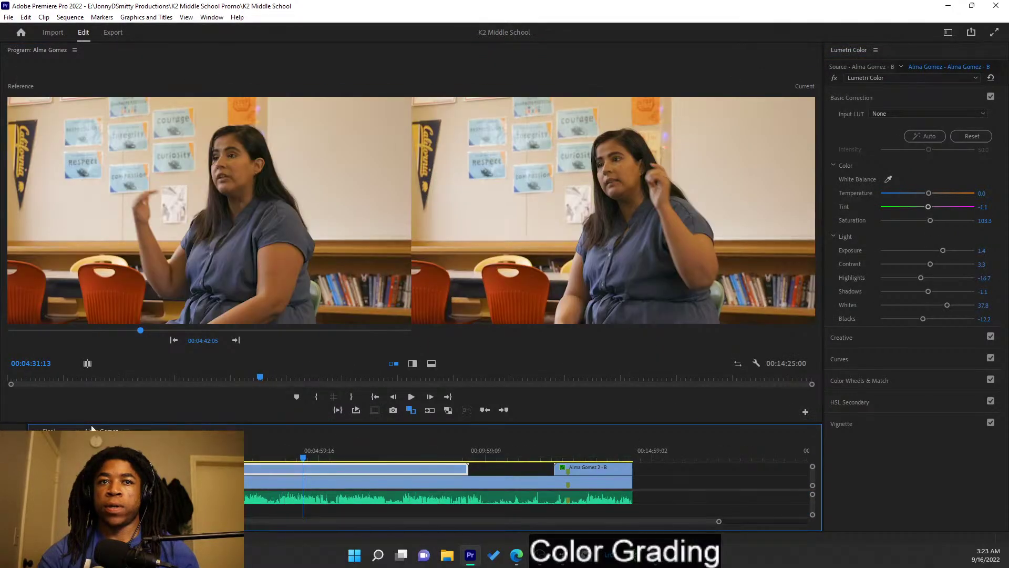
left_click(47, 431)
left_click(464, 453)
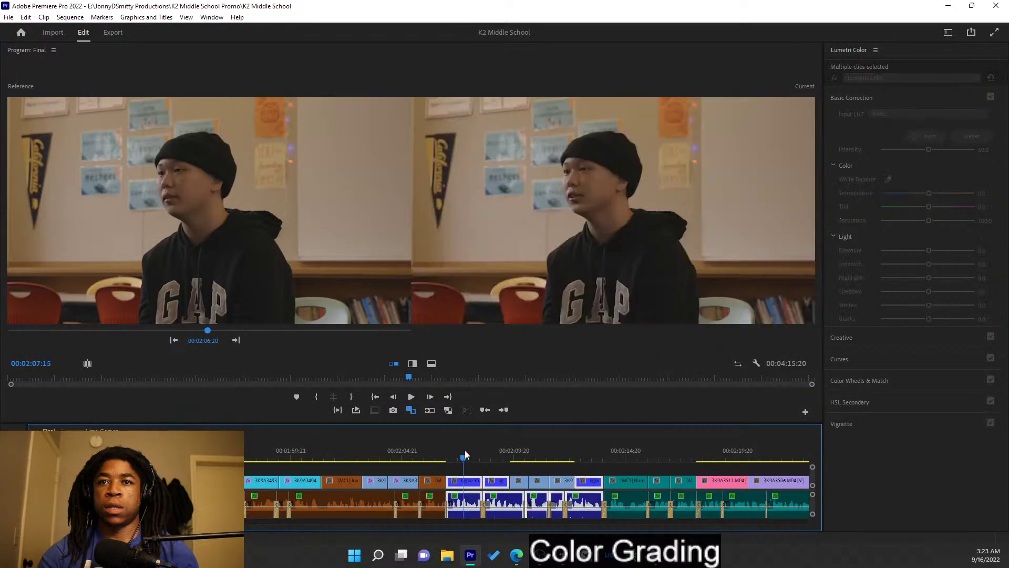
mouse_move(467, 463)
left_mouse_down()
mouse_move(605, 455)
mouse_move(467, 459)
left_mouse_up()
double_click(464, 484)
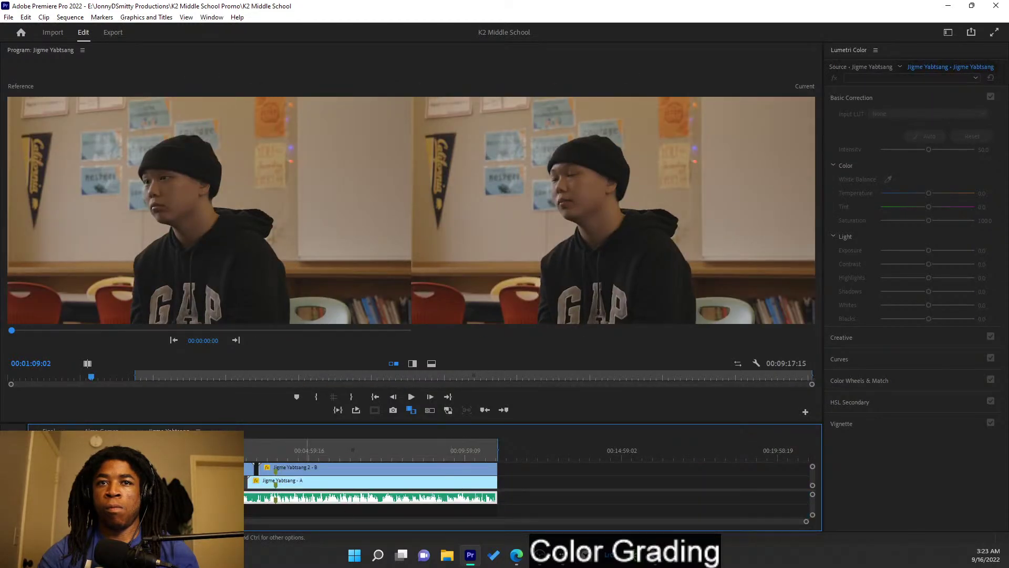
- Clear the sequence's in and out points, then bring up the B clip's options for pasting attributes
right_click(259, 447)
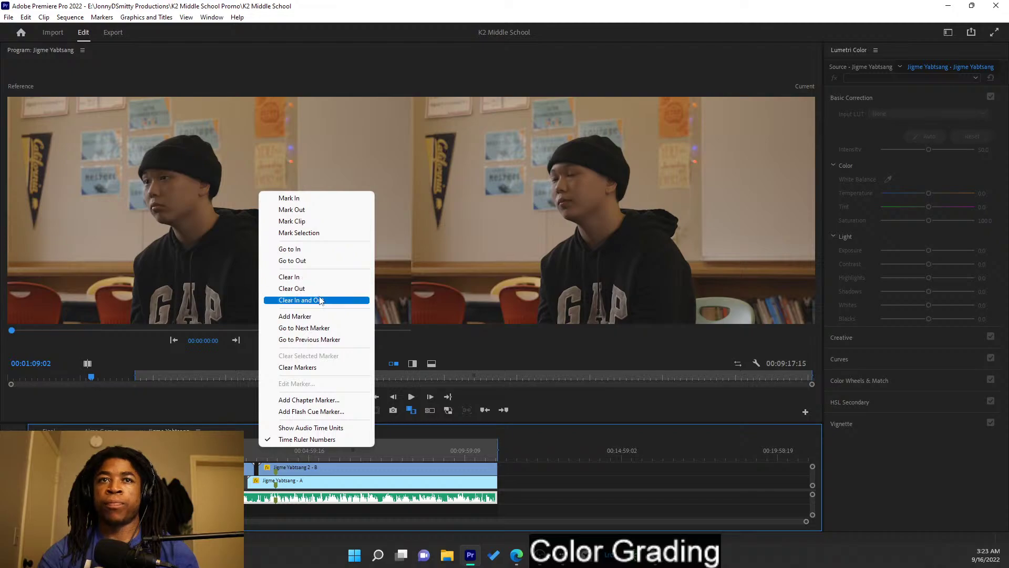
left_click(321, 301)
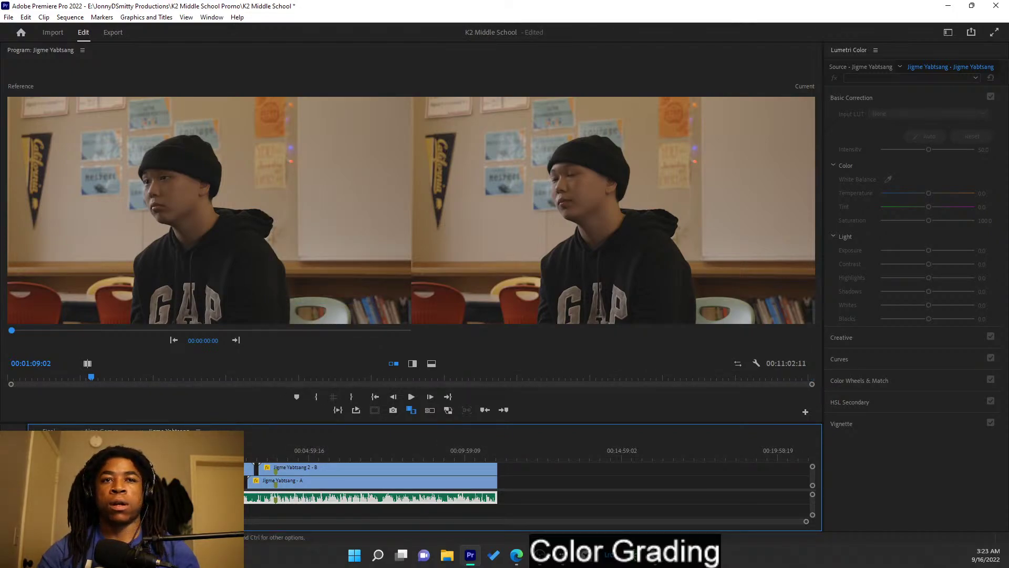
left_click_drag(239, 450, 192, 446)
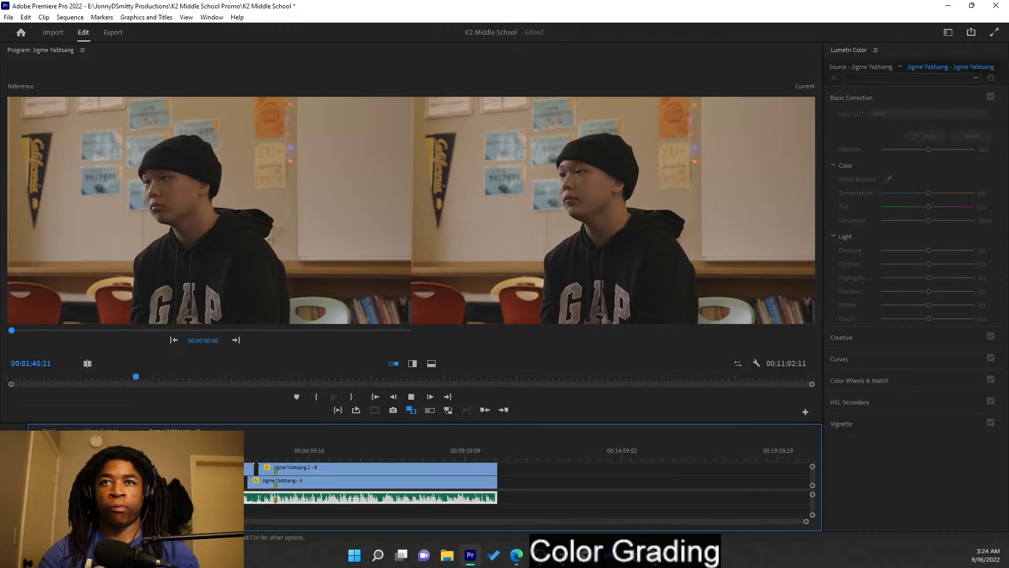
key("space")
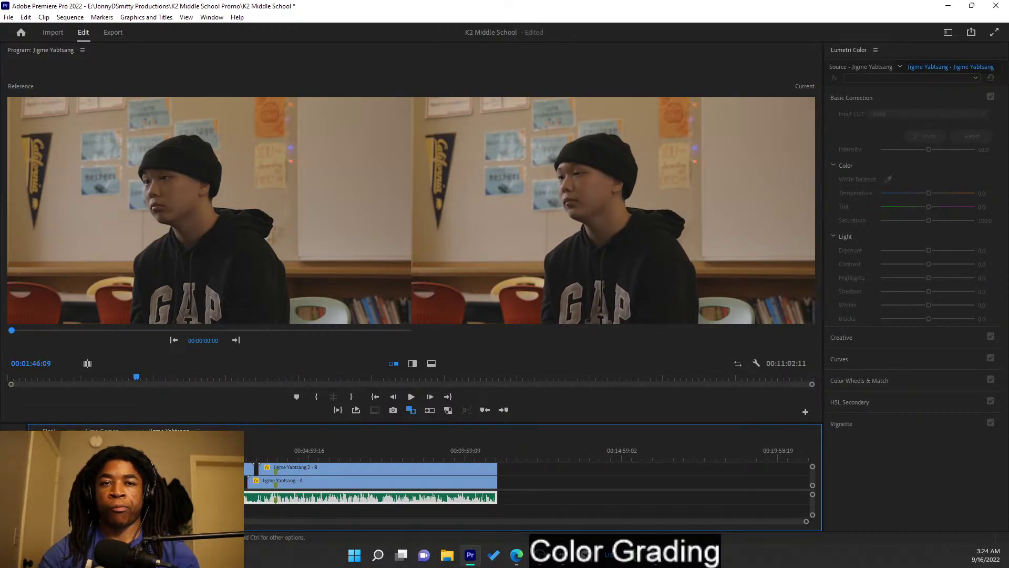
right_click(209, 467)
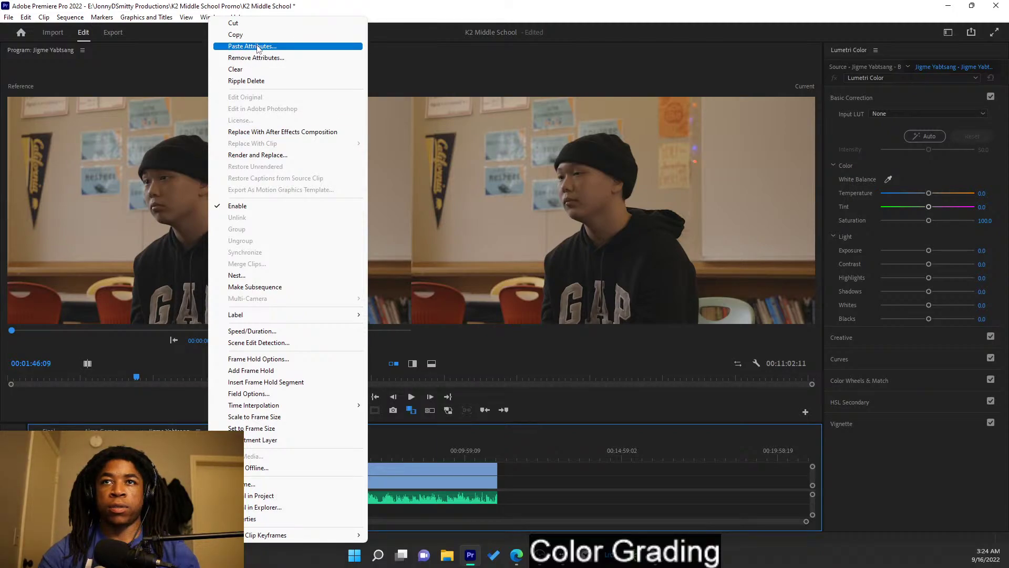
left_click(252, 47)
left_click(529, 451)
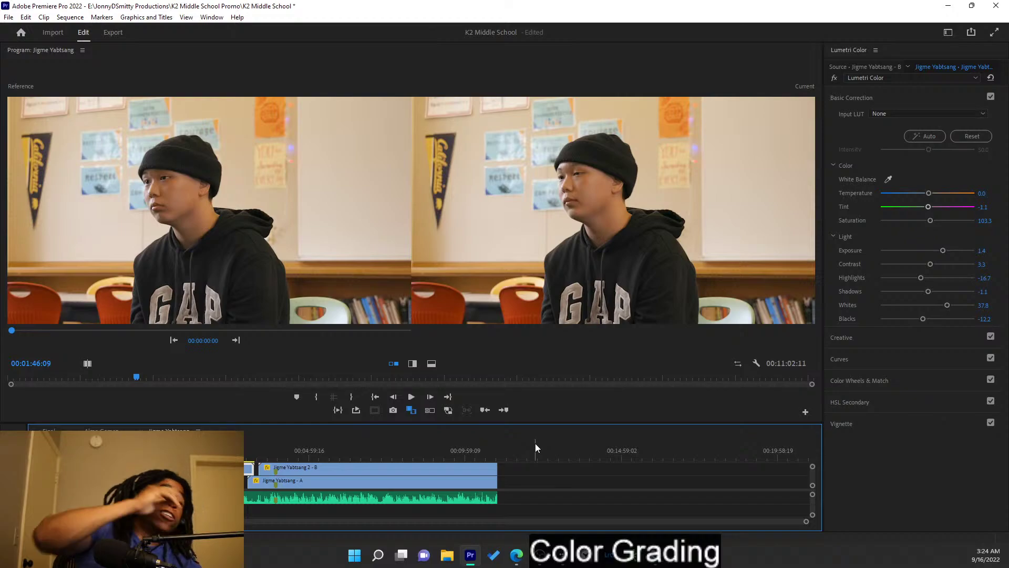
key("ctrl+s")
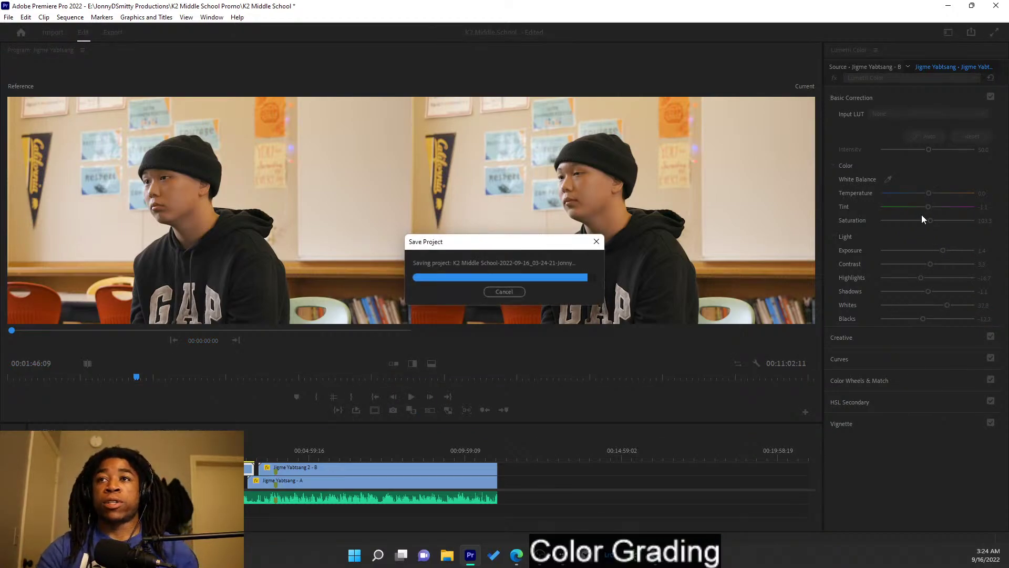
key("ctrl+s")
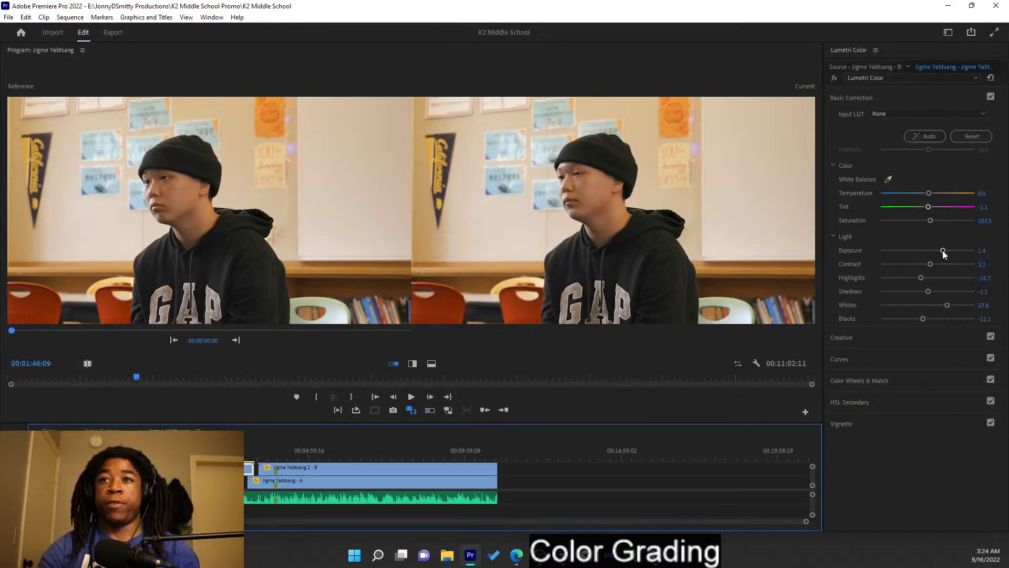
- Play back the graded clip, deepen its Blacks to -13.3, and save the project
left_click_drag(941, 251, 939, 251)
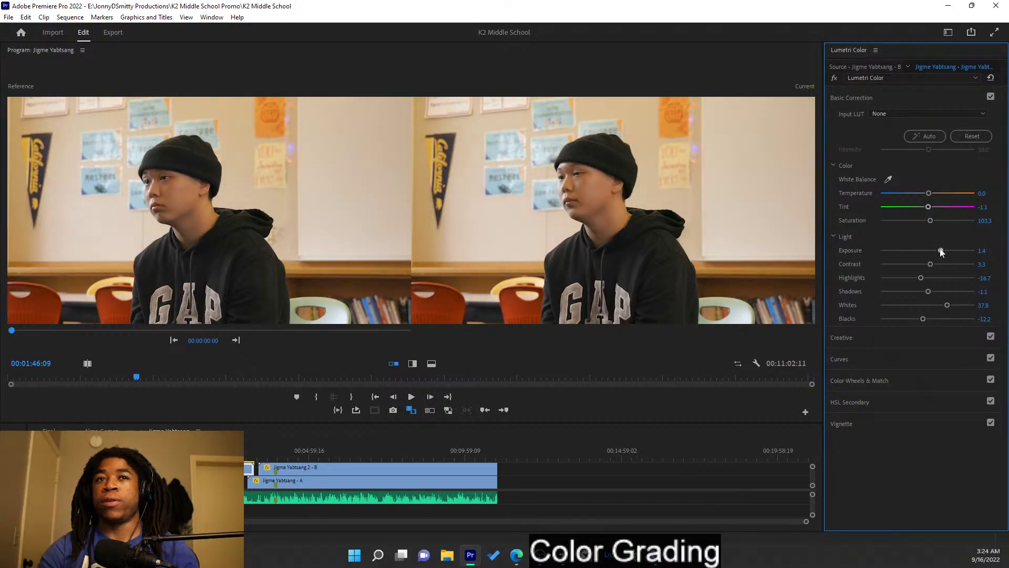
key("space")
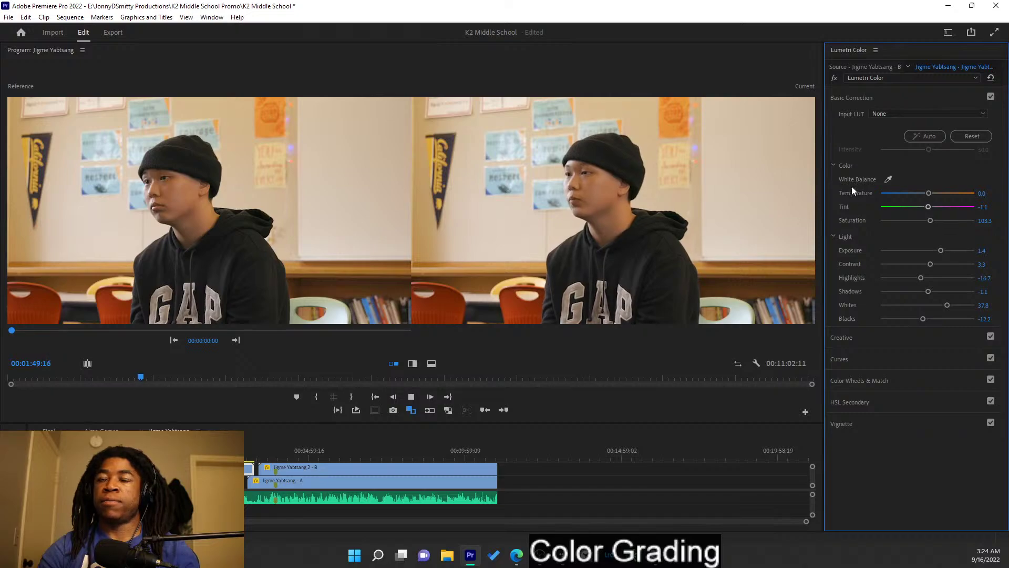
key("space")
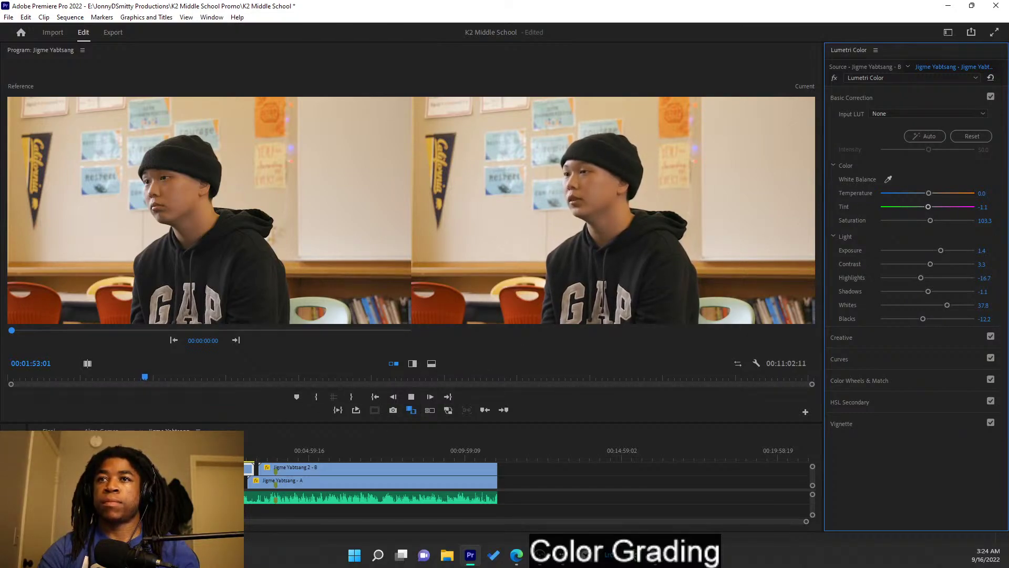
key("space")
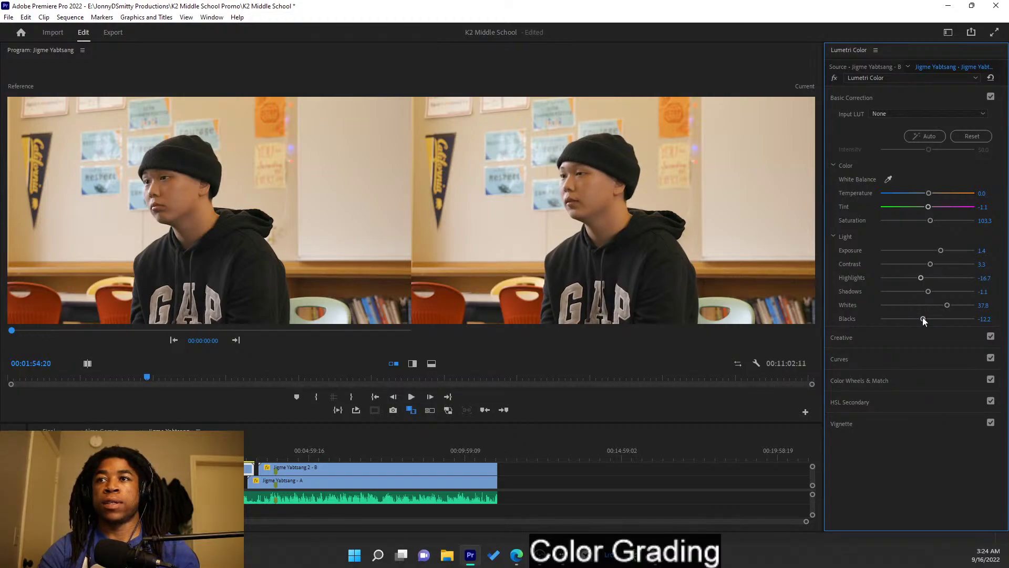
left_click_drag(923, 320, 921, 320)
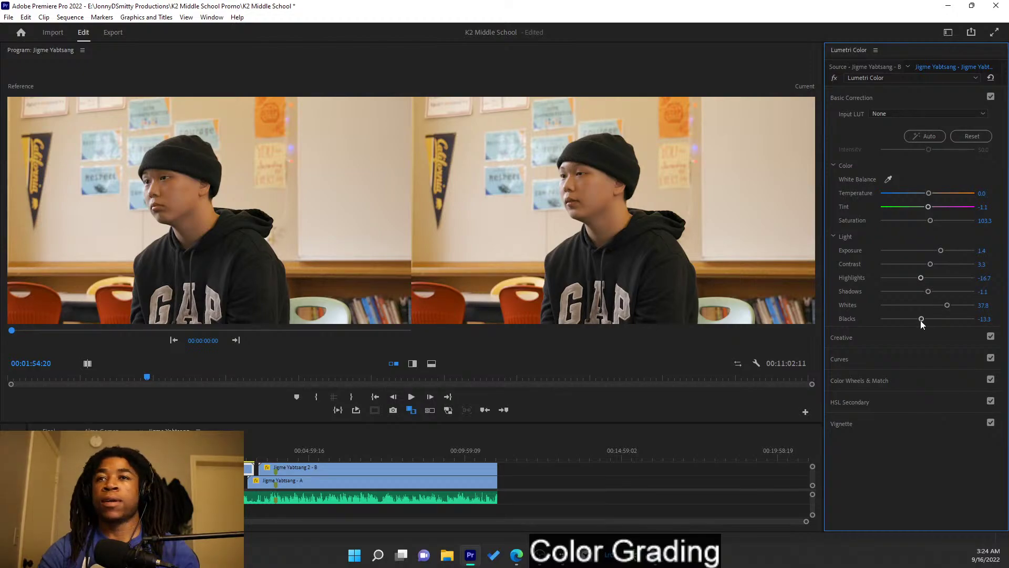
key("ctrl+s")
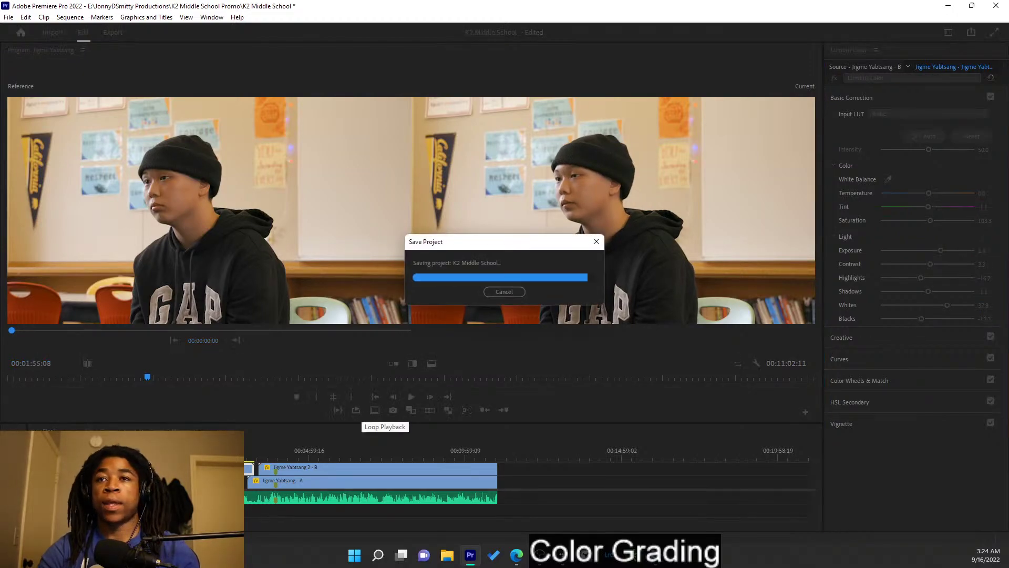
left_click(103, 431)
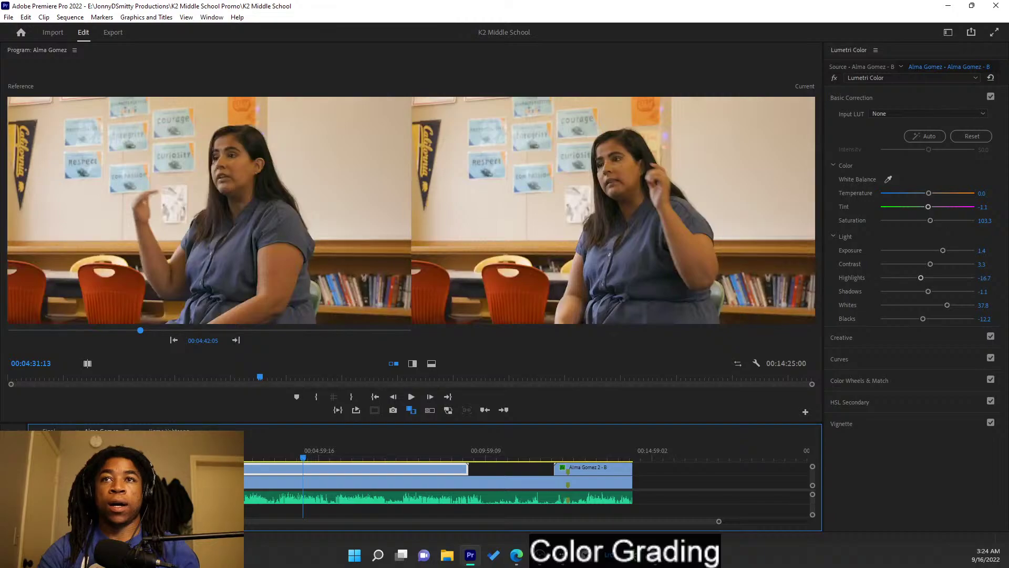
left_click(169, 431)
key("ctrl+w")
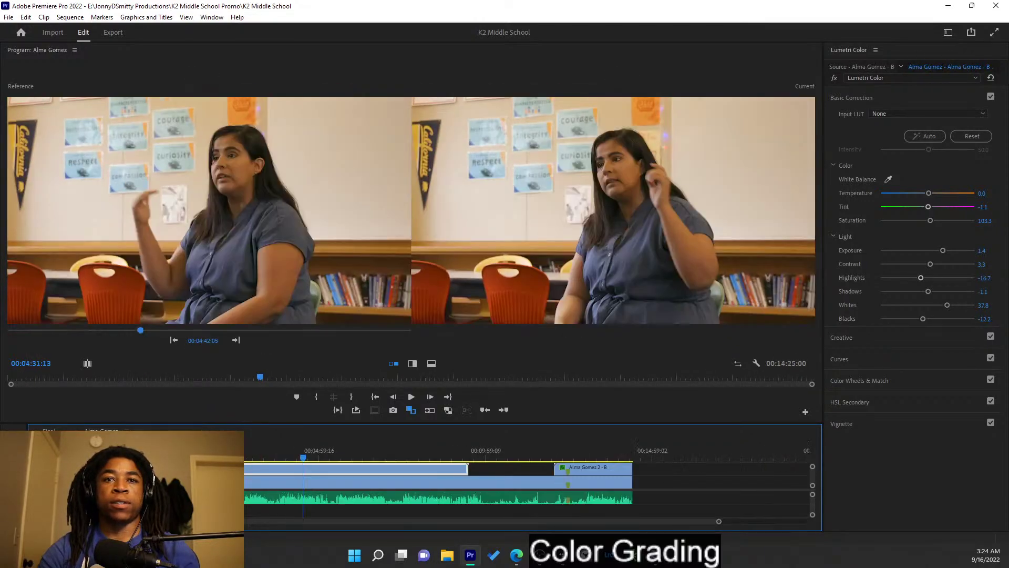
key("ctrl+w")
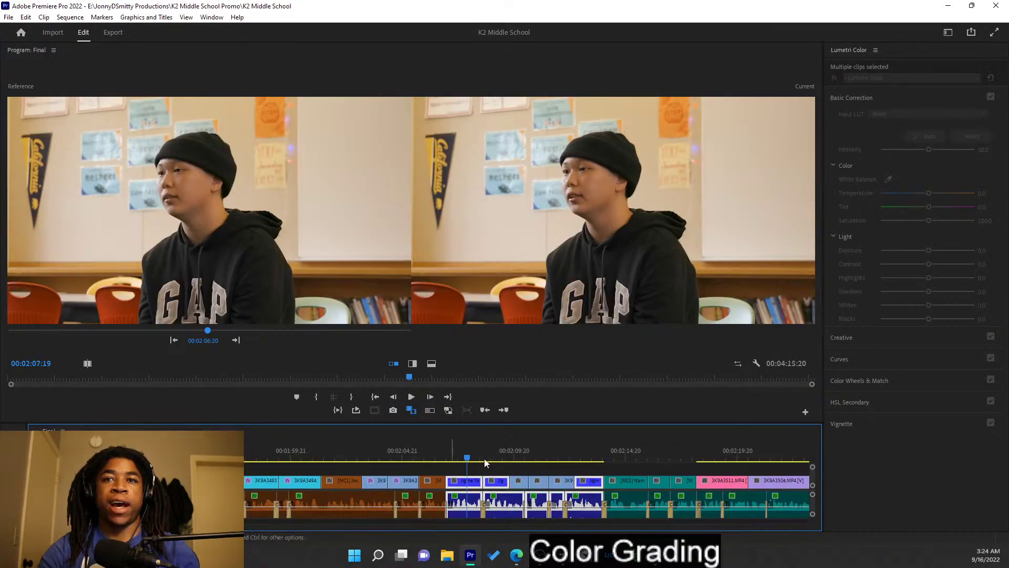
- Scrub the Final sequence from 00:02:13:08 to 00:02:15:17 across the next clips and save
left_click_drag(488, 456, 613, 463)
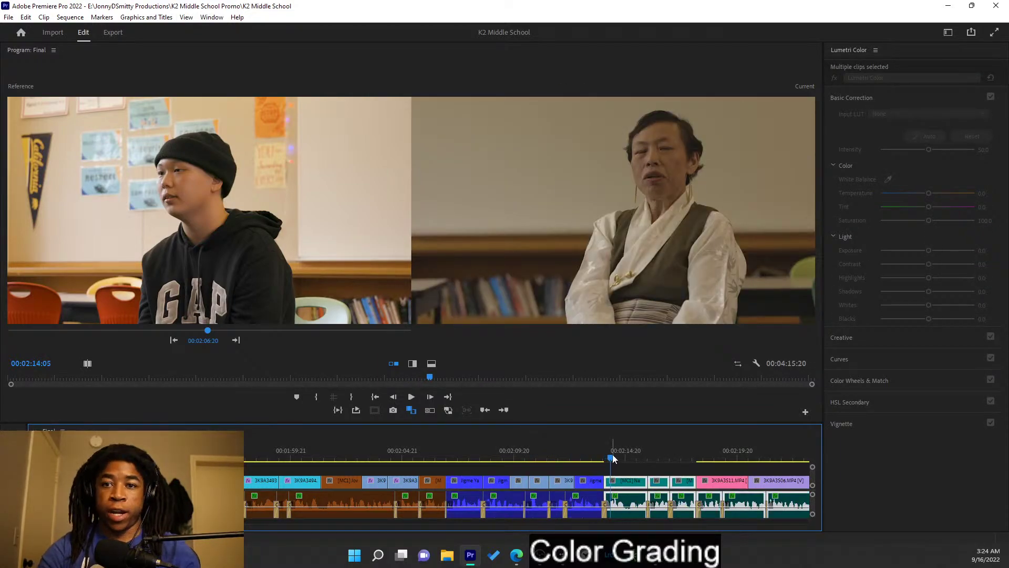
right_click(613, 458)
left_click(592, 442)
left_click(592, 441)
left_click_drag(603, 452, 624, 437)
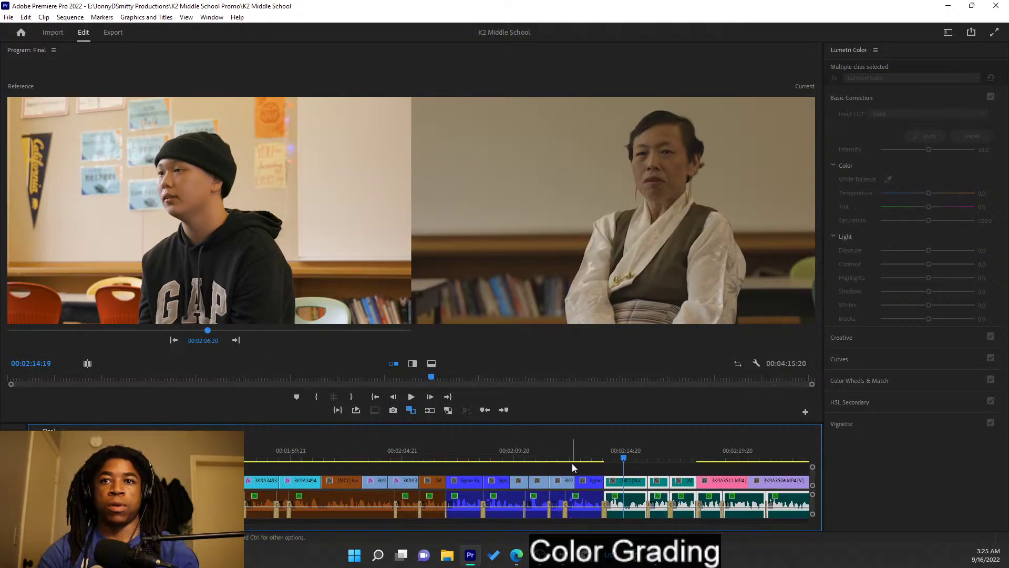
scroll(289, 484, "down", 3)
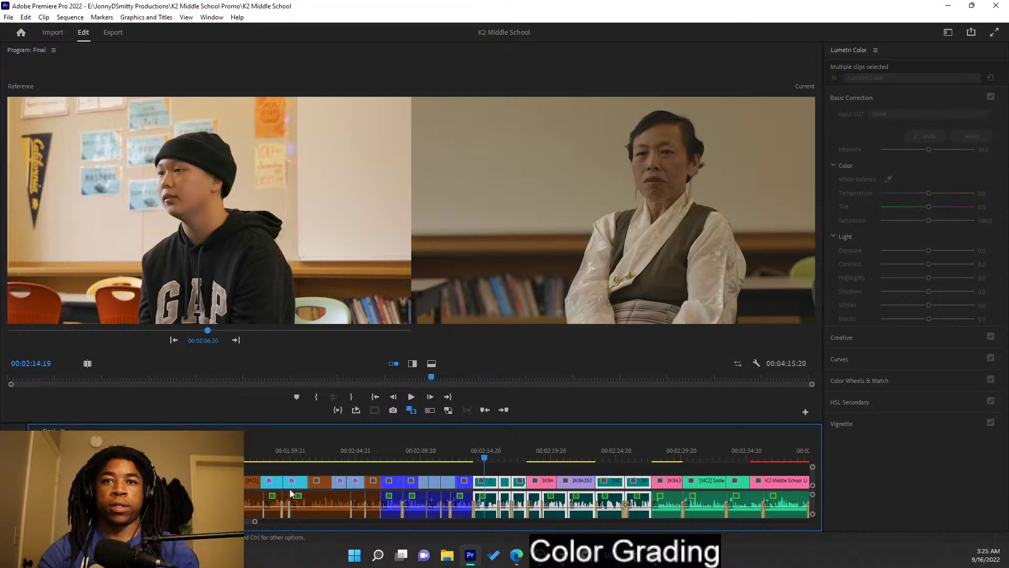
scroll(310, 479, "down", 3)
key("ctrl+s")
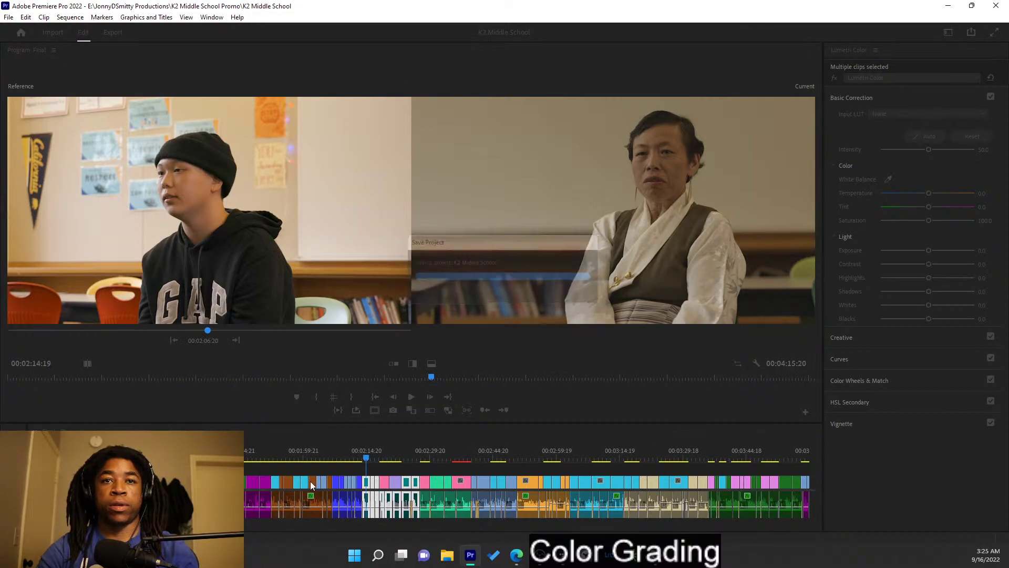
- Close the extra source viewer and resize the Program monitor and Lumetri Color panels
scroll(310, 483, "down", 2)
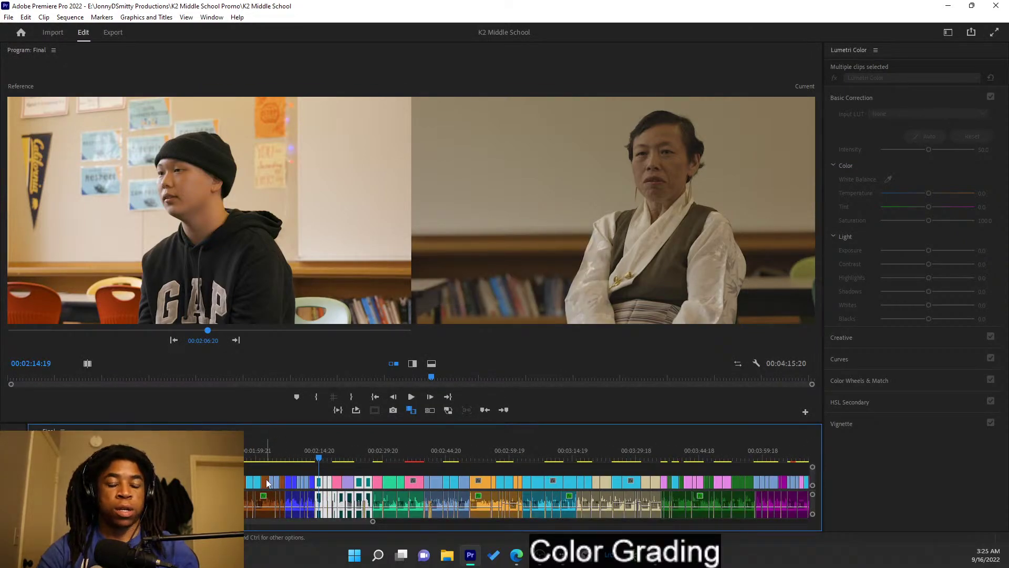
scroll(266, 483, "down", 1)
scroll(266, 482, "up", 6)
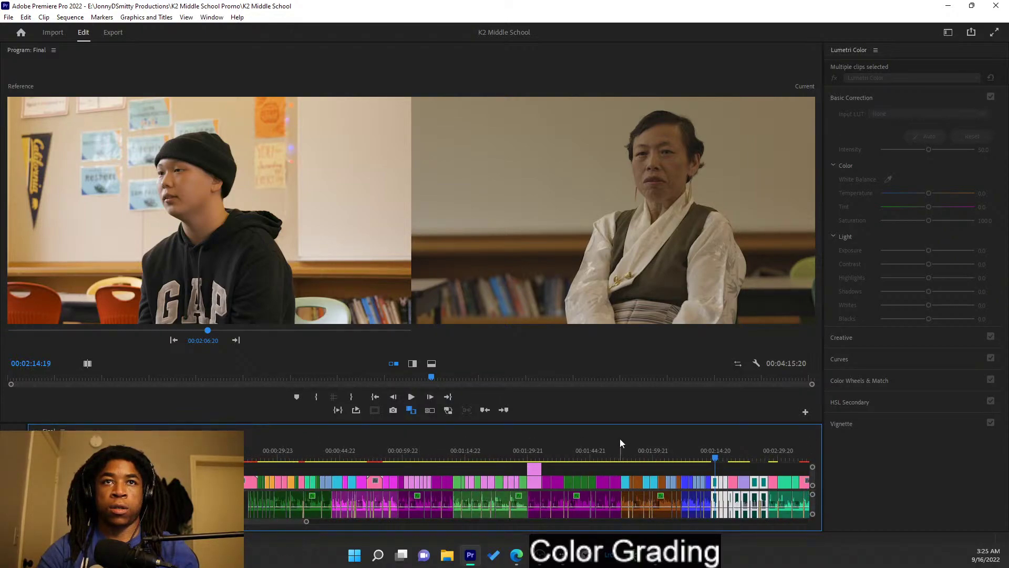
scroll(576, 462, "down", 2)
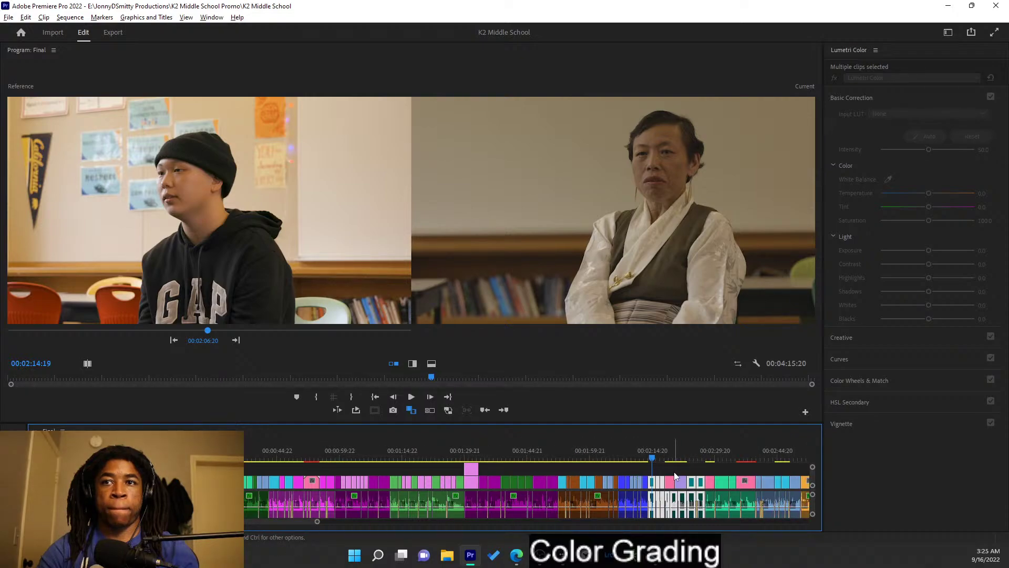
scroll(674, 478, "up", 8)
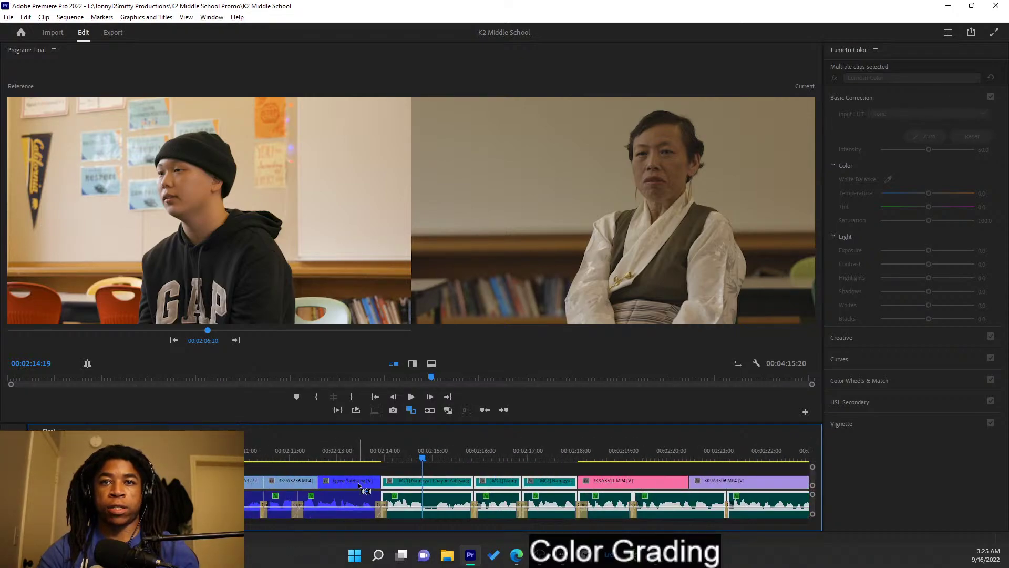
double_click(355, 480)
left_click(735, 50)
left_click(756, 52)
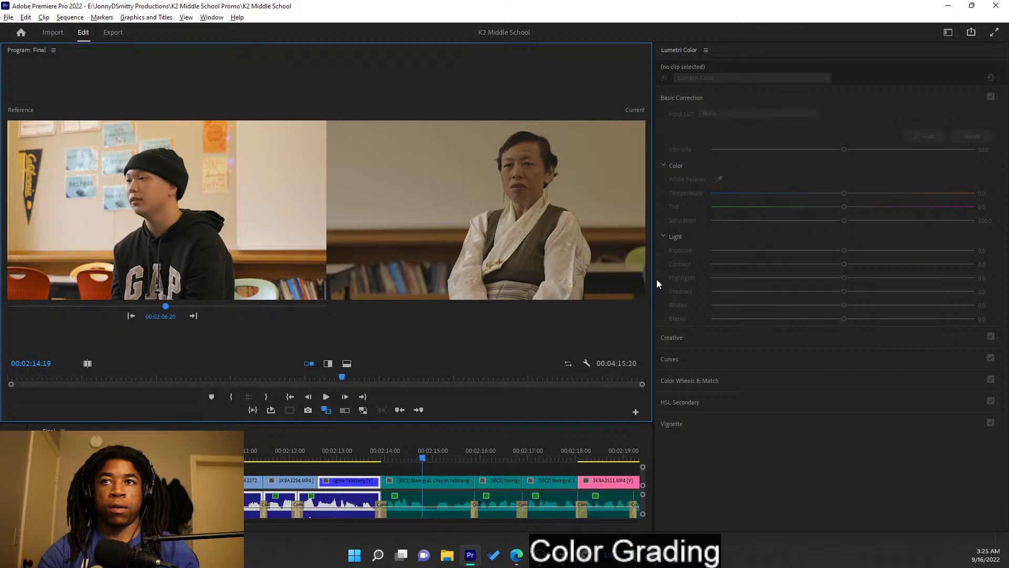
left_click_drag(654, 276, 747, 275)
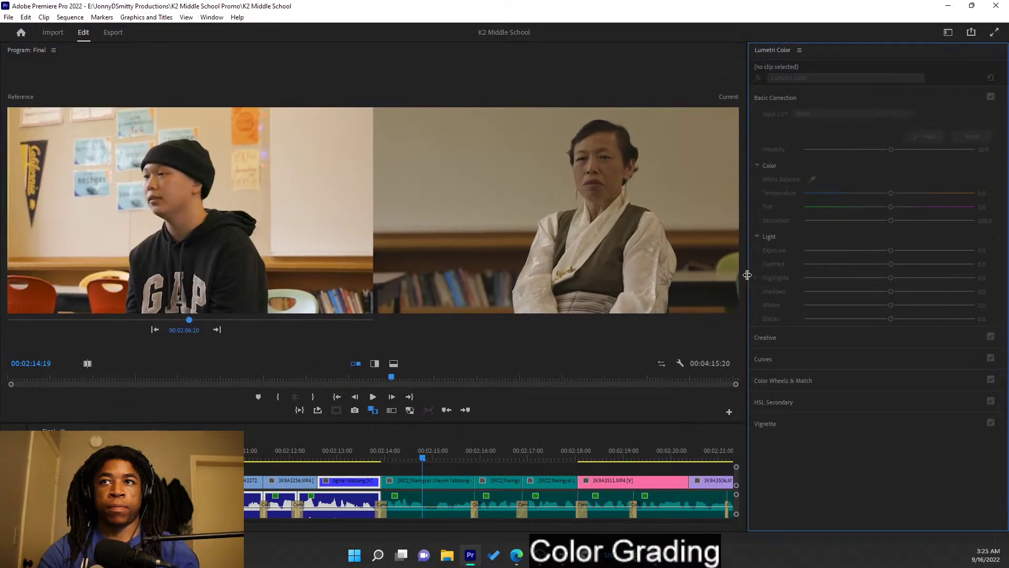
left_click(347, 481)
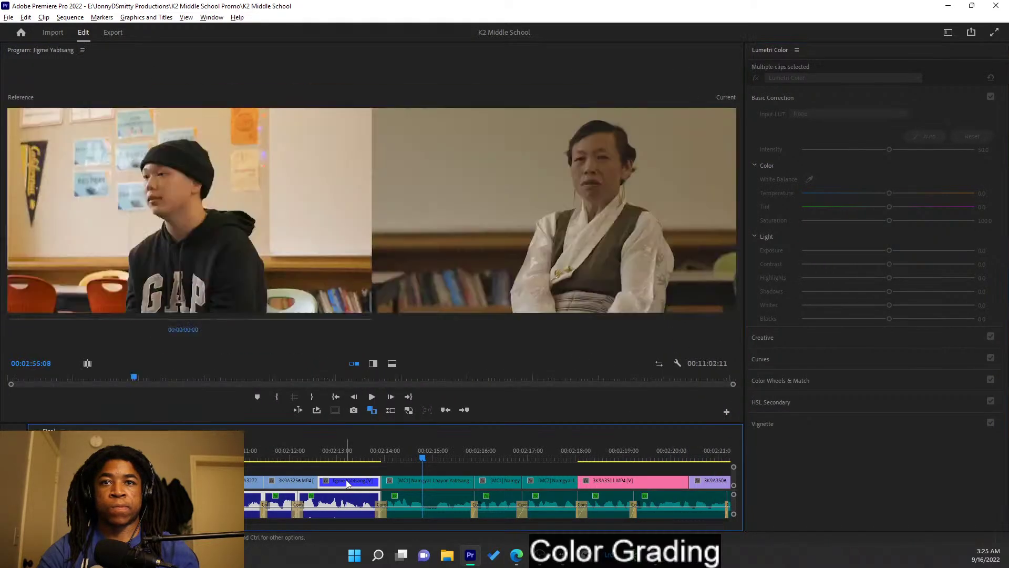
double_click(347, 482)
right_click(294, 466)
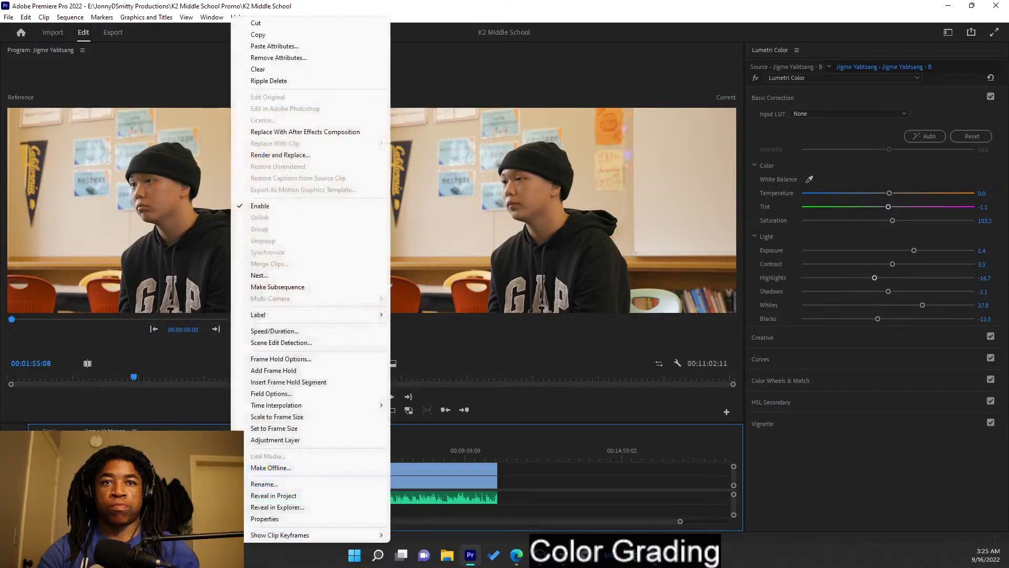
left_click(260, 34)
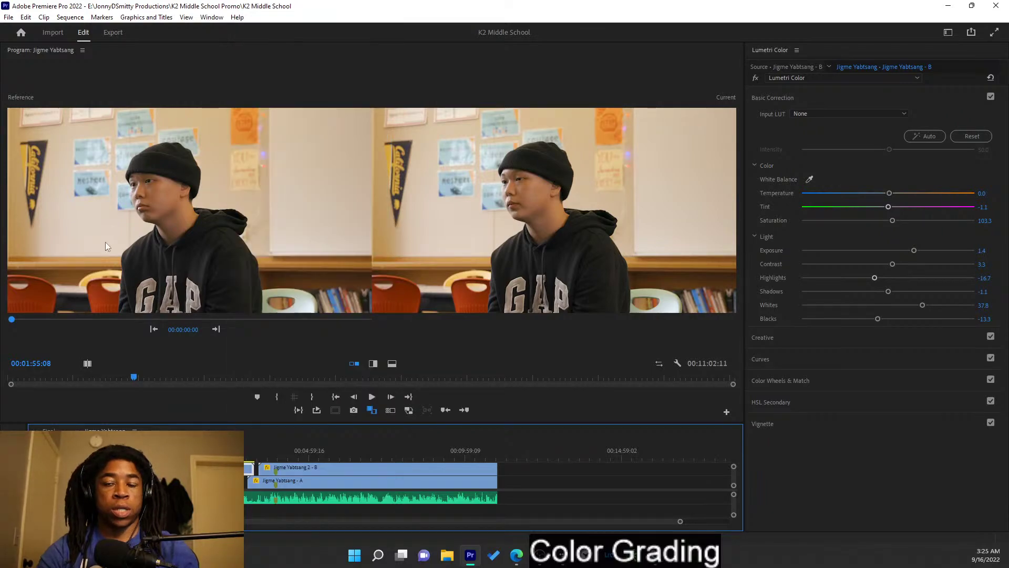
left_click(49, 430)
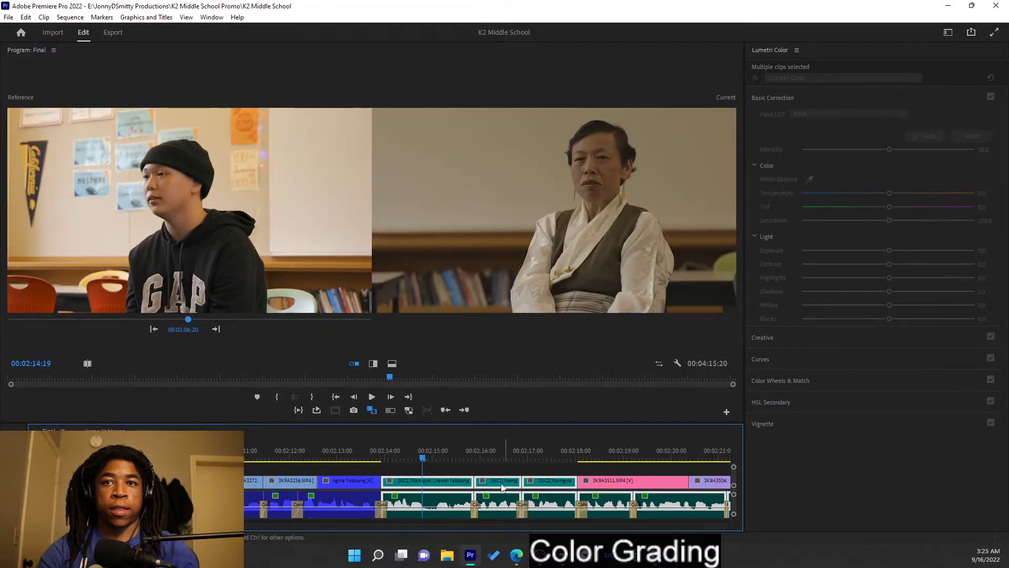
double_click(442, 489)
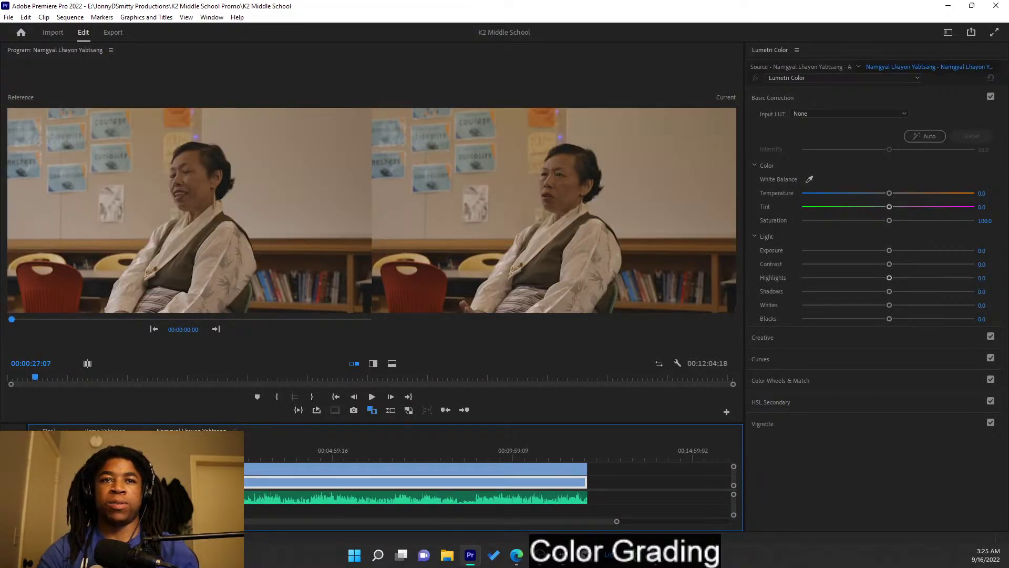
right_click(220, 469)
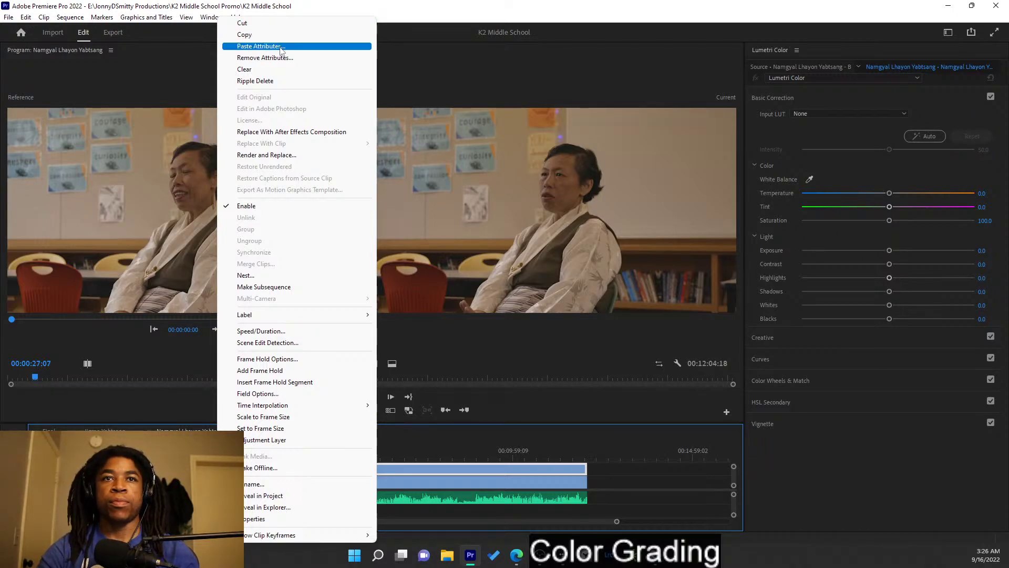
left_click(279, 45)
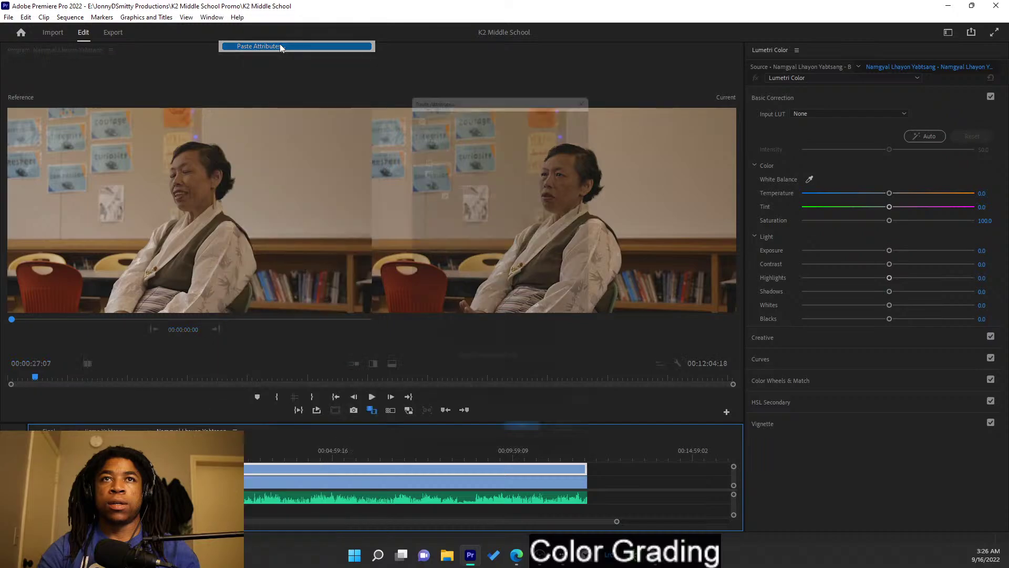
left_click(528, 452)
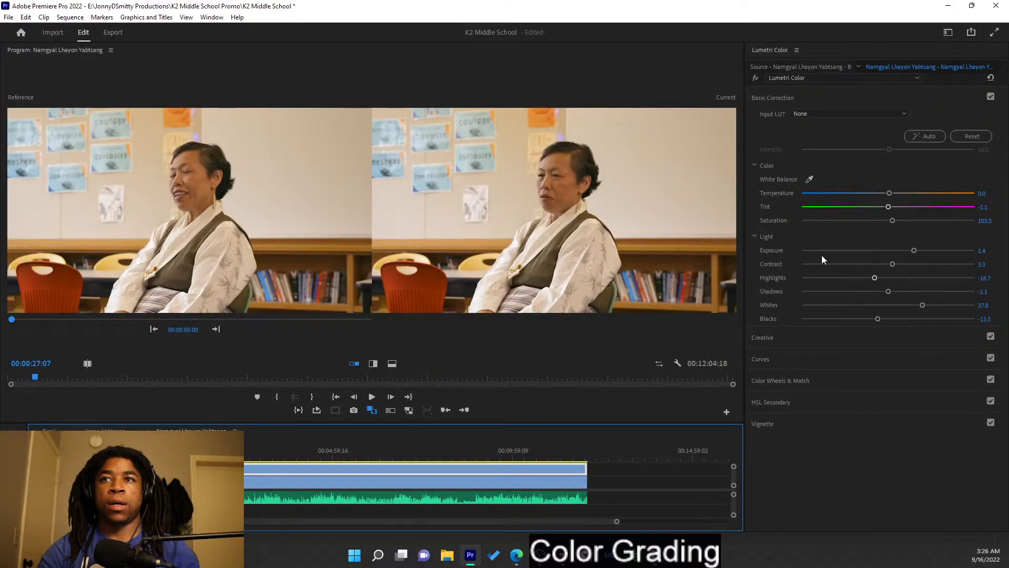
- Lower the Namgyal clip's exposure from 1.4, then nudge it back up slightly
left_click_drag(914, 251, 906, 251)
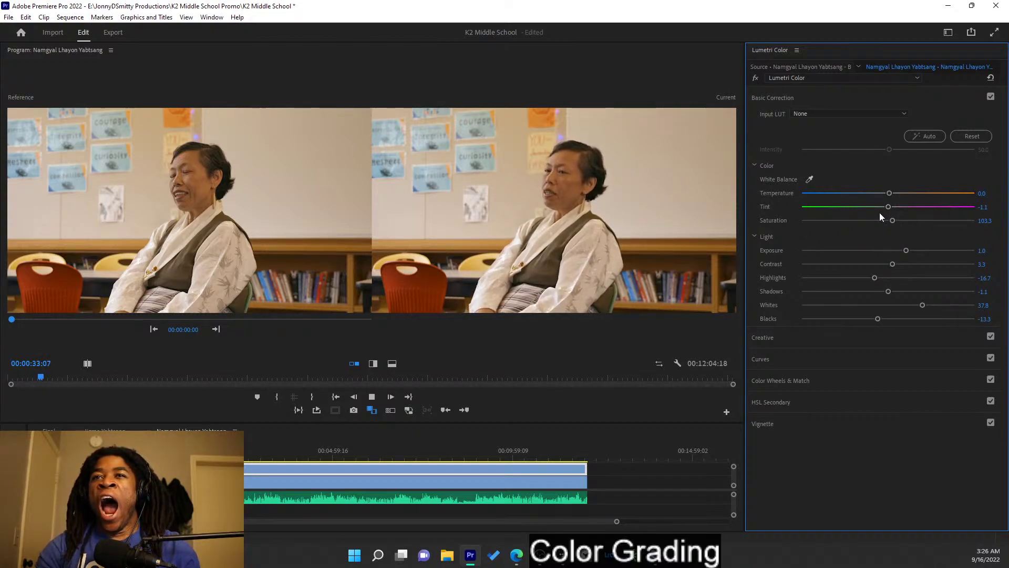
key("space")
left_click_drag(905, 249, 912, 255)
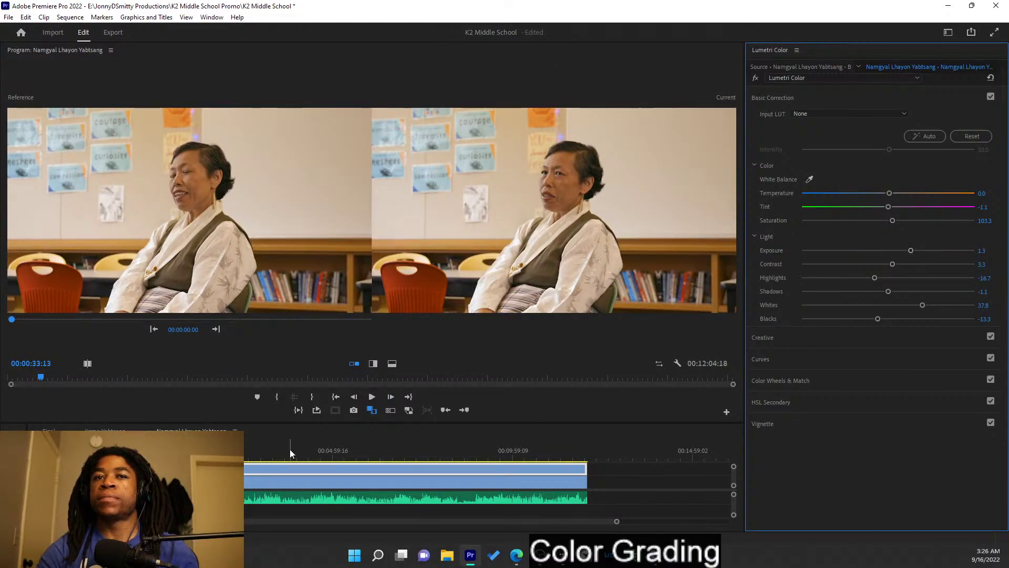
left_click(105, 432)
- Navigate the Final sequence timeline to about 00:00:50 on the blue-dress interview clip
left_click(49, 432)
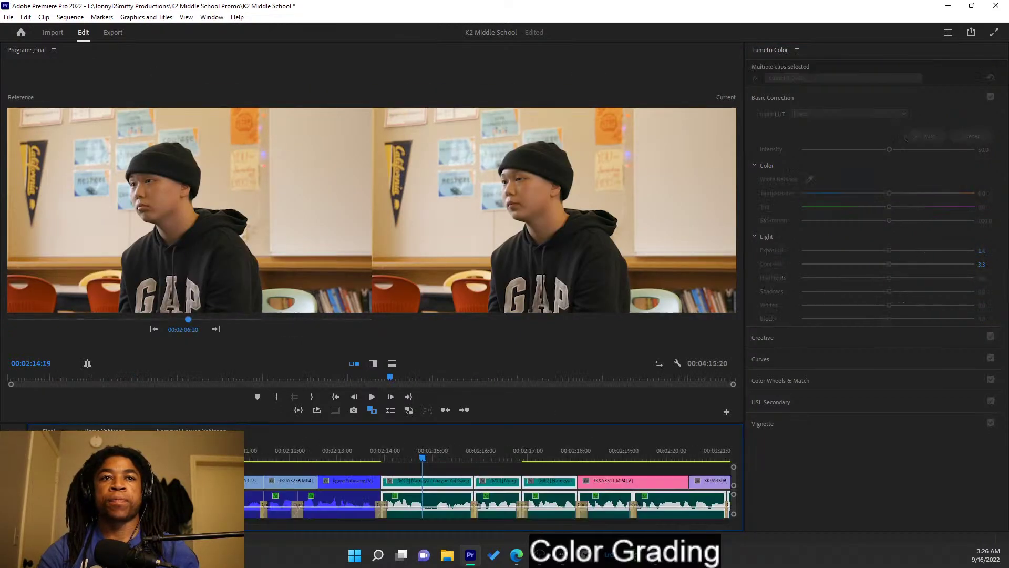
scroll(342, 477, "up", 5)
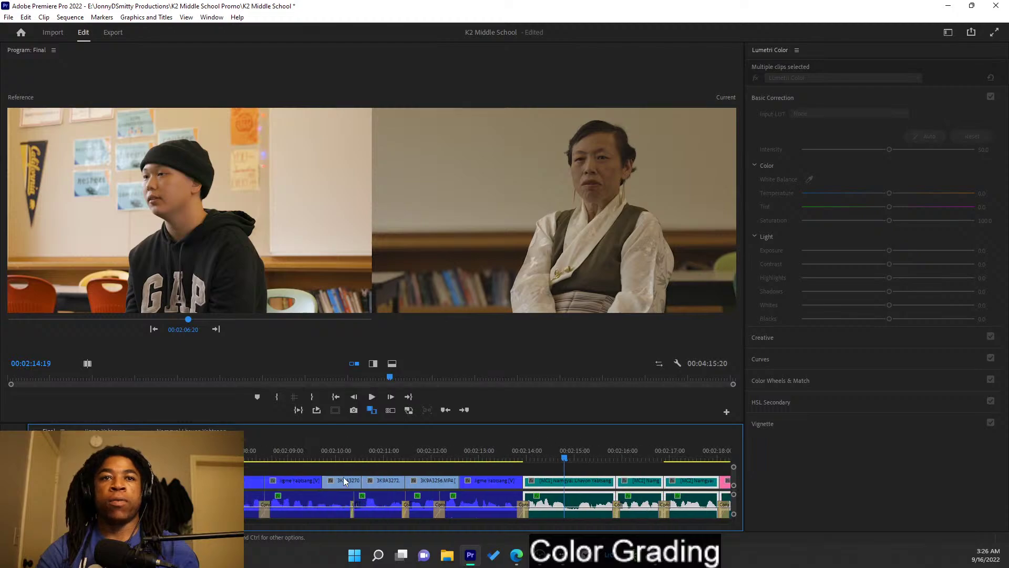
scroll(333, 485, "down", 5)
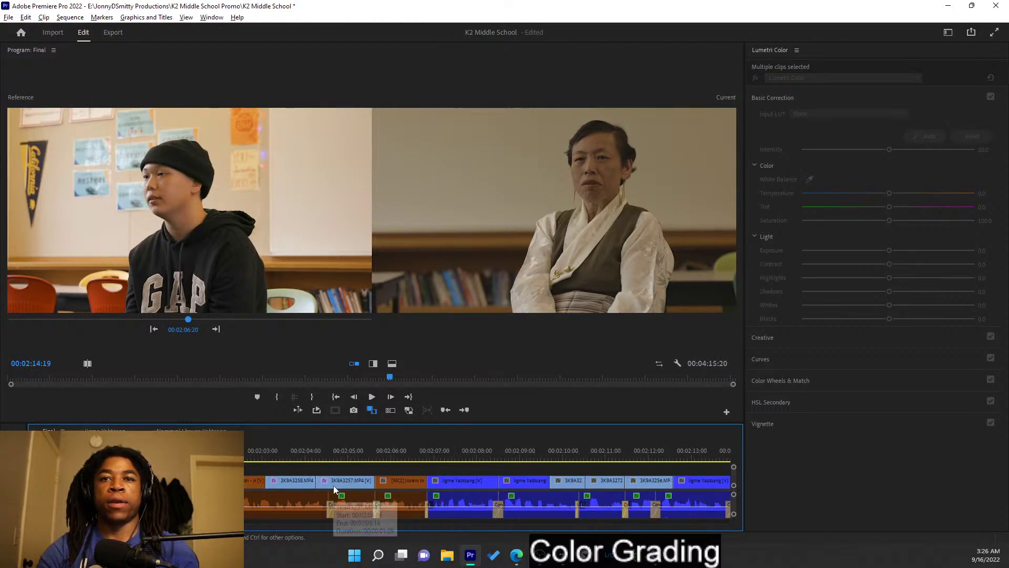
scroll(333, 484, "down", 8)
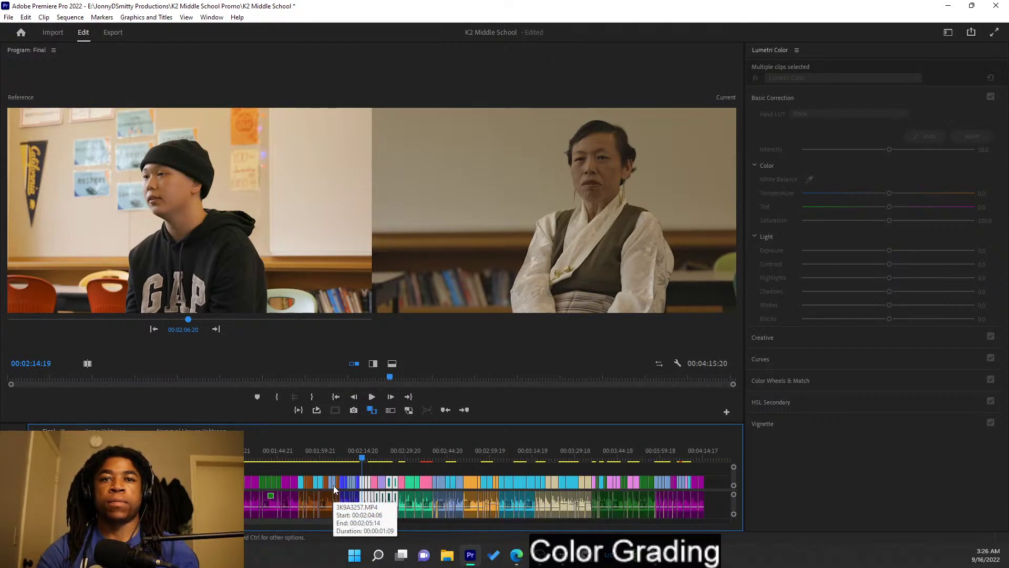
scroll(256, 483, "up", 4)
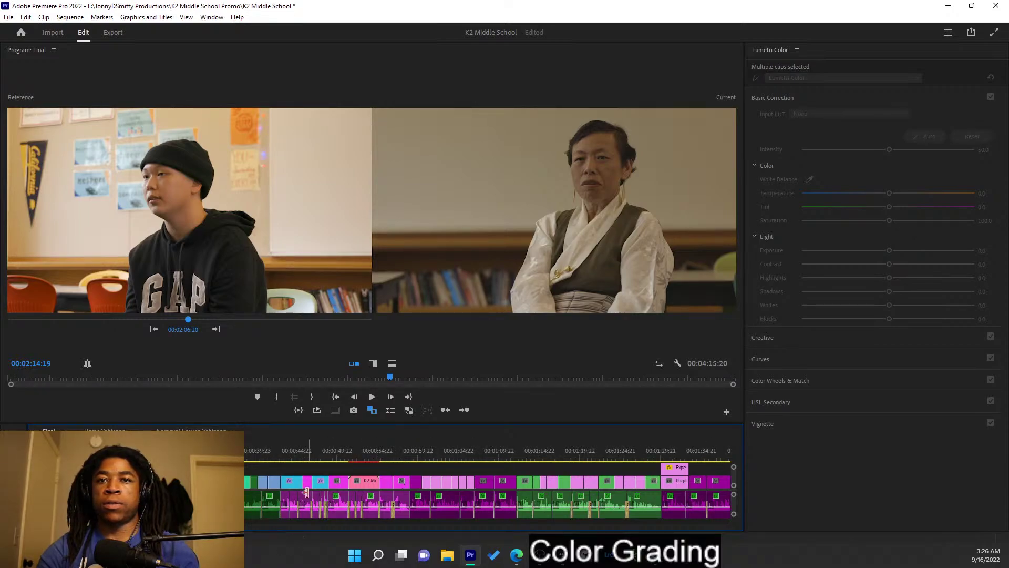
scroll(318, 492, "up", 3)
scroll(327, 490, "down", 5)
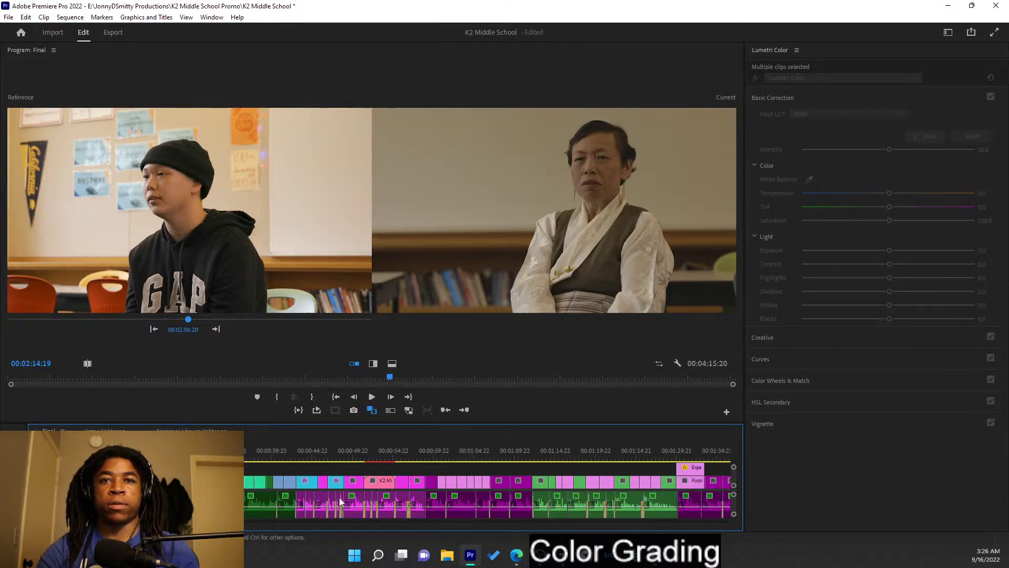
scroll(331, 490, "down", 3)
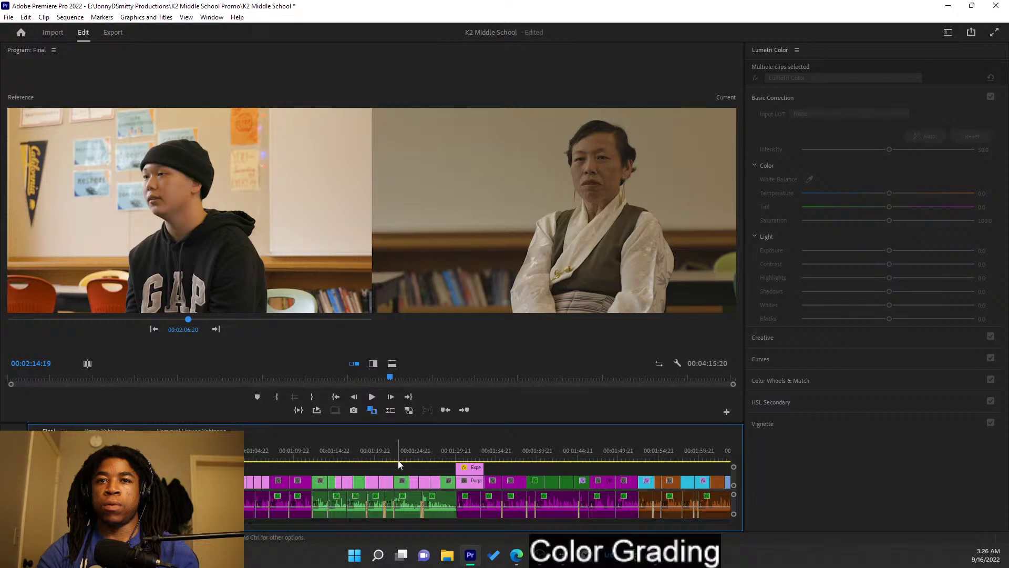
scroll(383, 463, "down", 1)
scroll(383, 463, "up", 1)
scroll(384, 459, "down", 4)
scroll(386, 455, "up", 7)
left_click_drag(375, 453, 515, 447)
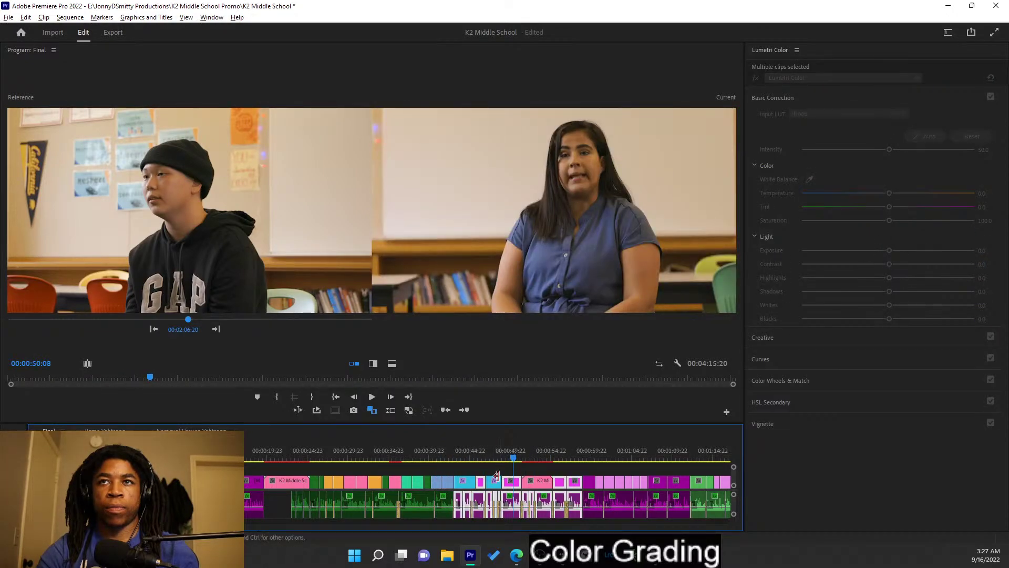
- Open the blue-dress interview's nested sequence and copy its graded lower clip
double_click(510, 486, "alt")
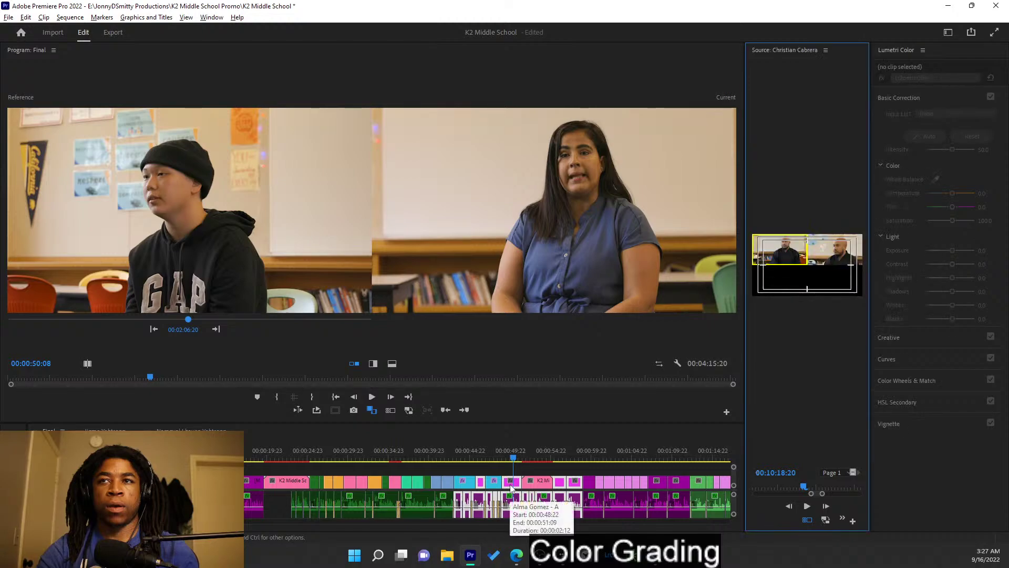
left_click(826, 50)
left_click(867, 53)
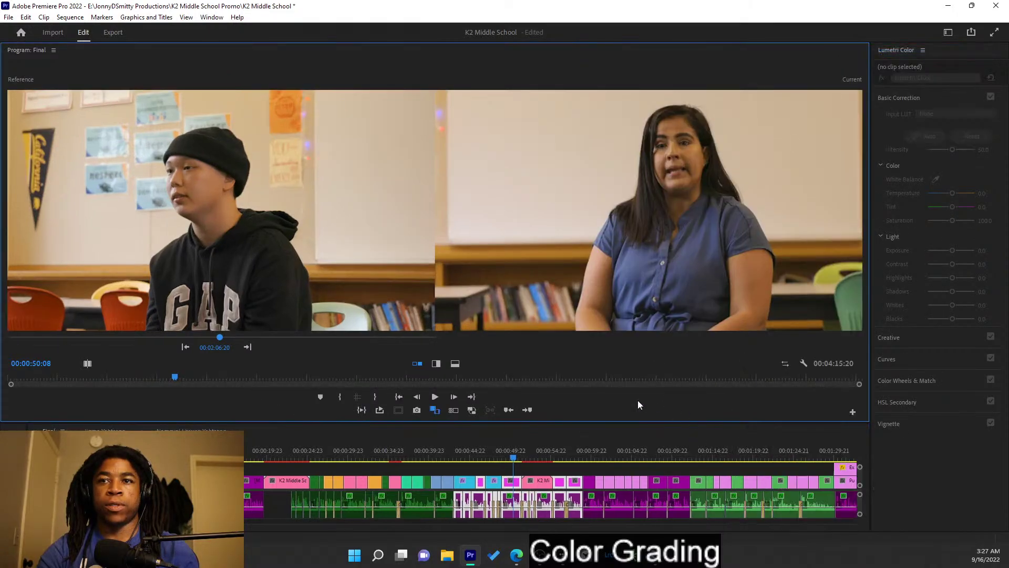
double_click(516, 489)
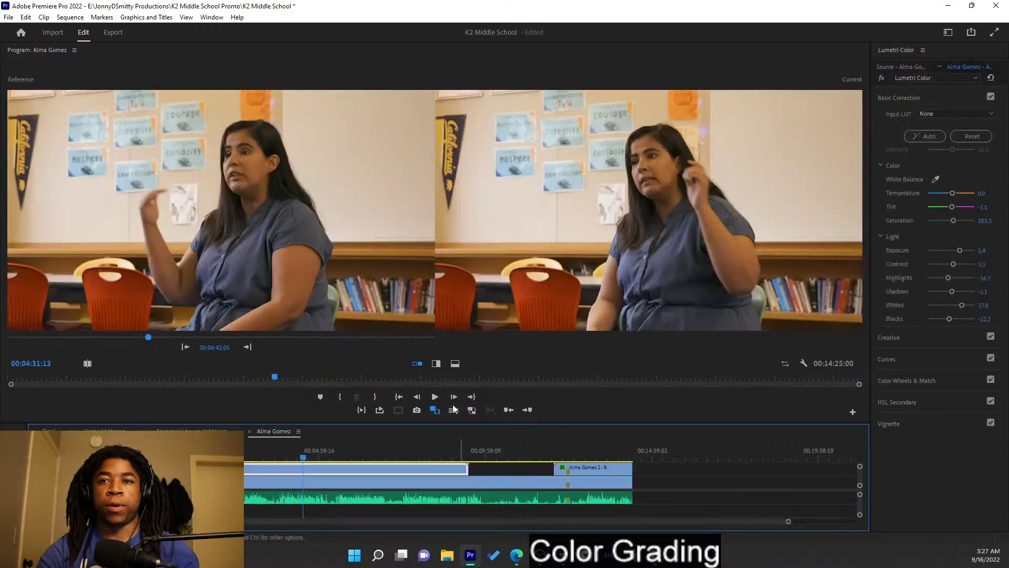
left_click(273, 485)
right_click(324, 485)
left_click(352, 35)
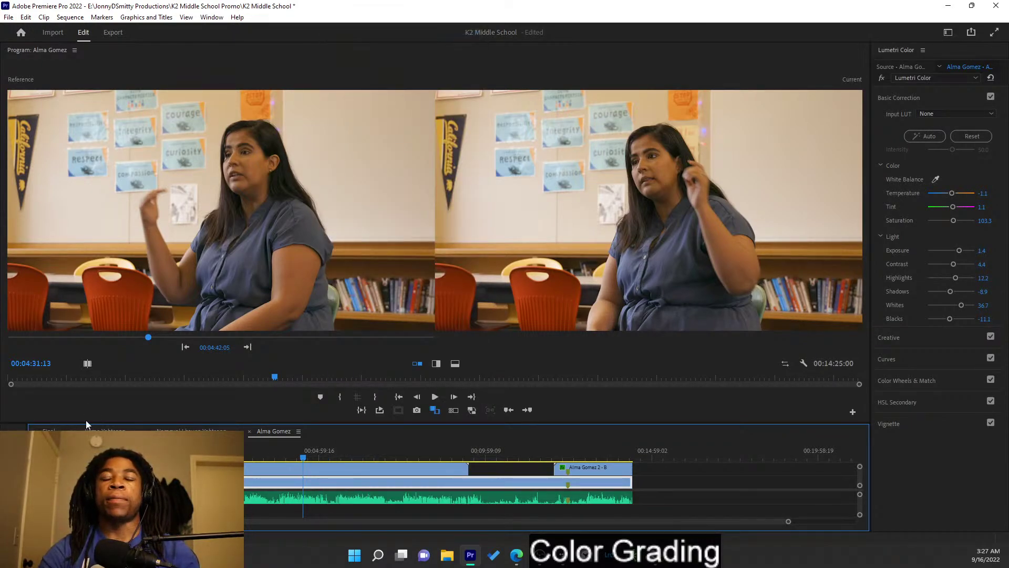
- Switch to the older woman's interview sequence and bring up her lower clip's options
left_click(192, 431)
left_click(211, 482)
right_click(210, 482)
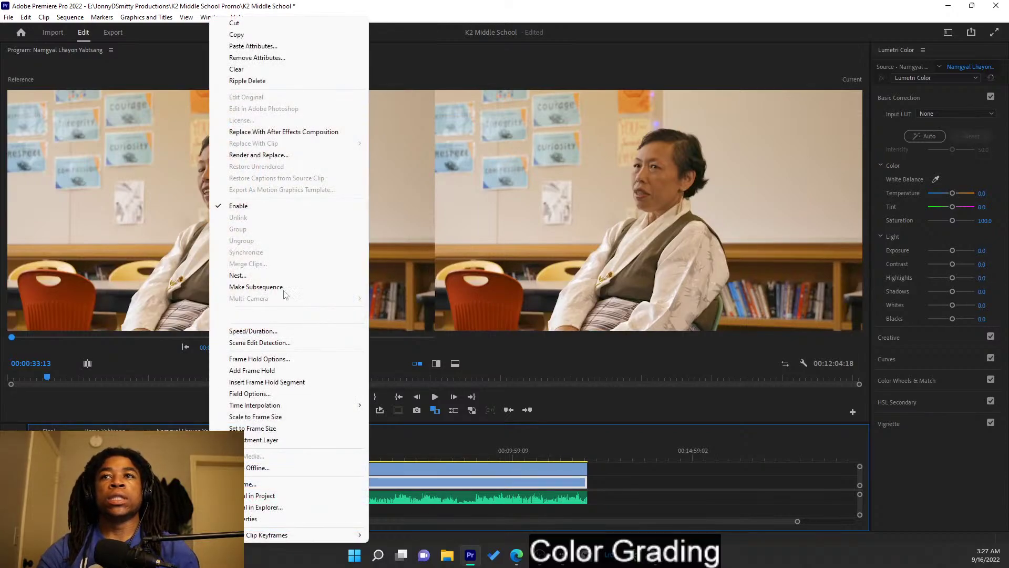
- Paste the blue-dress clip's Lumetri Color grade onto the older woman's clip, then compare against the next edit
left_click(253, 46)
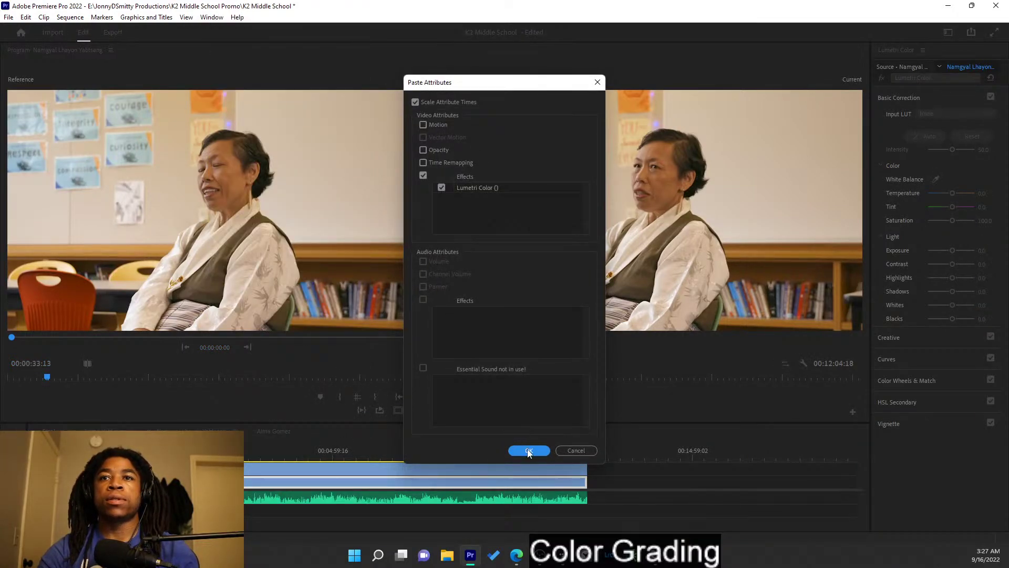
left_click(529, 451)
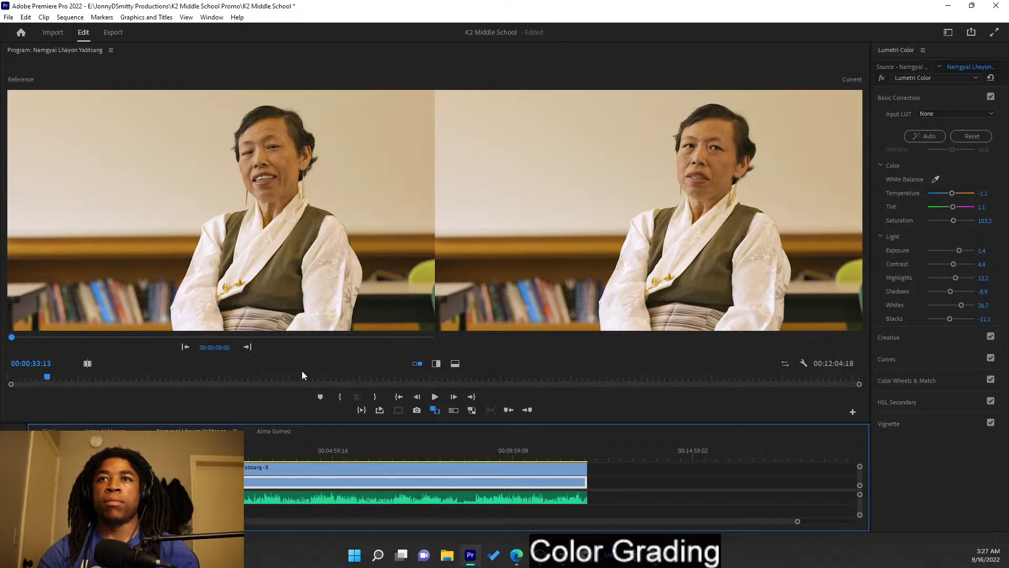
left_click(248, 347)
left_click(184, 349)
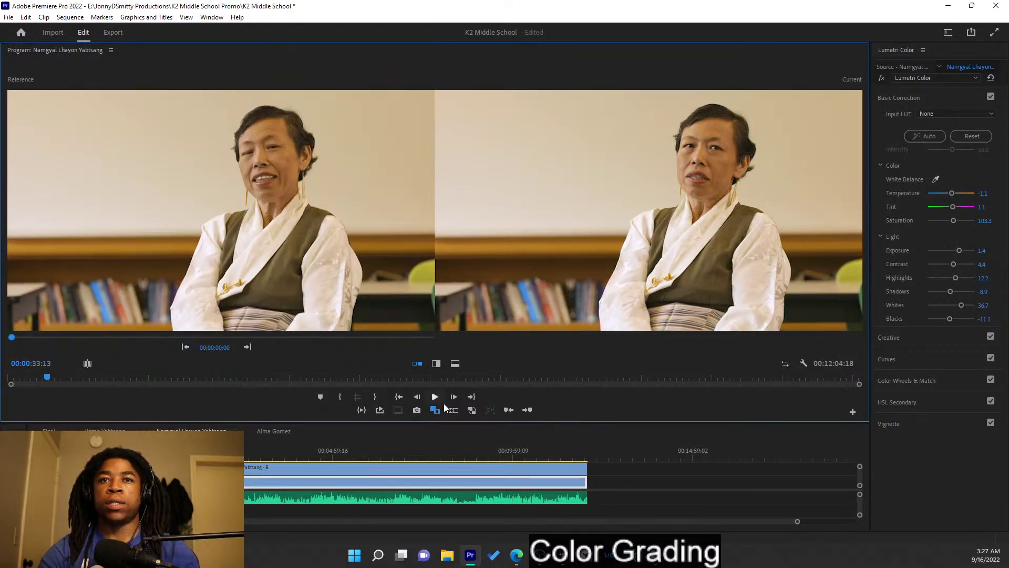
left_click(173, 455)
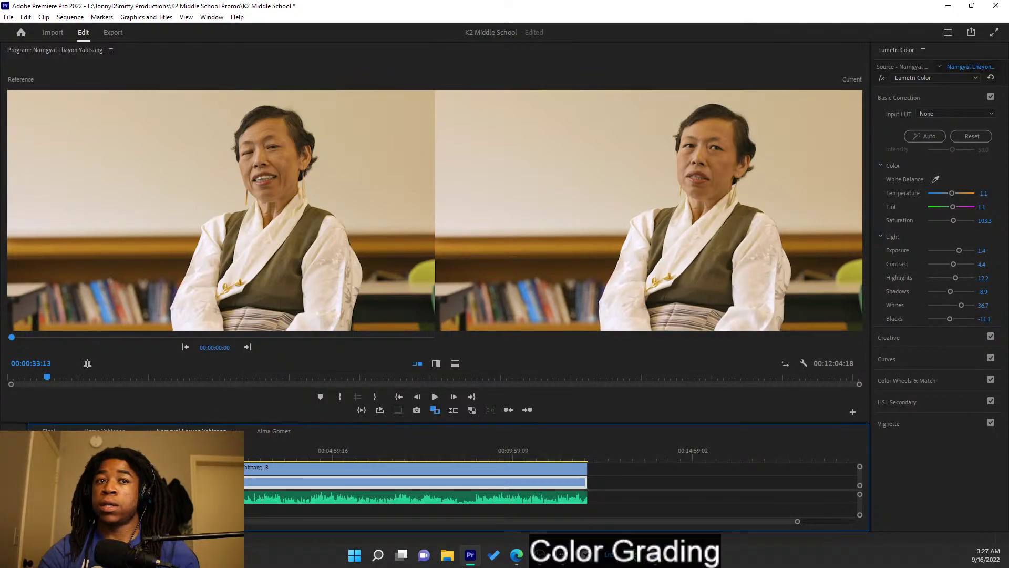
left_click(247, 347)
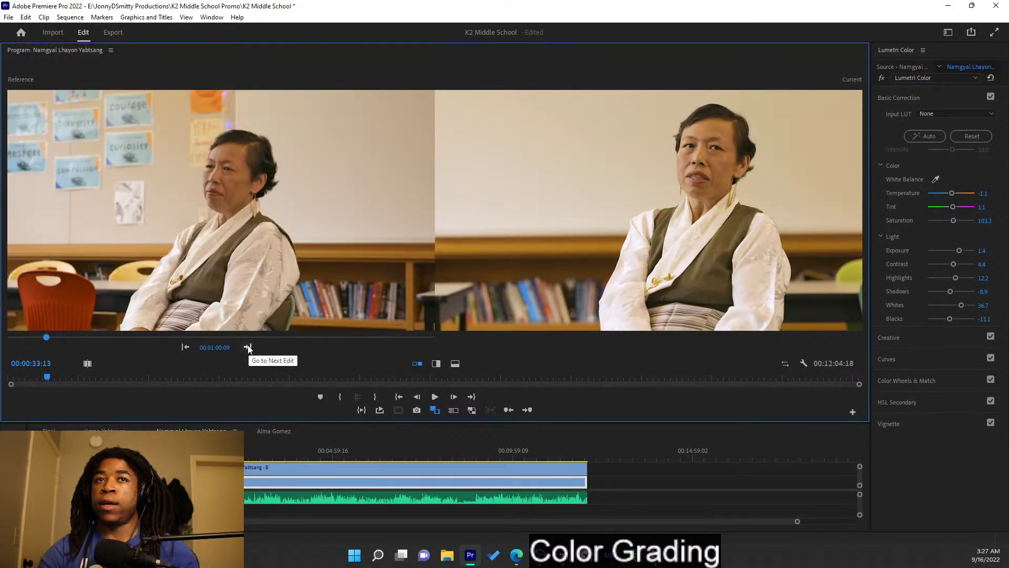
left_click(273, 480)
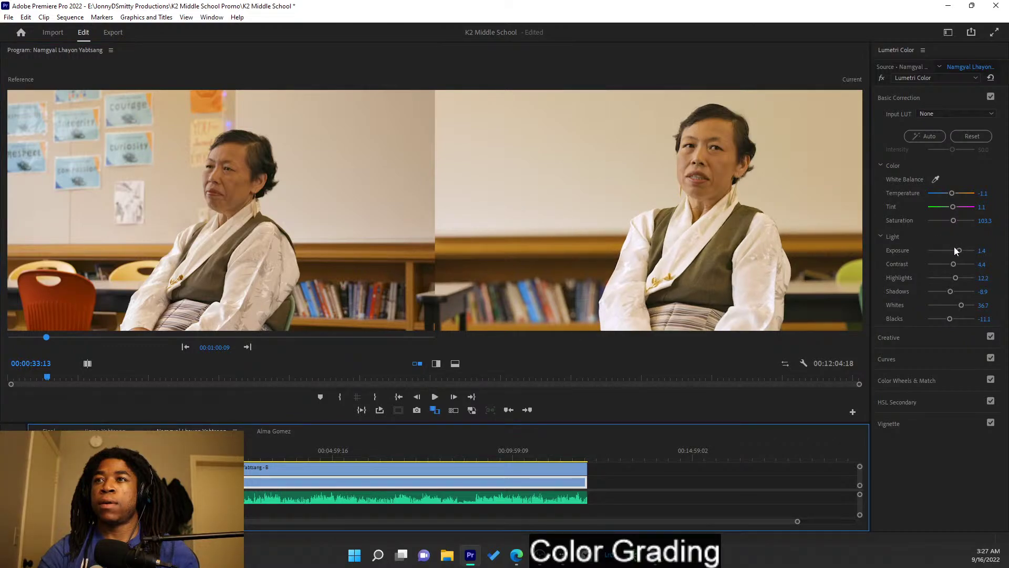
- Widen the Lumetri Color panel, then lower the lower clip's exposure and cool its temperature
left_click_drag(871, 246, 796, 233)
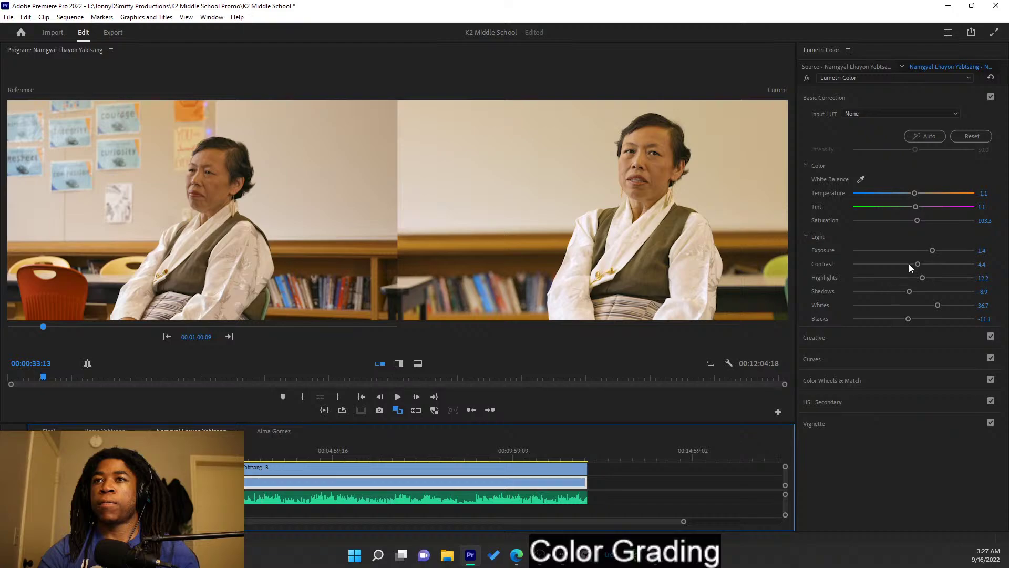
left_click_drag(933, 251, 925, 250)
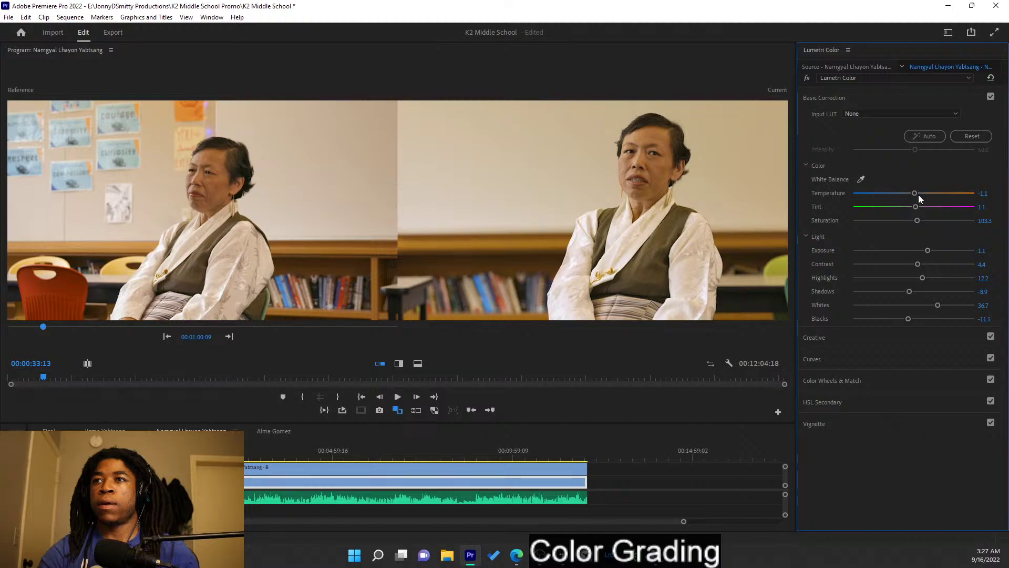
left_click_drag(918, 196, 911, 194)
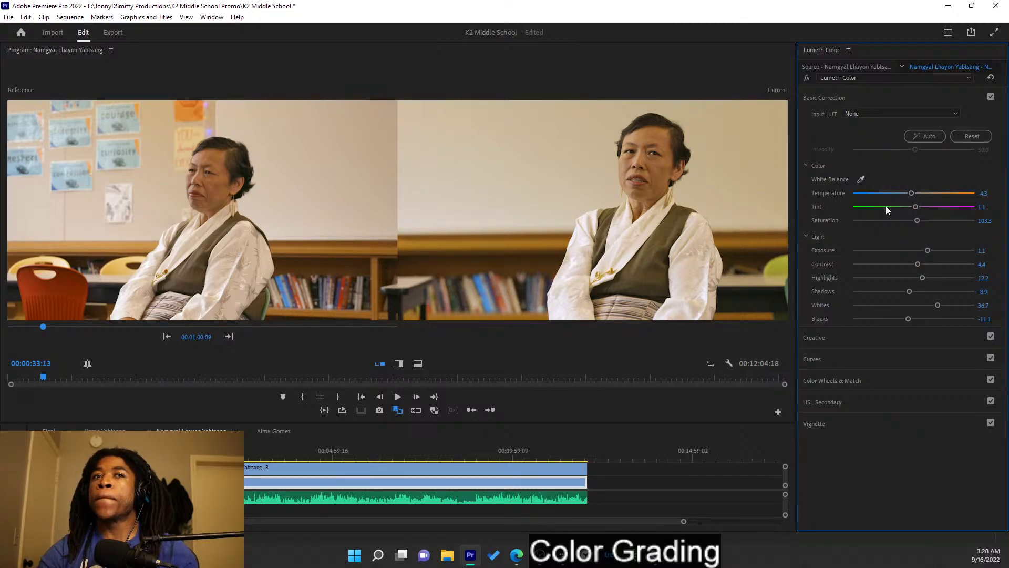
- Warm the upper clip's temperature, then nudge the lower clip's temperature warmer to 1.7
left_click(335, 468)
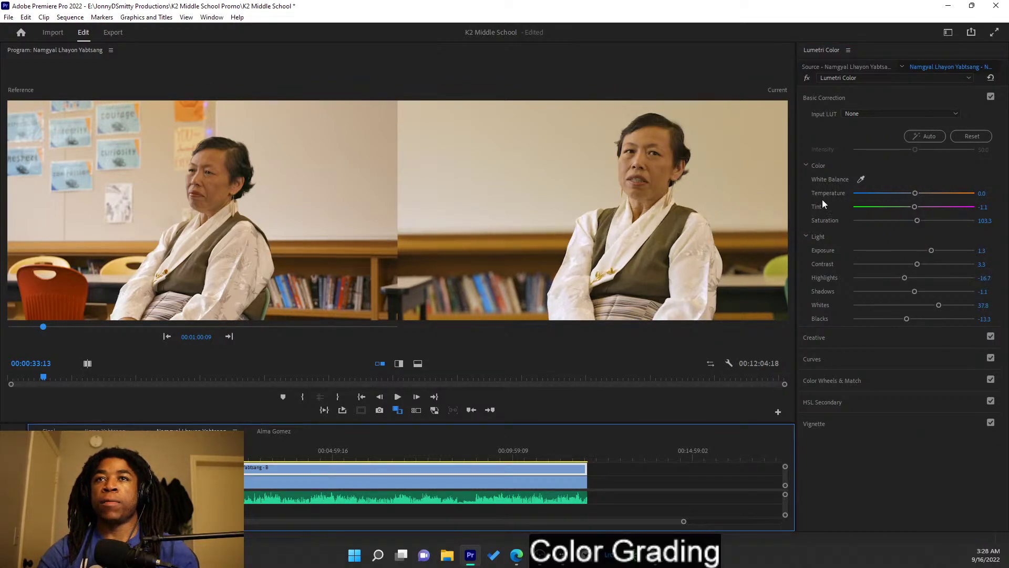
left_click_drag(914, 194, 915, 195)
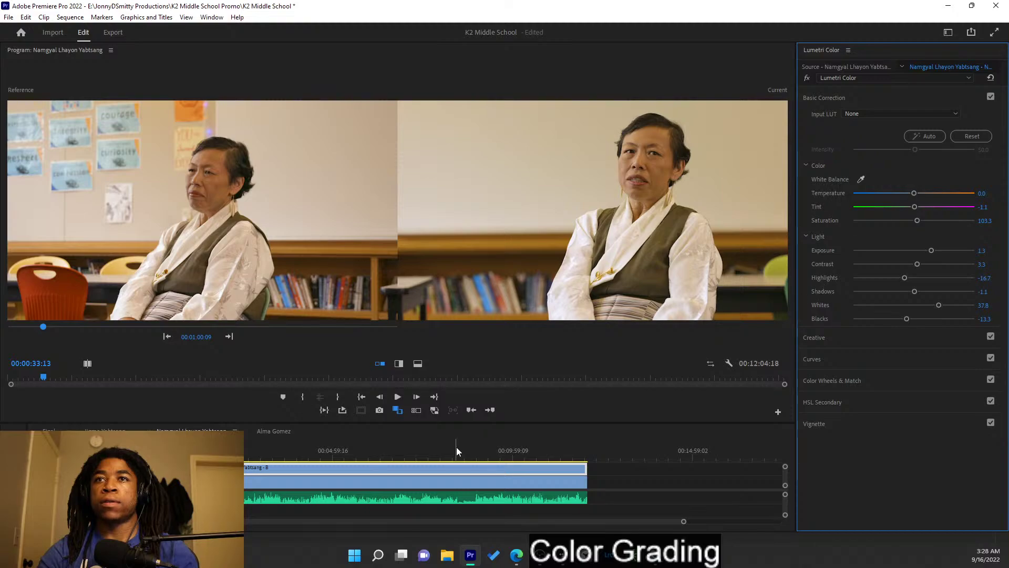
left_click(387, 476)
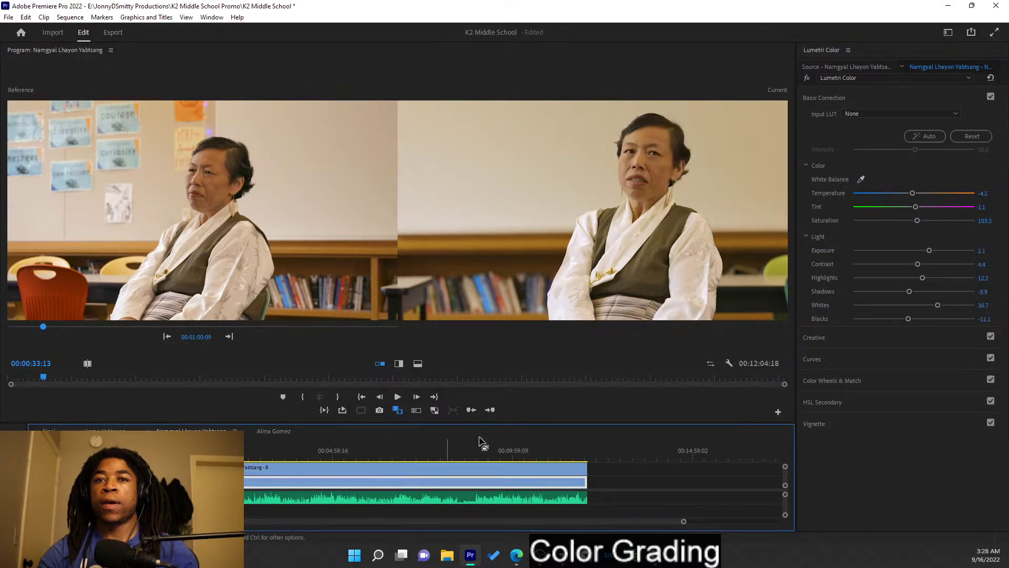
left_click_drag(913, 194, 913, 195)
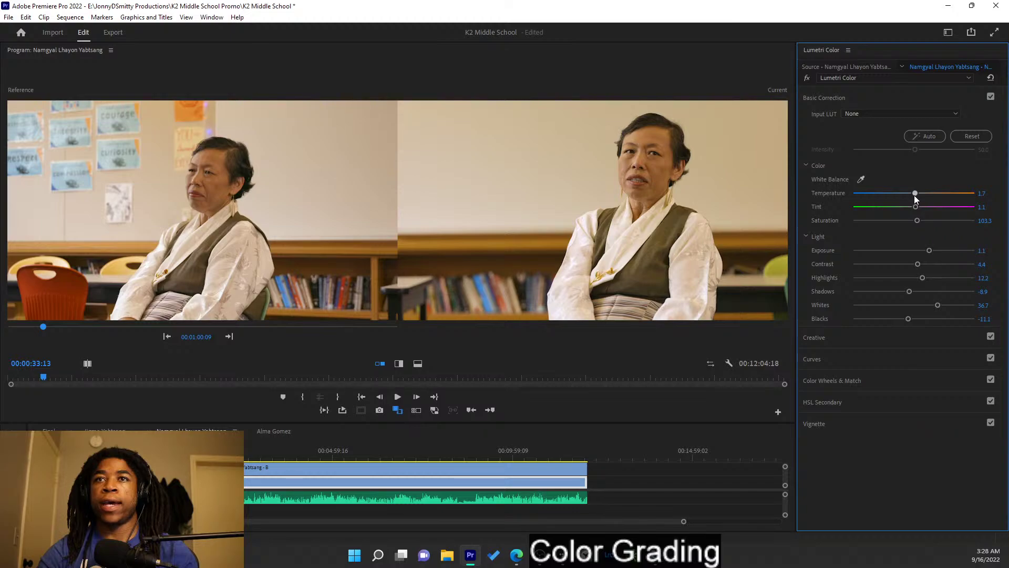
left_click(896, 357)
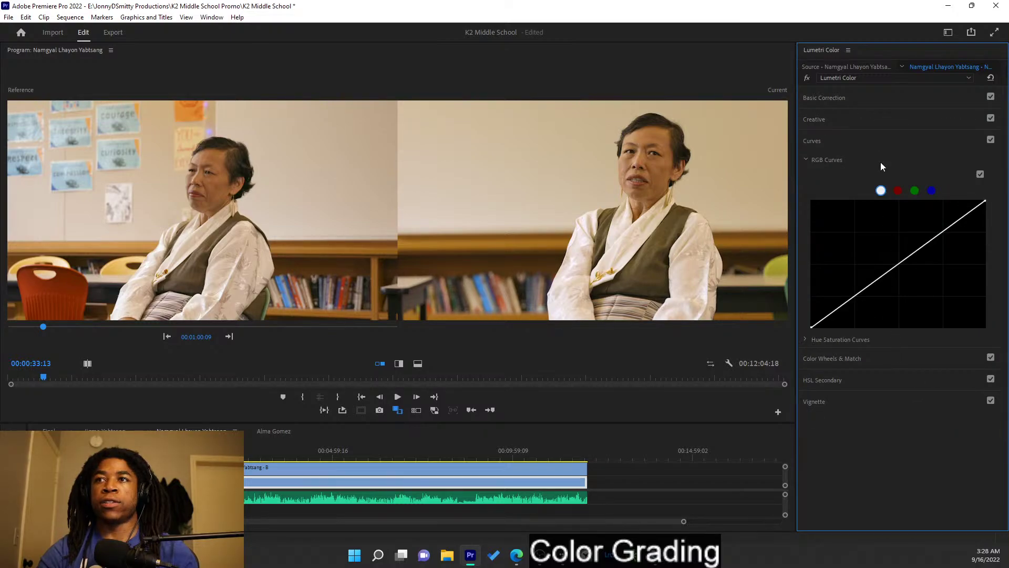
- Review the lower clip's Creative settings: vibrance 30.0 and saturation 100.0
left_click(878, 140)
left_click(874, 125)
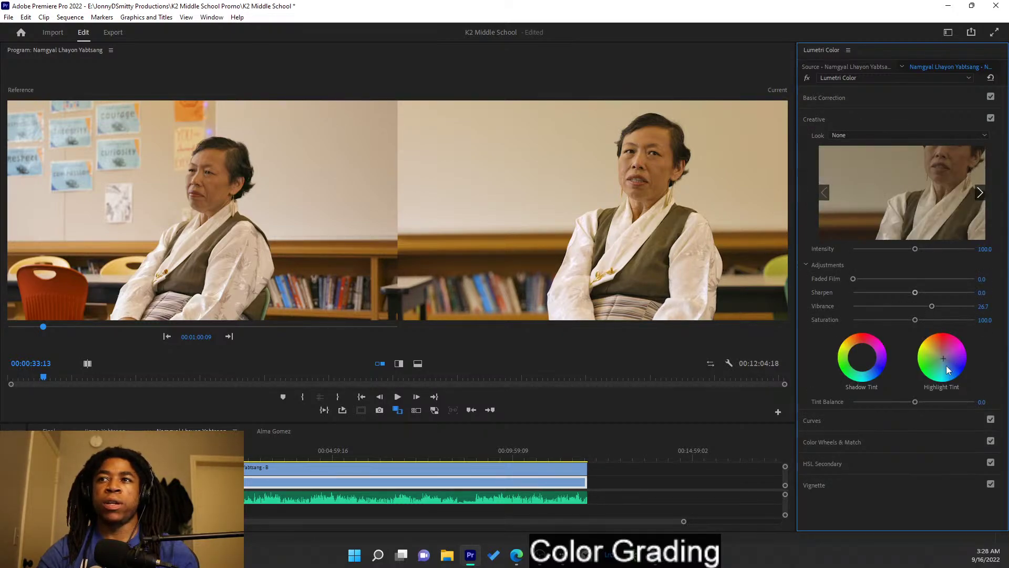
left_click_drag(944, 361, 942, 358)
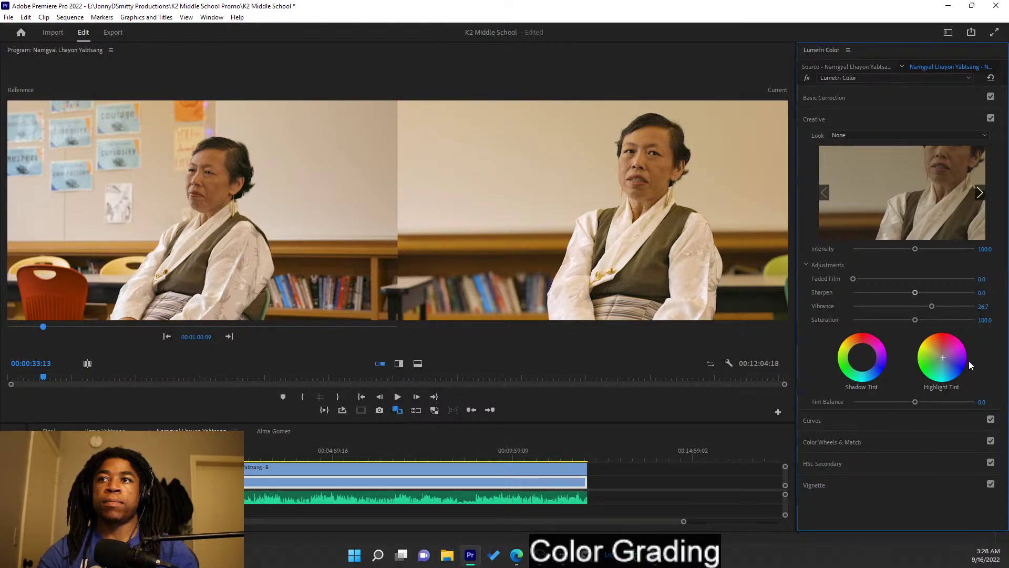
left_click(905, 125)
- On the upper clip, check the Curves and Color Wheels & Match sections, then reopen Creative
left_click(469, 473)
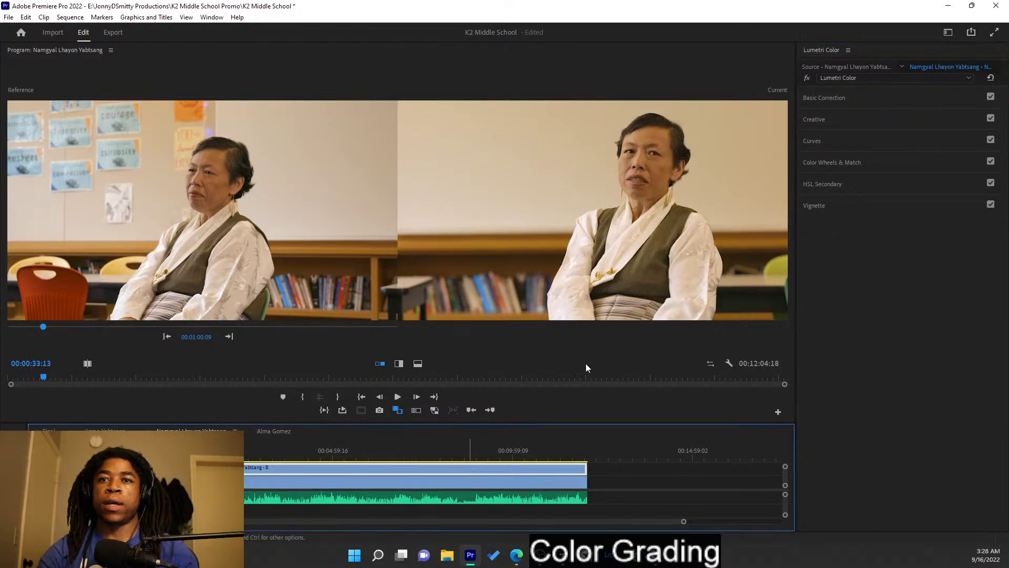
left_click(893, 138)
left_click(892, 139)
left_click(890, 160)
left_click(890, 160)
left_click(870, 117)
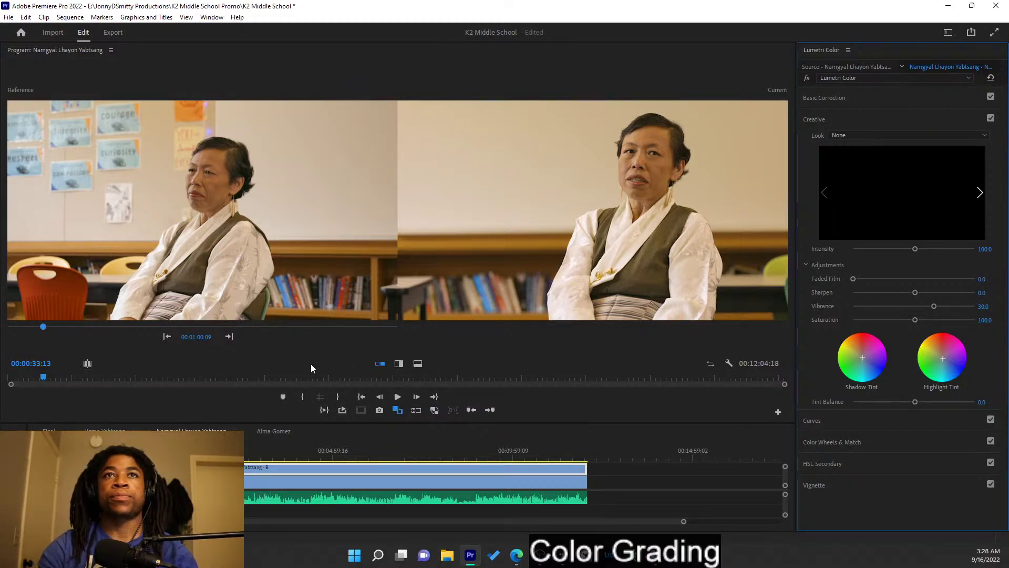
- Save the project and review each of the three interview sequences
key("ctrl+s")
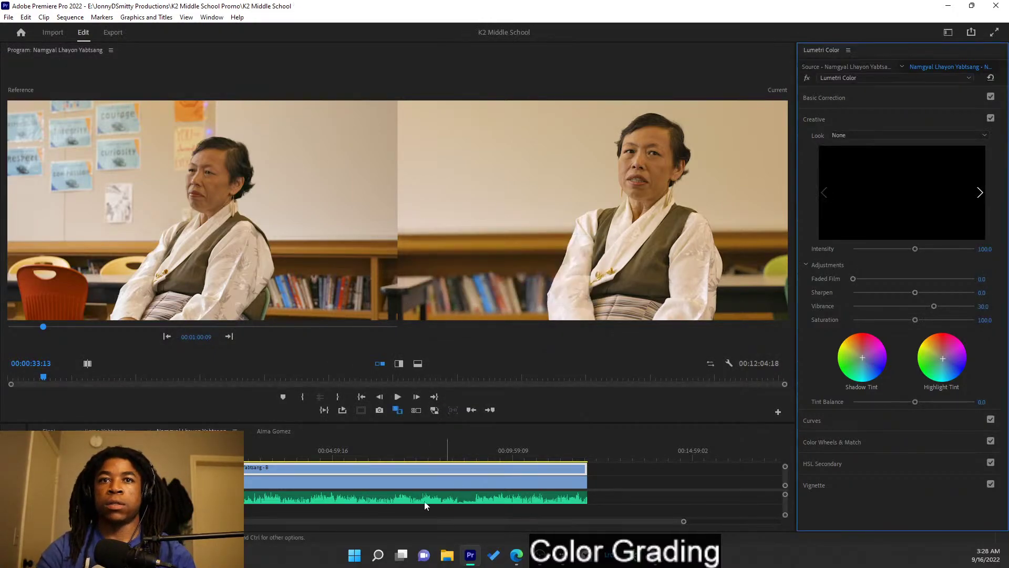
left_click(283, 430)
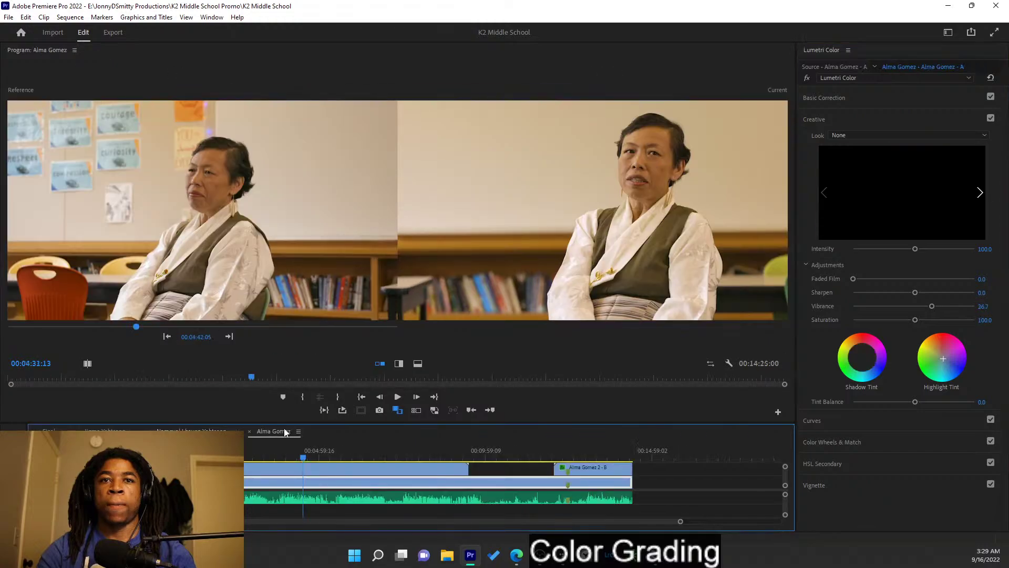
left_click(192, 432)
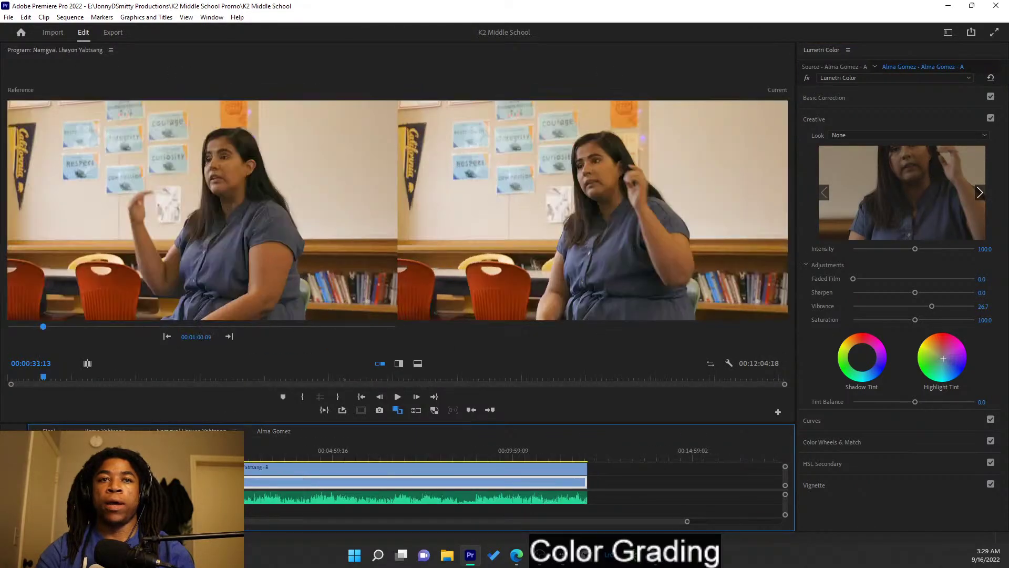
left_click(105, 431)
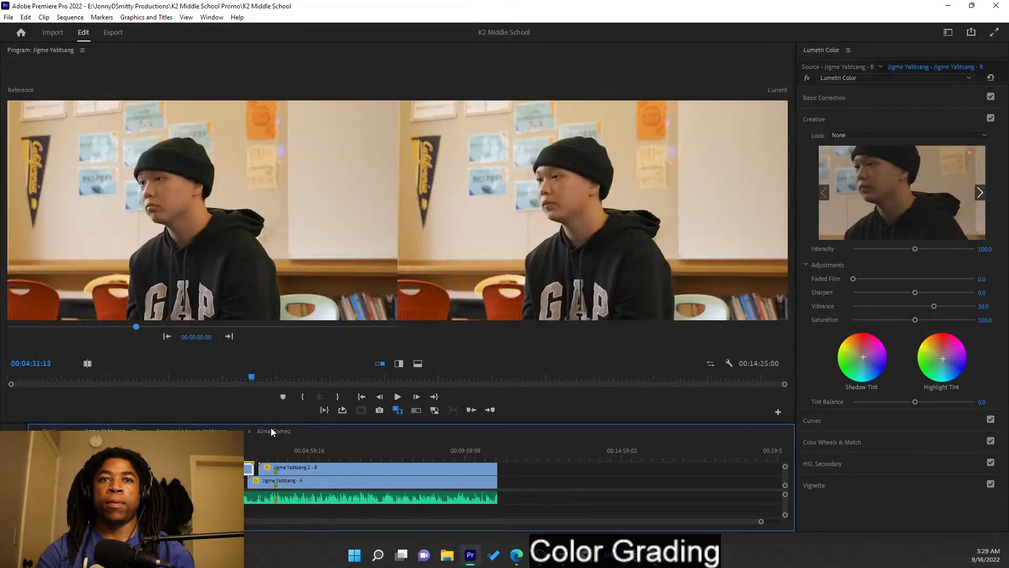
left_click(273, 430)
left_click(191, 432)
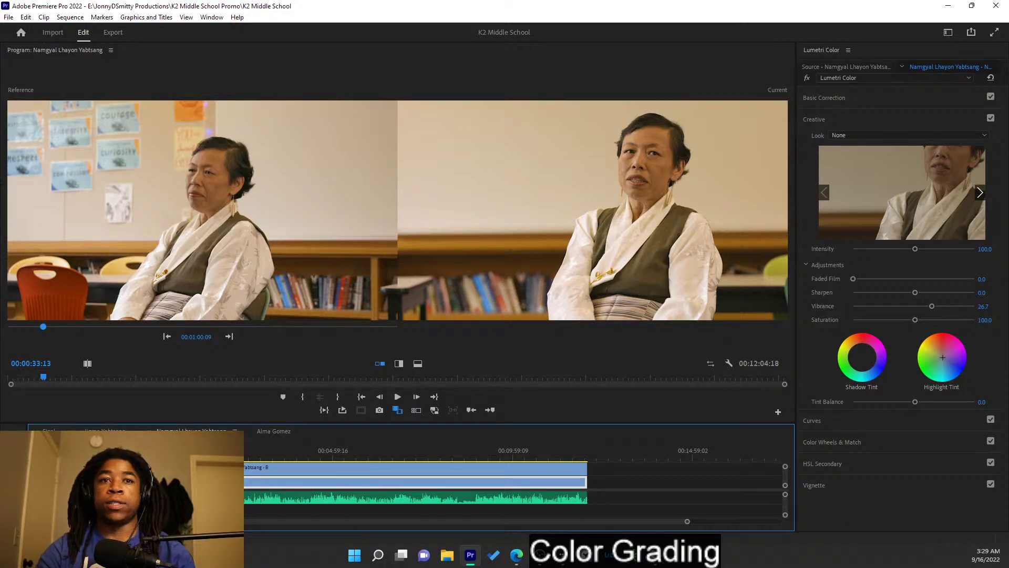
- Close the older woman's, blue-dress and beanie student's sequences, saving so Final shows
key("ctrl+w")
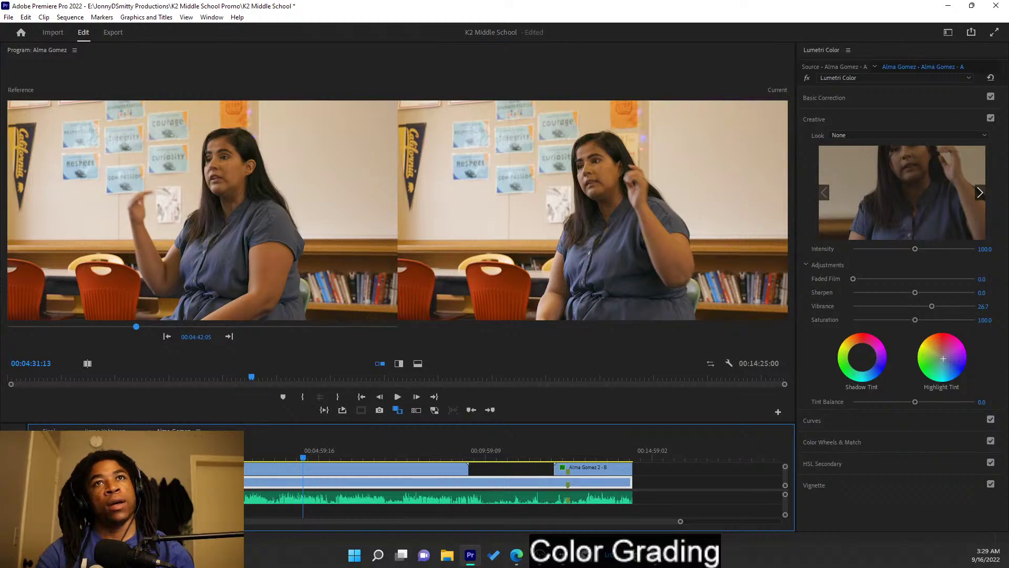
key("ctrl+s")
key("ctrl+w")
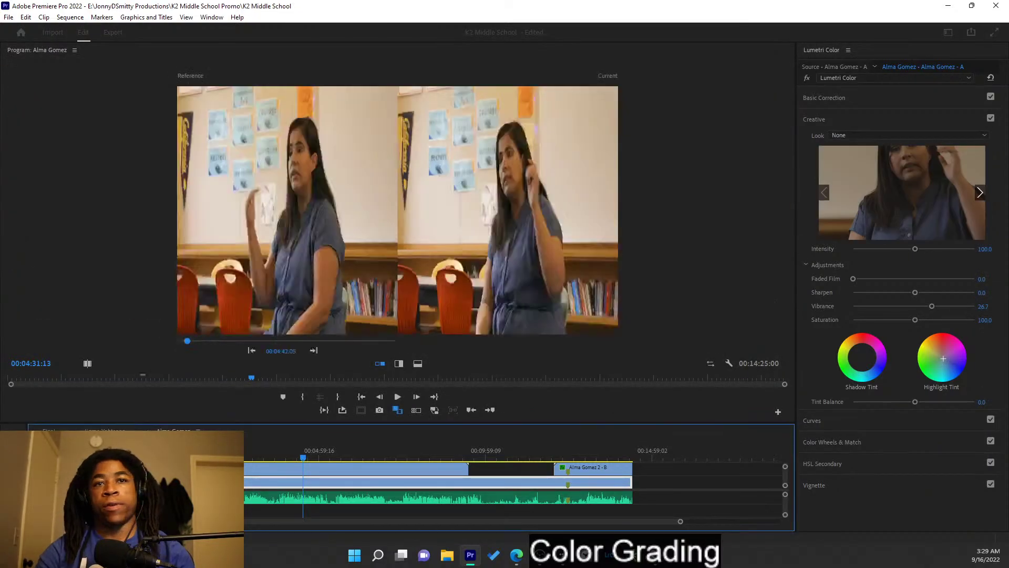
key("ctrl+w")
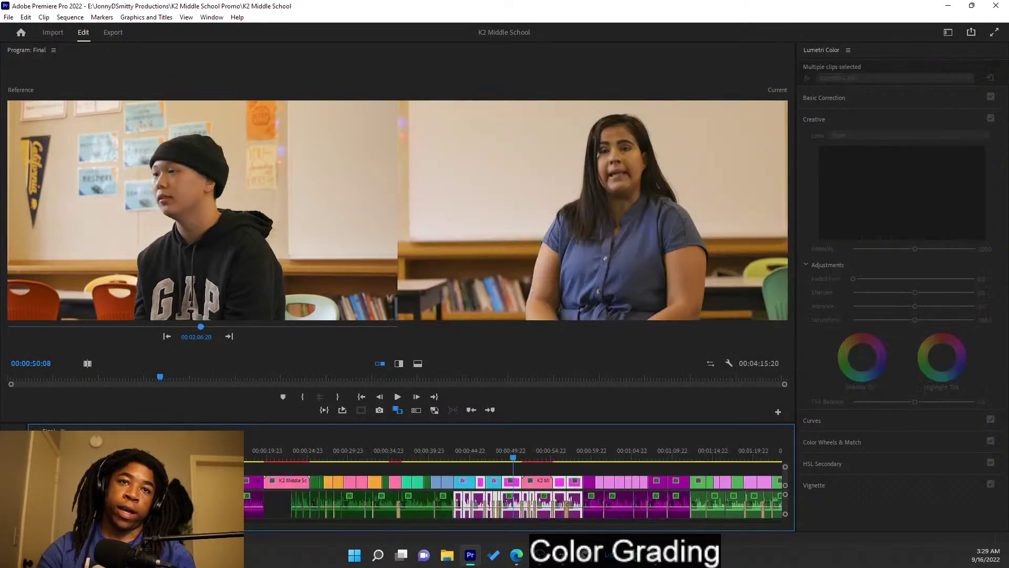
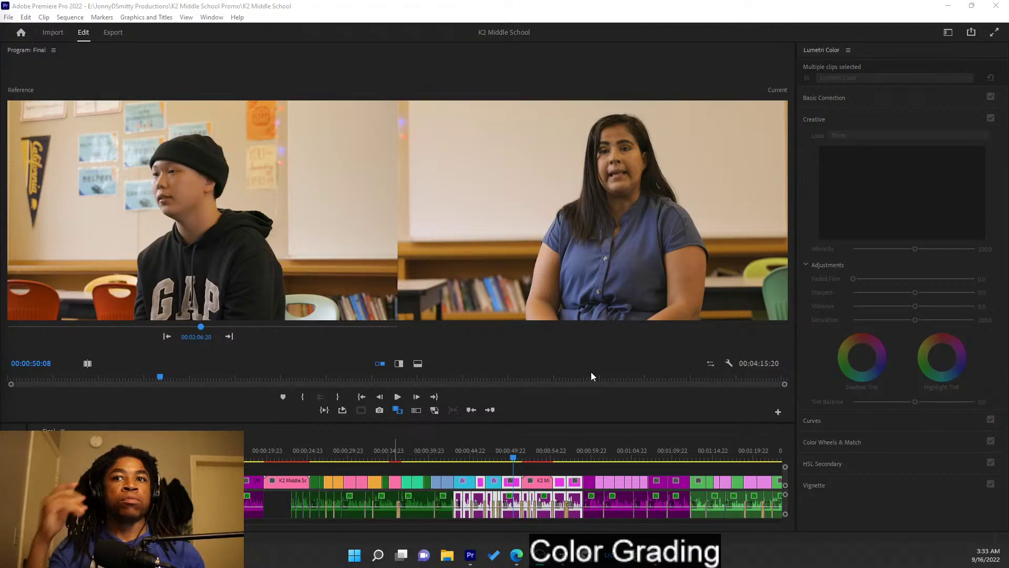
- Zoom out the timeline, scrub through the school sign and gym clips, and save the project
scroll(635, 473, "down", 5)
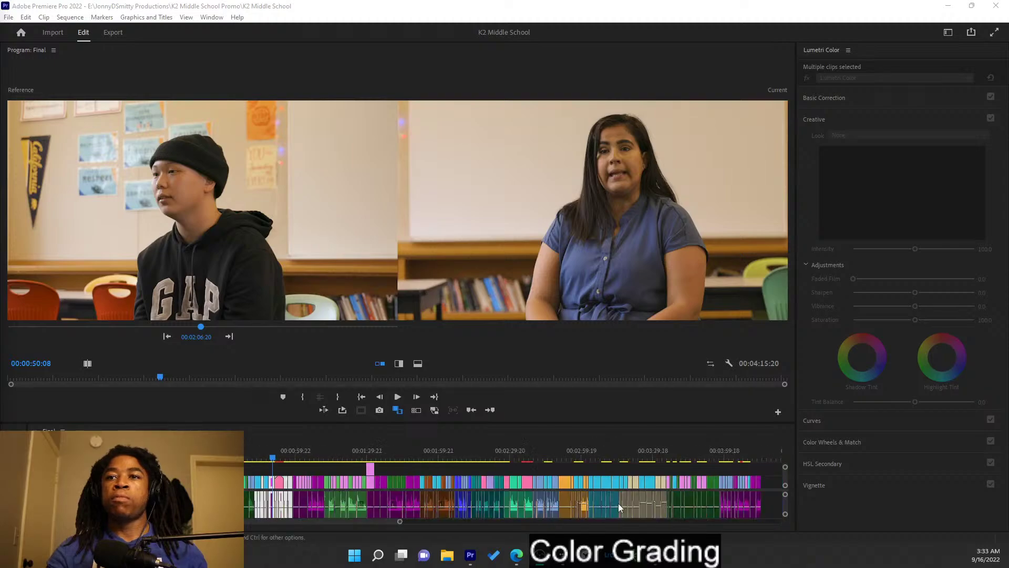
left_click(506, 457)
left_click_drag(506, 461, 487, 458)
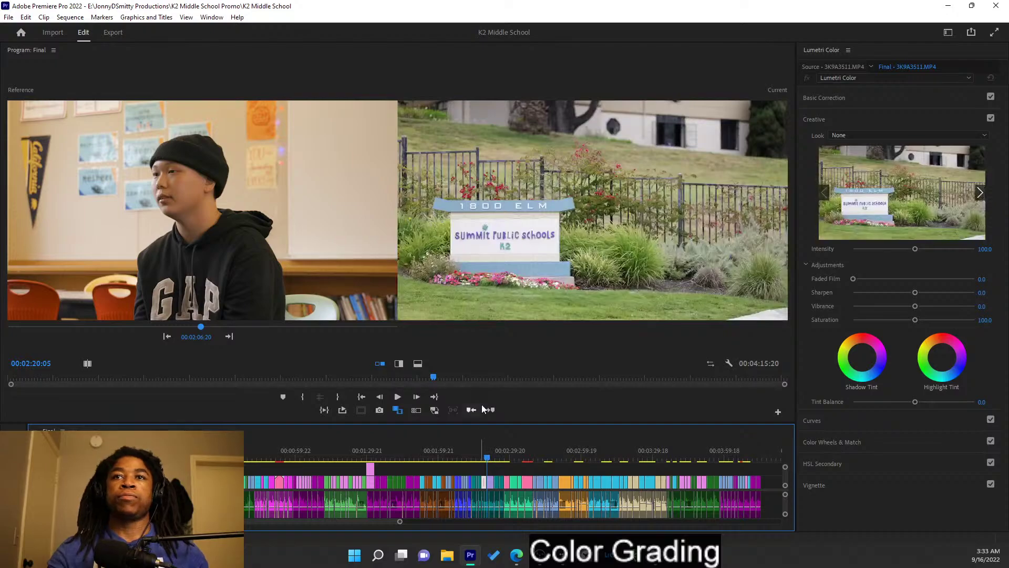
key("ctrl+s")
mouse_move(471, 461)
left_mouse_down()
mouse_move(466, 453)
mouse_move(477, 456)
left_mouse_up()
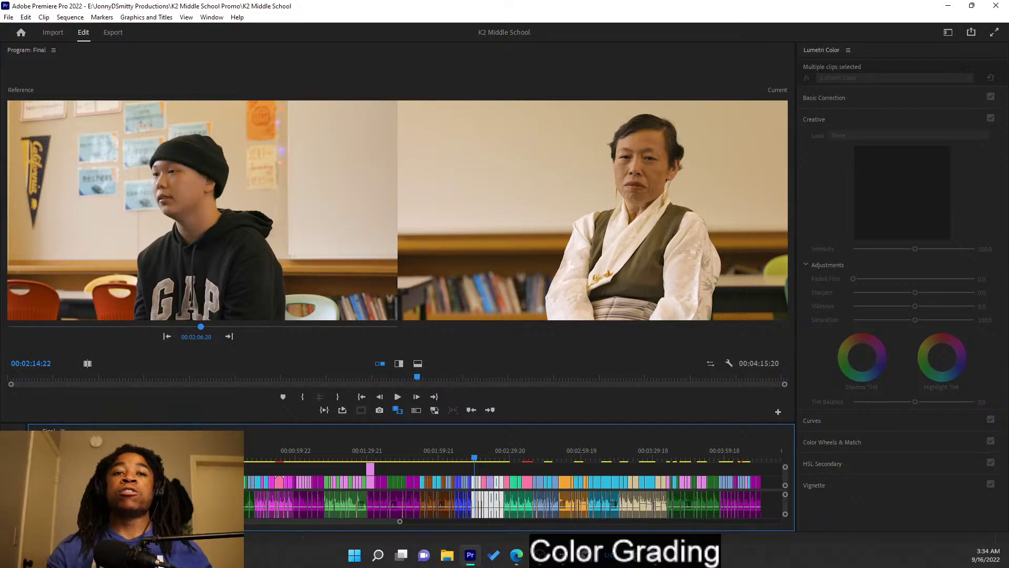
- Shrink every audio track in the Final timeline to minimal height
key("shift+minus")
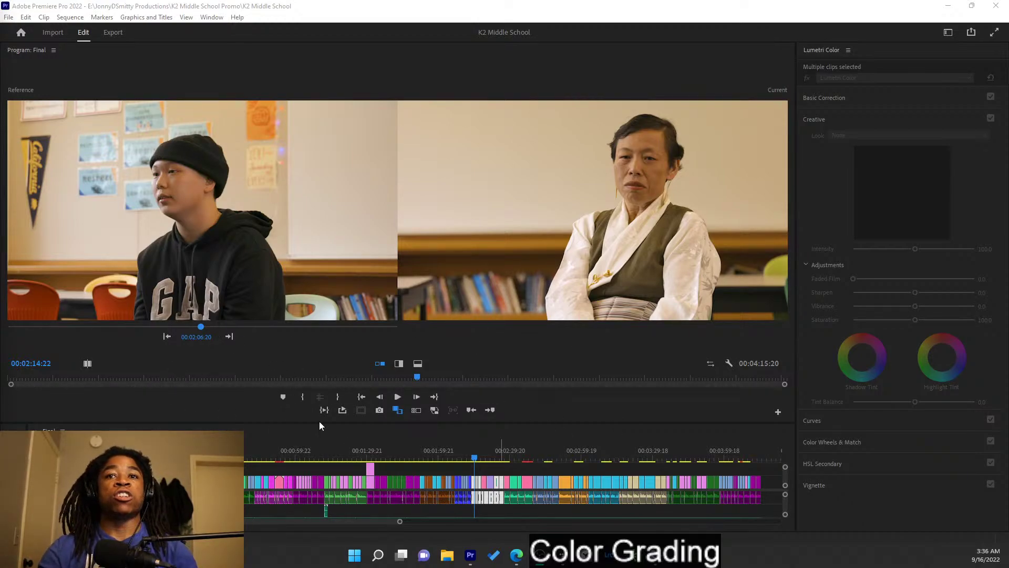
- Zoom the timeline in, scrub to a new interview frame, and step the reference between shots
key("equal")
key("equal")
left_click_drag(455, 457, 472, 448)
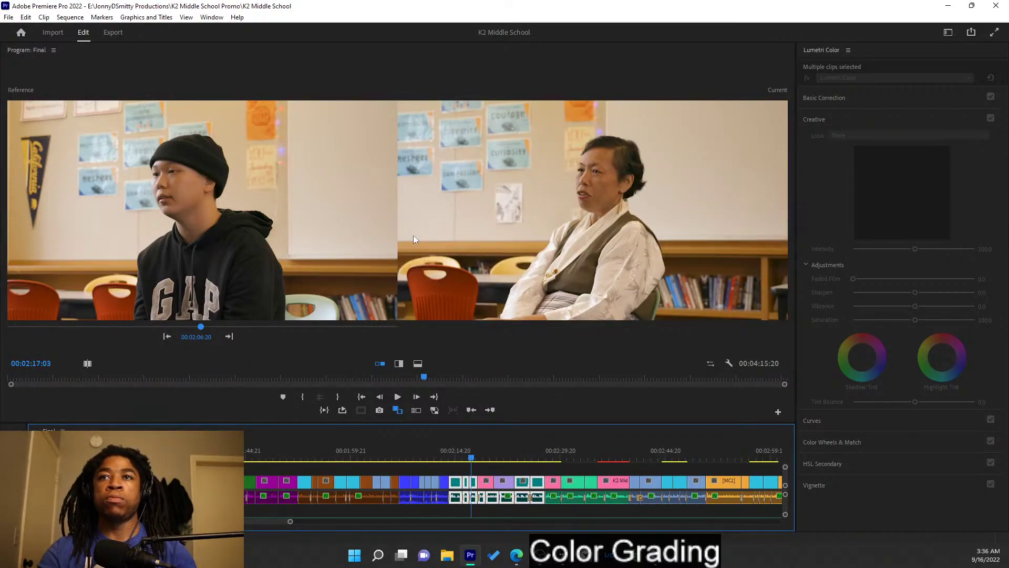
left_click(229, 337)
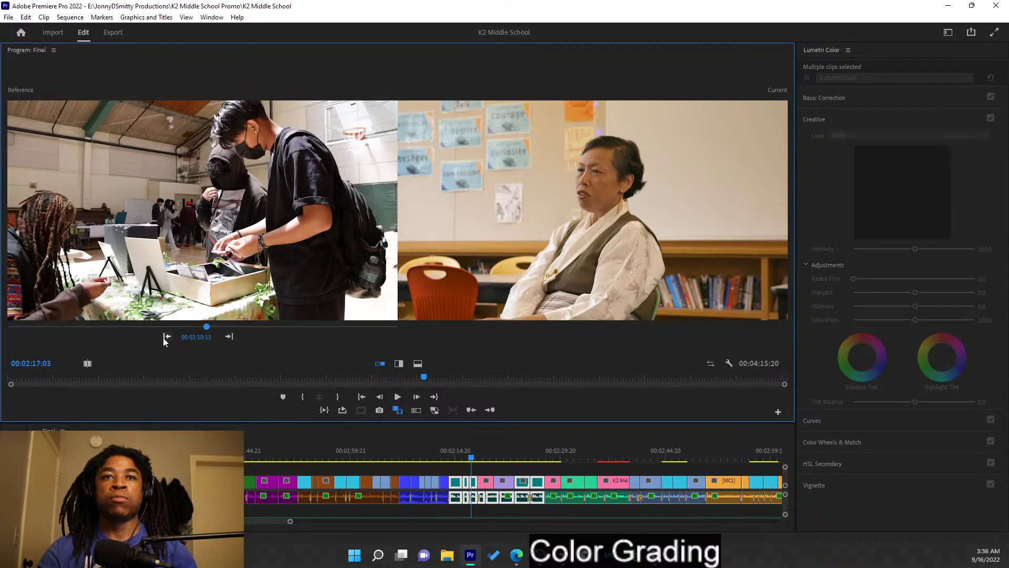
left_click(166, 337)
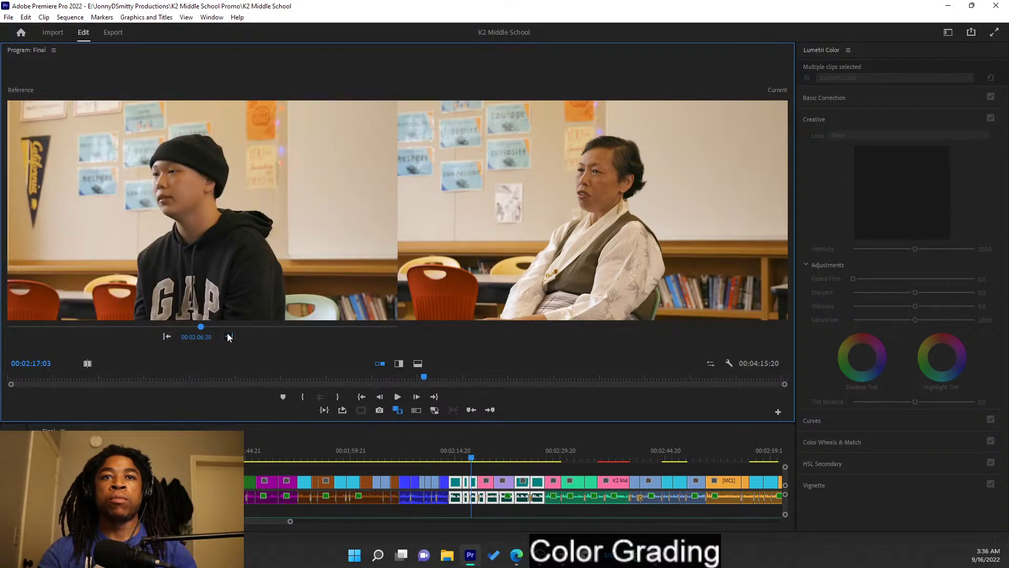
left_click(227, 335)
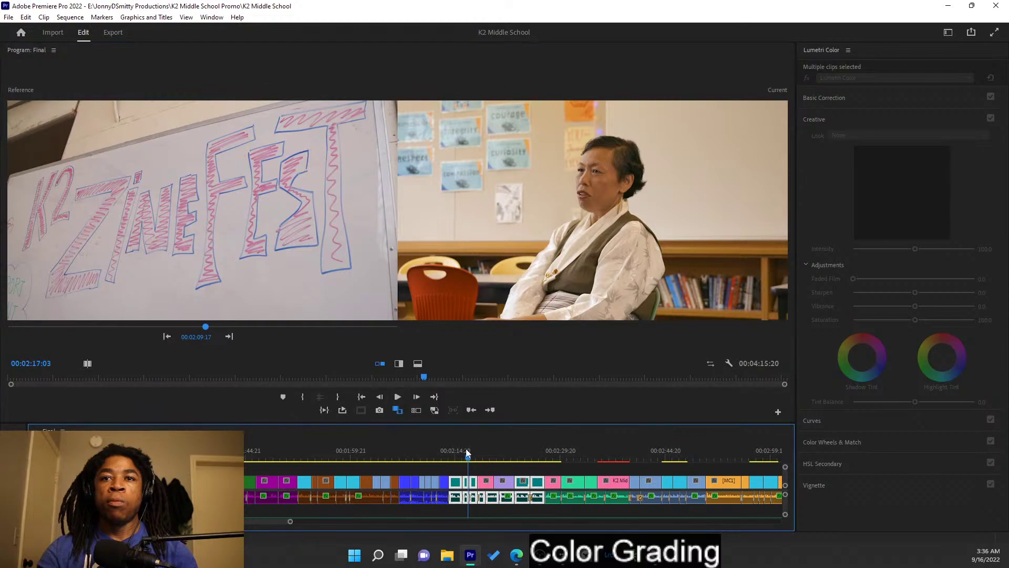
- Set the playhead on the GAP-hoodie student clip and compare it against the student interview reference
left_click(434, 445)
left_click_drag(434, 442, 417, 435)
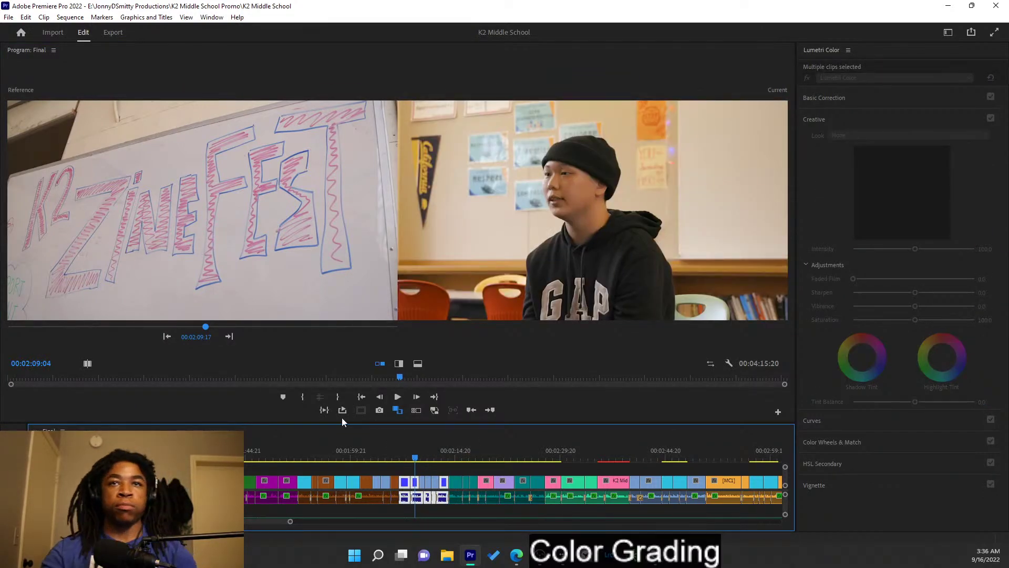
left_click(167, 336)
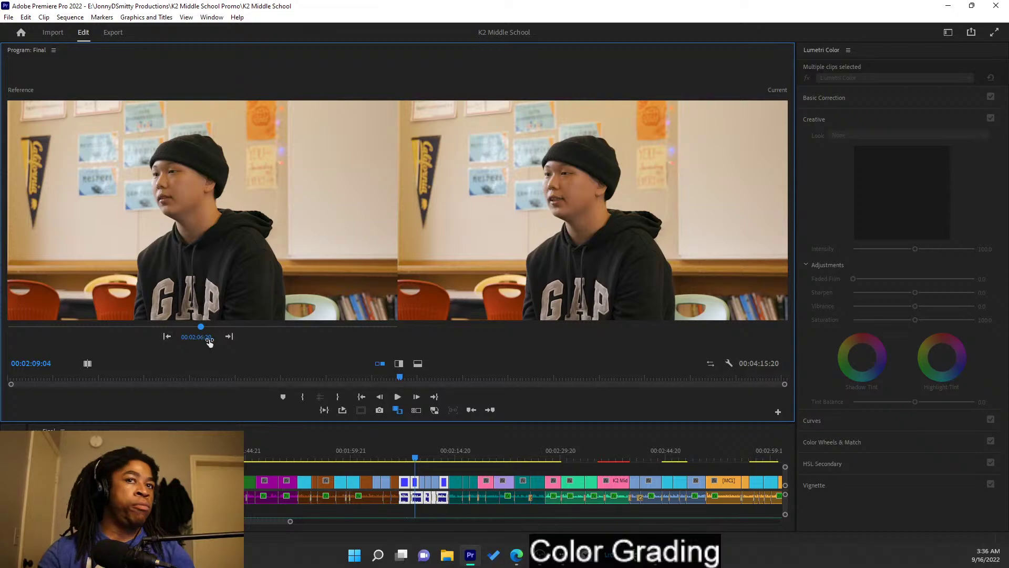
left_click(228, 337)
left_click(229, 339)
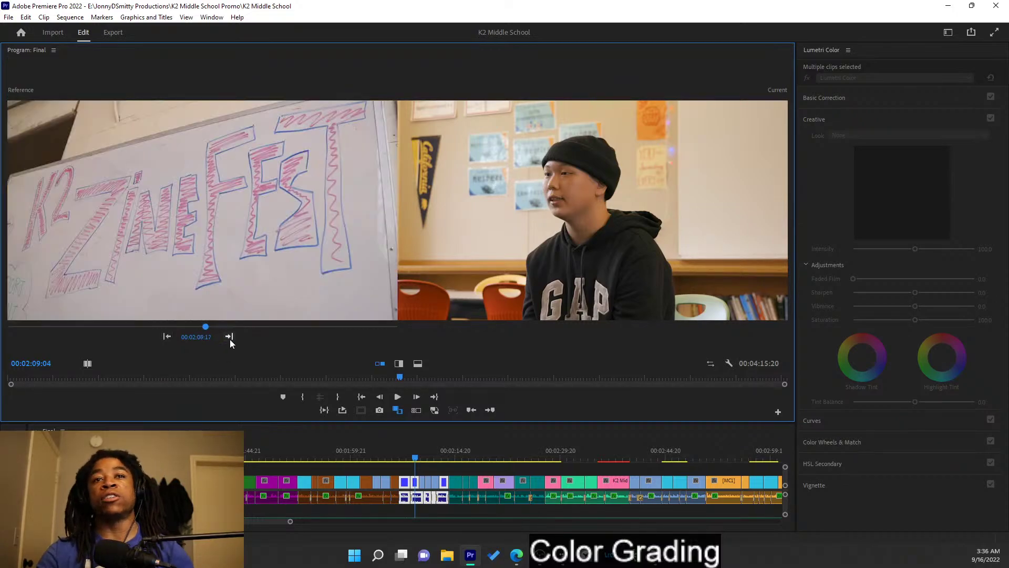
left_click(165, 337)
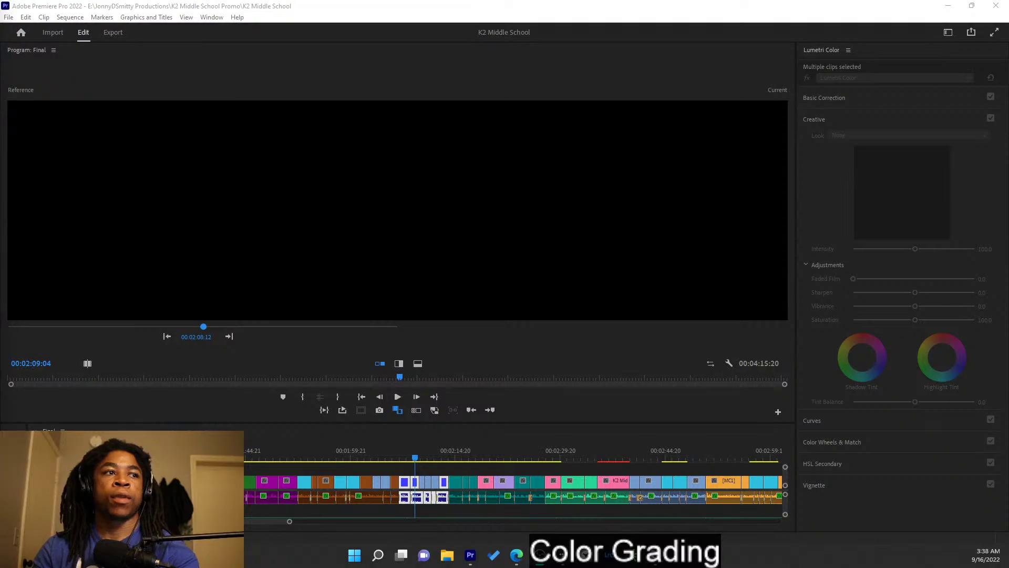
left_click(436, 108)
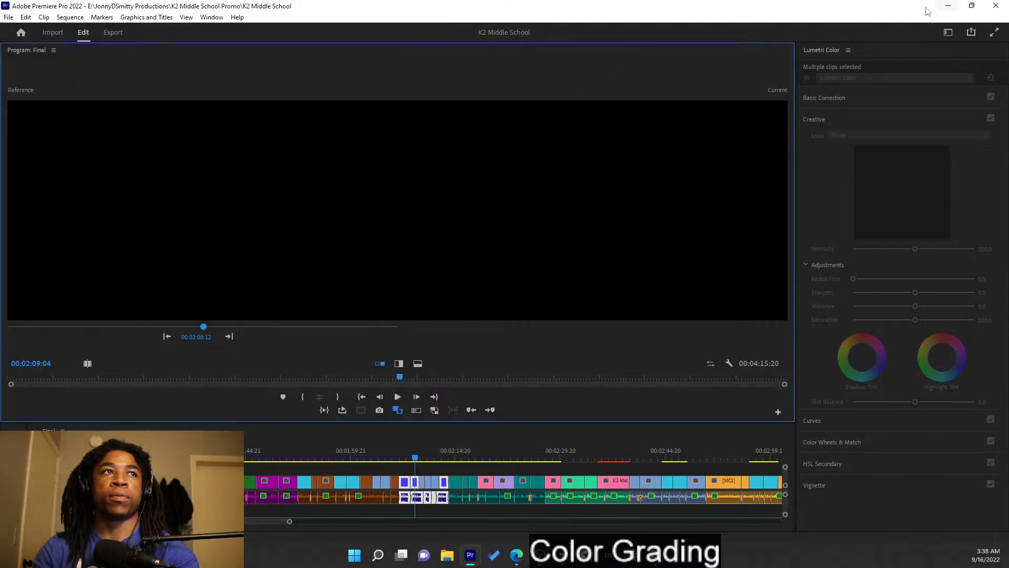